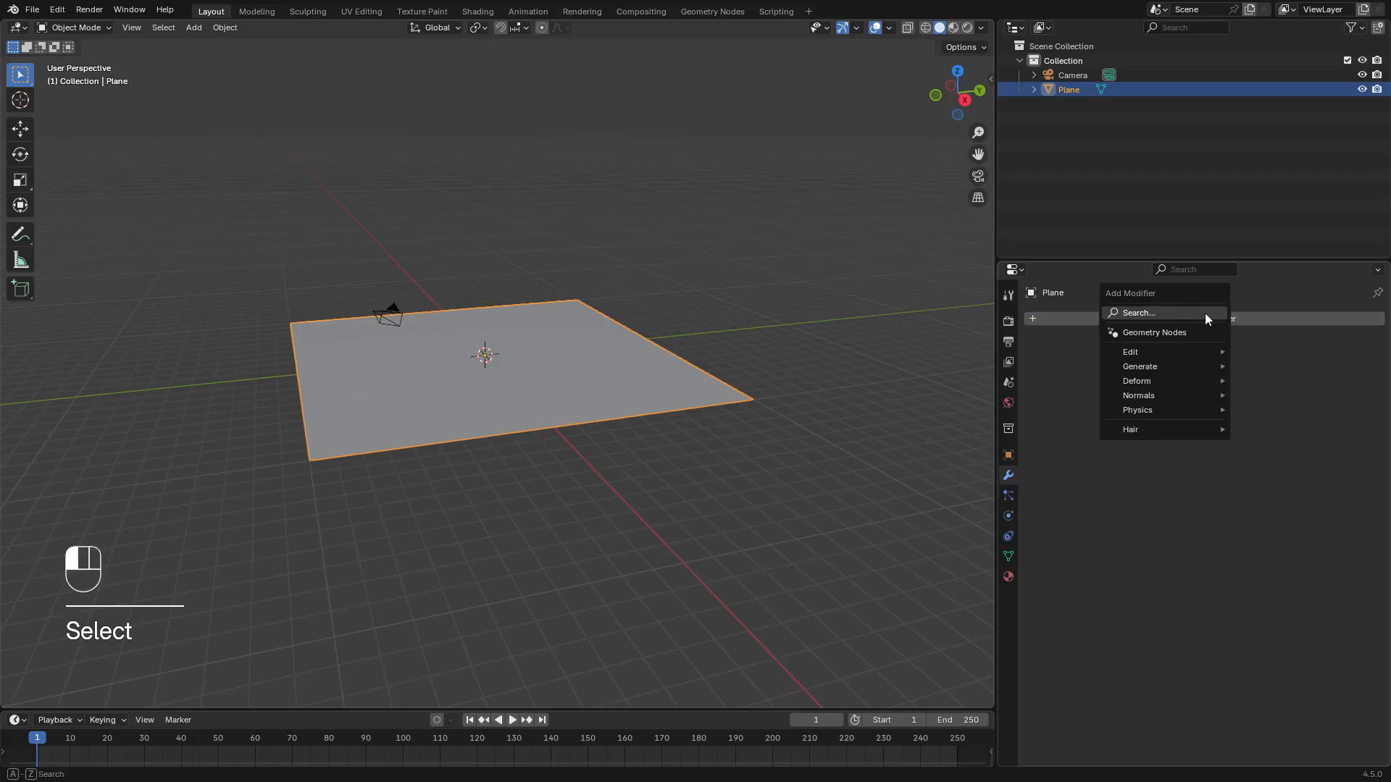
Add a Displace modifier to the plane and create a new texture for it
{"action": "mouse_move", "coordinate": [1183, 367]}
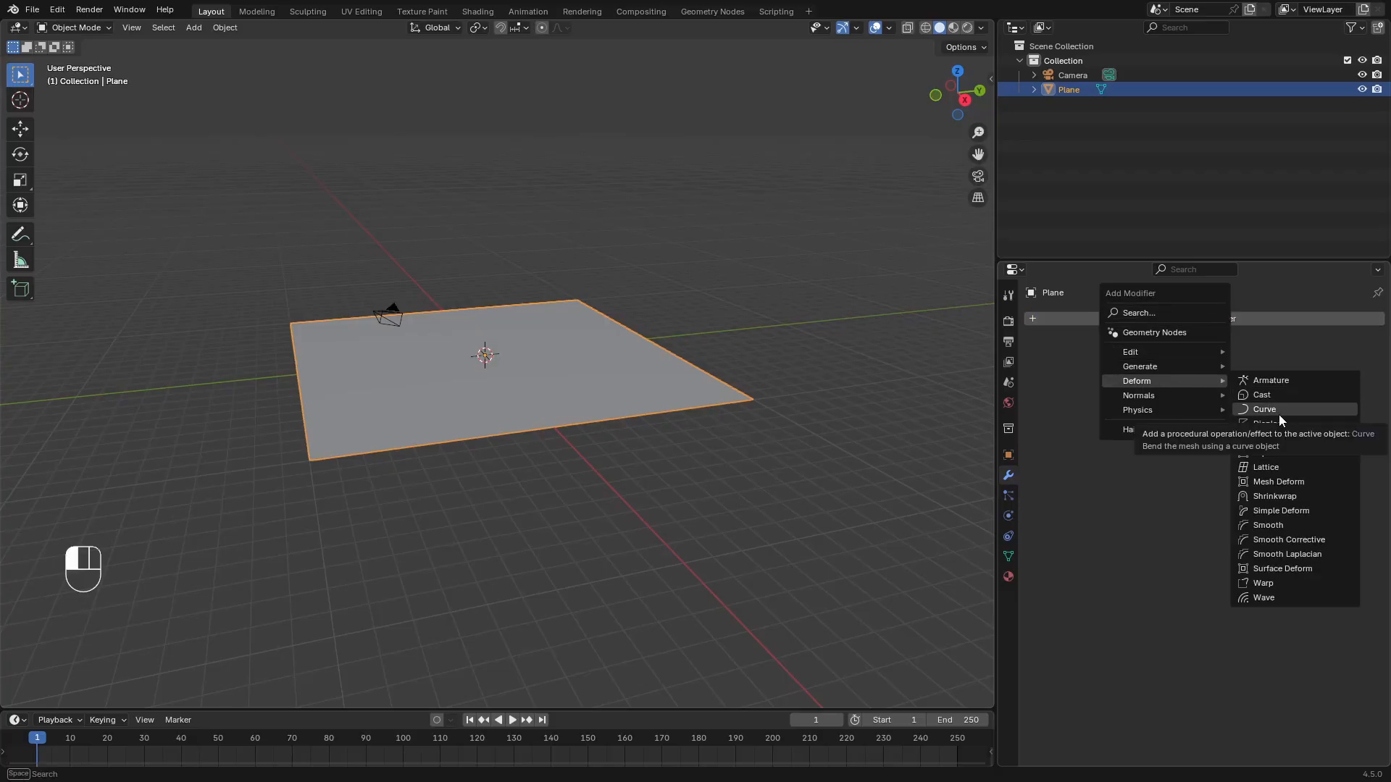
{"action": "left_click", "coordinate": [1316, 426]}
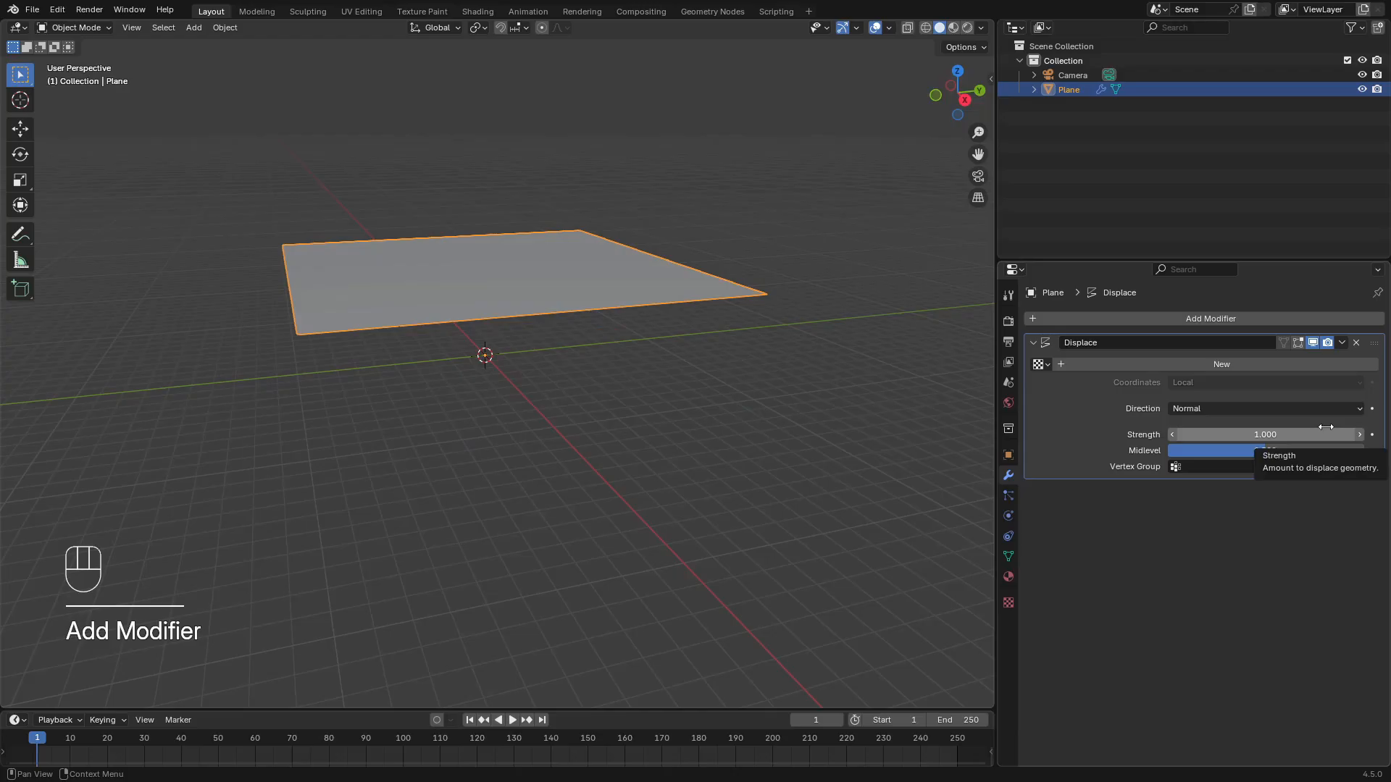
{"action": "left_click", "coordinate": [1243, 365]}
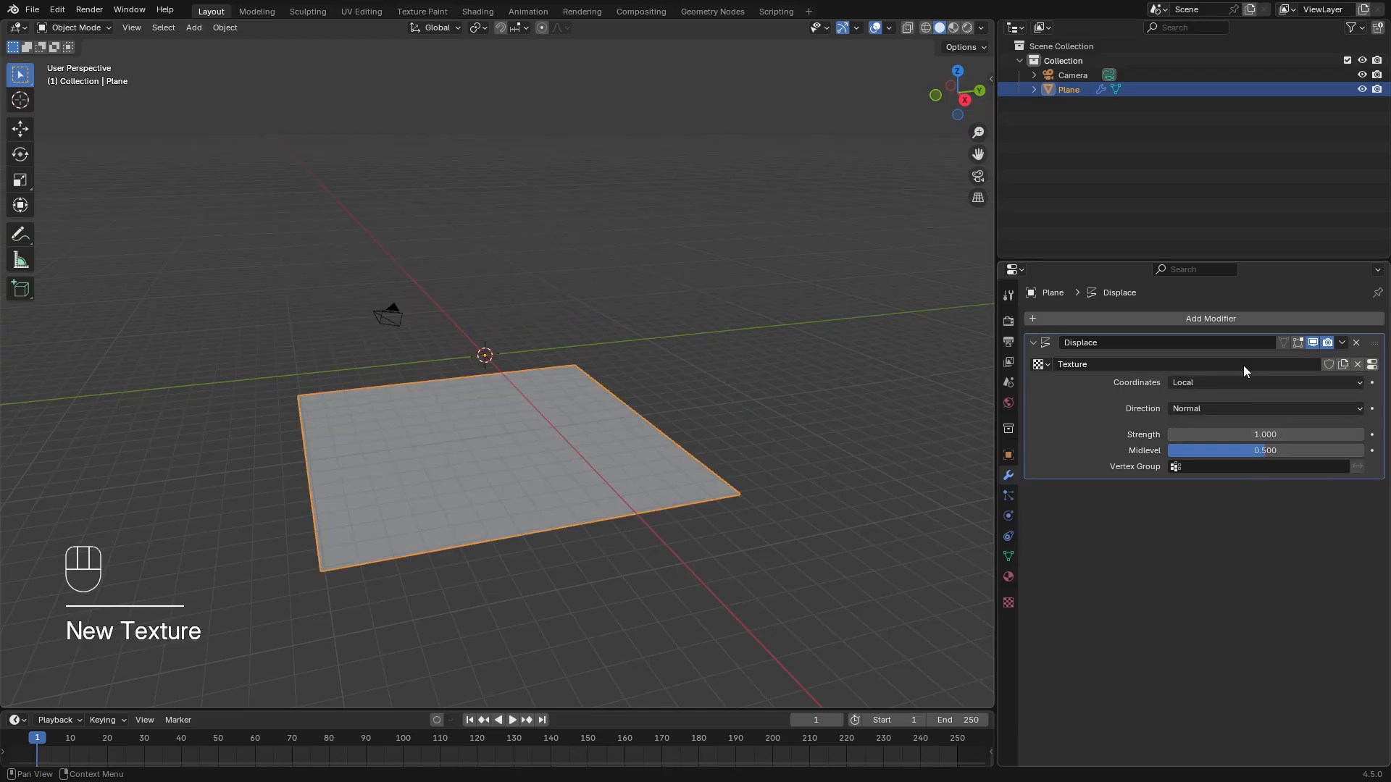
Load the image test4.png into the Displace modifier's texture
{"action": "left_click", "coordinate": [1008, 602]}
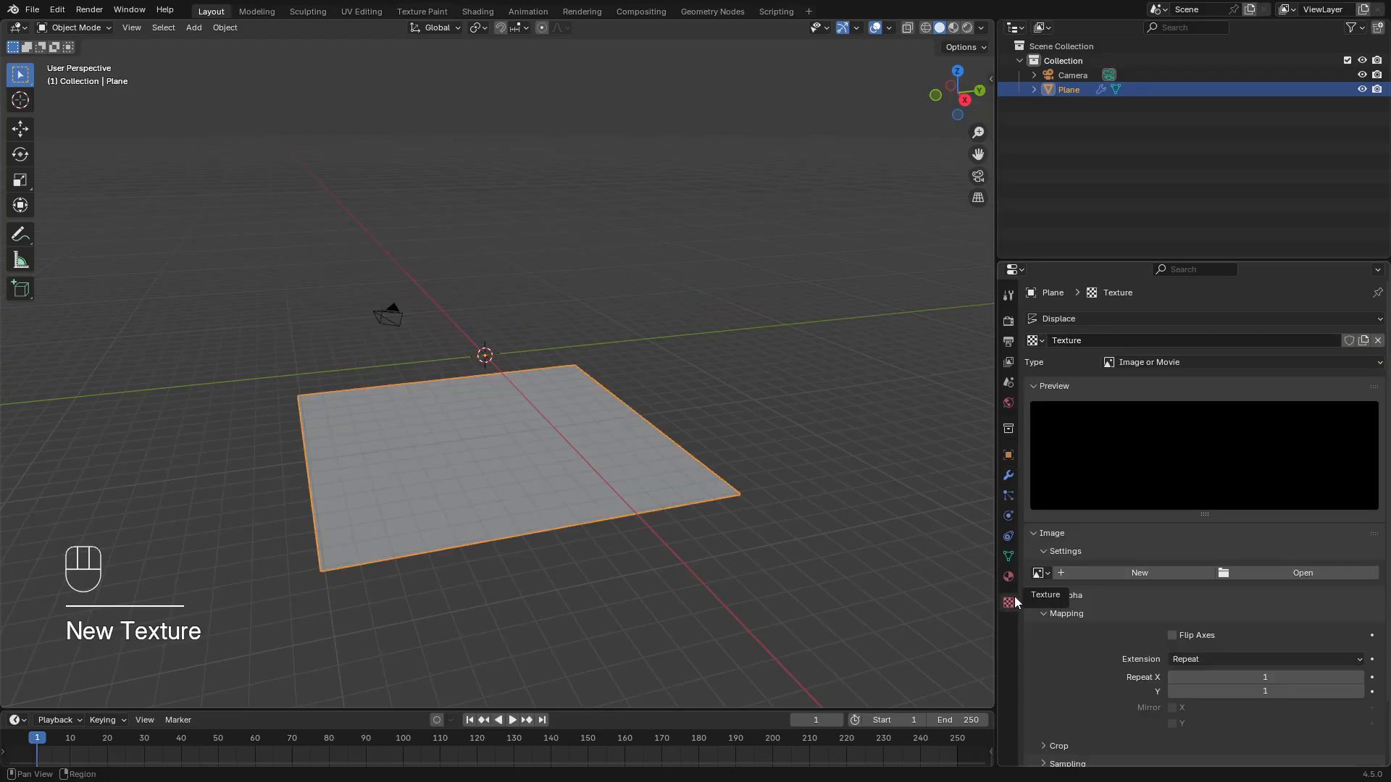
{"action": "left_click", "coordinate": [1293, 574]}
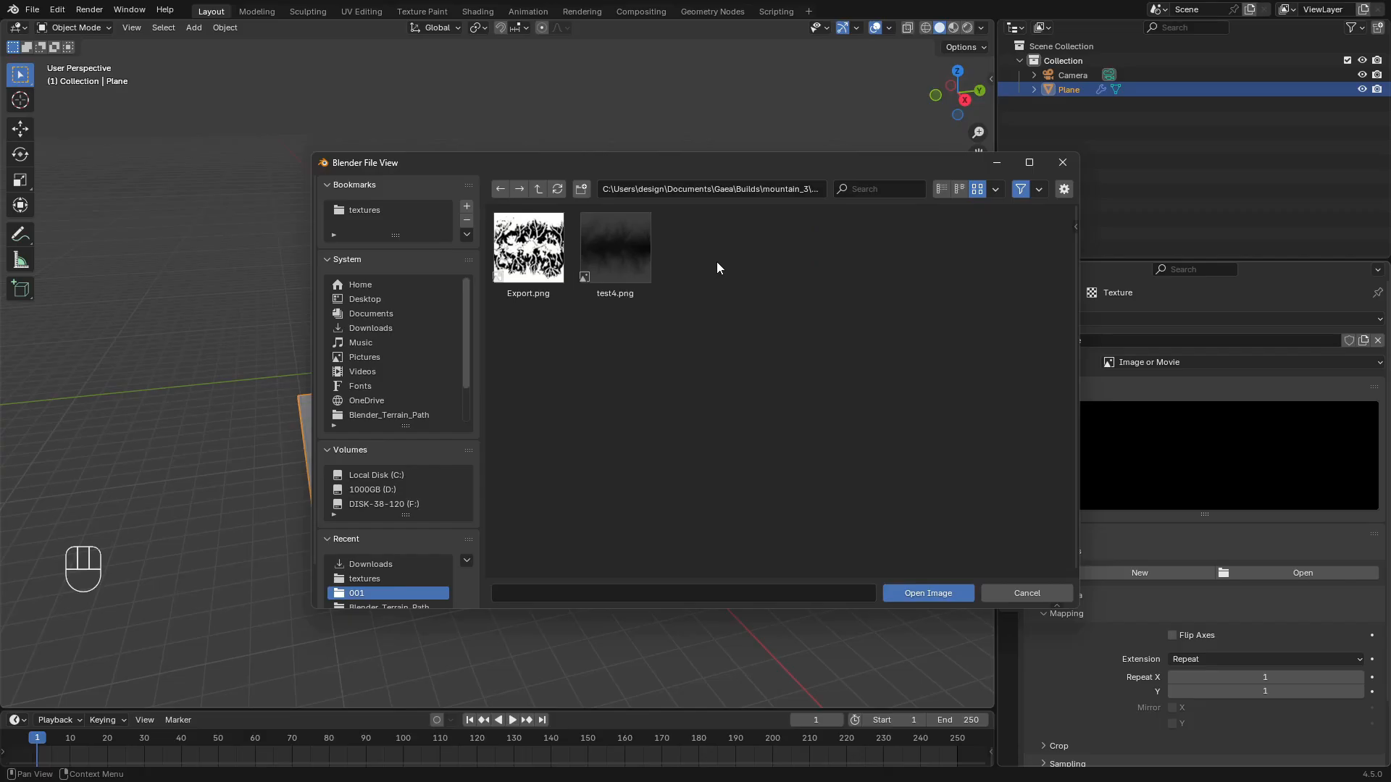
{"action": "double_click", "coordinate": [612, 255]}
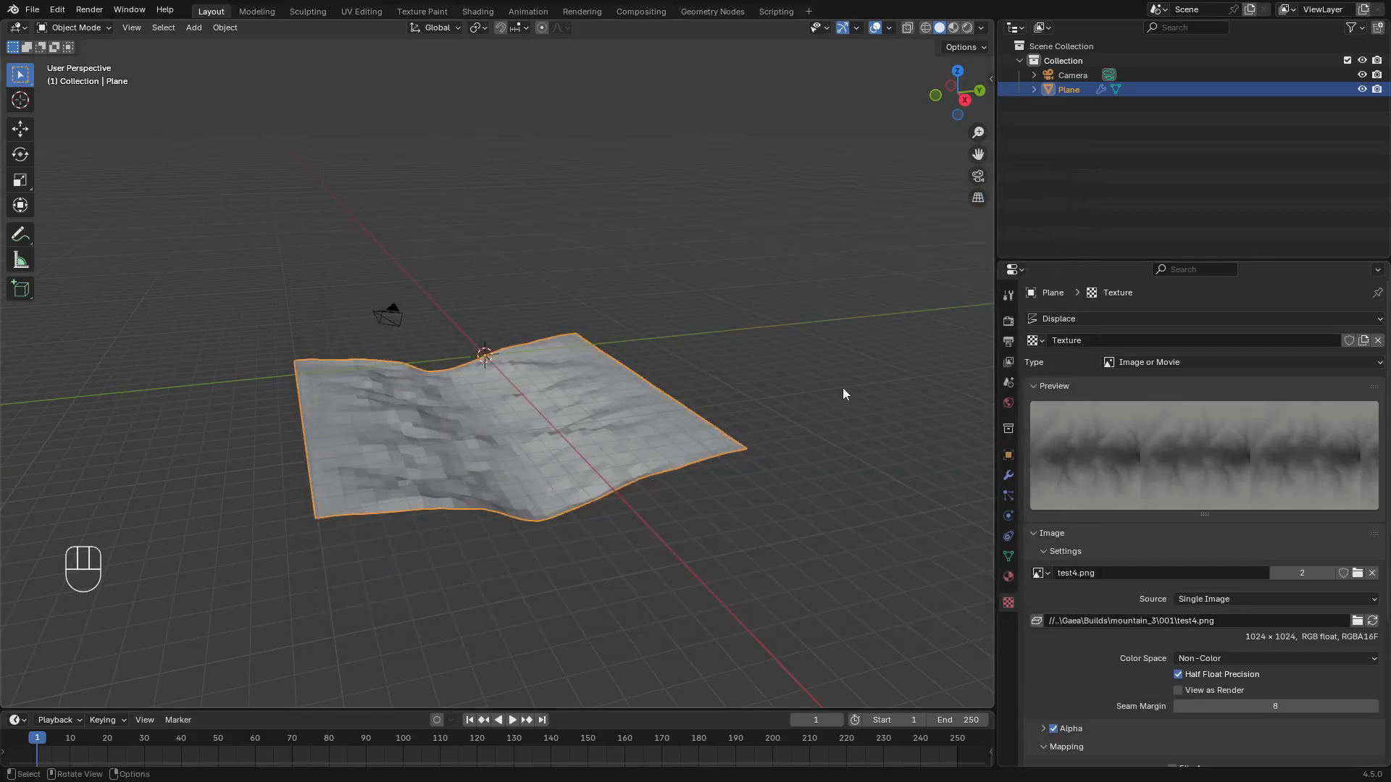
Set the displacement texture's mapping extension to Extend
{"action": "scroll", "coordinate": [1303, 605], "scroll_direction": "down", "scroll_amount": 6}
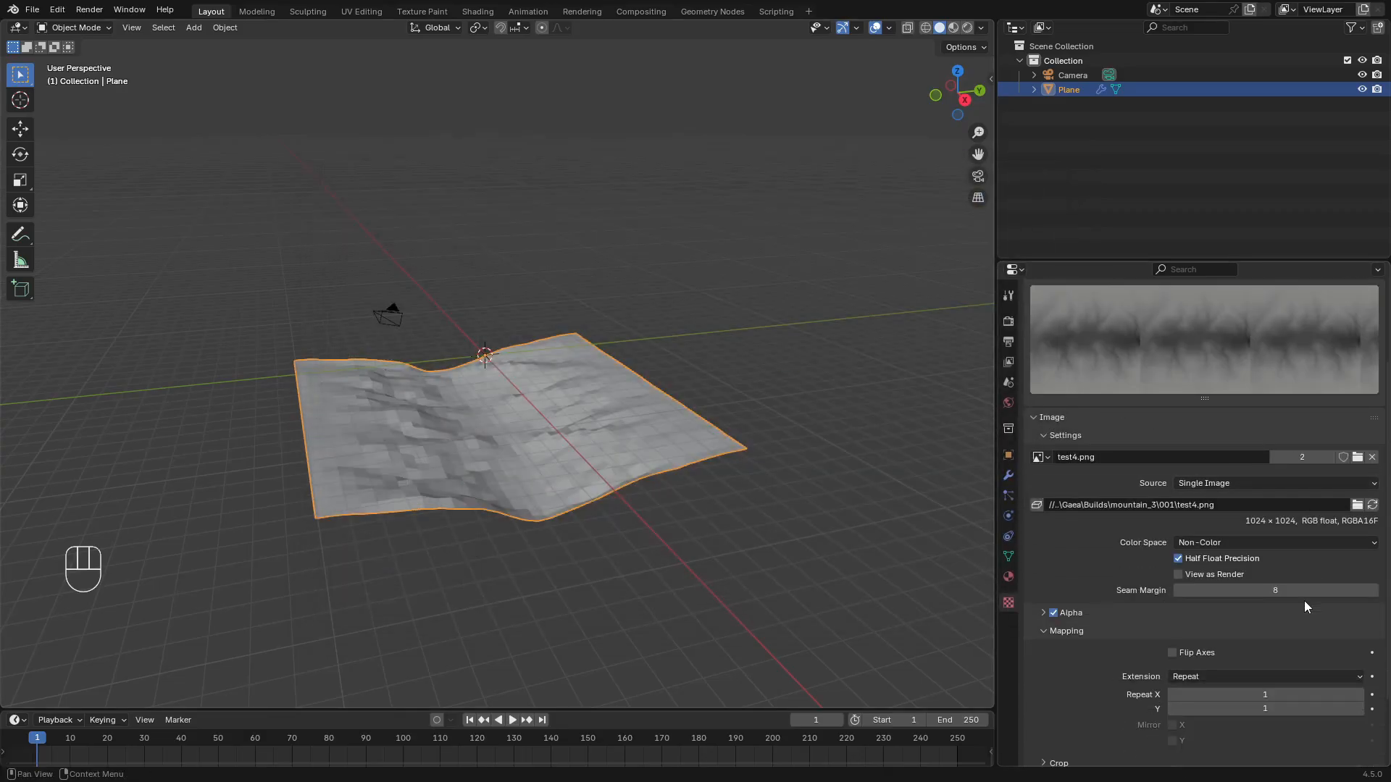
{"action": "left_click", "coordinate": [1301, 592]}
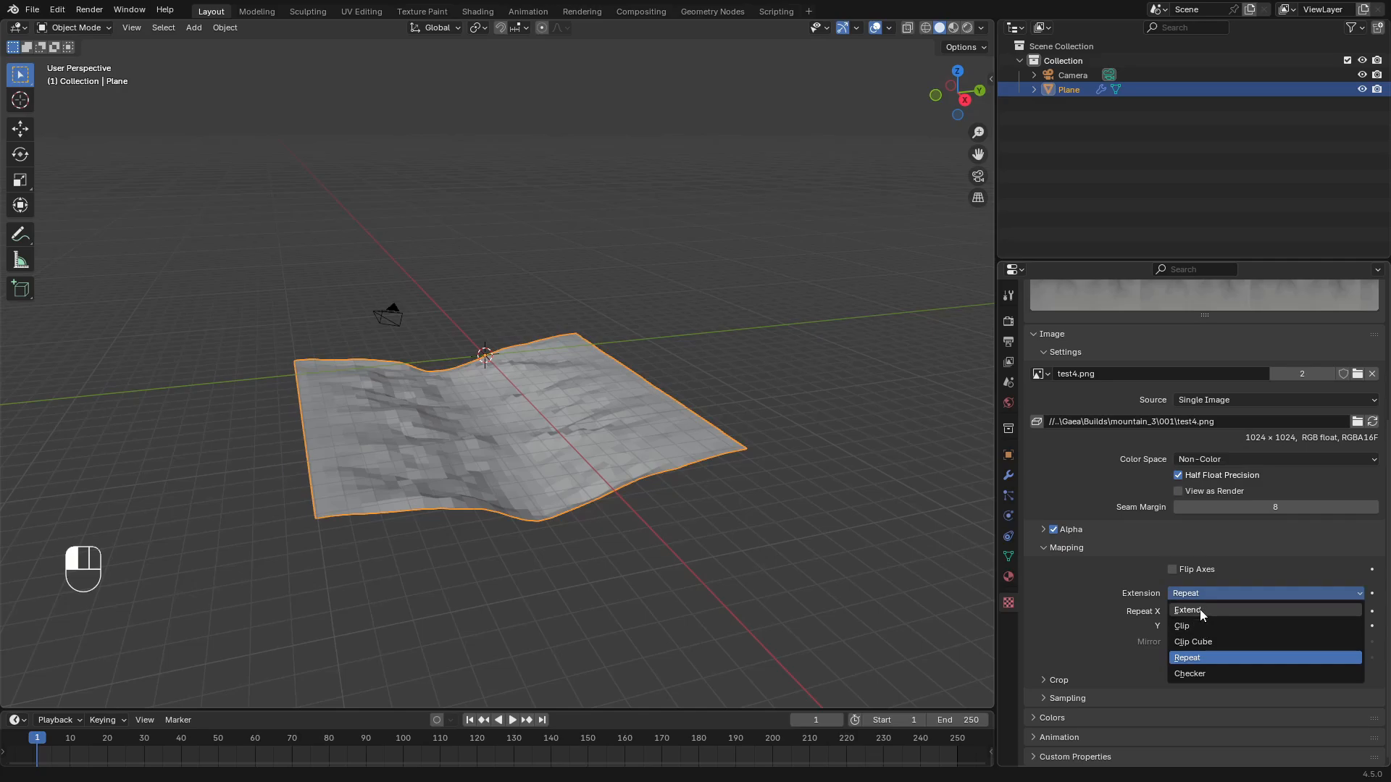
{"action": "left_click", "coordinate": [1205, 611]}
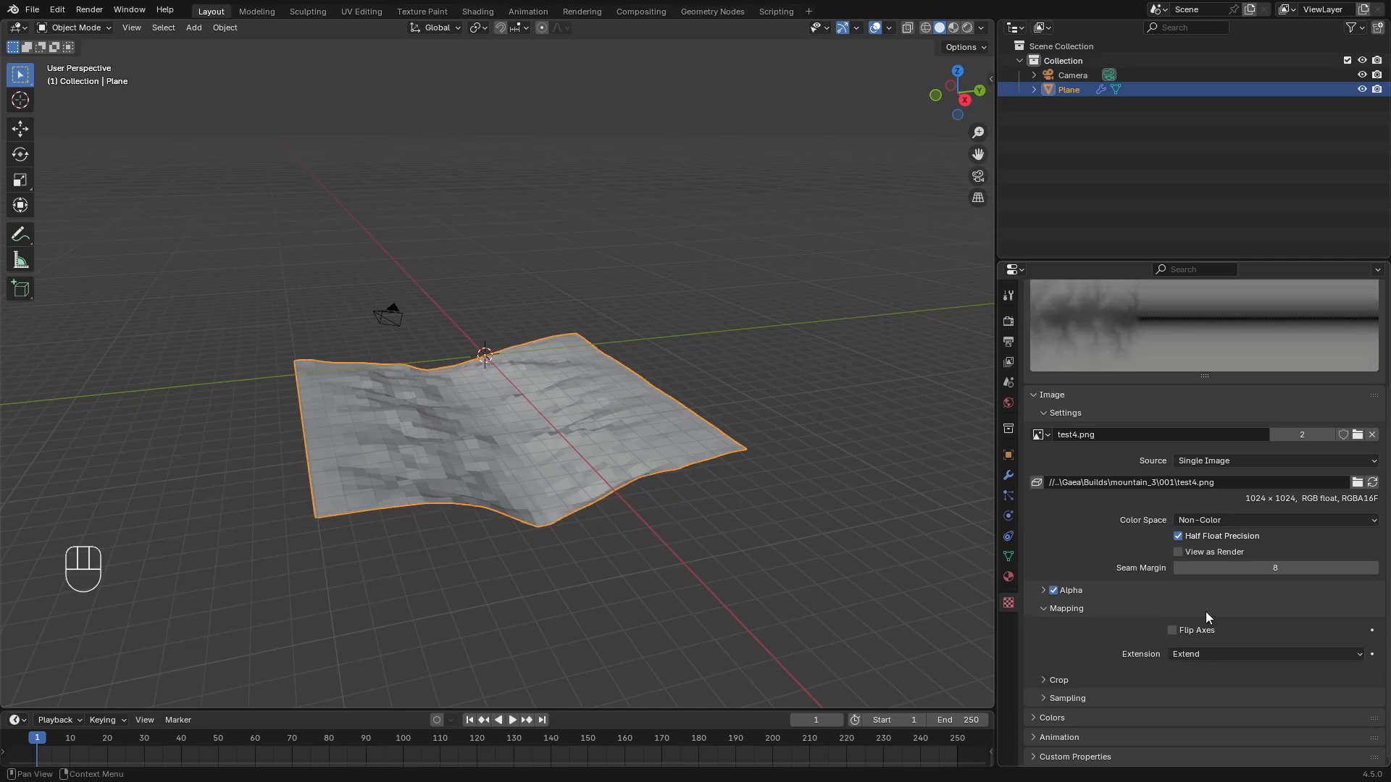
Add a Subdivision Surface modifier to the plane and place it above the Displace modifier in the stack
{"action": "left_click", "coordinate": [1005, 477]}
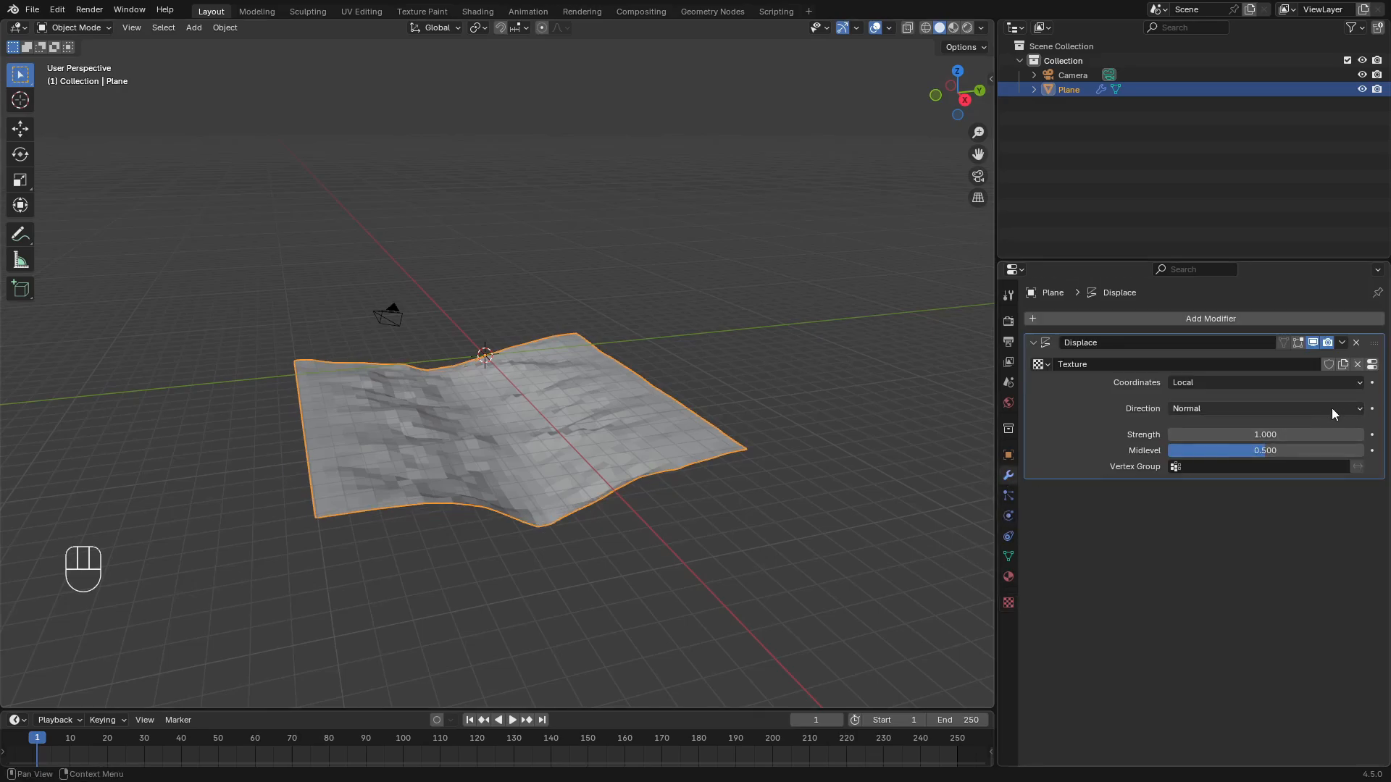
{"action": "left_click", "coordinate": [1336, 319]}
{"action": "mouse_move", "coordinate": [1302, 308]}
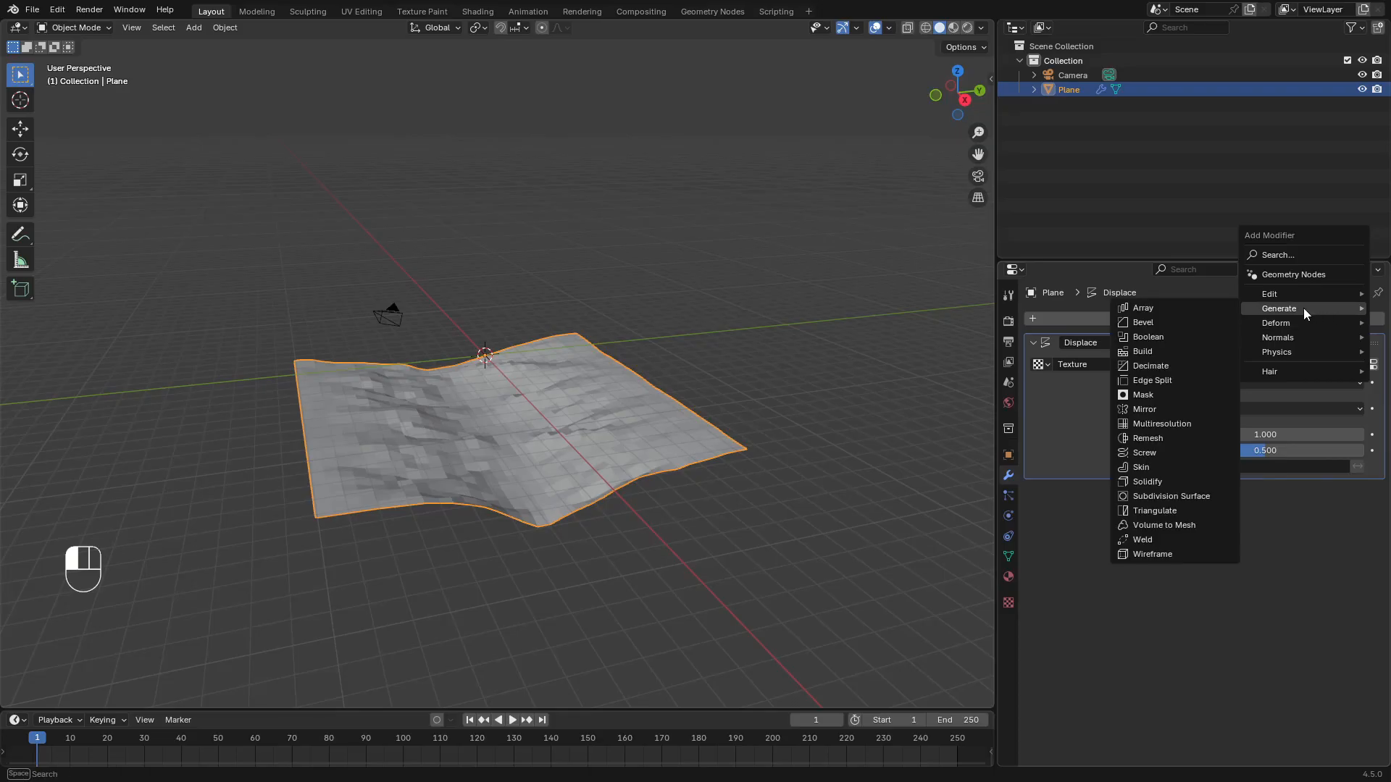
{"action": "left_click", "coordinate": [1194, 498]}
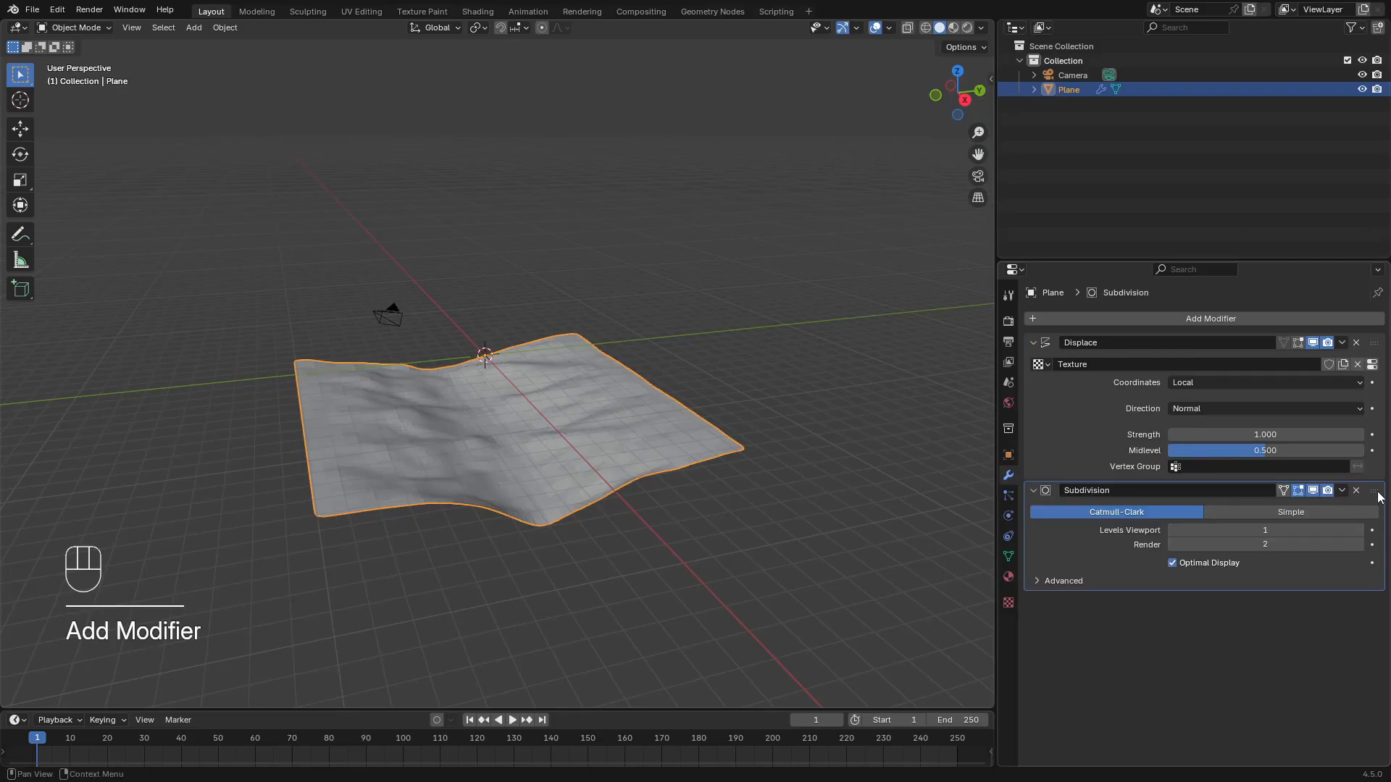
{"action": "left_click_drag", "start_coordinate": [1374, 492], "coordinate": [1373, 345]}
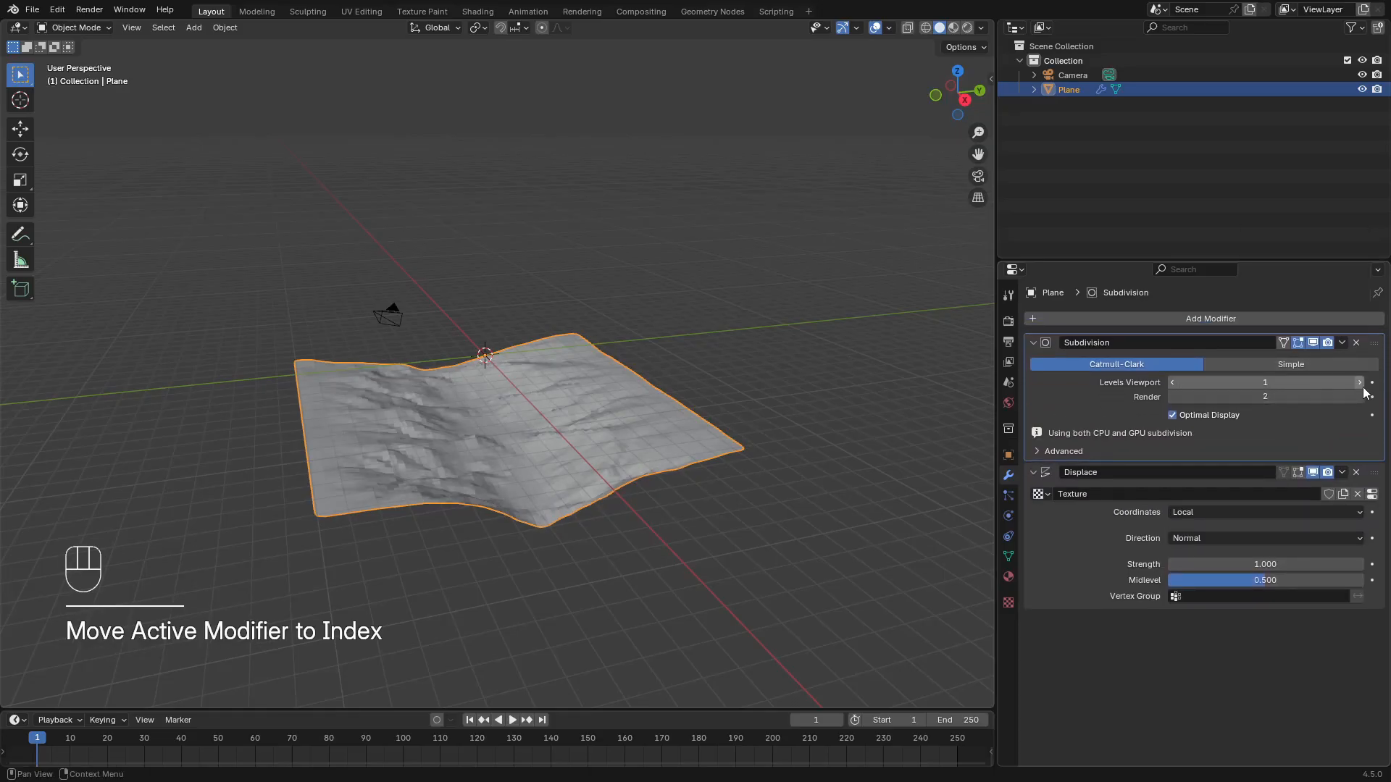
Raise the Subdivision modifier's viewport levels to 4
{"action": "left_click", "coordinate": [1359, 382]}
{"action": "scroll", "coordinate": [524, 477], "scroll_direction": "up", "scroll_amount": 5}
{"action": "middle_click_drag", "start_coordinate": [525, 477], "coordinate": [552, 368], "text": "shift"}
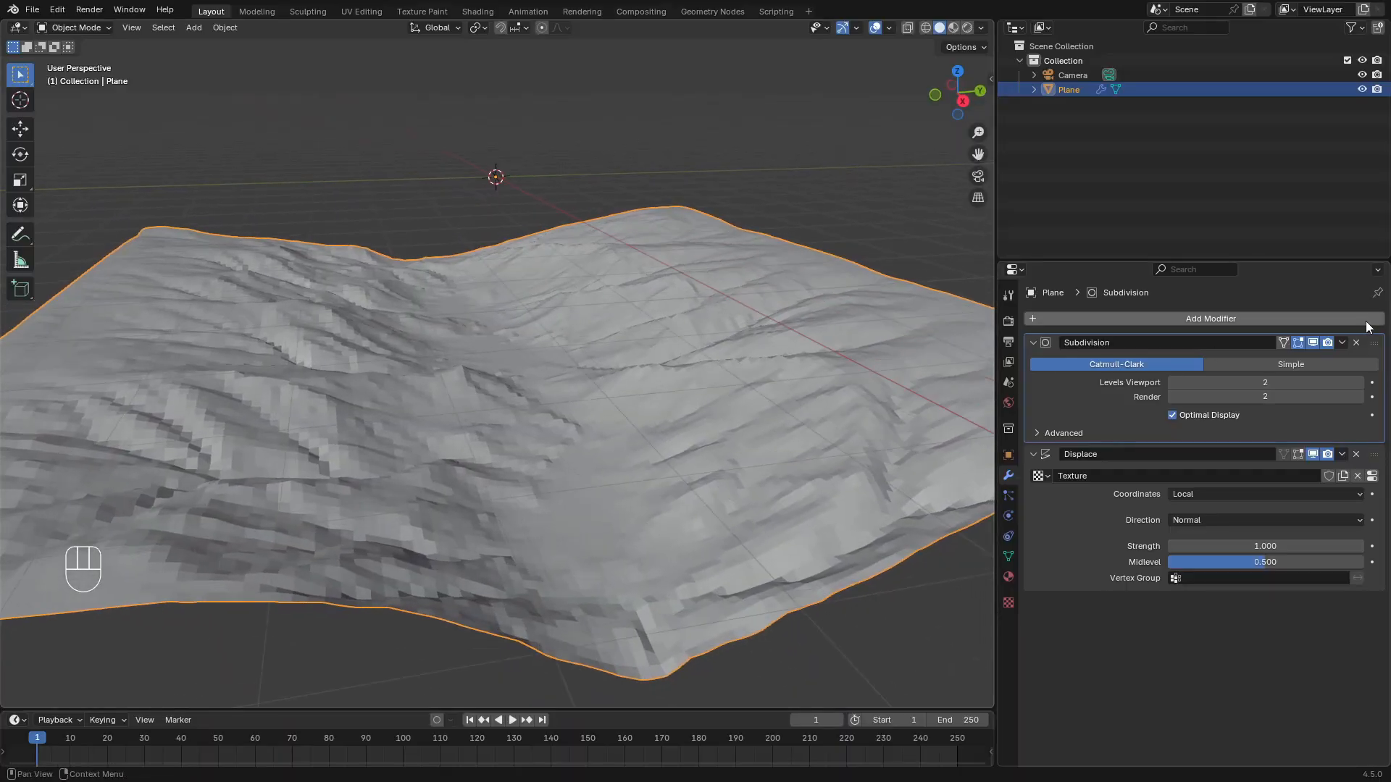
{"action": "left_click", "coordinate": [1359, 381]}
{"action": "left_click", "coordinate": [1359, 382]}
{"action": "middle_click_drag", "start_coordinate": [642, 424], "coordinate": [619, 389]}
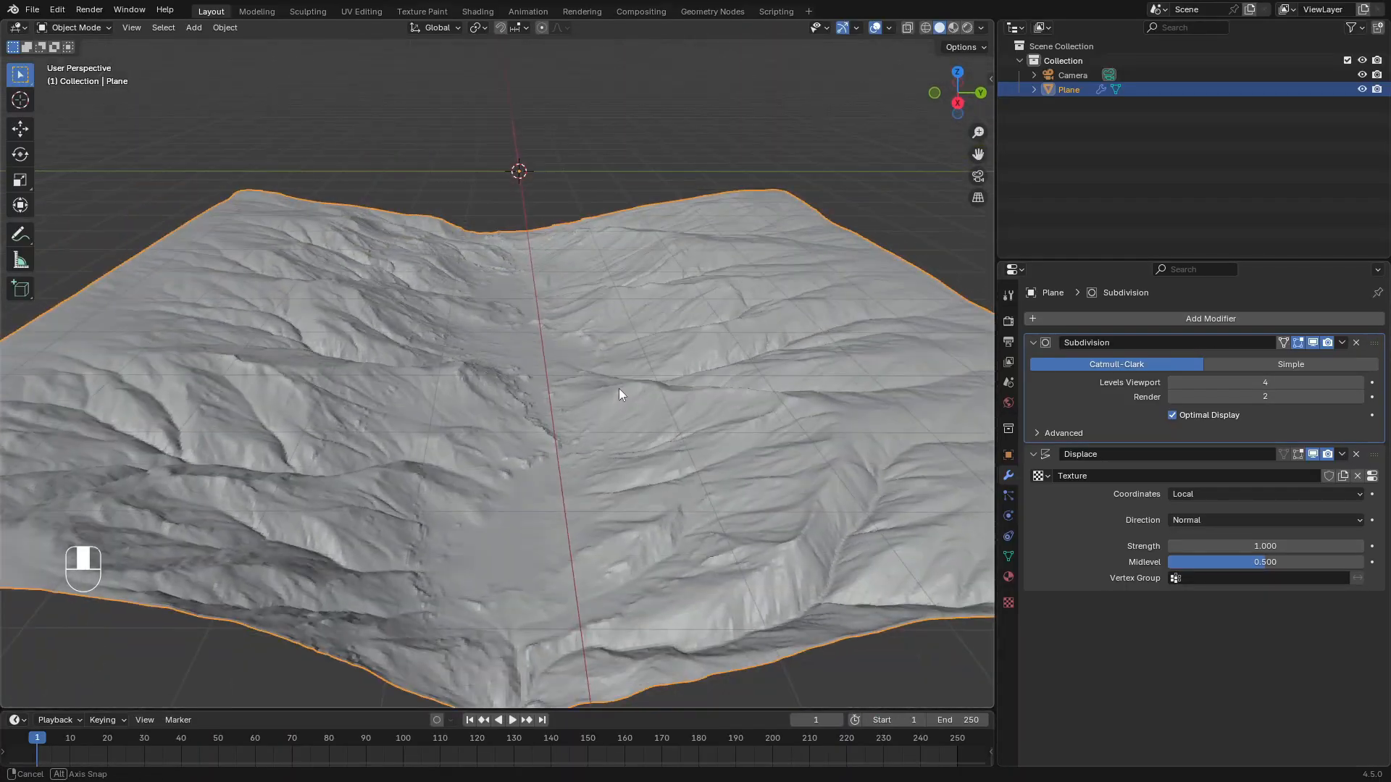
Examine the displaced terrain's base mesh in Edit Mode and its surface detail up close
{"action": "key", "text": "Tab"}
{"action": "key", "text": "Tab"}
{"action": "middle_click_drag", "start_coordinate": [569, 313], "coordinate": [553, 344]}
{"action": "scroll", "coordinate": [493, 434], "scroll_direction": "up", "scroll_amount": 4}
{"action": "middle_click_drag", "start_coordinate": [493, 435], "coordinate": [547, 341], "text": "shift"}
{"action": "scroll", "coordinate": [529, 387], "scroll_direction": "down", "scroll_amount": 6}
{"action": "middle_click_drag", "start_coordinate": [547, 341], "coordinate": [576, 368], "text": "shift"}
Apply the Subdivision and Displace modifiers to the plane
{"action": "left_click", "coordinate": [1341, 342]}
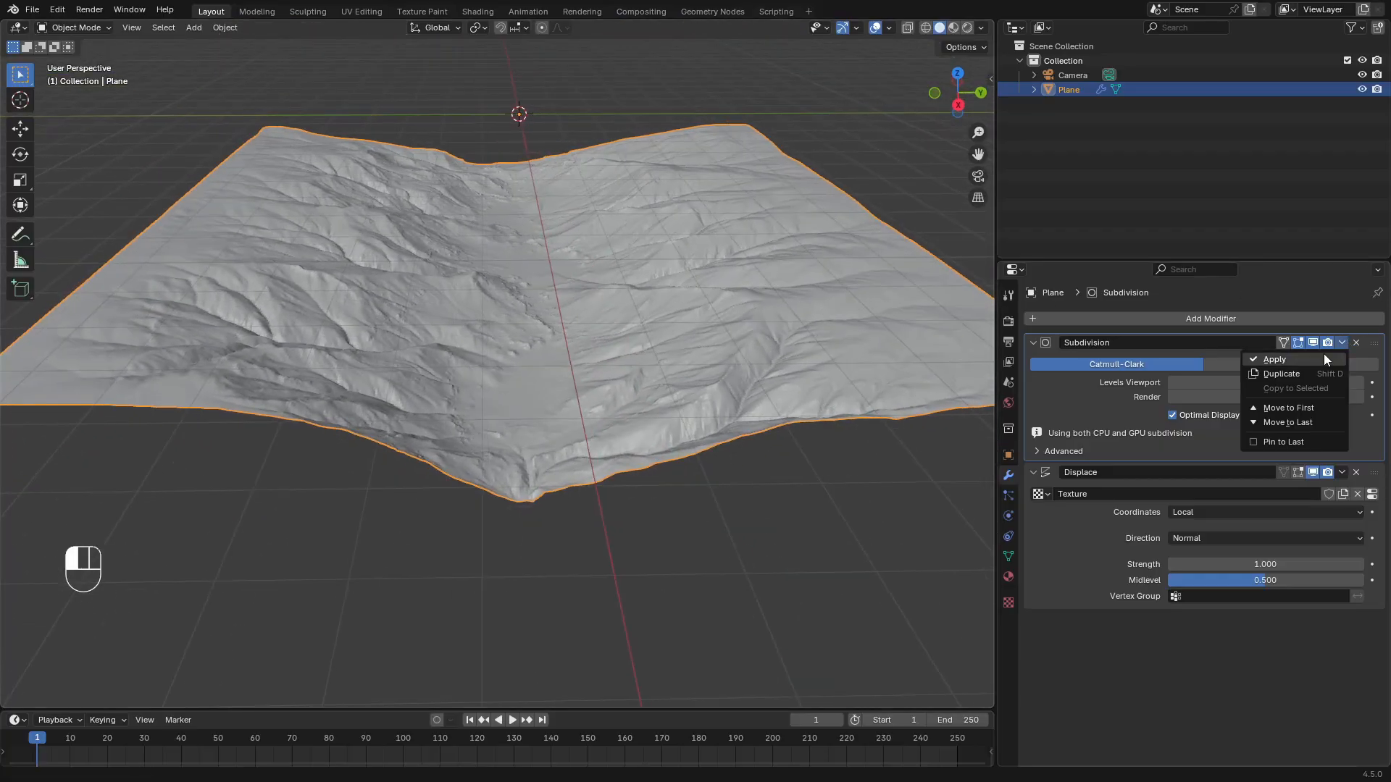
{"action": "left_click", "coordinate": [1323, 357]}
{"action": "left_click", "coordinate": [1341, 342]}
{"action": "left_click", "coordinate": [1302, 356]}
Create a new material on the terrain plane and name it colorHeight
{"action": "middle_click_drag", "start_coordinate": [646, 294], "coordinate": [634, 338], "text": "shift"}
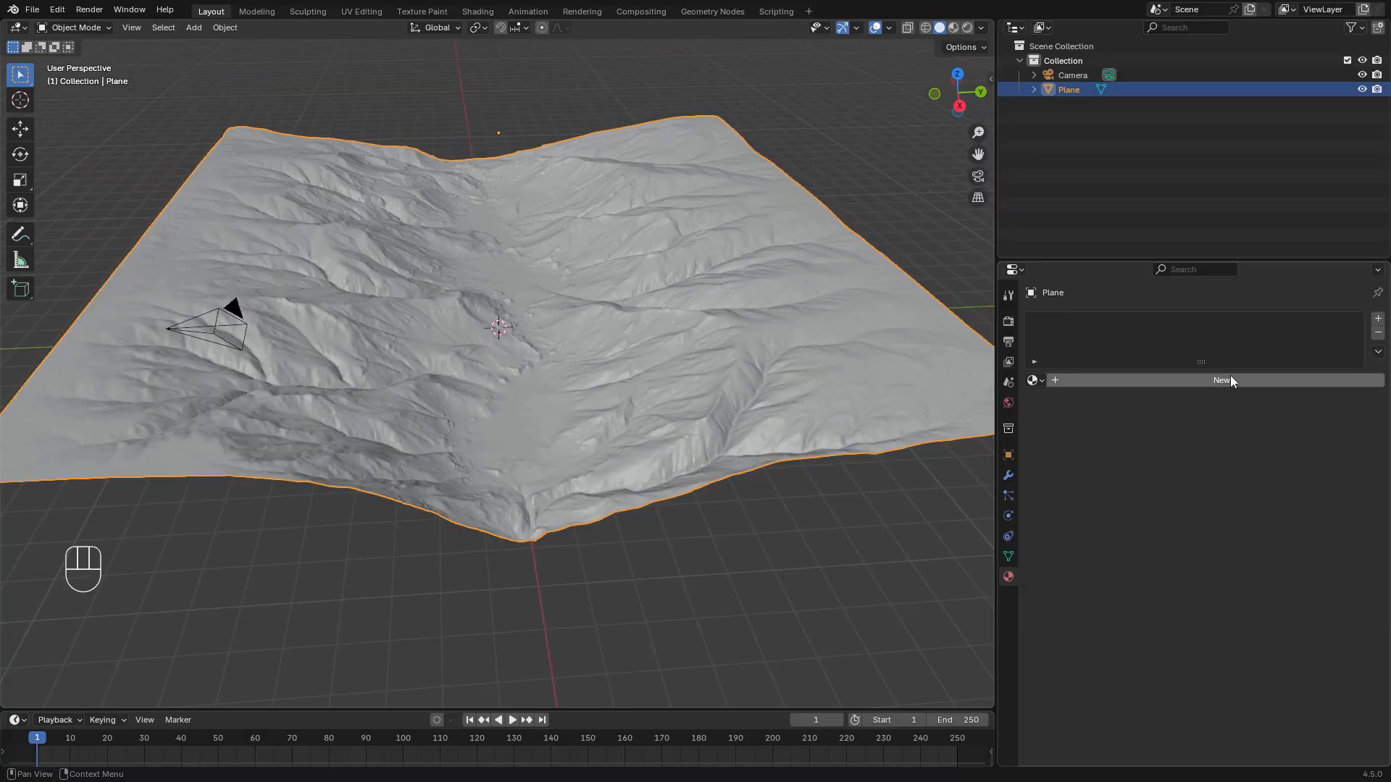
{"action": "left_click", "coordinate": [1229, 380]}
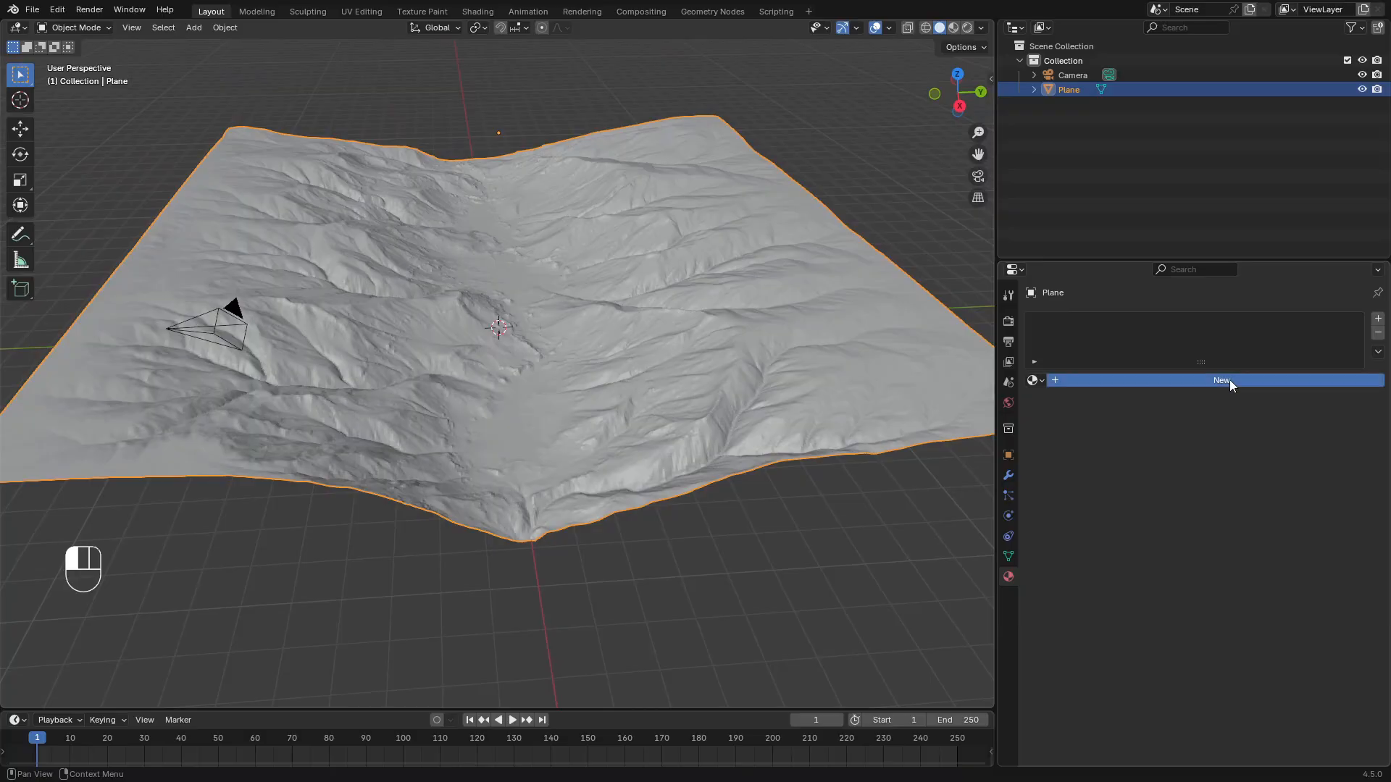
{"action": "double_click", "coordinate": [1078, 322]}
{"action": "type", "text": "col"}
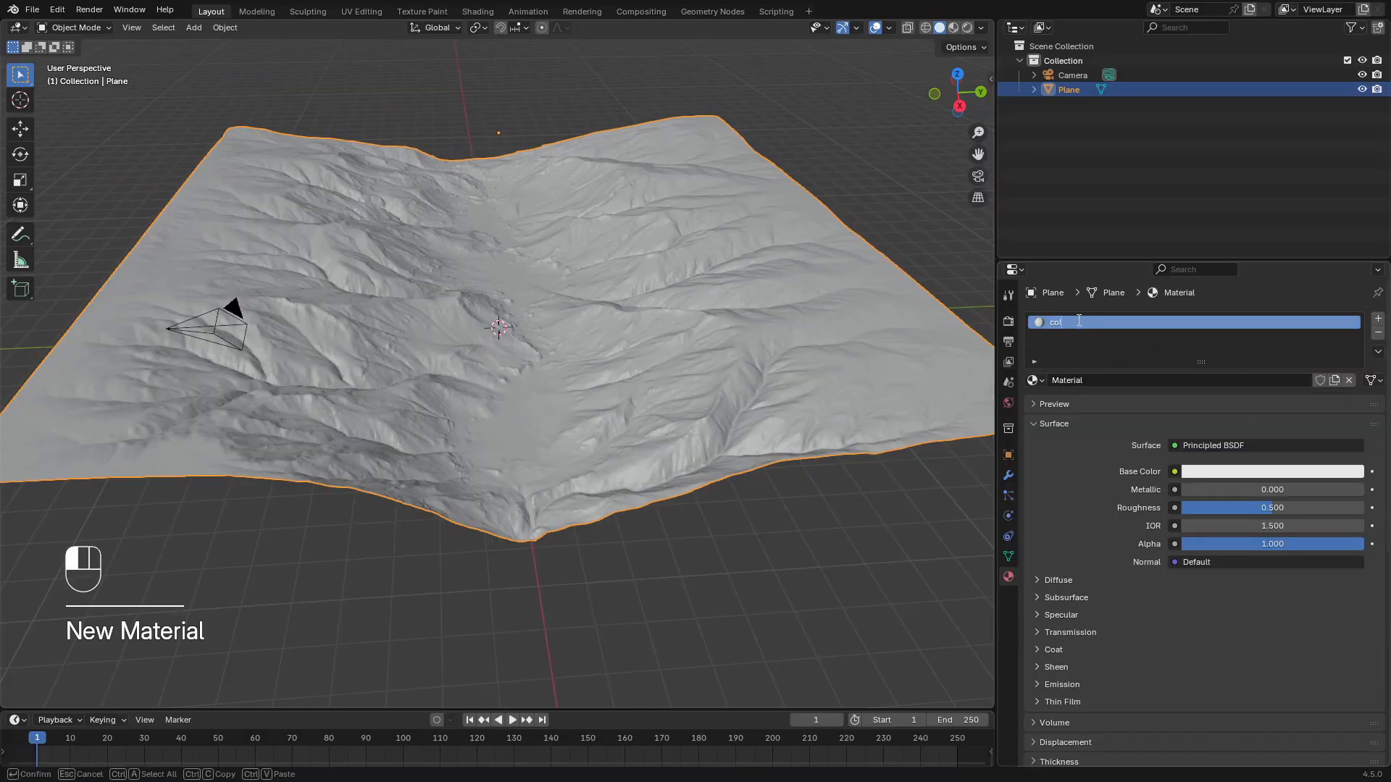
{"action": "type", "text": "orHeight"}
{"action": "key", "text": "Return"}
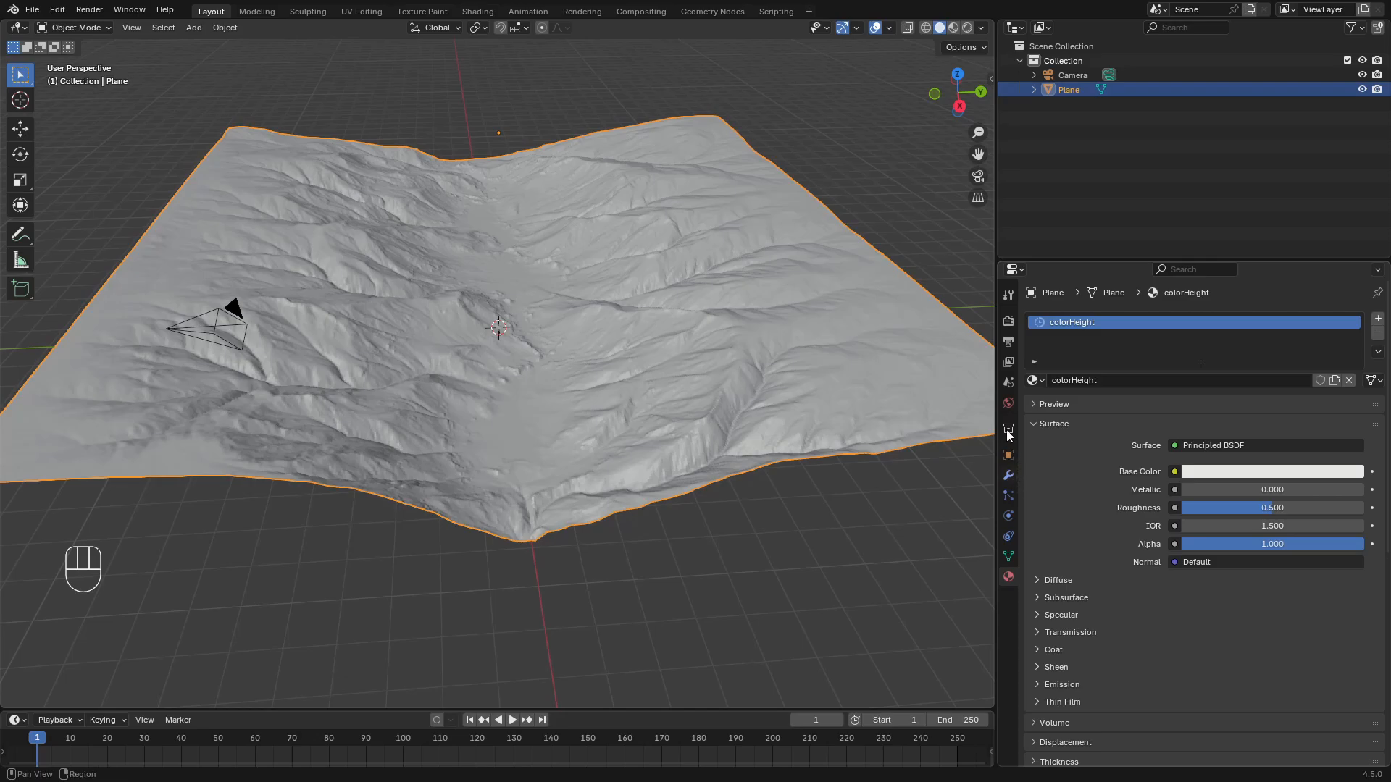
Light the world with an environment texture using poolbeg_4k.exr as the background color
{"action": "left_click", "coordinate": [1004, 405]}
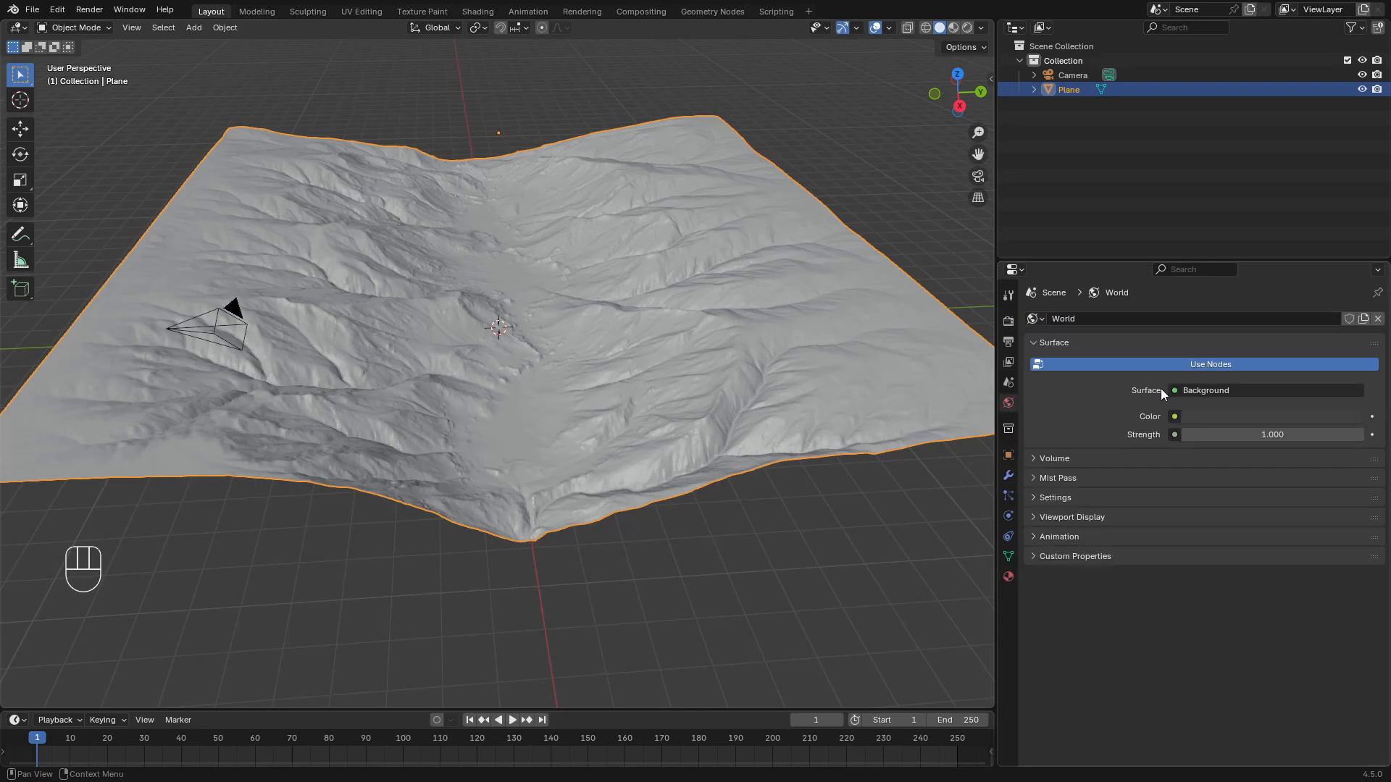
{"action": "left_click", "coordinate": [1175, 416]}
{"action": "left_click", "coordinate": [887, 479]}
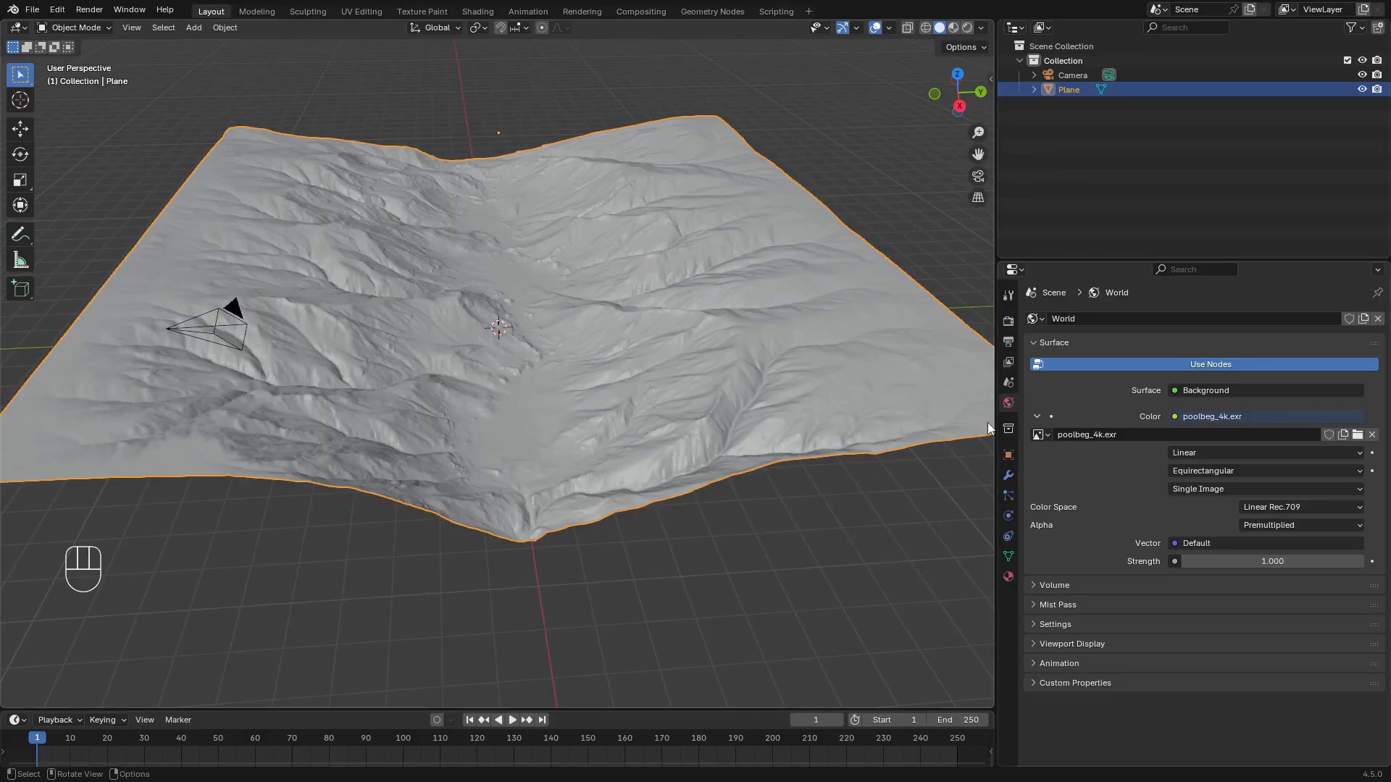
In the Shading workspace, add a Color Ramp node to colorHeight and connect its Color output to the Principled BSDF's Base Color
{"action": "left_click", "coordinate": [1006, 577]}
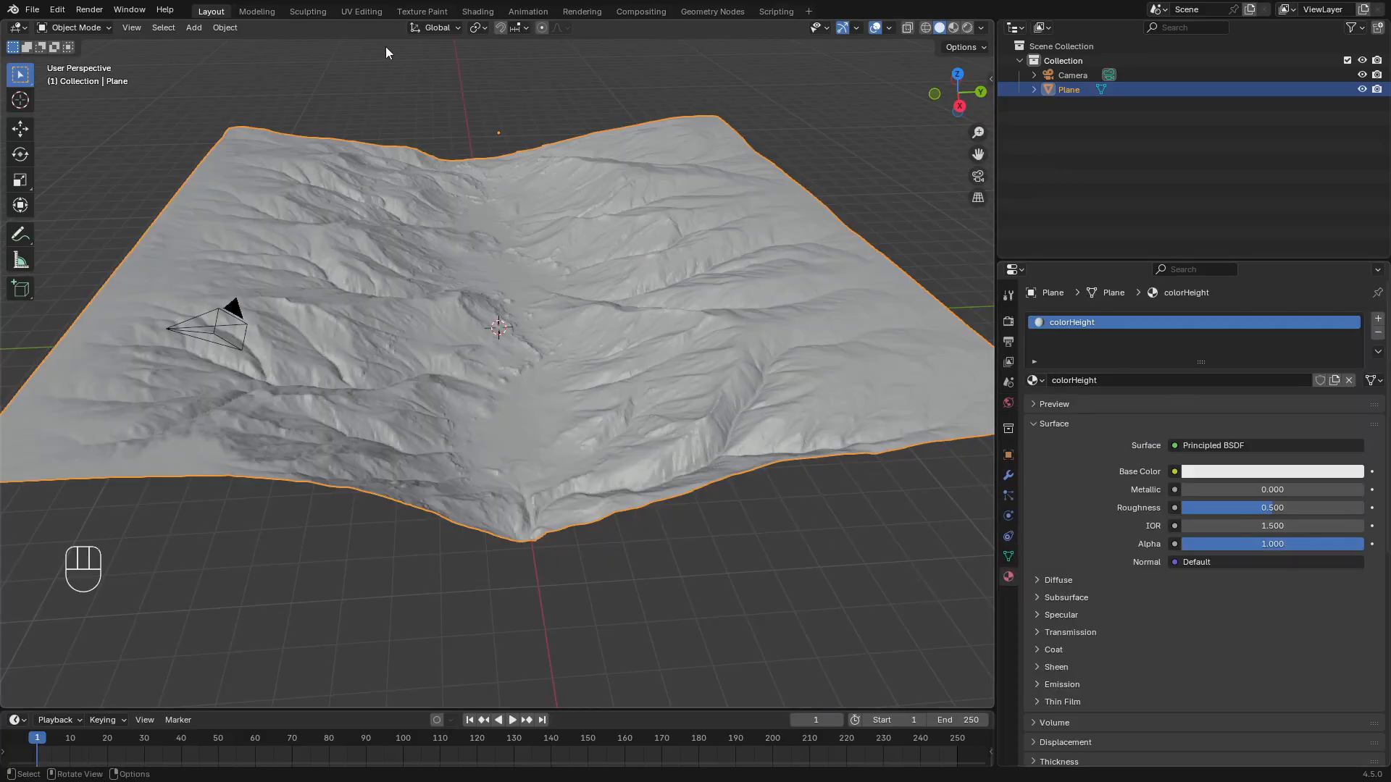
{"action": "left_click", "coordinate": [478, 12]}
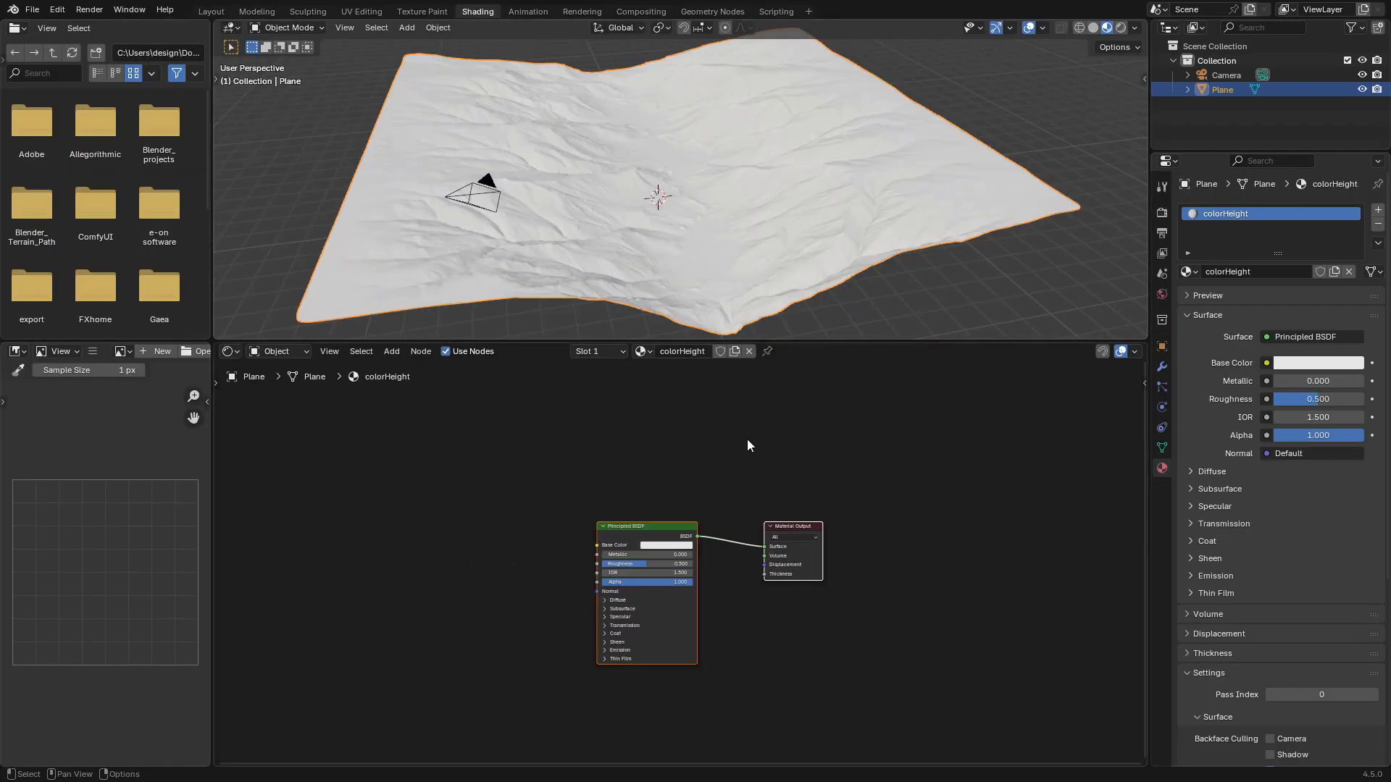
{"action": "middle_click_drag", "start_coordinate": [712, 552], "coordinate": [823, 519]}
{"action": "scroll", "coordinate": [829, 519], "scroll_direction": "up", "scroll_amount": 3}
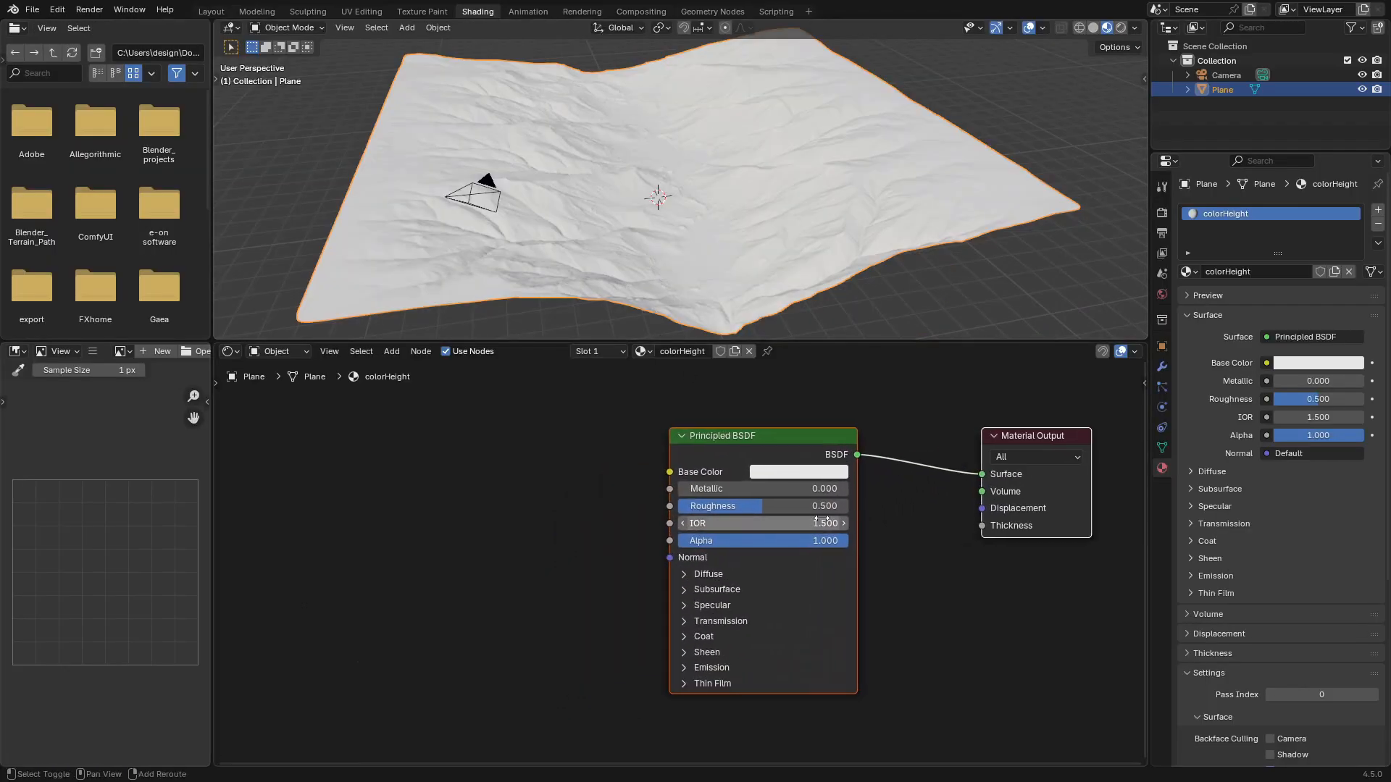
{"action": "key", "text": "shift+a"}
{"action": "type", "text": "colorra"}
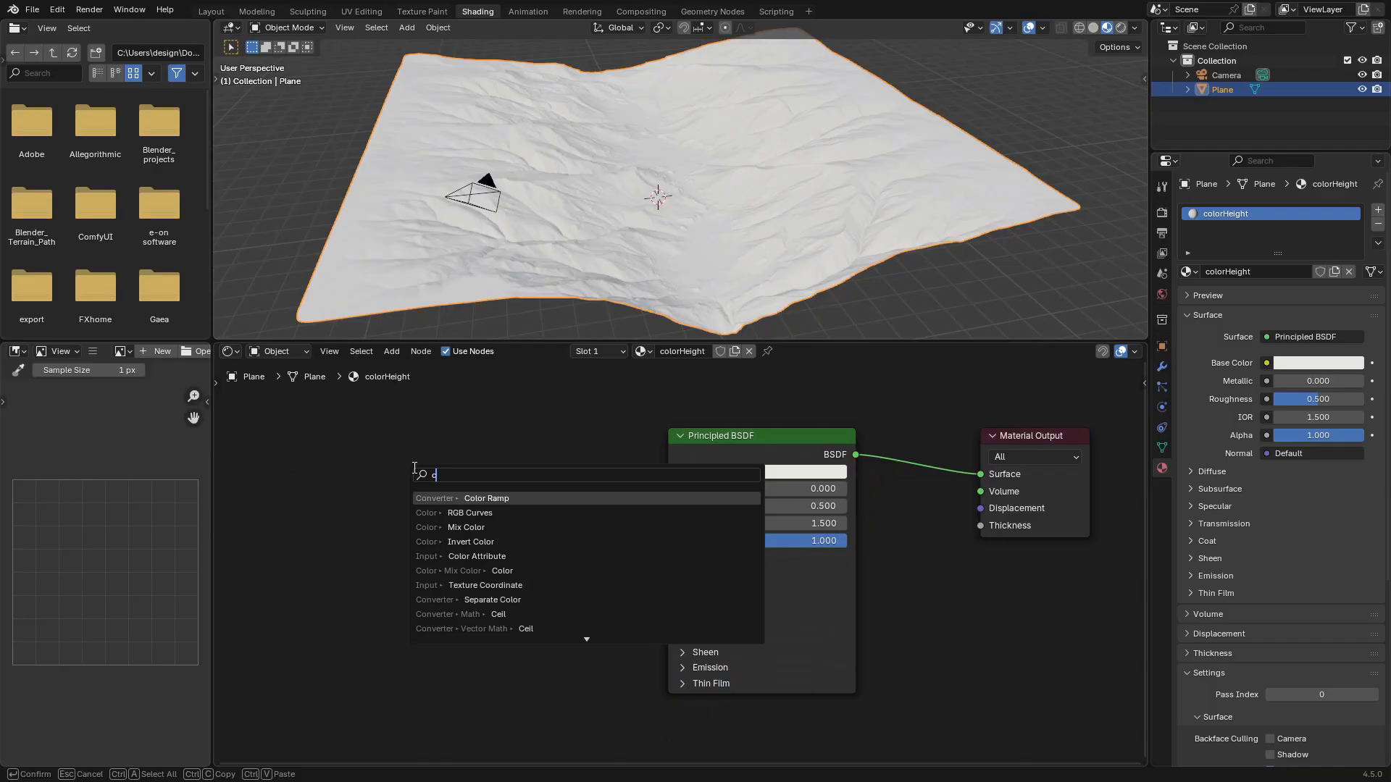
{"action": "left_click", "coordinate": [458, 501]}
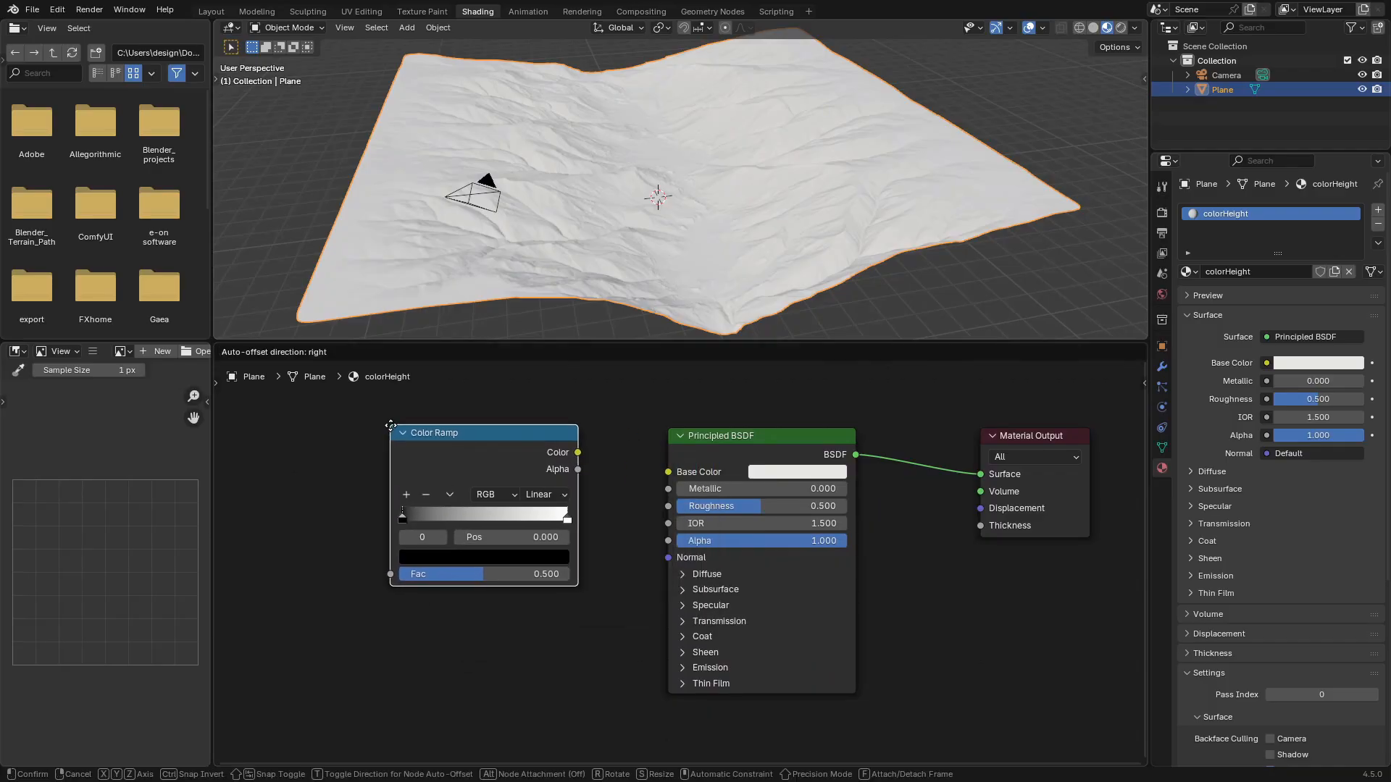
{"action": "left_click", "coordinate": [390, 425]}
{"action": "mouse_move", "coordinate": [577, 452]}
{"action": "left_mouse_down"}
{"action": "mouse_move", "coordinate": [638, 480]}
{"action": "mouse_move", "coordinate": [668, 472]}
{"action": "left_mouse_up"}
Add a Map Range node before the Color Ramp and connect its Result to the Color Ramp's Fac input
{"action": "scroll", "coordinate": [604, 464], "scroll_direction": "down", "scroll_amount": 2}
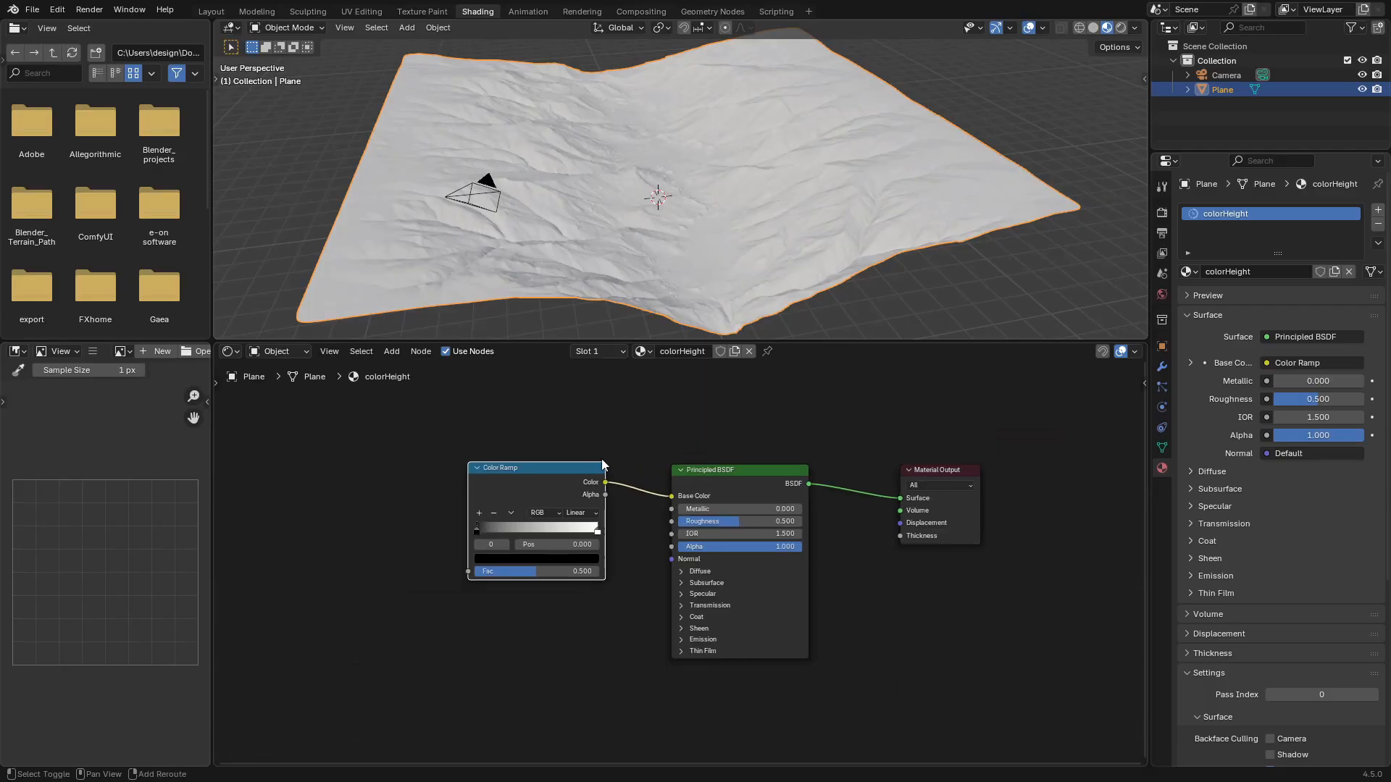
{"action": "middle_click_drag", "start_coordinate": [602, 461], "coordinate": [885, 448], "text": "shift"}
{"action": "key", "text": "shift+a"}
{"action": "left_click", "coordinate": [559, 475]}
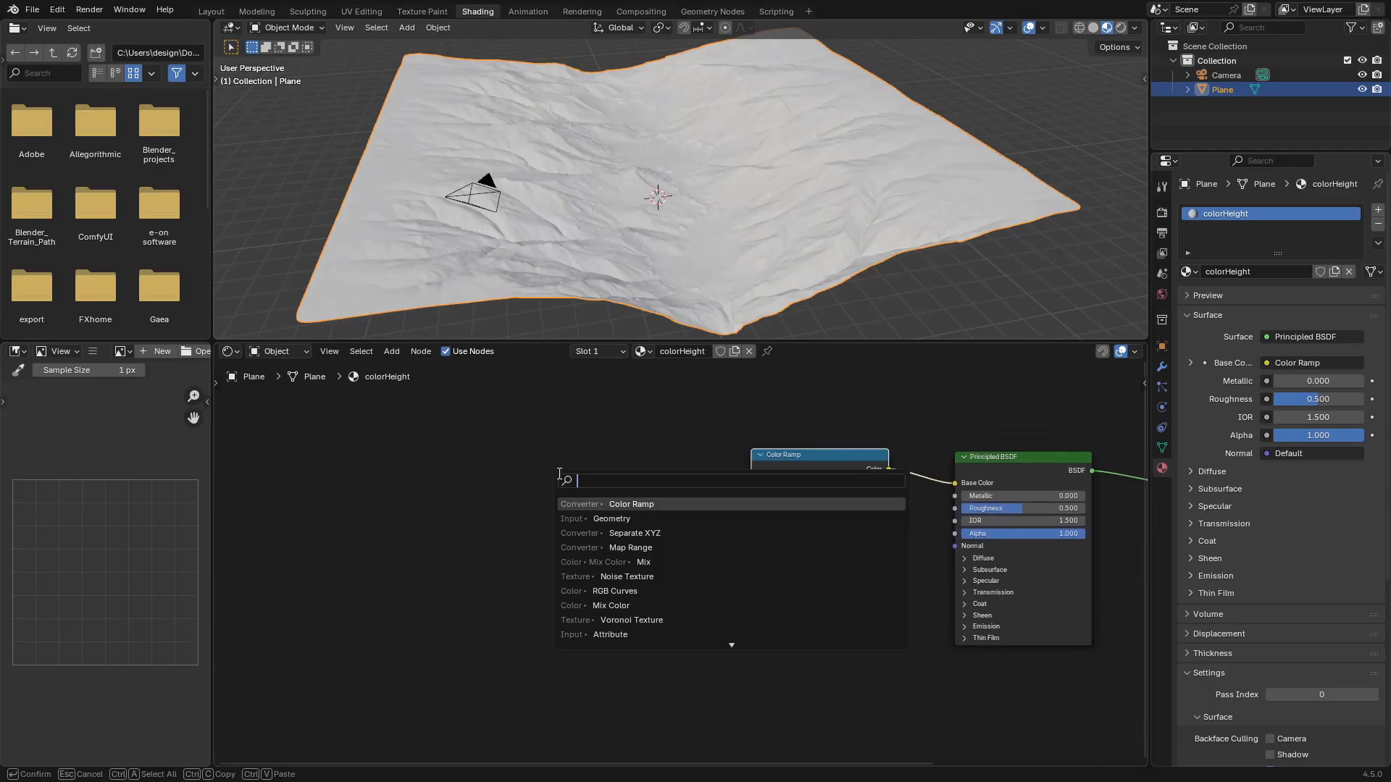
{"action": "type", "text": "map"}
{"action": "key", "text": "Down"}
{"action": "key", "text": "Down"}
{"action": "key", "text": "Return"}
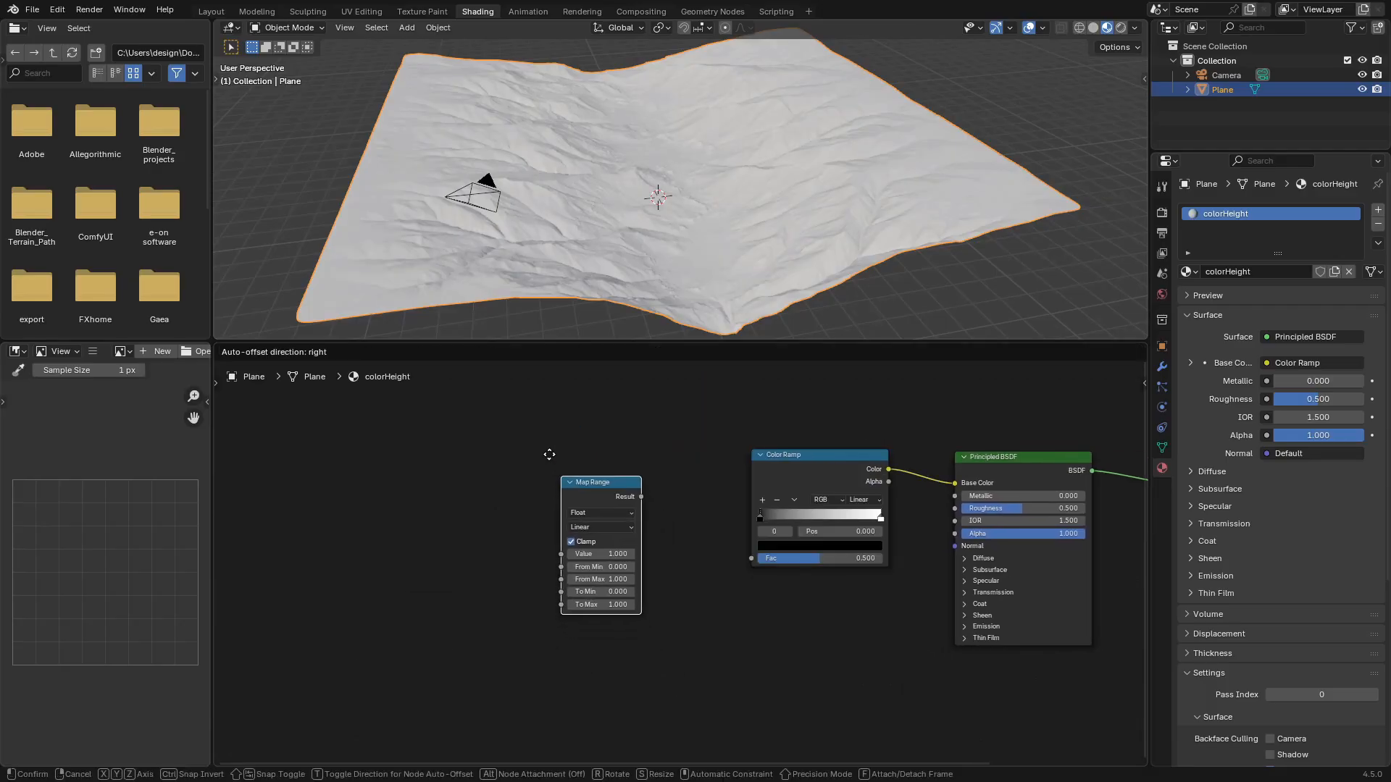
{"action": "left_click", "coordinate": [620, 469]}
{"action": "left_click_drag", "start_coordinate": [650, 476], "coordinate": [751, 558]}
Add a Geometry input node and place it ahead of the Map Range node, leaving space between them
{"action": "middle_click_drag", "start_coordinate": [404, 455], "coordinate": [648, 485], "text": "shift"}
{"action": "key", "text": "shift+a"}
{"action": "left_click", "coordinate": [617, 494]}
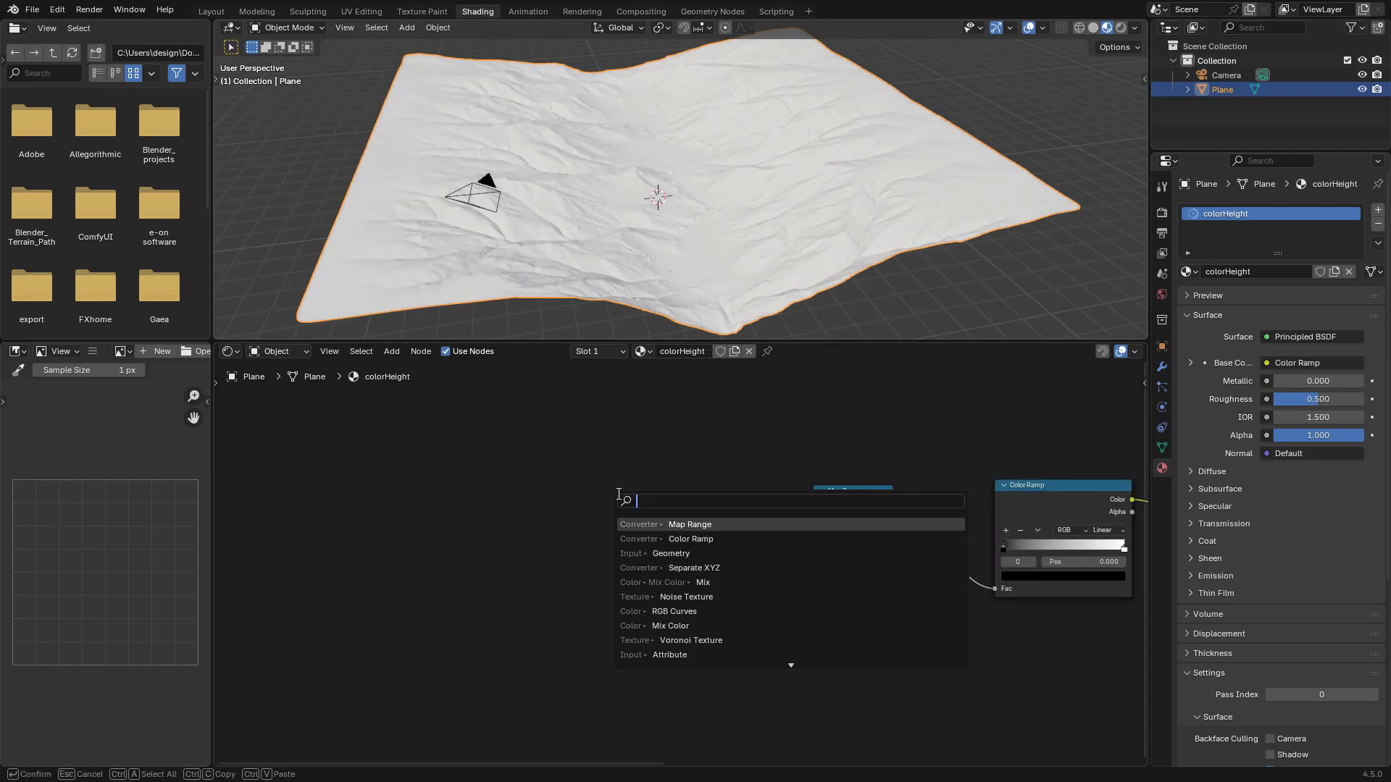
{"action": "type", "text": "ge"}
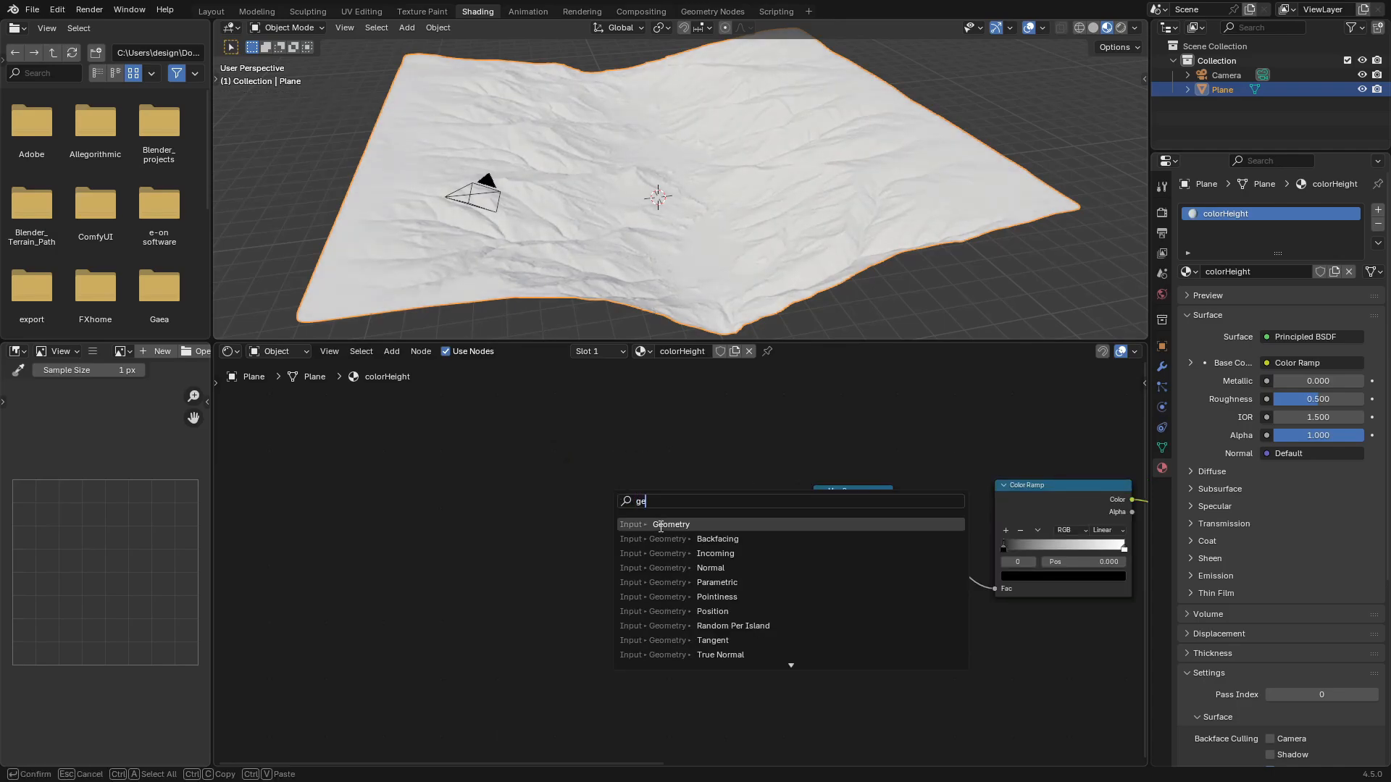
{"action": "left_click", "coordinate": [660, 524]}
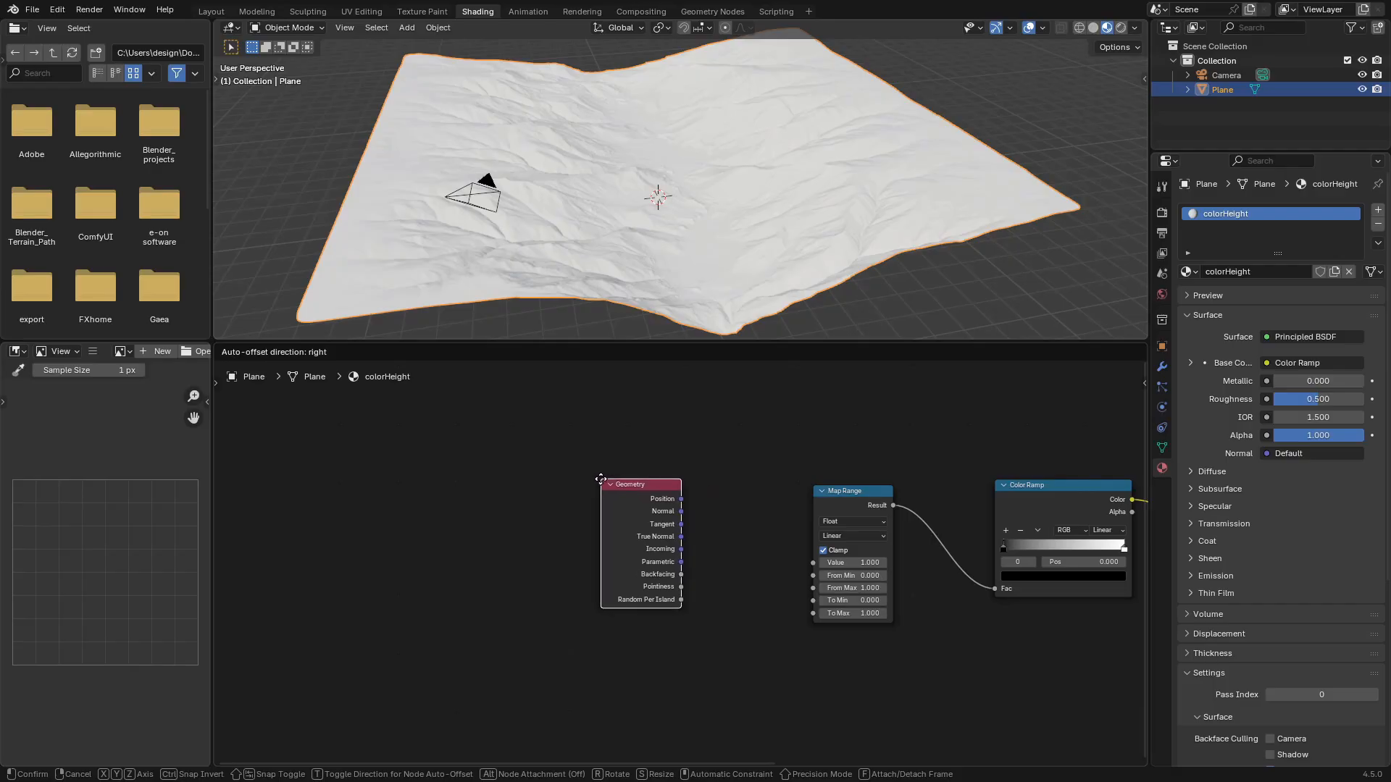
{"action": "left_click_drag", "start_coordinate": [623, 478], "coordinate": [544, 462]}
{"action": "left_click", "coordinate": [544, 462]}
Add a Separate XYZ node, connecting Geometry's Position to its Vector and its Z output to the Map Range's Value
{"action": "key", "text": "shift+a"}
{"action": "left_click", "coordinate": [706, 497]}
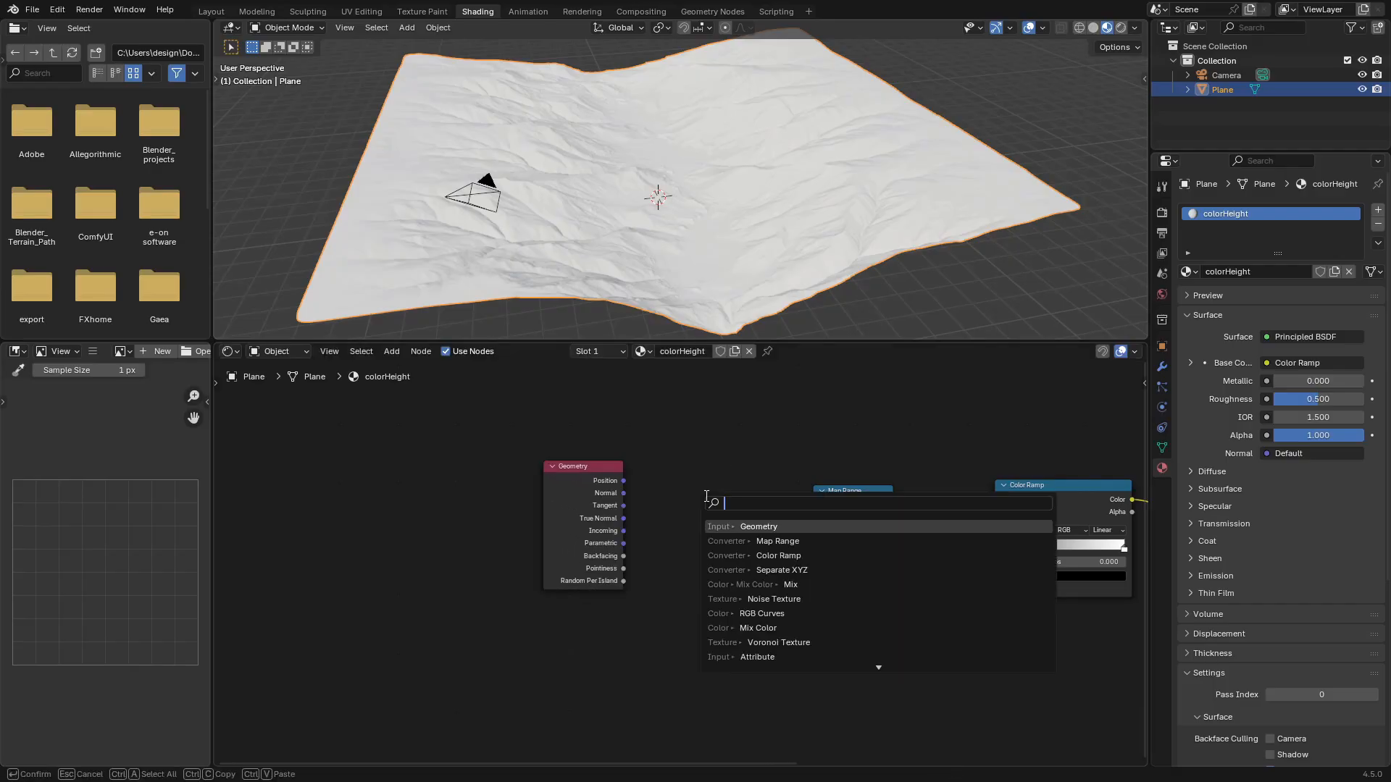
{"action": "type", "text": "se"}
{"action": "left_click", "coordinate": [782, 527]}
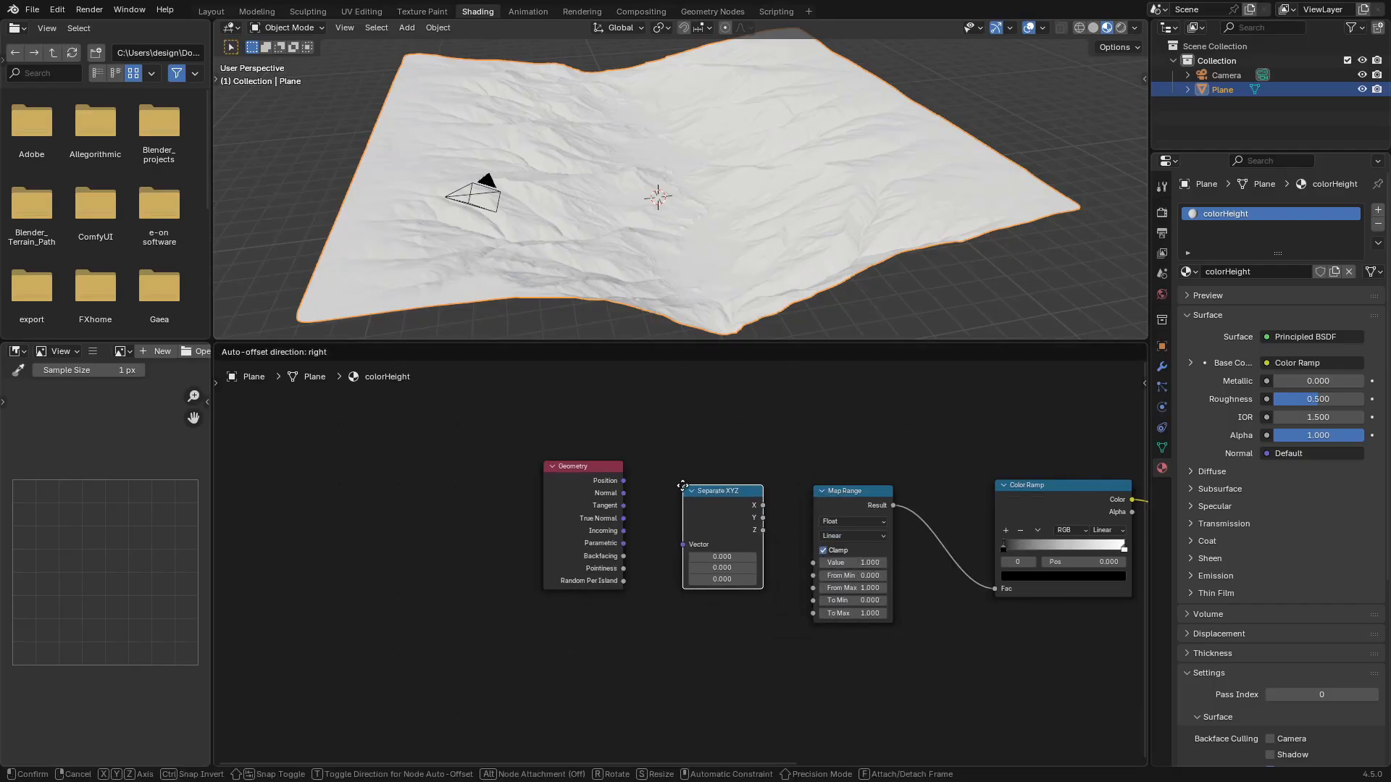
{"action": "left_click", "coordinate": [752, 511]}
{"action": "left_click_drag", "start_coordinate": [763, 531], "coordinate": [812, 563]}
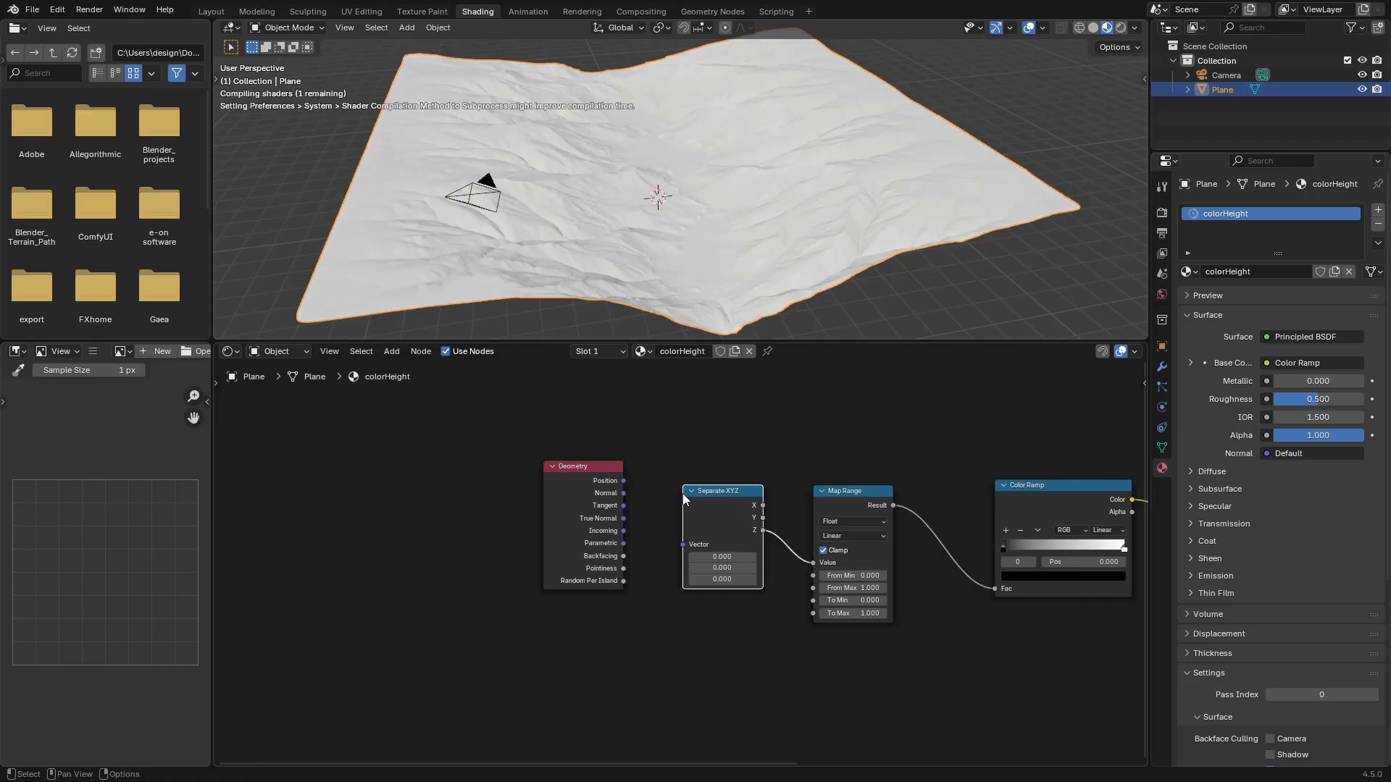
{"action": "left_click_drag", "start_coordinate": [624, 480], "coordinate": [680, 547]}
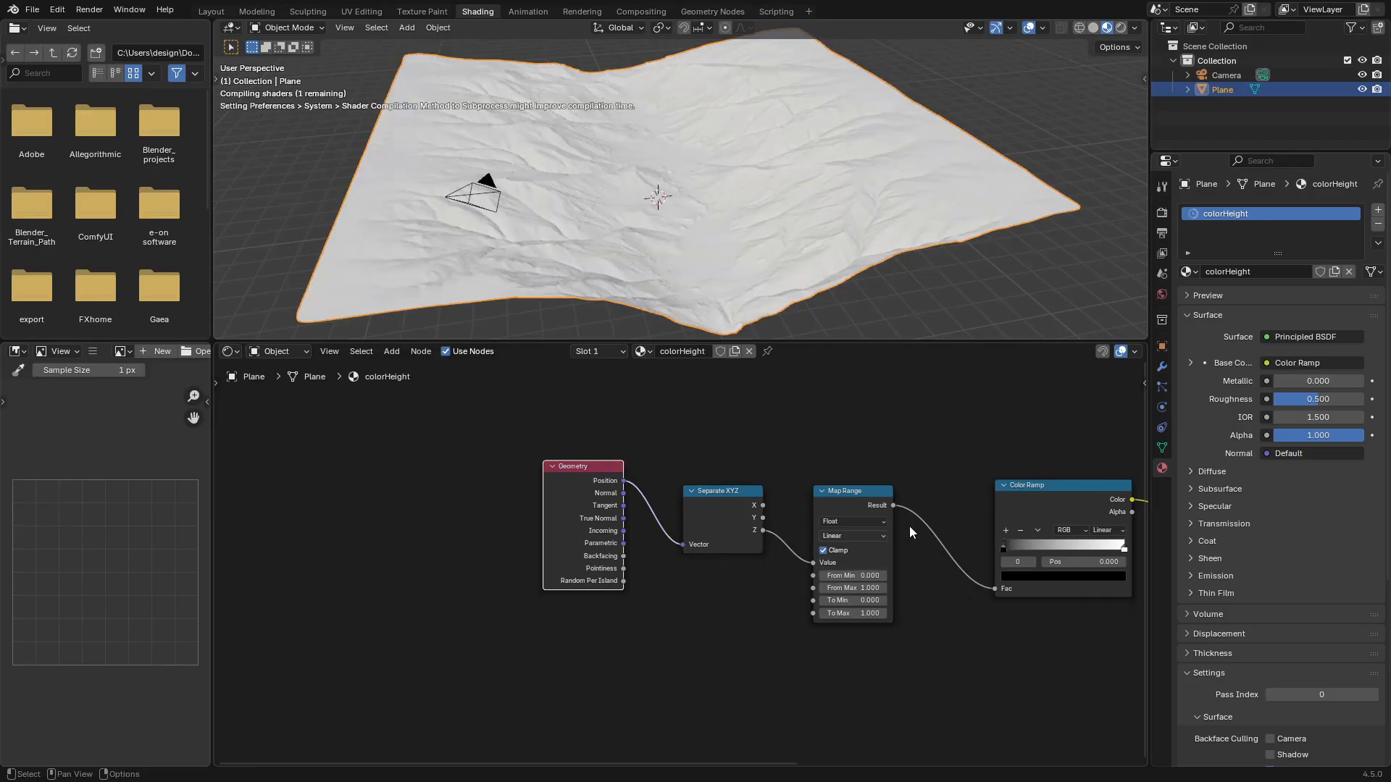
Lower the terrain plane slightly along the global Z axis
{"action": "middle_click_drag", "start_coordinate": [910, 525], "coordinate": [667, 525]}
{"action": "middle_click_drag", "start_coordinate": [737, 212], "coordinate": [707, 223]}
{"action": "key", "text": "g"}
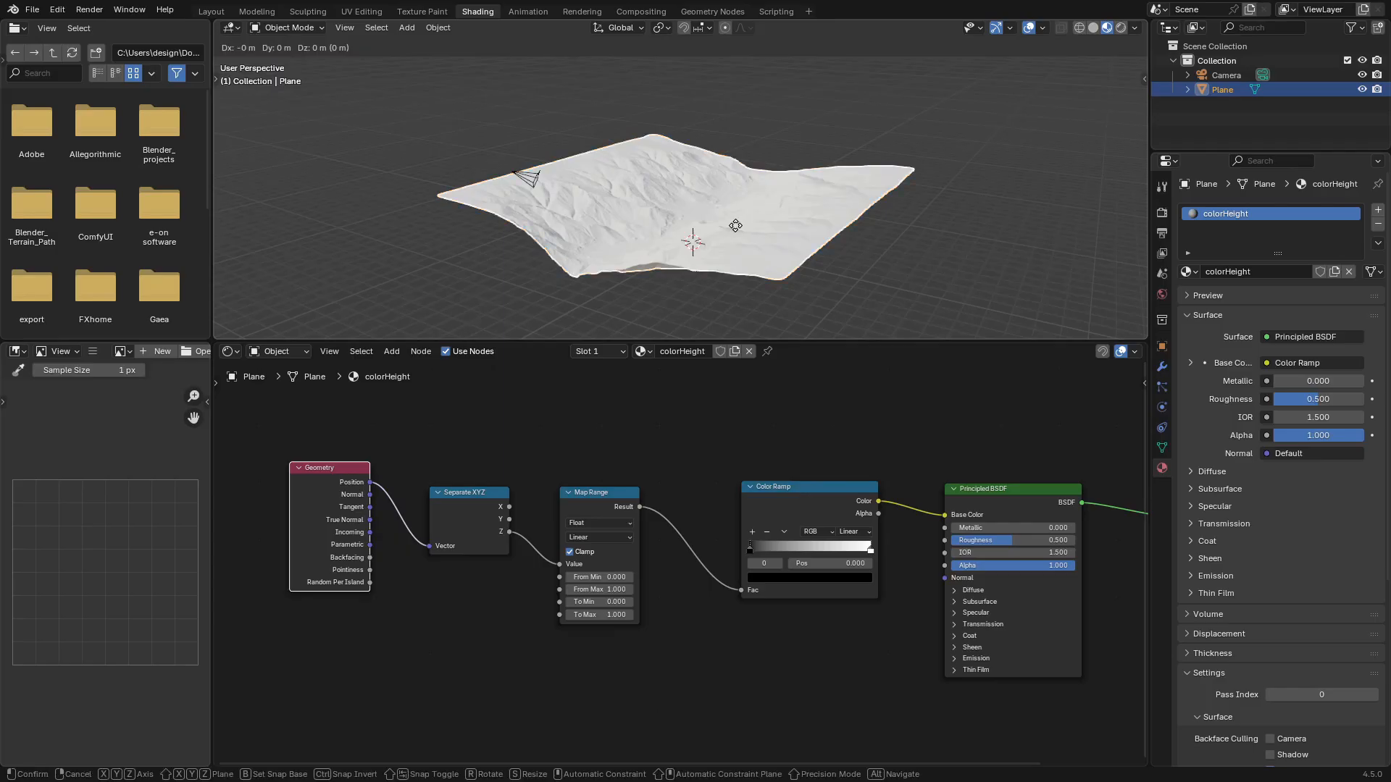
{"action": "key", "text": "z"}
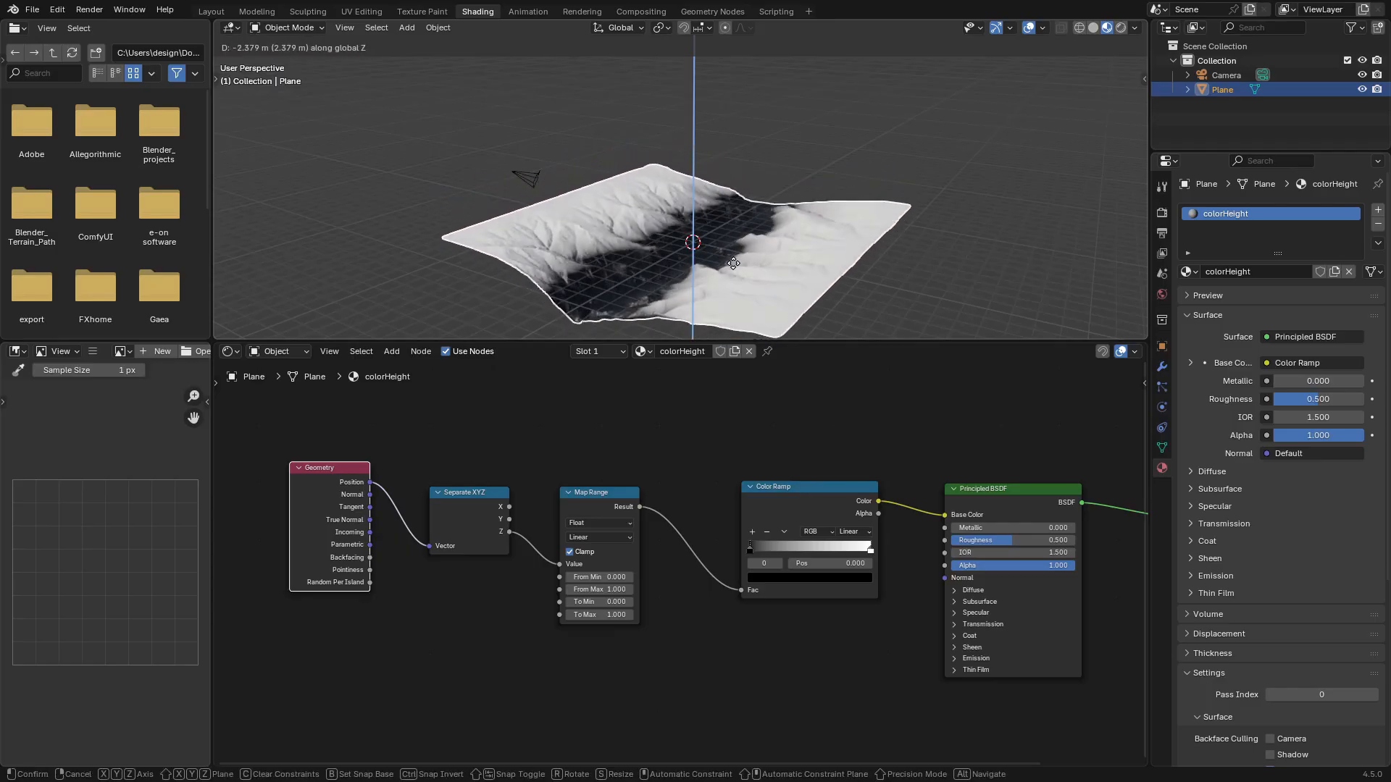
{"action": "left_click", "coordinate": [733, 237]}
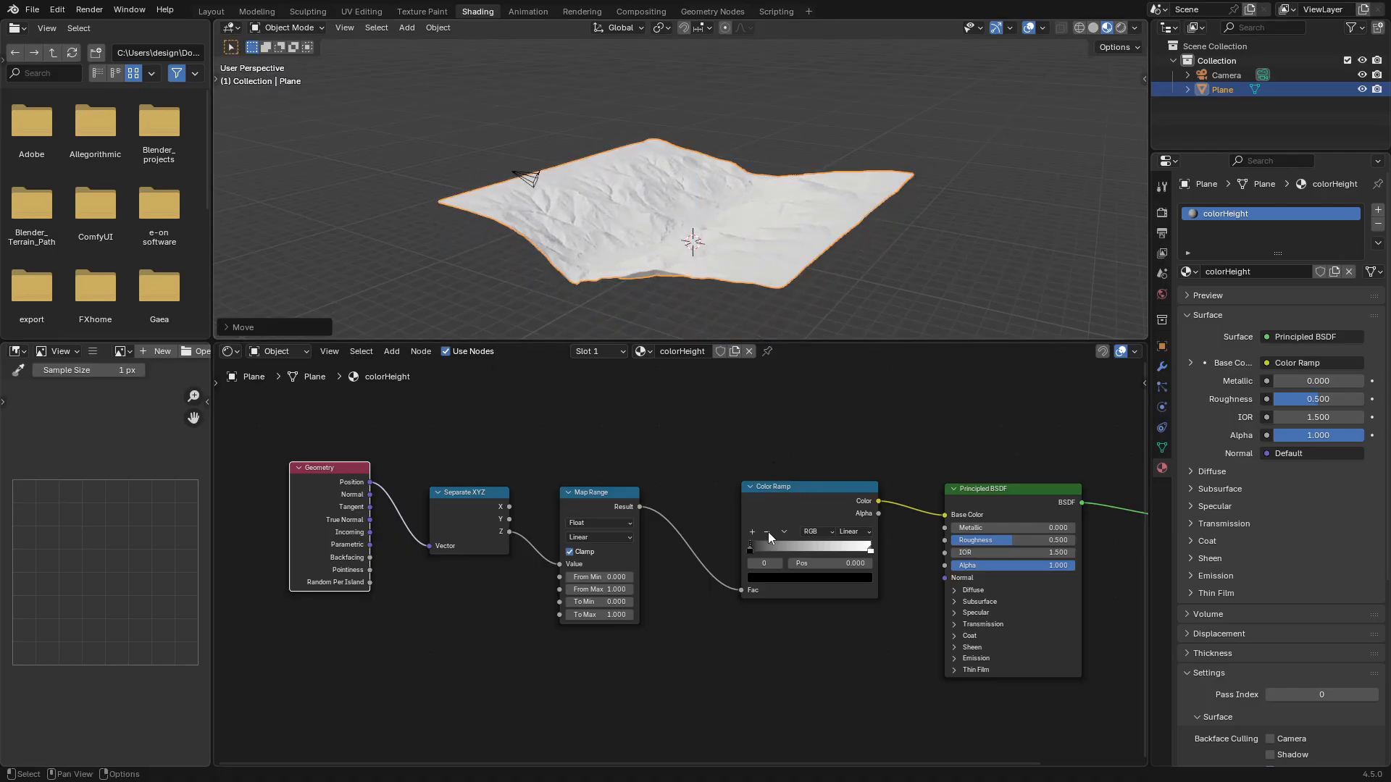
Set the Color Ramp's first stop to blue (#000EFF) and its last stop to red (#FF0B00)
{"action": "scroll", "coordinate": [769, 536], "scroll_direction": "up", "scroll_amount": 3}
{"action": "left_click_drag", "start_coordinate": [737, 517], "coordinate": [739, 517]}
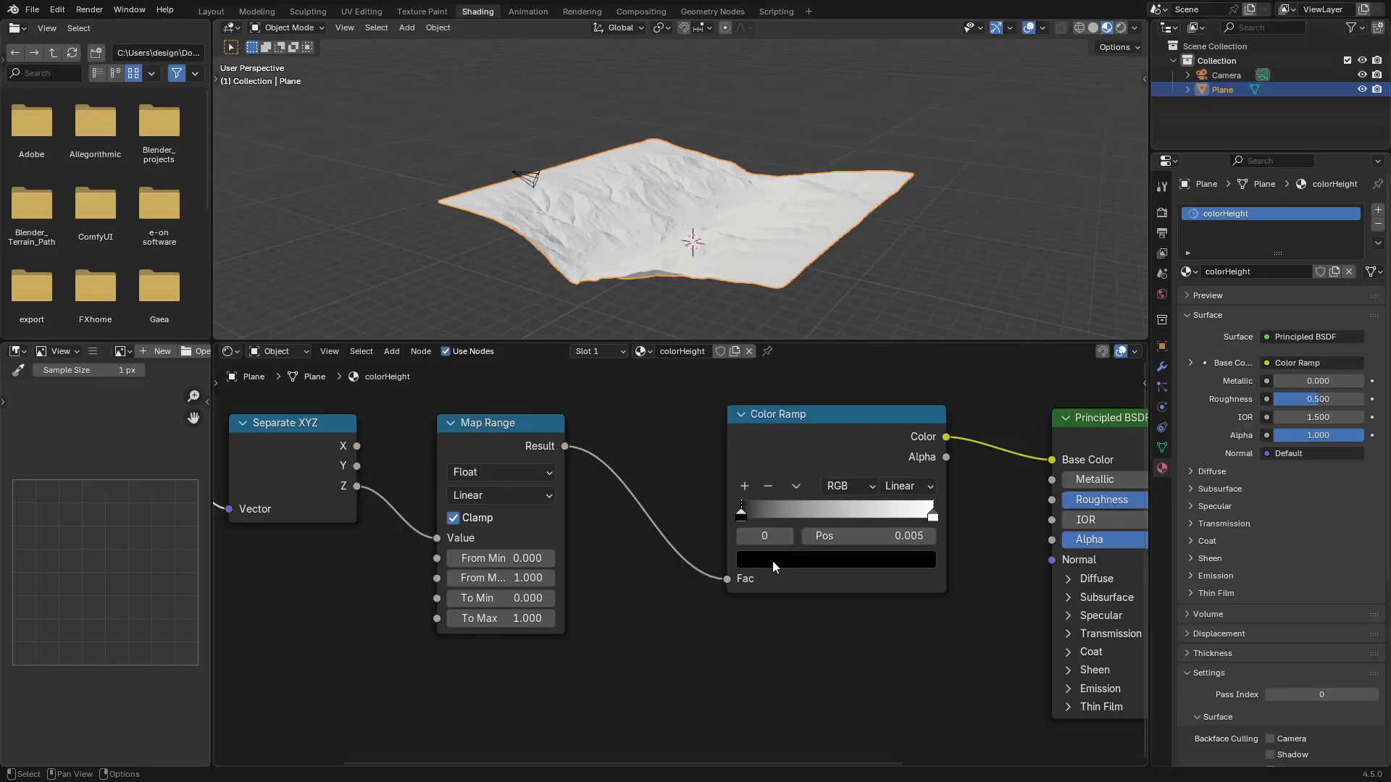
{"action": "left_click", "coordinate": [773, 561]}
{"action": "left_click", "coordinate": [768, 560]}
{"action": "scroll", "coordinate": [826, 339], "scroll_direction": "up", "scroll_amount": 10}
{"action": "mouse_move", "coordinate": [811, 345]}
{"action": "left_mouse_down"}
{"action": "mouse_move", "coordinate": [823, 381]}
{"action": "mouse_move", "coordinate": [879, 297]}
{"action": "left_mouse_up"}
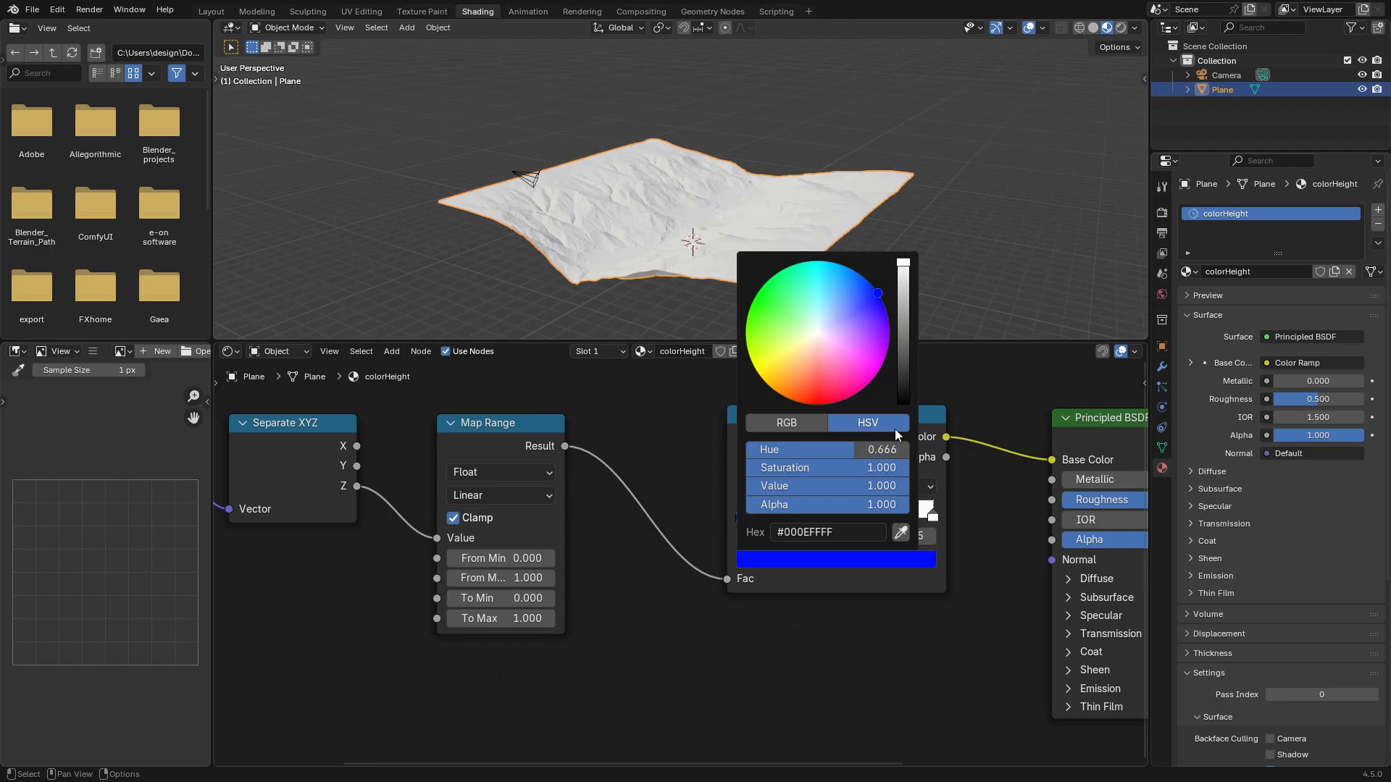
{"action": "left_click", "coordinate": [932, 515]}
{"action": "left_click", "coordinate": [907, 557]}
{"action": "left_click_drag", "start_coordinate": [823, 335], "coordinate": [826, 403]}
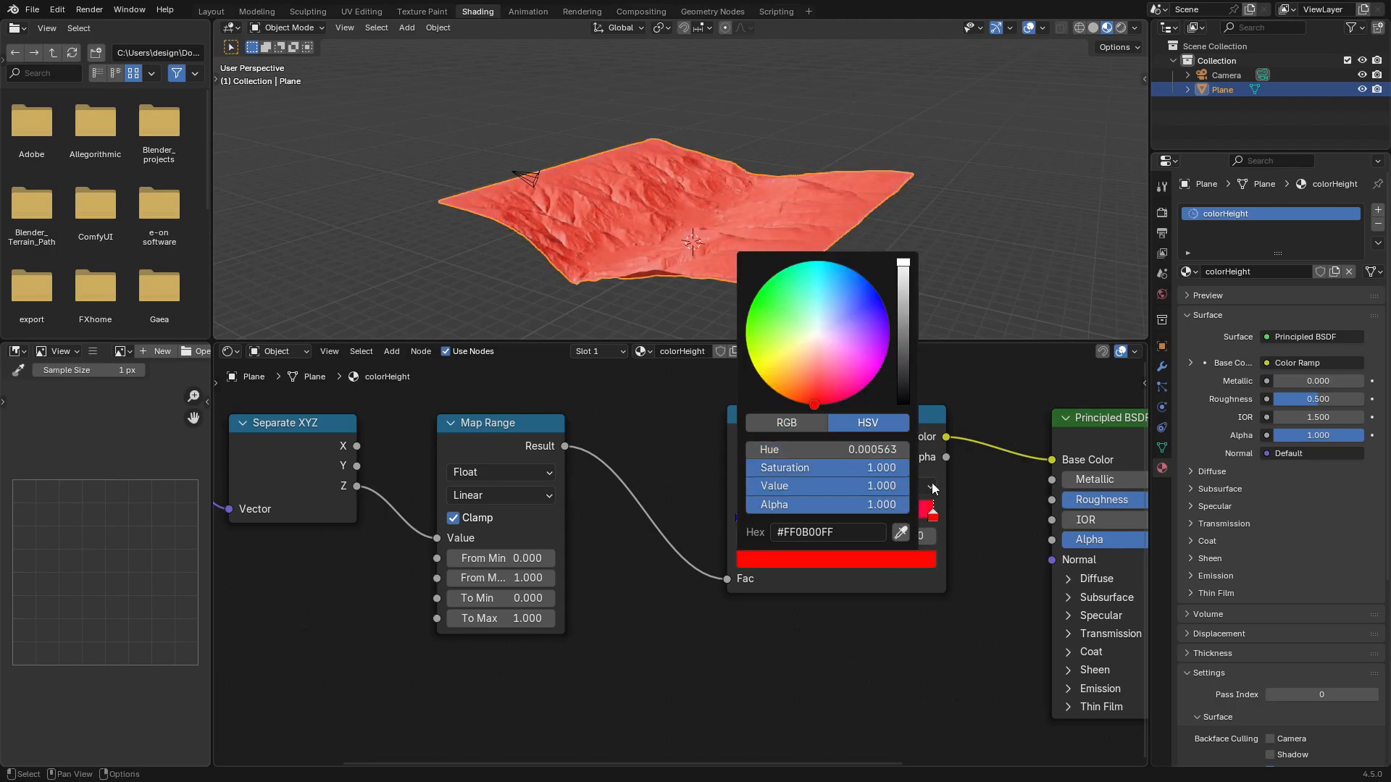
Give the Color Ramp a green middle stop and add one stop on each side, near positions 0.25 and 0.75
{"action": "left_click", "coordinate": [845, 562]}
{"action": "left_click_drag", "start_coordinate": [785, 307], "coordinate": [761, 283]}
{"action": "left_click", "coordinate": [744, 486]}
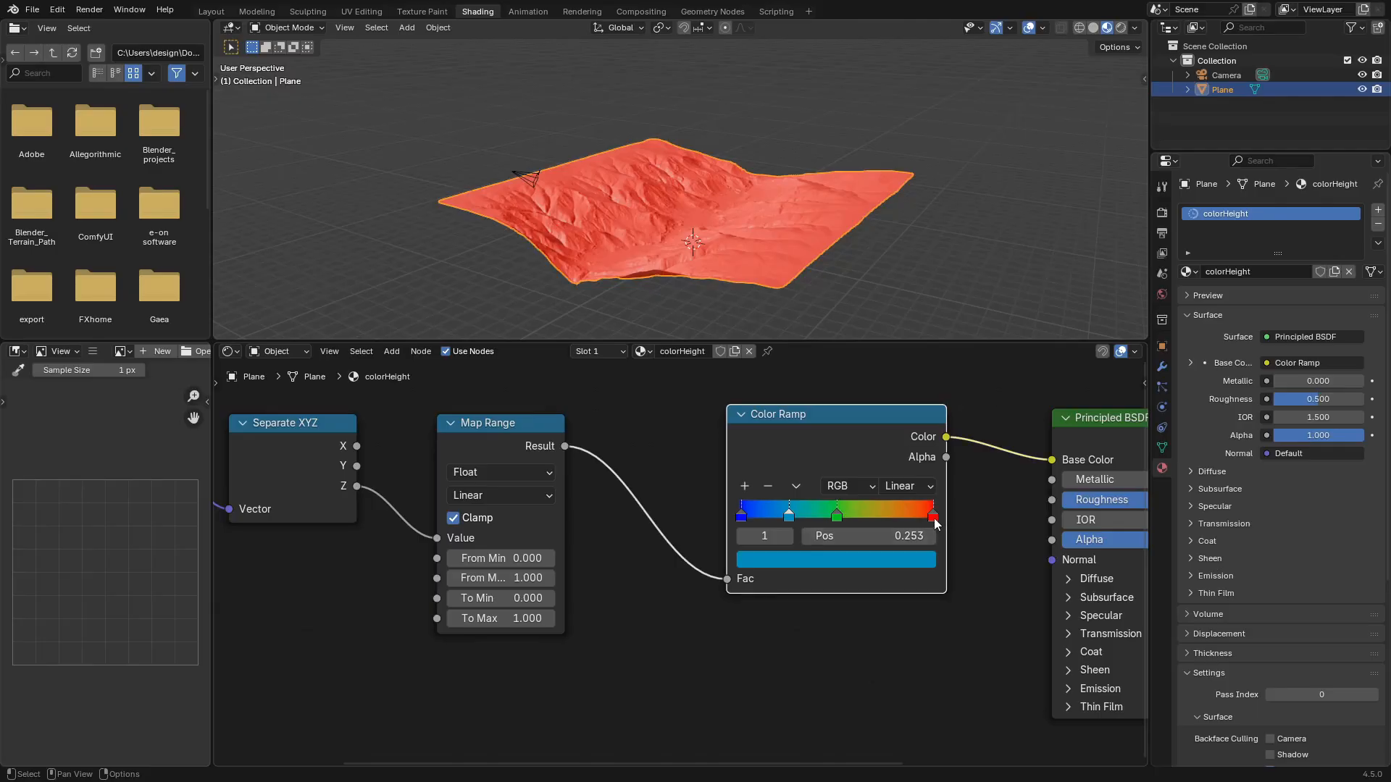
{"action": "left_click", "coordinate": [744, 486]}
Set the Map Range's From Min to -0.300, From Max to 3.420, To Min to -1.570 and To Max to 1.160
{"action": "middle_click_drag", "start_coordinate": [597, 511], "coordinate": [660, 524]}
{"action": "scroll", "coordinate": [623, 536], "scroll_direction": "up", "scroll_amount": 2}
{"action": "middle_click_drag", "start_coordinate": [591, 554], "coordinate": [701, 529]}
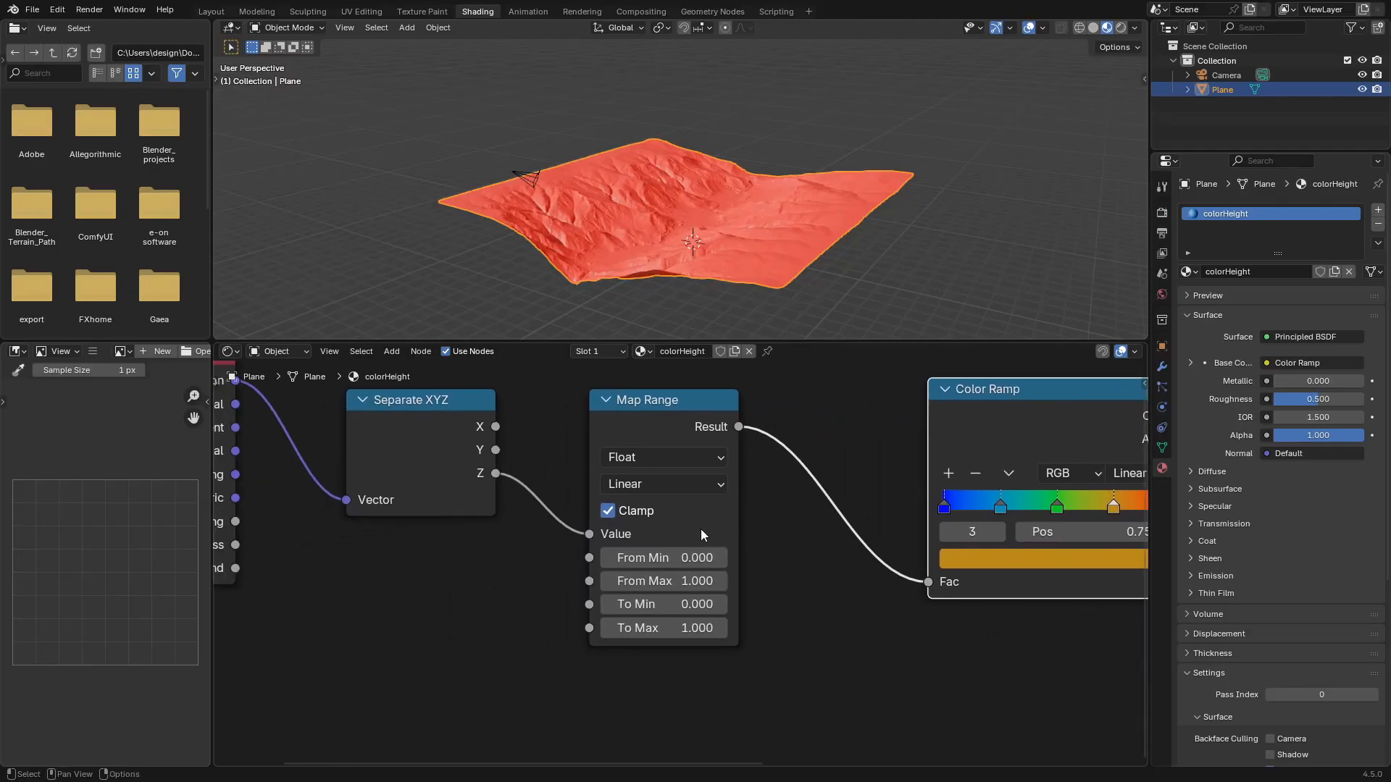
{"action": "left_click_drag", "start_coordinate": [692, 558], "coordinate": [731, 581]}
{"action": "middle_click_drag", "start_coordinate": [615, 203], "coordinate": [717, 181]}
{"action": "scroll", "coordinate": [685, 235], "scroll_direction": "up", "scroll_amount": 3}
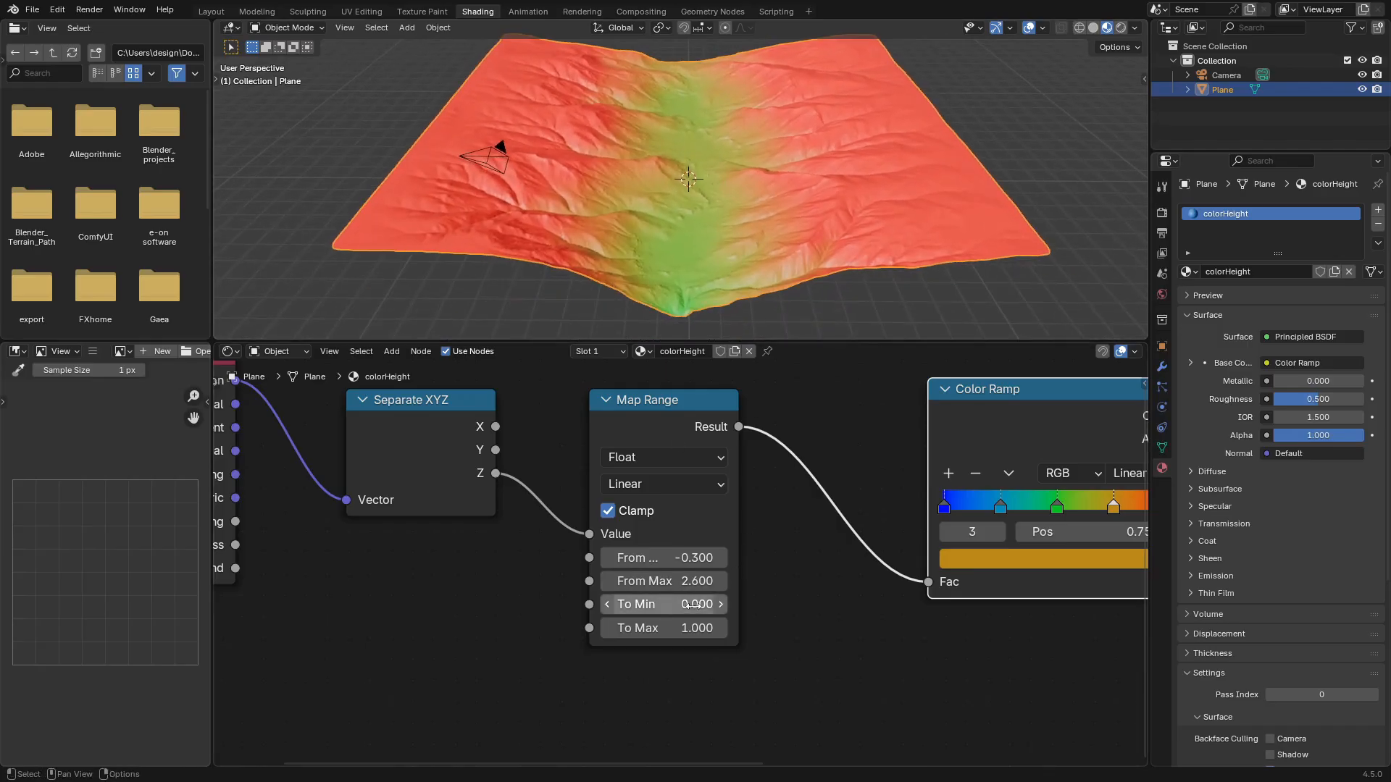
{"action": "left_click_drag", "start_coordinate": [693, 581], "coordinate": [724, 581]}
{"action": "left_click_drag", "start_coordinate": [692, 604], "coordinate": [676, 631]}
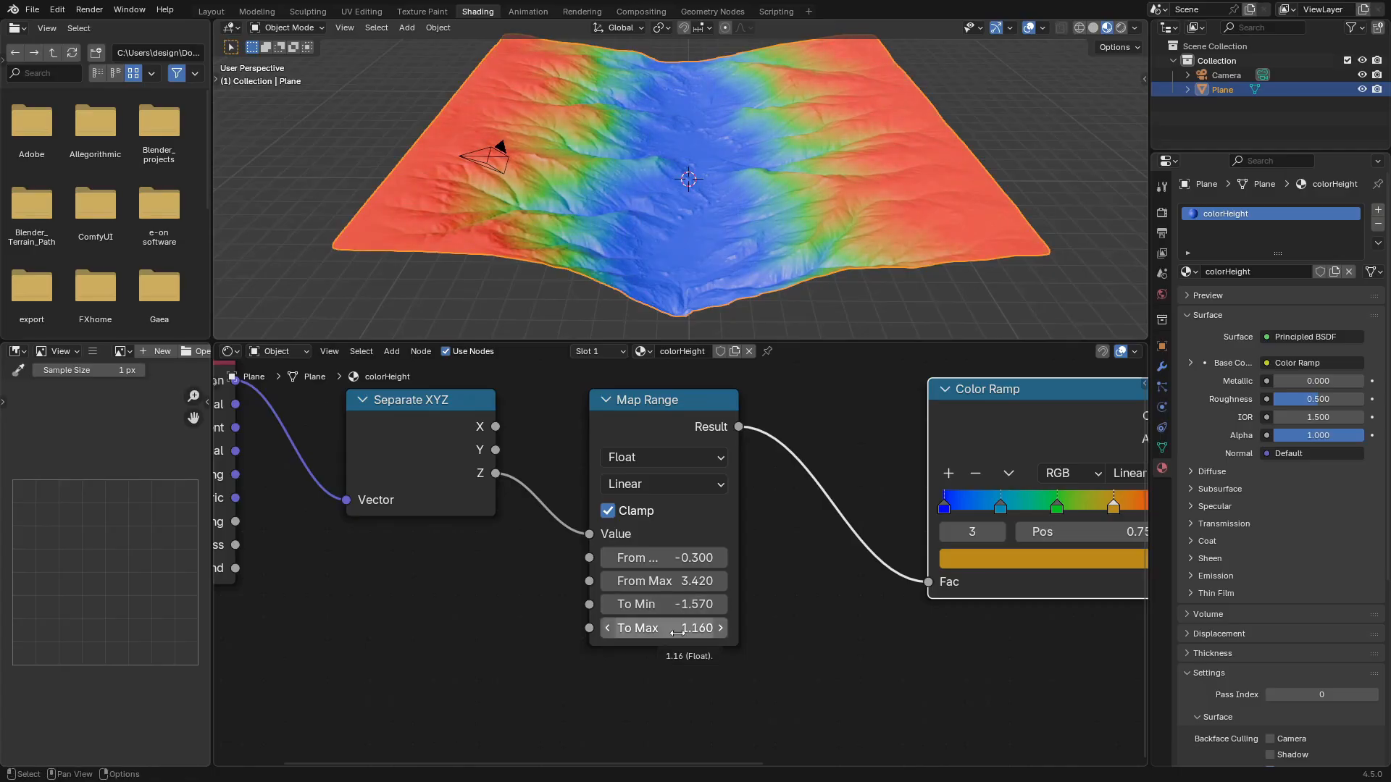
Show the terrain in Material Preview from the top in the Layout workspace, and save the file
{"action": "left_click", "coordinate": [211, 11]}
{"action": "left_click", "coordinate": [953, 27]}
{"action": "middle_click_drag", "start_coordinate": [507, 381], "coordinate": [794, 465]}
{"action": "key", "text": "KP_7"}
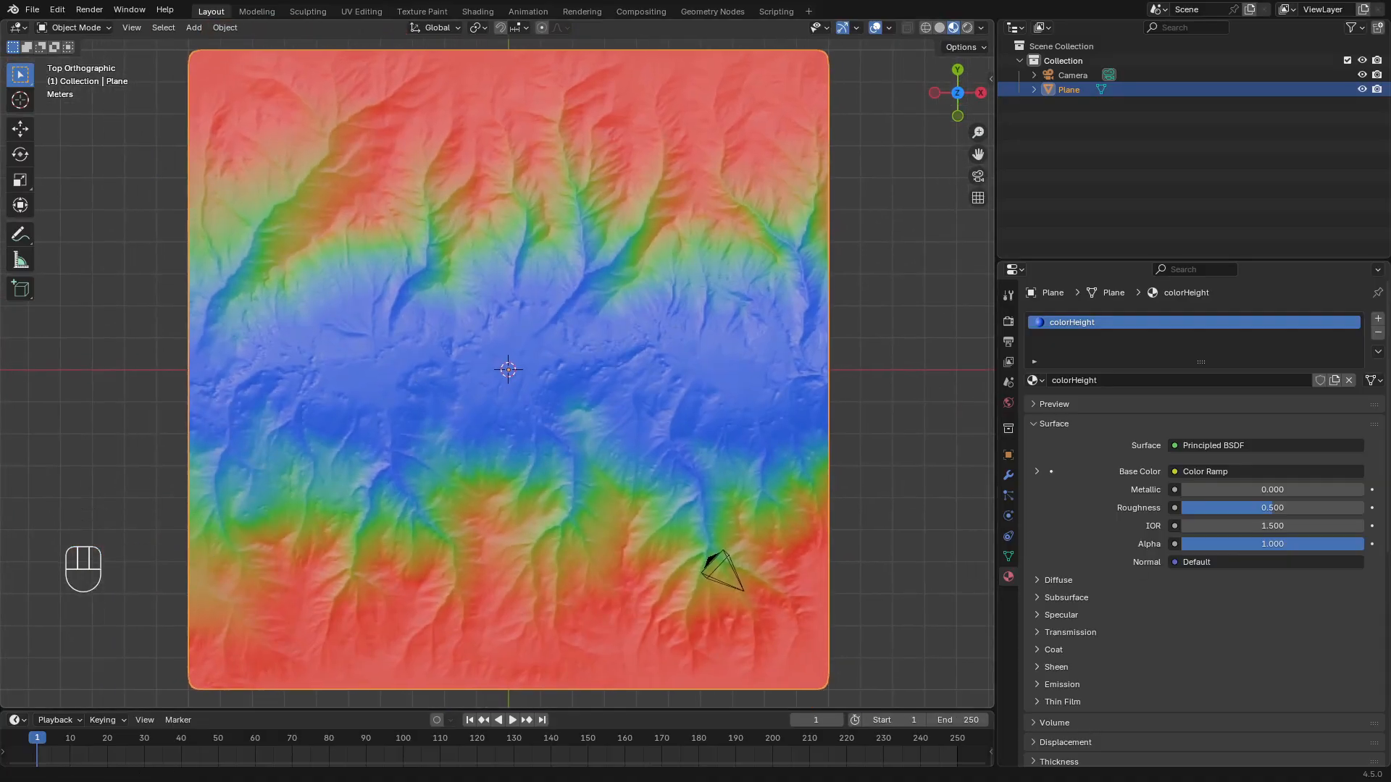
{"action": "key", "text": "ctrl+s"}
{"action": "left_click", "coordinate": [312, 351]}
Add a new mesh plane at the terrain's center and raise it about 4.2 m along Z, above the terrain
{"action": "left_click", "coordinate": [193, 27]}
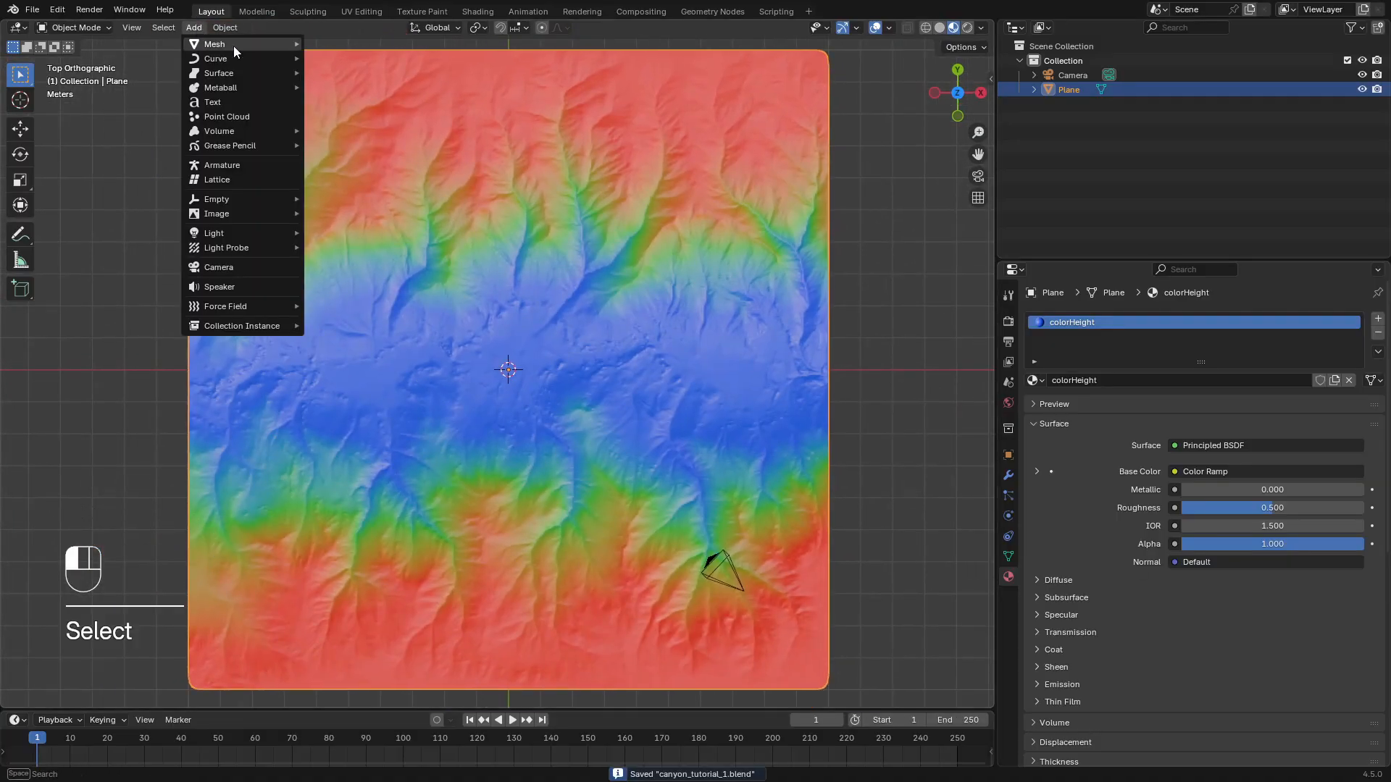
{"action": "mouse_move", "coordinate": [237, 45]}
{"action": "left_click", "coordinate": [330, 45]}
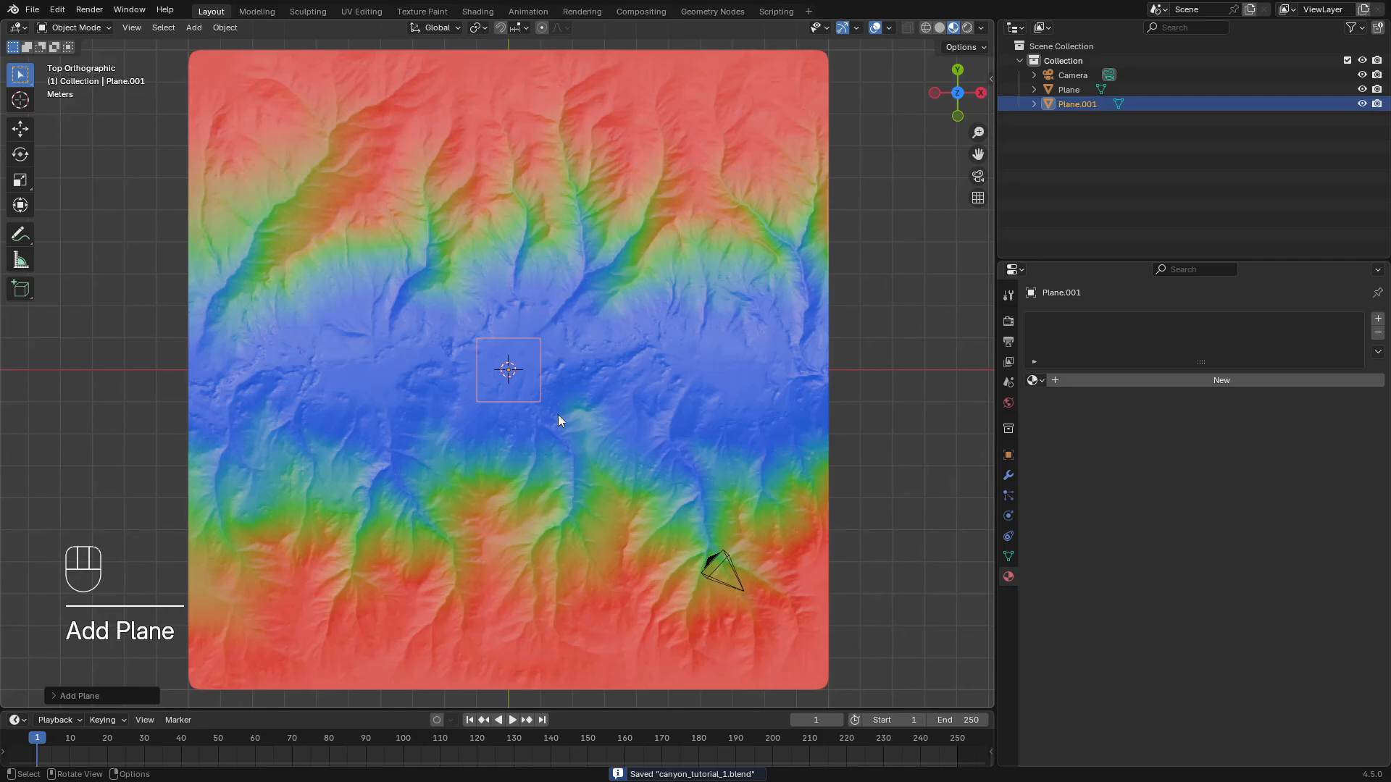
{"action": "middle_click_drag", "start_coordinate": [558, 415], "coordinate": [537, 345]}
{"action": "key", "text": "g"}
{"action": "key", "text": "z"}
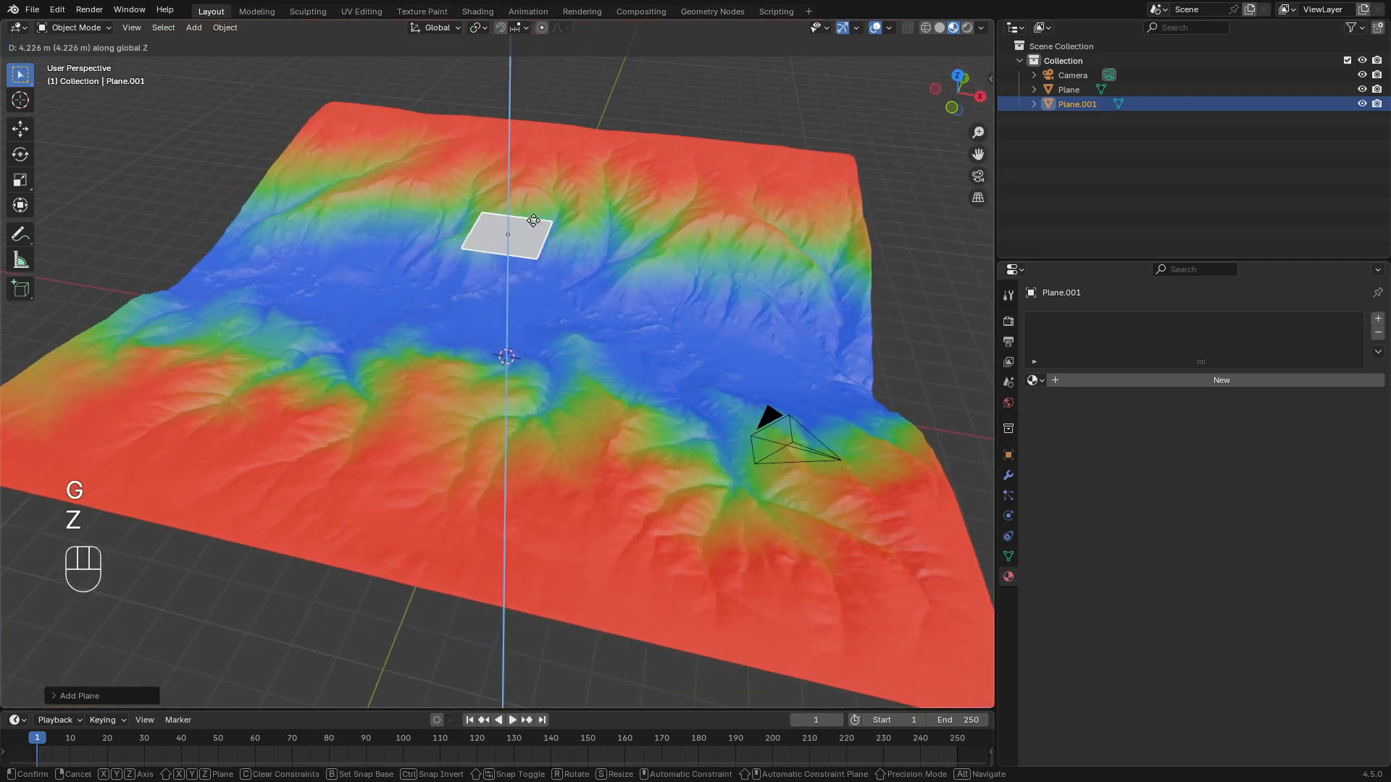
{"action": "left_click", "coordinate": [533, 220]}
In Edit Mode, delete the new plane's vertex at the -X, +Y corner to leave an open line
{"action": "key", "text": "KP_7"}
{"action": "key", "text": "Tab"}
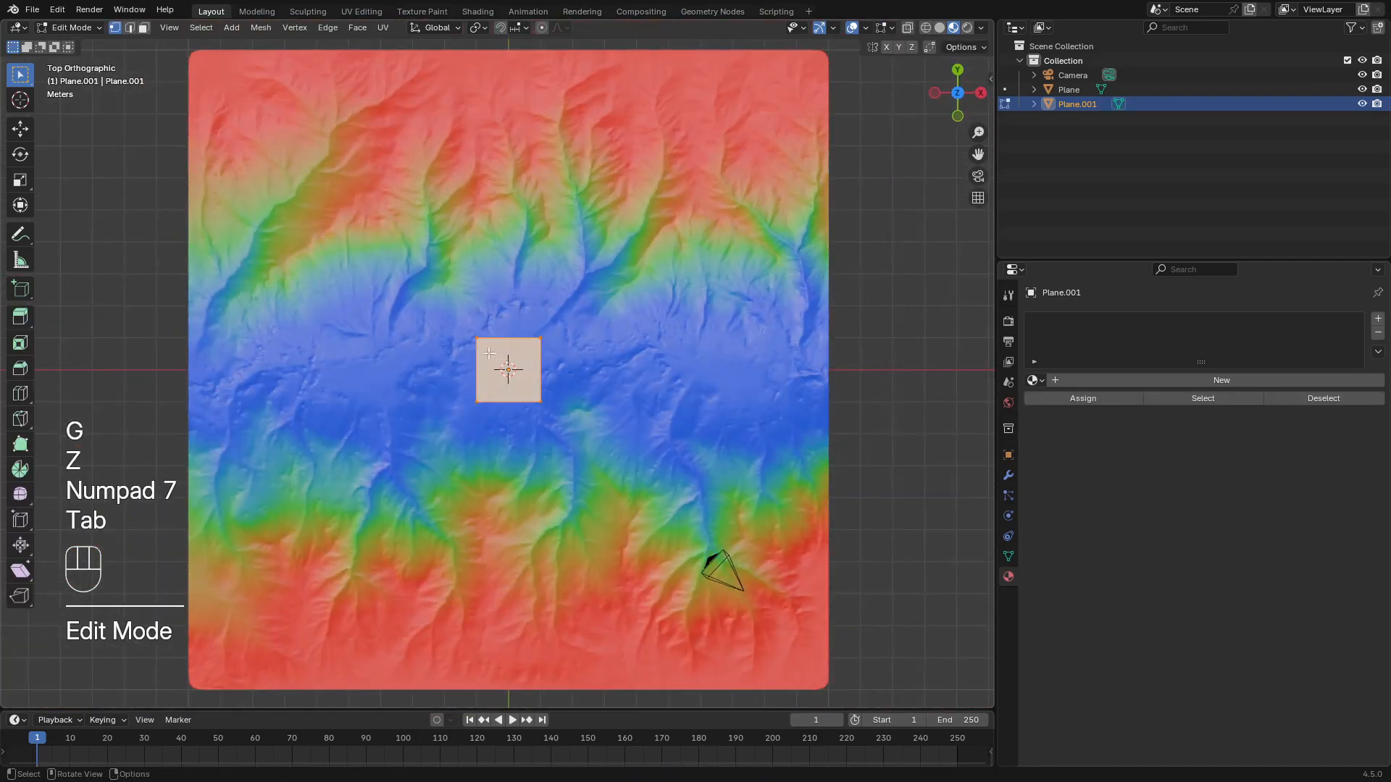
{"action": "left_click", "coordinate": [475, 337]}
{"action": "key", "text": "Delete"}
{"action": "left_click", "coordinate": [474, 337]}
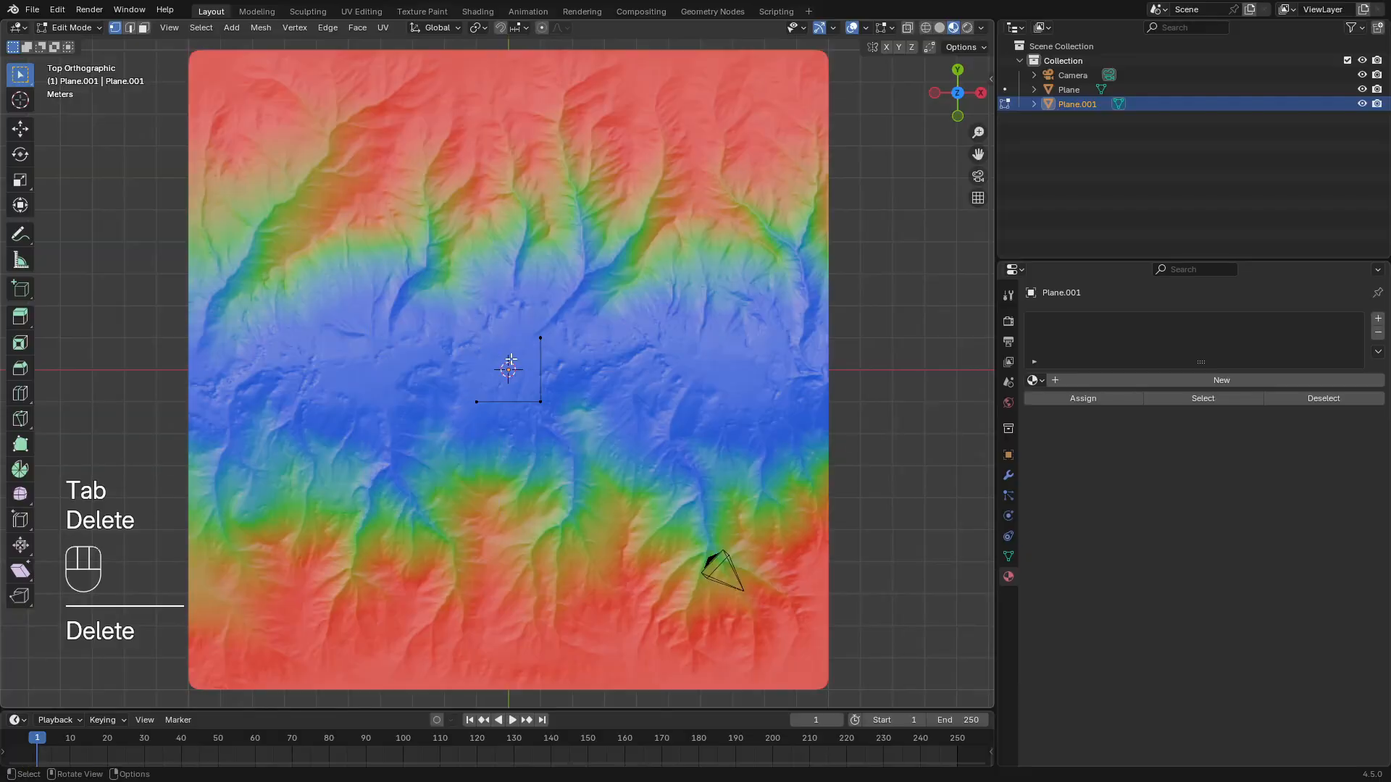
Enable snapping and move the line's -X end vertex onto the terrain's -X edge in the canyon floor
{"action": "left_click", "coordinate": [500, 28]}
{"action": "left_click", "coordinate": [518, 28]}
{"action": "left_click", "coordinate": [485, 132]}
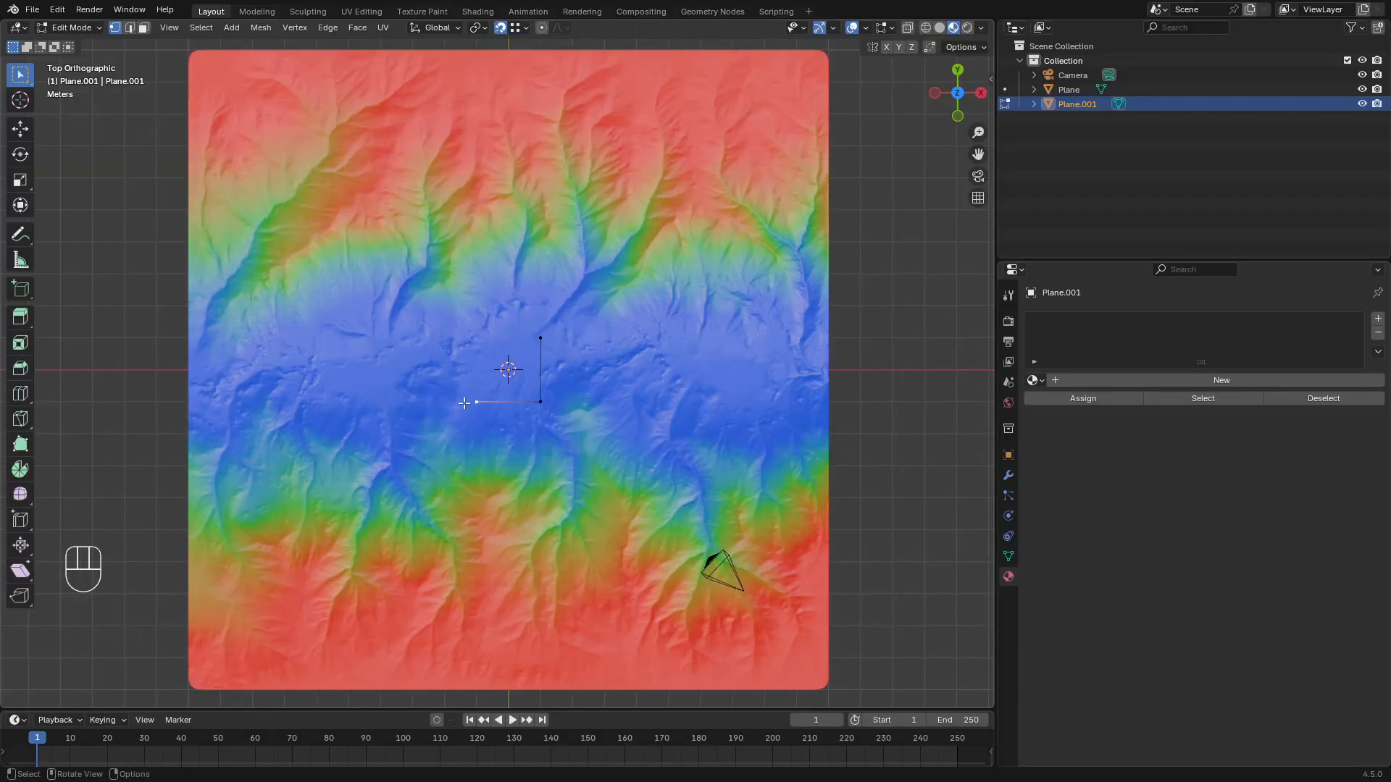
{"action": "key", "text": "g"}
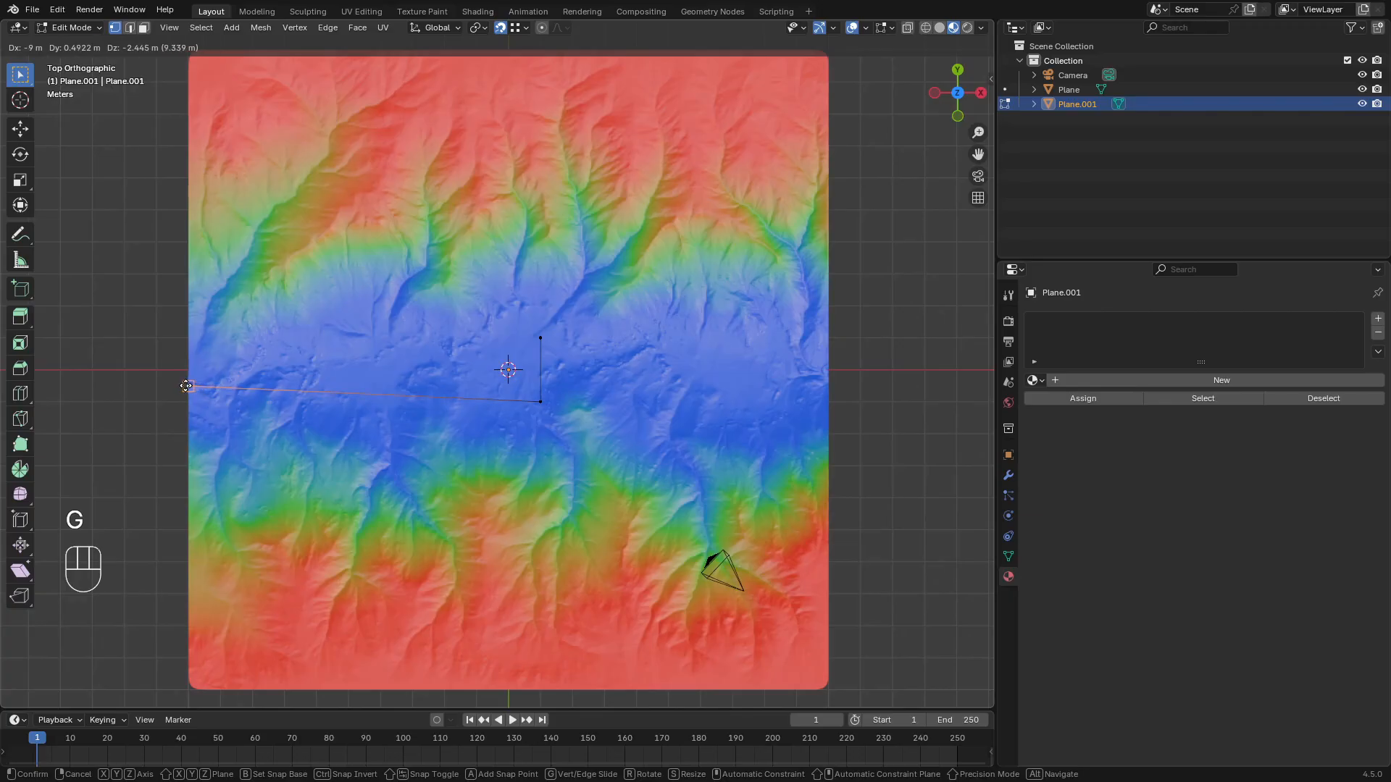
{"action": "left_click", "coordinate": [188, 380]}
Turn snapping off and move the line's other two vertices into the canyon floor close to the -X end
{"action": "left_click", "coordinate": [544, 337]}
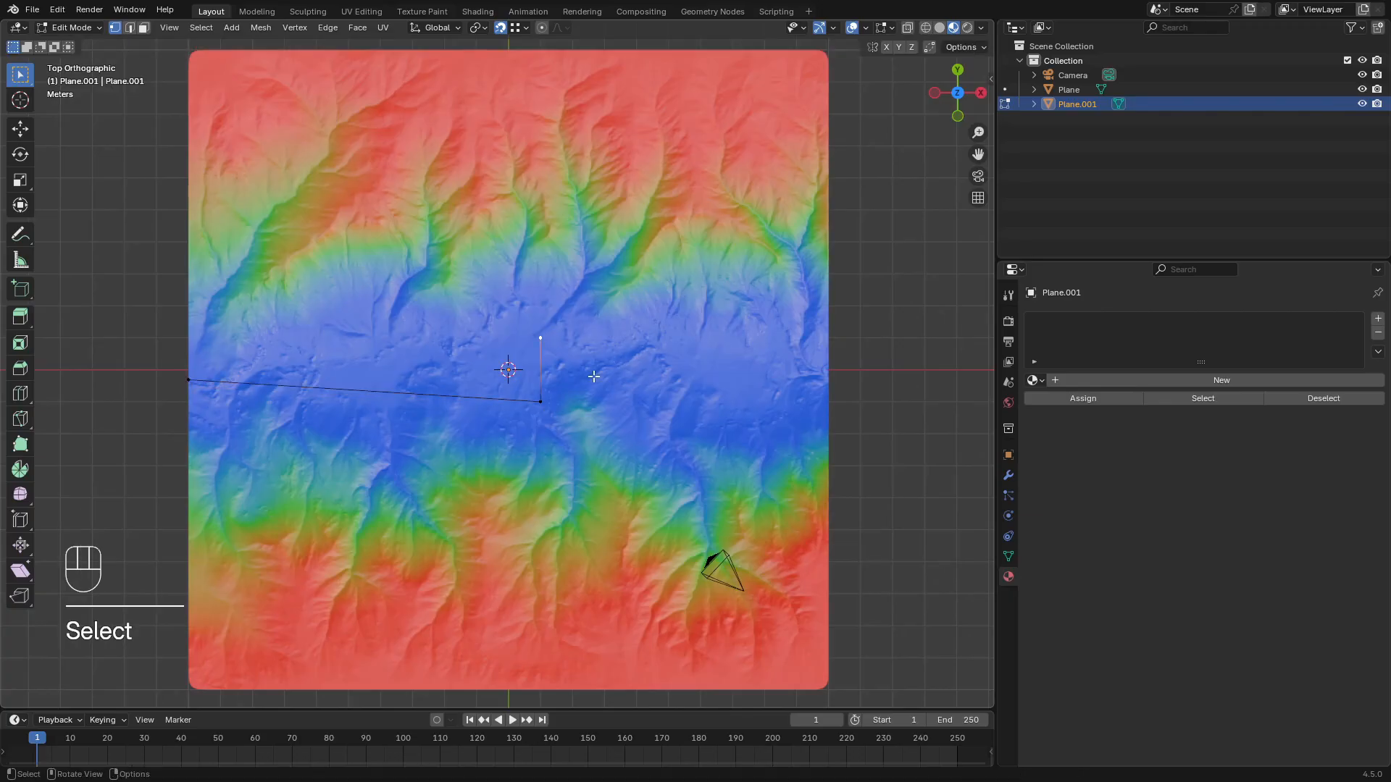
{"action": "left_click", "coordinate": [541, 400]}
{"action": "key", "text": "shift+Tab"}
{"action": "key", "text": "g"}
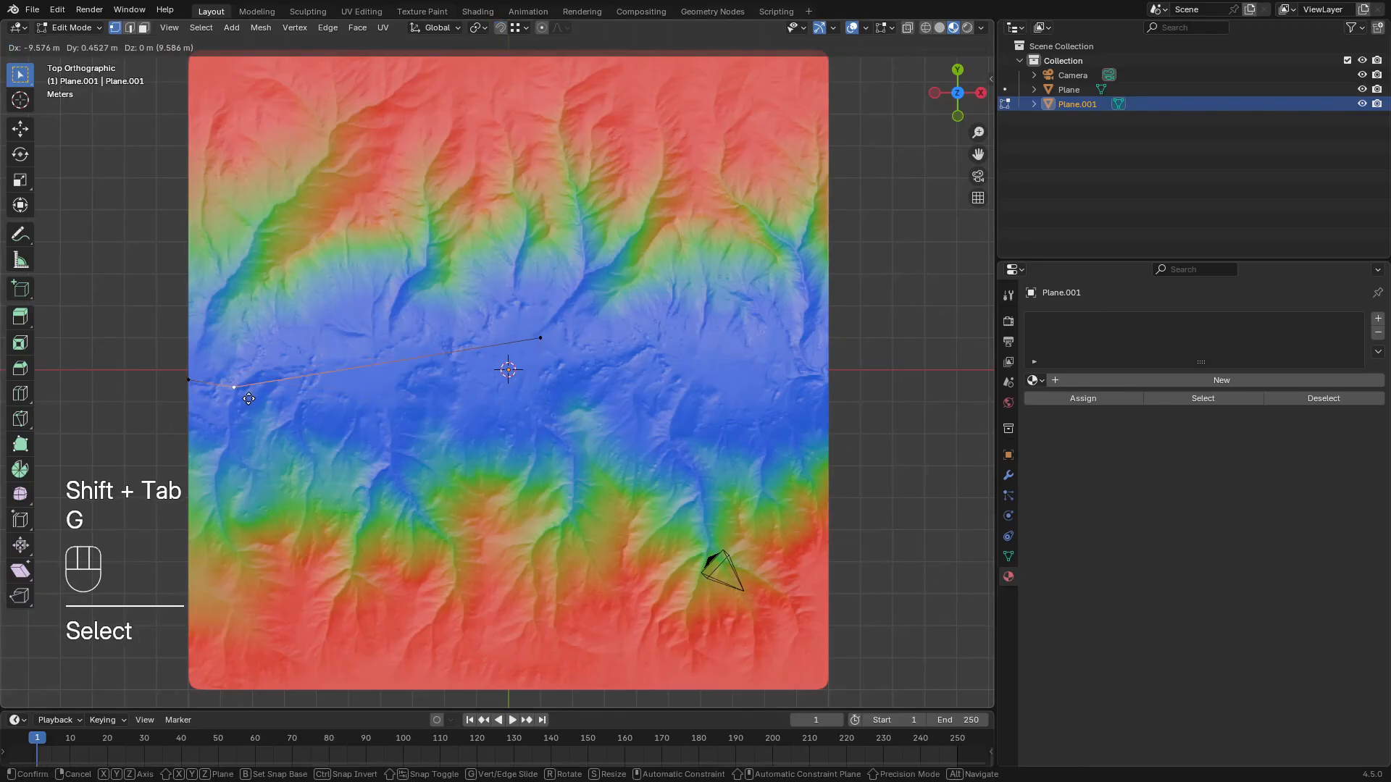
{"action": "left_click", "coordinate": [261, 398]}
{"action": "left_click", "coordinate": [539, 341]}
{"action": "key", "text": "g"}
{"action": "left_click", "coordinate": [275, 401]}
{"action": "key", "text": "g"}
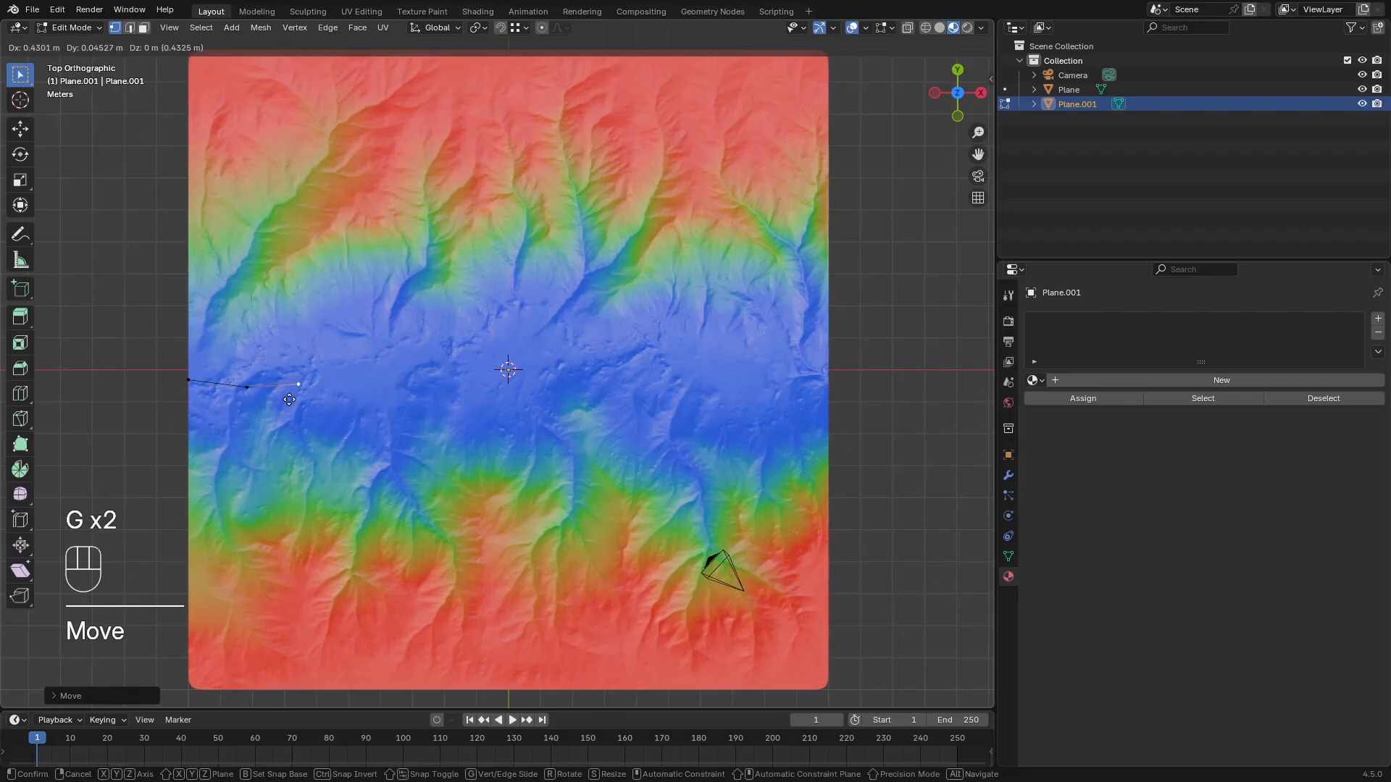
{"action": "left_click", "coordinate": [275, 402]}
Extrude the line's end vertex repeatedly along the canyon floor in gentle bends toward the terrain's +X edge
{"action": "key", "text": "e"}
{"action": "left_click", "coordinate": [327, 388]}
{"action": "key", "text": "e"}
{"action": "left_click", "coordinate": [376, 380]}
{"action": "key", "text": "e"}
{"action": "left_click", "coordinate": [427, 384]}
{"action": "key", "text": "e"}
{"action": "key", "text": "e"}
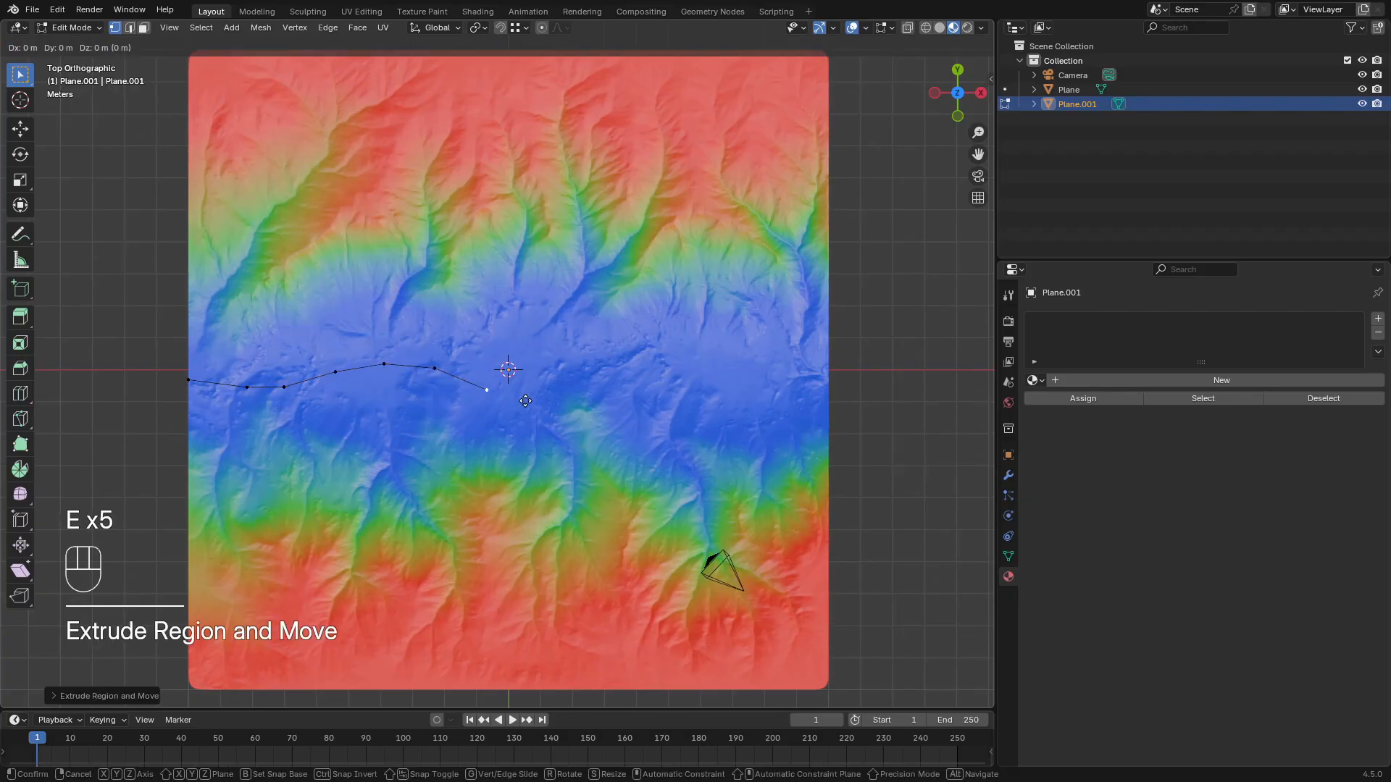
{"action": "left_click", "coordinate": [583, 399]}
{"action": "key", "text": "e"}
{"action": "left_click", "coordinate": [661, 402]}
{"action": "key", "text": "e"}
{"action": "left_click", "coordinate": [718, 407]}
{"action": "key", "text": "e"}
{"action": "left_click", "coordinate": [764, 376]}
{"action": "key", "text": "e"}
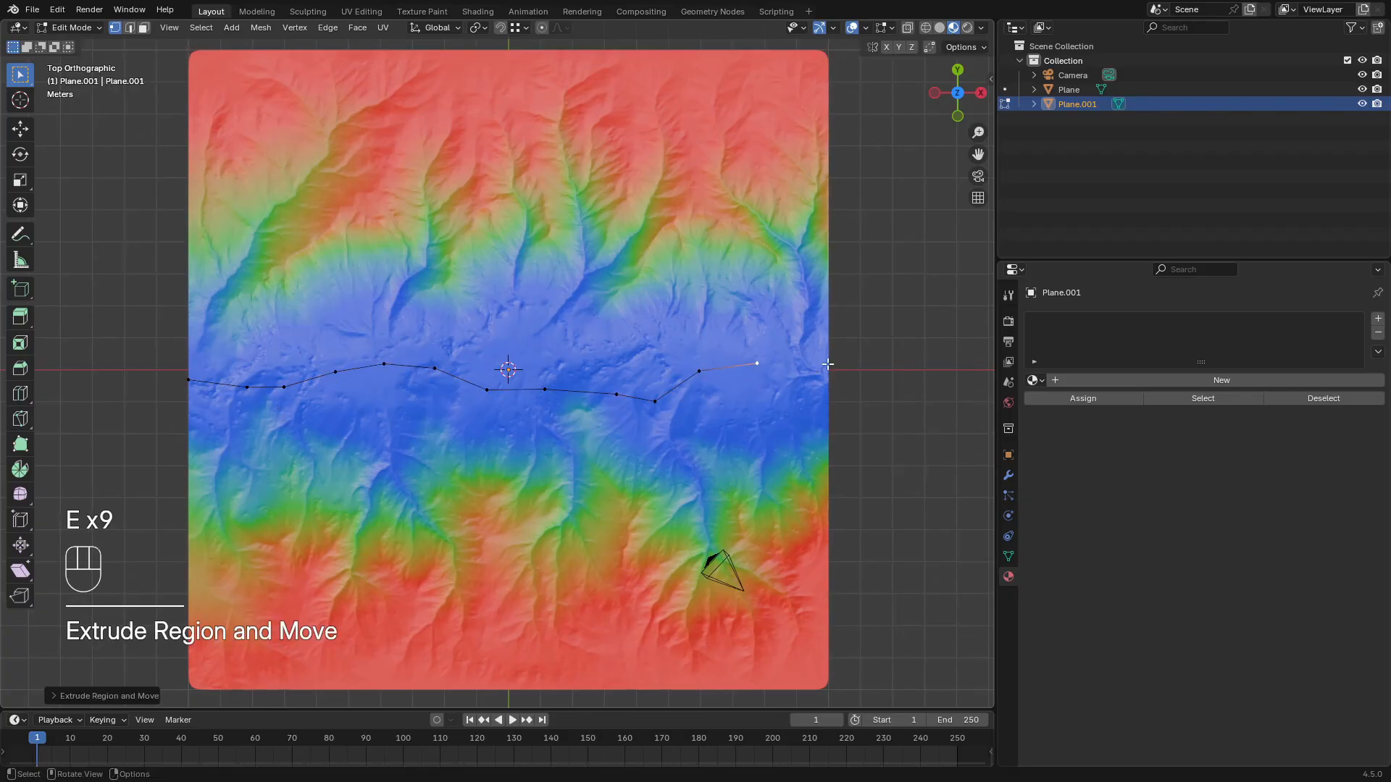
{"action": "left_click", "coordinate": [727, 308]}
With snapping enabled, extrude a final path vertex onto the terrain's +X edge
{"action": "key", "text": "shift+Tab"}
{"action": "key", "text": "e"}
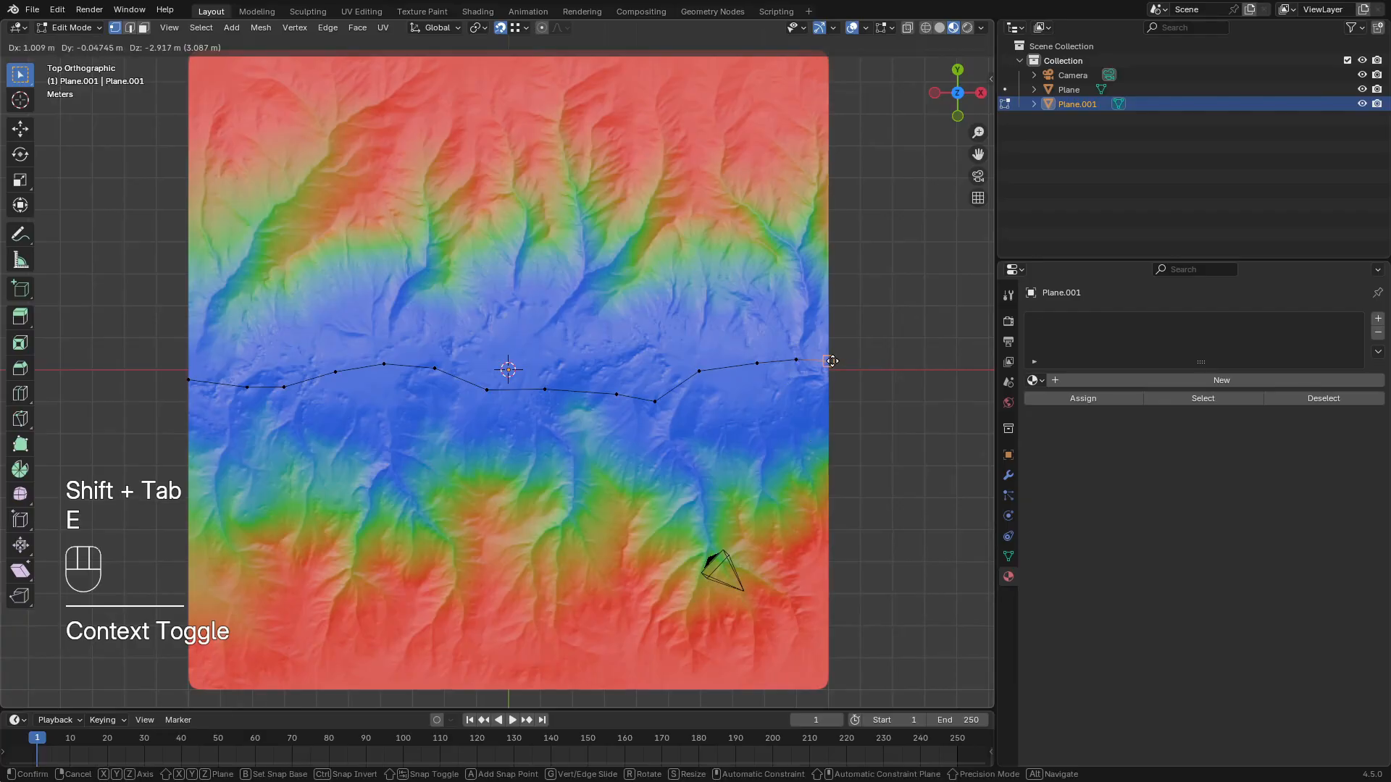
{"action": "mouse_move", "coordinate": [420, 471]}
{"action": "middle_mouse_down"}
{"action": "mouse_move", "coordinate": [418, 413]}
{"action": "mouse_move", "coordinate": [407, 453]}
{"action": "middle_mouse_up"}
Shift three vertices on the +X half of the path horizontally to soften its bends, turn snapping off and leave Edit Mode
{"action": "key", "text": "KP_7"}
{"action": "left_click", "coordinate": [606, 387]}
{"action": "key", "text": "g"}
{"action": "key", "text": "z"}
{"action": "key", "text": "shift+z"}
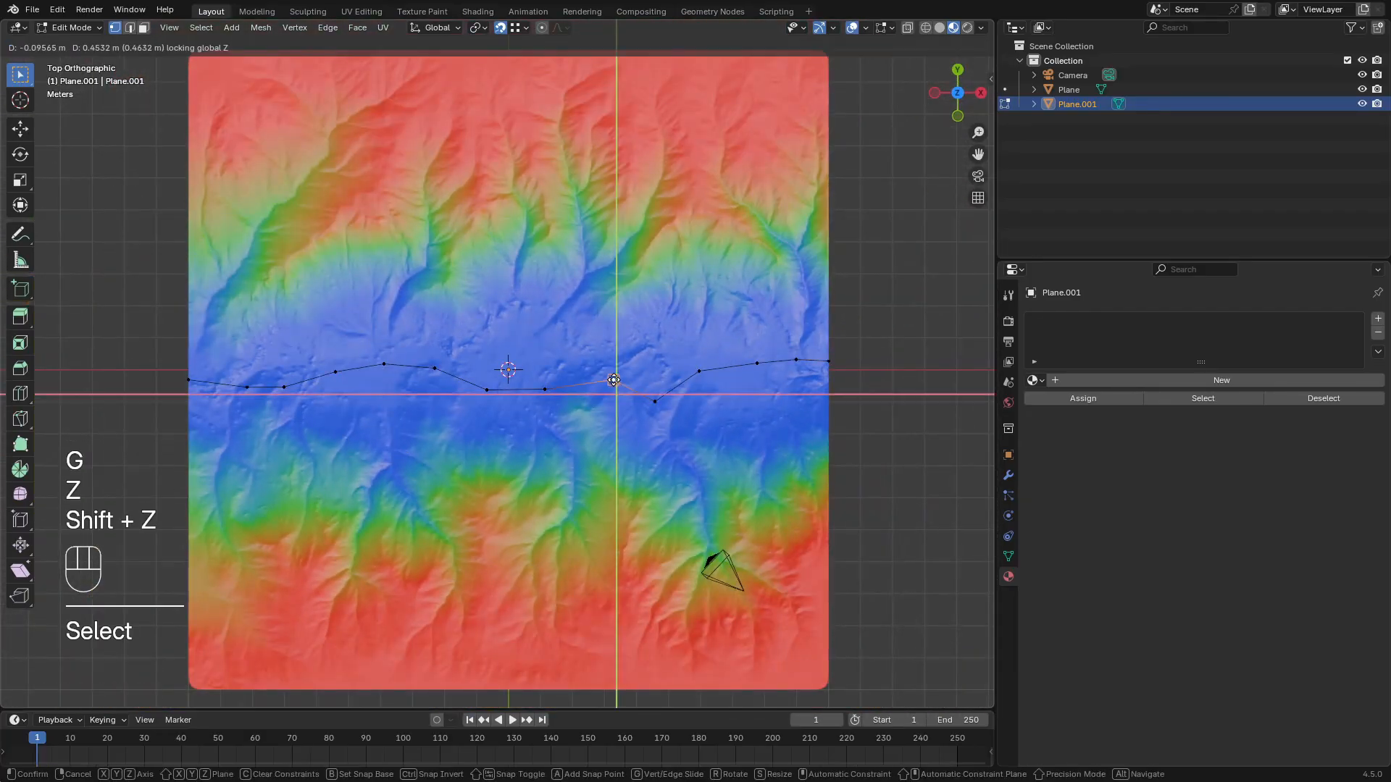
{"action": "left_click", "coordinate": [649, 399]}
{"action": "left_click", "coordinate": [699, 371]}
{"action": "key", "text": "g"}
{"action": "key", "text": "y"}
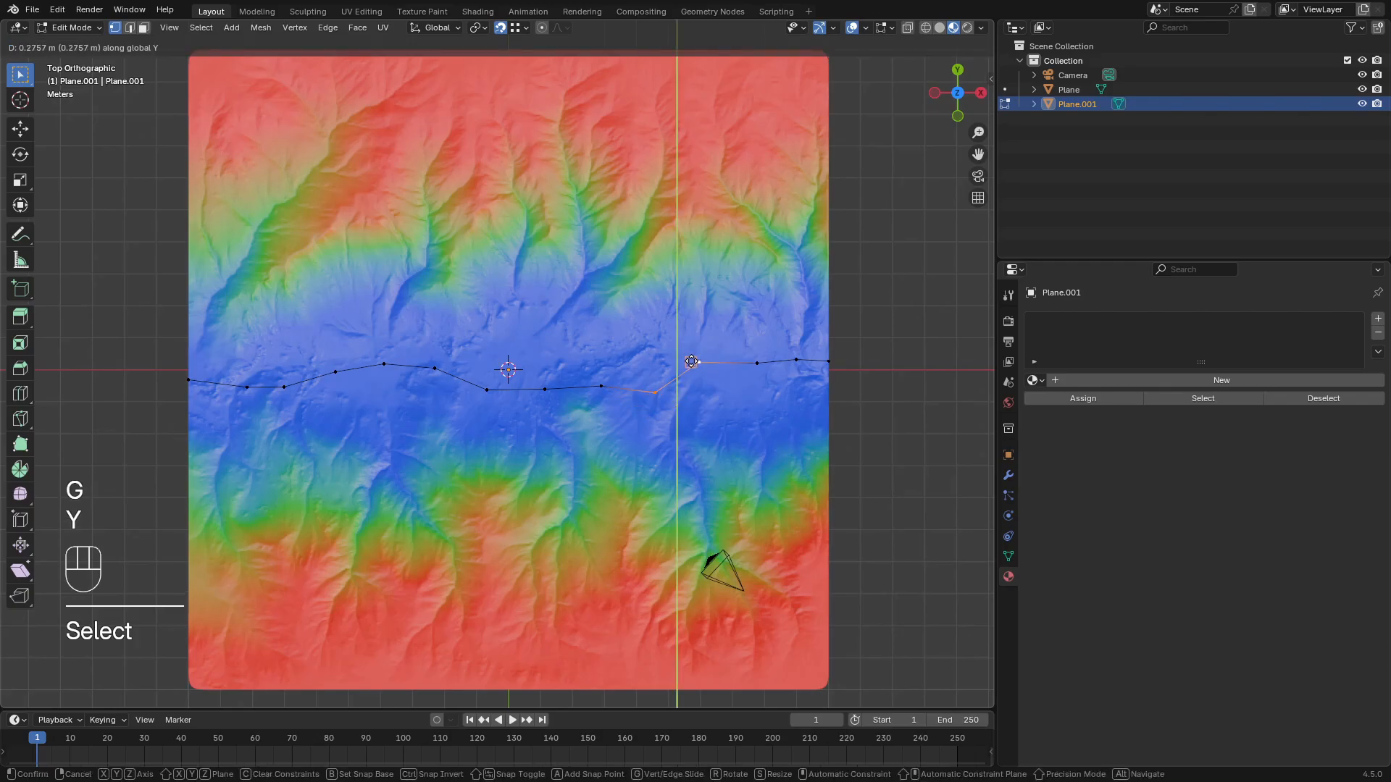
{"action": "left_click", "coordinate": [699, 361]}
{"action": "key", "text": "shift+Tab"}
{"action": "key", "text": "Tab"}
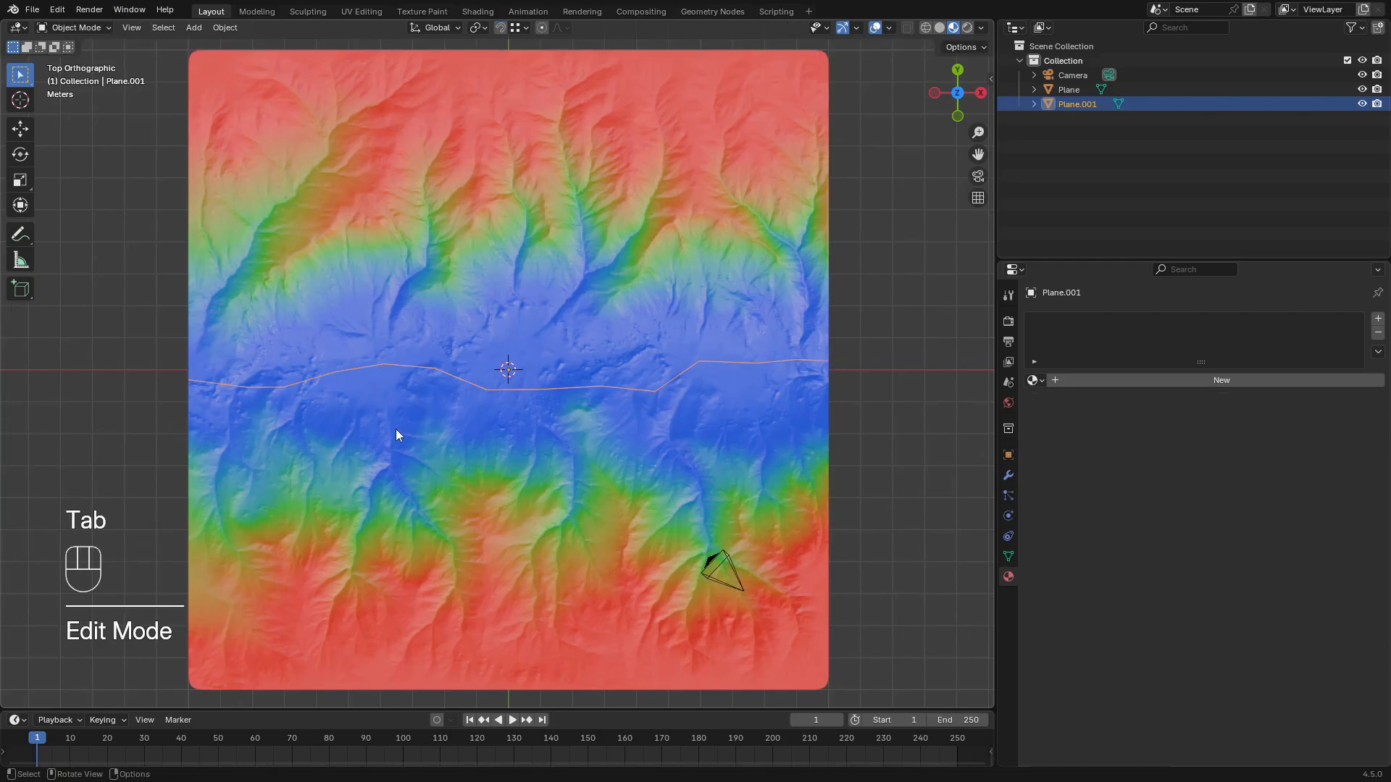
Rename the terrain object as landscape
{"action": "left_click", "coordinate": [810, 136]}
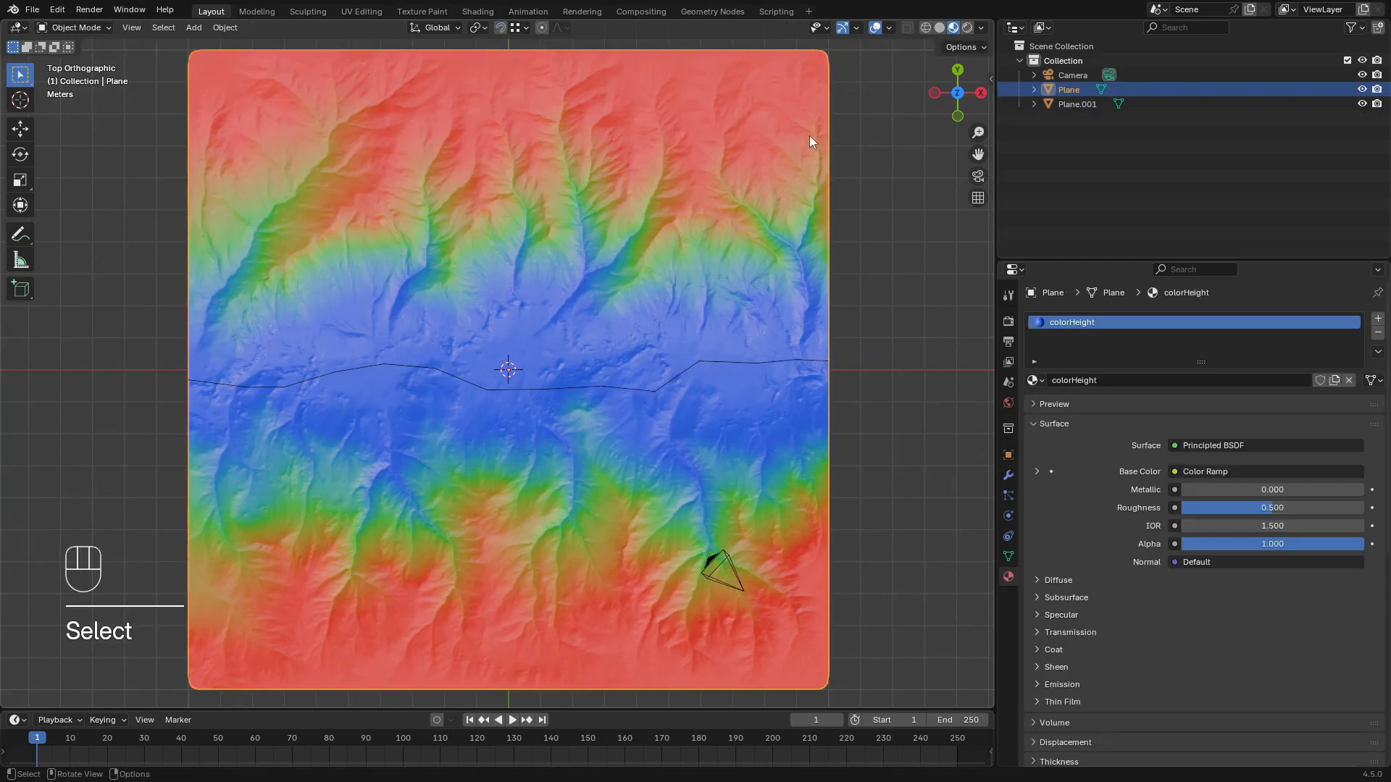
{"action": "left_click", "coordinate": [1067, 90]}
{"action": "double_click", "coordinate": [1066, 89]}
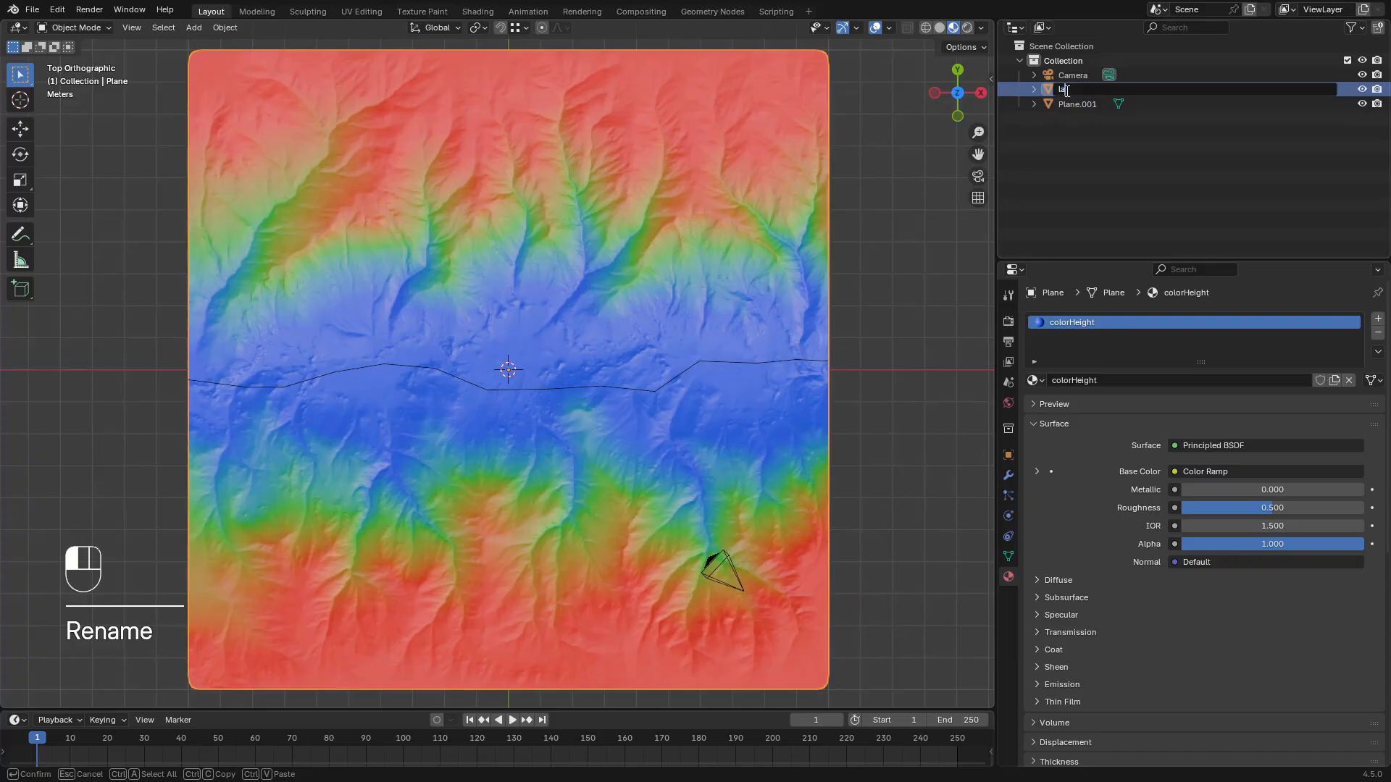
{"action": "type", "text": "landscape"}
{"action": "key", "text": "Return"}
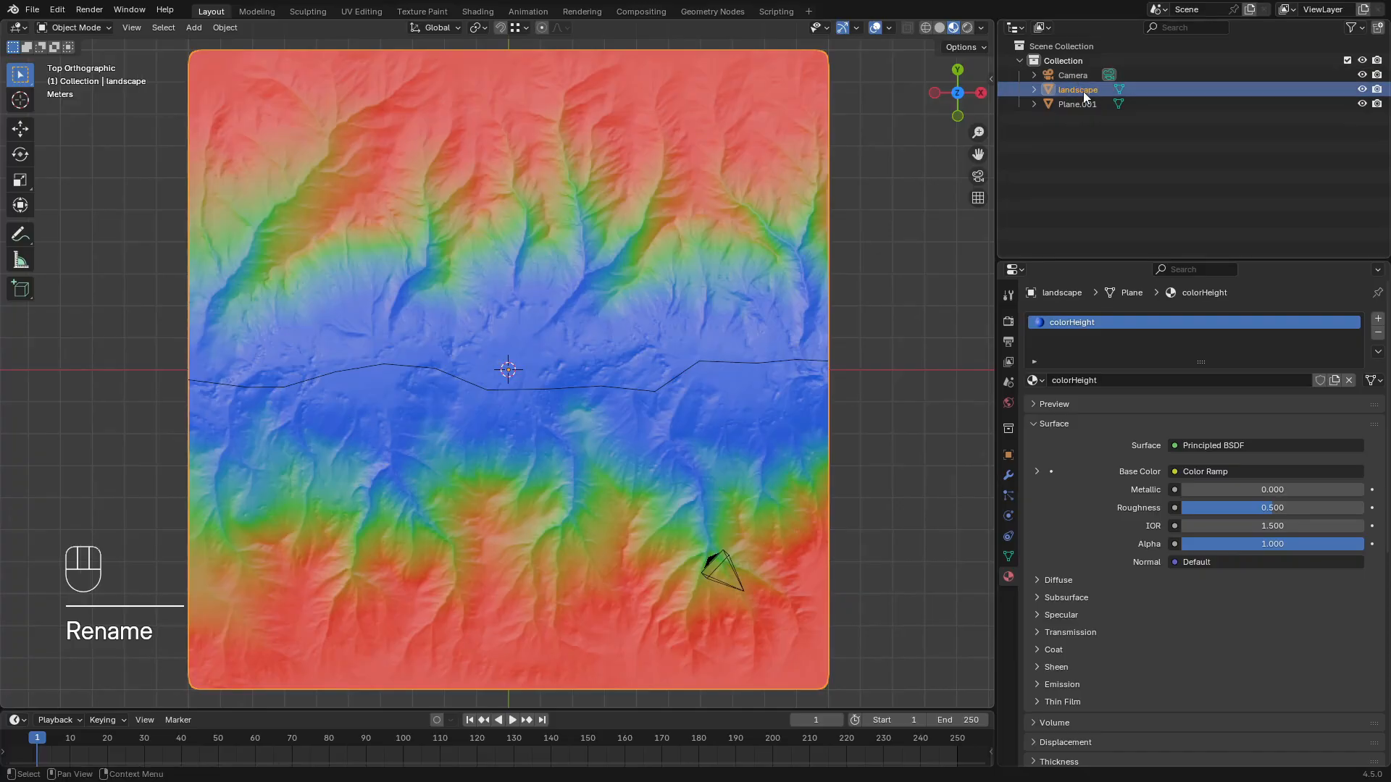
Rename the path line object Plane.001 as cut
{"action": "left_click", "coordinate": [1087, 104]}
{"action": "double_click", "coordinate": [1088, 105]}
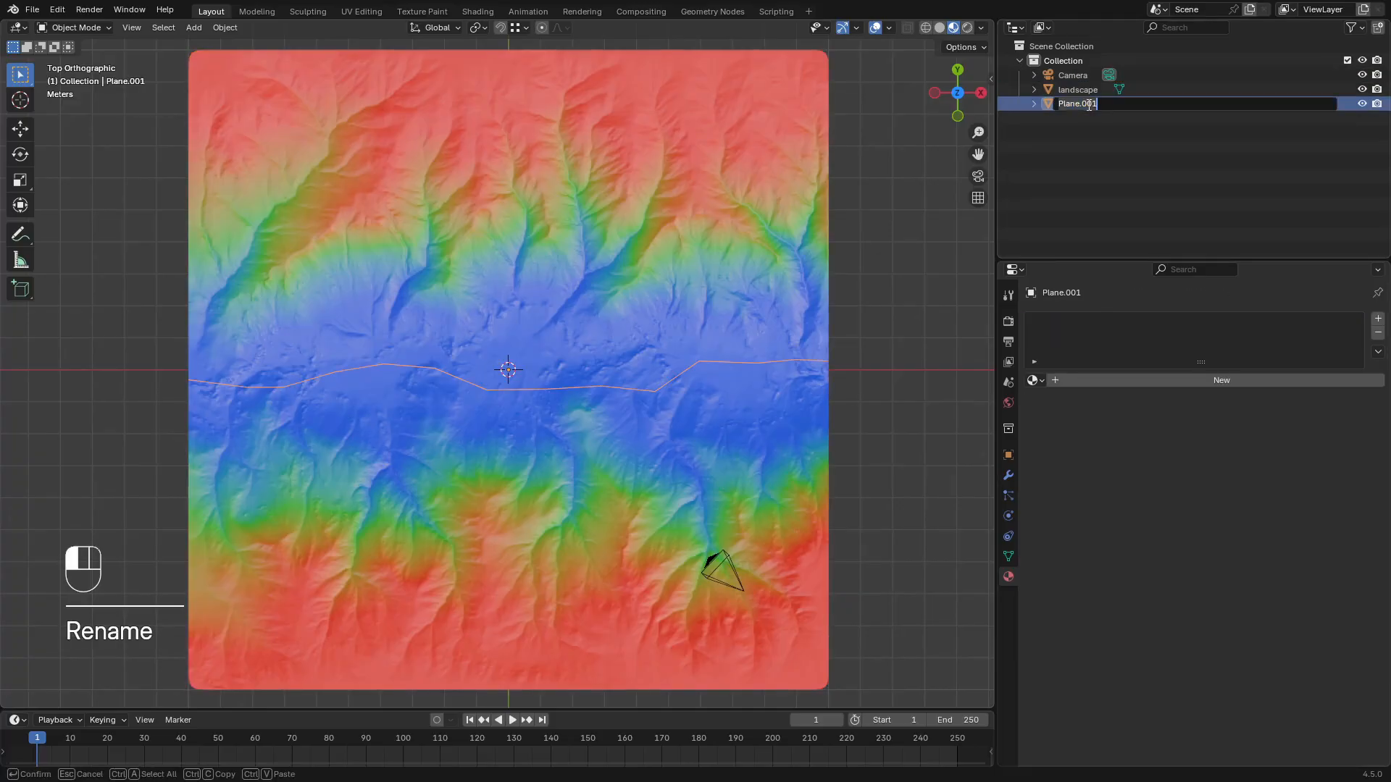
{"action": "type", "text": "cut"}
{"action": "key", "text": "Return"}
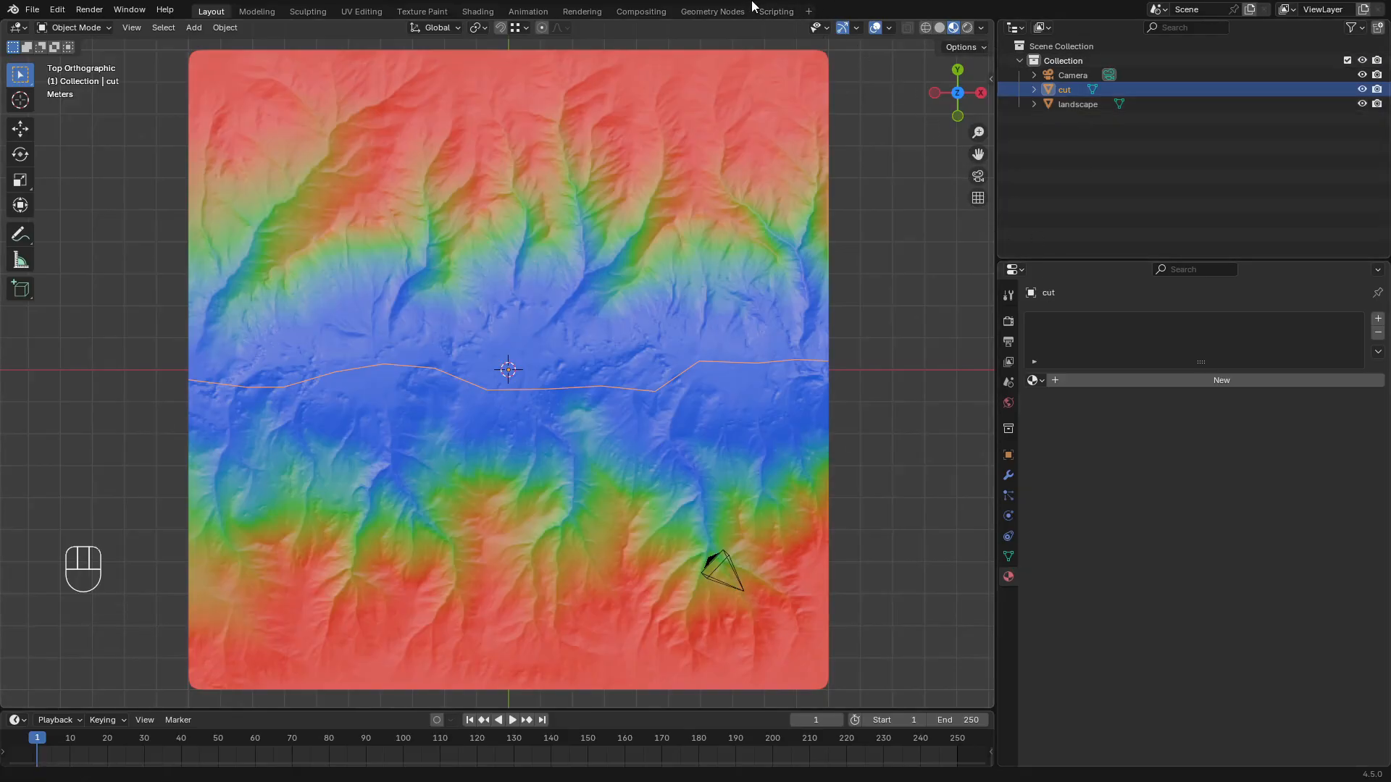
Run the path generator script from the Scripting workspace and open the Landscape Path Generator in the cut object's properties back in Layout
{"action": "left_click", "coordinate": [774, 12]}
{"action": "left_click", "coordinate": [842, 29]}
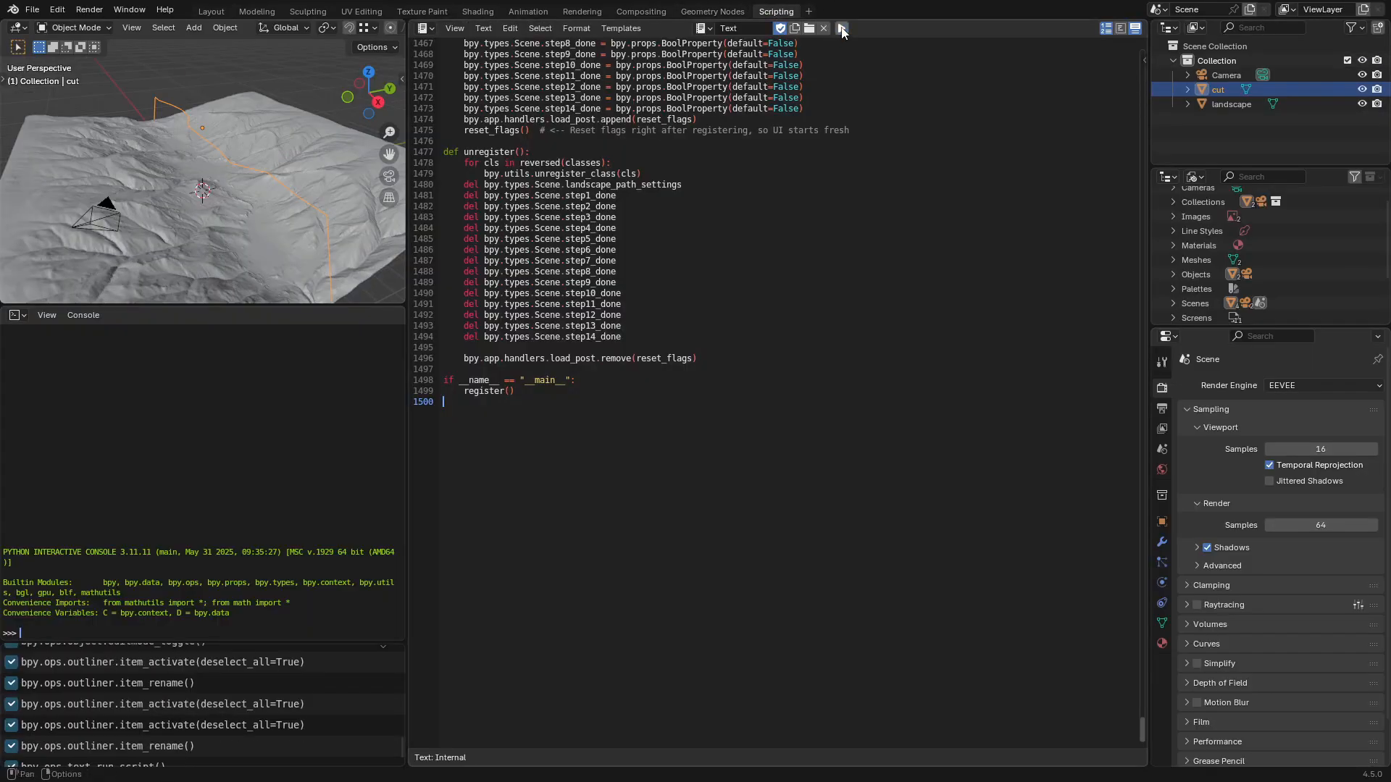
{"action": "left_click", "coordinate": [203, 12]}
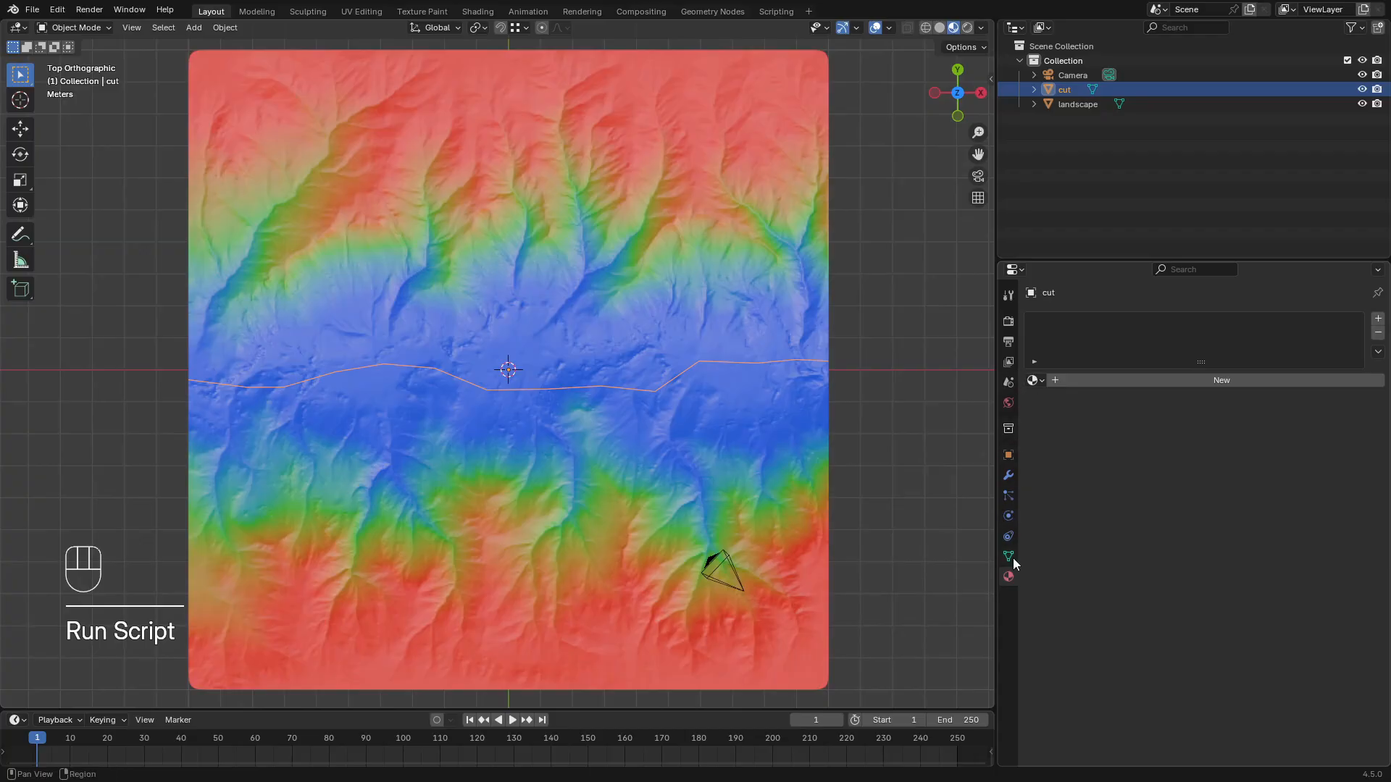
{"action": "left_click", "coordinate": [1008, 455]}
{"action": "scroll", "coordinate": [1201, 520], "scroll_direction": "down", "scroll_amount": 10}
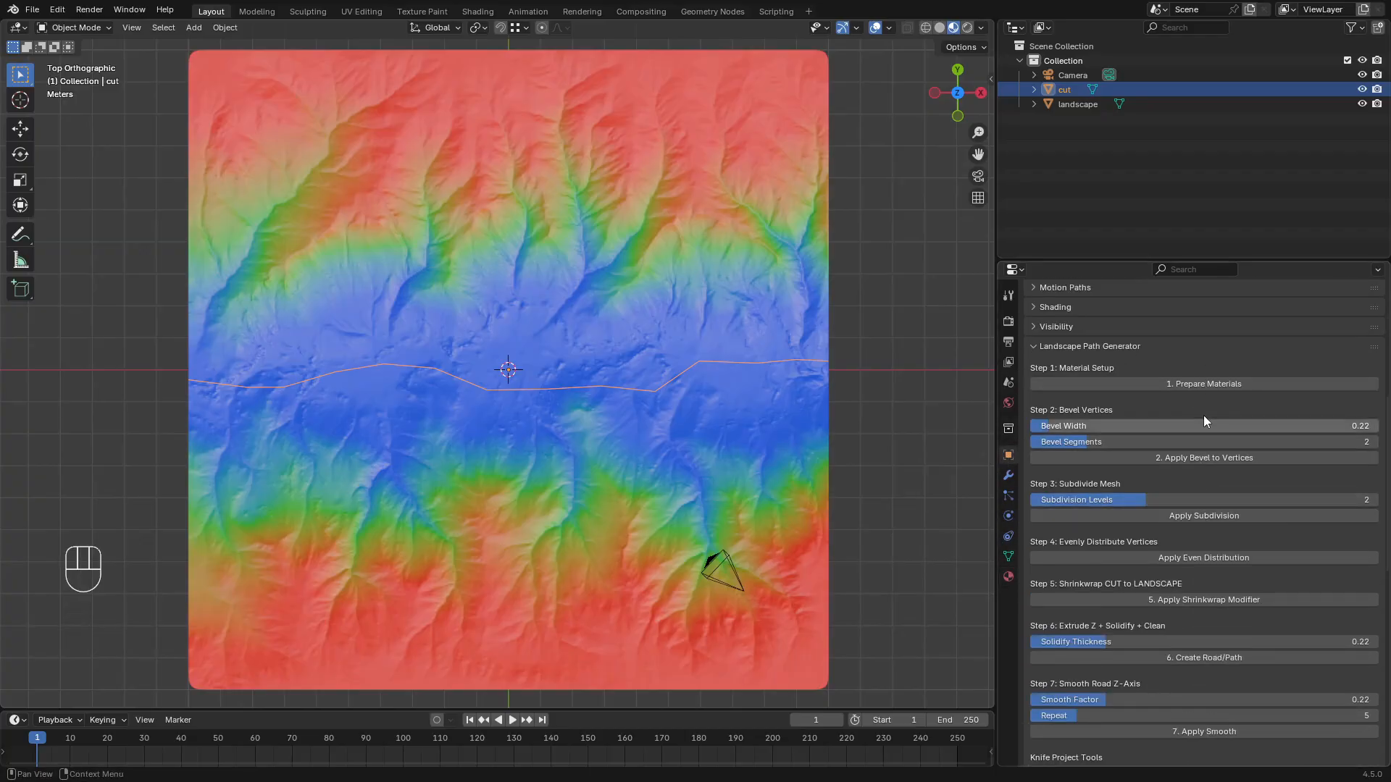
{"action": "left_click", "coordinate": [1036, 346]}
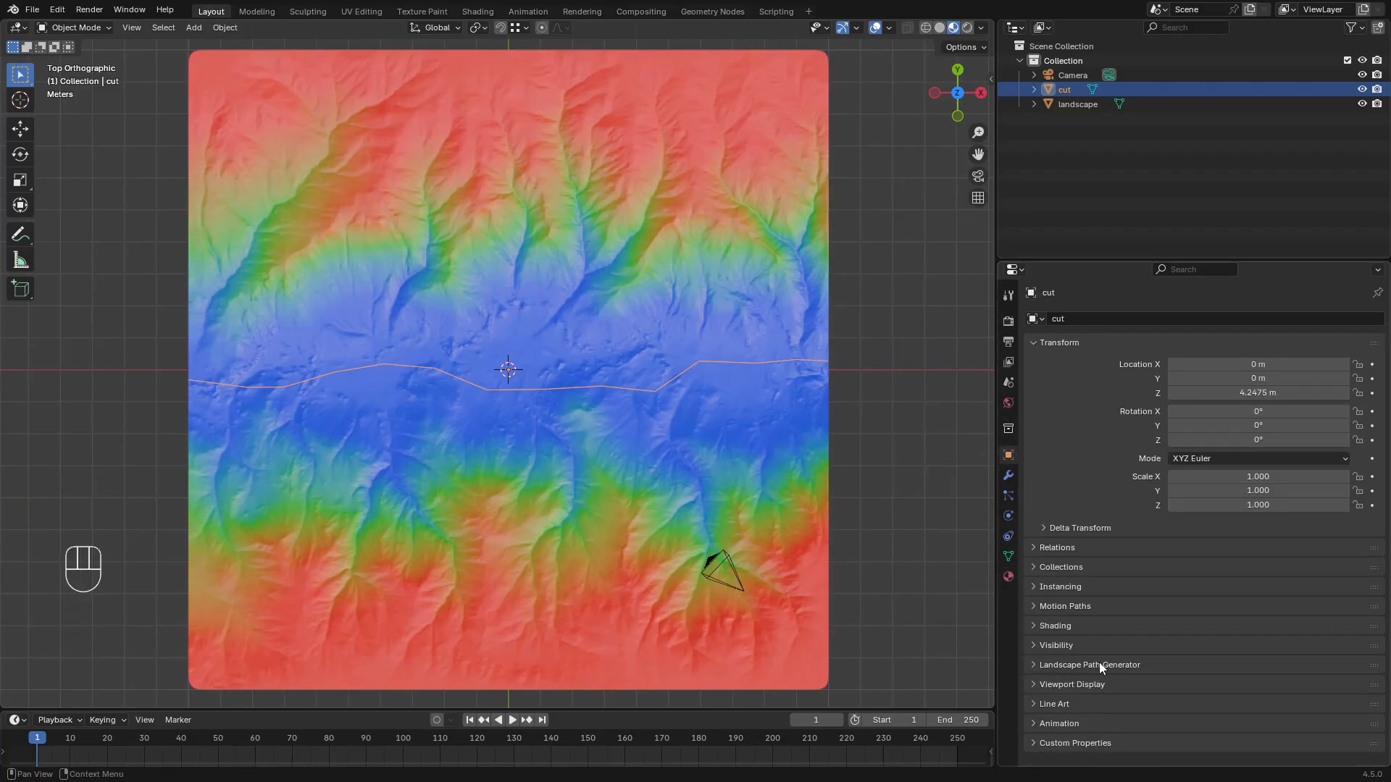
{"action": "left_click", "coordinate": [1033, 665]}
{"action": "scroll", "coordinate": [1128, 536], "scroll_direction": "down", "scroll_amount": 12}
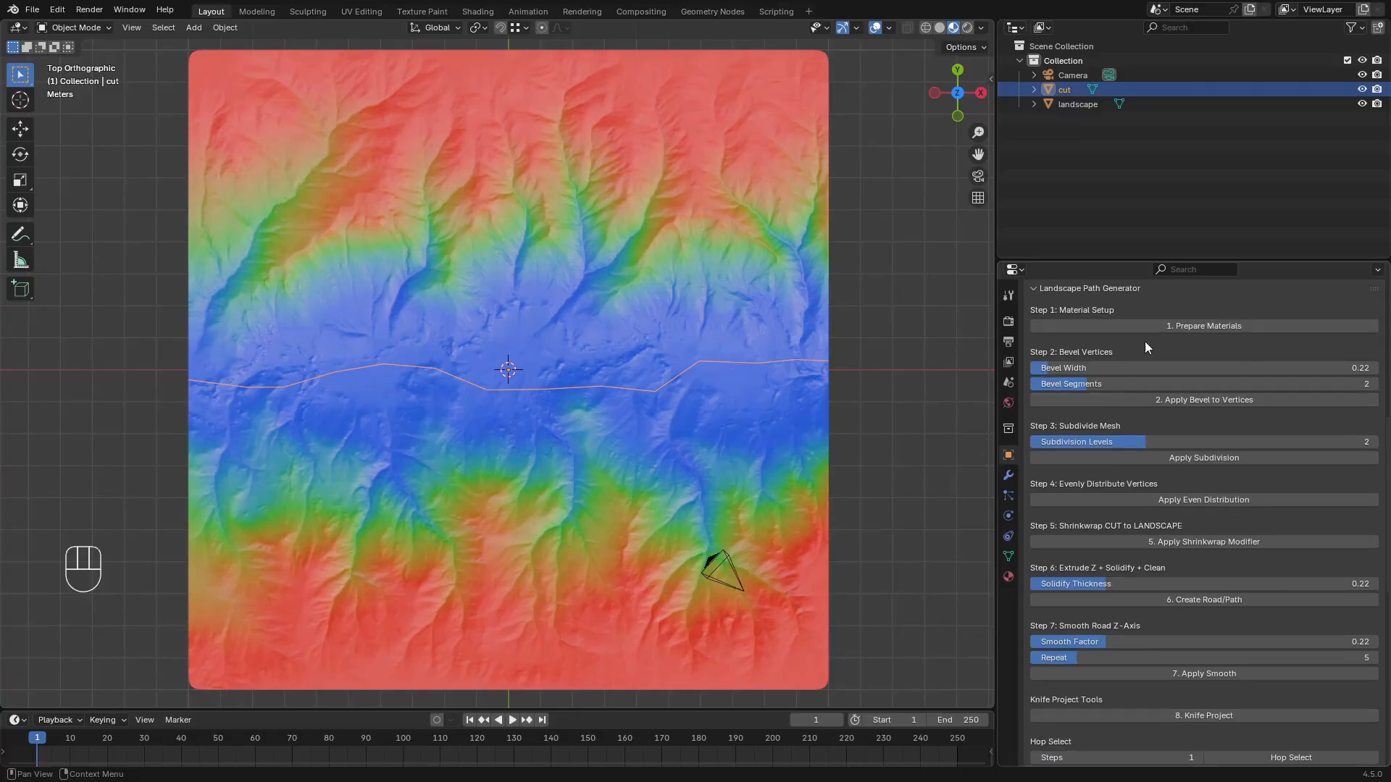
Prepare the generator's materials and bevel the path's vertices with width 0.40 and 3 segments
{"action": "left_click", "coordinate": [1188, 327]}
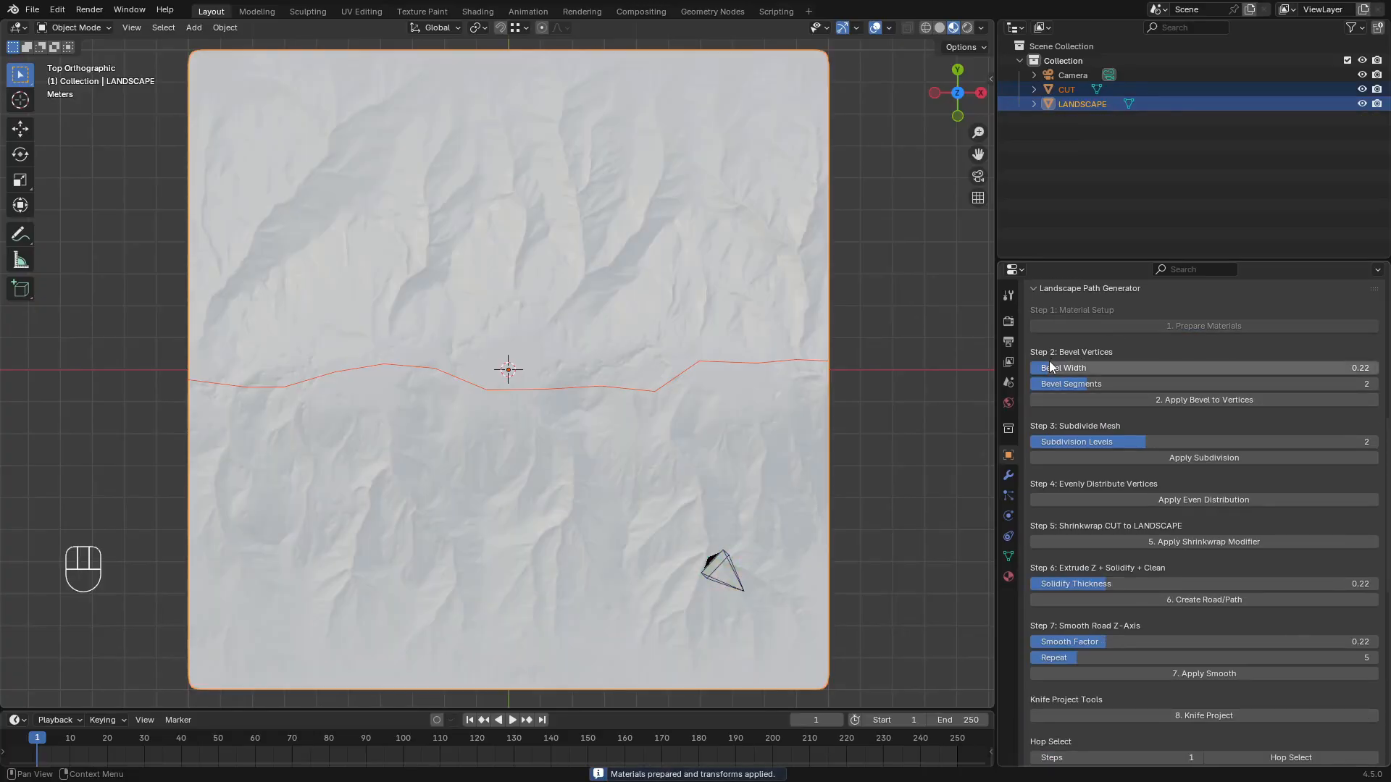
{"action": "left_click_drag", "start_coordinate": [1051, 367], "coordinate": [1141, 390]}
{"action": "left_click", "coordinate": [1205, 401]}
{"action": "key", "text": "Tab"}
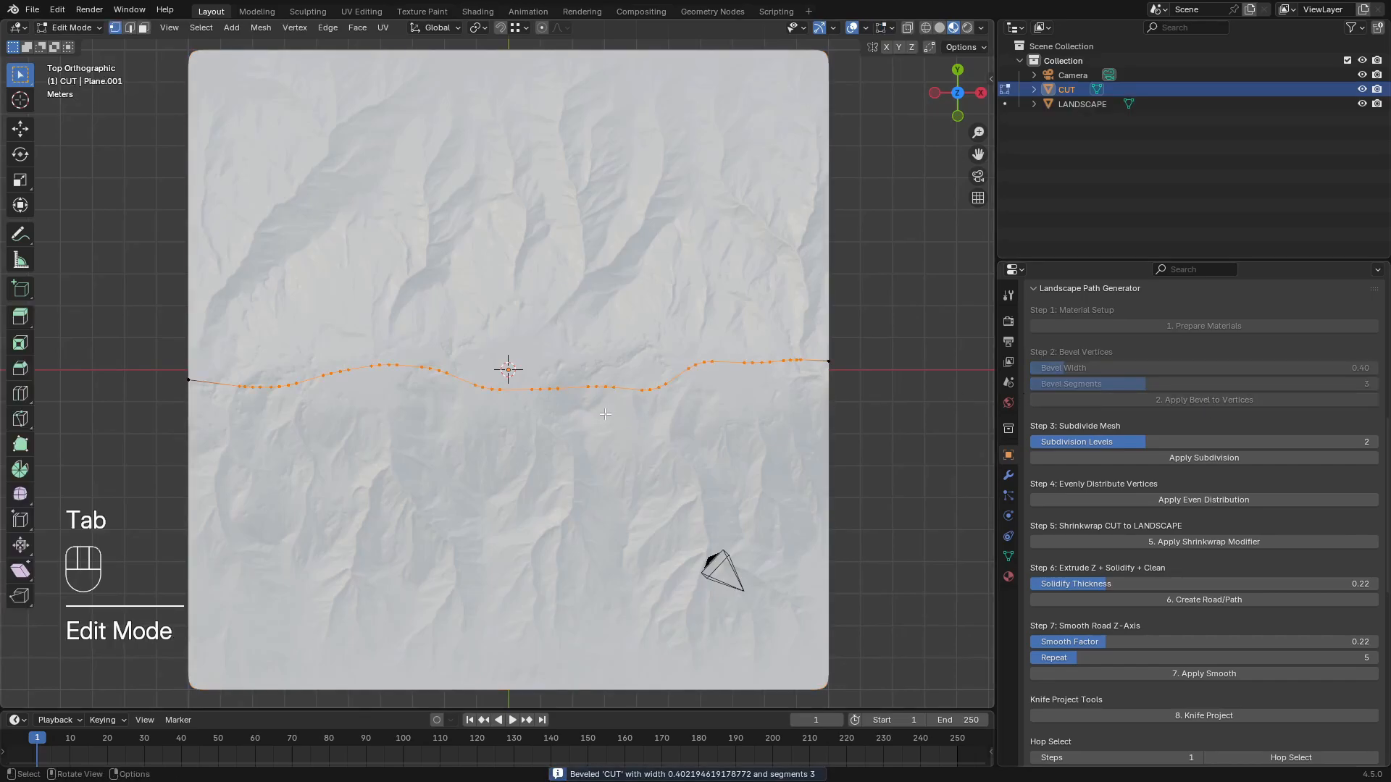
{"action": "key", "text": "Tab"}
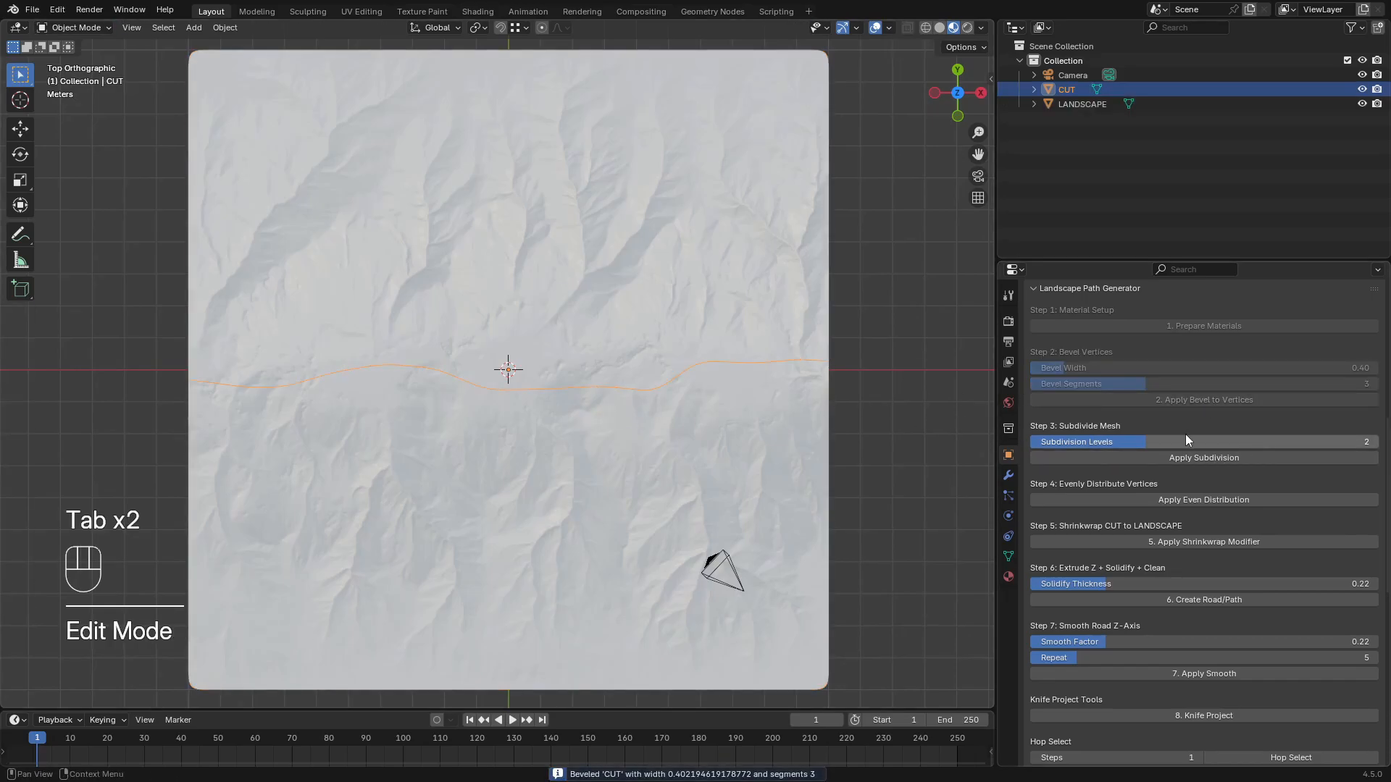
Try subdividing the path with 3 levels and evenly distributing its vertices
{"action": "left_click_drag", "start_coordinate": [1375, 447], "coordinate": [1383, 447]}
{"action": "left_click", "coordinate": [1201, 456]}
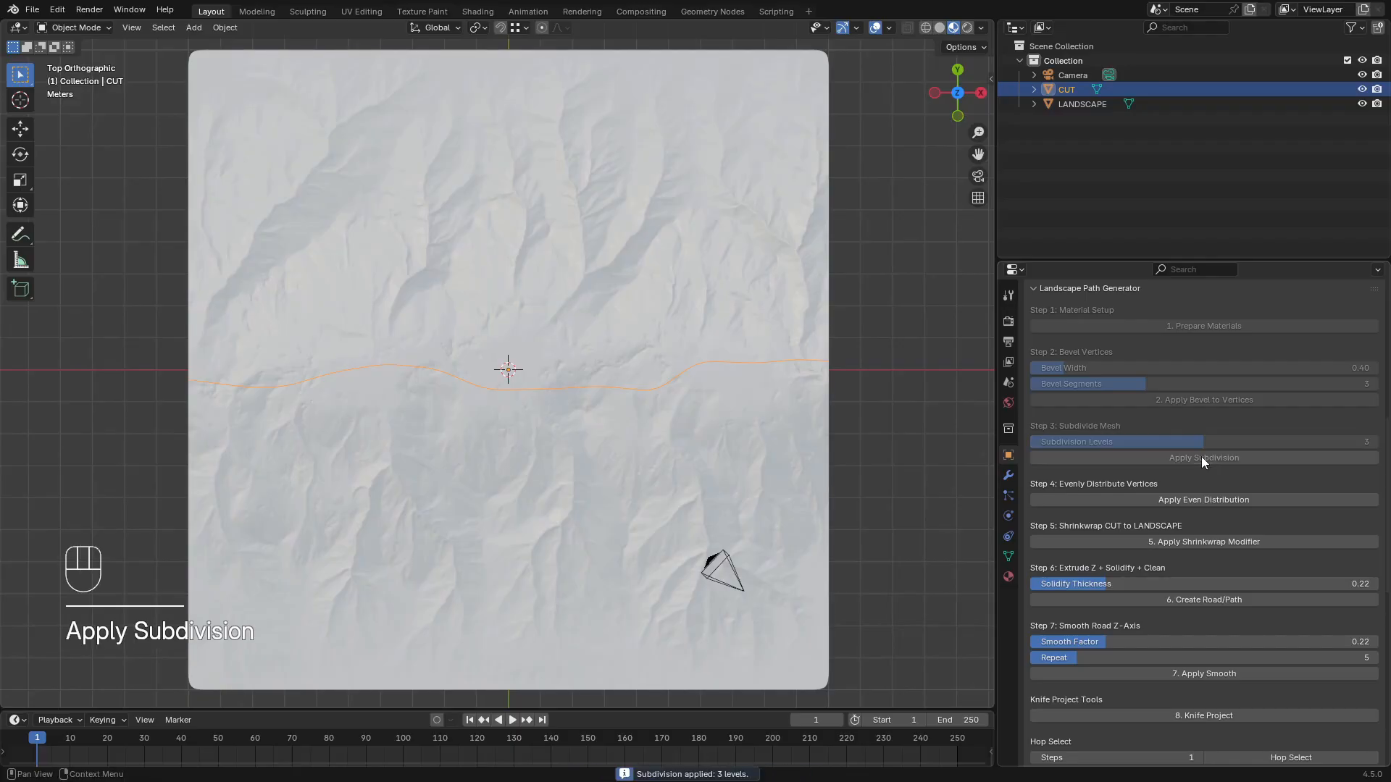
{"action": "key", "text": "Tab"}
{"action": "key", "text": "Tab"}
{"action": "left_click", "coordinate": [1175, 498]}
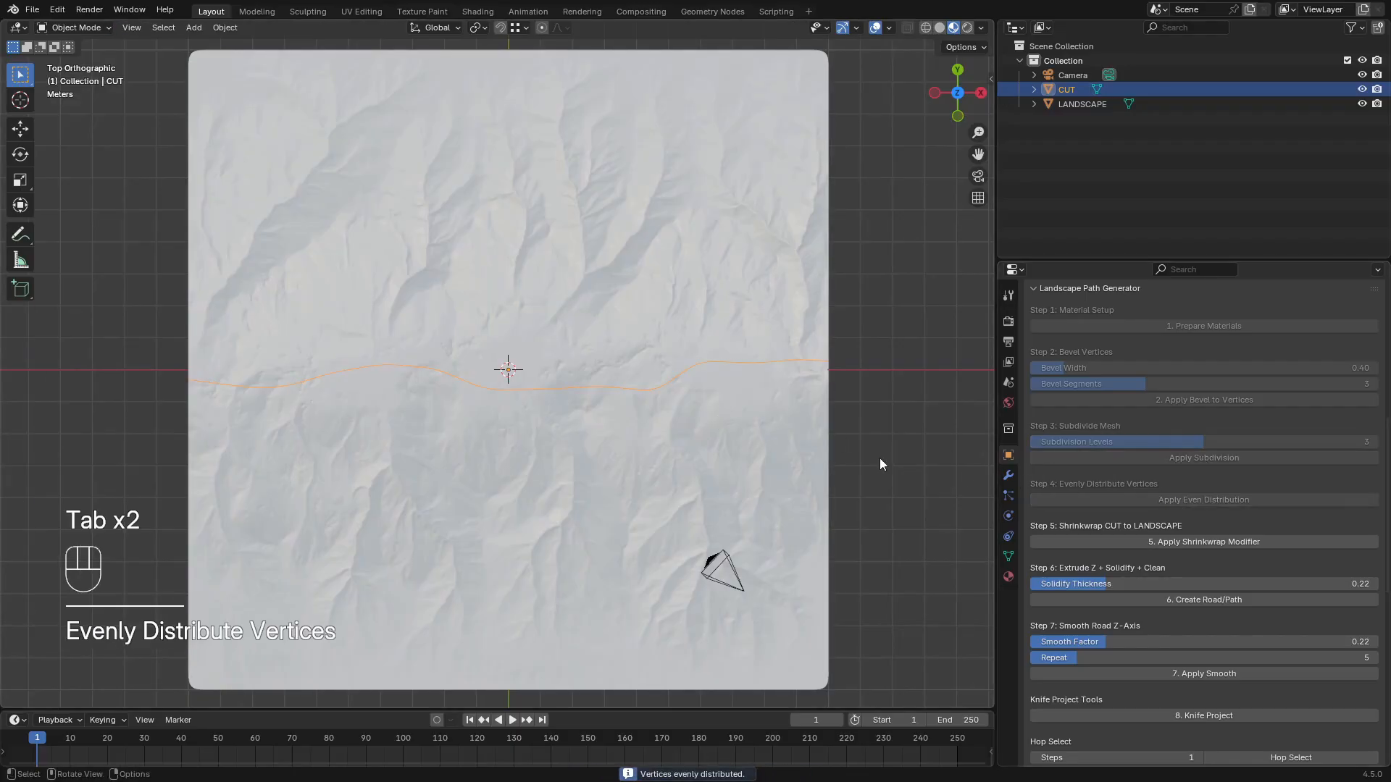
Examine the vertex spacing along the path up close in Edit Mode
{"action": "key", "text": "Tab"}
{"action": "scroll", "coordinate": [563, 469], "scroll_direction": "up", "scroll_amount": 5}
{"action": "scroll", "coordinate": [564, 469], "scroll_direction": "up", "scroll_amount": 5}
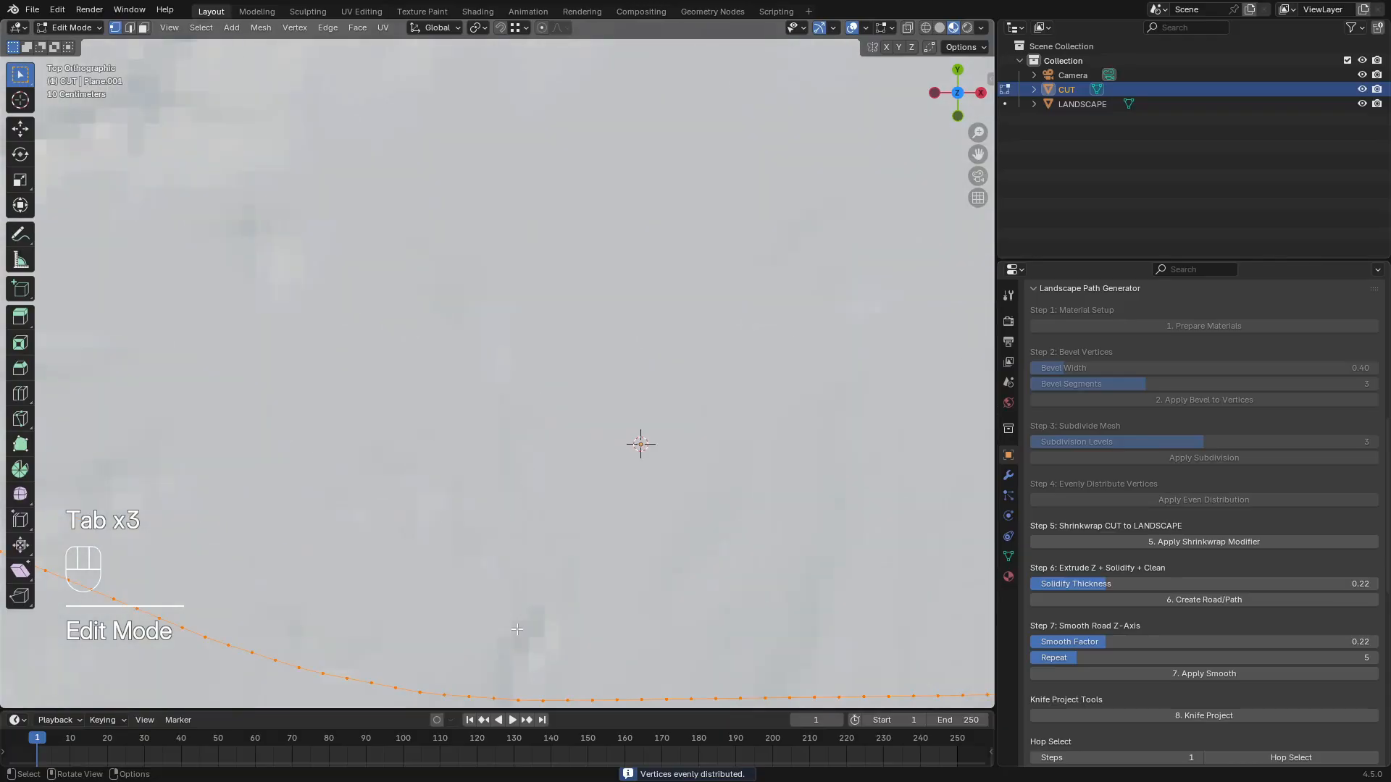
{"action": "middle_click_drag", "start_coordinate": [564, 468], "coordinate": [553, 293], "text": "shift"}
{"action": "scroll", "coordinate": [539, 434], "scroll_direction": "up", "scroll_amount": 4}
{"action": "scroll", "coordinate": [523, 586], "scroll_direction": "down", "scroll_amount": 3}
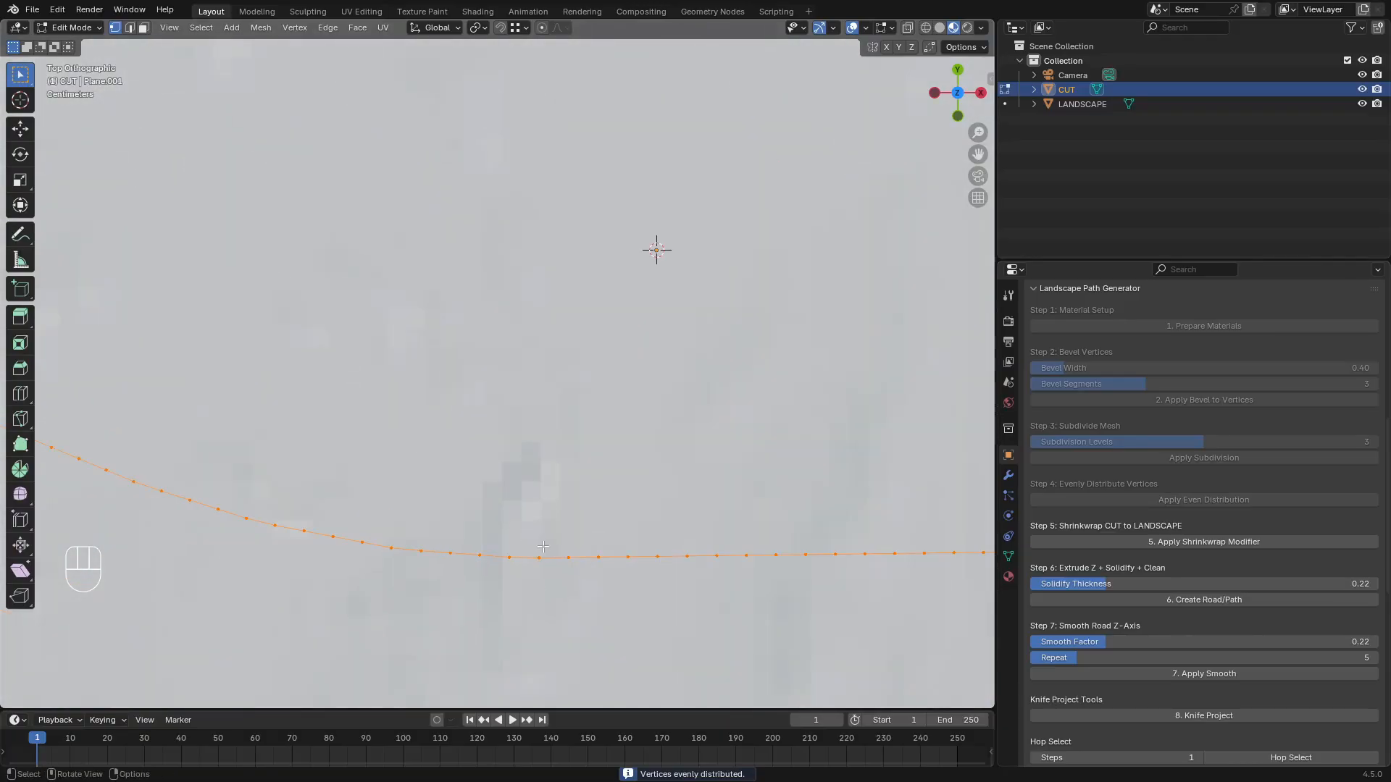
{"action": "scroll", "coordinate": [543, 547], "scroll_direction": "down", "scroll_amount": 6}
{"action": "key", "text": "Tab"}
{"action": "scroll", "coordinate": [600, 391], "scroll_direction": "down", "scroll_amount": 2}
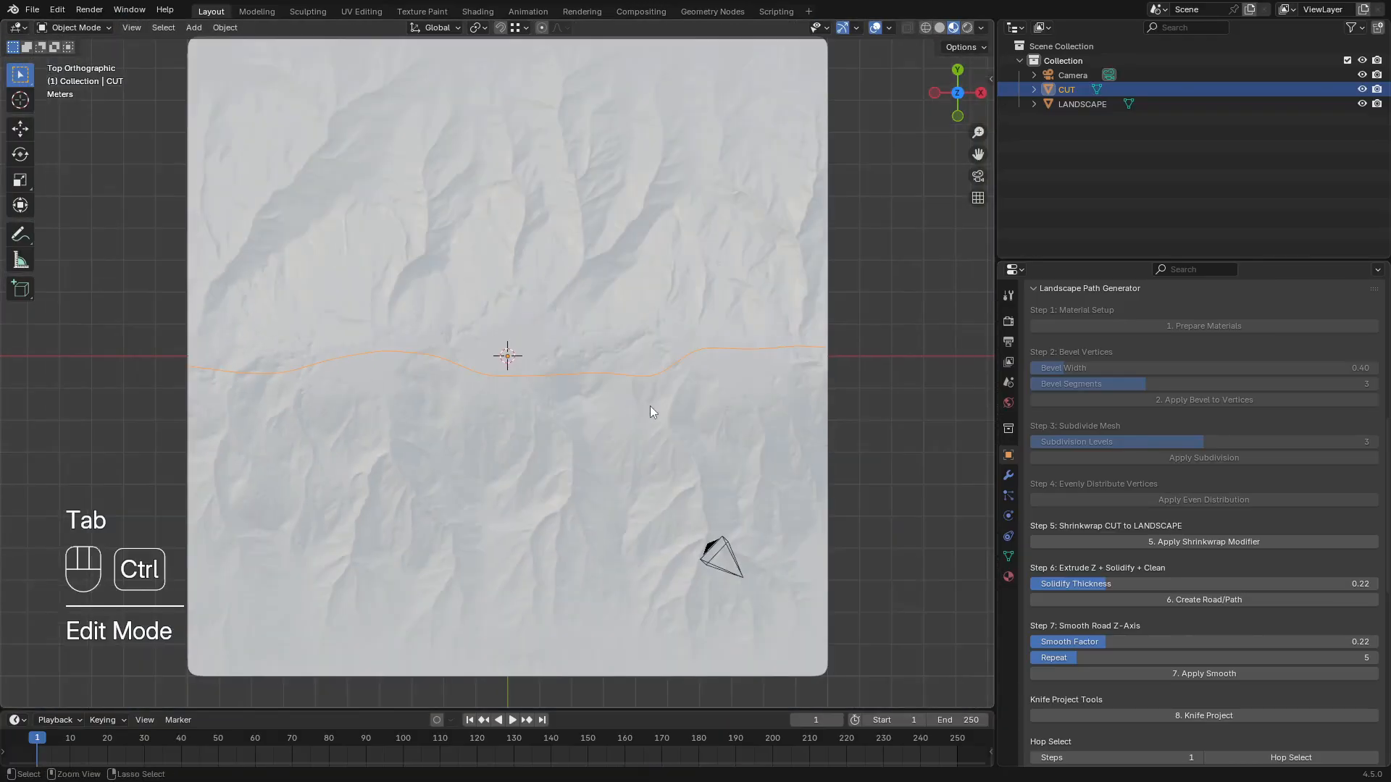
Undo the even vertex distribution and the 3-level subdivision of the path
{"action": "key", "text": "ctrl+z"}
{"action": "key", "text": "ctrl+z"}
{"action": "key", "text": "ctrl+z"}
{"action": "key", "text": "ctrl+z"}
{"action": "key", "text": "ctrl+z"}
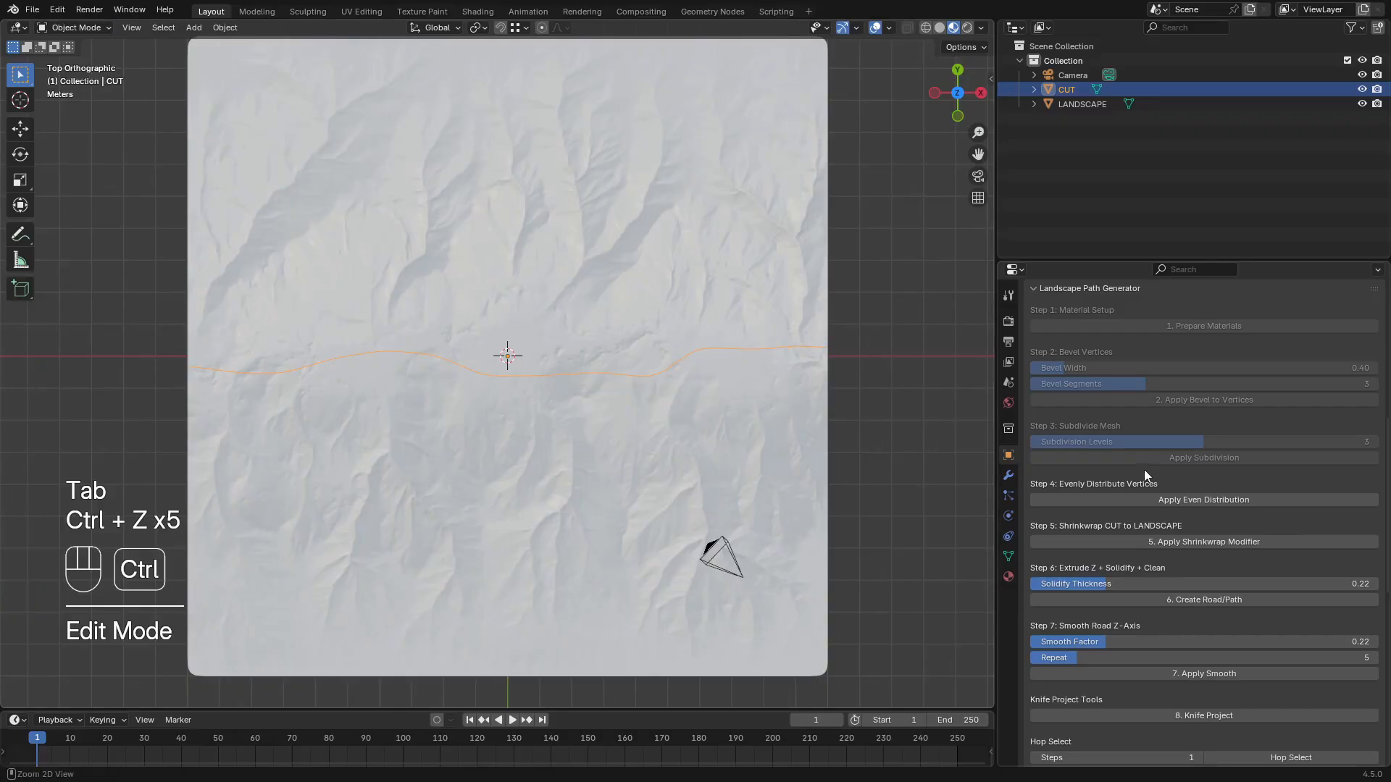
{"action": "key", "text": "ctrl+z"}
Subdivide the path with 2 levels and evenly distribute its vertices
{"action": "left_click_drag", "start_coordinate": [1207, 440], "coordinate": [1206, 440]}
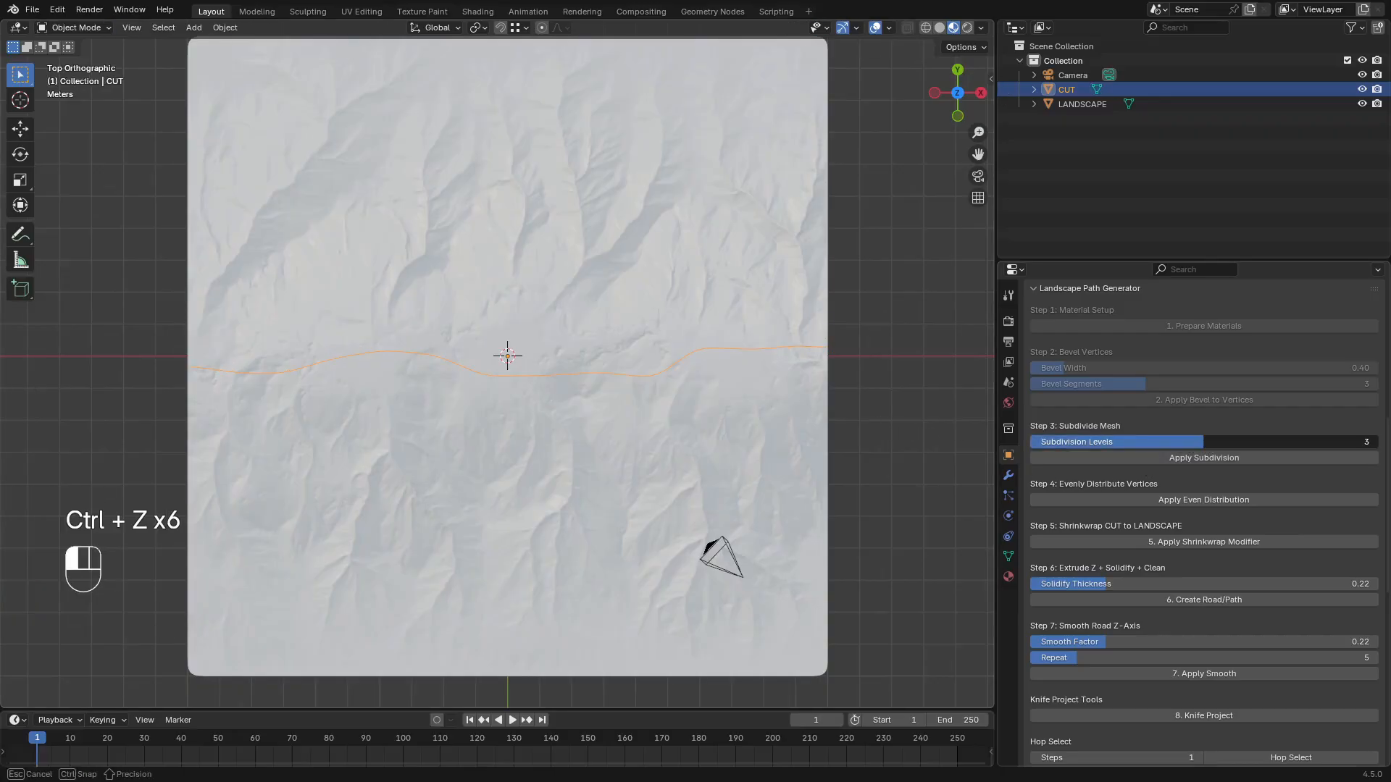
{"action": "left_click", "coordinate": [1183, 457]}
{"action": "key", "text": "Tab"}
{"action": "key", "text": "Tab"}
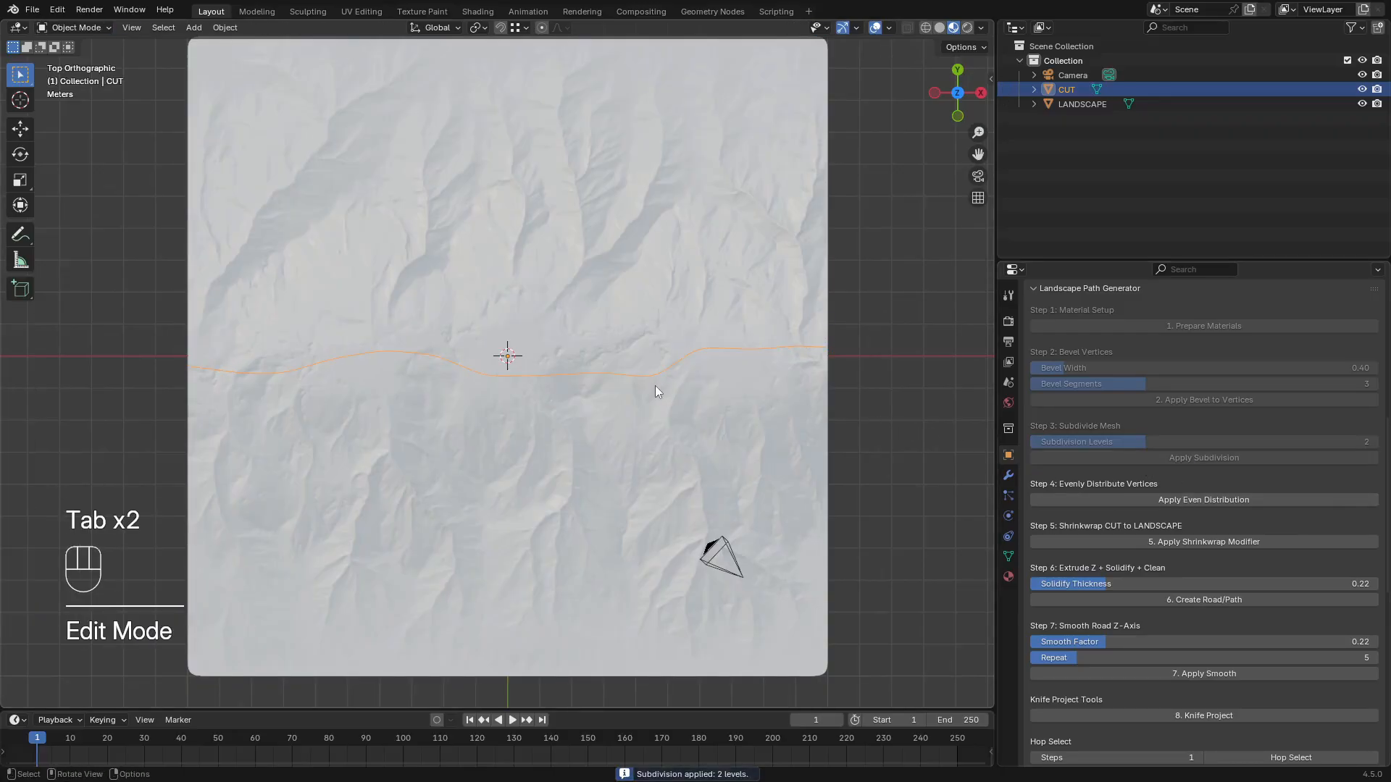
{"action": "left_click", "coordinate": [1169, 500]}
{"action": "key", "text": "Tab"}
{"action": "key", "text": "Tab"}
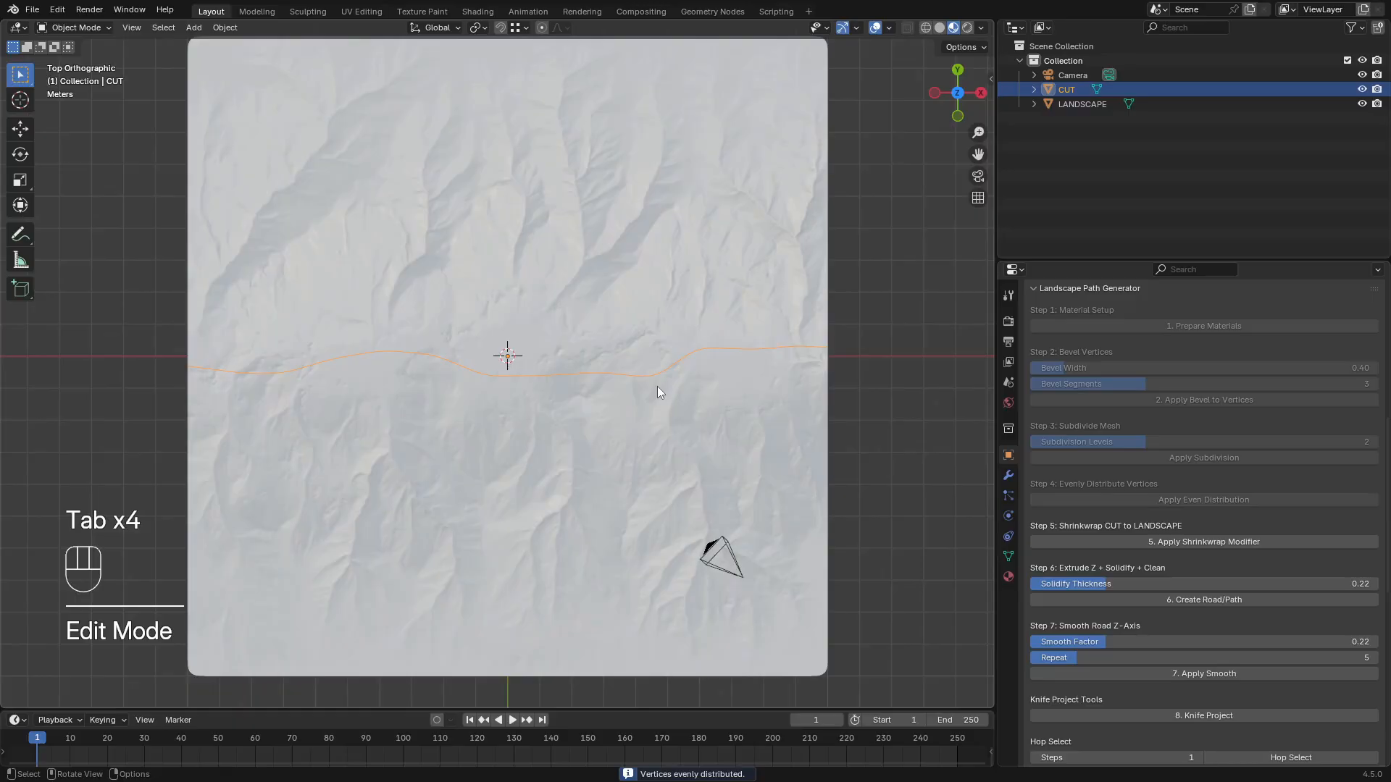
Shrinkwrap the CUT path onto the landscape and create the road from it with a solidify thickness of 0.38
{"action": "left_click", "coordinate": [1191, 542]}
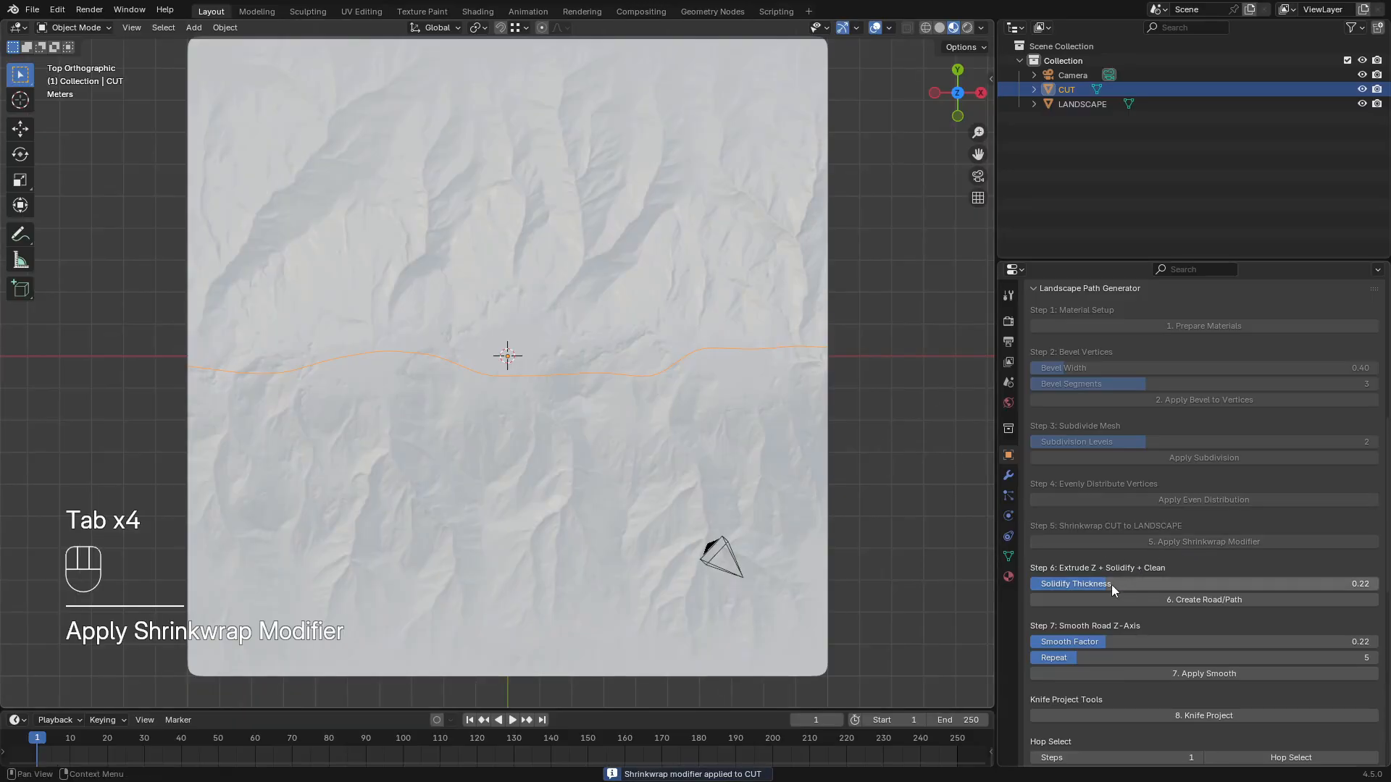
{"action": "left_click_drag", "start_coordinate": [1112, 585], "coordinate": [1172, 584]}
{"action": "left_click", "coordinate": [1175, 597]}
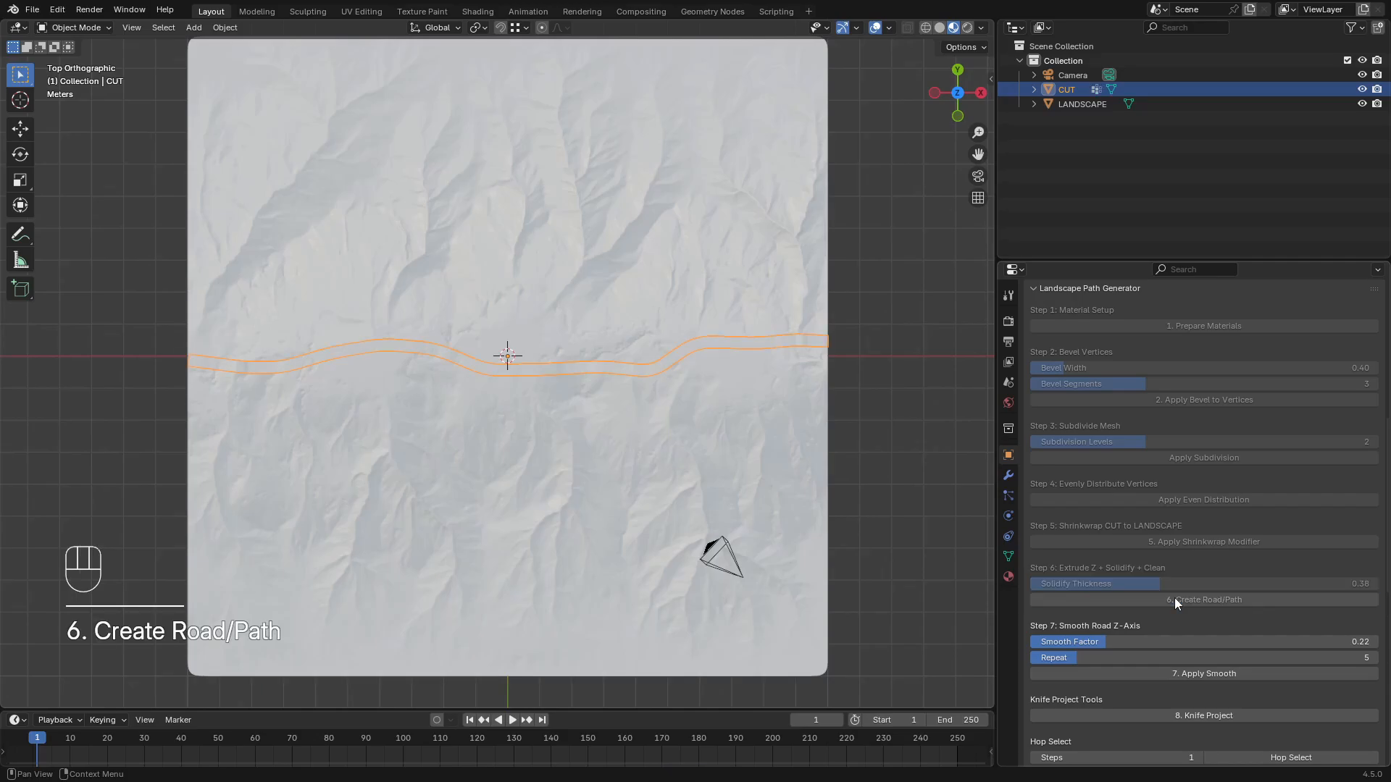
Smooth the road along the Z axis with a factor of 0.61 and 29 repeats
{"action": "left_click_drag", "start_coordinate": [1108, 643], "coordinate": [1365, 658]}
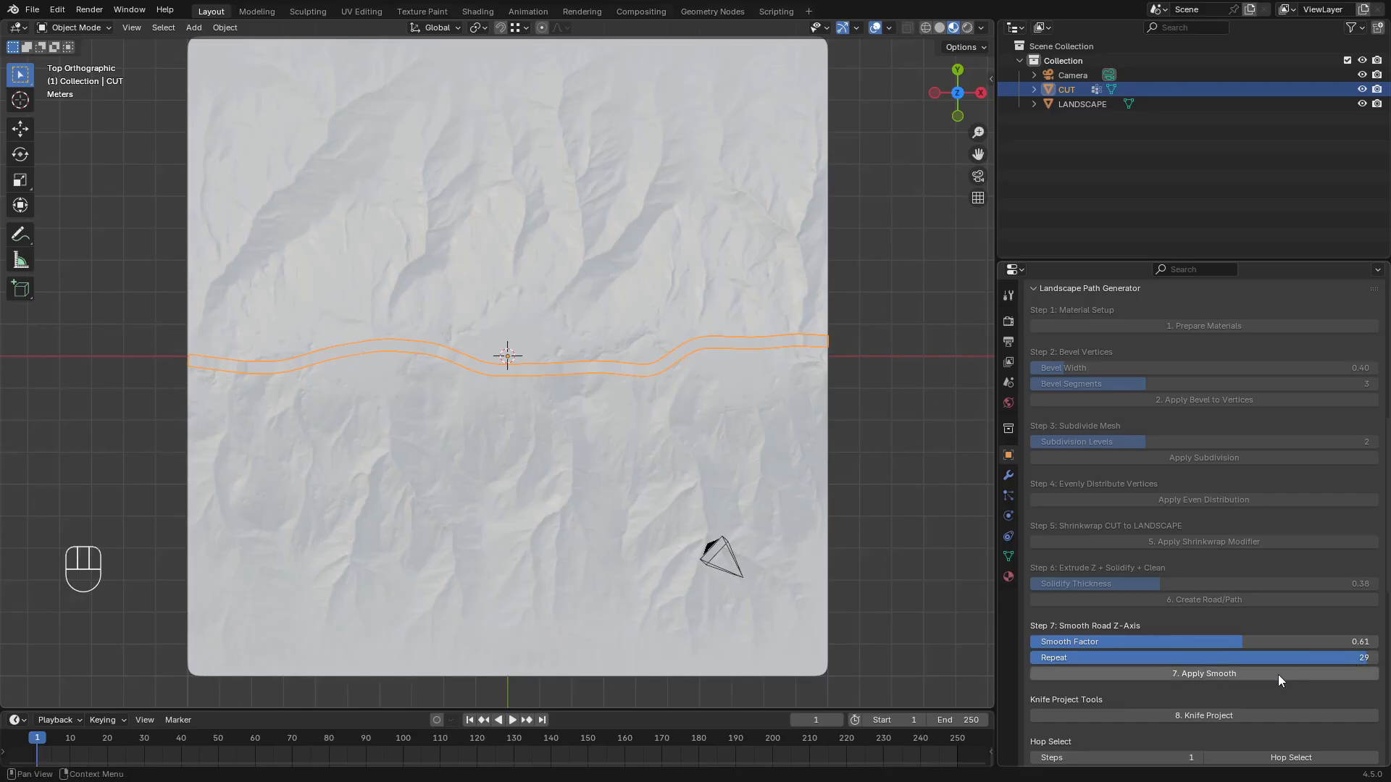
{"action": "left_click", "coordinate": [1241, 672]}
{"action": "middle_click_drag", "start_coordinate": [655, 457], "coordinate": [671, 389], "text": "shift"}
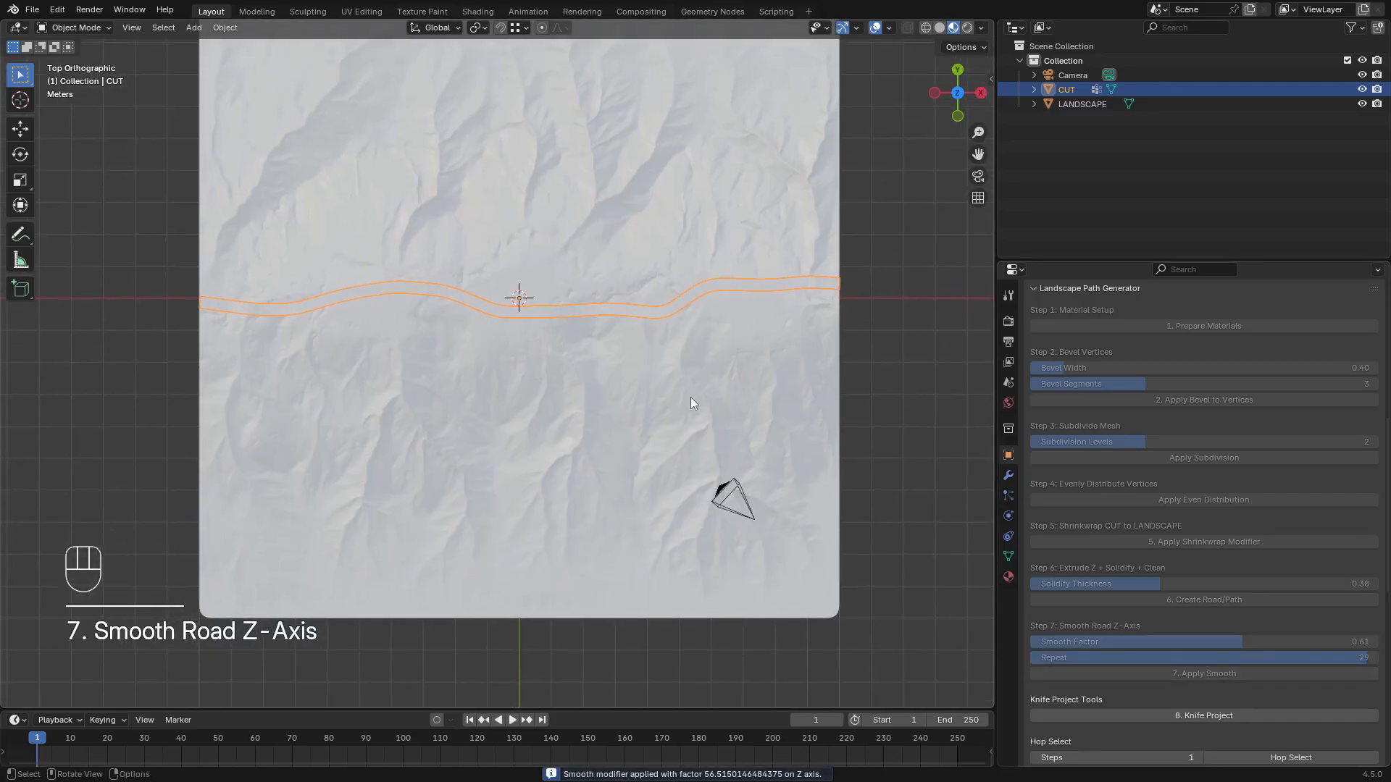
Knife-project the road outline onto the landscape mesh and check the cut along the canyon
{"action": "left_click", "coordinate": [1172, 714]}
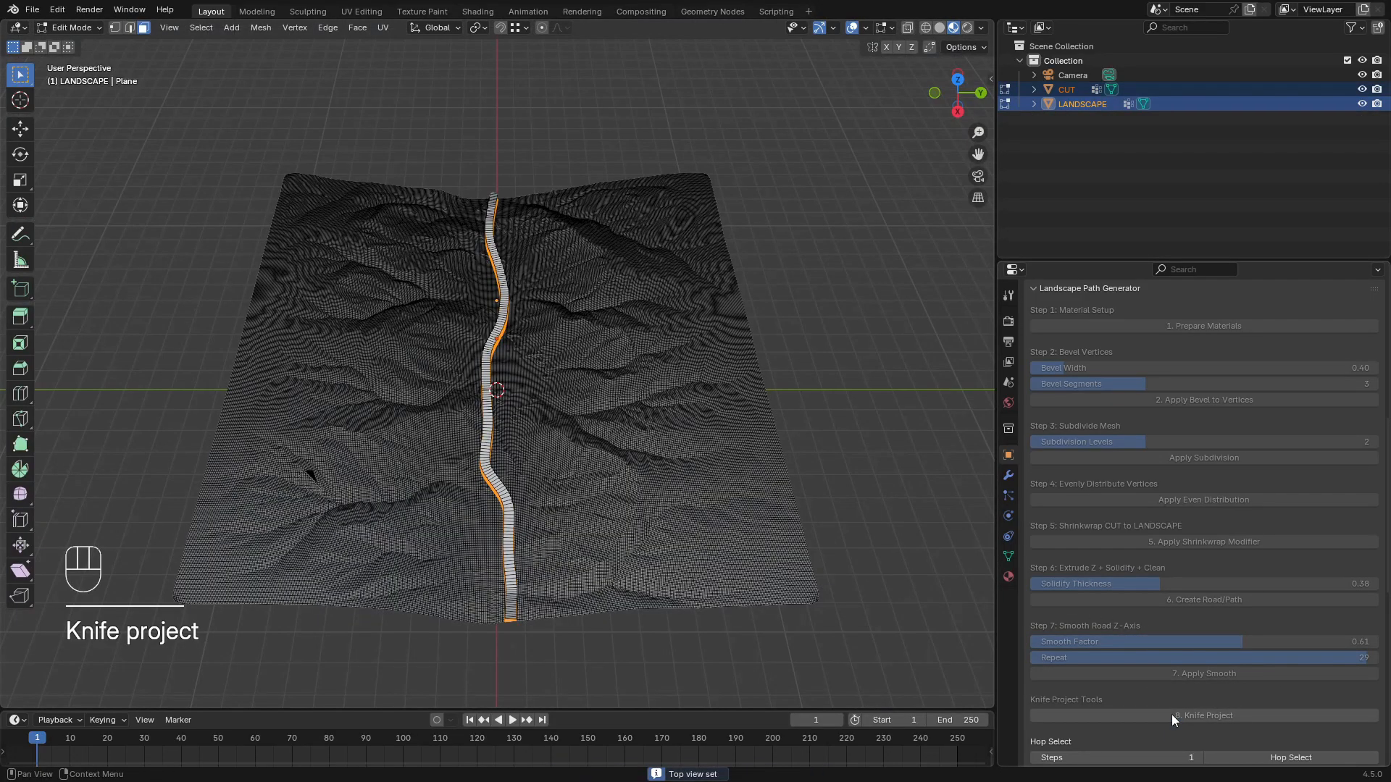
{"action": "scroll", "coordinate": [572, 458], "scroll_direction": "up", "scroll_amount": 4}
{"action": "middle_click_drag", "start_coordinate": [535, 503], "coordinate": [532, 406]}
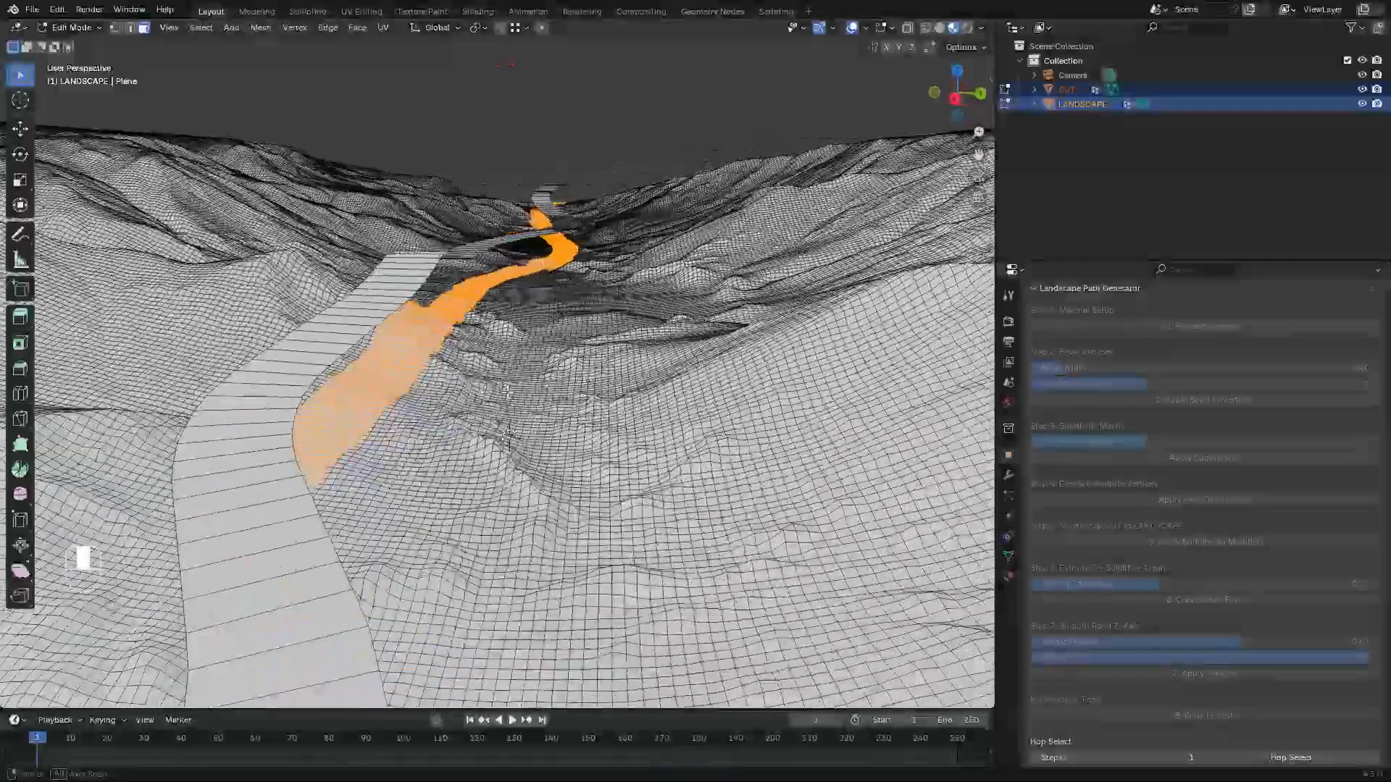
{"action": "middle_click_drag", "start_coordinate": [544, 391], "coordinate": [552, 340]}
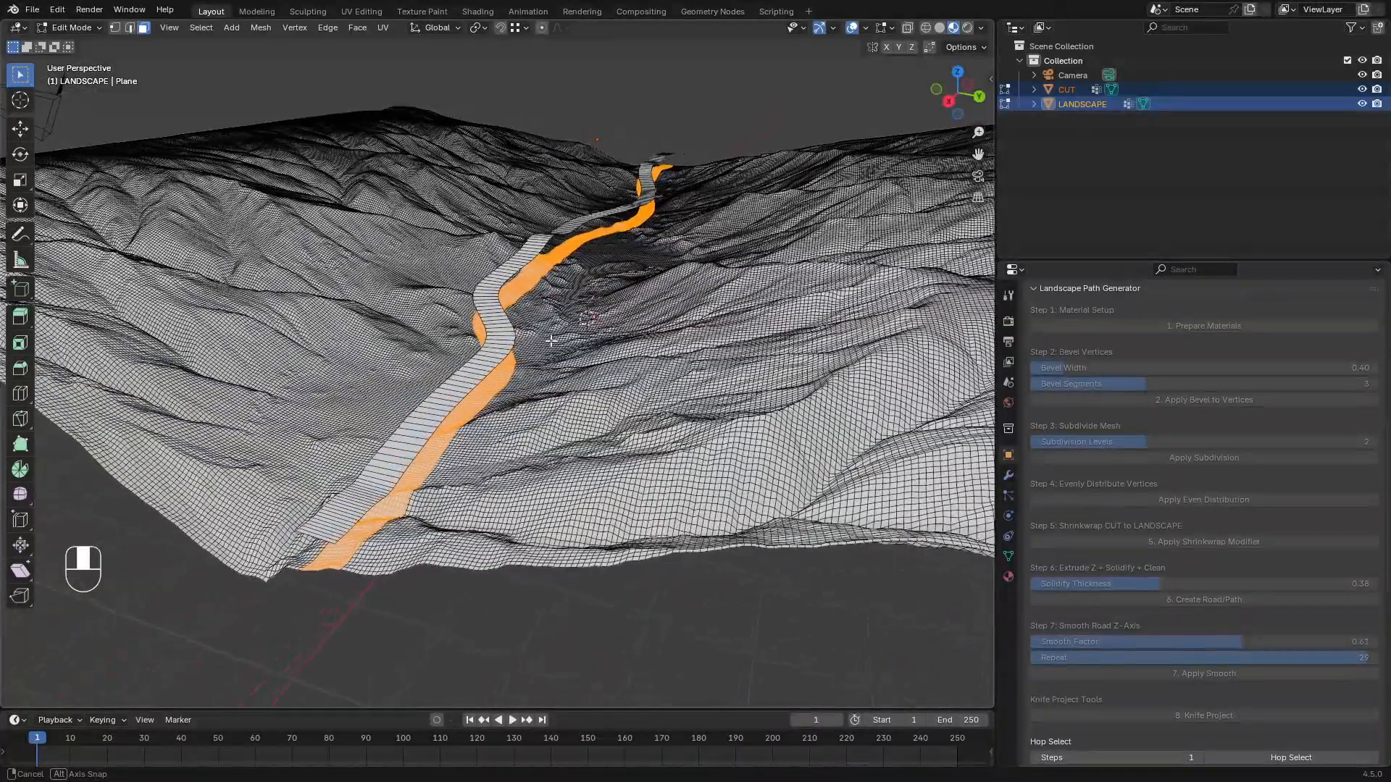
Run Hop Select with 4 steps to select the terrain faces bordering the road
{"action": "scroll", "coordinate": [1204, 606], "scroll_direction": "down", "scroll_amount": 4}
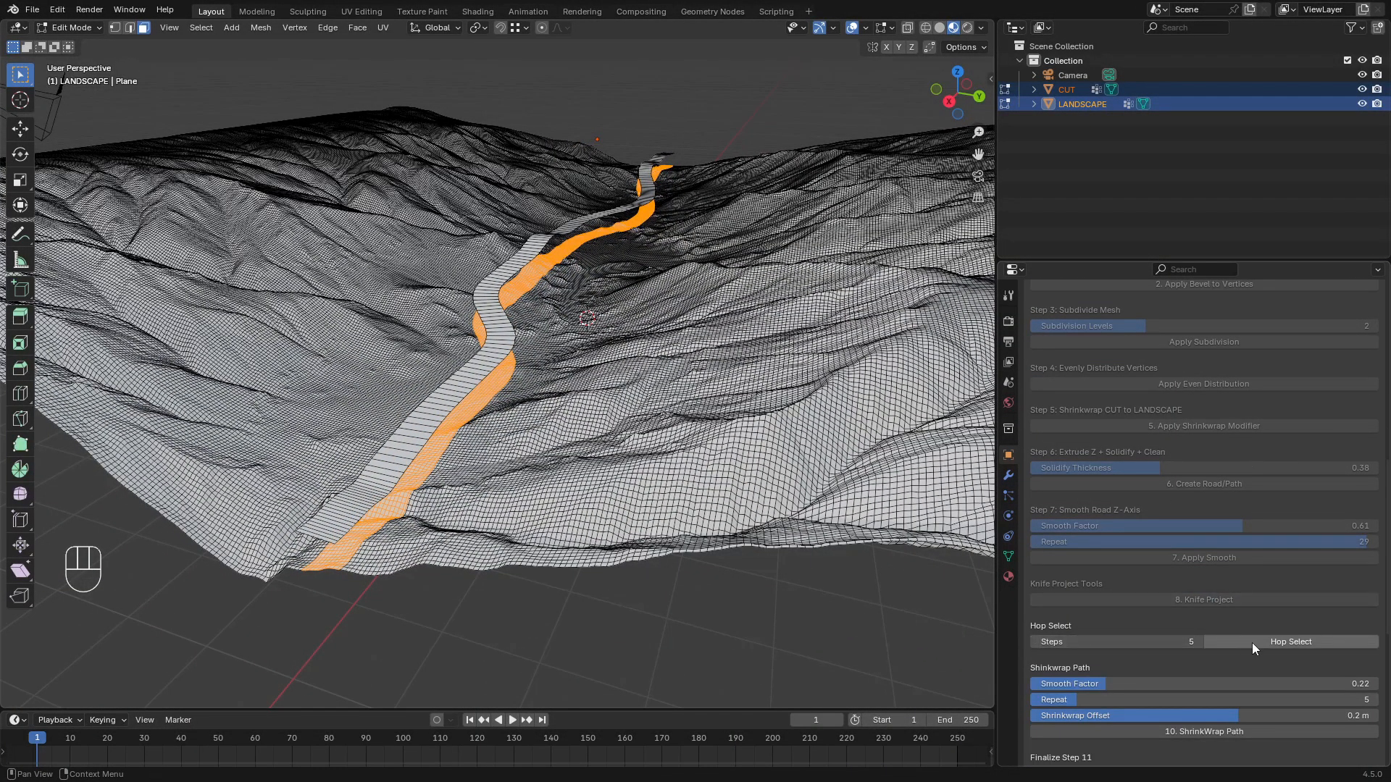
{"action": "left_click", "coordinate": [1034, 642]}
{"action": "left_click", "coordinate": [1272, 641]}
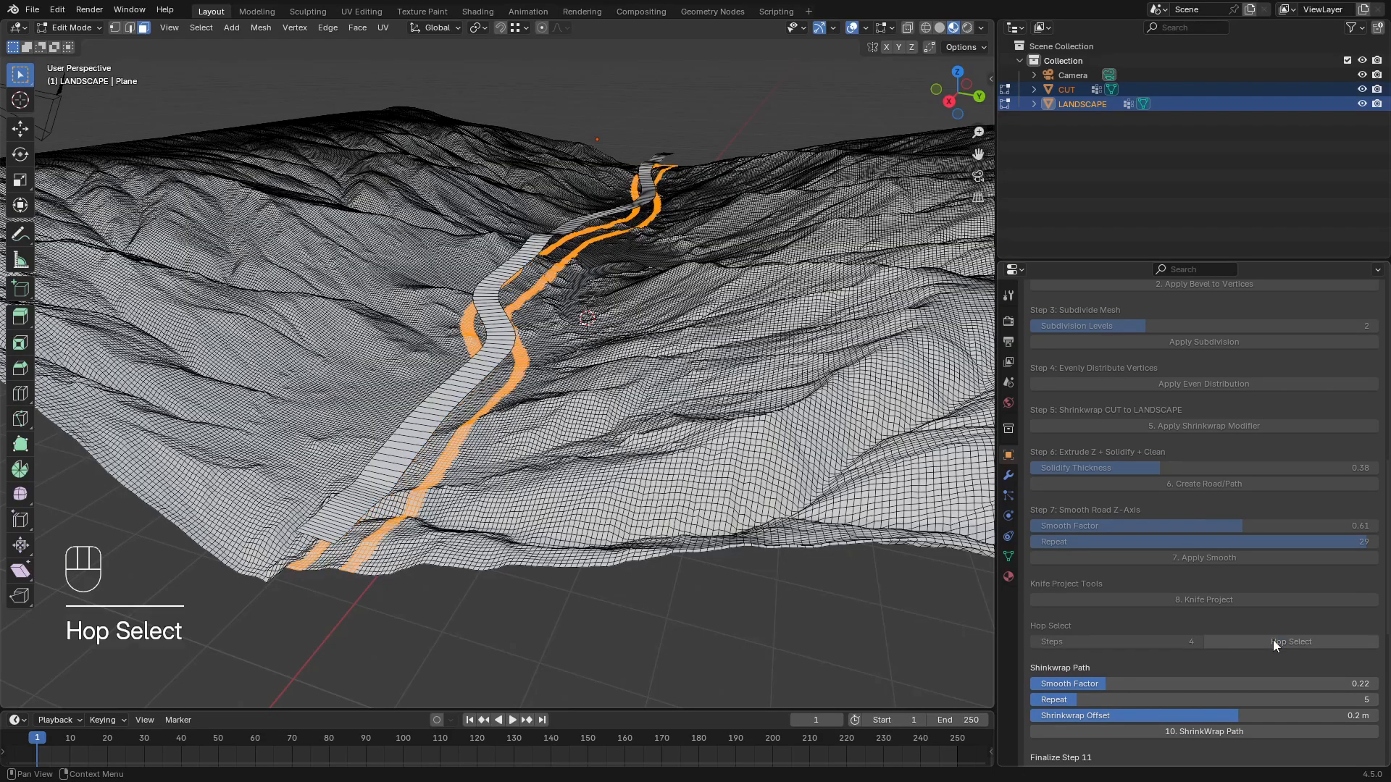
Apply the generator's shrinkwrap path step with smooth factor 0.47, 30 repeats and a 0.3 m offset
{"action": "scroll", "coordinate": [1266, 628], "scroll_direction": "down", "scroll_amount": 3}
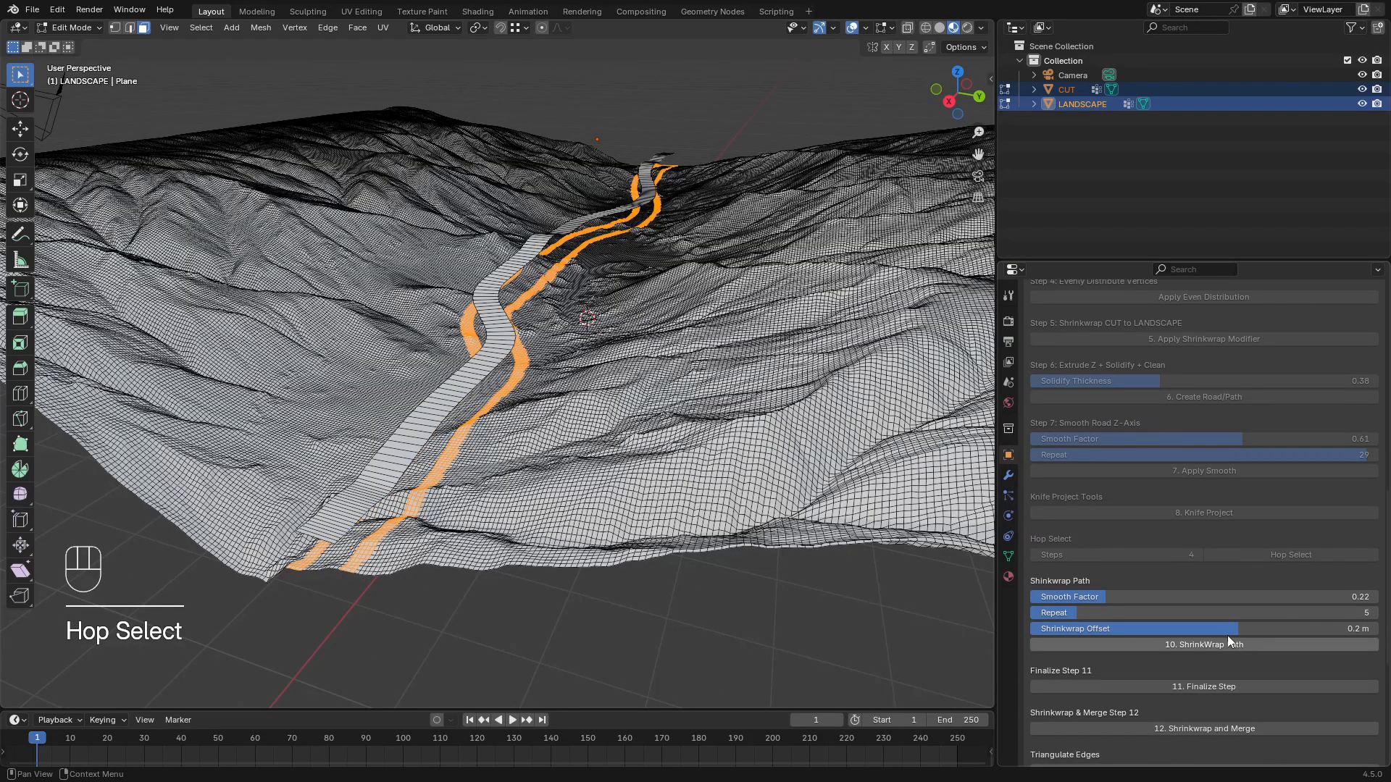
{"action": "left_click_drag", "start_coordinate": [1075, 597], "coordinate": [1310, 629]}
{"action": "left_click", "coordinate": [1313, 629]}
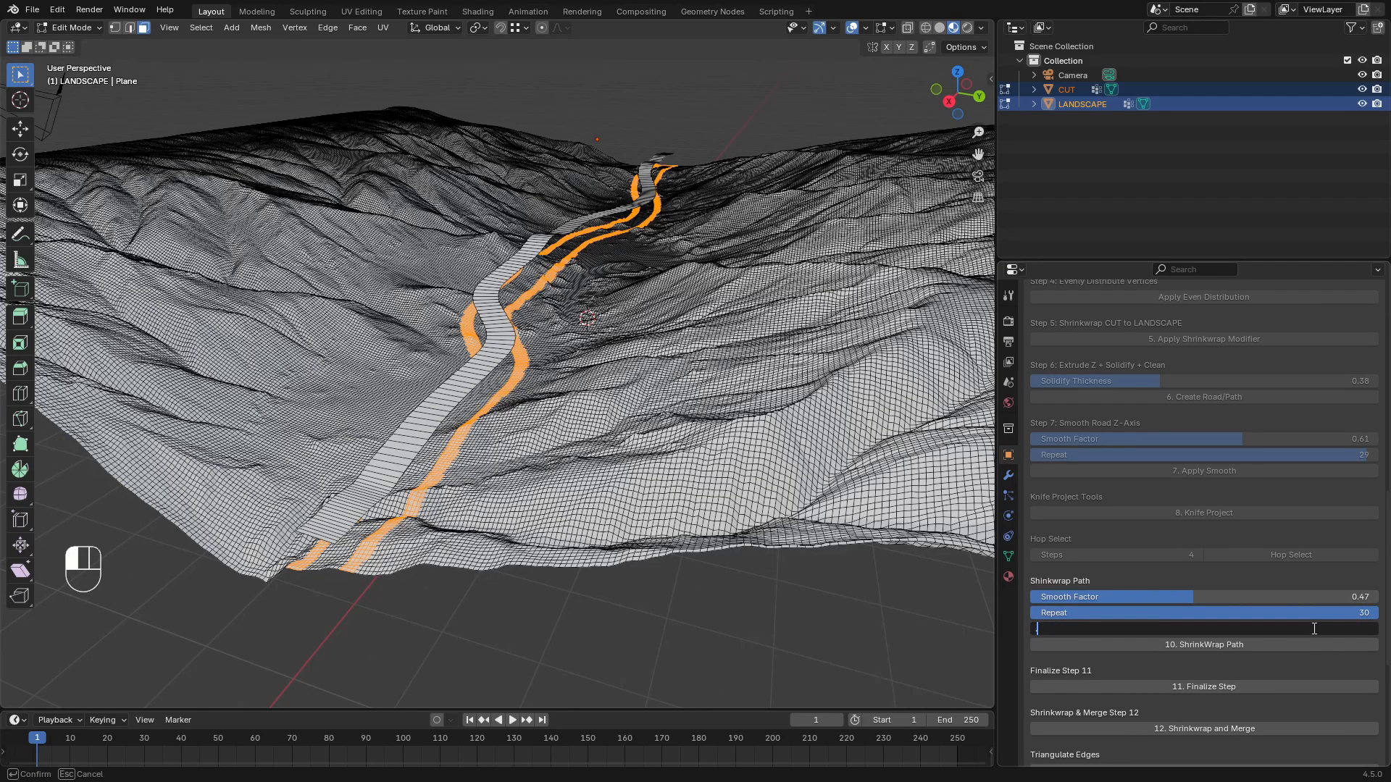
{"action": "type", "text": "0.3"}
{"action": "key", "text": "Return"}
{"action": "left_click", "coordinate": [1280, 641]}
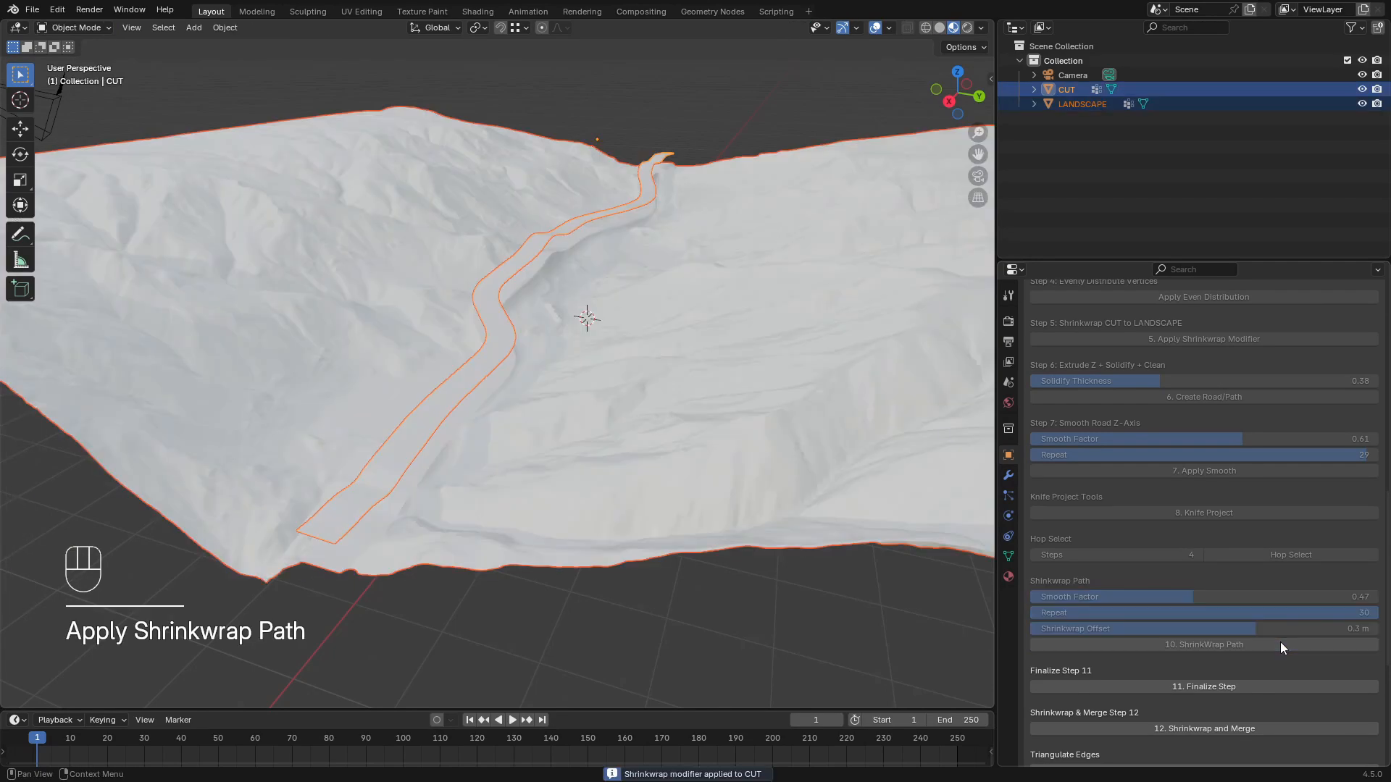
Run the generator's finalize step, then shrinkwrap and merge the road and landscape into one object
{"action": "mouse_move", "coordinate": [528, 370]}
{"action": "middle_mouse_down"}
{"action": "mouse_move", "coordinate": [472, 376]}
{"action": "mouse_move", "coordinate": [525, 394]}
{"action": "middle_mouse_up"}
{"action": "left_click", "coordinate": [1203, 686]}
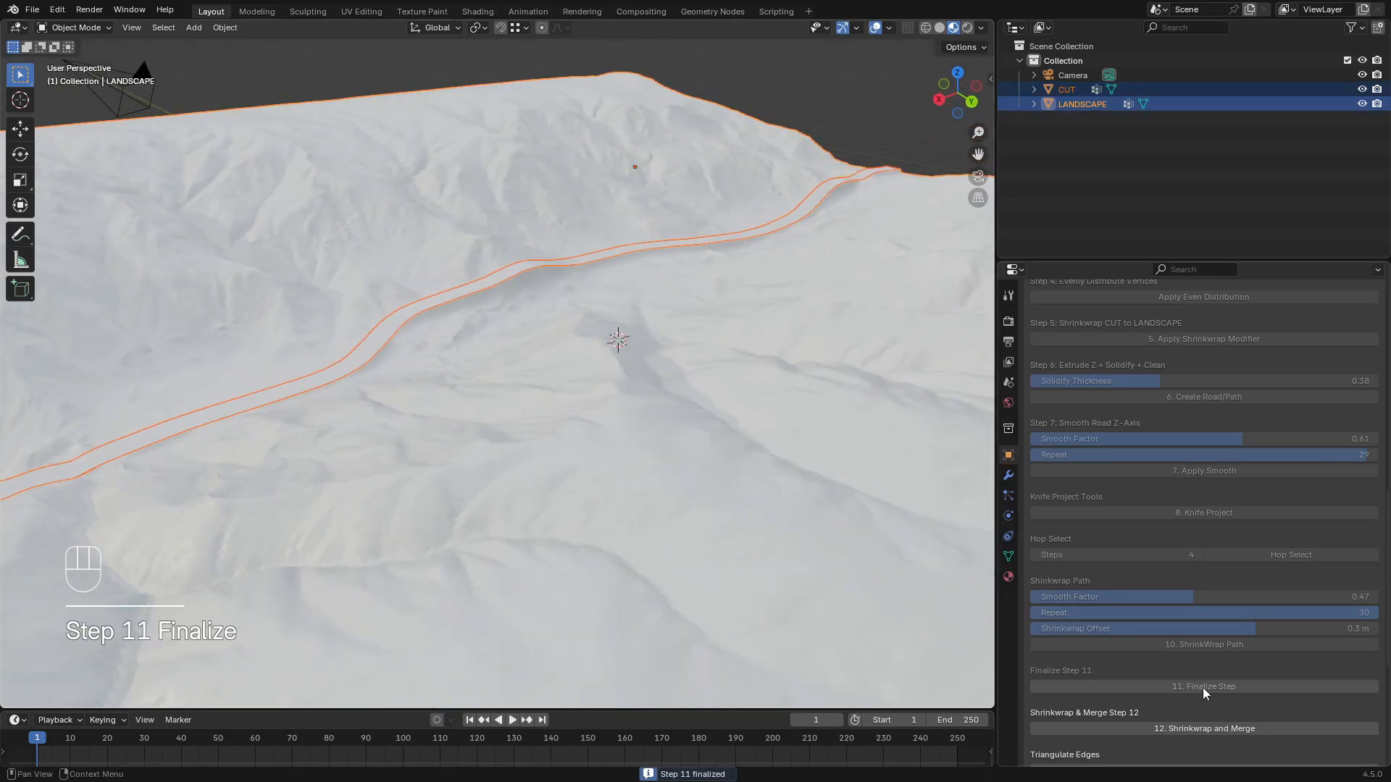
{"action": "scroll", "coordinate": [1205, 674], "scroll_direction": "down", "scroll_amount": 4}
{"action": "left_click", "coordinate": [1223, 609]}
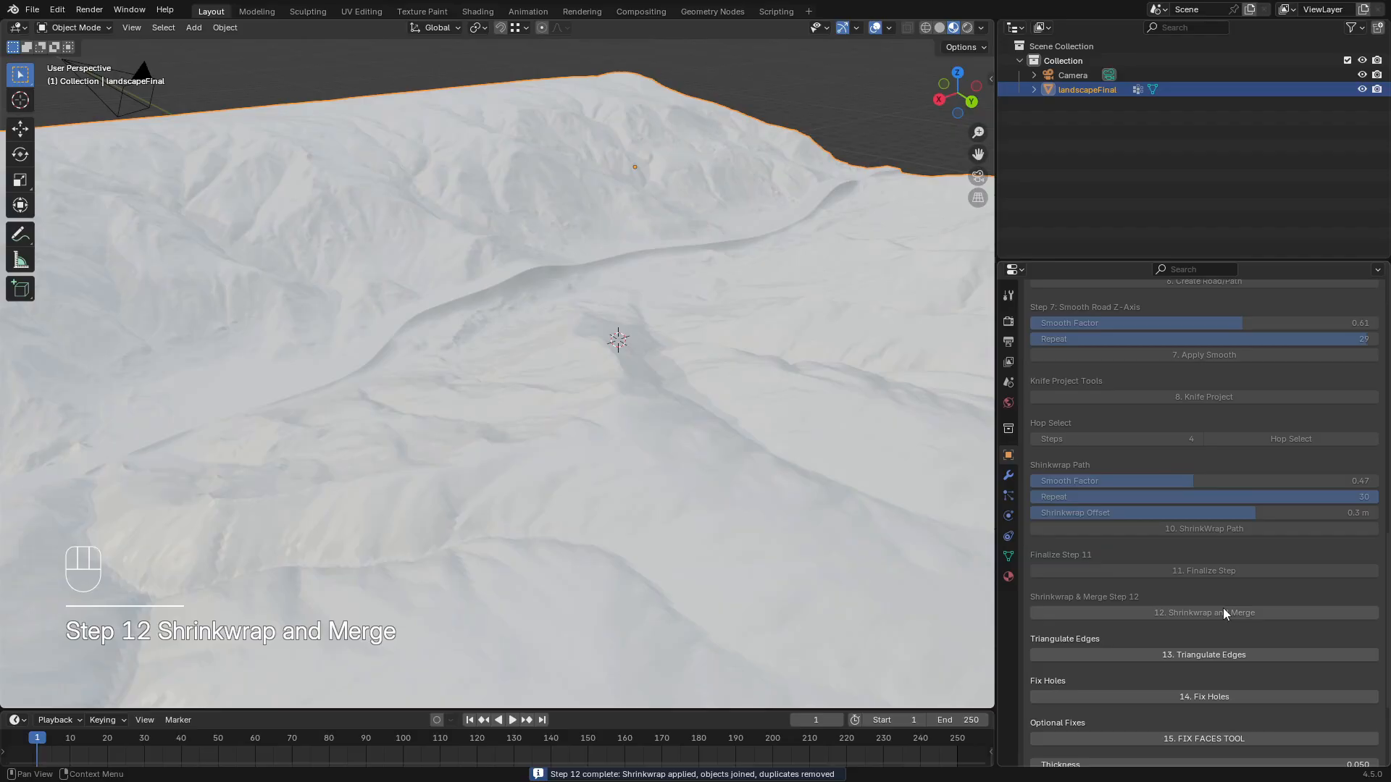
Inspect the merged landscape's mesh where the road meets the terrain in Edit Mode
{"action": "middle_click_drag", "start_coordinate": [536, 392], "coordinate": [414, 346]}
{"action": "key", "text": "Tab"}
{"action": "key", "text": "shift+b"}
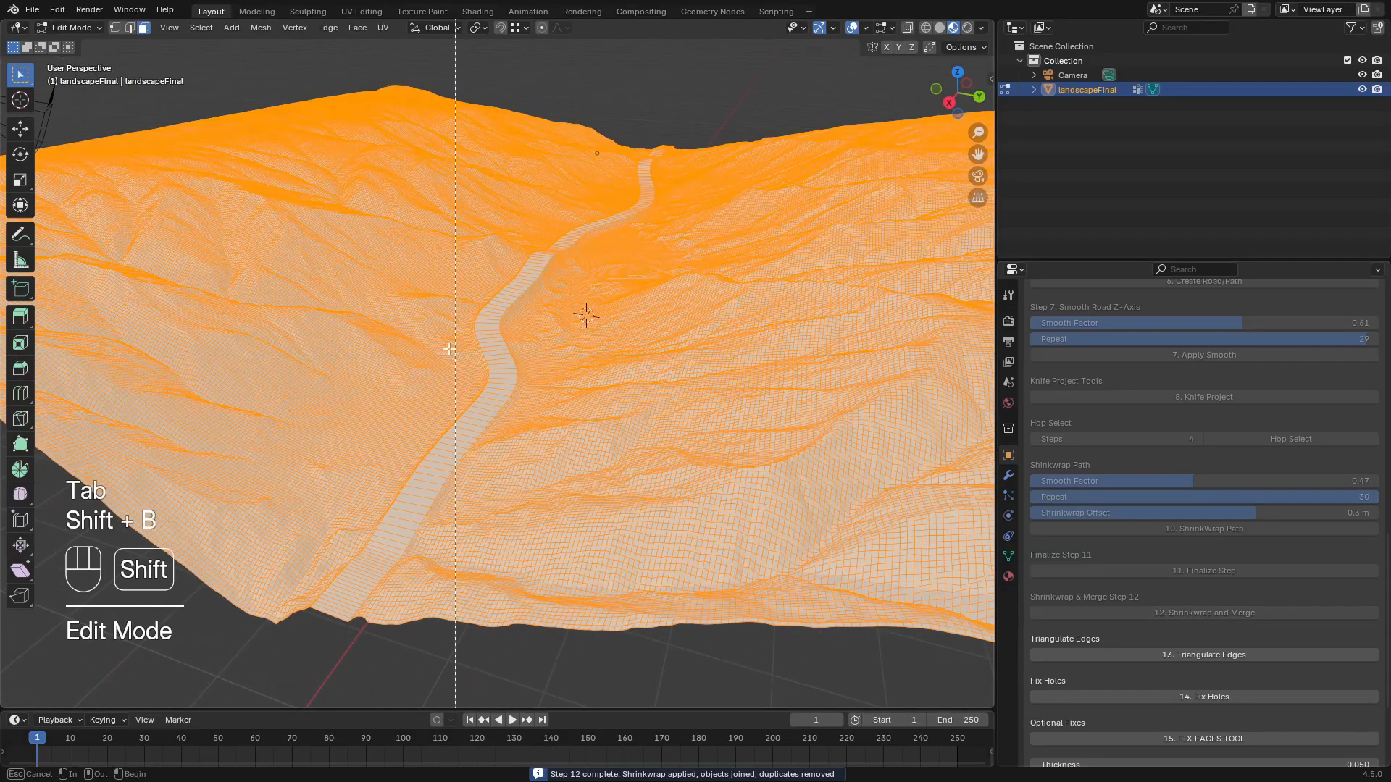
{"action": "left_click_drag", "start_coordinate": [443, 340], "coordinate": [515, 412]}
{"action": "middle_click_drag", "start_coordinate": [516, 413], "coordinate": [562, 410]}
{"action": "key", "text": "Tab"}
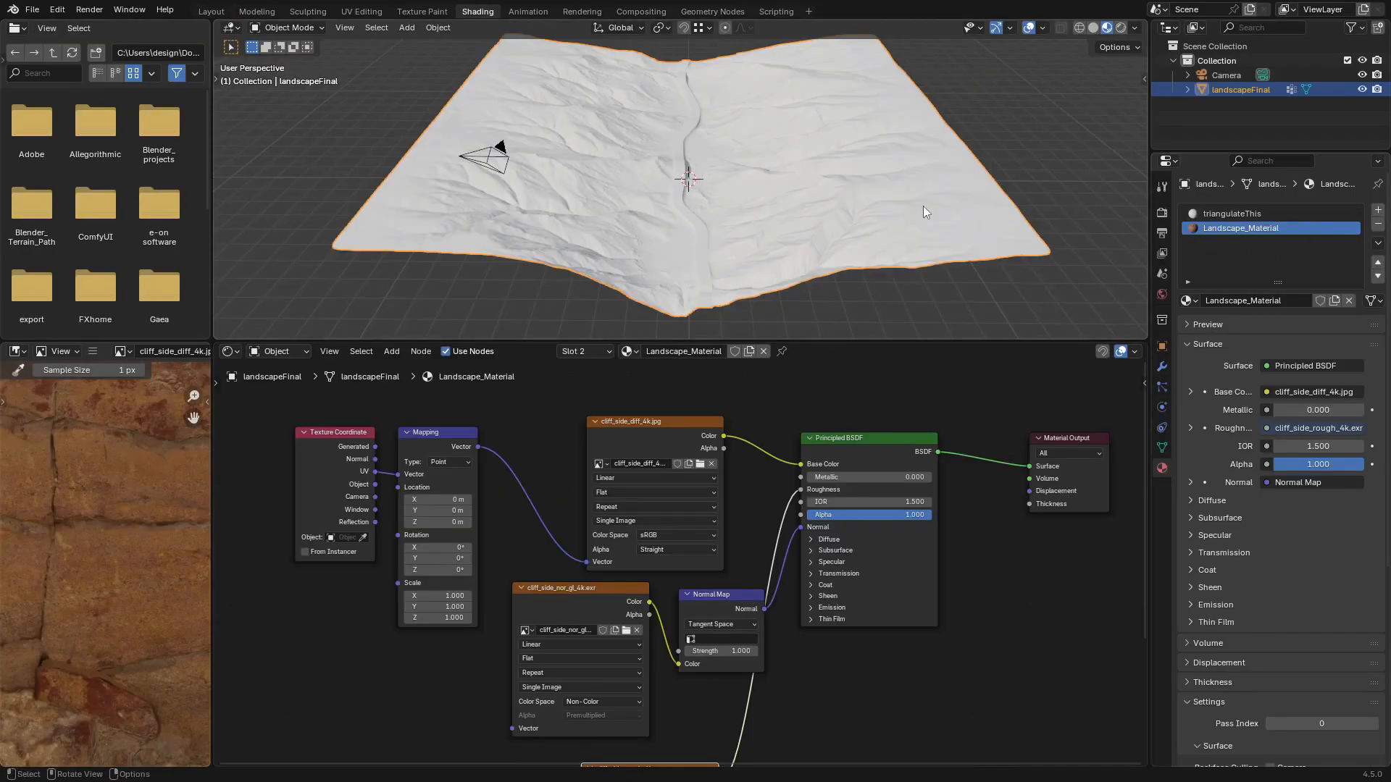
Assign Landscape_Material to all faces of the landscapeFinal mesh
{"action": "key", "text": "Tab"}
{"action": "key", "text": "a"}
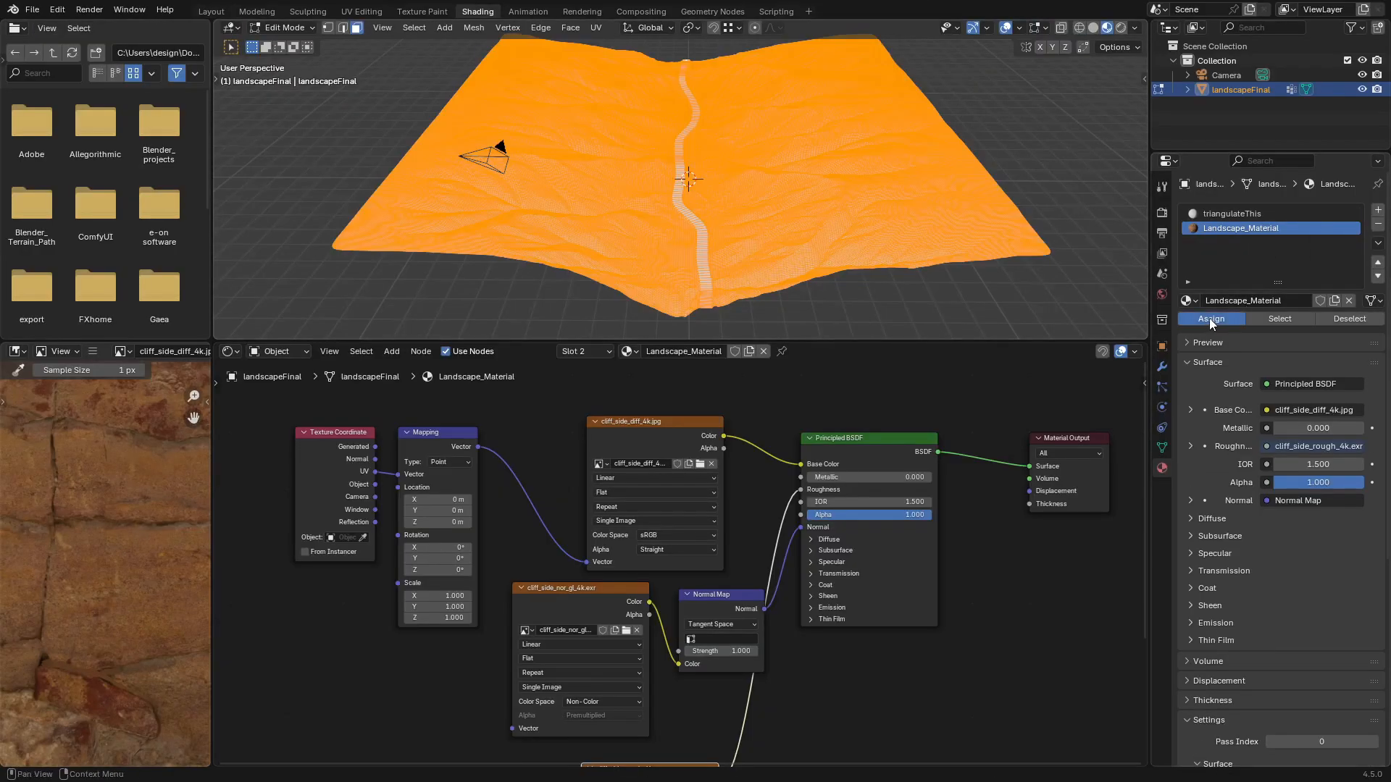
{"action": "left_click", "coordinate": [1210, 319]}
{"action": "key", "text": "Tab"}
{"action": "middle_click_drag", "start_coordinate": [654, 219], "coordinate": [599, 169]}
UV-map all landscape faces from the top view, then enlarge the 3D viewport over the node editor
{"action": "key", "text": "Tab"}
{"action": "key", "text": "KP_7"}
{"action": "key", "text": "u"}
{"action": "left_click", "coordinate": [637, 371]}
{"action": "key", "text": "Tab"}
{"action": "left_click_drag", "start_coordinate": [449, 341], "coordinate": [449, 399]}
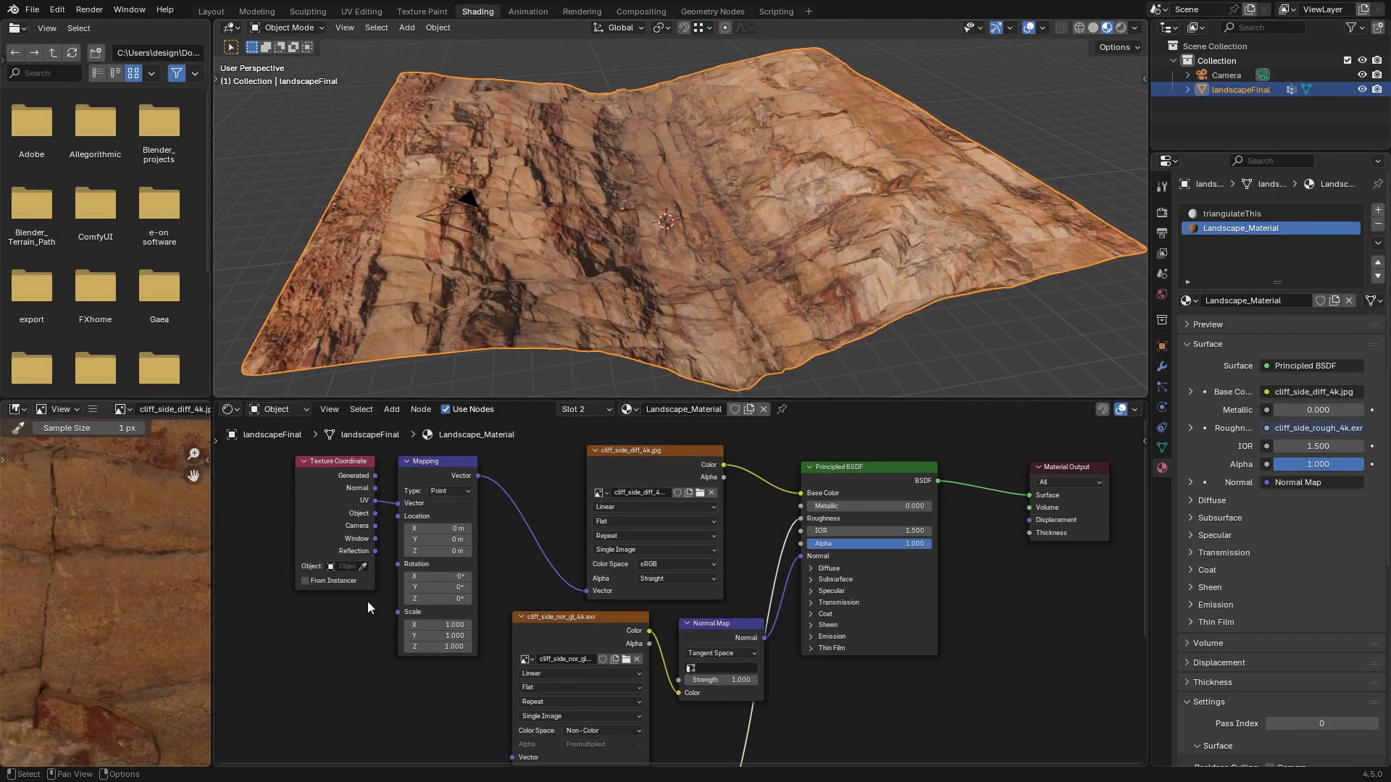
Link the Mapping node's Vector output to the Vector inputs of the cliff normal and roughness image textures
{"action": "left_click_drag", "start_coordinate": [450, 626], "coordinate": [527, 645]}
{"action": "middle_click_drag", "start_coordinate": [487, 593], "coordinate": [482, 559]}
{"action": "left_click_drag", "start_coordinate": [473, 442], "coordinate": [509, 721]}
{"action": "left_click", "coordinate": [512, 540]}
{"action": "middle_click_drag", "start_coordinate": [476, 577], "coordinate": [449, 545]}
{"action": "scroll", "coordinate": [451, 541], "scroll_direction": "down", "scroll_amount": 3}
{"action": "left_click_drag", "start_coordinate": [498, 449], "coordinate": [577, 707]}
{"action": "middle_click_drag", "start_coordinate": [533, 500], "coordinate": [585, 694]}
{"action": "scroll", "coordinate": [565, 637], "scroll_direction": "up", "scroll_amount": 3}
Set the cliff Mapping node's scale to 2.310 on X, Y and Z, checking the texture size on the terrain
{"action": "left_click_drag", "start_coordinate": [476, 668], "coordinate": [511, 691]}
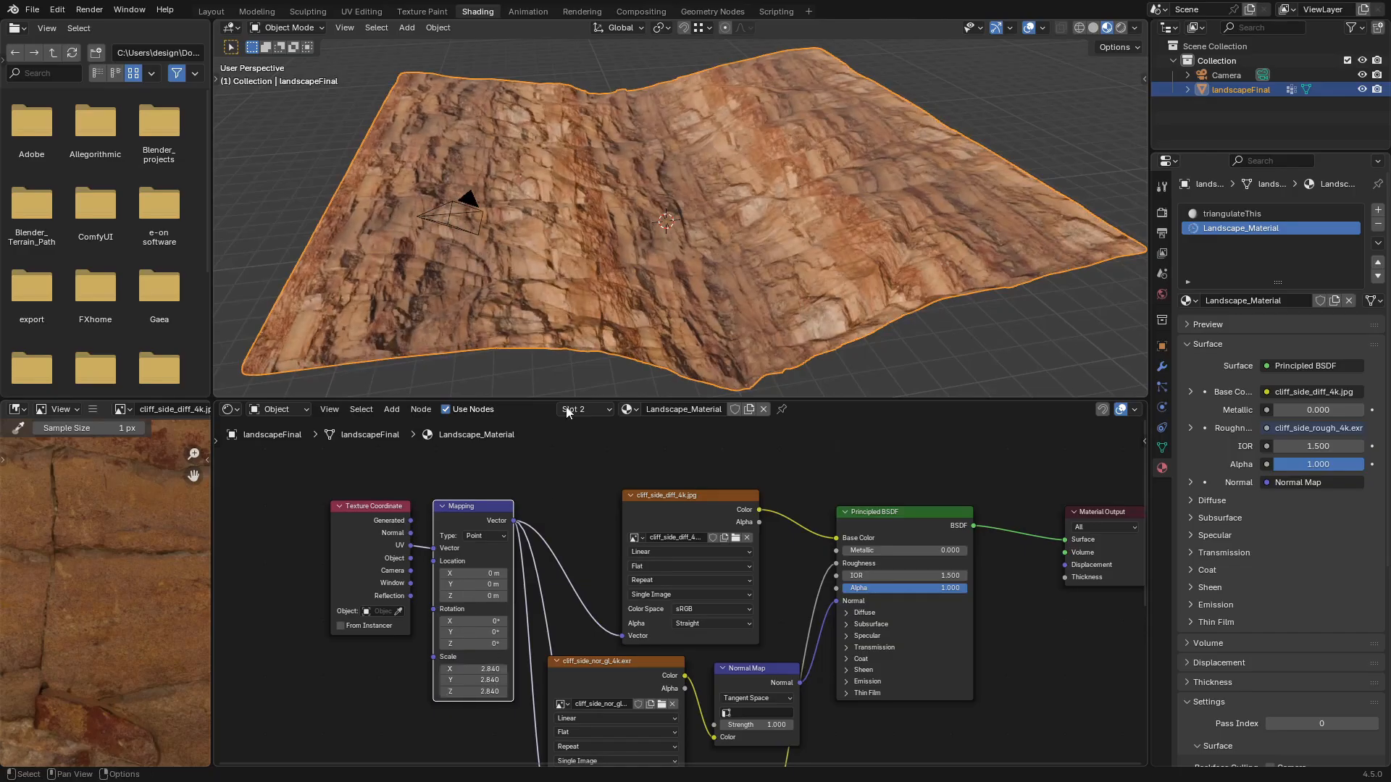
{"action": "scroll", "coordinate": [644, 333], "scroll_direction": "up", "scroll_amount": 4}
{"action": "mouse_move", "coordinate": [646, 341]}
{"action": "middle_mouse_down"}
{"action": "mouse_move", "coordinate": [674, 307]}
{"action": "mouse_move", "coordinate": [729, 329]}
{"action": "mouse_move", "coordinate": [641, 326]}
{"action": "middle_mouse_up"}
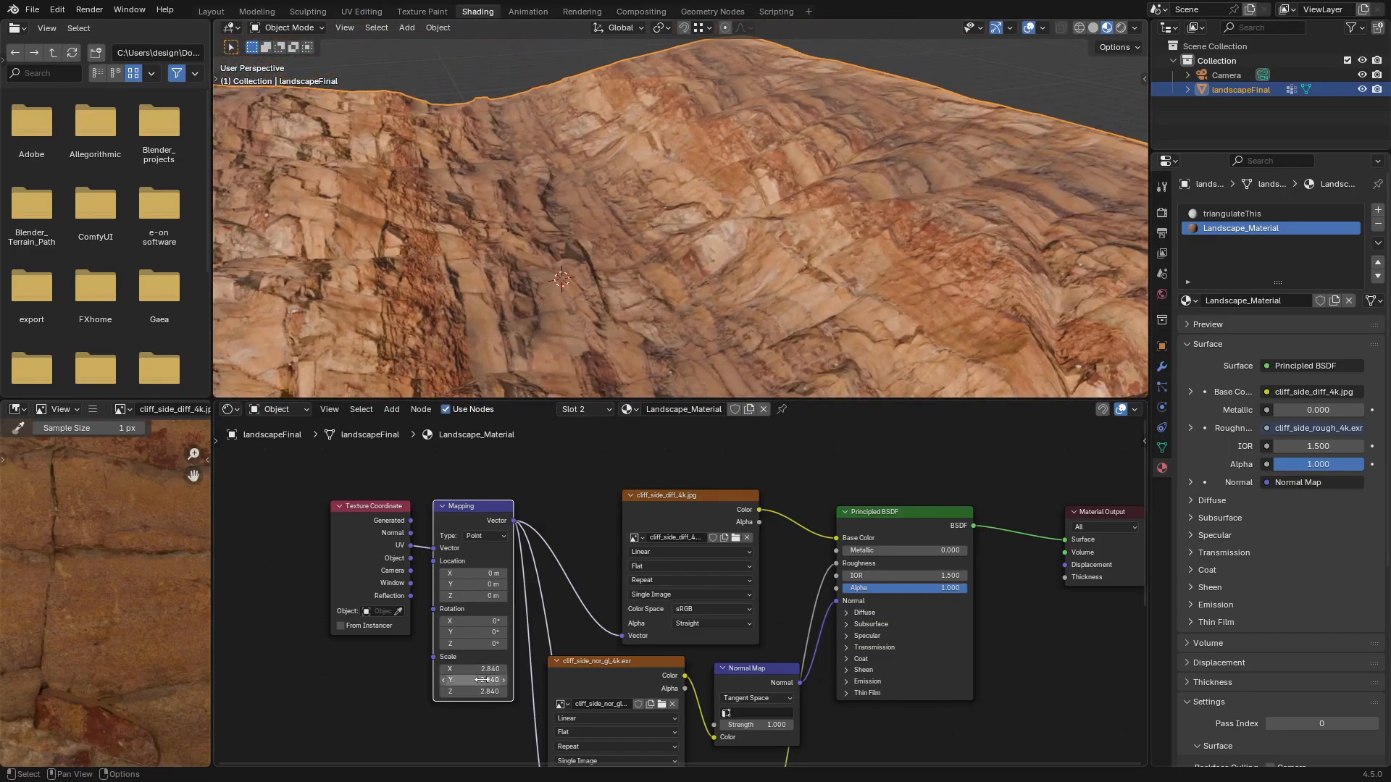
{"action": "left_click_drag", "start_coordinate": [476, 691], "coordinate": [423, 691]}
{"action": "scroll", "coordinate": [641, 301], "scroll_direction": "down", "scroll_amount": 4}
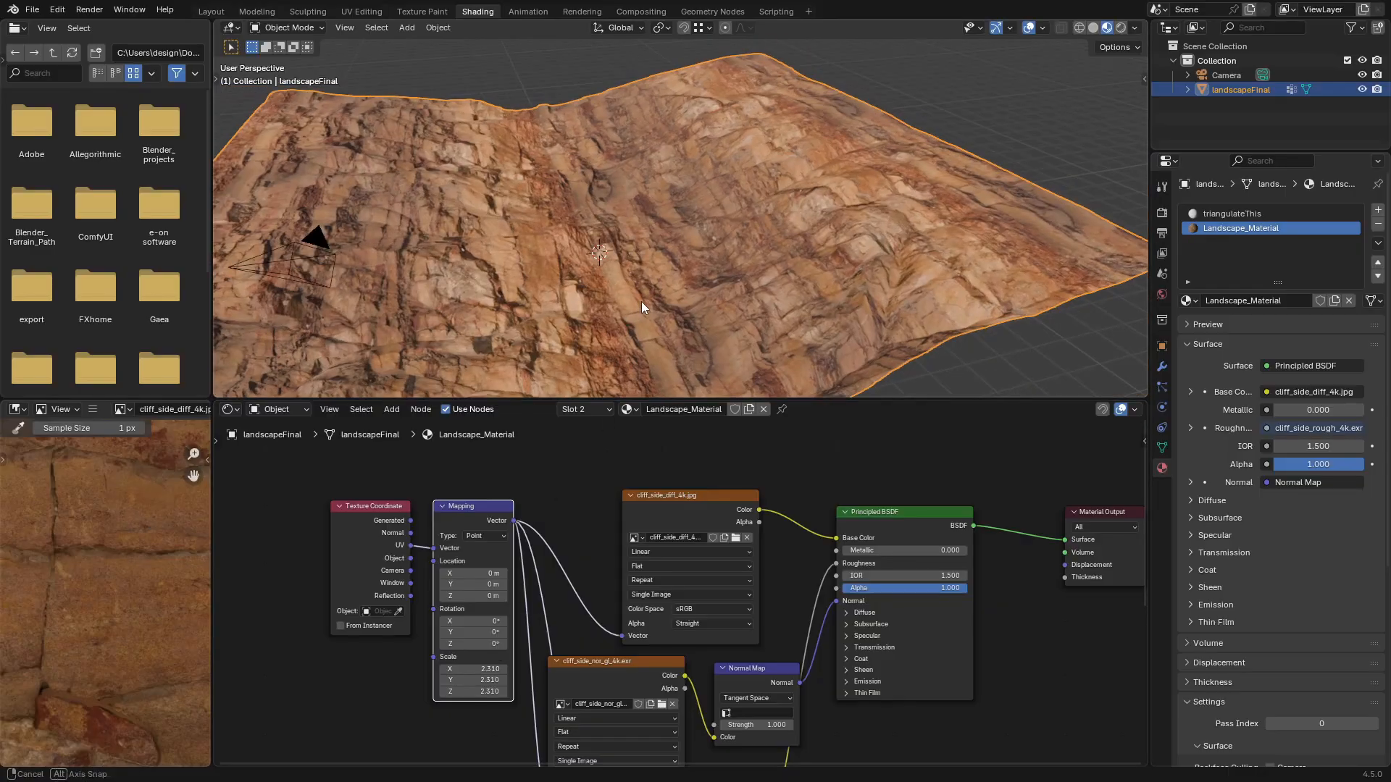
{"action": "middle_click_drag", "start_coordinate": [641, 301], "coordinate": [670, 187], "text": "shift"}
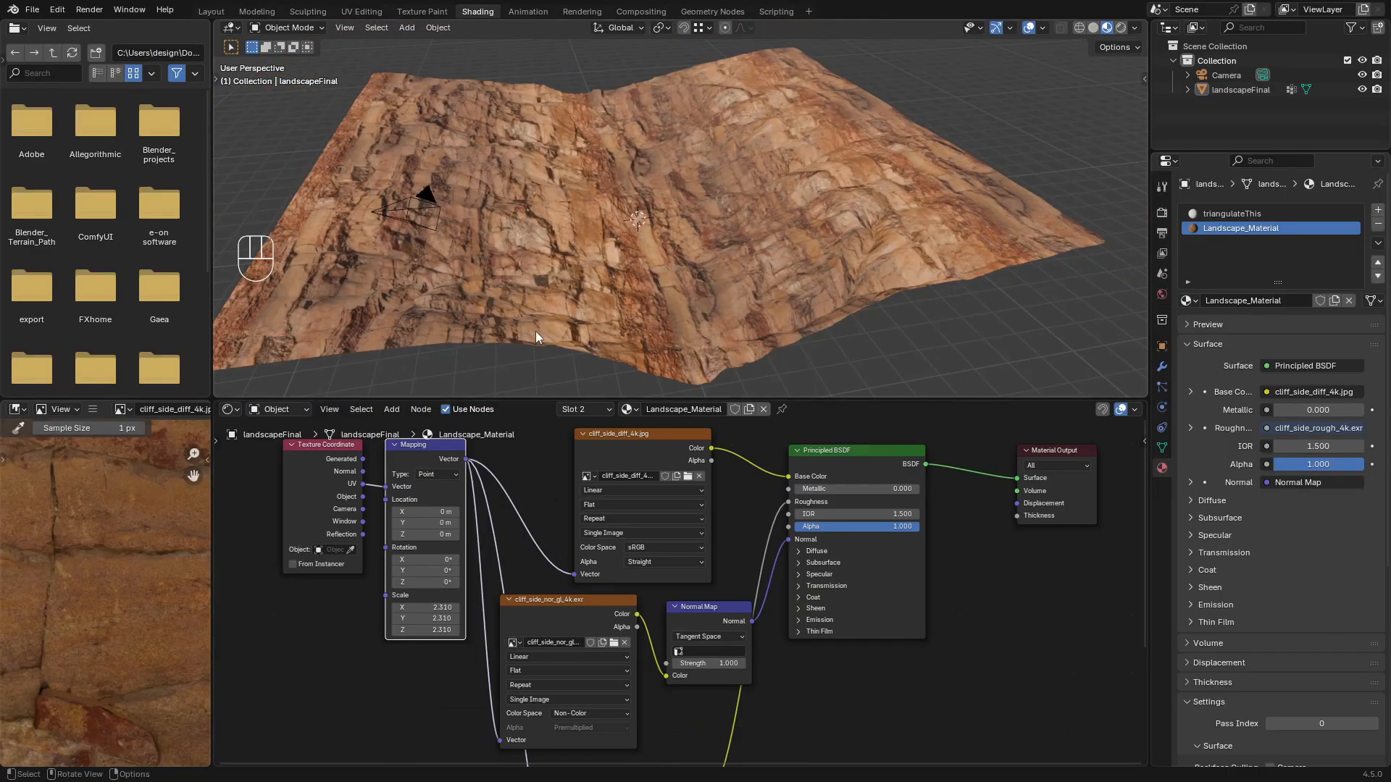
Open the shader editor in a separate window and enclose all material nodes except Material Output in a frame
{"action": "right_click", "coordinate": [898, 409]}
{"action": "left_click", "coordinate": [880, 408]}
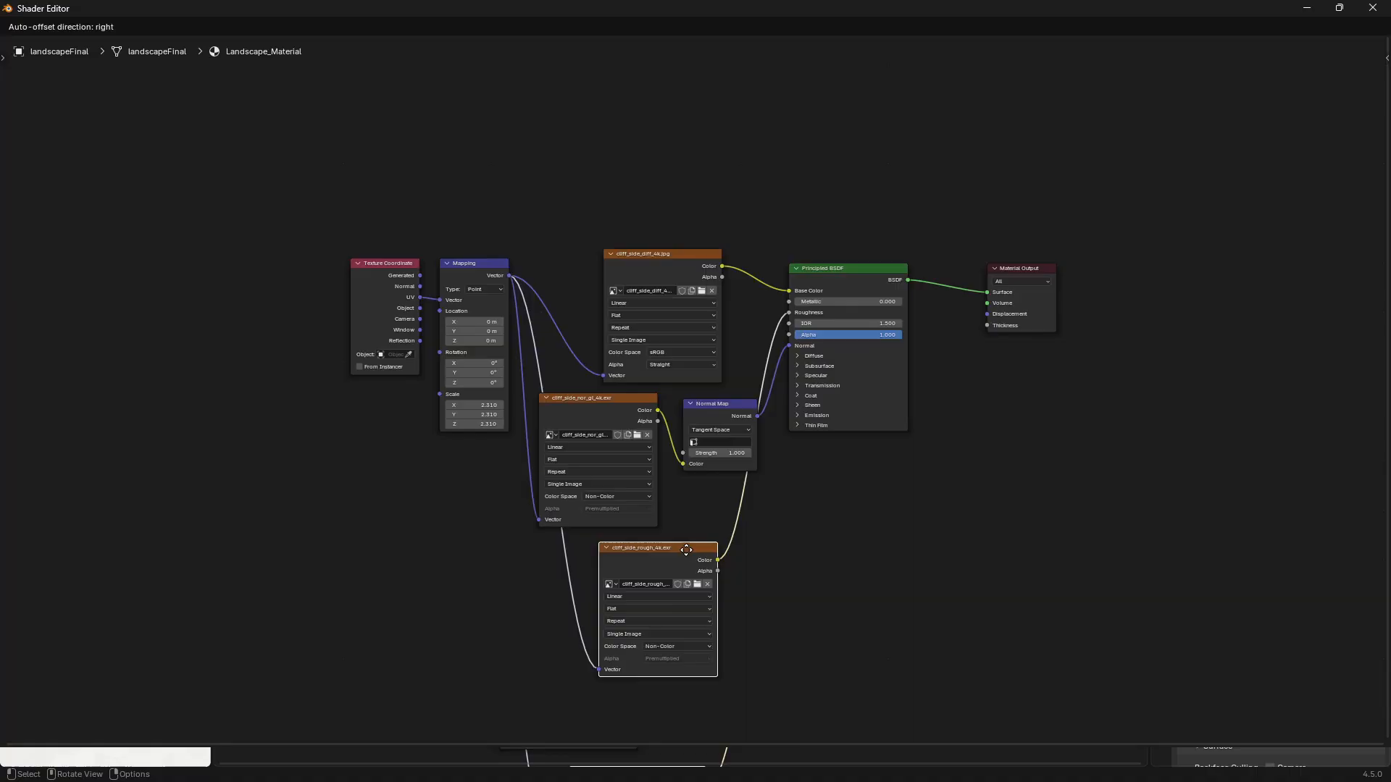
{"action": "left_click_drag", "start_coordinate": [686, 550], "coordinate": [686, 549]}
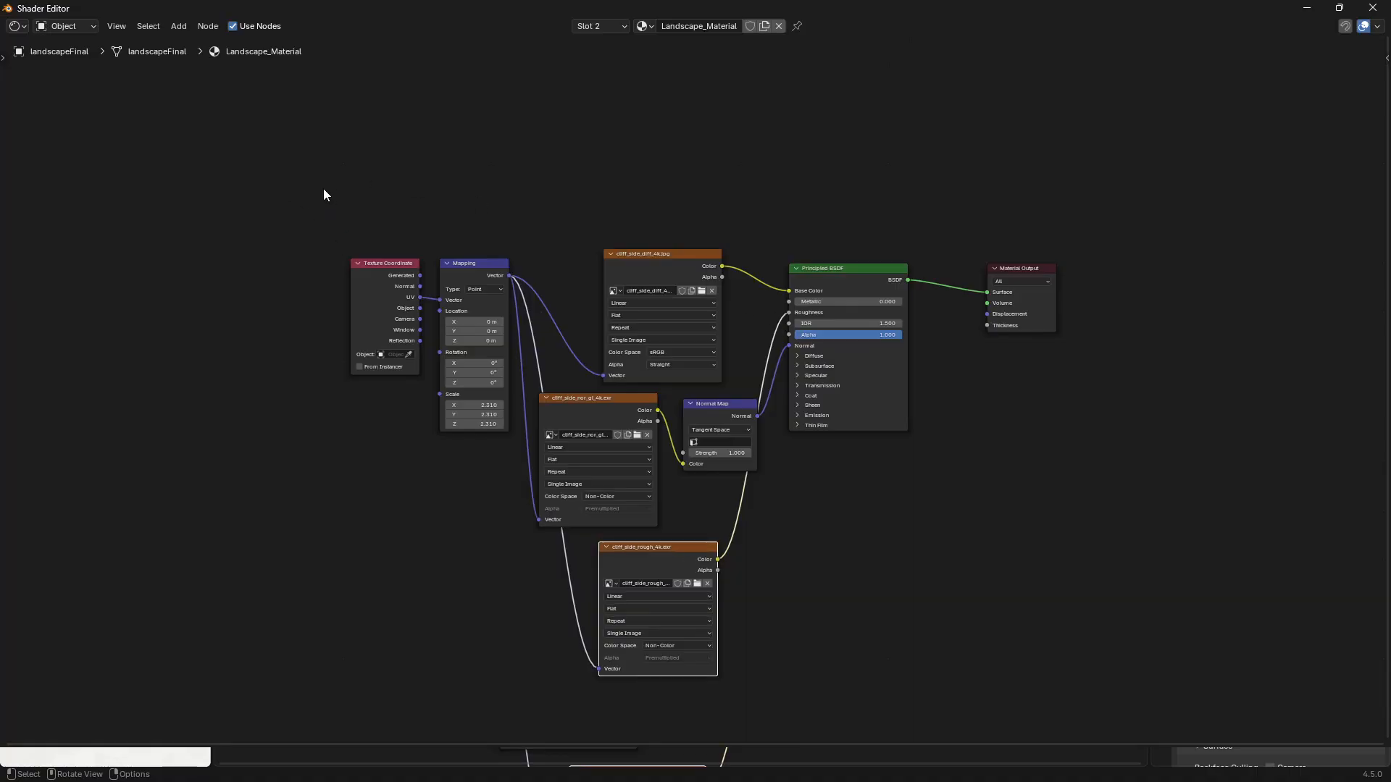
{"action": "left_click_drag", "start_coordinate": [323, 194], "coordinate": [924, 691]}
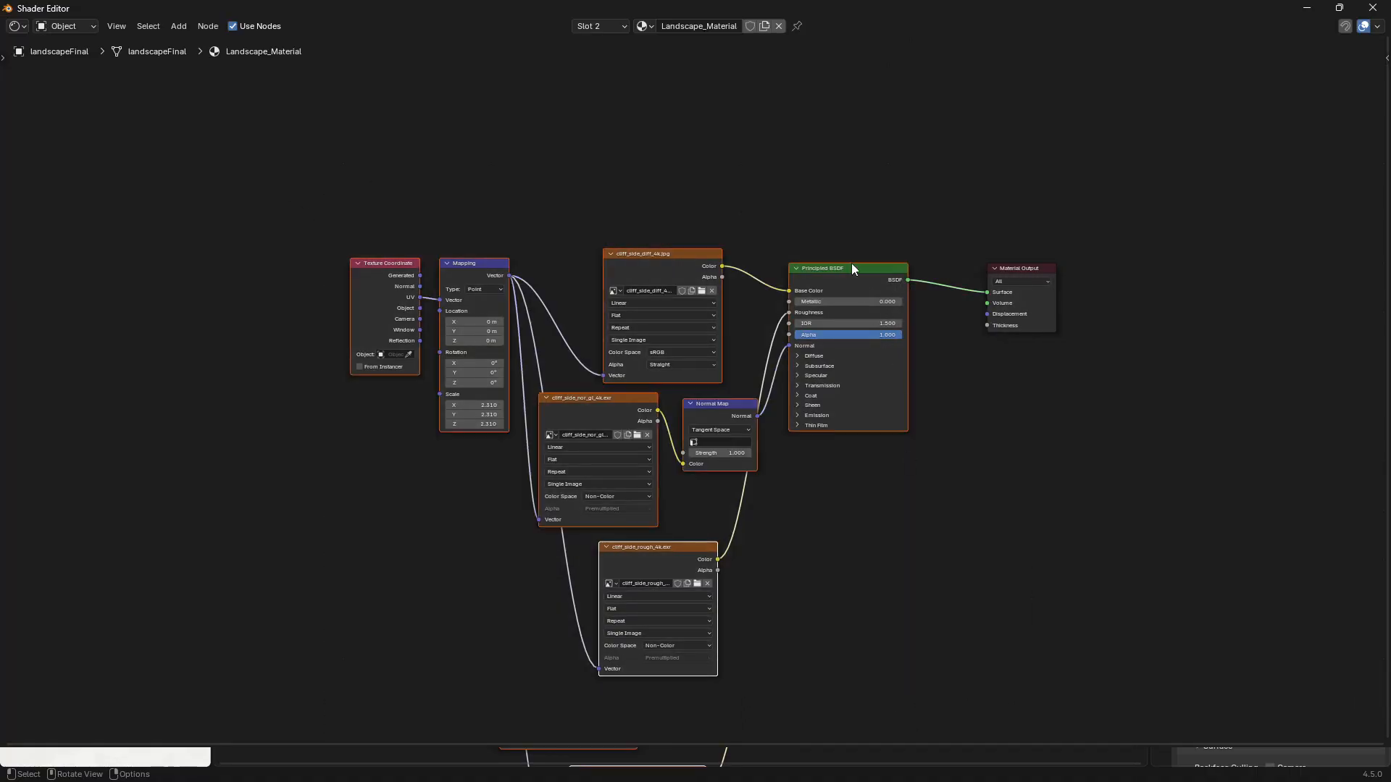
{"action": "key", "text": "ctrl+j"}
Label the new node frame "cliff texture" and set its label size to 64
{"action": "key", "text": "n"}
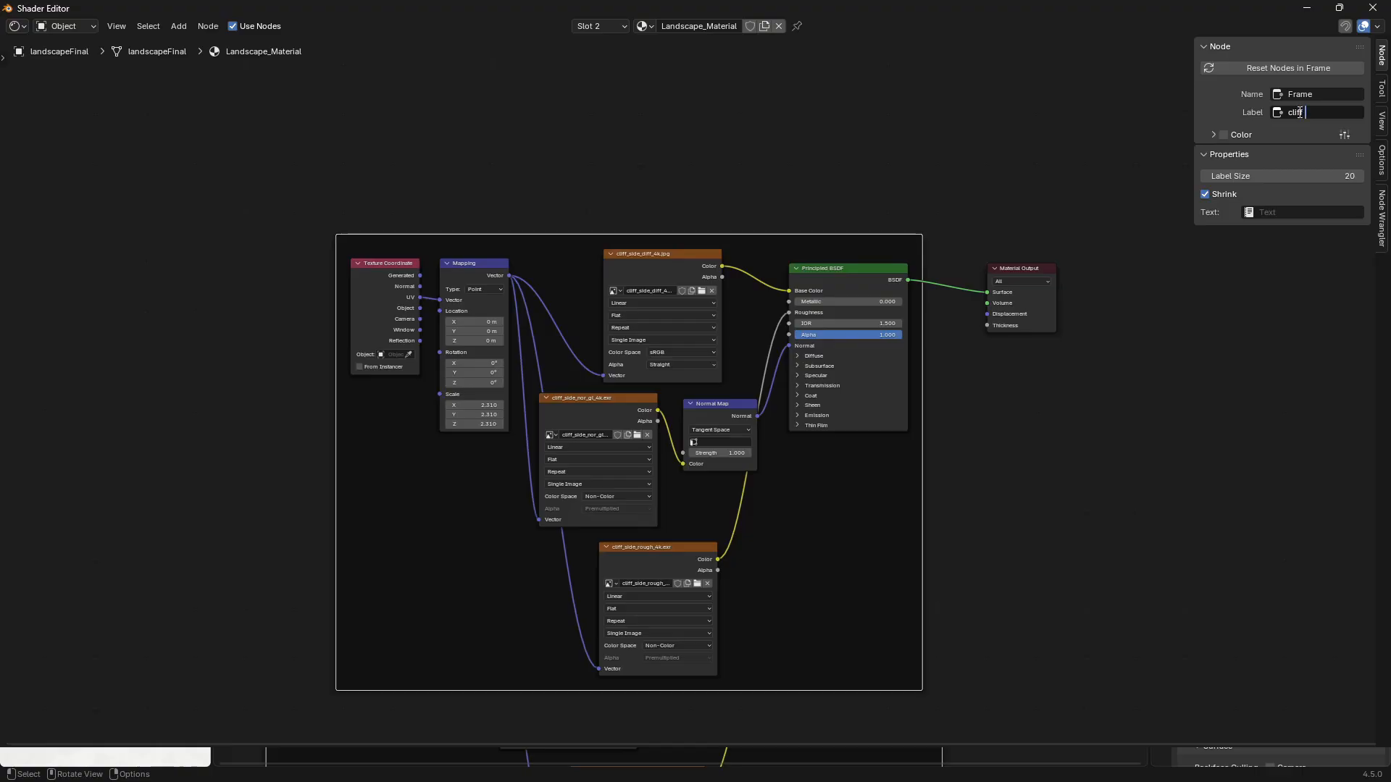
{"action": "left_click", "coordinate": [1300, 112]}
{"action": "type", "text": "cliff texture"}
{"action": "key", "text": "Return"}
{"action": "left_click_drag", "start_coordinate": [1294, 176], "coordinate": [1377, 176]}
{"action": "left_click", "coordinate": [819, 127]}
Detach the Material Output node from the Principled BSDF and move it far to the right of the cliff frame
{"action": "left_click", "coordinate": [1049, 275]}
{"action": "scroll", "coordinate": [927, 314], "scroll_direction": "down", "scroll_amount": 2}
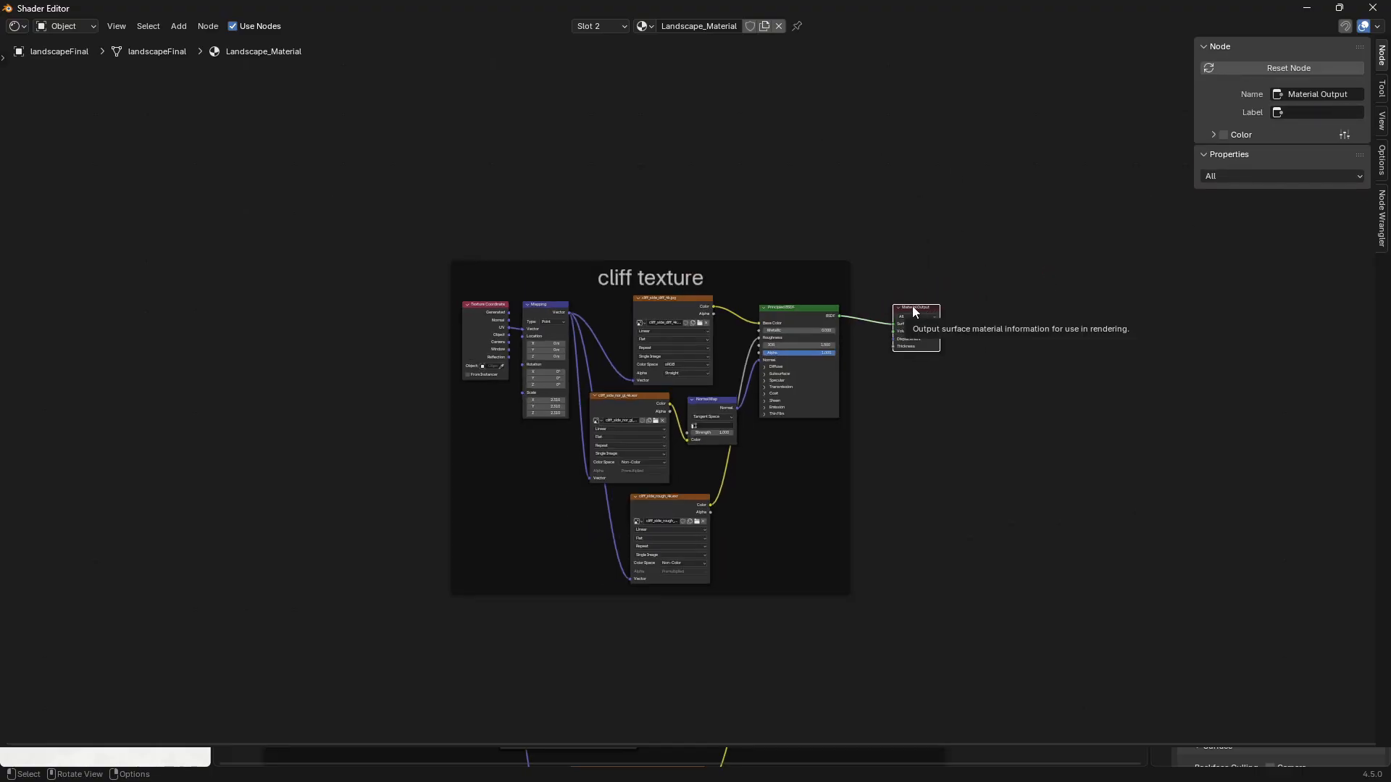
{"action": "left_click_drag", "start_coordinate": [916, 310], "coordinate": [1240, 306]}
{"action": "scroll", "coordinate": [630, 313], "scroll_direction": "down", "scroll_amount": 2}
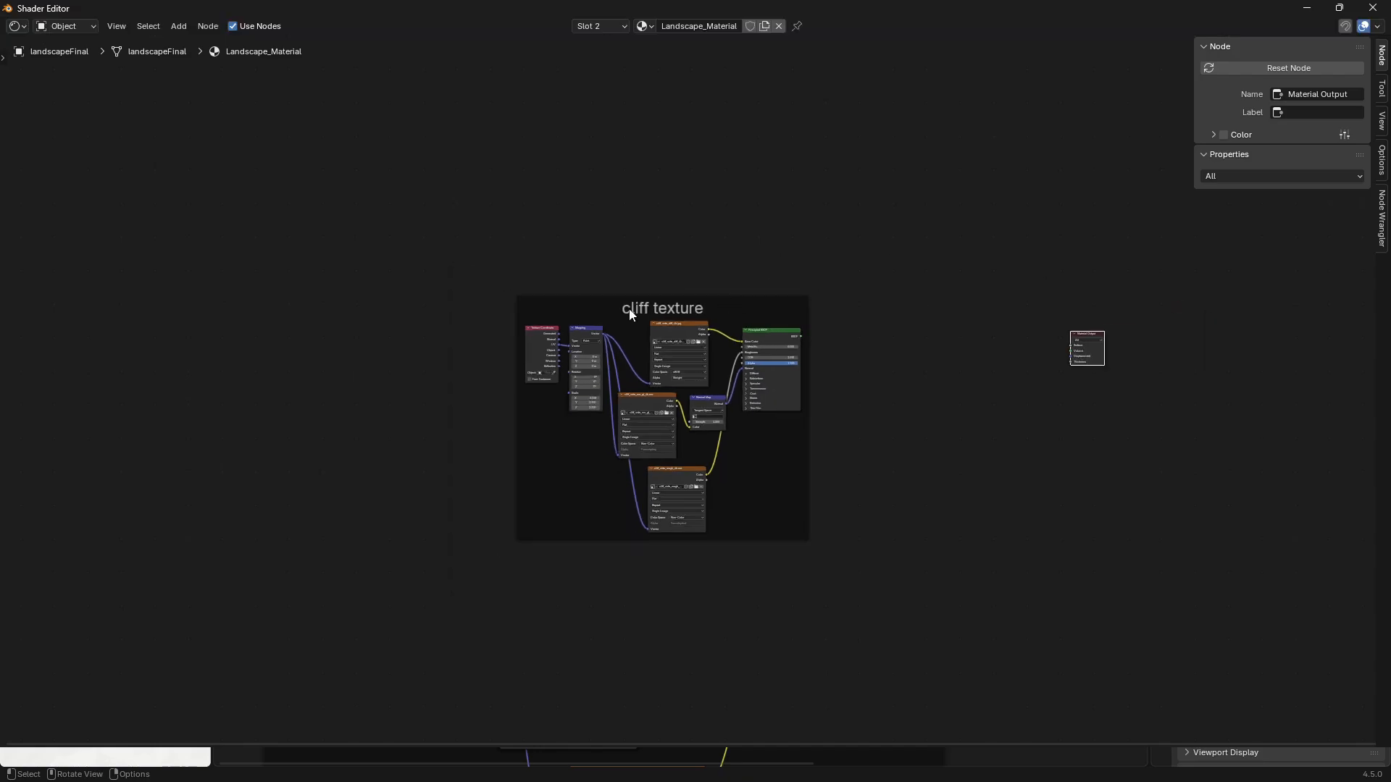
Duplicate the cliff texture frame with its nodes, place the copy below the original and label it "snow texture"
{"action": "left_click_drag", "start_coordinate": [598, 297], "coordinate": [437, 105]}
{"action": "key", "text": "shift+d"}
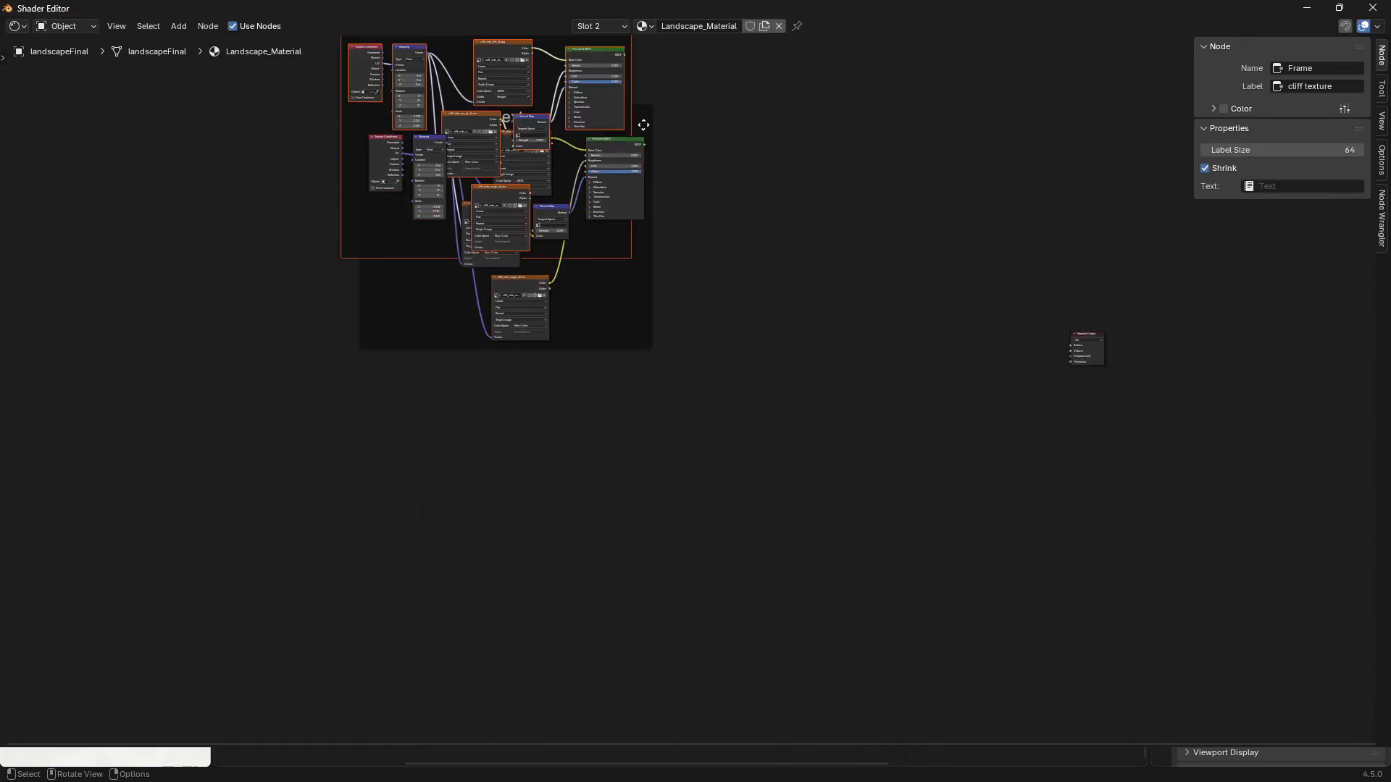
{"action": "scroll", "coordinate": [630, 145], "scroll_direction": "down", "scroll_amount": 1}
{"action": "left_click", "coordinate": [638, 437]}
{"action": "middle_click_drag", "start_coordinate": [638, 436], "coordinate": [716, 344]}
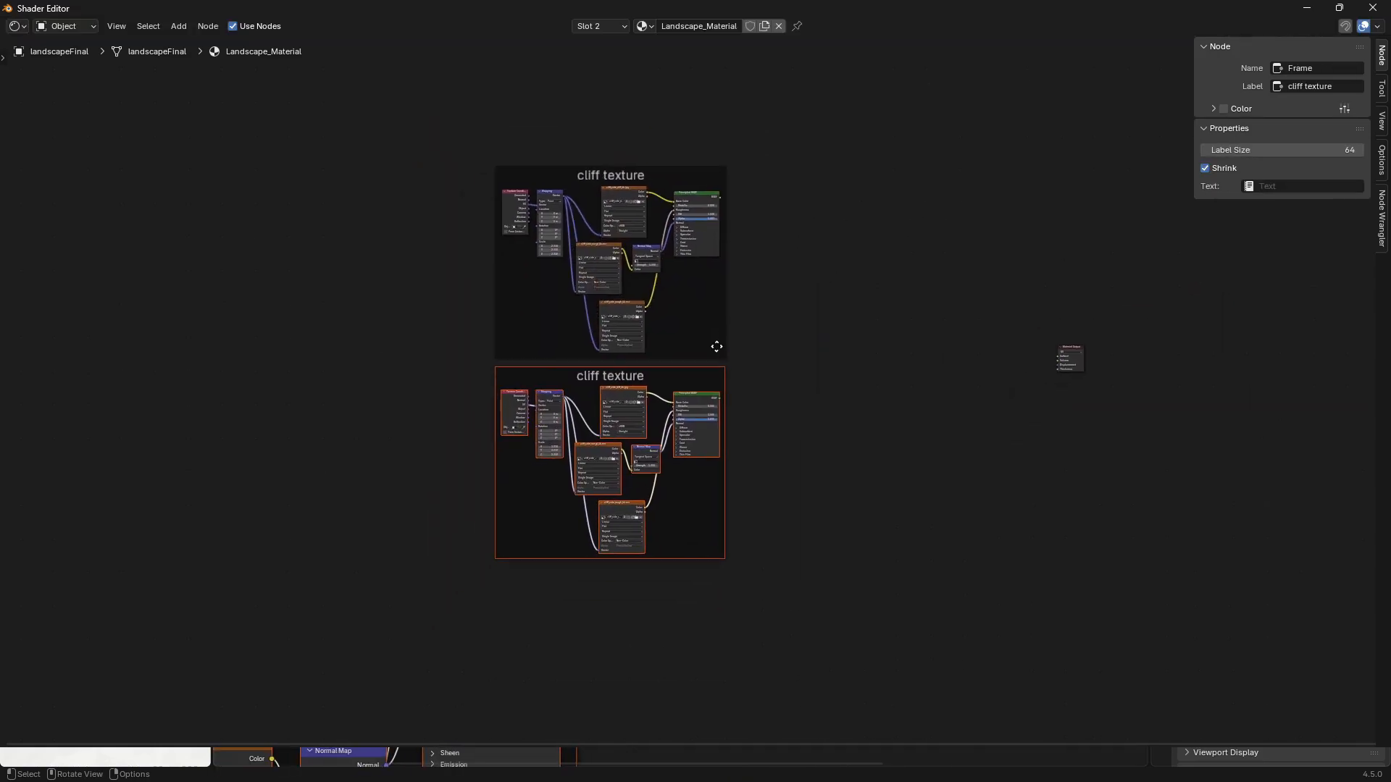
{"action": "scroll", "coordinate": [638, 384], "scroll_direction": "up", "scroll_amount": 1}
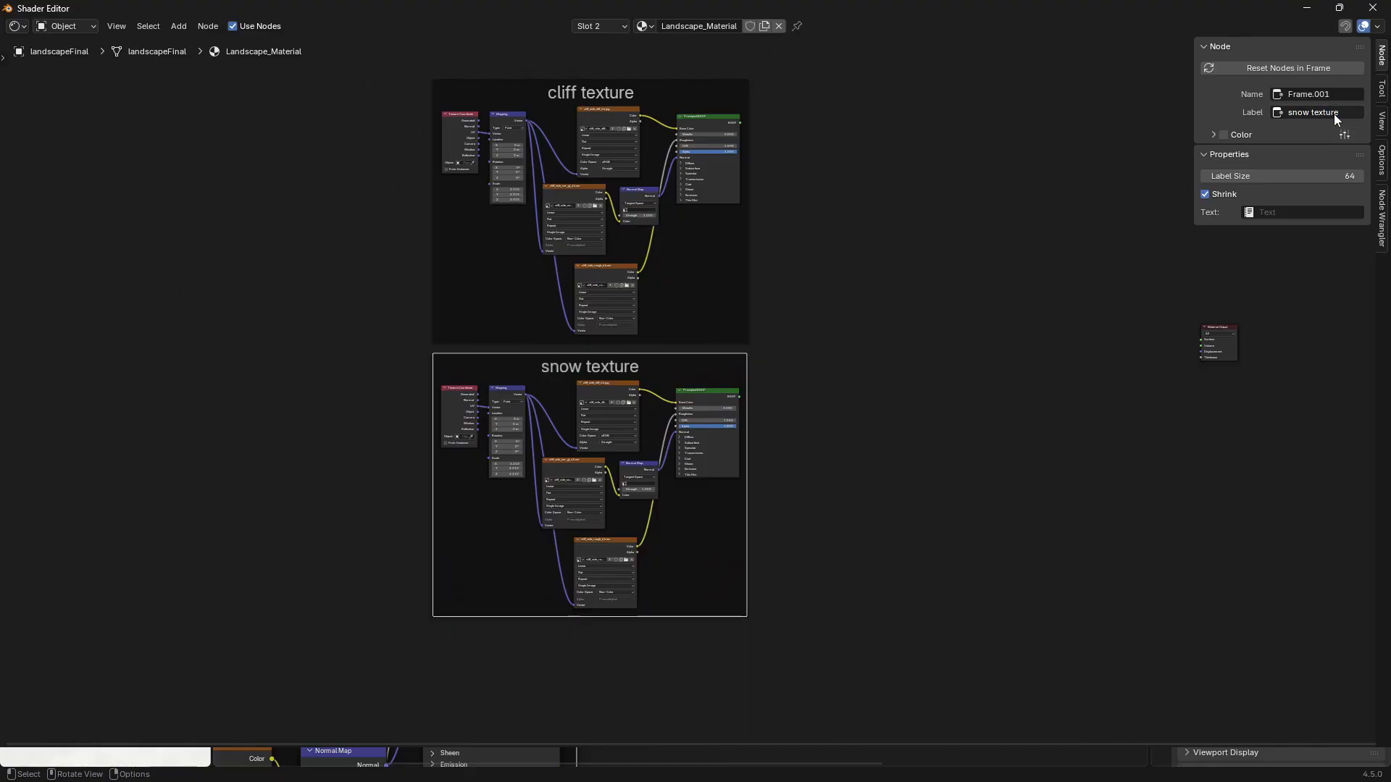
Load snow_field_aerial_col_4k.jpg into the base color image texture of the snow texture frame
{"action": "scroll", "coordinate": [524, 384], "scroll_direction": "up", "scroll_amount": 3}
{"action": "middle_click_drag", "start_coordinate": [525, 384], "coordinate": [665, 322]}
{"action": "left_click", "coordinate": [665, 322]}
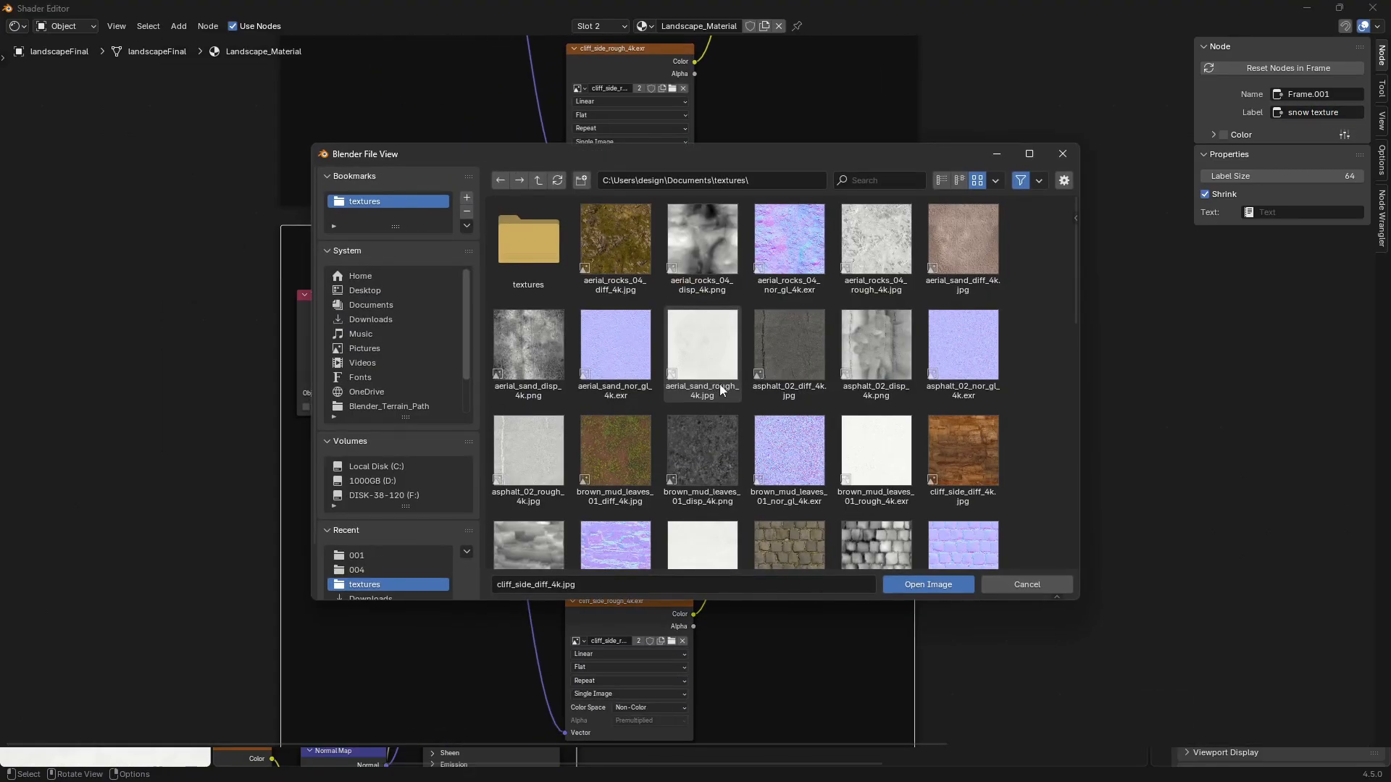
{"action": "scroll", "coordinate": [721, 391], "scroll_direction": "down", "scroll_amount": 3}
{"action": "double_click", "coordinate": [955, 395]}
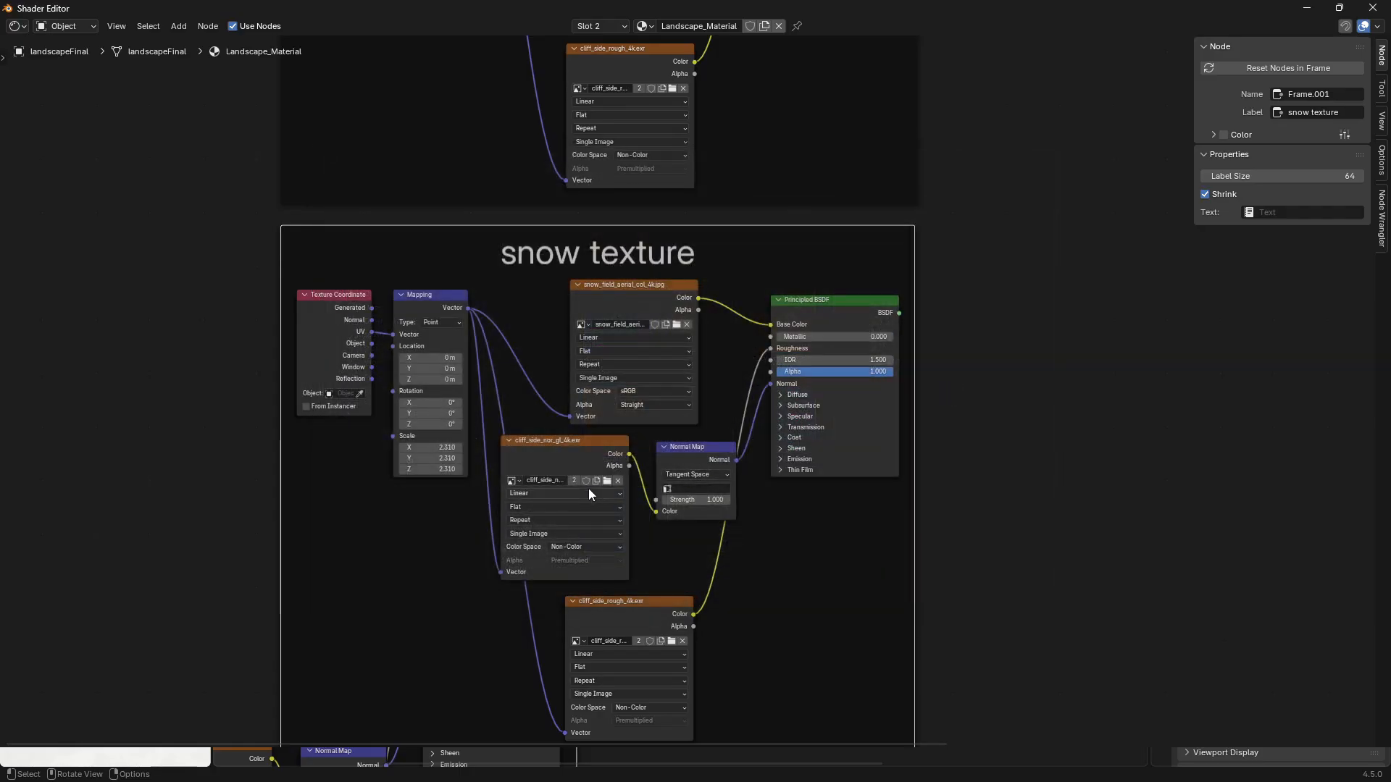
Load snow_field_aerial_nor_gl_4k.exr as the snow frame's normal image and snow_field_aerial_rough_4k.jpg as its roughness image
{"action": "left_click", "coordinate": [607, 481]}
{"action": "scroll", "coordinate": [739, 453], "scroll_direction": "down", "scroll_amount": 6}
{"action": "double_click", "coordinate": [589, 498]}
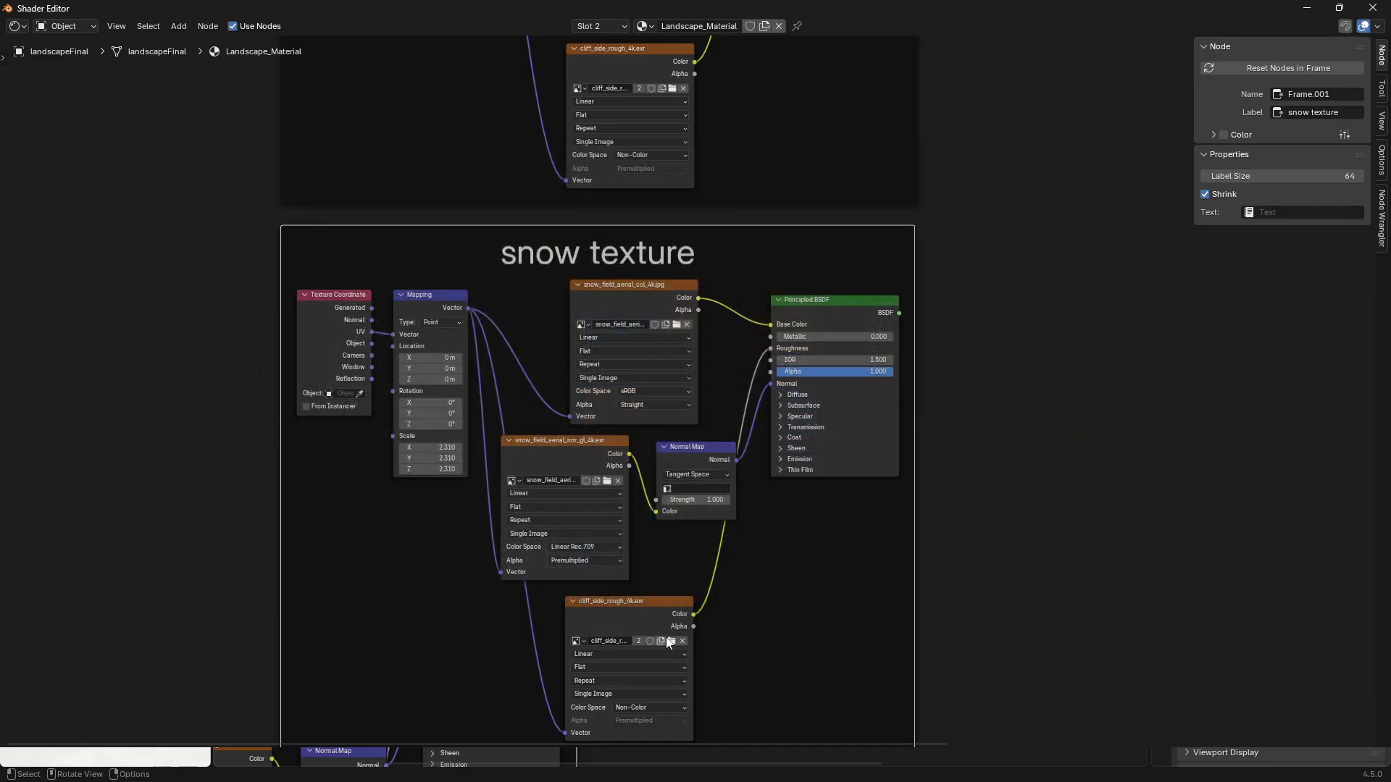
{"action": "left_click", "coordinate": [671, 641]}
{"action": "scroll", "coordinate": [730, 507], "scroll_direction": "down", "scroll_amount": 3}
{"action": "double_click", "coordinate": [881, 489]}
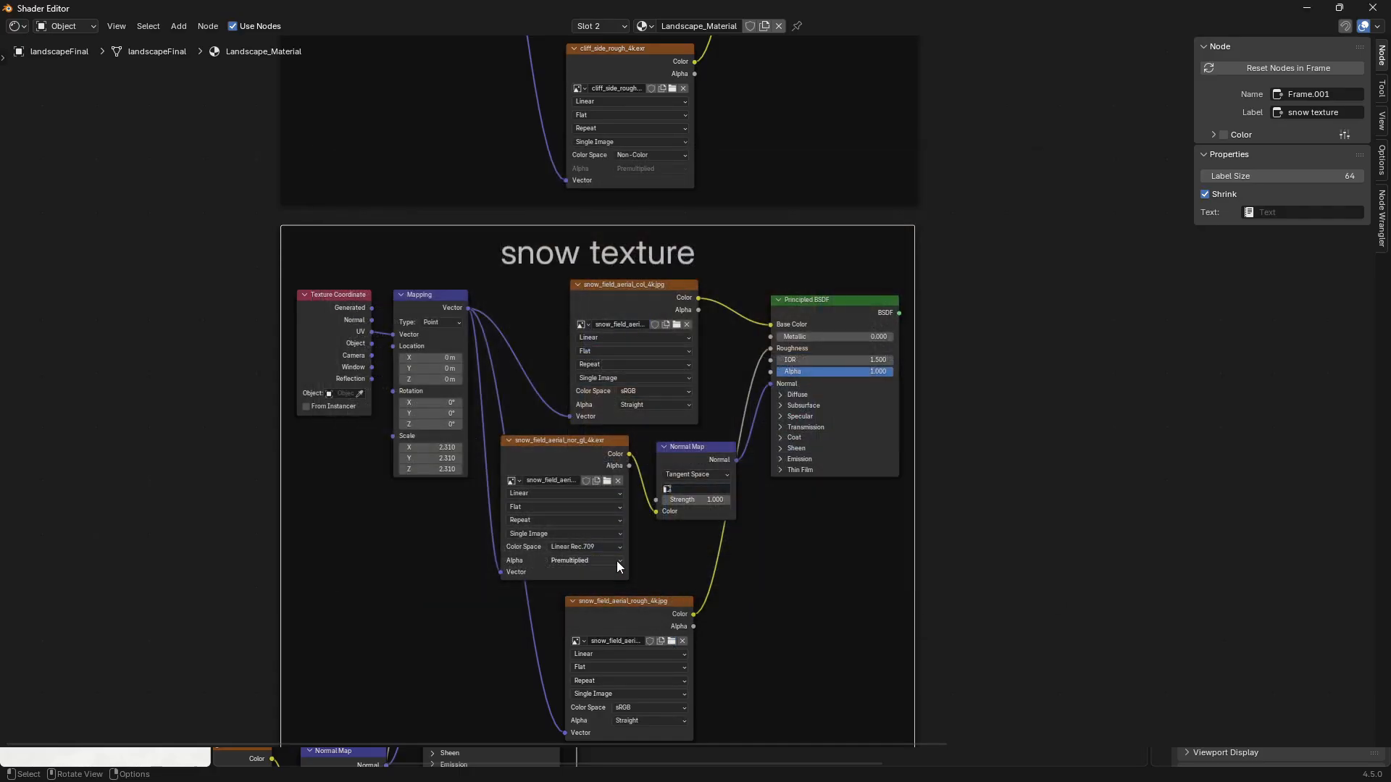
Set the color space of the snow normal and roughness images to Non-Color
{"action": "left_click", "coordinate": [601, 547]}
{"action": "left_click", "coordinate": [695, 631]}
{"action": "middle_click_drag", "start_coordinate": [695, 631], "coordinate": [714, 491]}
{"action": "scroll", "coordinate": [714, 491], "scroll_direction": "up", "scroll_amount": 2}
{"action": "left_click", "coordinate": [637, 612]}
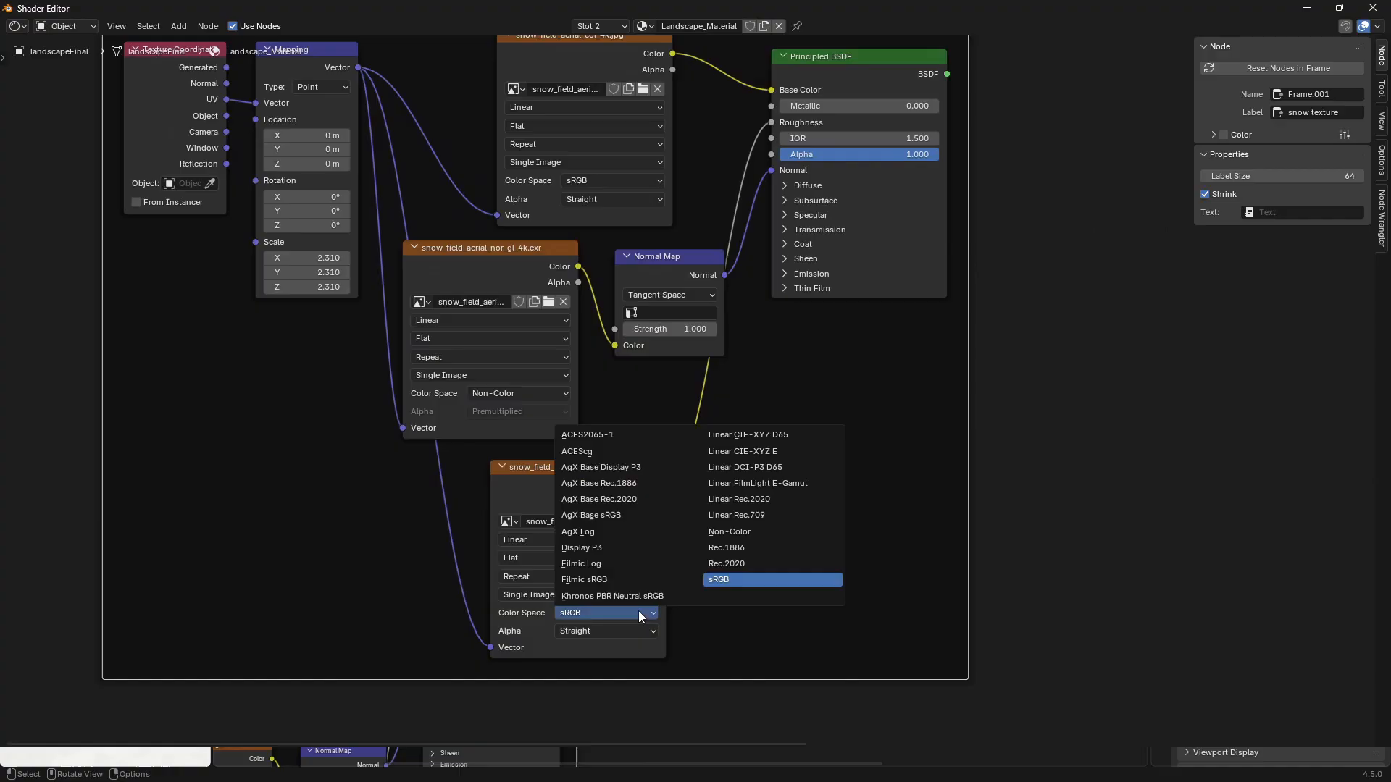
{"action": "left_click", "coordinate": [734, 536]}
Add an Image Texture node in the empty area to the right of the cliff texture frame
{"action": "scroll", "coordinate": [775, 331], "scroll_direction": "down", "scroll_amount": 5}
{"action": "middle_click_drag", "start_coordinate": [788, 228], "coordinate": [620, 534]}
{"action": "left_click", "coordinate": [685, 129]}
{"action": "middle_click_drag", "start_coordinate": [724, 171], "coordinate": [659, 239]}
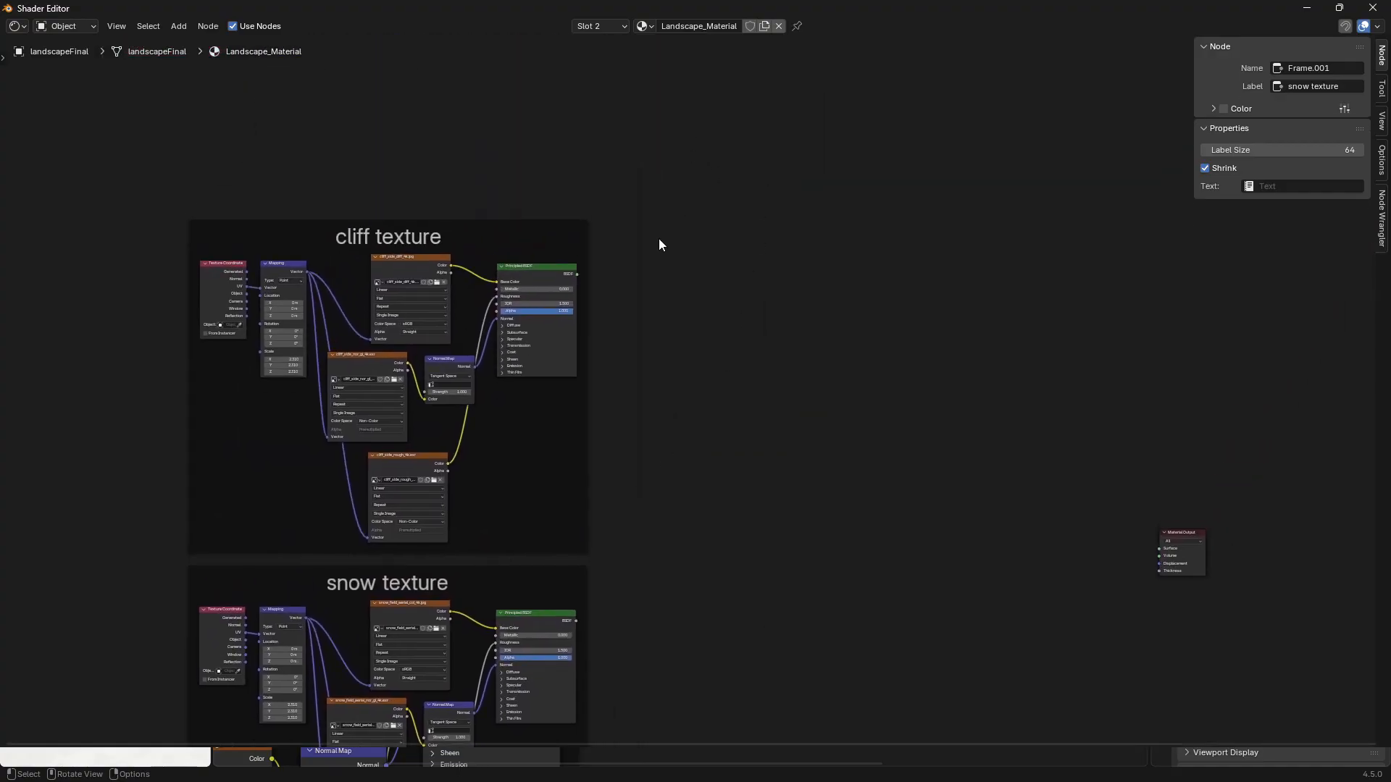
{"action": "key", "text": "shift+a"}
{"action": "type", "text": "imaf"}
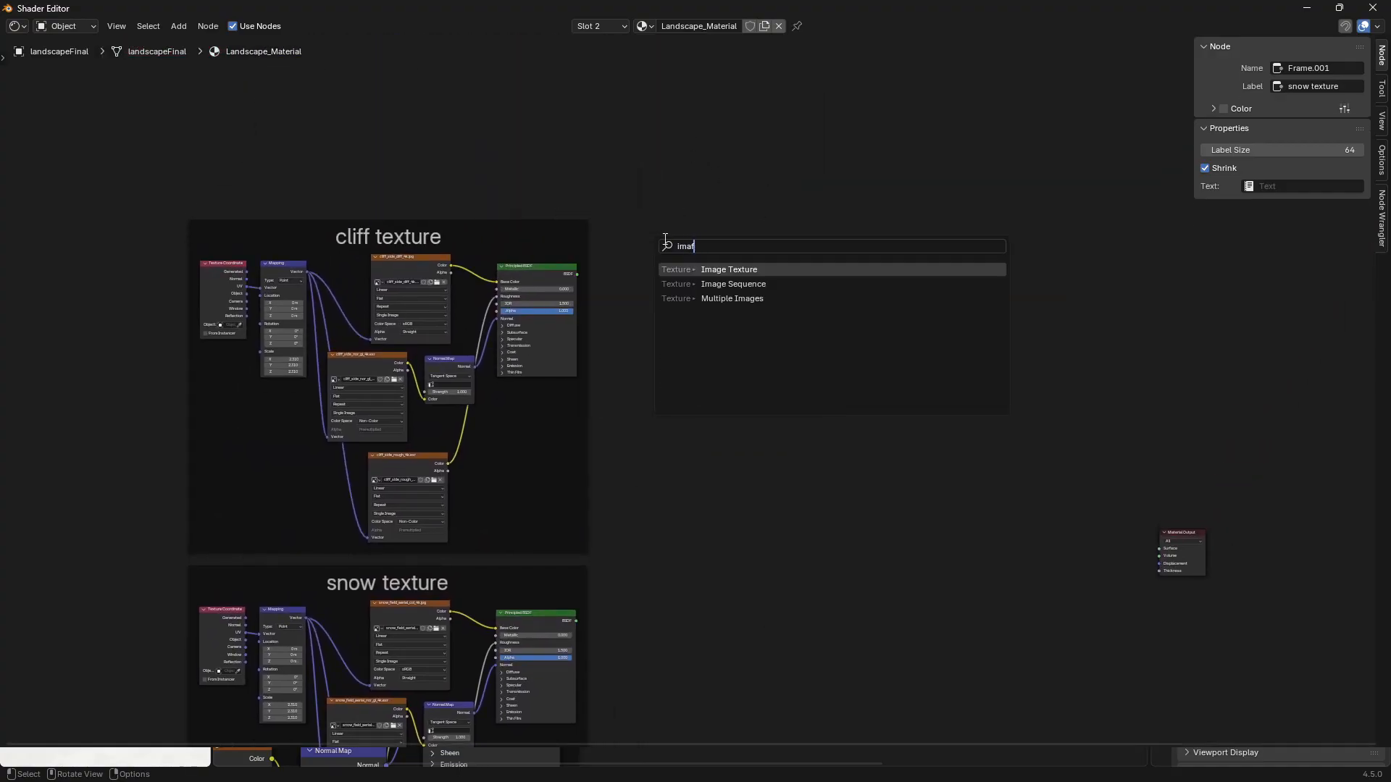
{"action": "key", "text": "Return"}
{"action": "left_click", "coordinate": [629, 223]}
Load Export.png from the mountain_3 build's 001 folder into the new image texture and set its color space to Non-Color
{"action": "scroll", "coordinate": [639, 194], "scroll_direction": "up", "scroll_amount": 4}
{"action": "middle_click_drag", "start_coordinate": [641, 190], "coordinate": [651, 334]}
{"action": "scroll", "coordinate": [651, 335], "scroll_direction": "up", "scroll_amount": 4}
{"action": "left_click", "coordinate": [688, 334]}
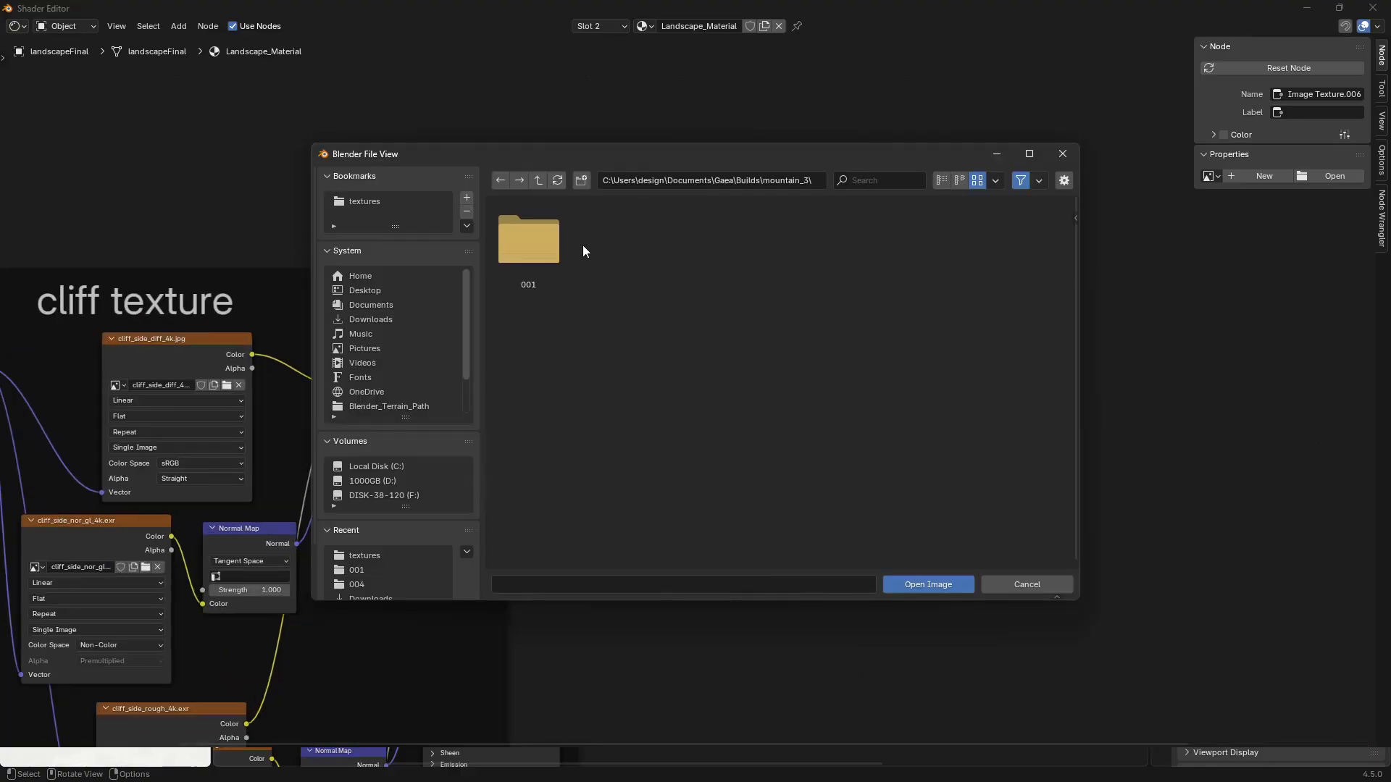
{"action": "double_click", "coordinate": [547, 253]}
{"action": "left_click", "coordinate": [547, 256]}
{"action": "double_click", "coordinate": [545, 252]}
{"action": "left_click", "coordinate": [678, 413]}
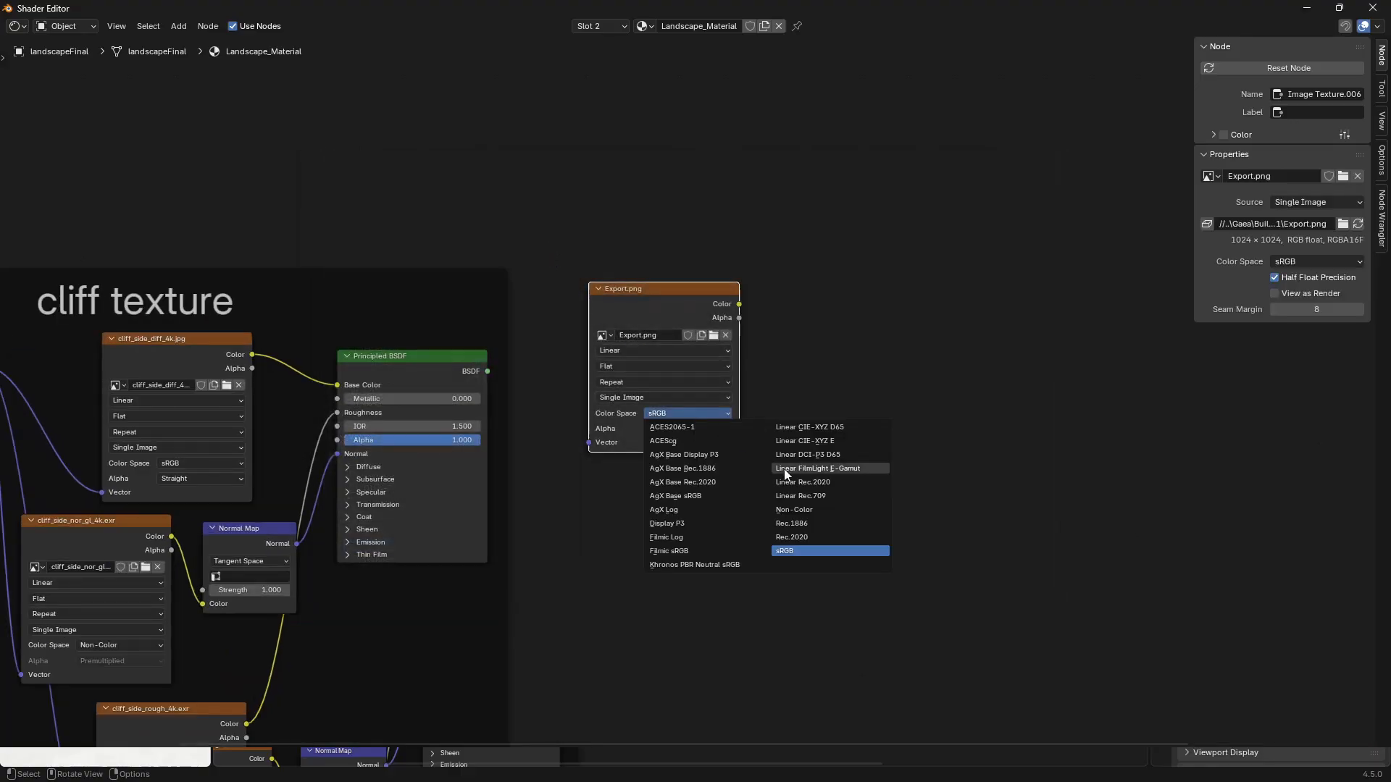
{"action": "left_click", "coordinate": [793, 508]}
Add a Color Ramp node beside the Export.png texture and link the image's Color output to its Fac input
{"action": "middle_click_drag", "start_coordinate": [815, 377], "coordinate": [739, 361]}
{"action": "key", "text": "shift+a"}
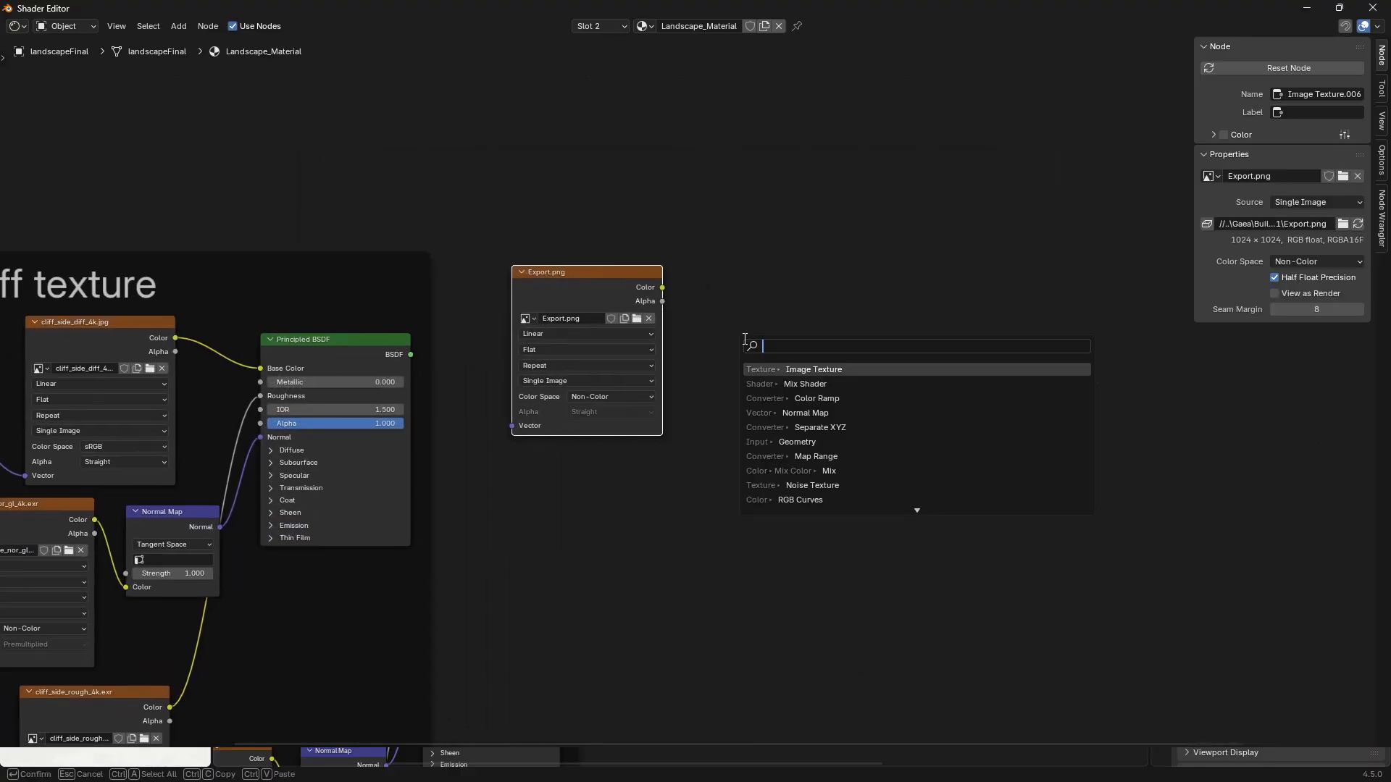
{"action": "type", "text": "color ramp"}
{"action": "key", "text": "Return"}
{"action": "left_click", "coordinate": [706, 276]}
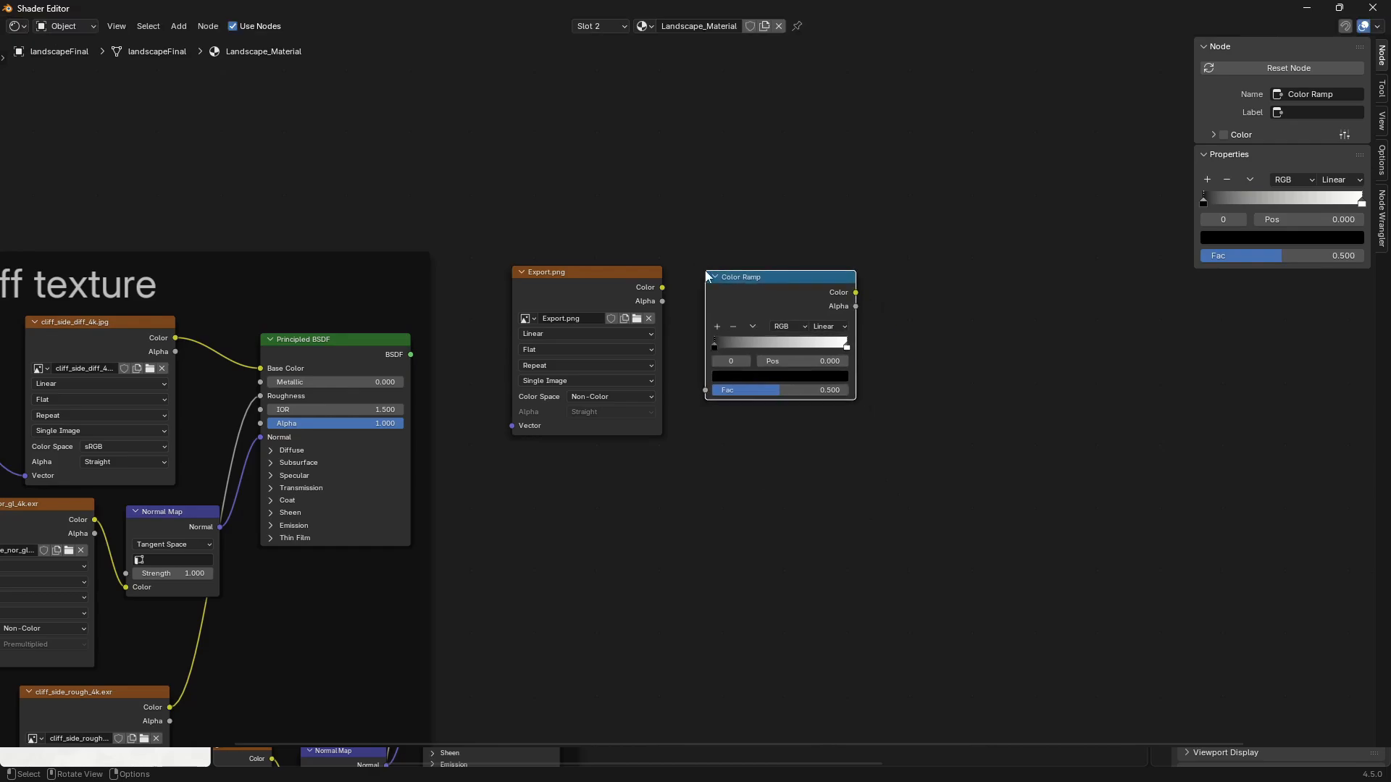
{"action": "left_click_drag", "start_coordinate": [664, 288], "coordinate": [705, 391]}
Frame the Export.png and Color Ramp nodes, label the frame "snow heightmap" with label size 64, and align it with the cliff frame
{"action": "left_click_drag", "start_coordinate": [506, 232], "coordinate": [867, 472]}
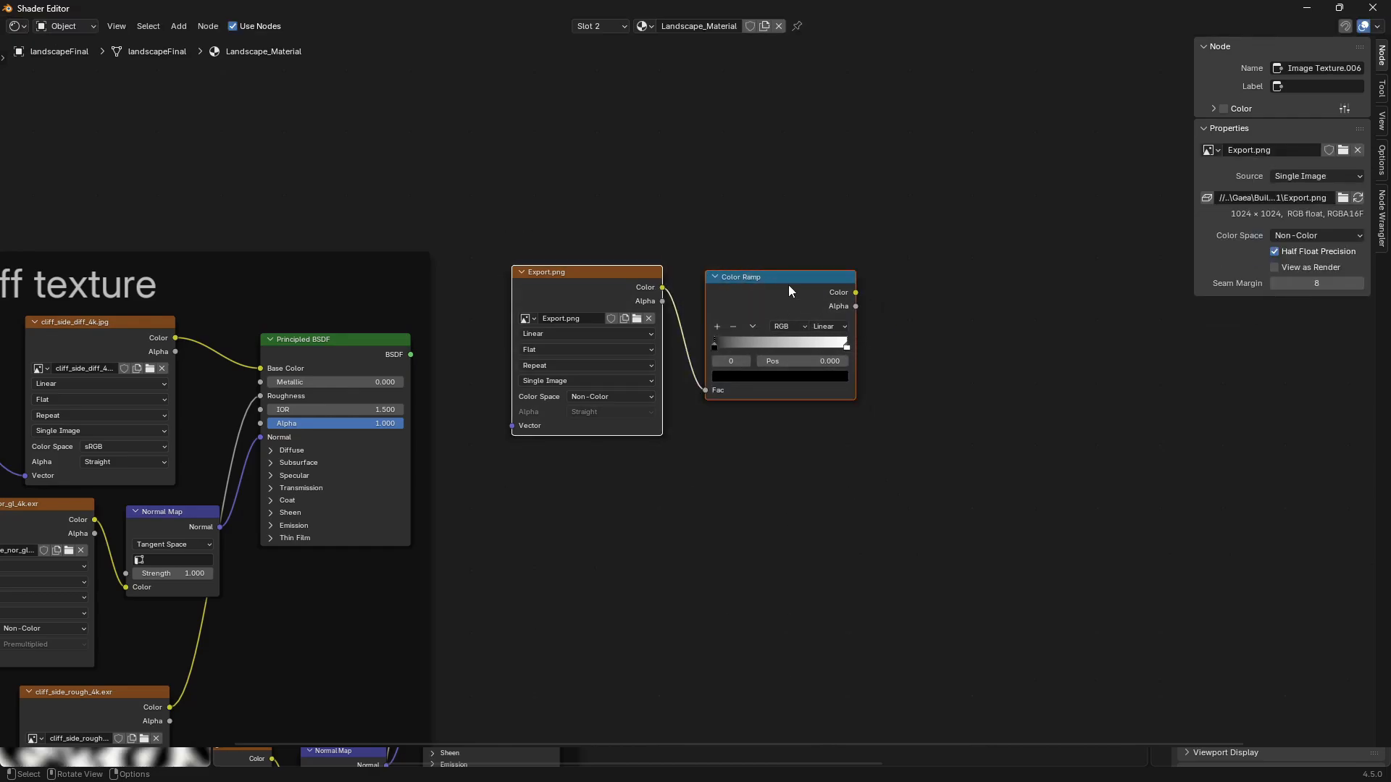
{"action": "right_click", "coordinate": [789, 277]}
{"action": "left_click", "coordinate": [789, 275]}
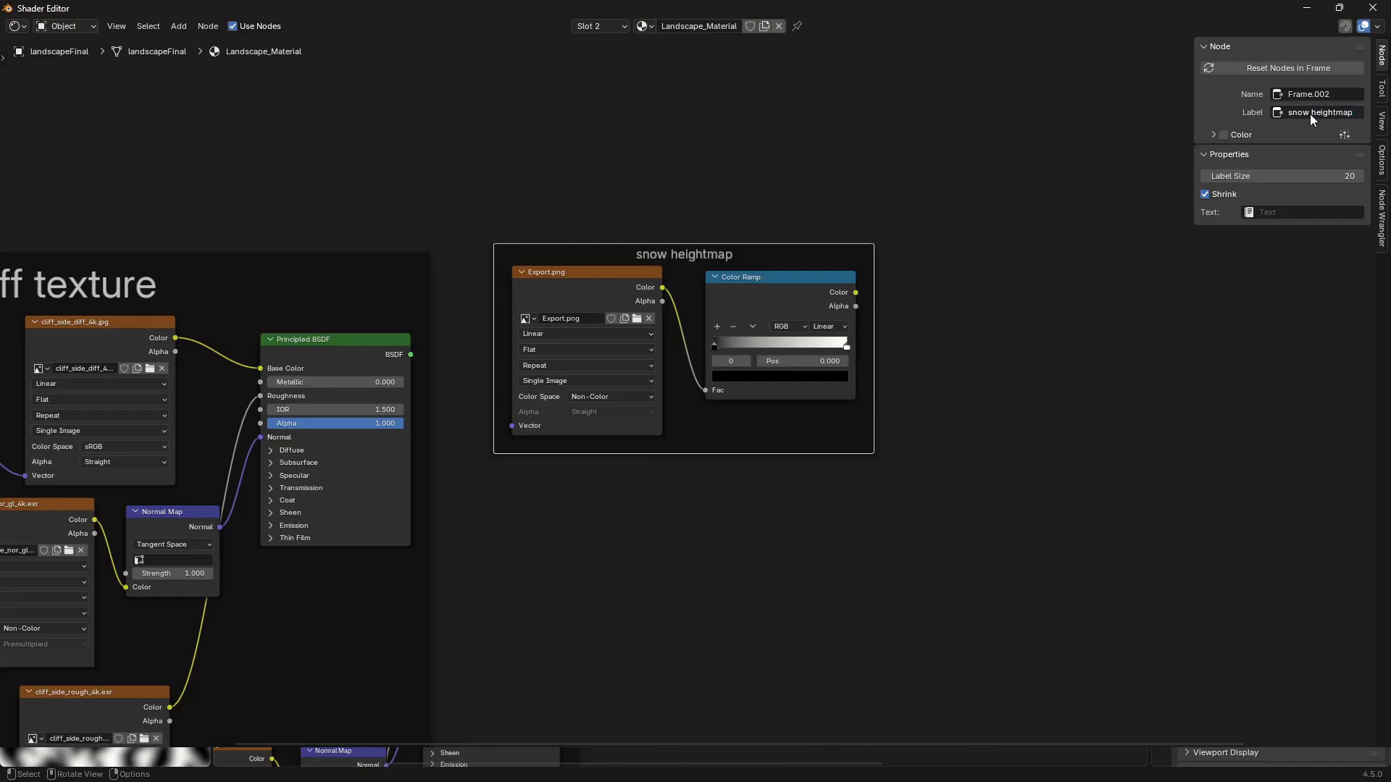
{"action": "left_click_drag", "start_coordinate": [1282, 172], "coordinate": [1358, 173]}
{"action": "scroll", "coordinate": [636, 316], "scroll_direction": "down", "scroll_amount": 3}
{"action": "left_click", "coordinate": [642, 238]}
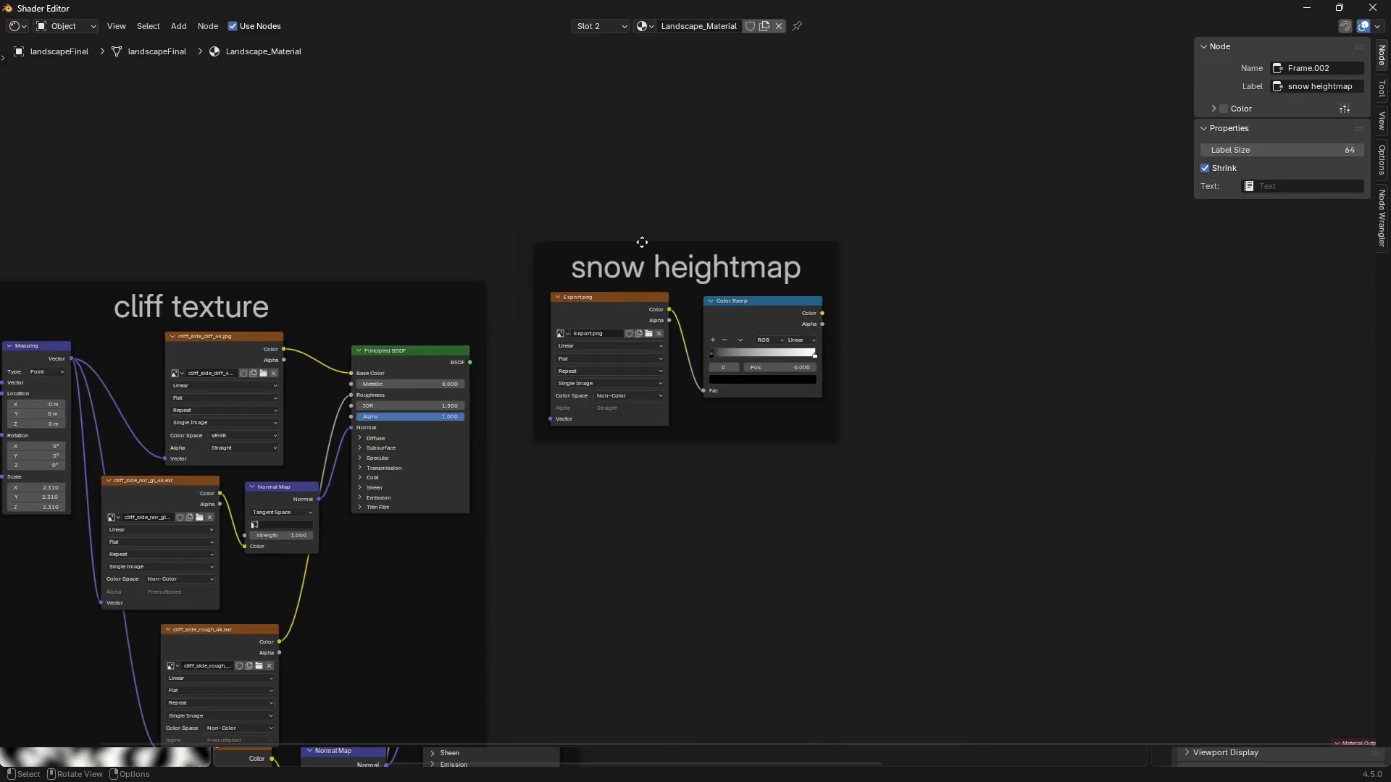
{"action": "left_click_drag", "start_coordinate": [643, 245], "coordinate": [640, 286]}
Add a Mix Shader node to the left of the Material Output node
{"action": "scroll", "coordinate": [652, 376], "scroll_direction": "down", "scroll_amount": 6}
{"action": "middle_click_drag", "start_coordinate": [665, 463], "coordinate": [552, 343]}
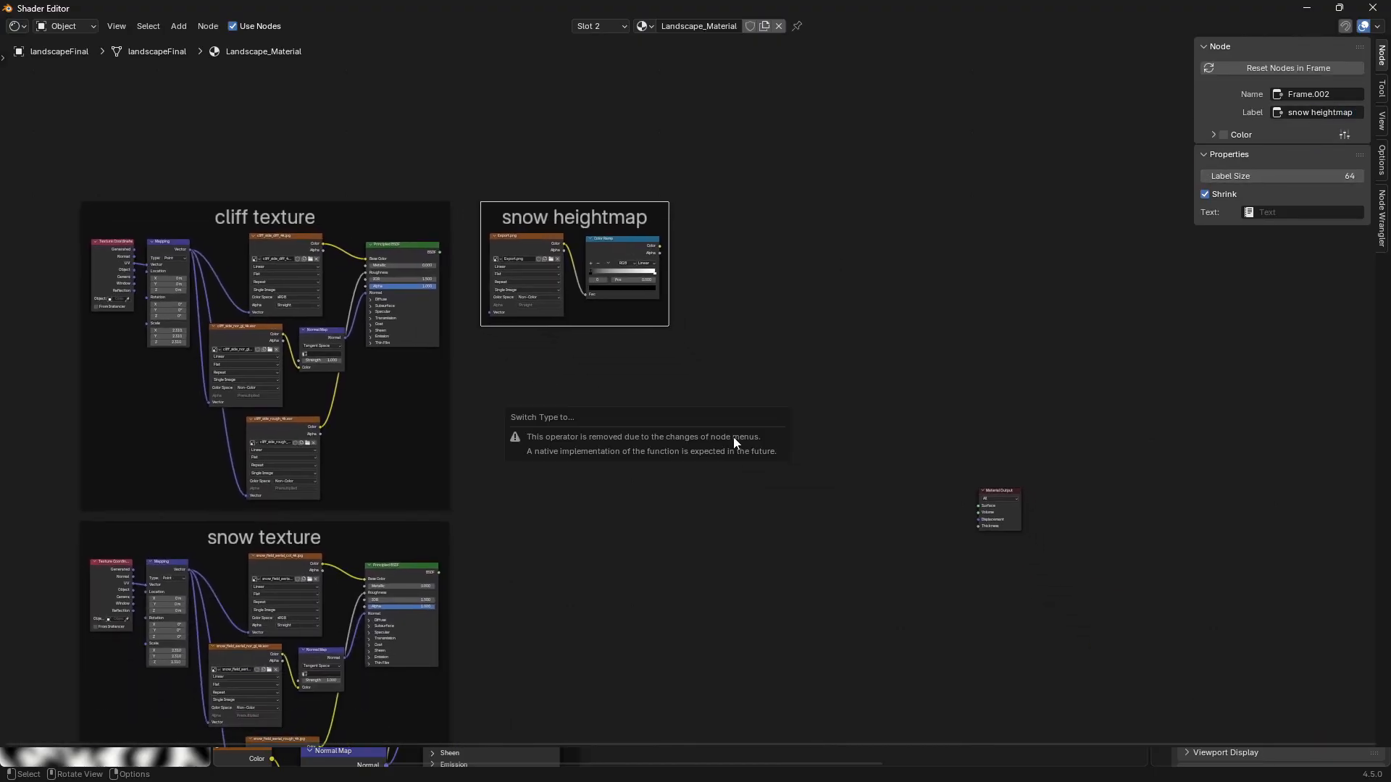
{"action": "left_click", "coordinate": [786, 436]}
{"action": "key", "text": "shift+a"}
{"action": "type", "text": "mix shade"}
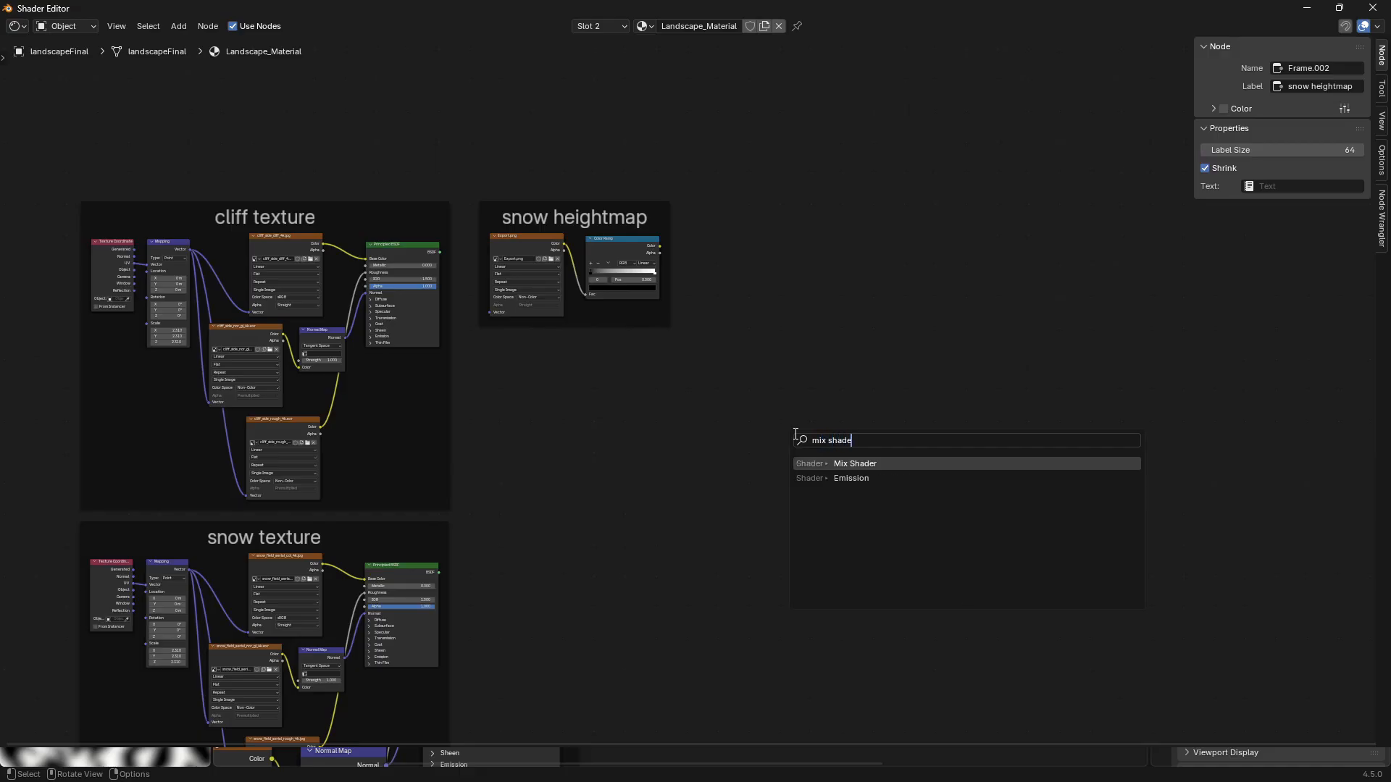
{"action": "key", "text": "Return"}
{"action": "left_click", "coordinate": [833, 487]}
Link the cliff and snow shaders and the Color Ramp factor into the Mix Shader, output it to Surface, and close the separate editor window
{"action": "left_click_drag", "start_coordinate": [440, 253], "coordinate": [810, 507]}
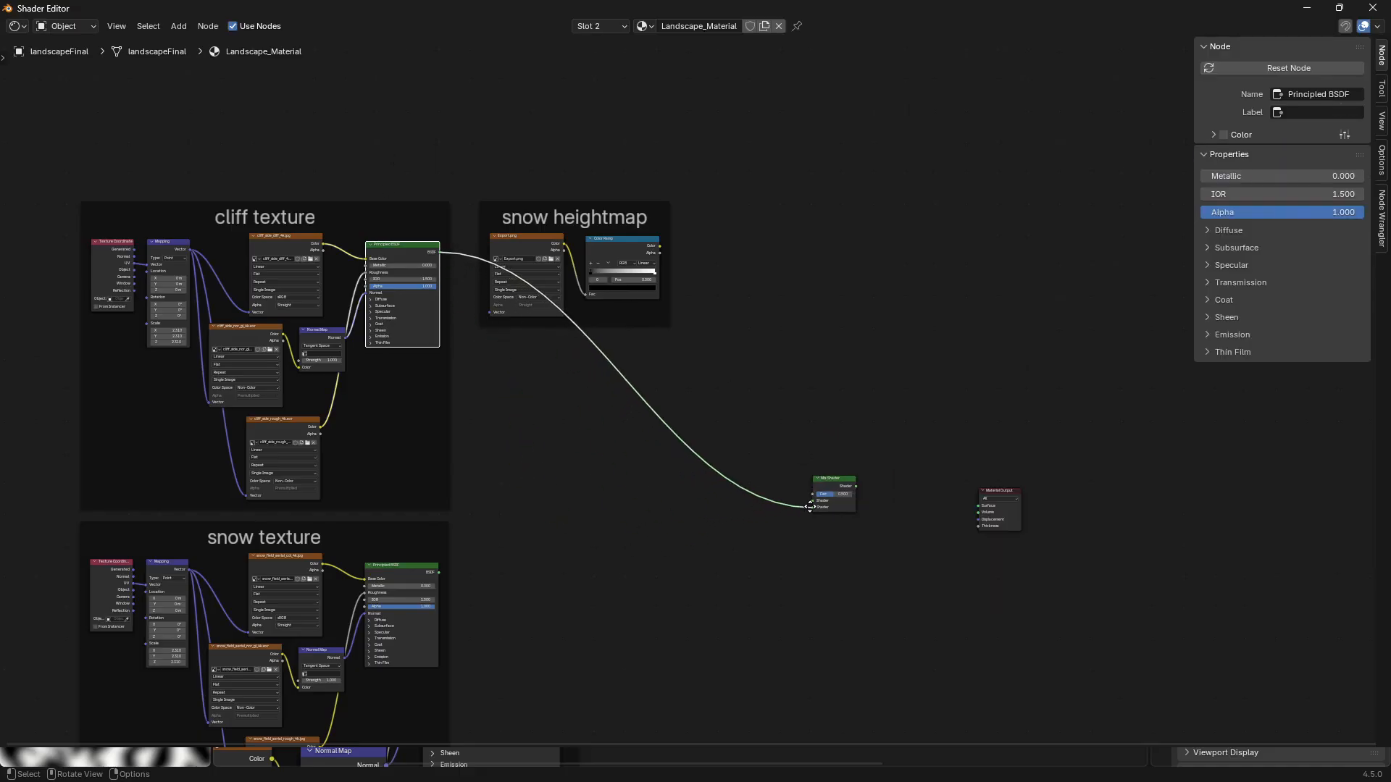
{"action": "left_click_drag", "start_coordinate": [438, 573], "coordinate": [812, 509]}
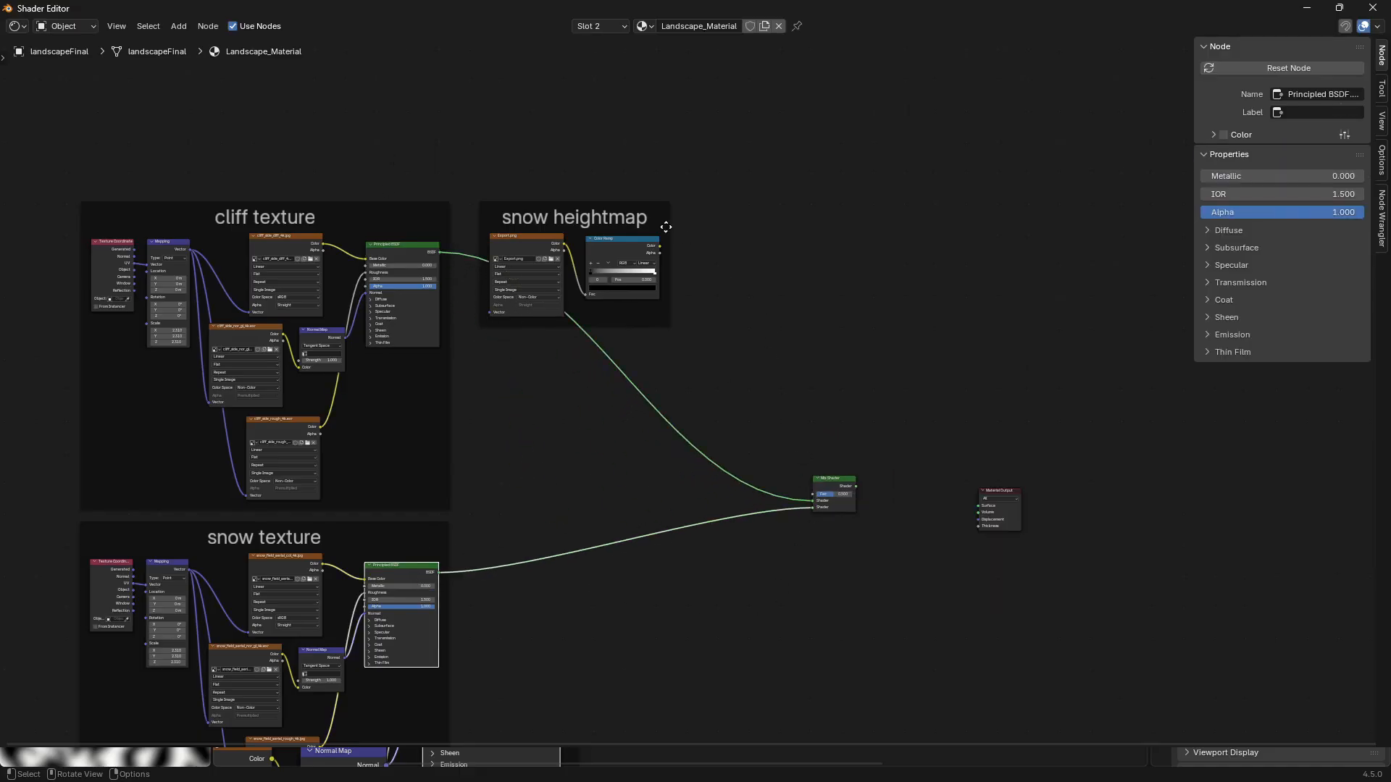
{"action": "left_click_drag", "start_coordinate": [661, 250], "coordinate": [971, 505]}
{"action": "left_click", "coordinate": [1373, 7]}
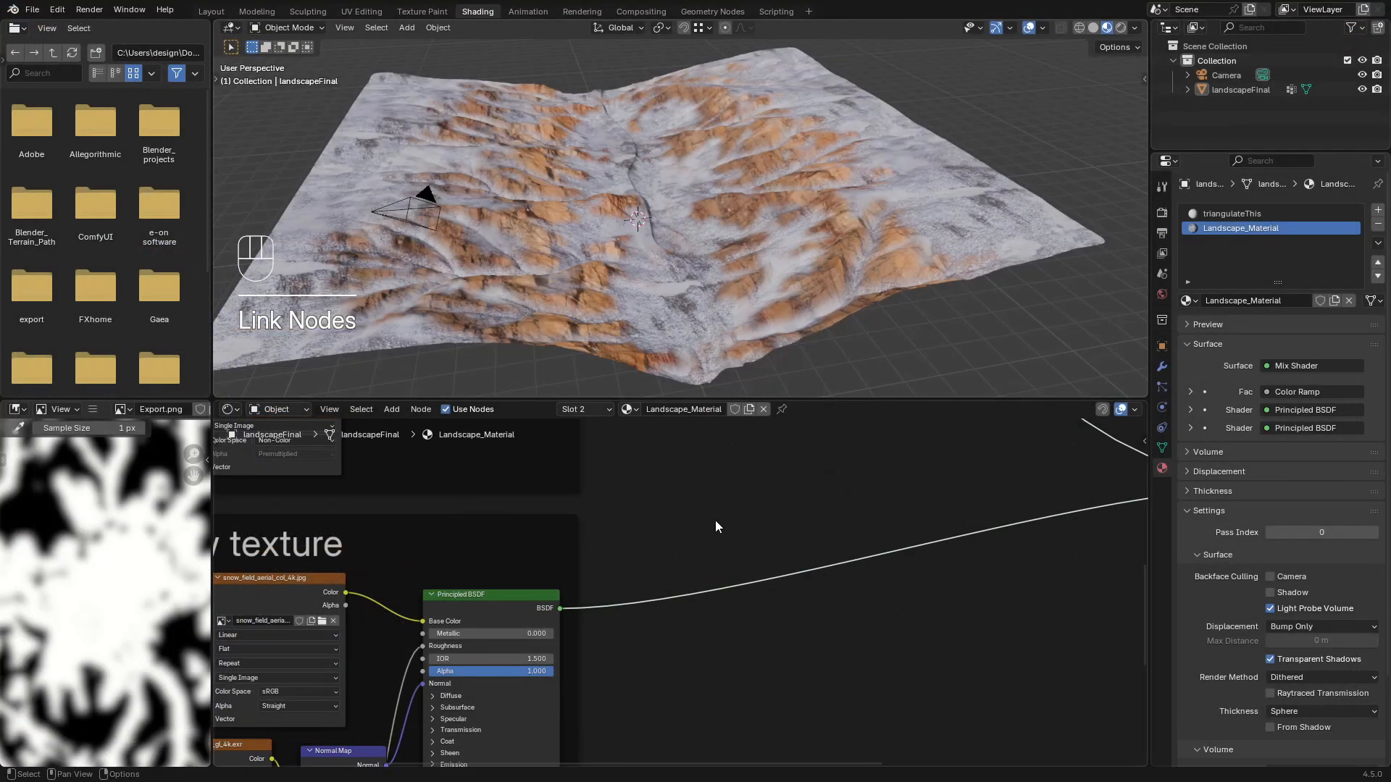
{"action": "middle_click_drag", "start_coordinate": [739, 481], "coordinate": [697, 760]}
{"action": "middle_click_drag", "start_coordinate": [689, 553], "coordinate": [705, 746]}
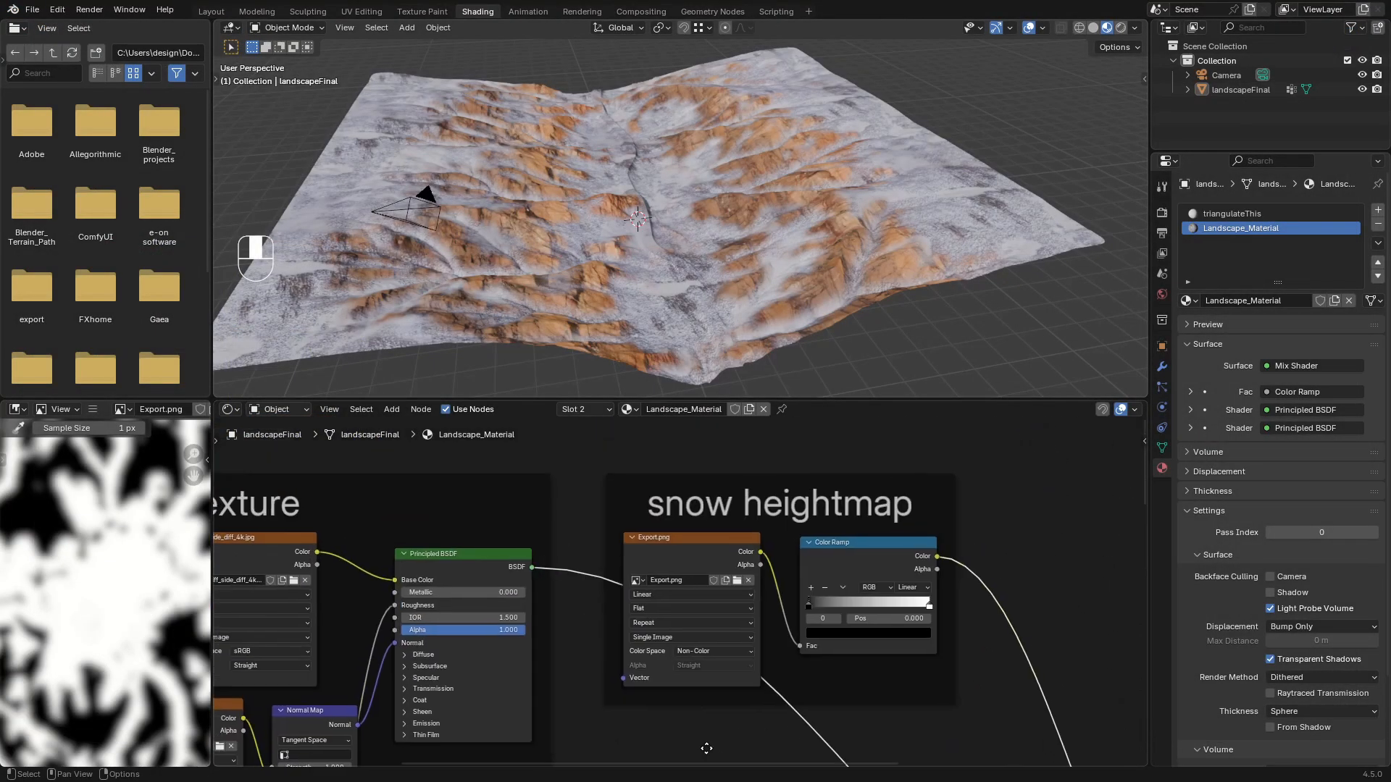
Move the black stop of the snow heightmap Color Ramp to position 0.495
{"action": "scroll", "coordinate": [848, 652], "scroll_direction": "up", "scroll_amount": 5}
{"action": "left_click_drag", "start_coordinate": [843, 564], "coordinate": [883, 562]}
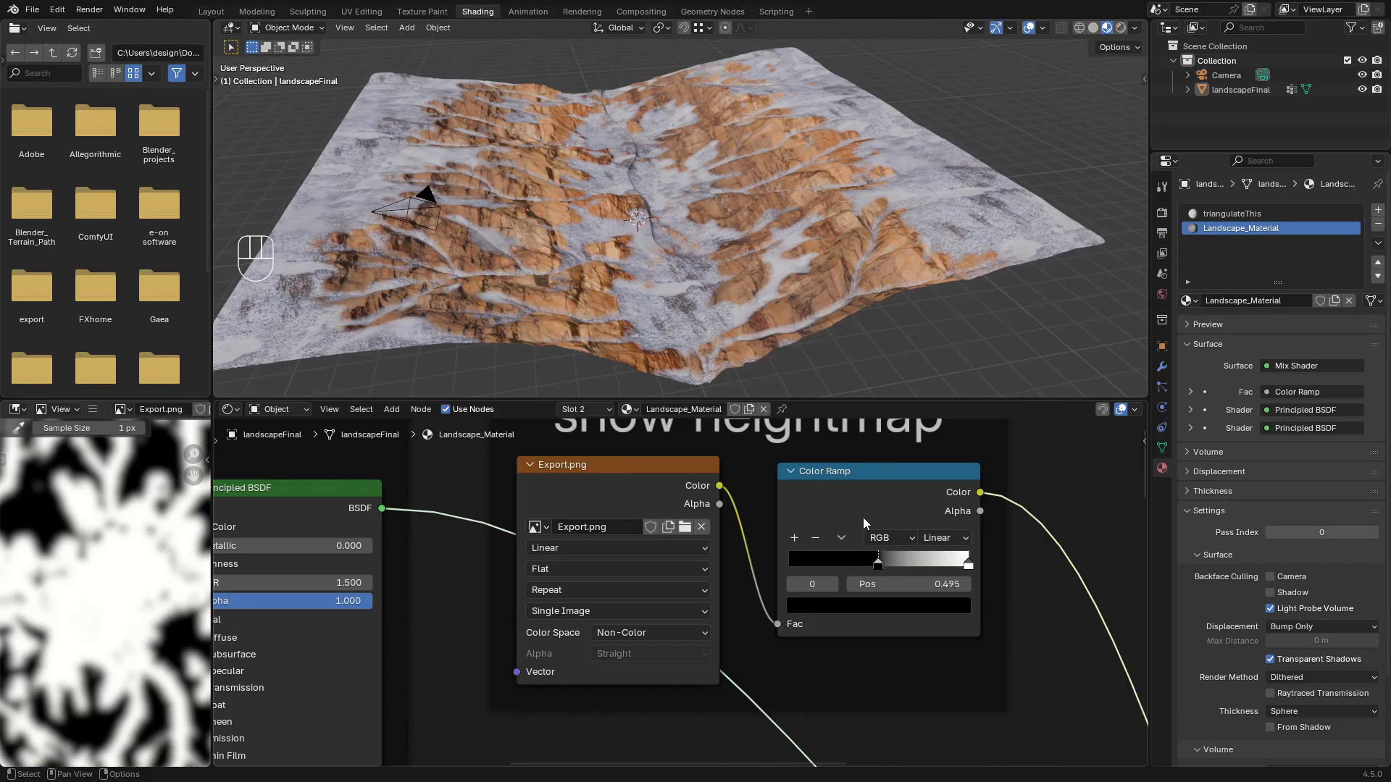
Shift the duplicated snow frame's Texture Coordinate and Mapping nodes away from its image textures and relabel that frame "path texture"
{"action": "left_click", "coordinate": [485, 433]}
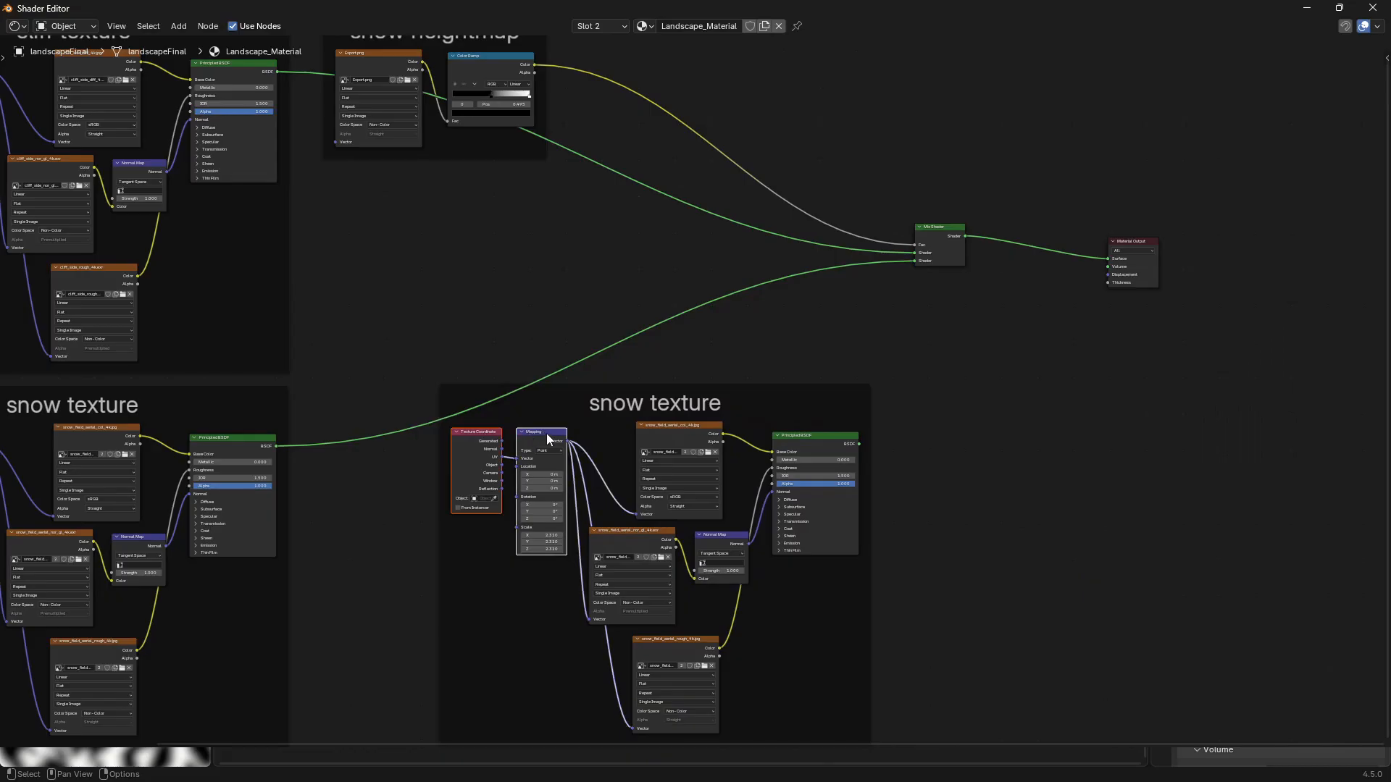
{"action": "left_click_drag", "start_coordinate": [546, 434], "coordinate": [410, 435]}
{"action": "left_click", "coordinate": [852, 385]}
{"action": "key", "text": "n"}
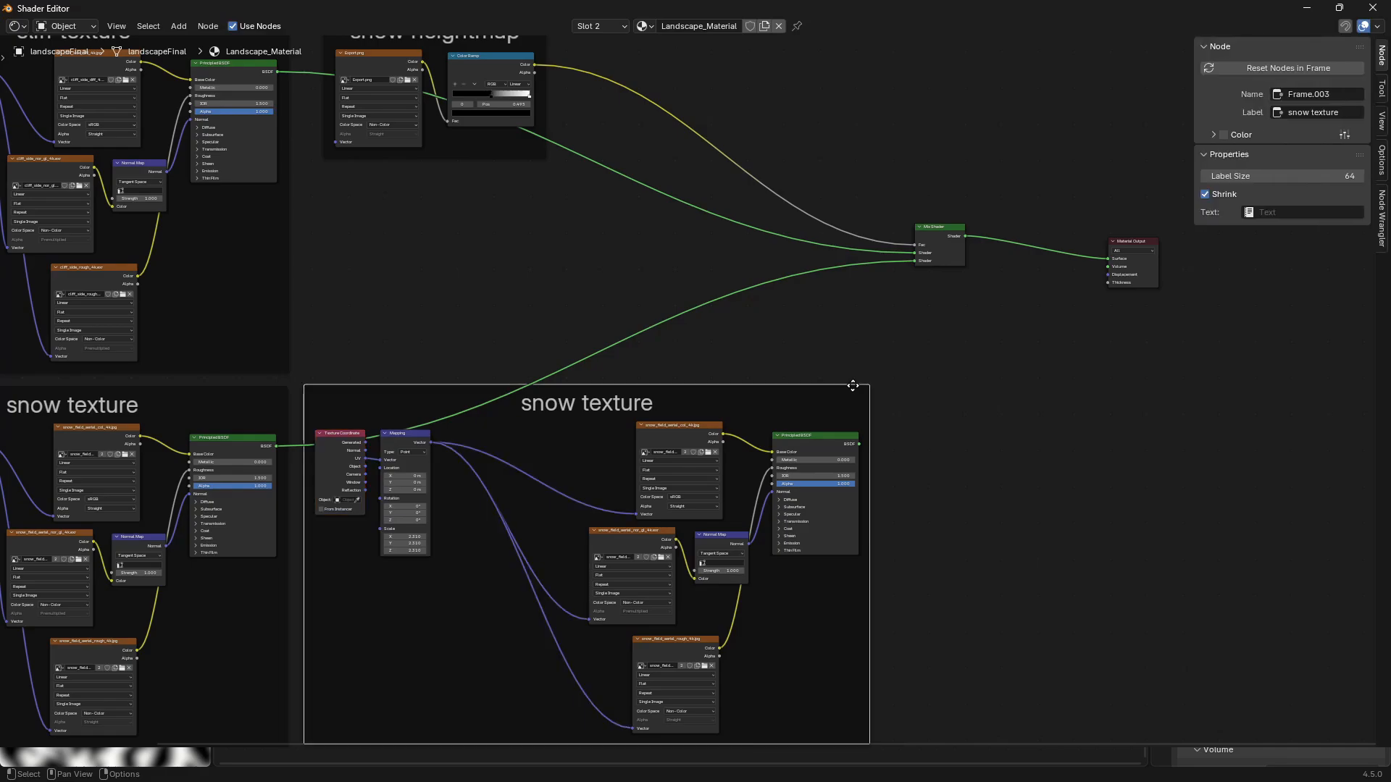
{"action": "left_click", "coordinate": [1316, 116]}
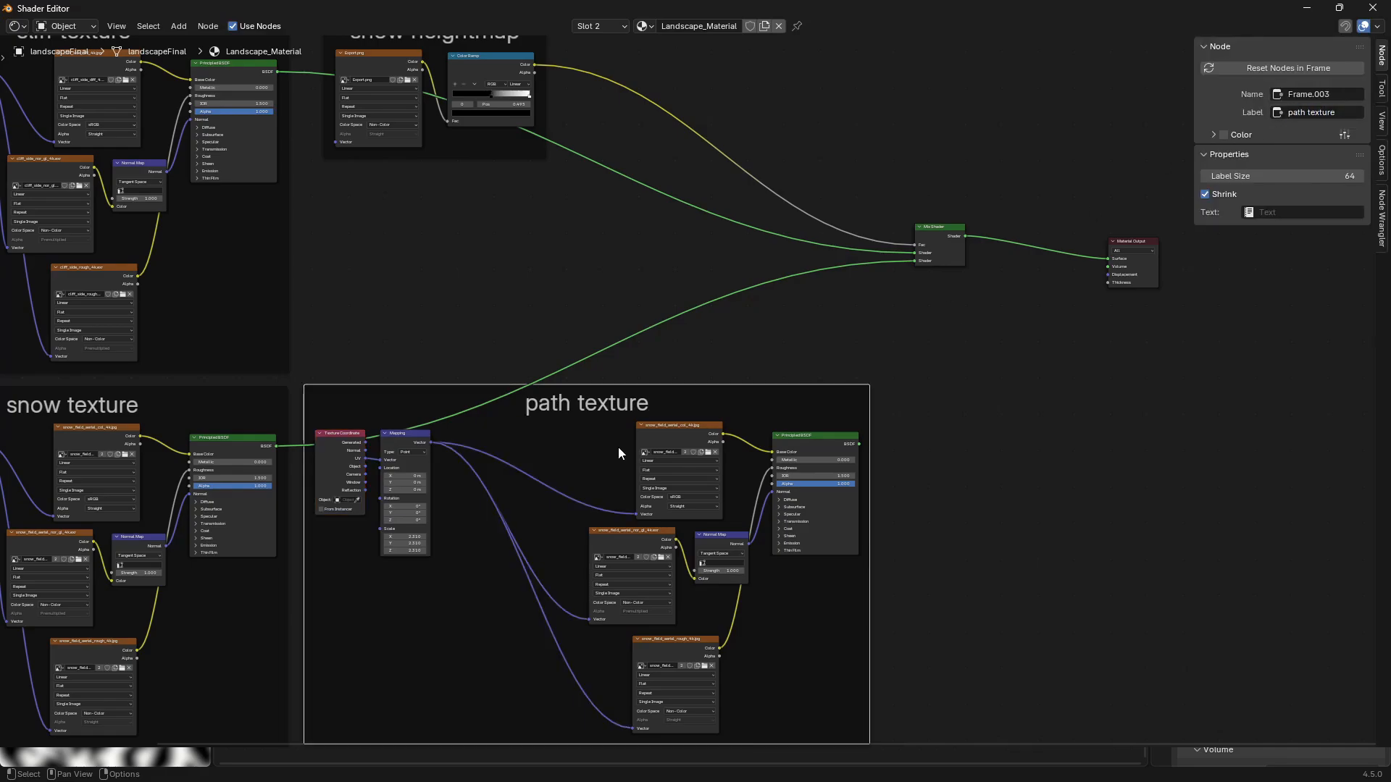
Duplicate the Mix Shader onto the link before the Material Output and link the path texture's Principled BSDF to the copy's second Shader input
{"action": "middle_click_drag", "start_coordinate": [891, 355], "coordinate": [709, 404]}
{"action": "left_click_drag", "start_coordinate": [895, 255], "coordinate": [1046, 317]}
{"action": "left_click_drag", "start_coordinate": [963, 293], "coordinate": [1090, 281]}
{"action": "left_click_drag", "start_coordinate": [748, 276], "coordinate": [769, 276]}
{"action": "left_click", "coordinate": [769, 276]}
{"action": "key", "text": "shift+d"}
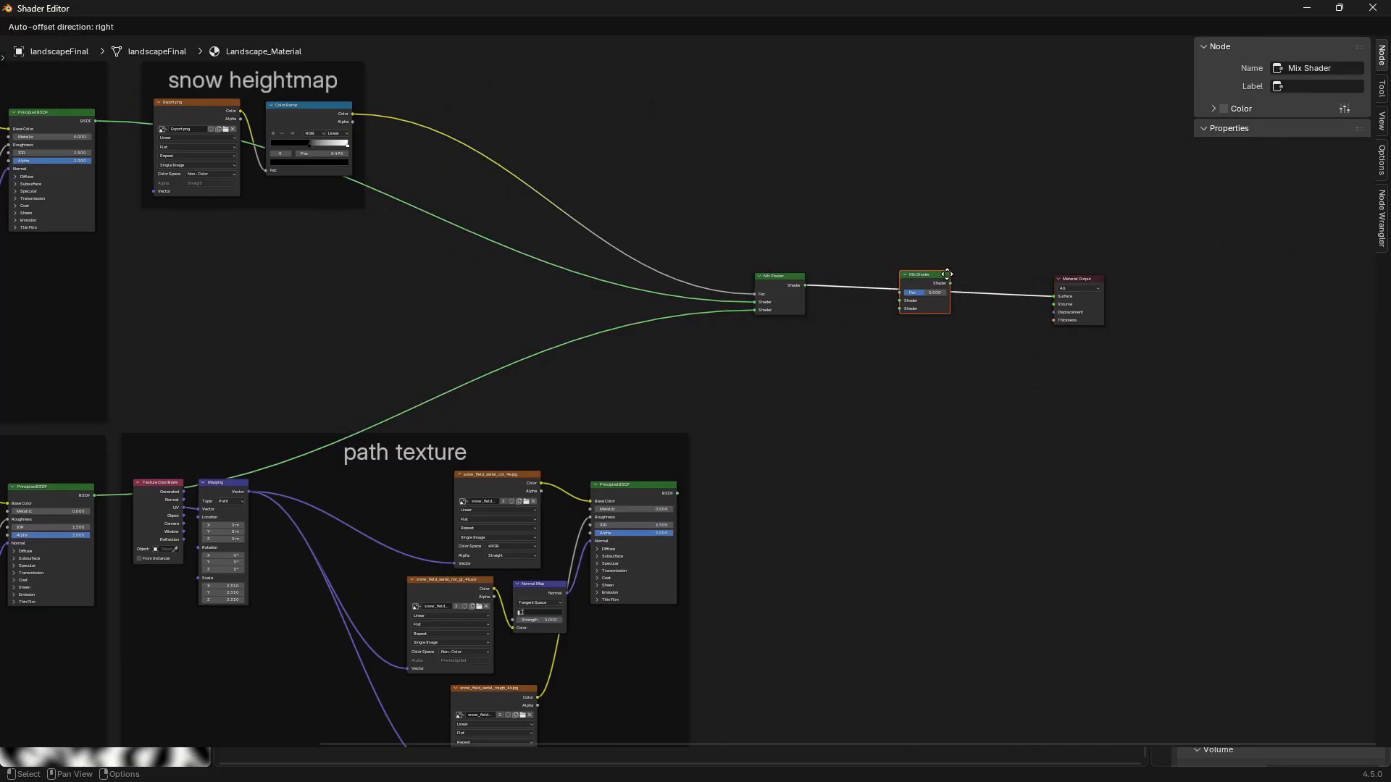
{"action": "left_click", "coordinate": [948, 279]}
{"action": "left_click_drag", "start_coordinate": [681, 493], "coordinate": [891, 332]}
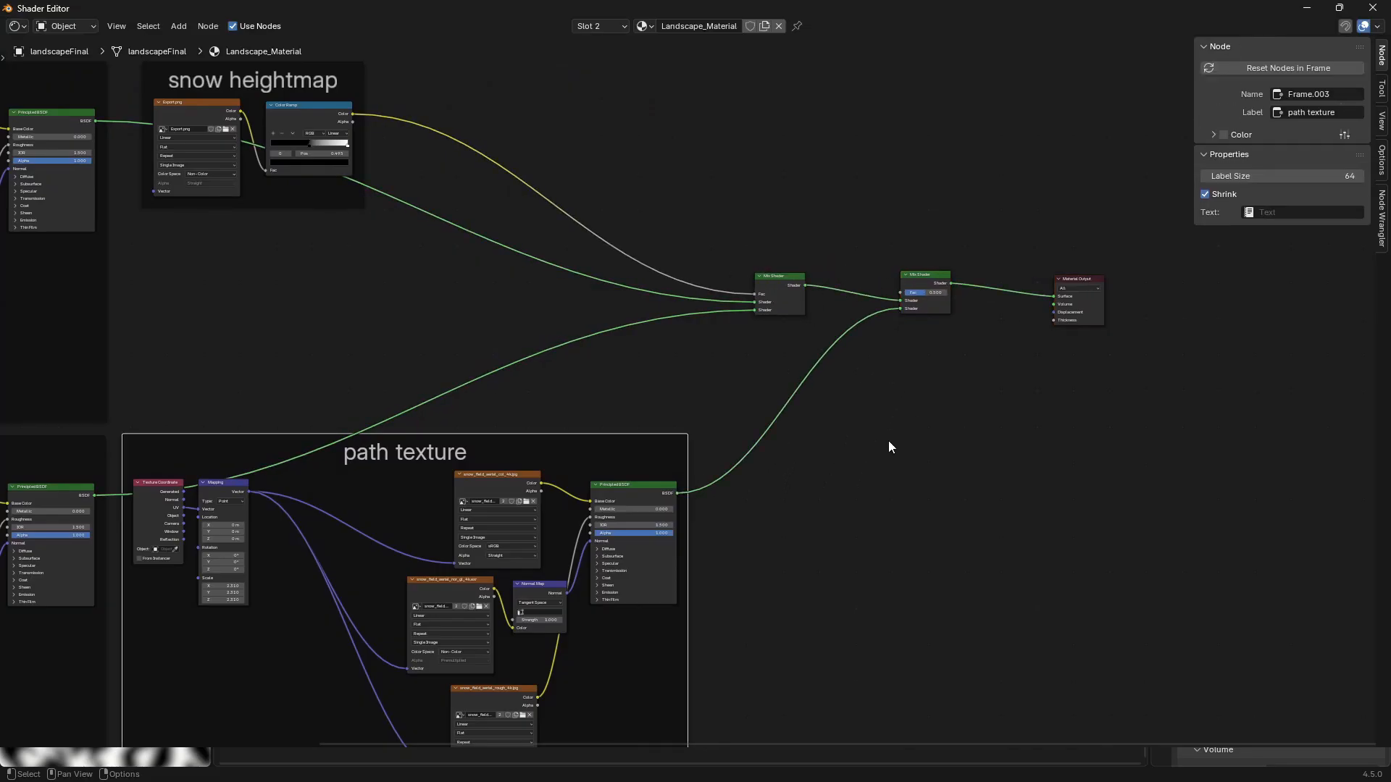
Move the path frame's color, normal and roughness image textures closer to the Mapping node, making room before the Principled BSDF
{"action": "middle_click_drag", "start_coordinate": [635, 470], "coordinate": [830, 403]}
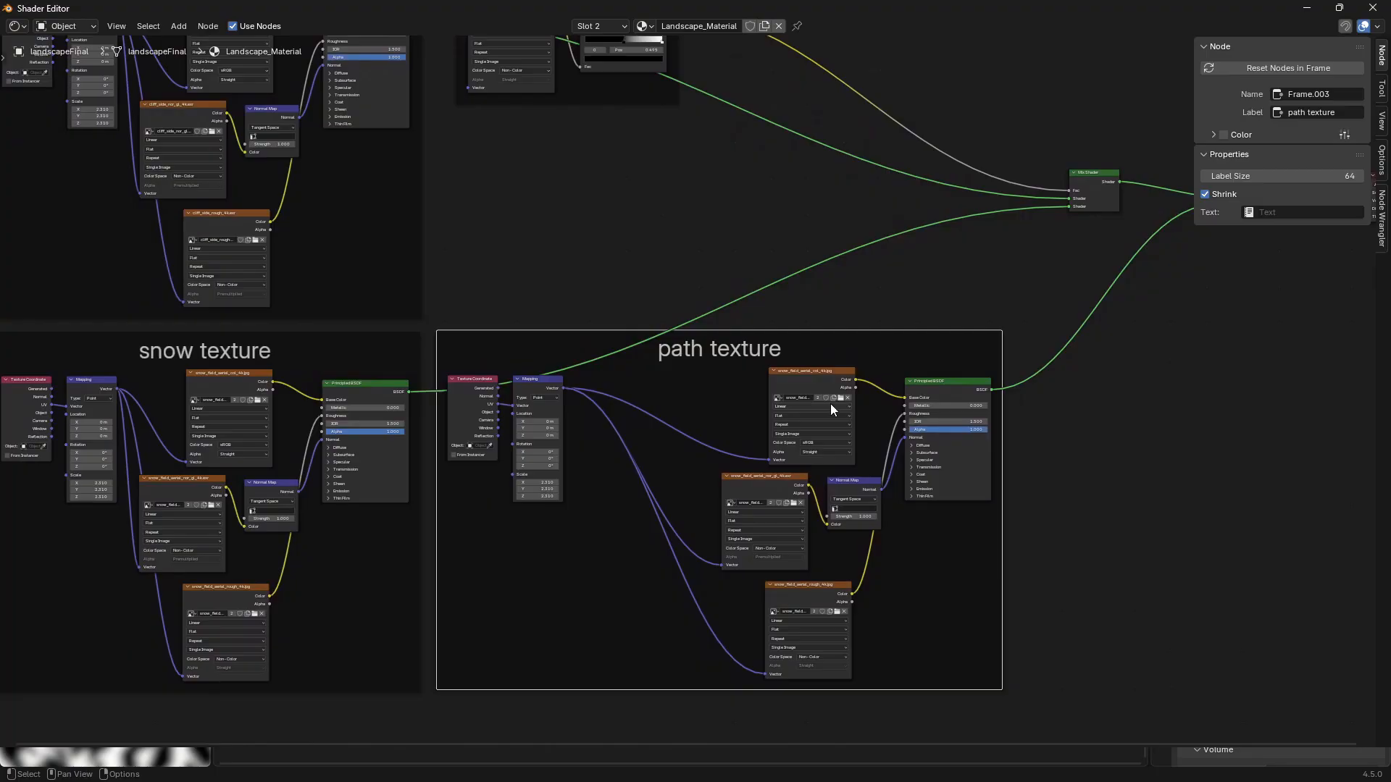
{"action": "left_click_drag", "start_coordinate": [823, 379], "coordinate": [646, 391]}
{"action": "left_click_drag", "start_coordinate": [767, 488], "coordinate": [646, 501]}
{"action": "left_click_drag", "start_coordinate": [833, 605], "coordinate": [666, 615]}
{"action": "scroll", "coordinate": [860, 425], "scroll_direction": "up", "scroll_amount": 4}
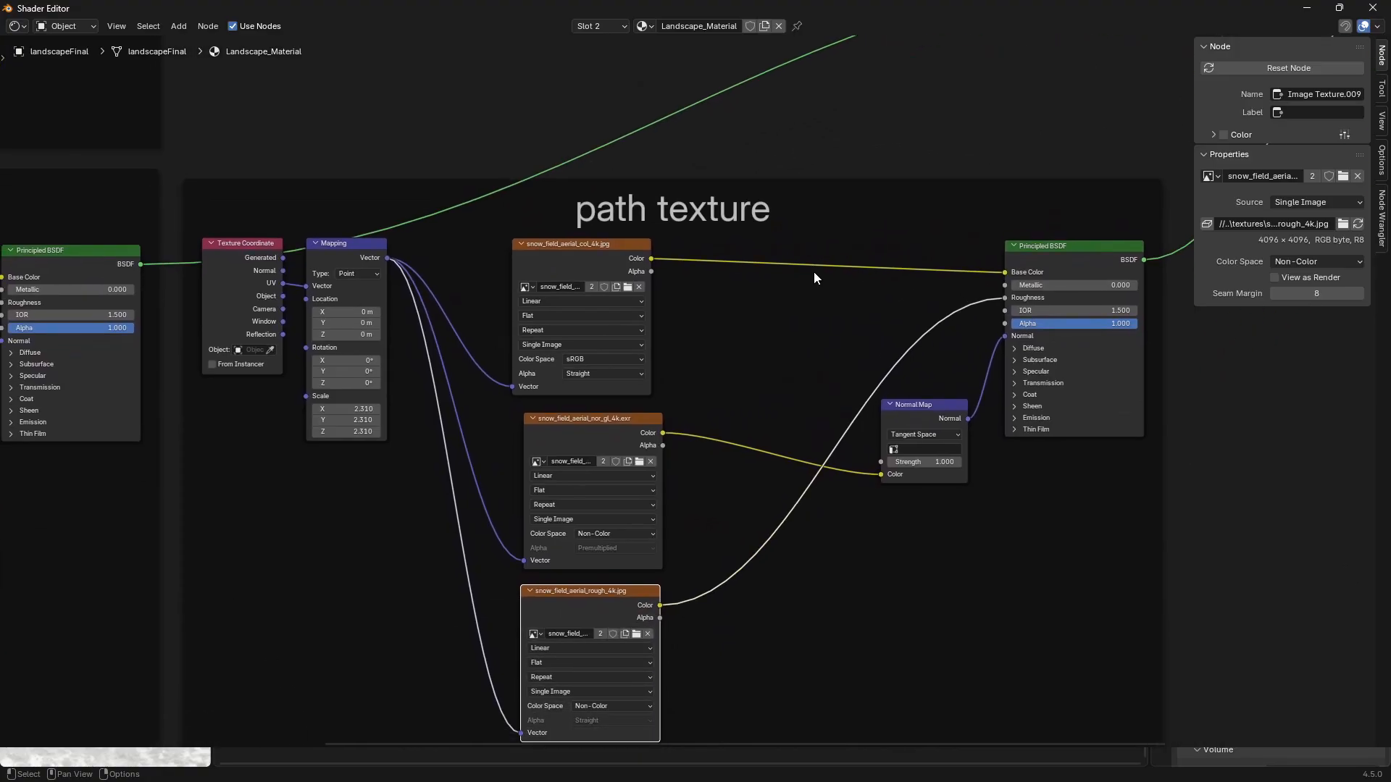
Add an Attribute node and a Color Ramp node in the path texture frame
{"action": "key", "text": "shift+a"}
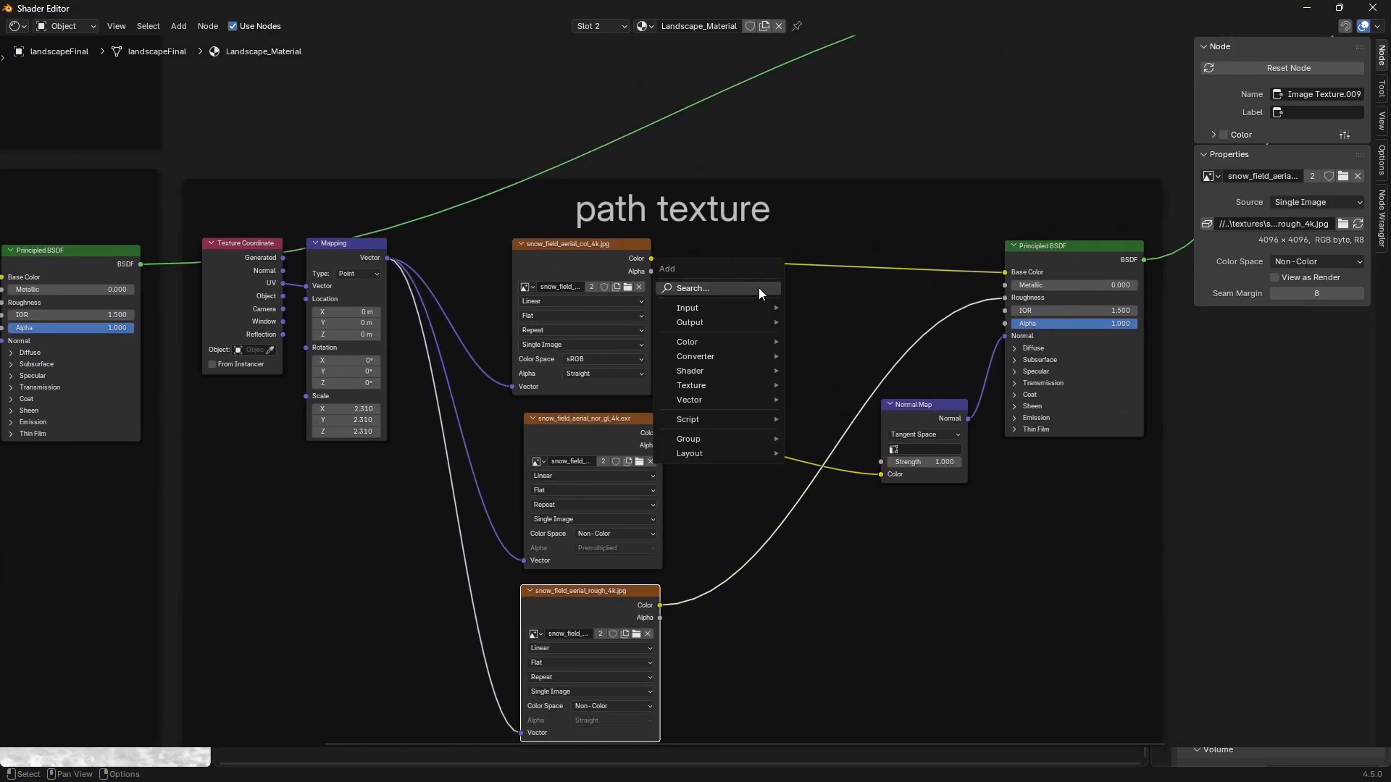
{"action": "type", "text": "attr"}
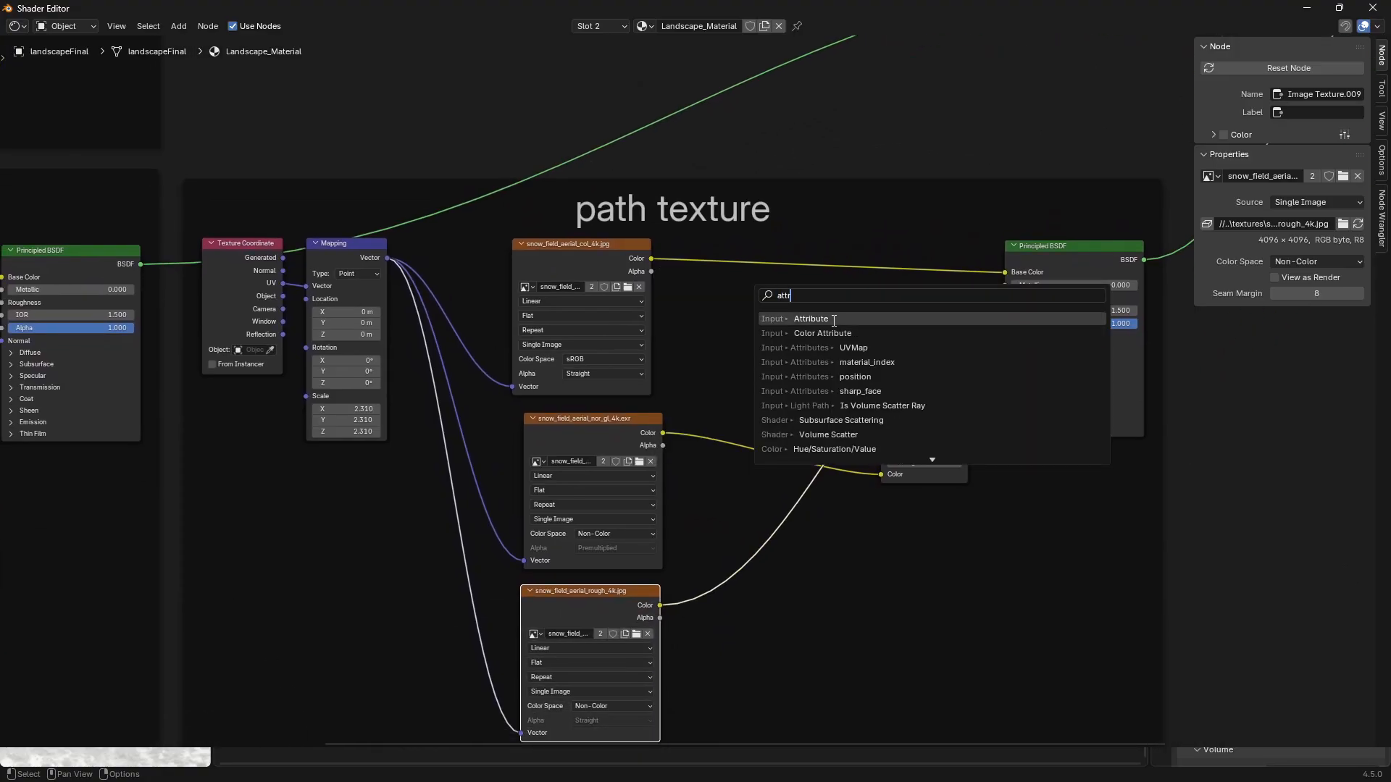
{"action": "left_click", "coordinate": [834, 320]}
{"action": "left_click", "coordinate": [836, 280]}
{"action": "key", "text": "shift+a"}
{"action": "type", "text": "colorr"}
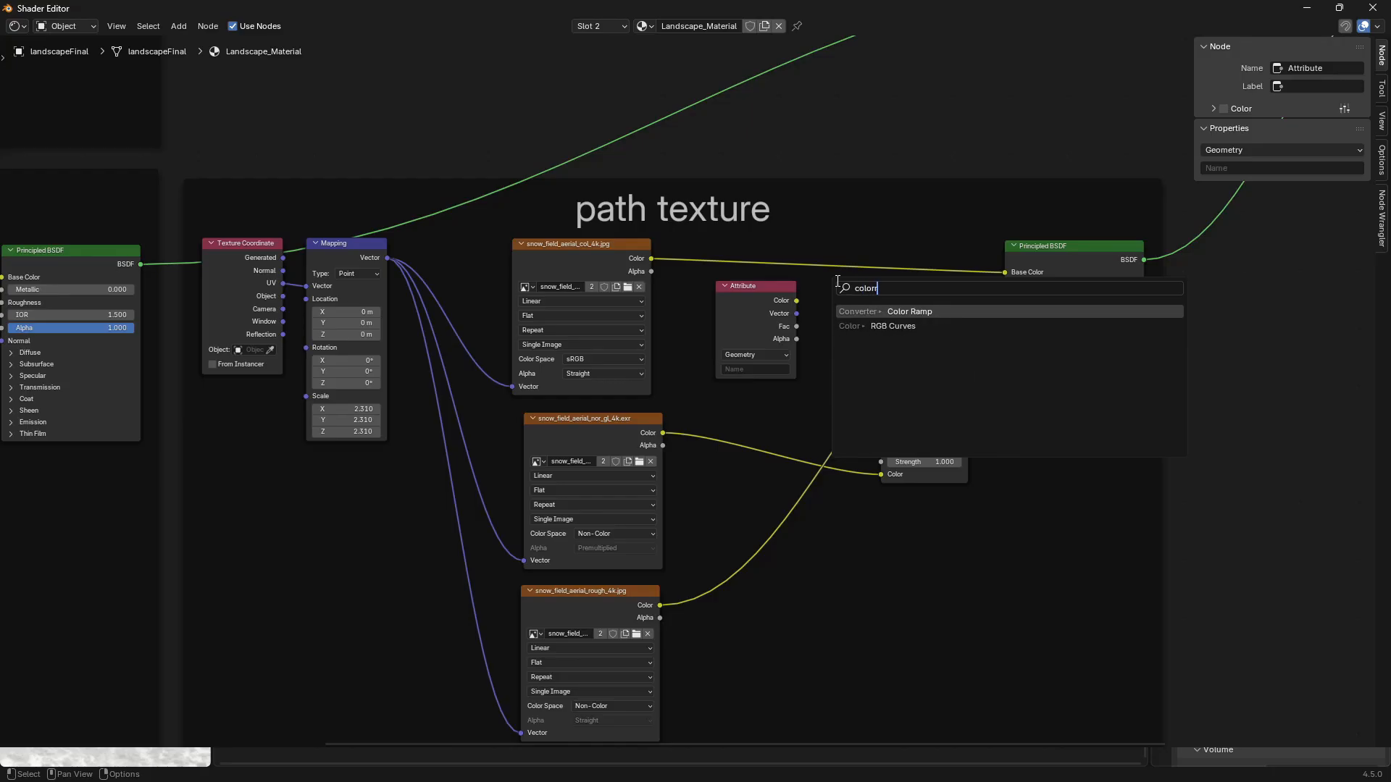
{"action": "left_click", "coordinate": [890, 312]}
{"action": "left_click", "coordinate": [905, 207]}
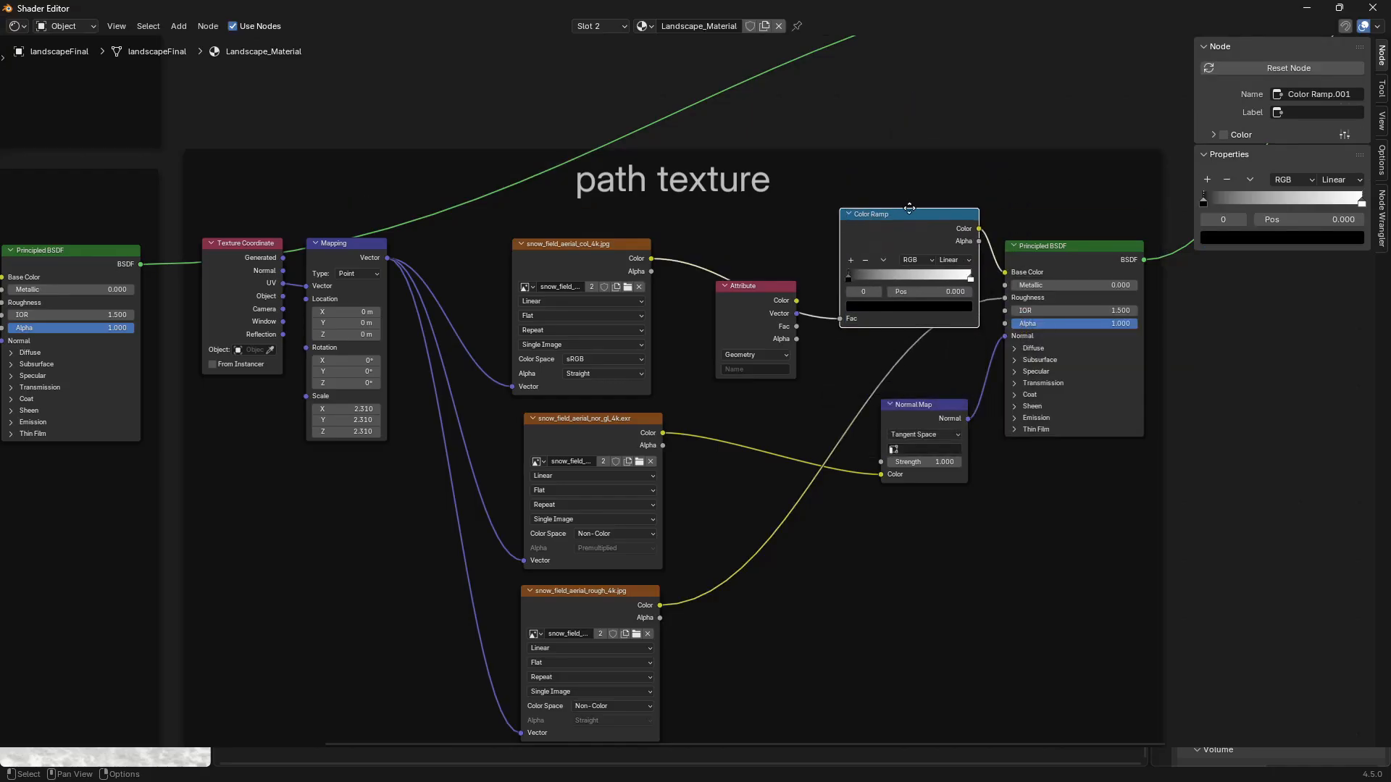
Move both new nodes above the path textures, linking Attribute Color to the ramp's Fac and the ramp's Color to the second Mix Shader's Fac
{"action": "left_click_drag", "start_coordinate": [905, 207], "coordinate": [965, 58]}
{"action": "middle_click_drag", "start_coordinate": [526, 301], "coordinate": [651, 463]}
{"action": "left_click_drag", "start_coordinate": [651, 463], "coordinate": [712, 239]}
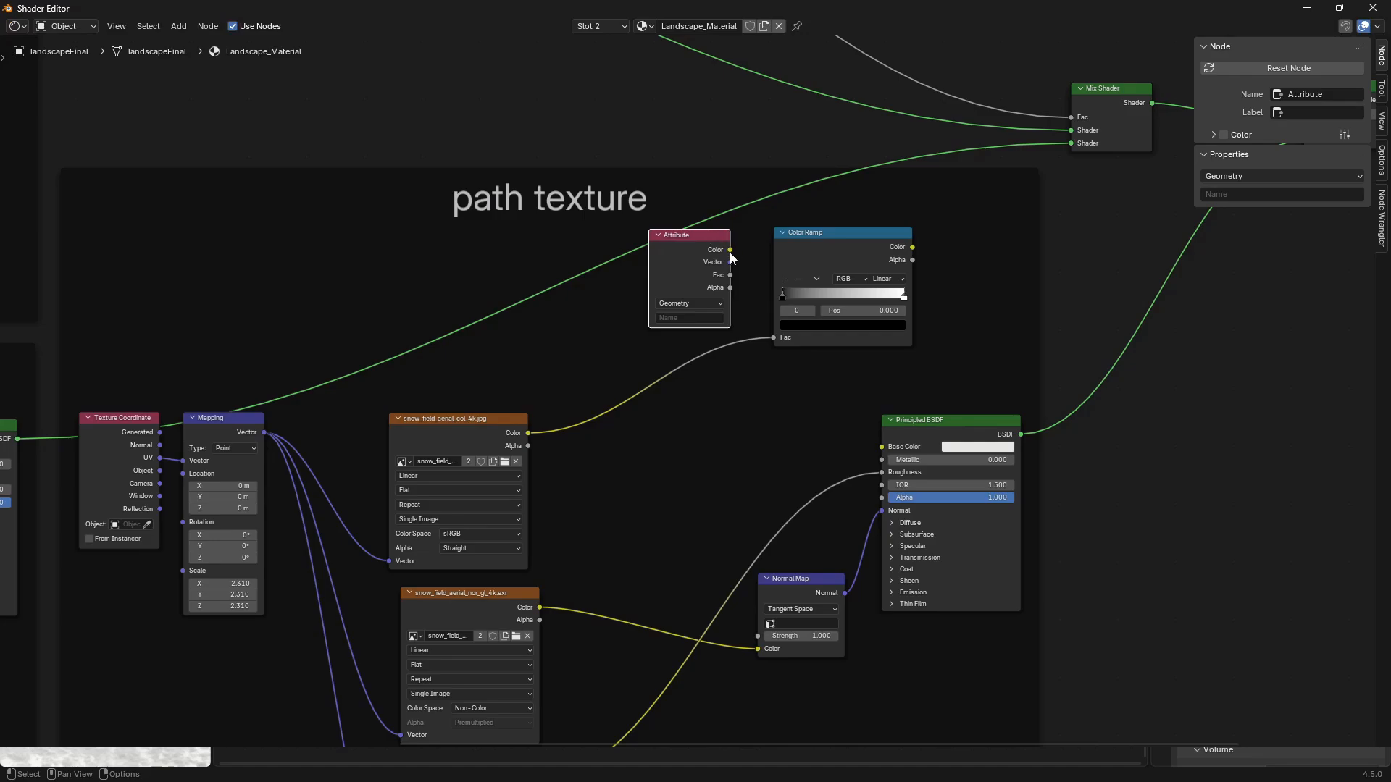
{"action": "middle_click_drag", "start_coordinate": [990, 273], "coordinate": [741, 401]}
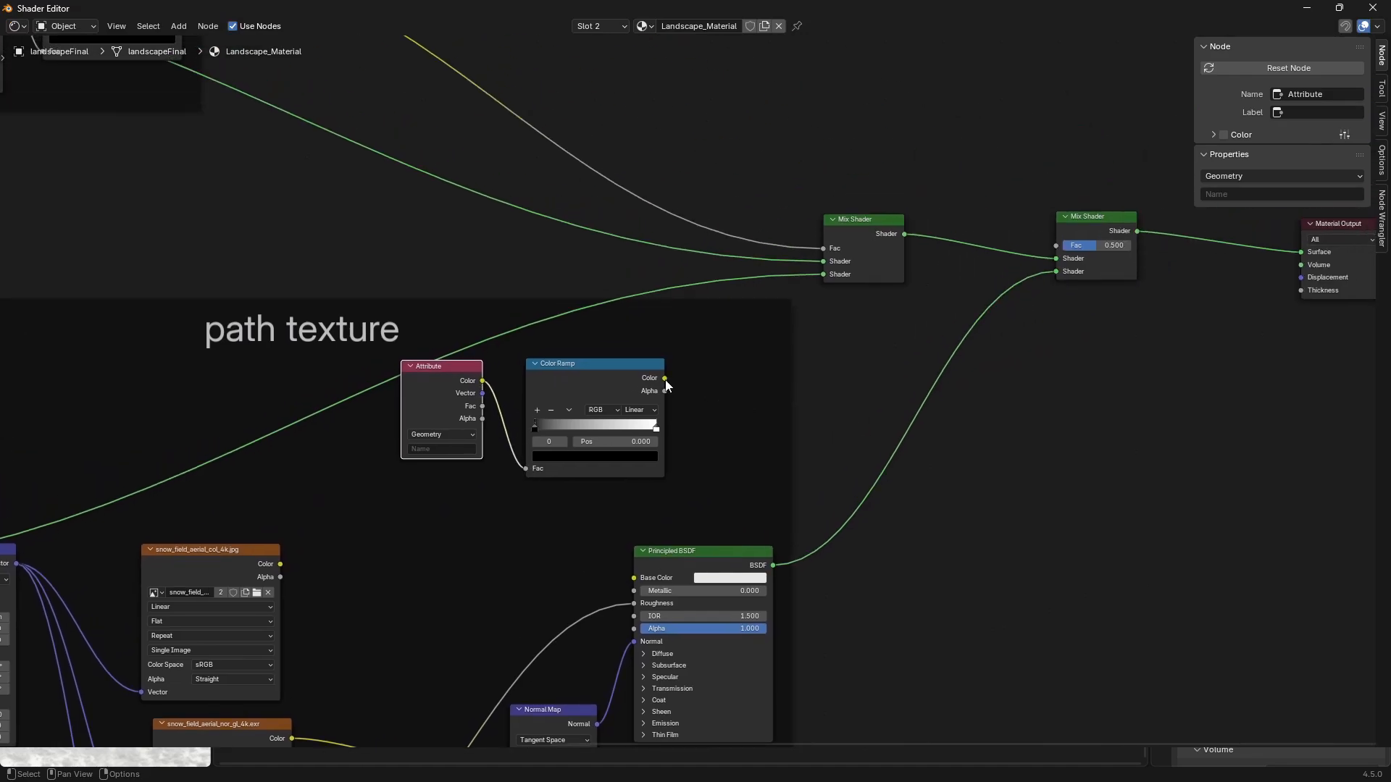
{"action": "left_click_drag", "start_coordinate": [956, 292], "coordinate": [1056, 246]}
Place the Attribute and Color Ramp nodes side by side just above the path texture's Principled BSDF
{"action": "middle_click_drag", "start_coordinate": [474, 404], "coordinate": [629, 395]}
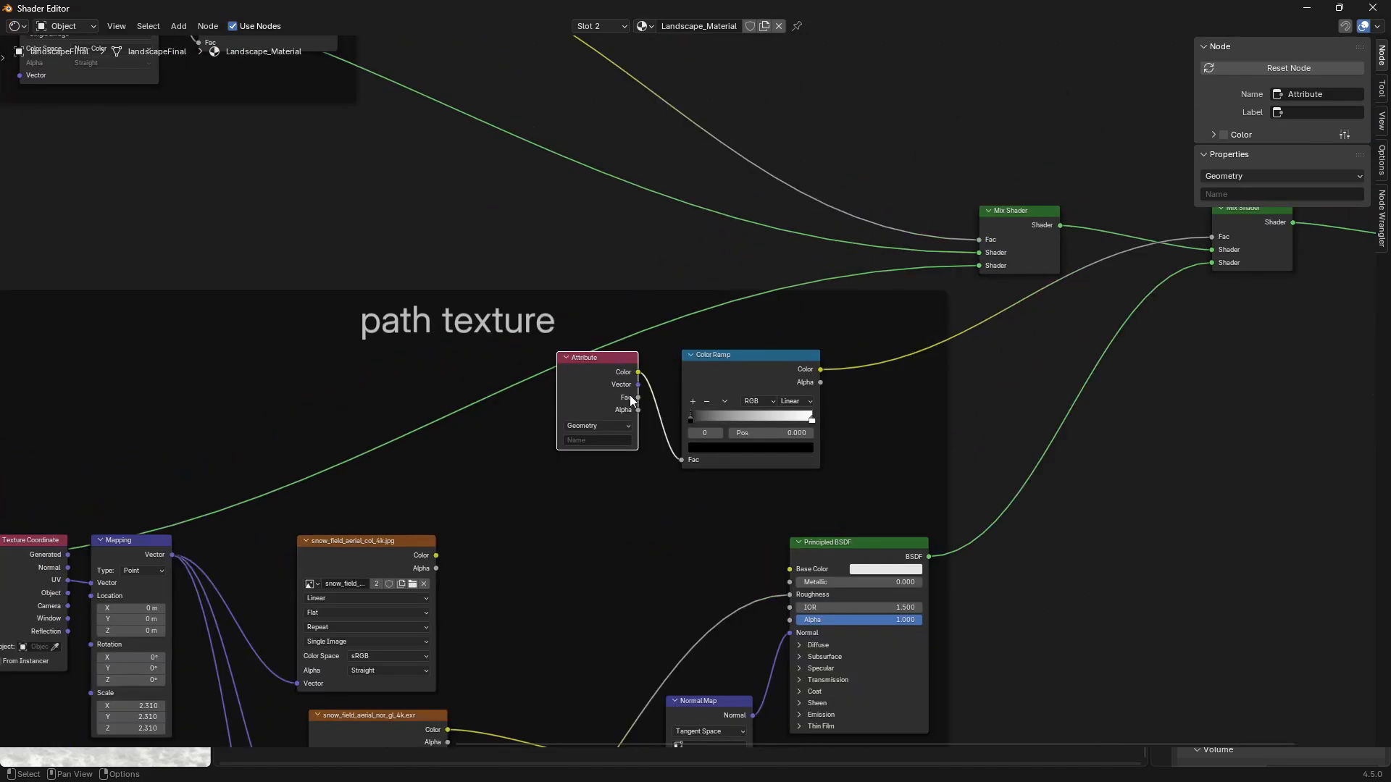
{"action": "mouse_move", "coordinate": [630, 395]}
{"action": "left_mouse_down"}
{"action": "mouse_move", "coordinate": [713, 425]}
{"action": "mouse_move", "coordinate": [643, 401]}
{"action": "left_mouse_up"}
{"action": "left_click_drag", "start_coordinate": [793, 495], "coordinate": [737, 411]}
{"action": "left_click", "coordinate": [783, 383]}
{"action": "left_click_drag", "start_coordinate": [821, 411], "coordinate": [820, 405]}
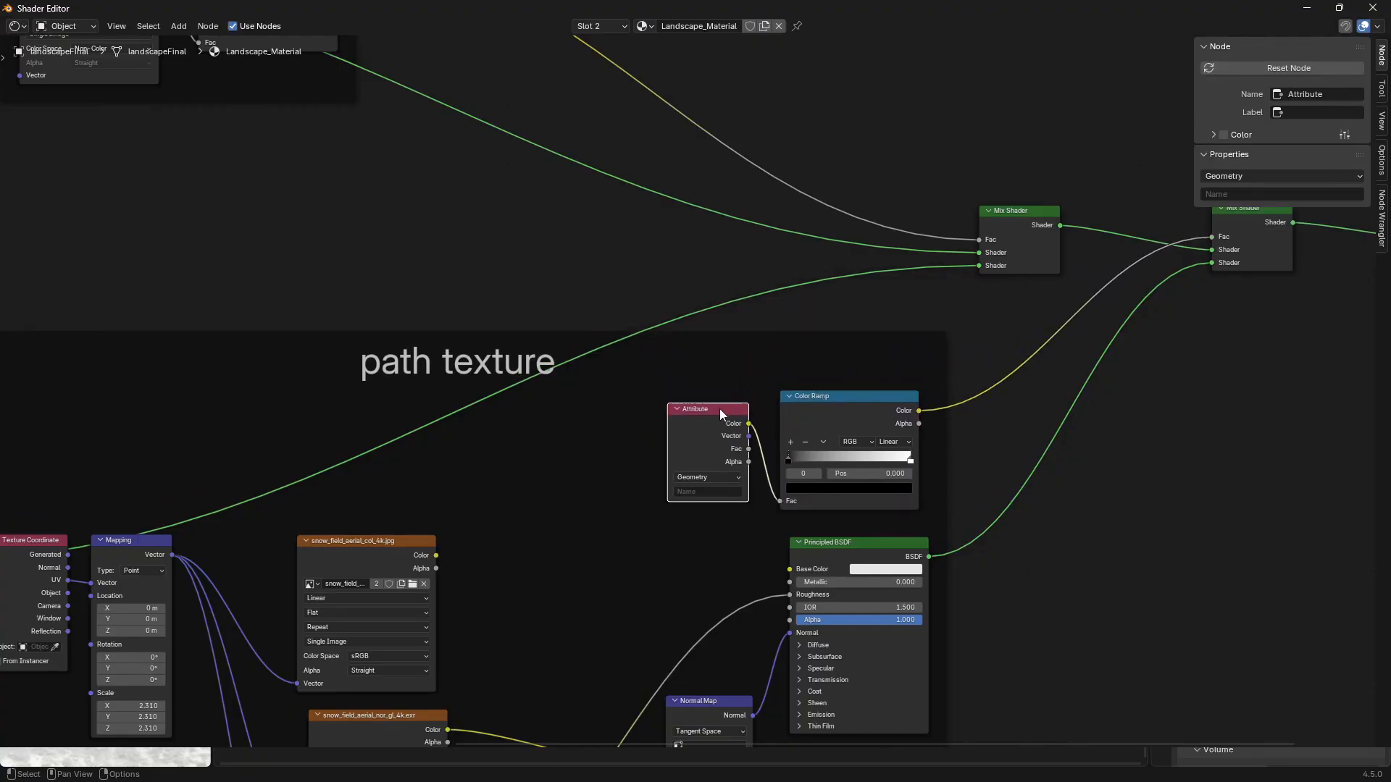
{"action": "left_click_drag", "start_coordinate": [719, 409], "coordinate": [717, 399]}
Add a Noise Texture node and another Color Ramp above the path frame's Texture Coordinate and Mapping nodes
{"action": "middle_click_drag", "start_coordinate": [348, 417], "coordinate": [847, 410]}
{"action": "left_click", "coordinate": [523, 398]}
{"action": "key", "text": "shift+a"}
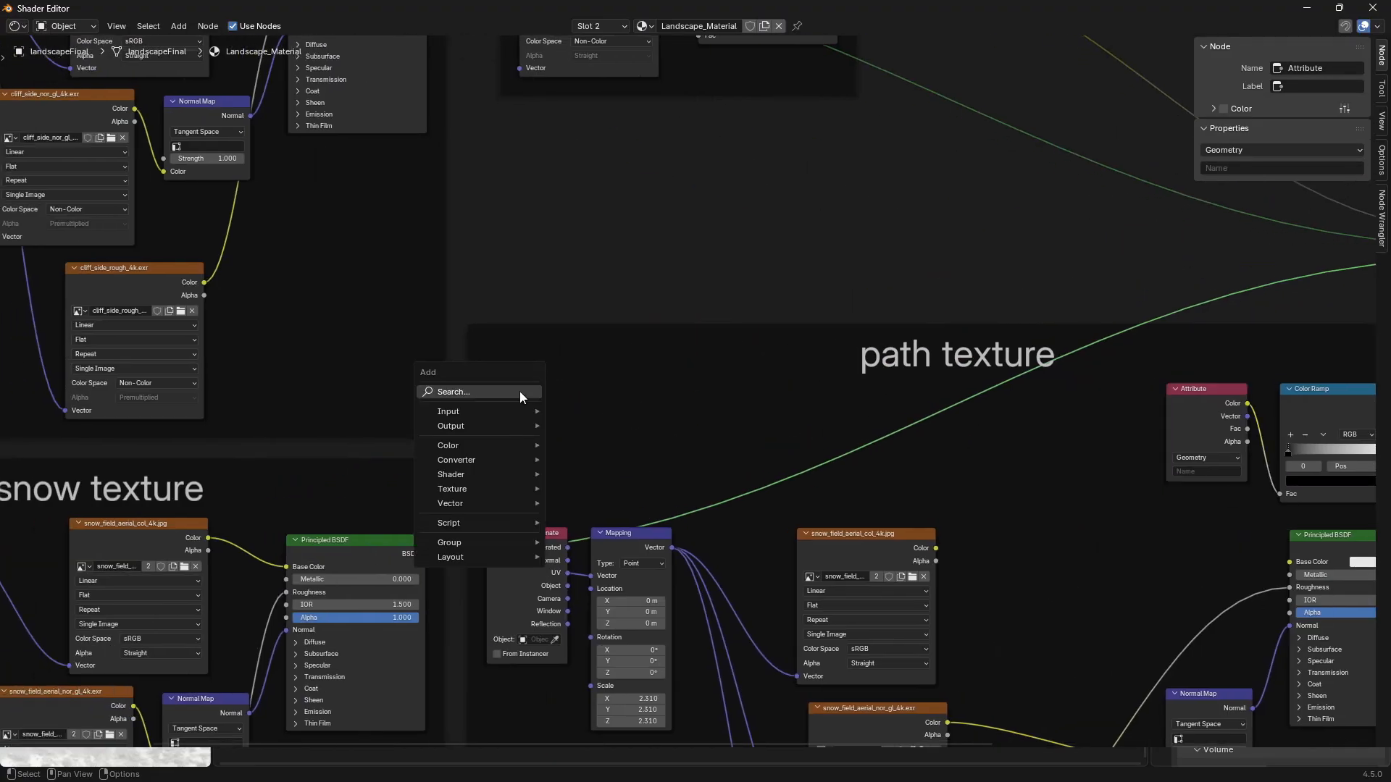
{"action": "left_click", "coordinate": [522, 396]}
{"action": "type", "text": "noise"}
{"action": "key", "text": "Return"}
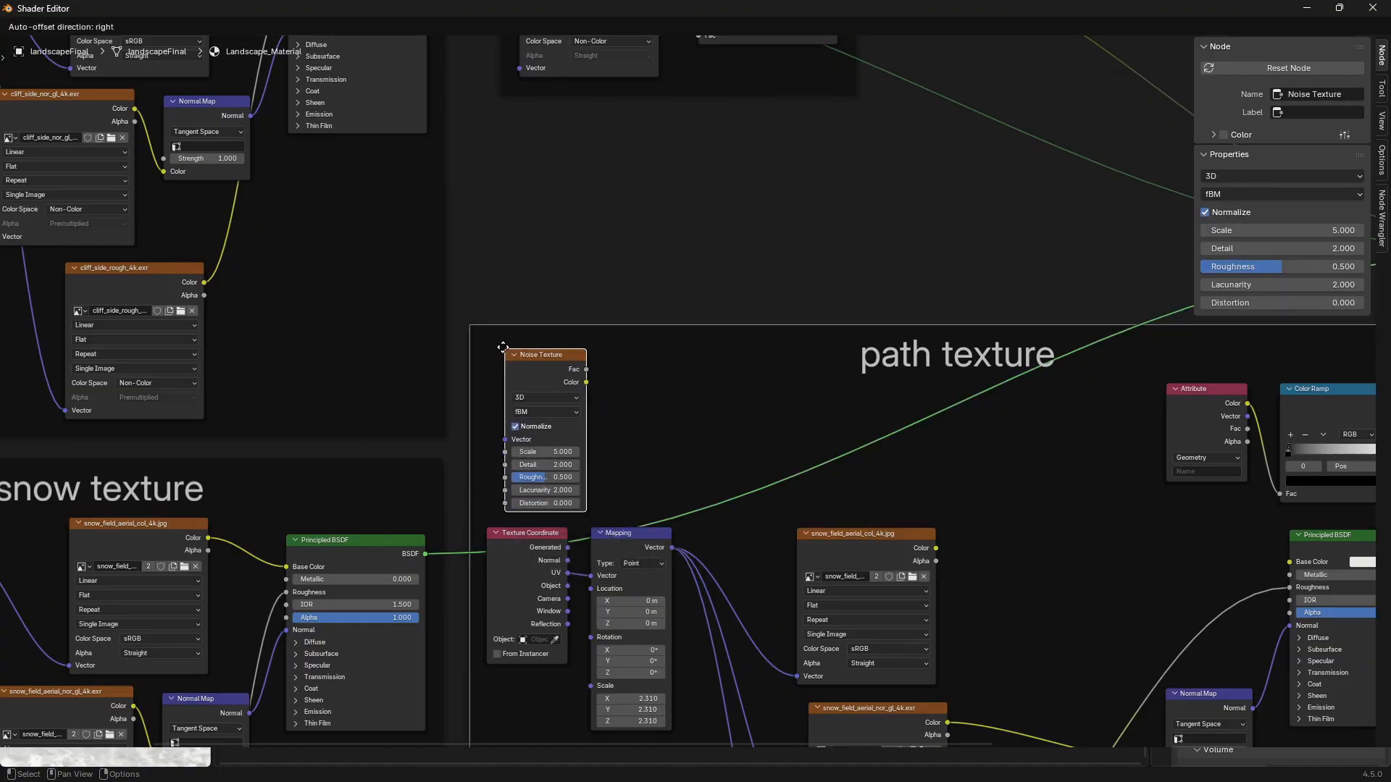
{"action": "left_click", "coordinate": [529, 406]}
{"action": "key", "text": "shift+a"}
{"action": "type", "text": "color ramp"}
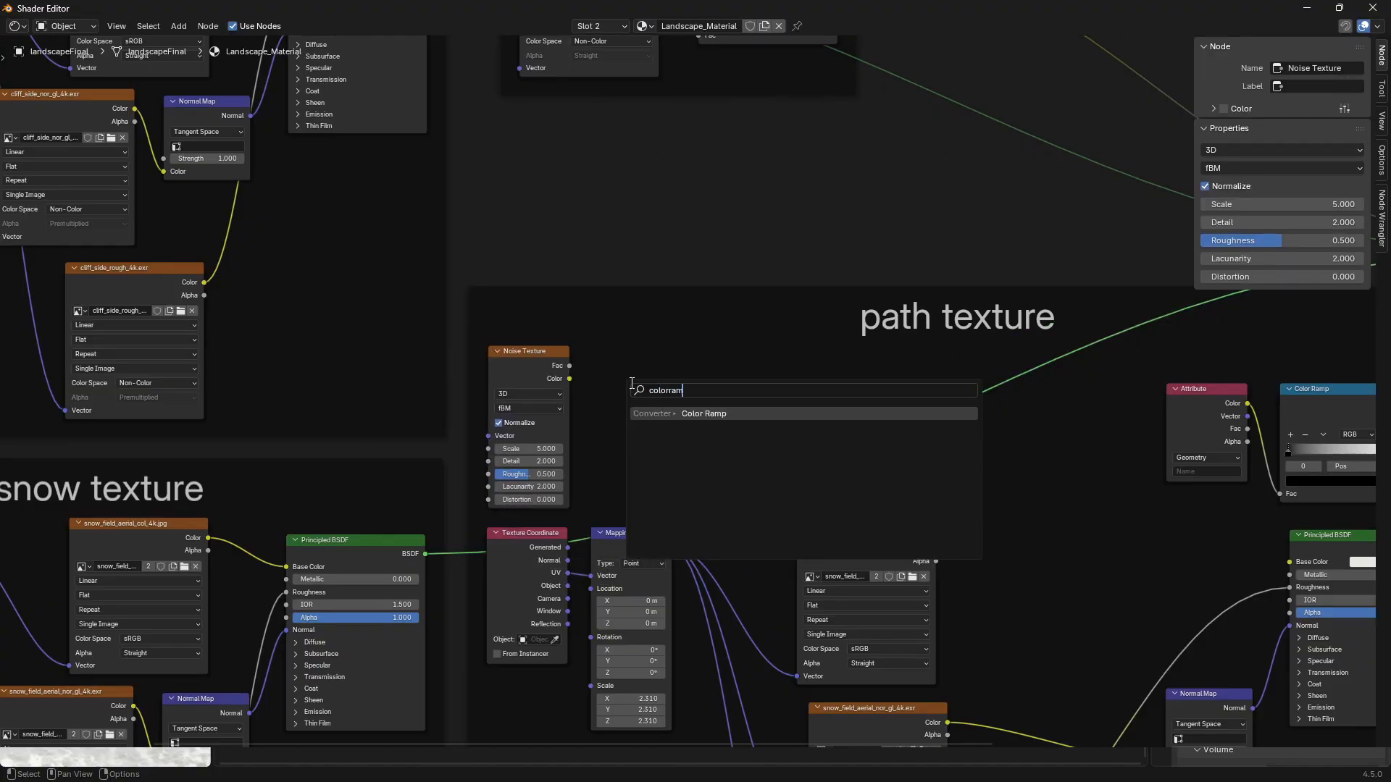
{"action": "key", "text": "Return"}
{"action": "left_click", "coordinate": [682, 406]}
Add a Mix Color node beside the noise Color Ramp in the path texture frame
{"action": "key", "text": "shift+a"}
{"action": "left_click", "coordinate": [811, 381]}
{"action": "type", "text": "mux"}
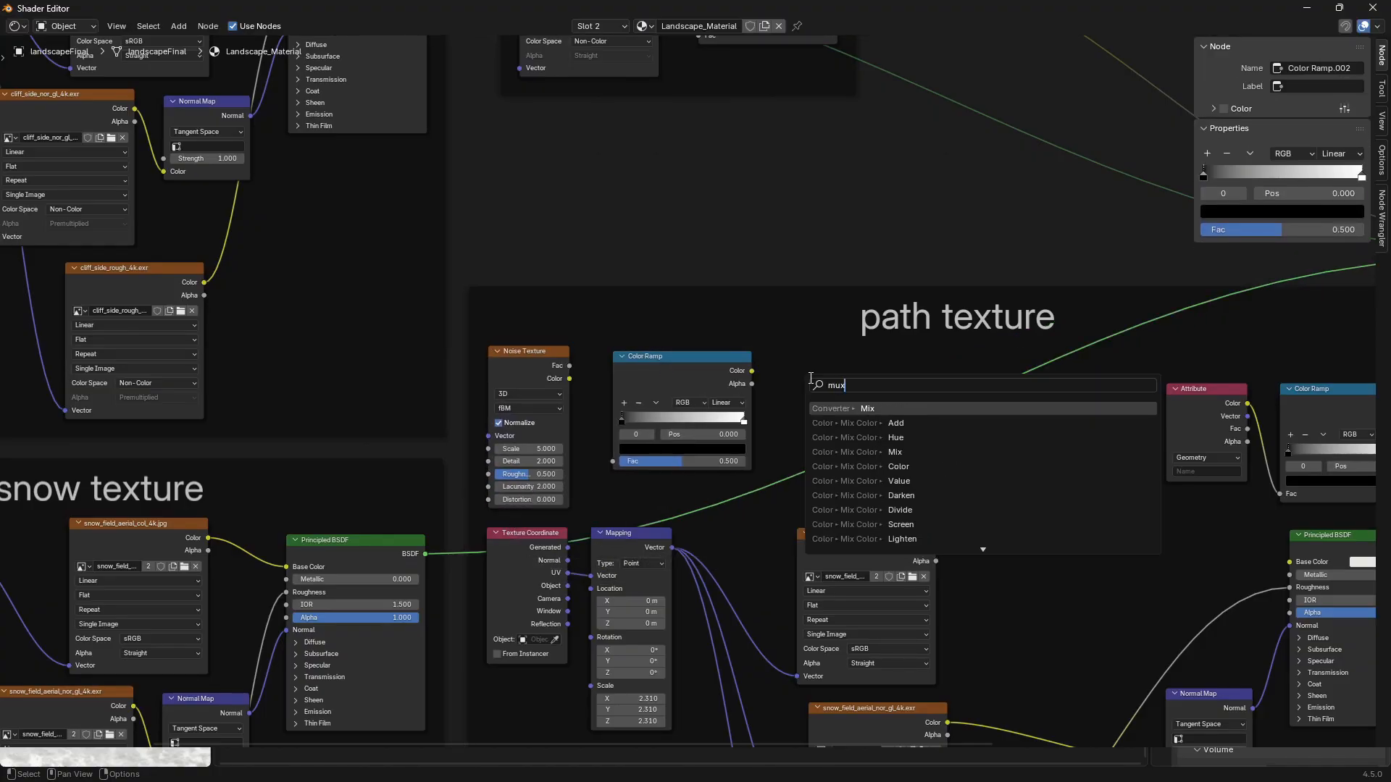
{"action": "key", "text": "BackSpace"}
{"action": "key", "text": "BackSpace"}
{"action": "type", "text": "ix col"}
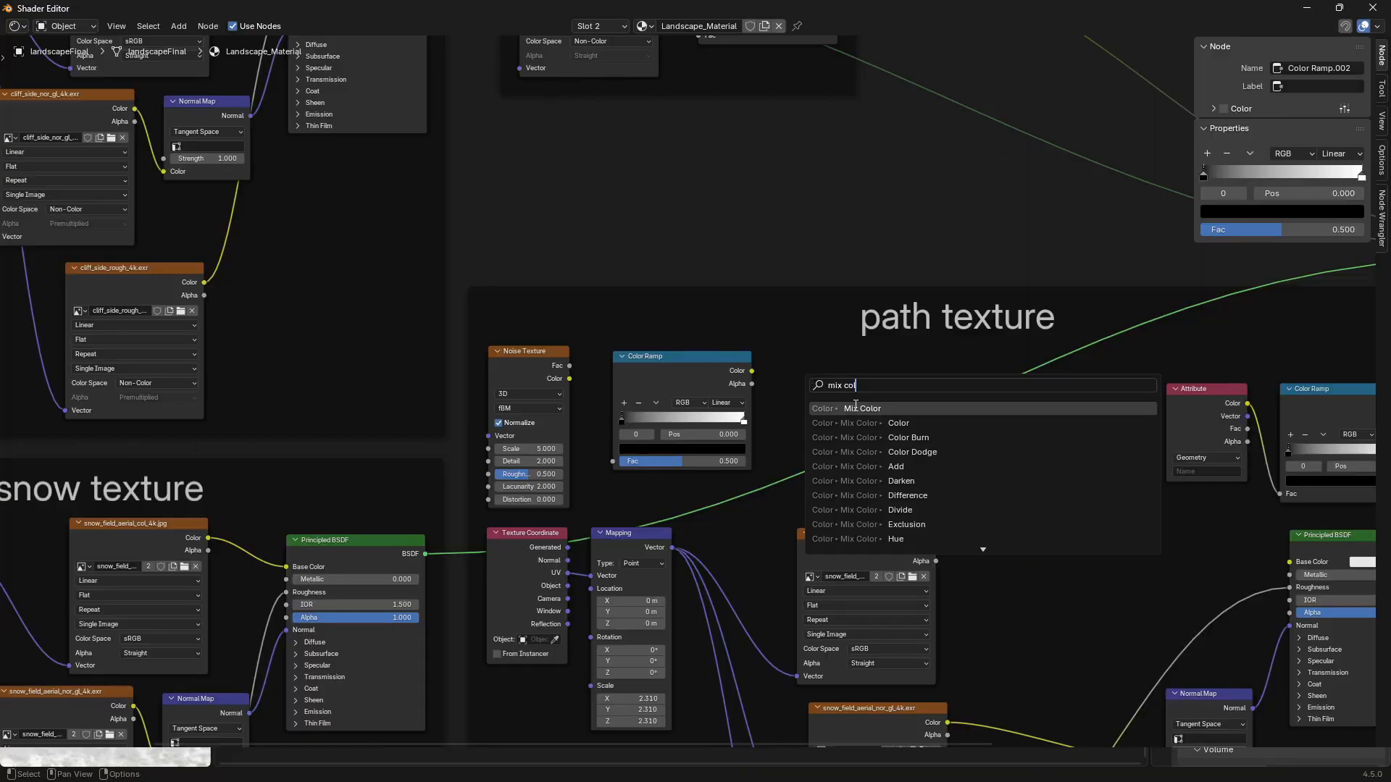
{"action": "left_click", "coordinate": [856, 408]}
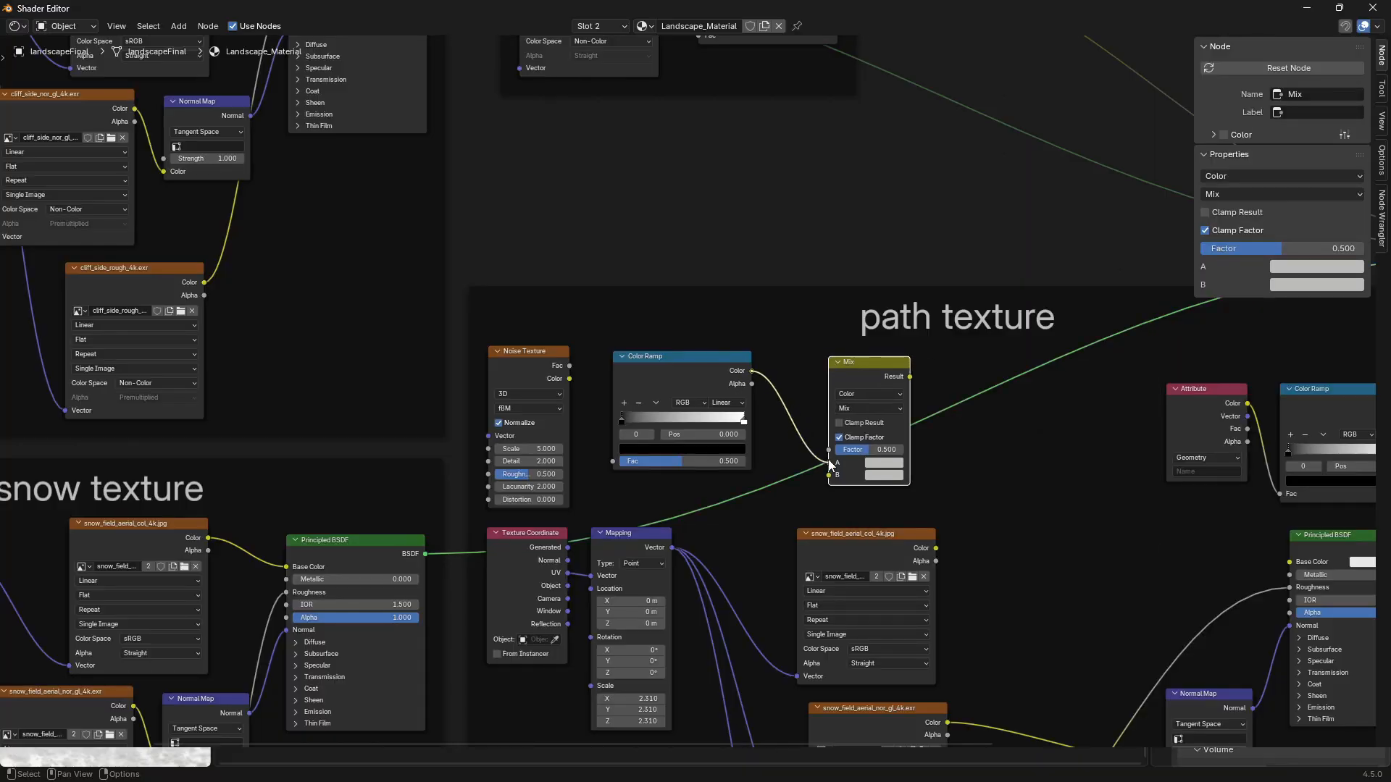
Link the Noise Texture's Fac through its ramp to Mix input A, the snow color texture to B, and the Result to the path's Base Color
{"action": "left_click_drag", "start_coordinate": [888, 363], "coordinate": [985, 360]}
{"action": "left_click", "coordinate": [878, 539]}
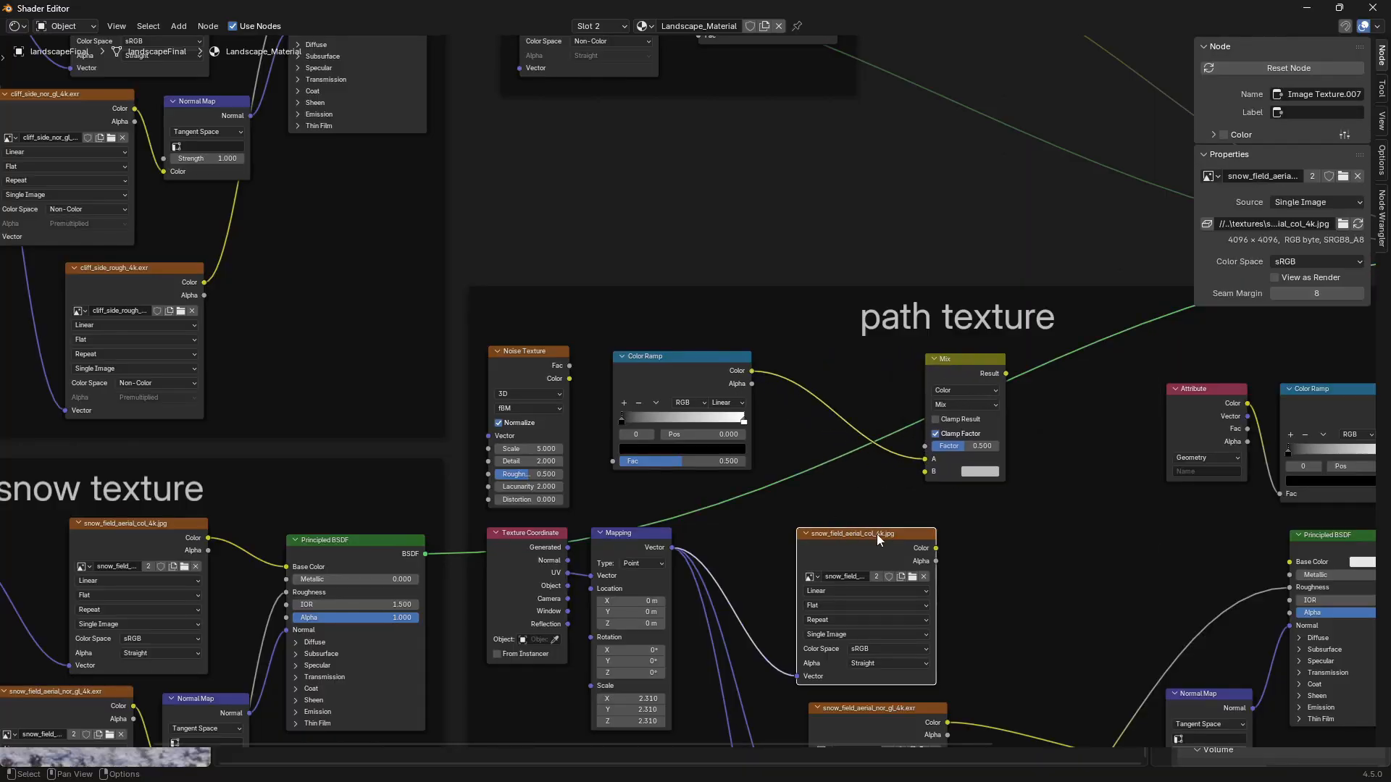
{"action": "left_click_drag", "start_coordinate": [878, 540], "coordinate": [925, 471]}
{"action": "left_click_drag", "start_coordinate": [612, 459], "coordinate": [613, 461]}
{"action": "middle_click_drag", "start_coordinate": [964, 373], "coordinate": [751, 375]}
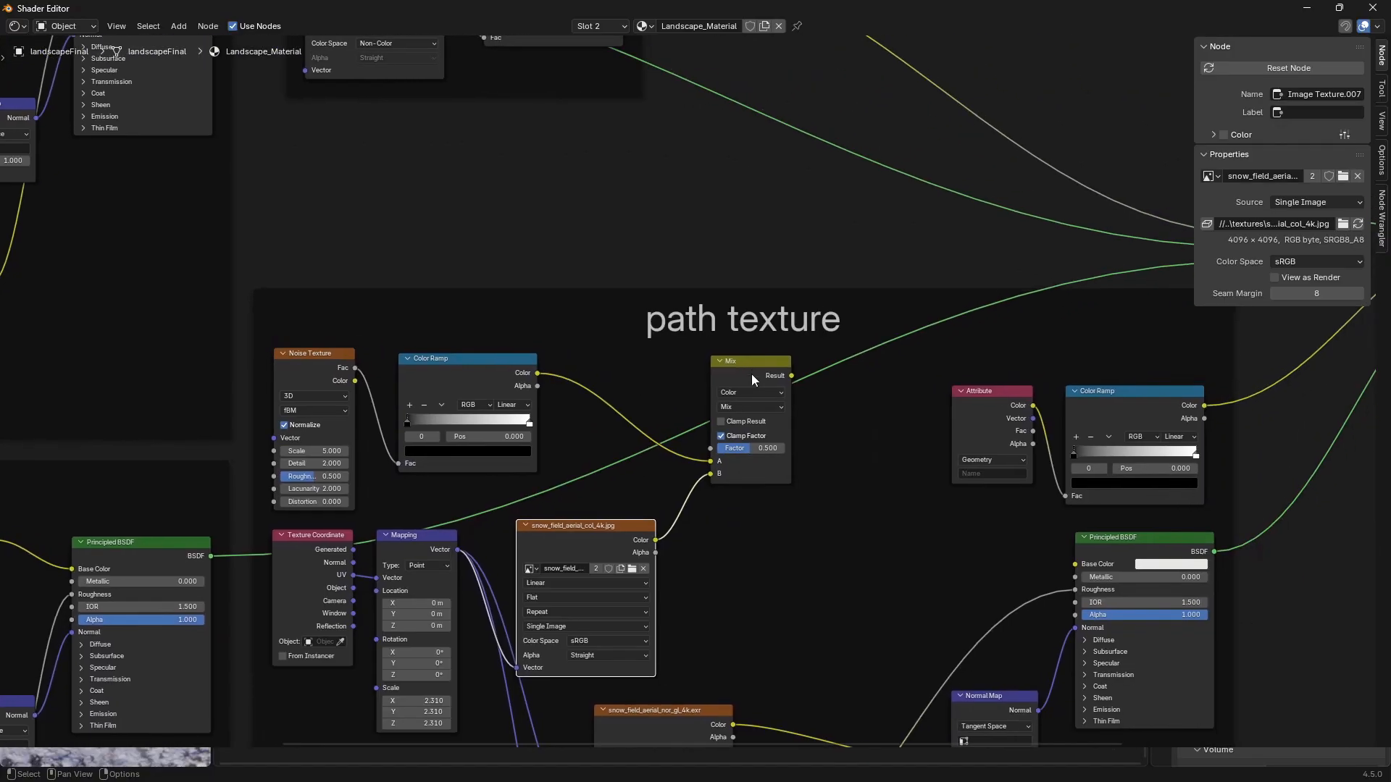
{"action": "left_click_drag", "start_coordinate": [755, 365], "coordinate": [819, 396]}
{"action": "middle_click_drag", "start_coordinate": [892, 439], "coordinate": [825, 419]}
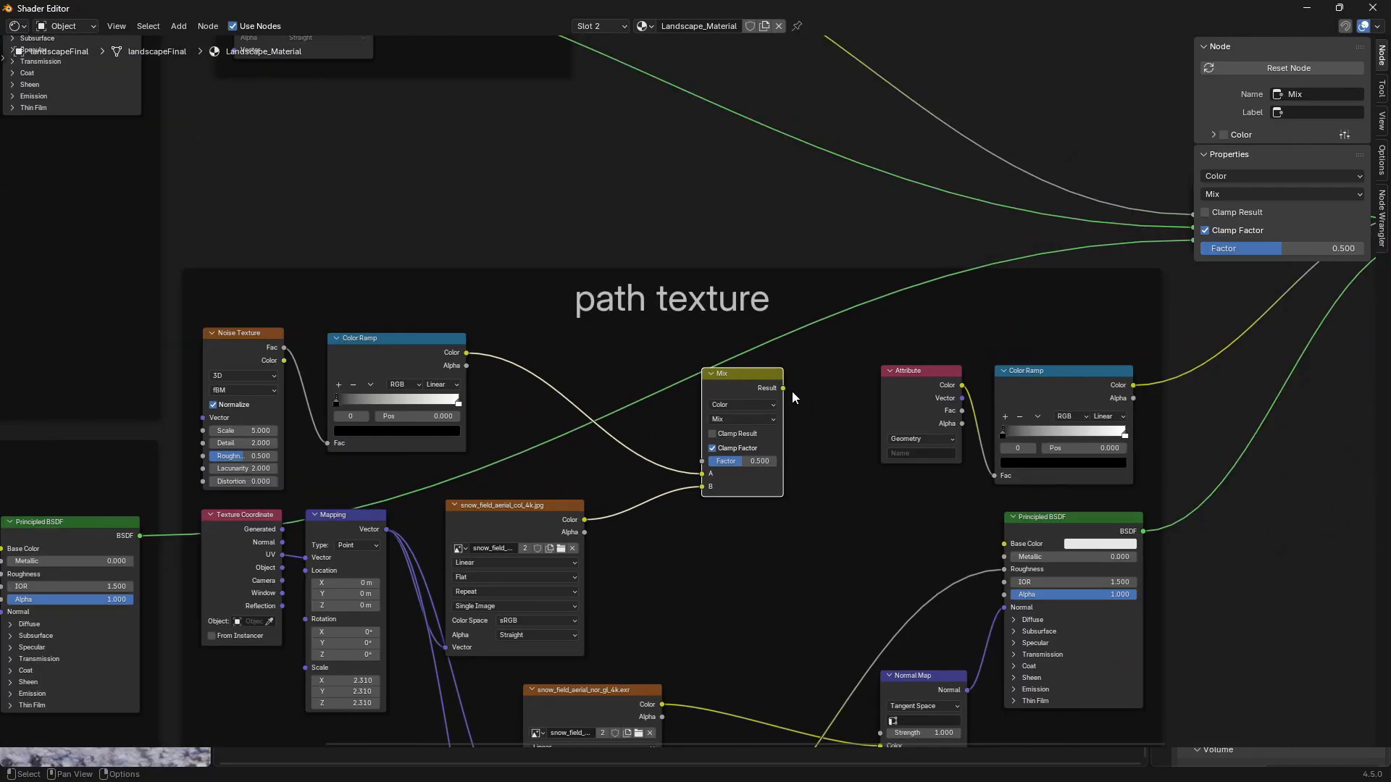
{"action": "left_click_drag", "start_coordinate": [789, 391], "coordinate": [1011, 546]}
Set the Attribute node's name to "tracks"
{"action": "middle_click_drag", "start_coordinate": [1006, 488], "coordinate": [862, 507]}
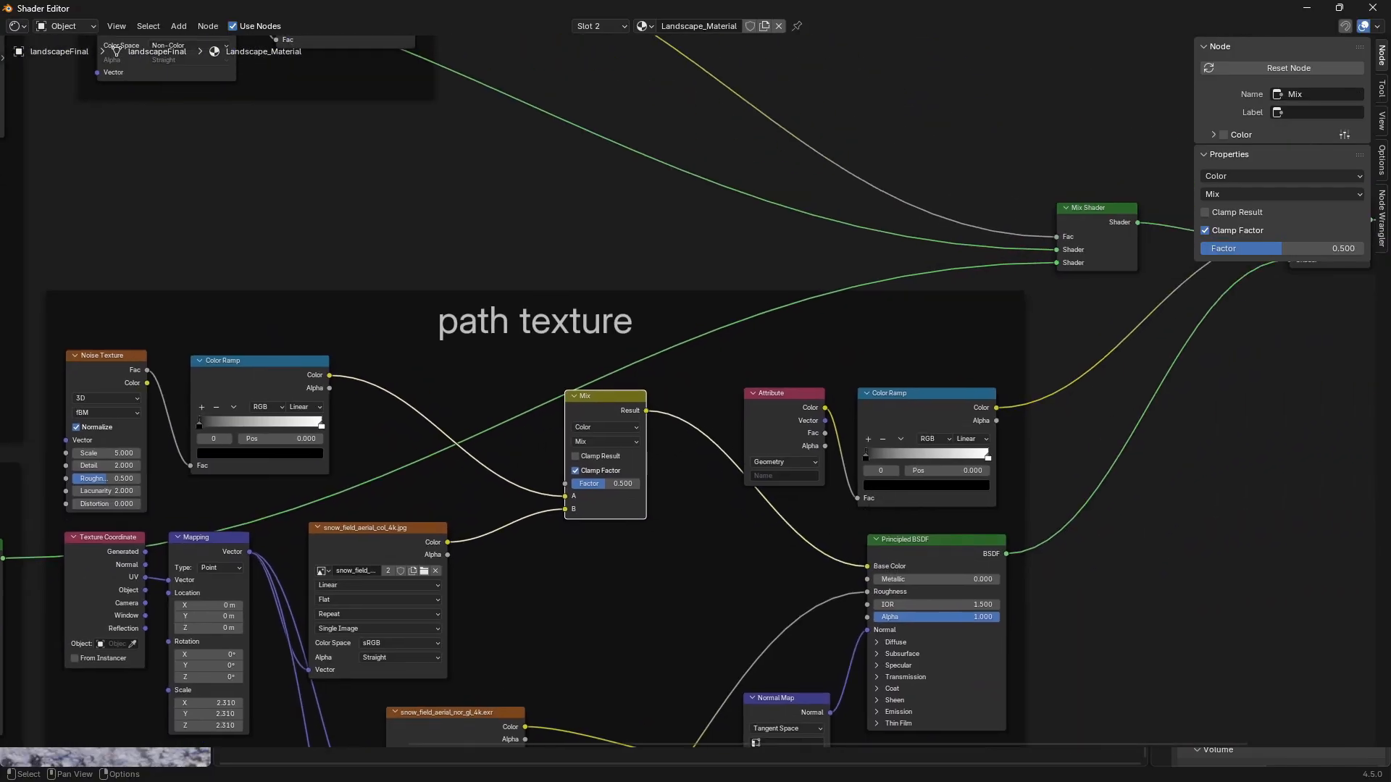
{"action": "scroll", "coordinate": [780, 481], "scroll_direction": "up", "scroll_amount": 3}
{"action": "type", "text": "tr"}
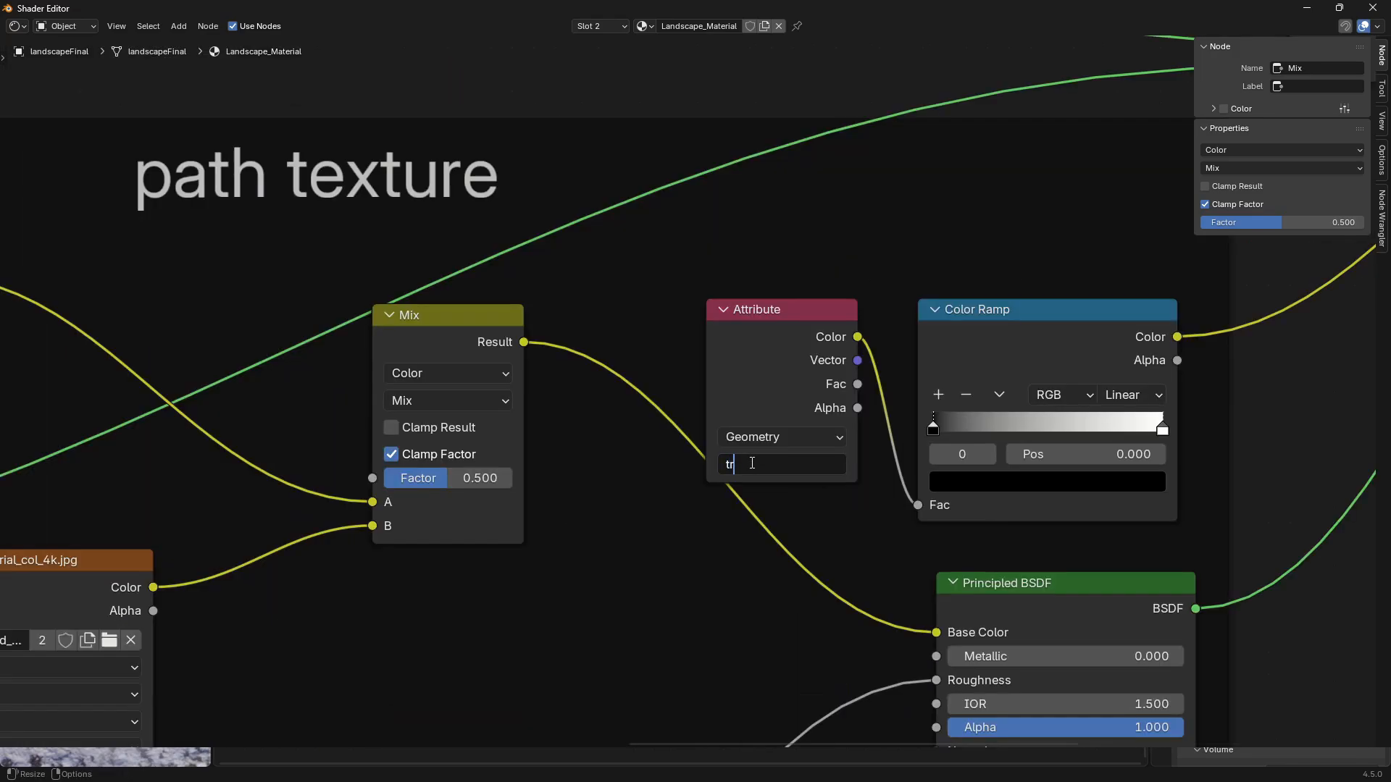
{"action": "type", "text": "acks"}
{"action": "key", "text": "Return"}
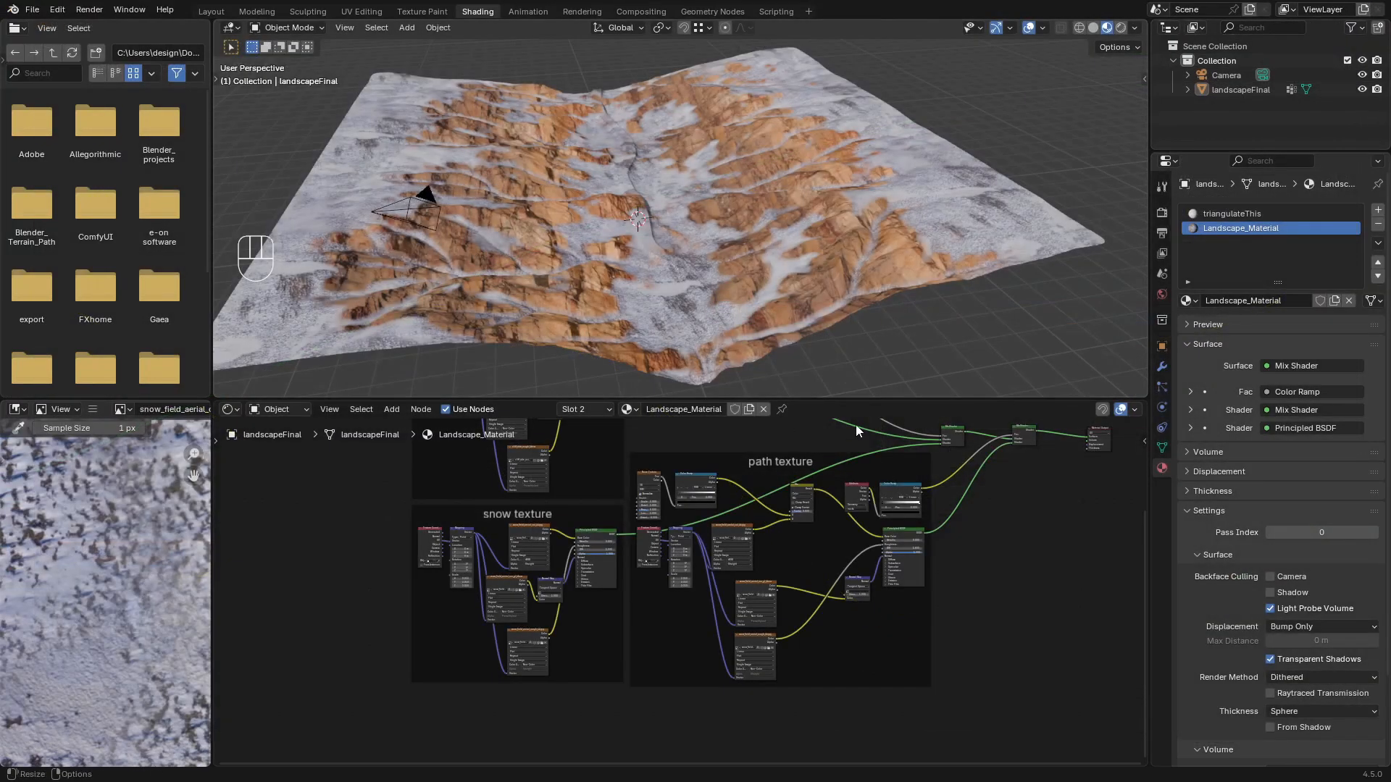
Switch to the Geometry Nodes workspace and create a new geometry node tree on landscapeFinal
{"action": "scroll", "coordinate": [869, 445], "scroll_direction": "up", "scroll_amount": 2}
{"action": "key", "text": "shift+b"}
{"action": "left_click_drag", "start_coordinate": [892, 453], "coordinate": [936, 505]}
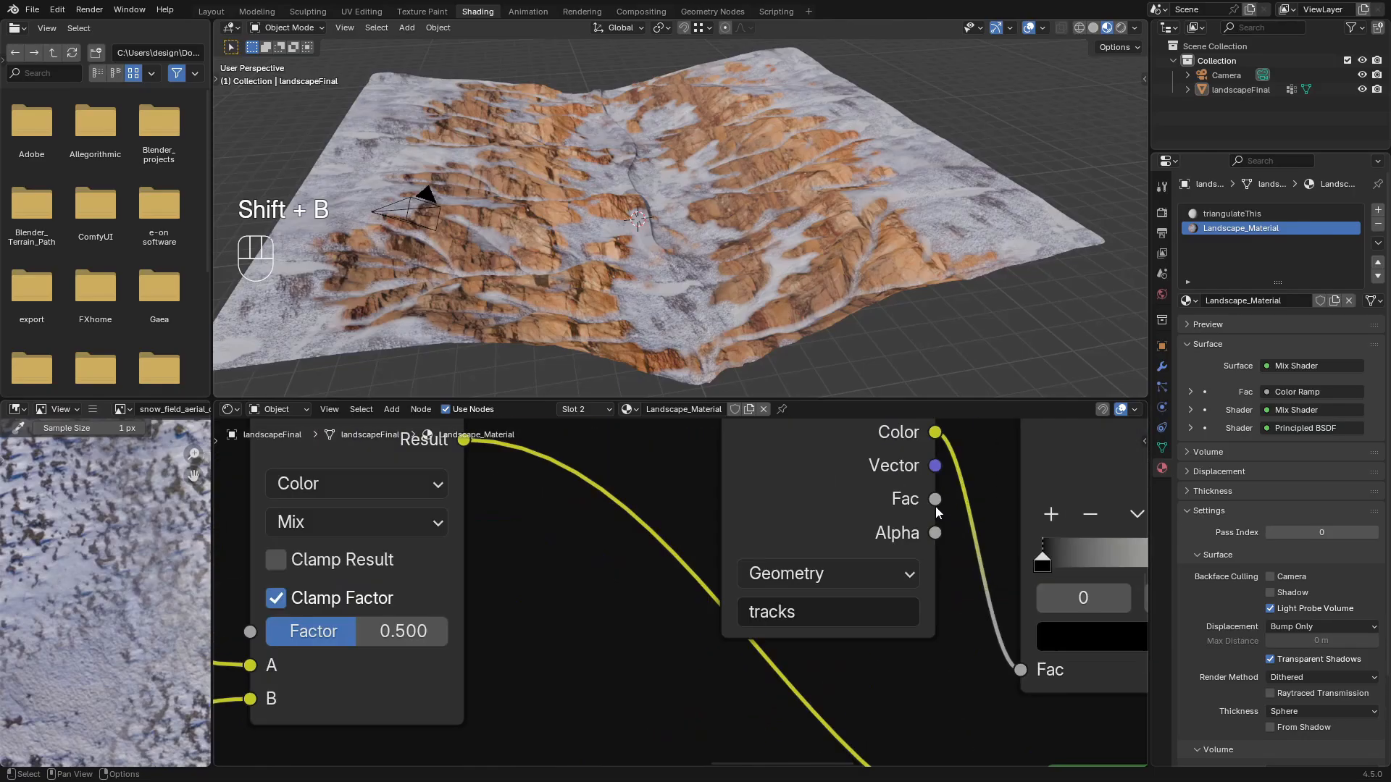
{"action": "left_click", "coordinate": [703, 11]}
{"action": "left_click", "coordinate": [588, 375]}
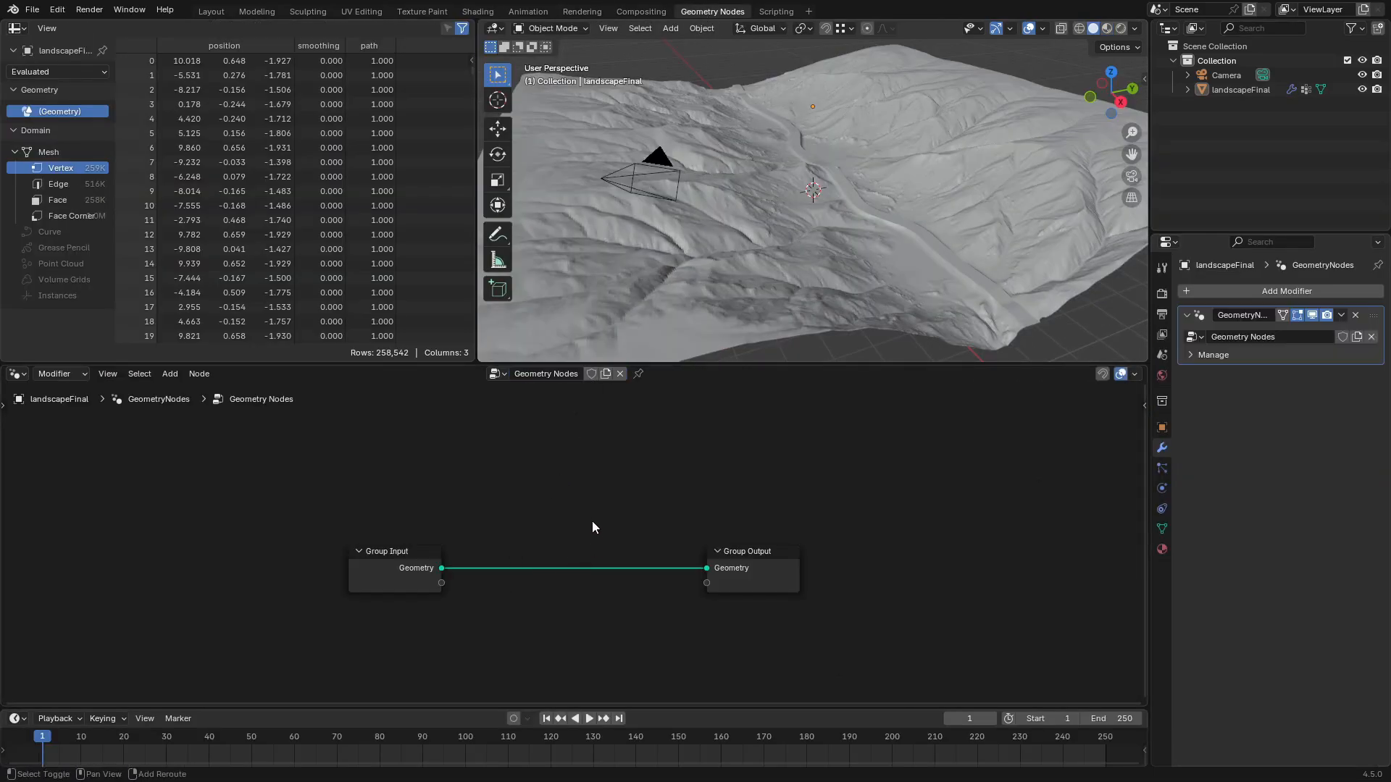
Add a Store Named Attribute node below the link between Group Input and Group Output
{"action": "middle_click_drag", "start_coordinate": [592, 521], "coordinate": [587, 405]}
{"action": "key", "text": "shift+a"}
{"action": "mouse_move", "coordinate": [509, 538]}
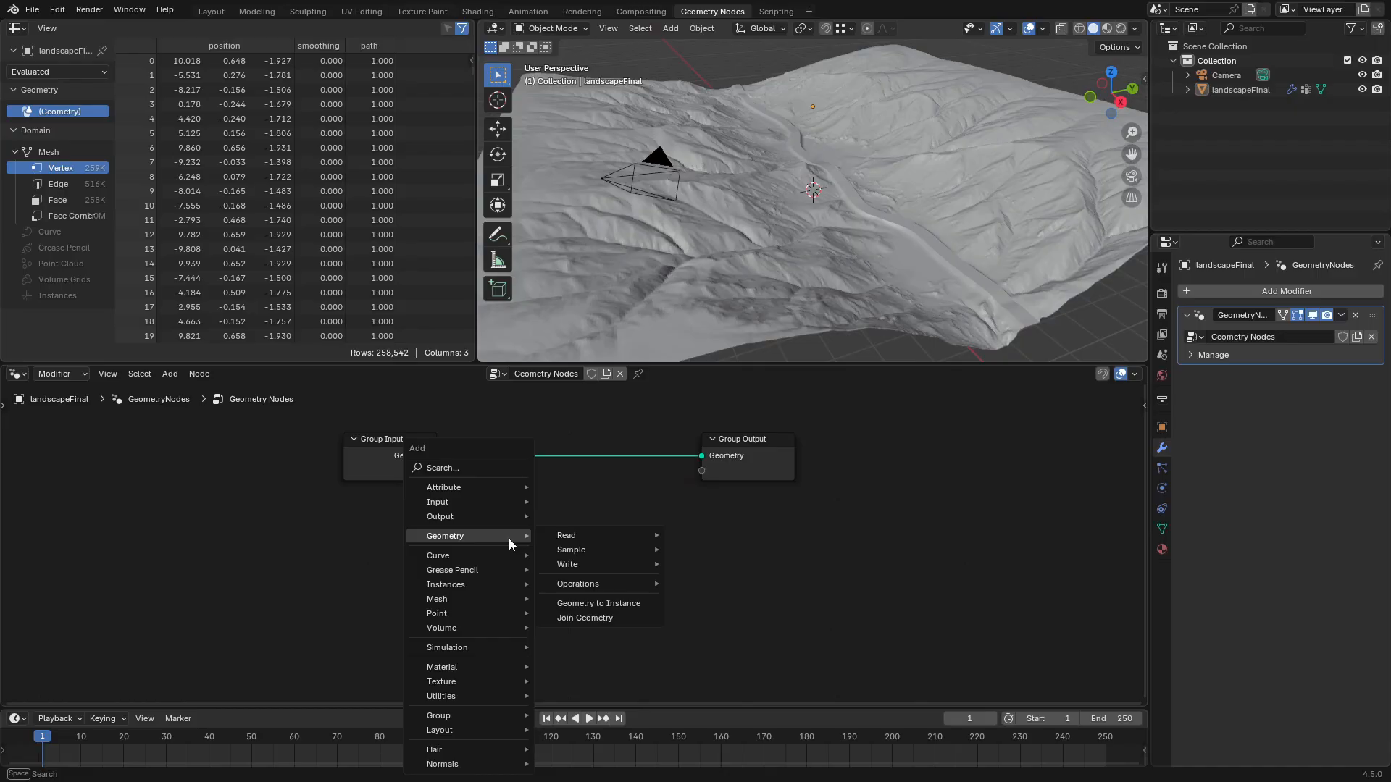
{"action": "left_click", "coordinate": [486, 468]}
{"action": "type", "text": "st"}
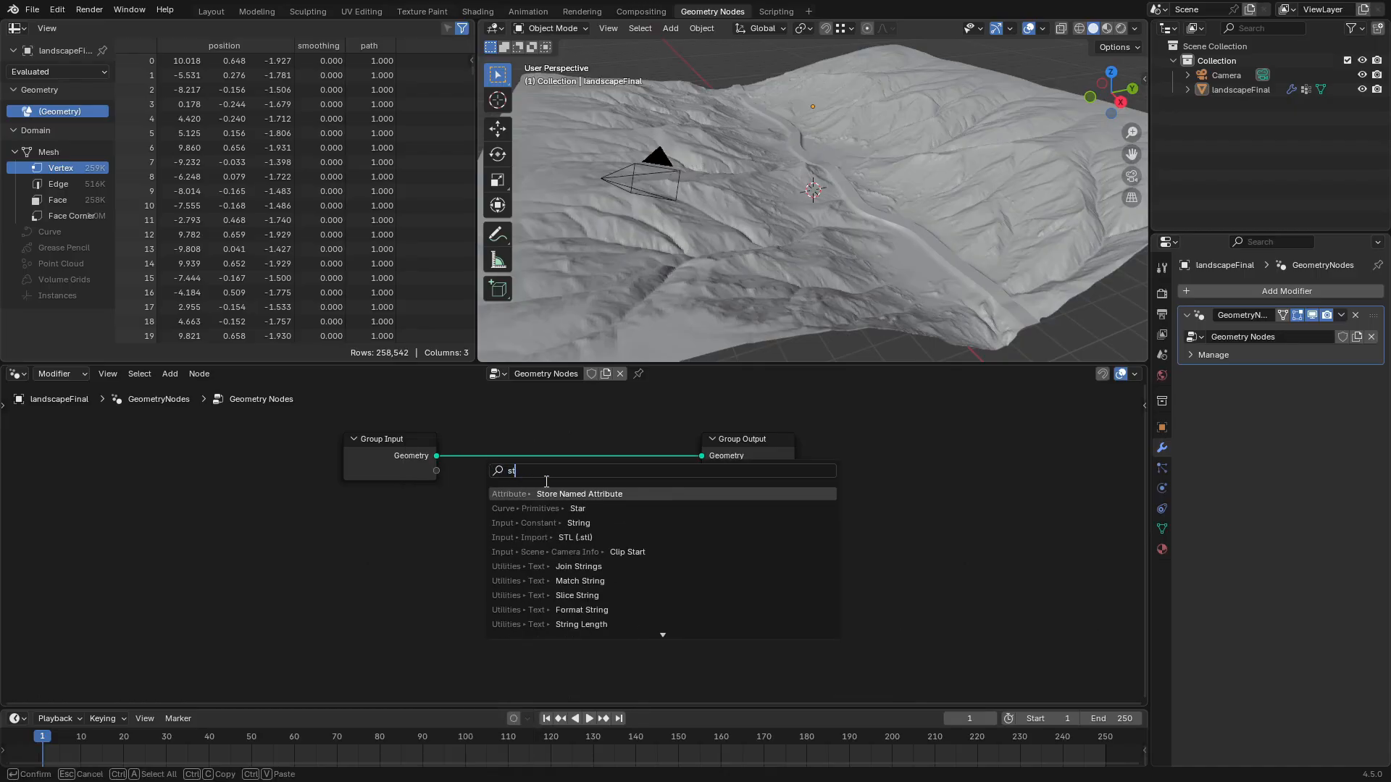
{"action": "key", "text": "Return"}
{"action": "left_click", "coordinate": [555, 512]}
Add a Named Attribute node to the left of the Store Named Attribute node
{"action": "key", "text": "shift+a"}
{"action": "mouse_move", "coordinate": [422, 583]}
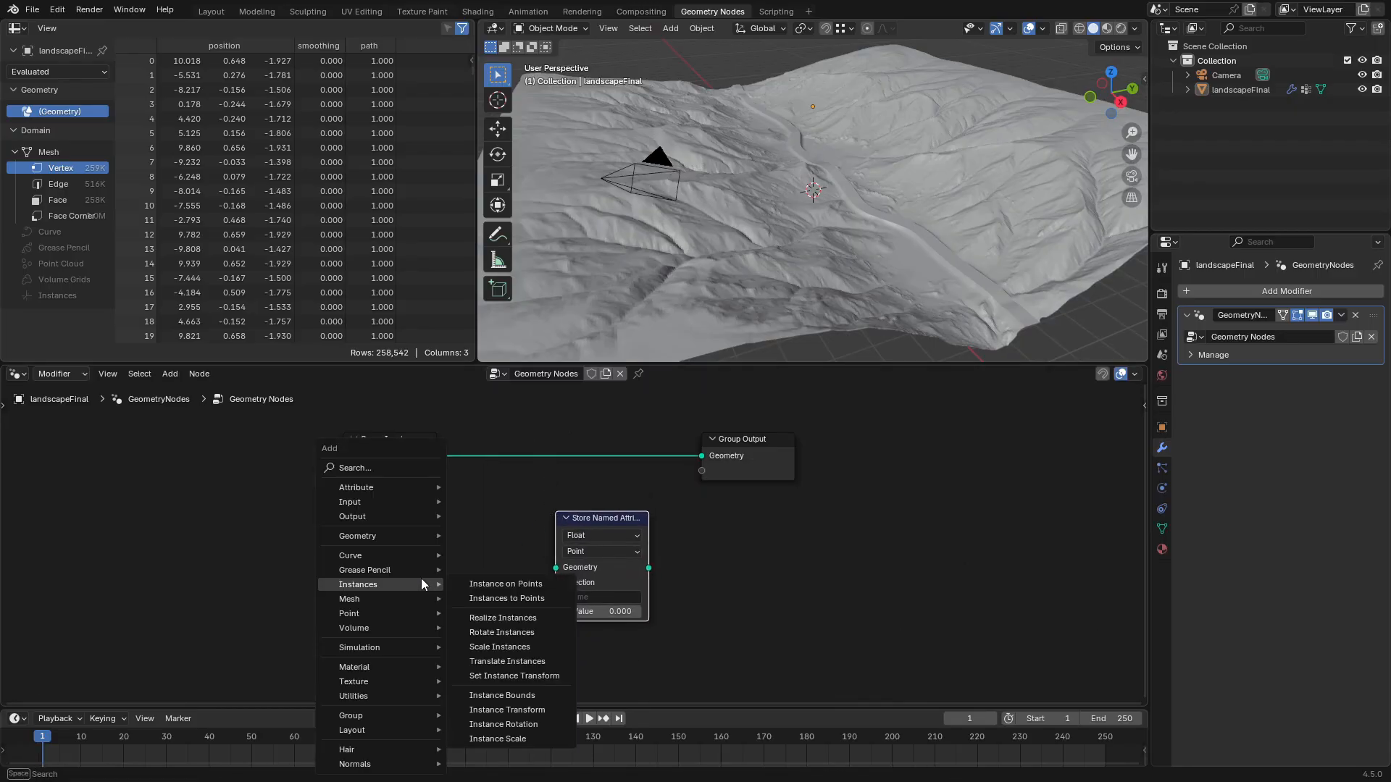
{"action": "left_click", "coordinate": [410, 469]}
{"action": "type", "text": "nam"}
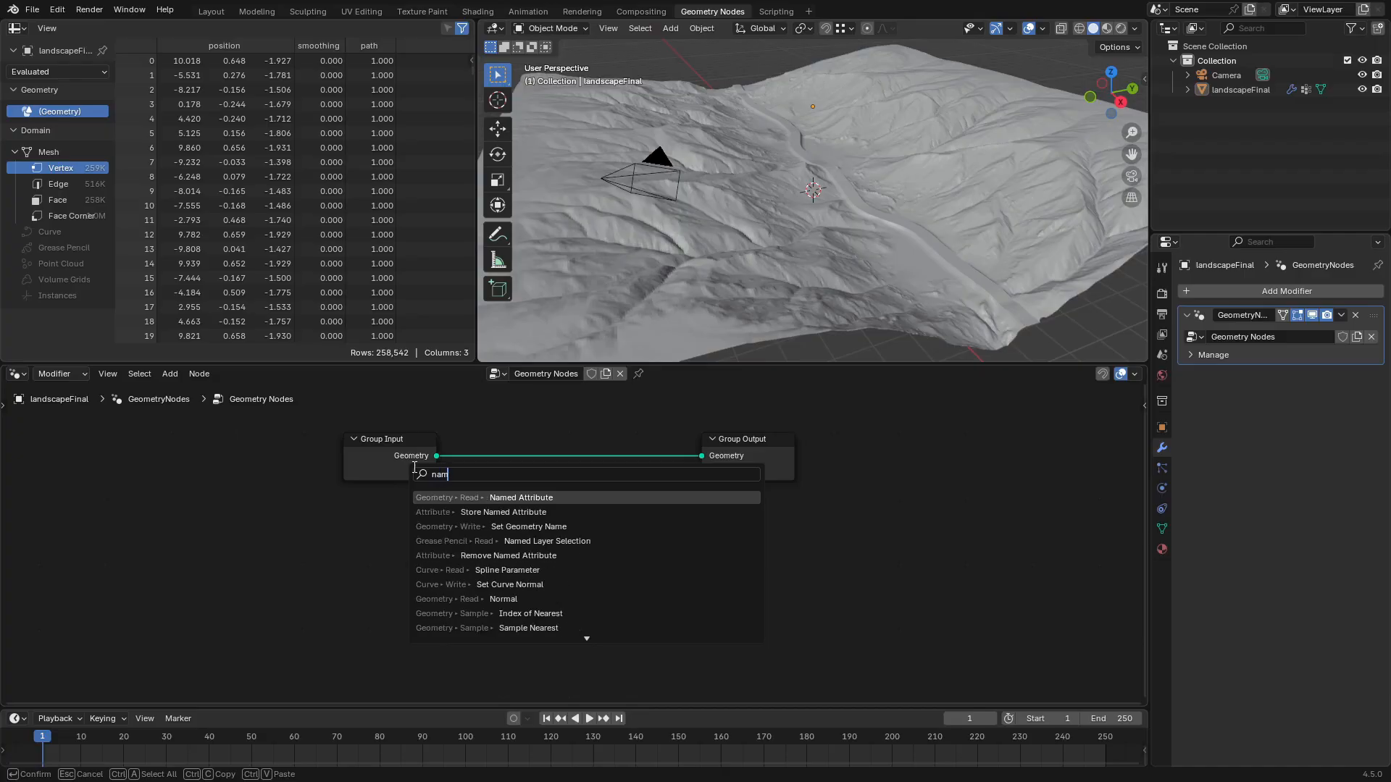
{"action": "key", "text": "Return"}
{"action": "left_click", "coordinate": [414, 578]}
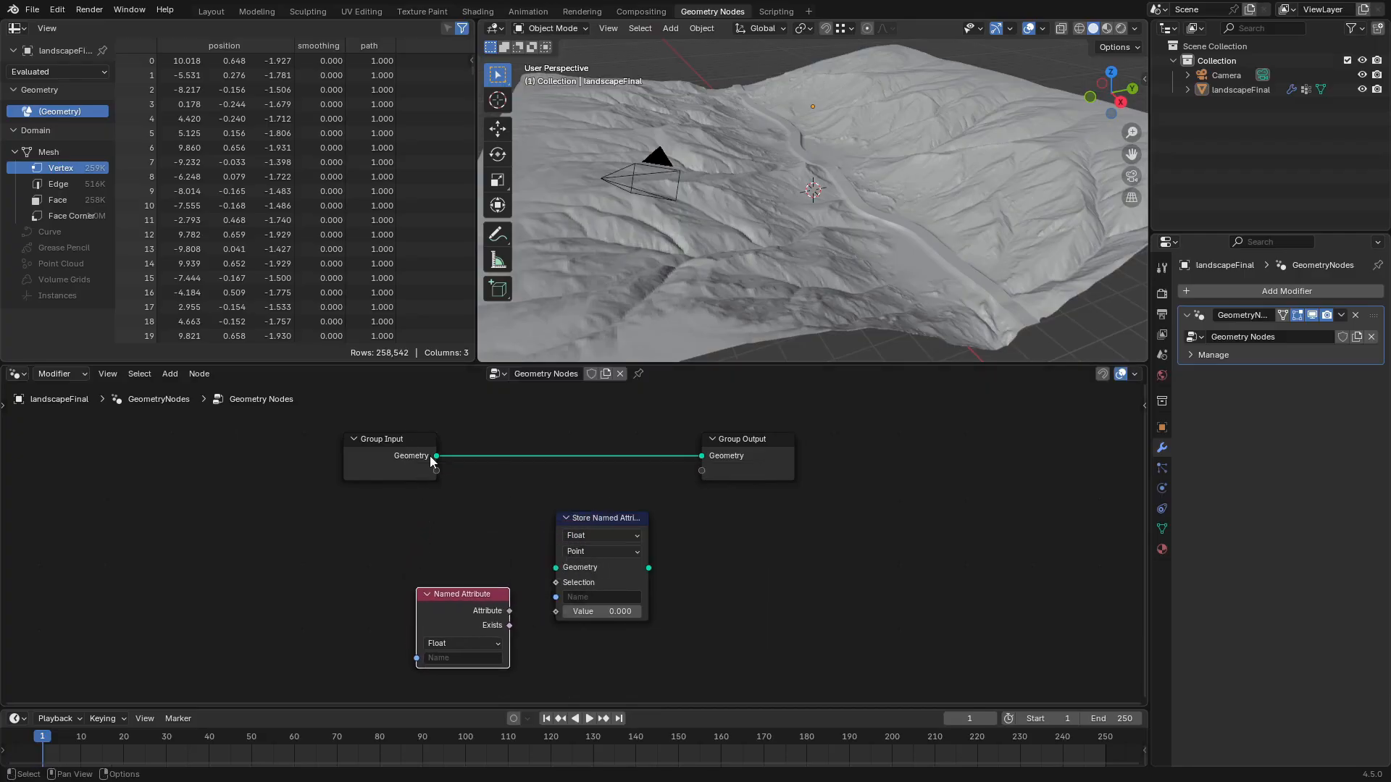
Wire Group Input through Store Named Attribute to Group Output, and connect the Named Attribute's Attribute output to its Value
{"action": "left_click_drag", "start_coordinate": [435, 456], "coordinate": [555, 567]}
{"action": "left_click_drag", "start_coordinate": [648, 567], "coordinate": [992, 453]}
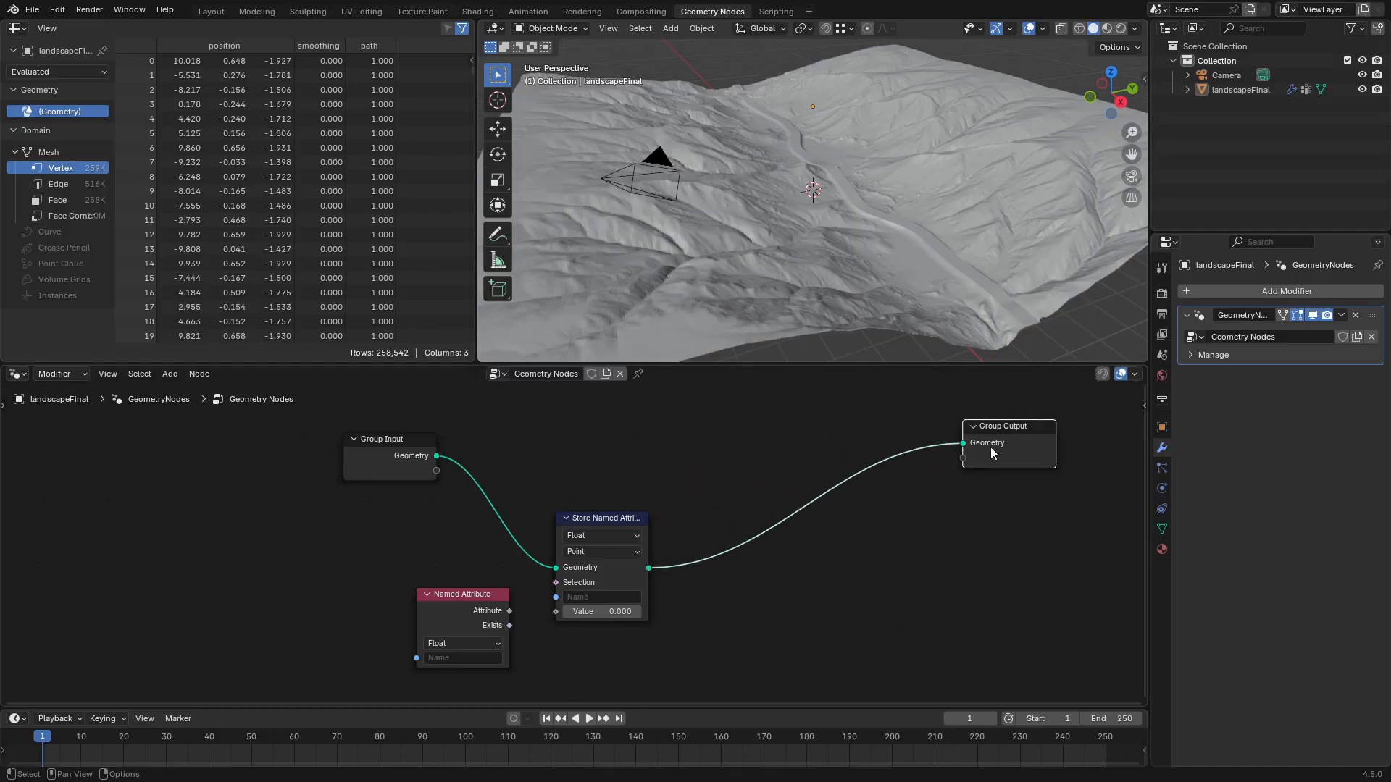
{"action": "left_click_drag", "start_coordinate": [509, 612], "coordinate": [558, 608]}
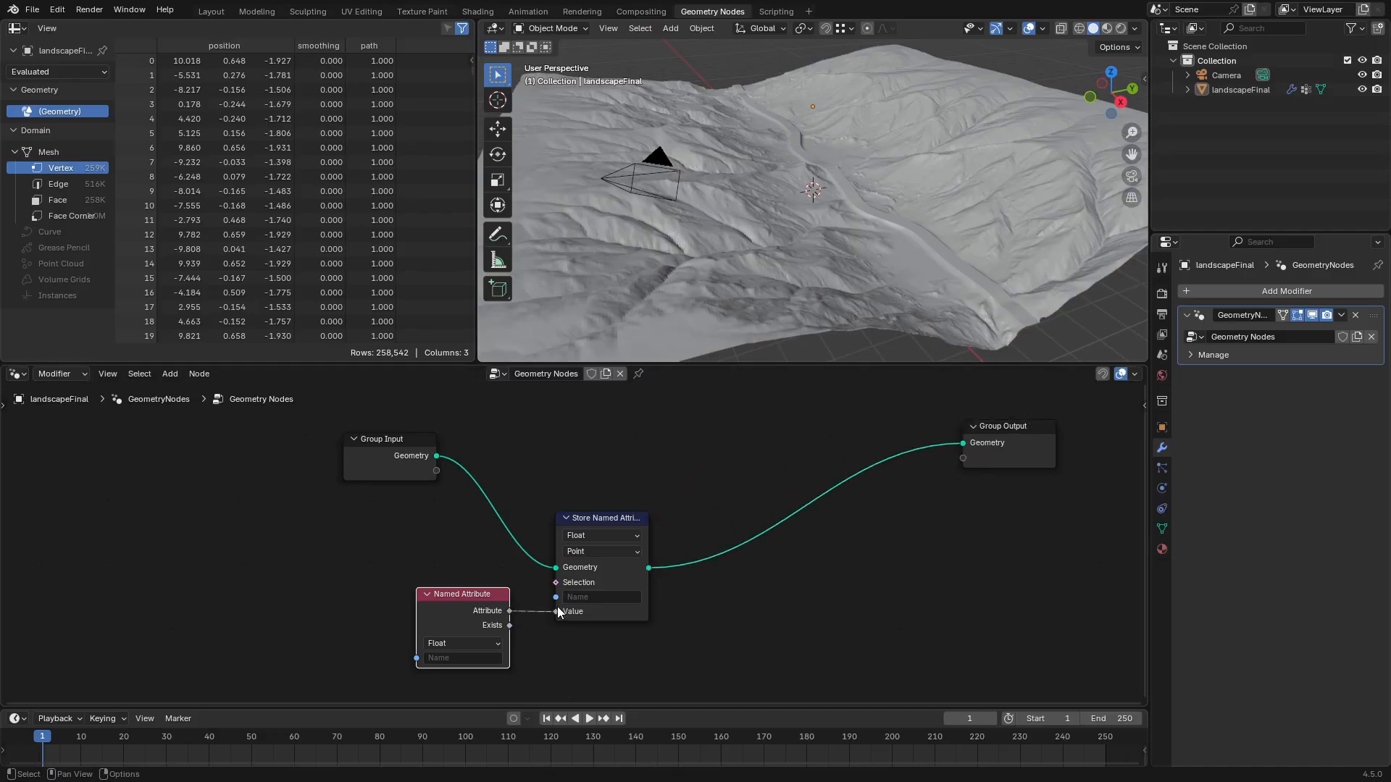
Name the stored attribute "tracks" and set the Named Attribute node's name to "pathTracks"
{"action": "left_click", "coordinate": [592, 597]}
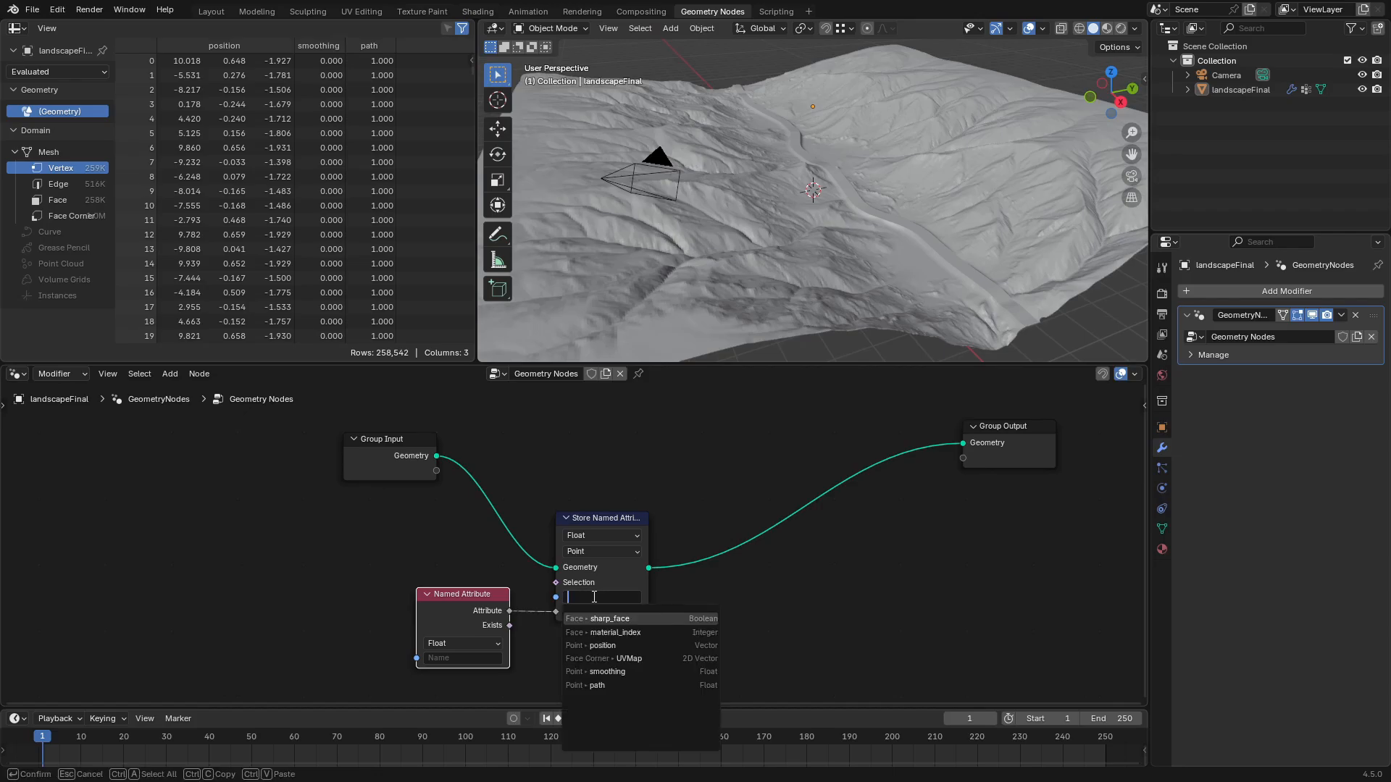
{"action": "type", "text": "tracks"}
{"action": "key", "text": "Return"}
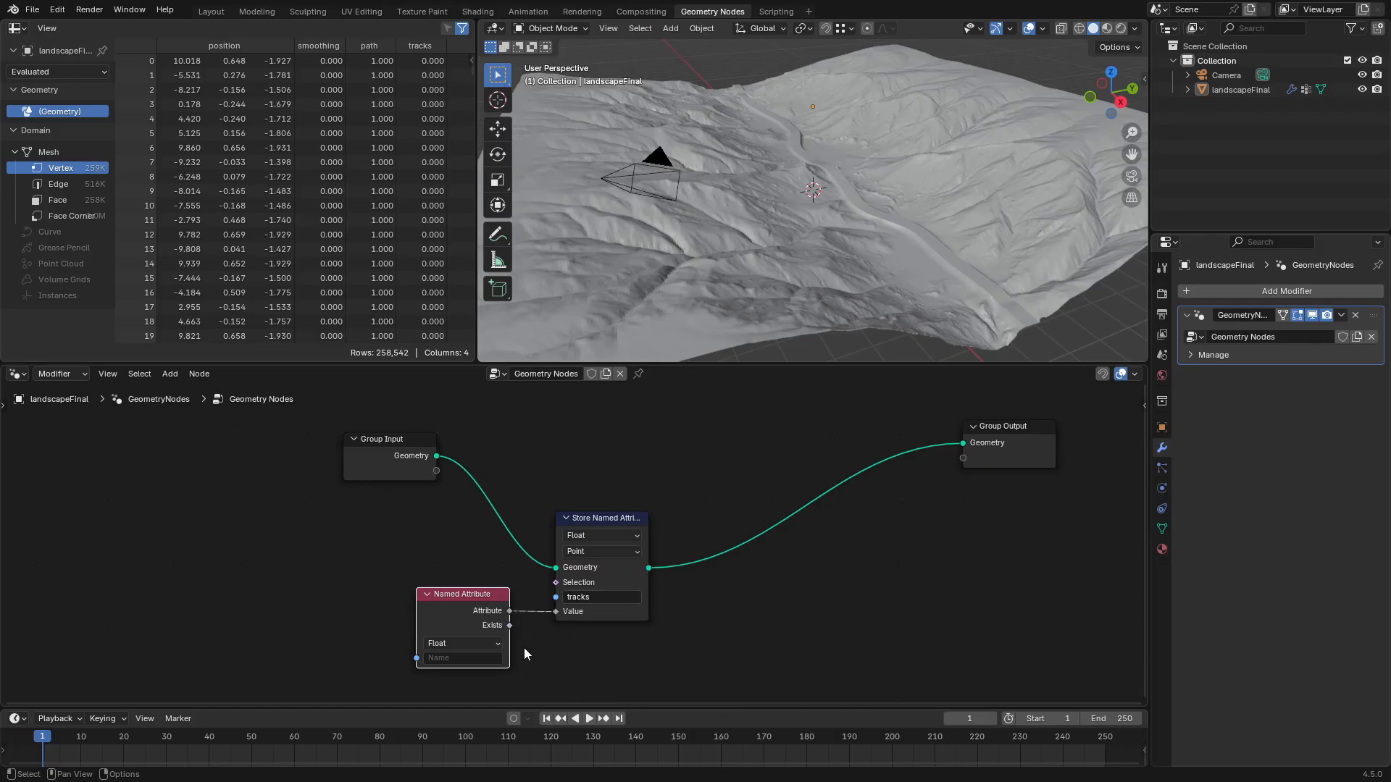
{"action": "left_click", "coordinate": [449, 657]}
{"action": "type", "text": "pathTracks"}
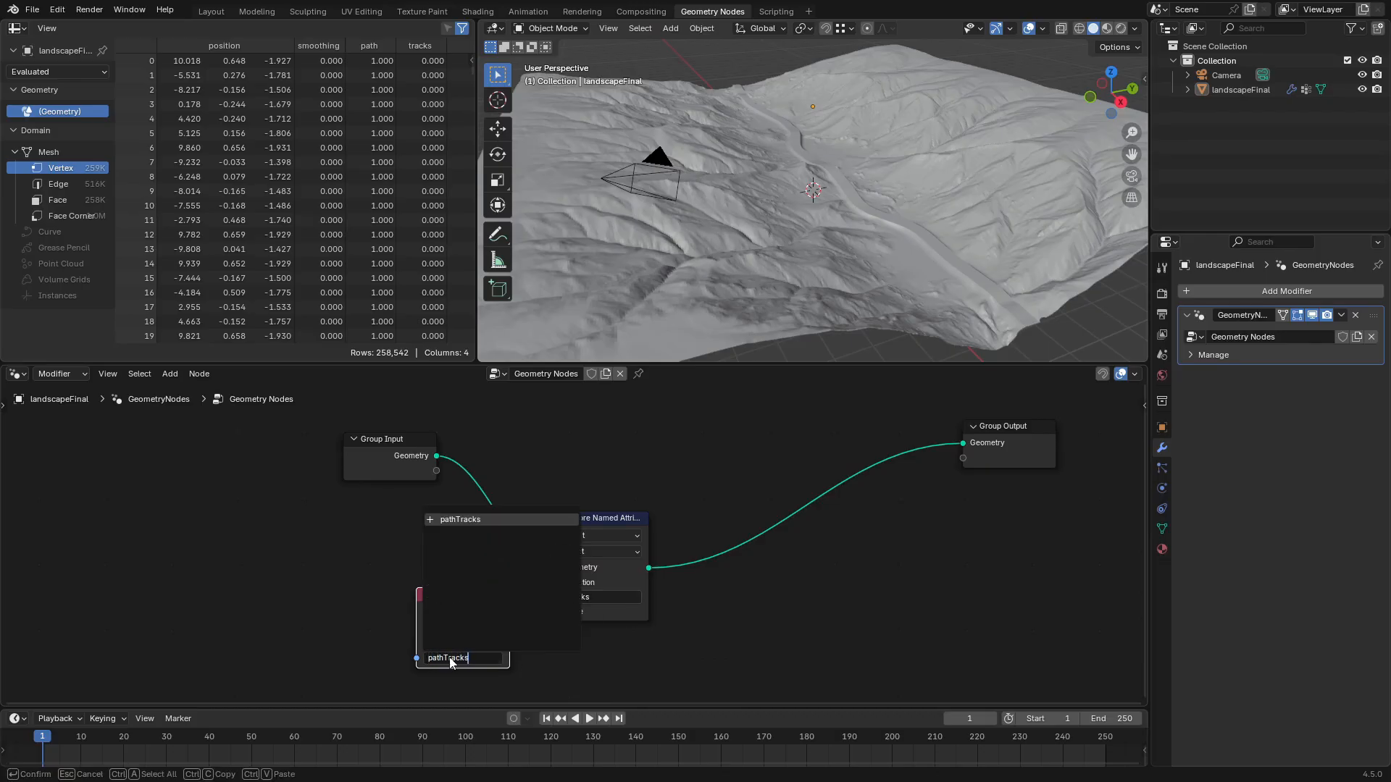
{"action": "key", "text": "Return"}
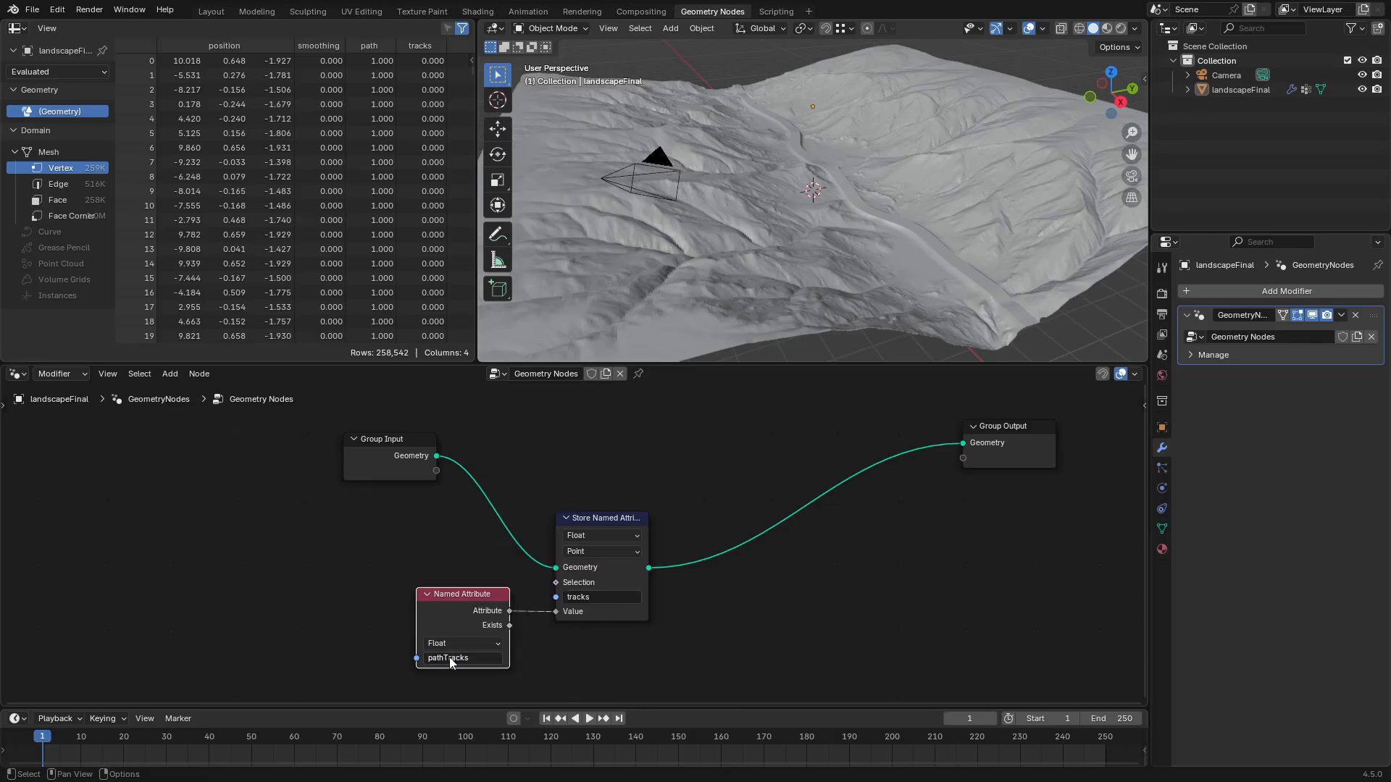
In the Shading workspace, replace the path texture's color image with rocky_trail_02_diff_4k.jpg
{"action": "left_click", "coordinate": [476, 11]}
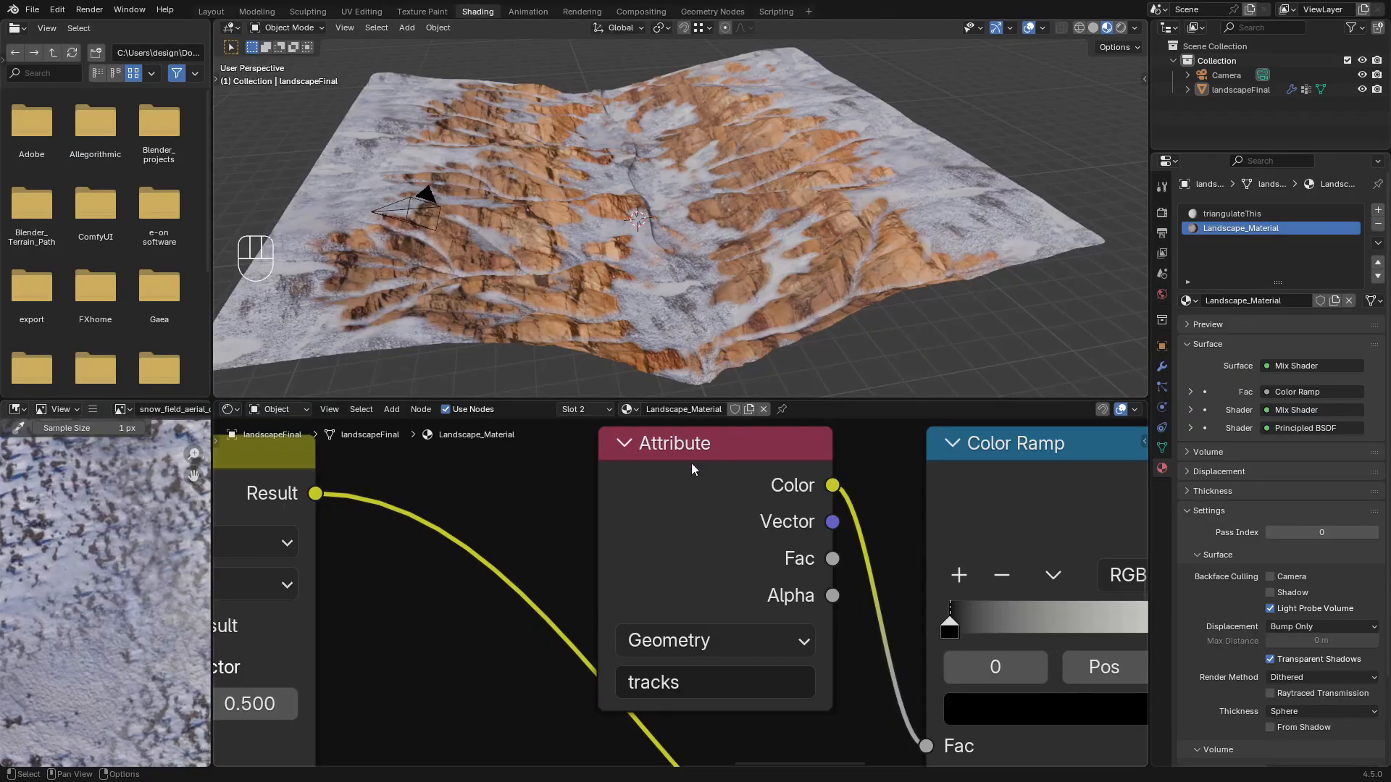
{"action": "scroll", "coordinate": [671, 592], "scroll_direction": "down", "scroll_amount": 10}
{"action": "middle_click_drag", "start_coordinate": [580, 629], "coordinate": [764, 443], "text": "shift"}
{"action": "scroll", "coordinate": [702, 504], "scroll_direction": "up", "scroll_amount": 6}
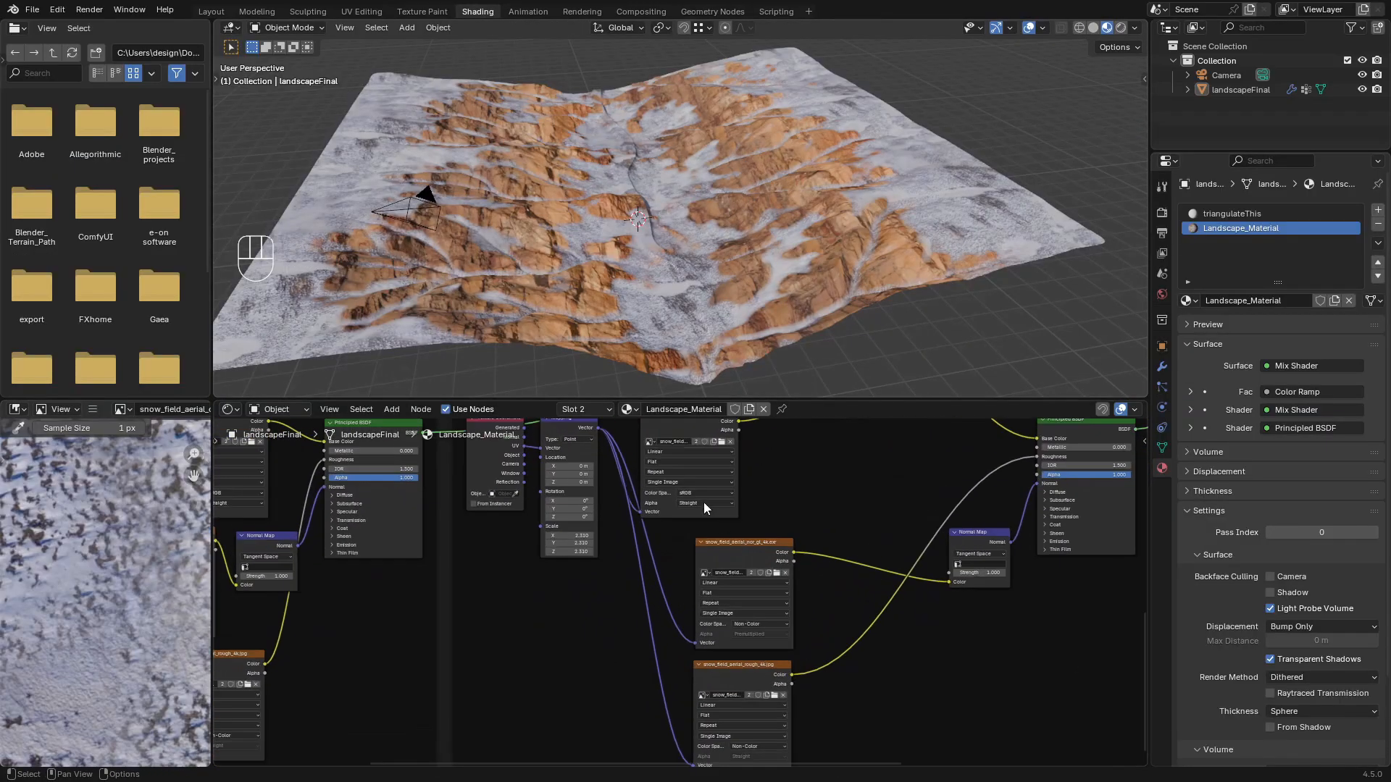
{"action": "middle_click_drag", "start_coordinate": [694, 492], "coordinate": [669, 580], "text": "shift"}
{"action": "scroll", "coordinate": [689, 542], "scroll_direction": "up", "scroll_amount": 2}
{"action": "left_click", "coordinate": [702, 527]}
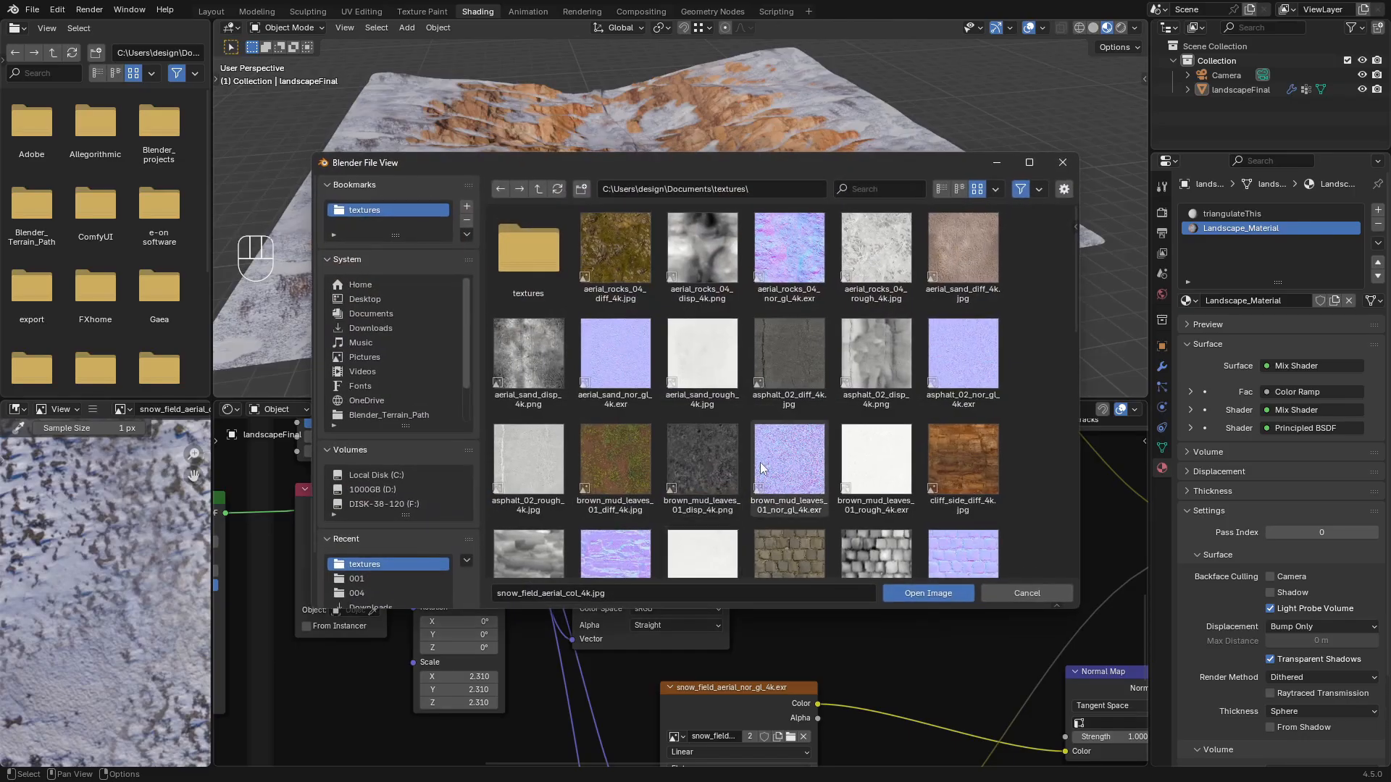
{"action": "scroll", "coordinate": [763, 458], "scroll_direction": "down", "scroll_amount": 5}
{"action": "left_click", "coordinate": [789, 366]}
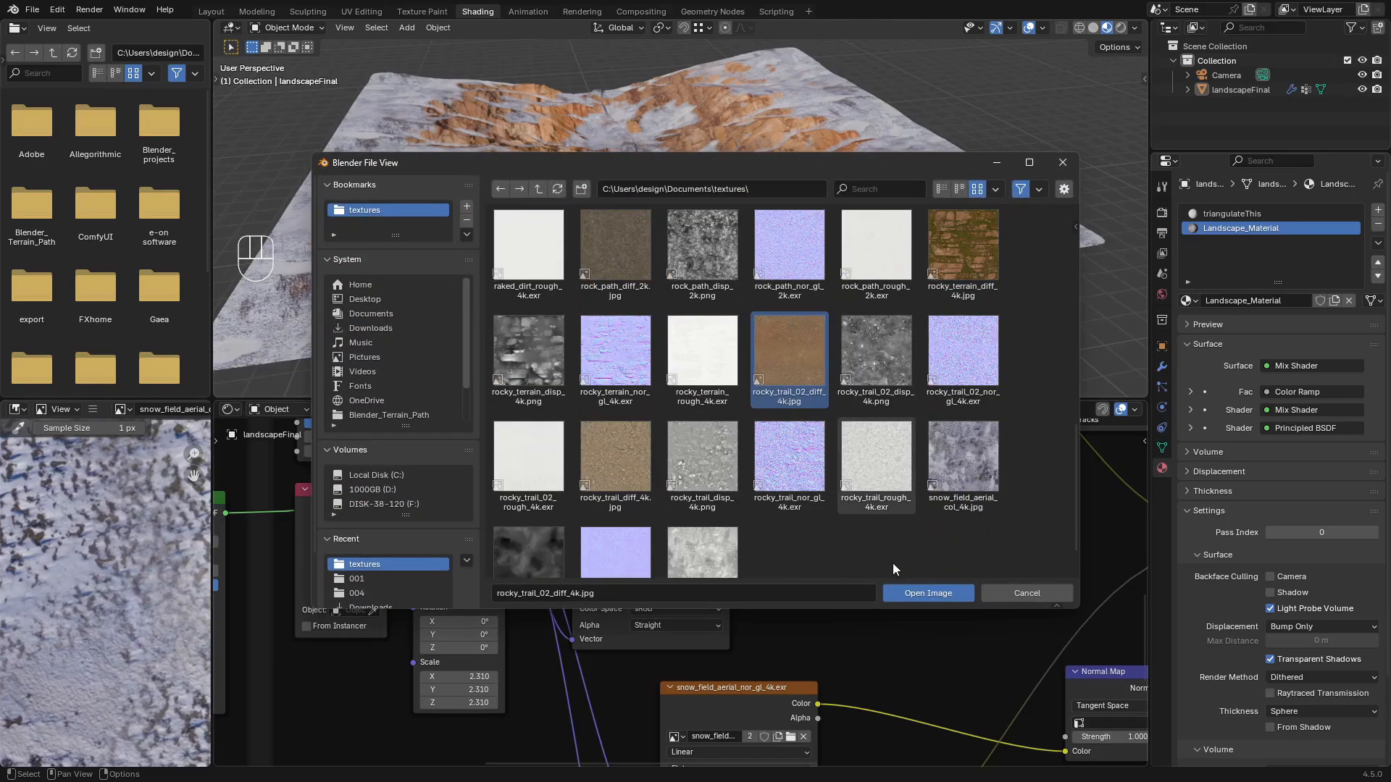
{"action": "left_click", "coordinate": [927, 592]}
Replace the path texture's normal image with rocky_trail_02_nor_gl_4k.exr
{"action": "middle_click_drag", "start_coordinate": [785, 647], "coordinate": [767, 470]}
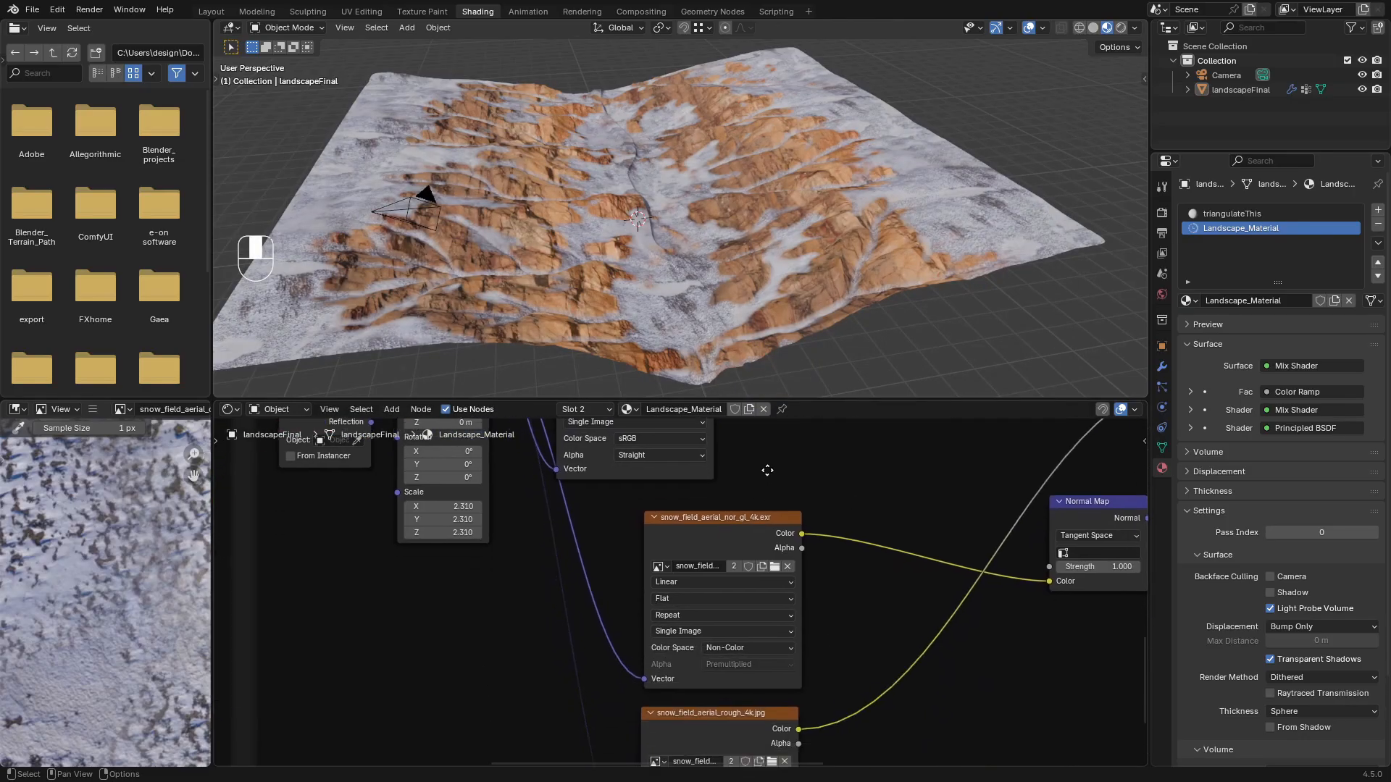
{"action": "left_click", "coordinate": [774, 565]}
{"action": "scroll", "coordinate": [816, 441], "scroll_direction": "down", "scroll_amount": 6}
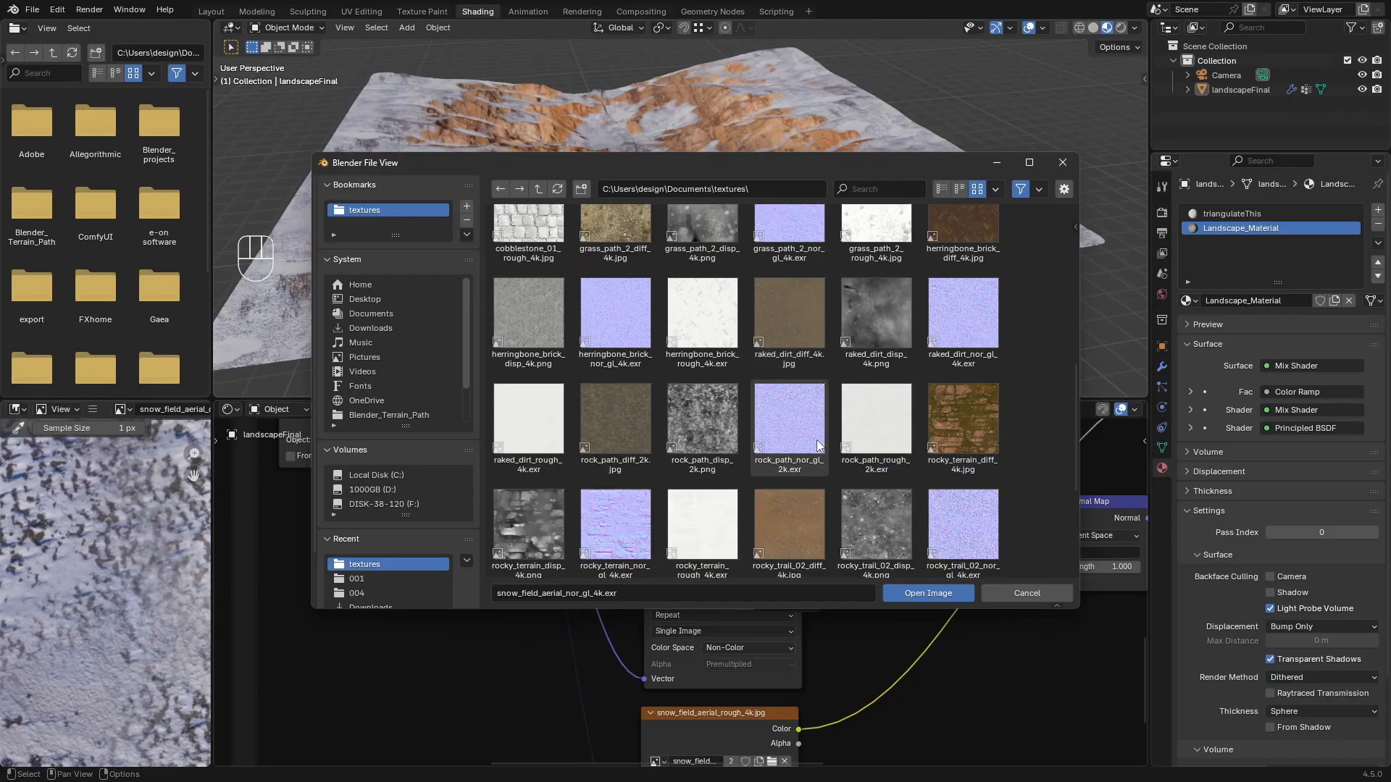
{"action": "scroll", "coordinate": [806, 439], "scroll_direction": "down", "scroll_amount": 3}
{"action": "double_click", "coordinate": [953, 437]}
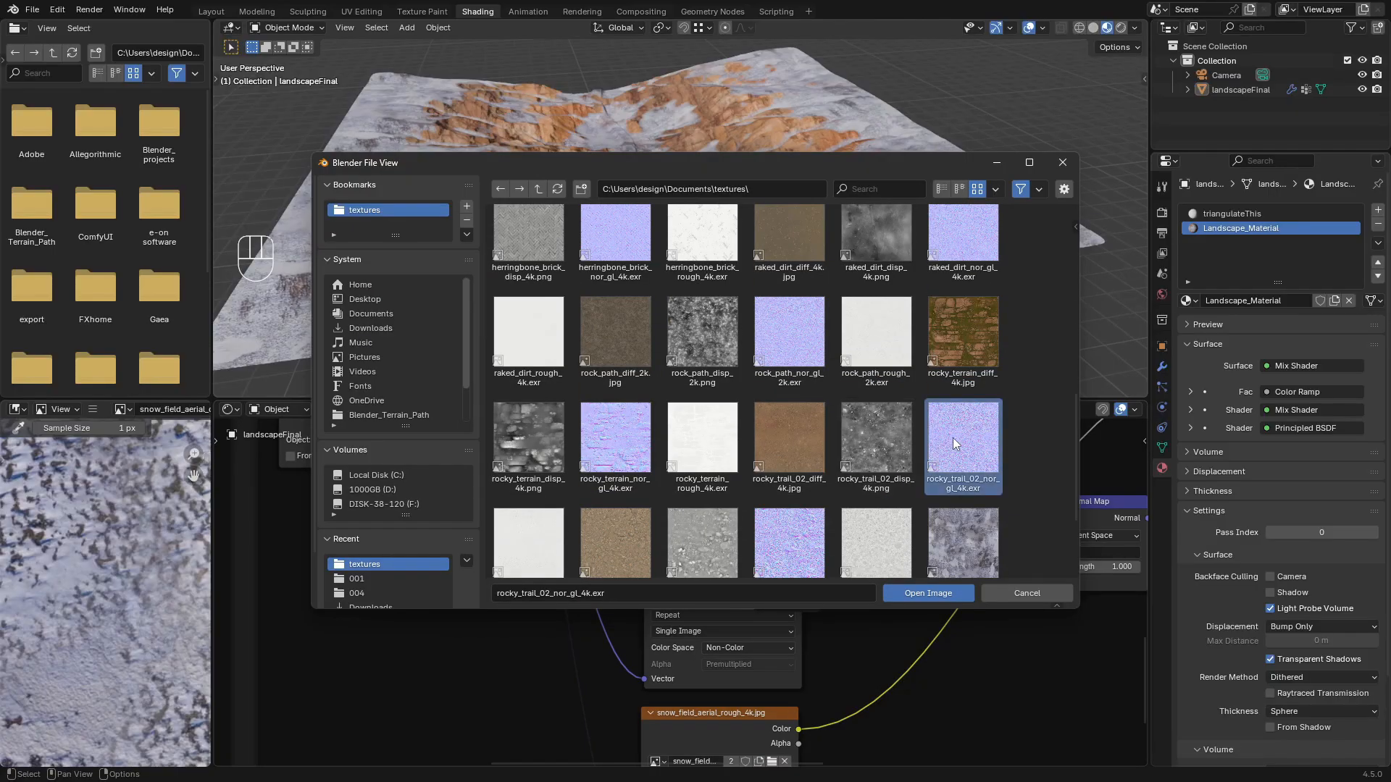
Replace the path texture's roughness image with rocky_trail_02_rough_4k.exr
{"action": "middle_click_drag", "start_coordinate": [811, 669], "coordinate": [786, 473]}
{"action": "left_click", "coordinate": [748, 566]}
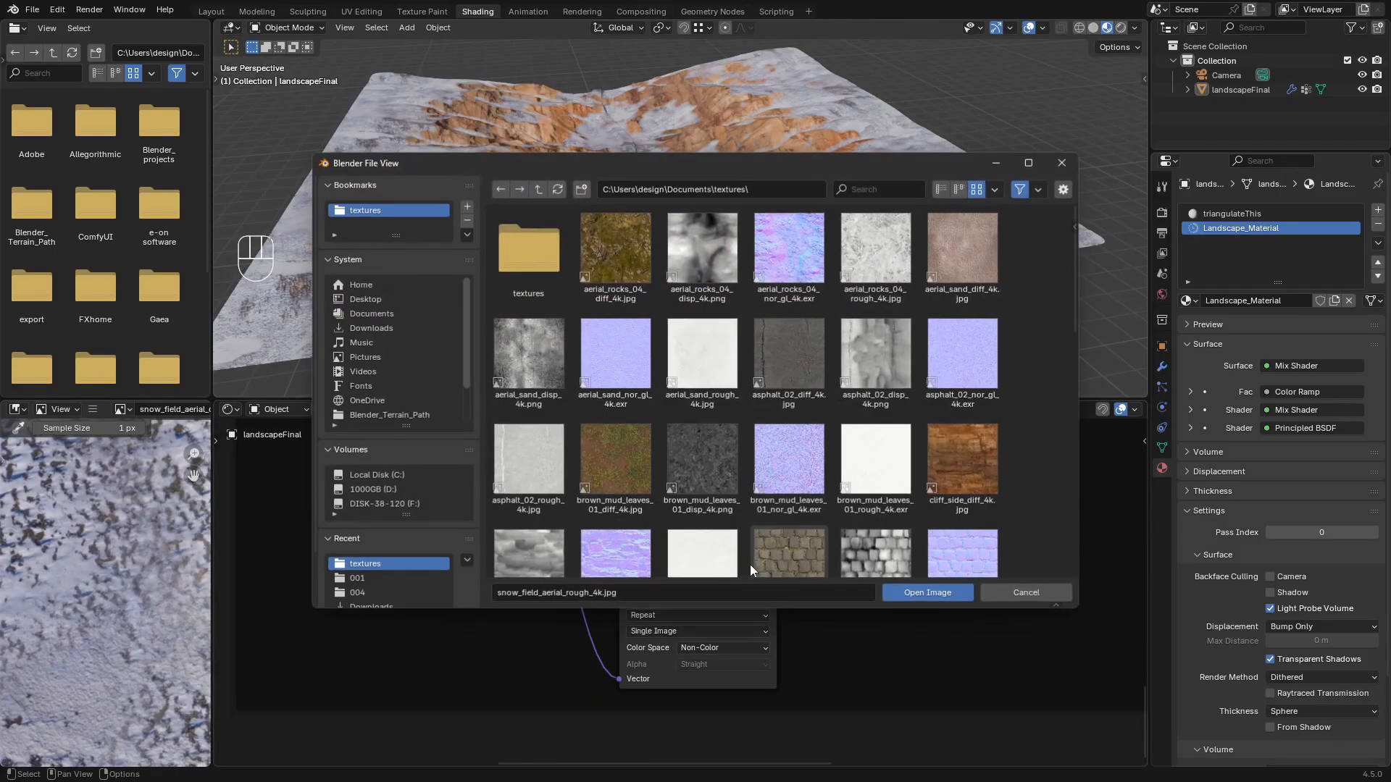
{"action": "scroll", "coordinate": [760, 455], "scroll_direction": "down", "scroll_amount": 4}
{"action": "scroll", "coordinate": [761, 449], "scroll_direction": "down", "scroll_amount": 5}
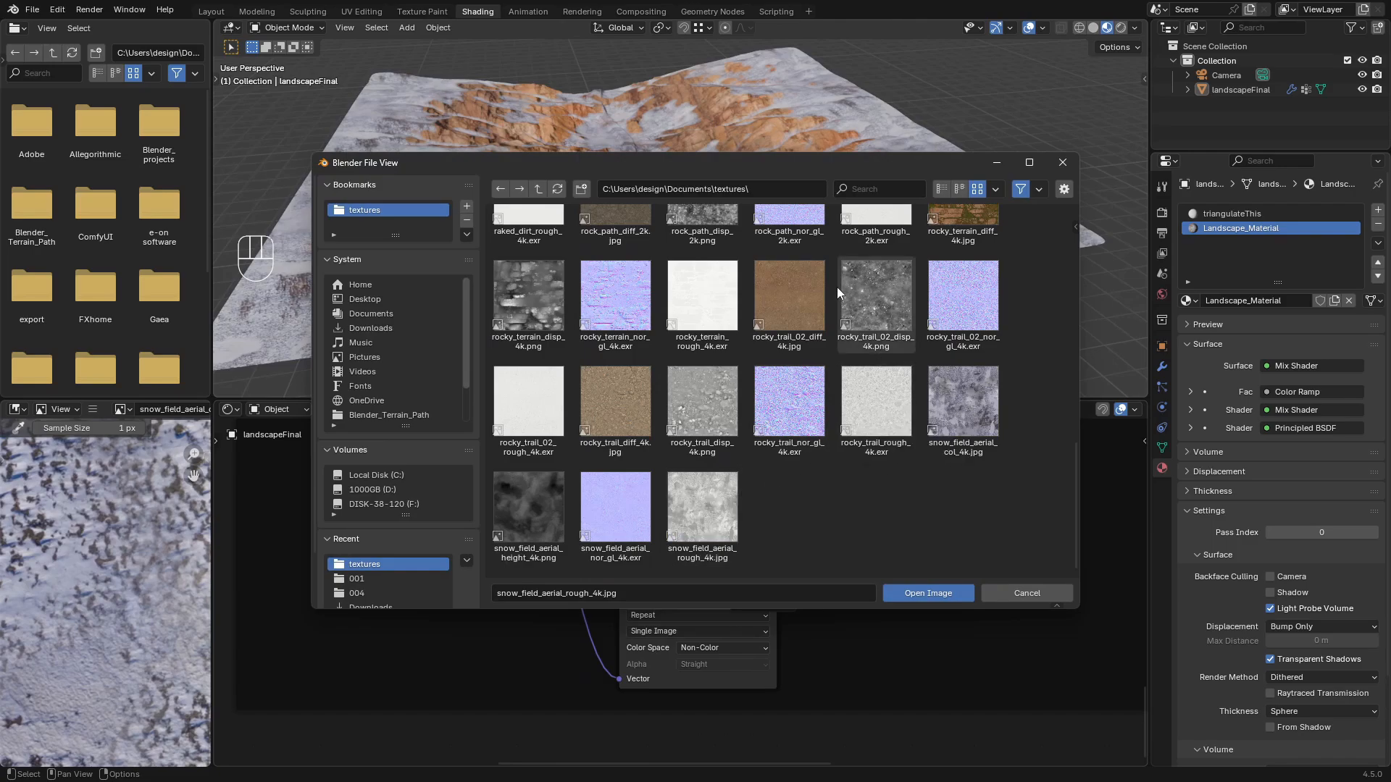
{"action": "double_click", "coordinate": [559, 425]}
Set the color space of the path's roughness and normal images to Non-Color
{"action": "left_click", "coordinate": [762, 646]}
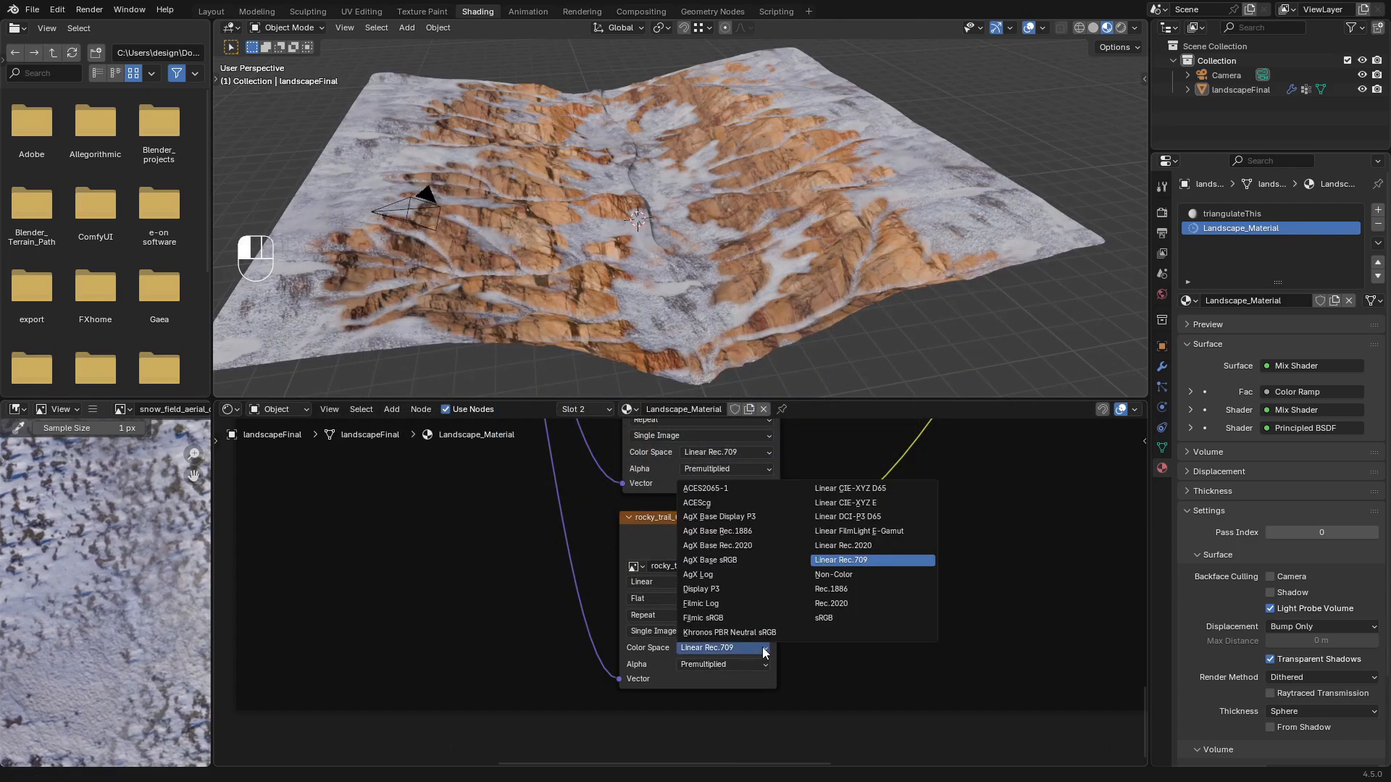
{"action": "left_click", "coordinate": [833, 574]}
{"action": "left_click", "coordinate": [757, 451]}
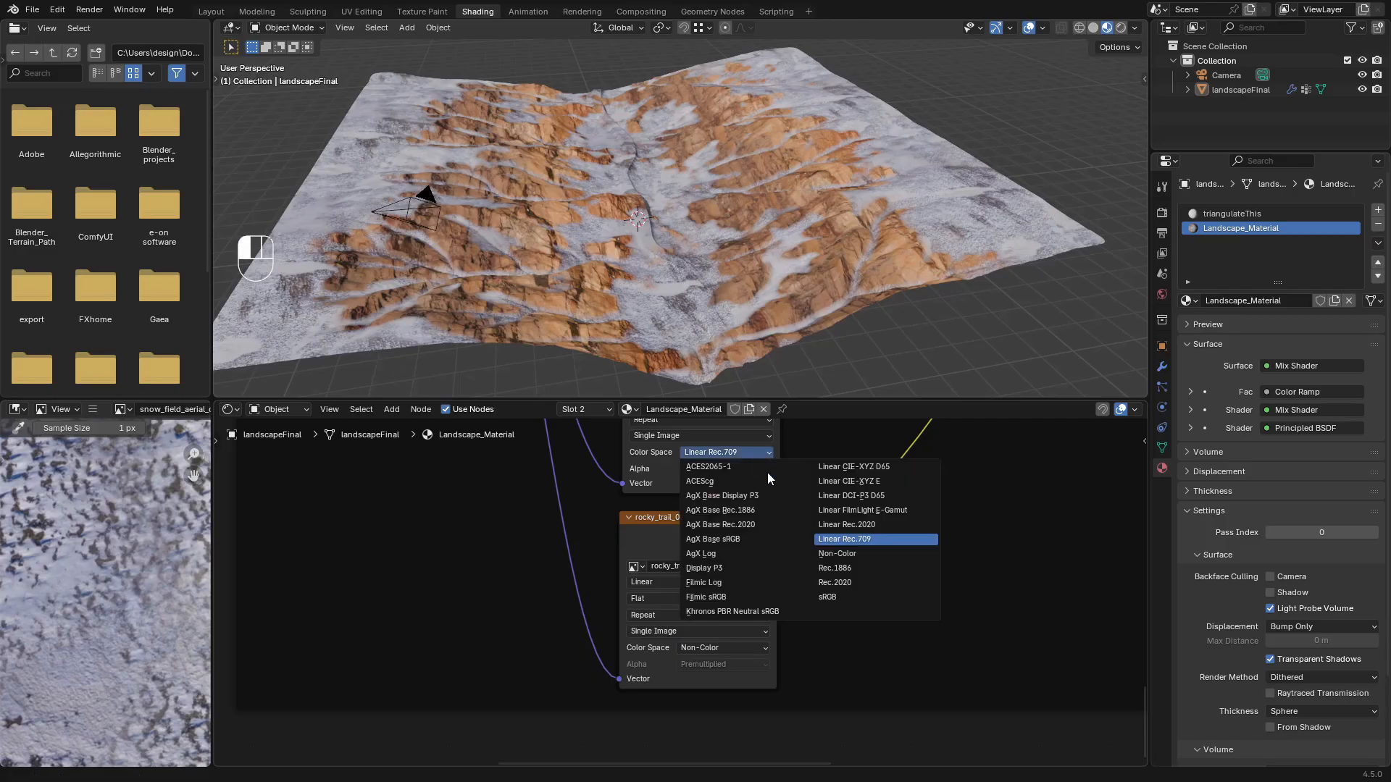
{"action": "left_click", "coordinate": [820, 540]}
{"action": "scroll", "coordinate": [797, 499], "scroll_direction": "down", "scroll_amount": 5}
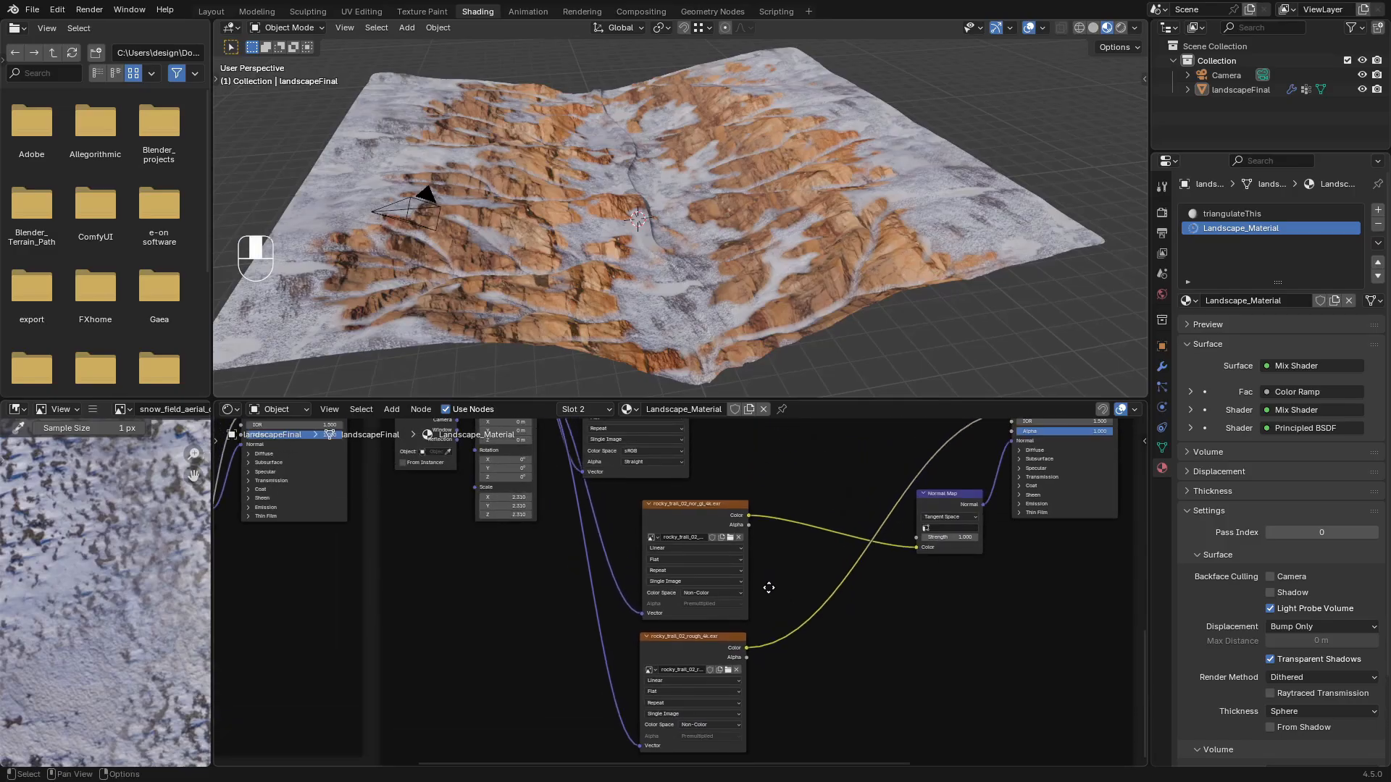
{"action": "middle_click_drag", "start_coordinate": [747, 542], "coordinate": [703, 650]}
{"action": "key", "text": "shift+b"}
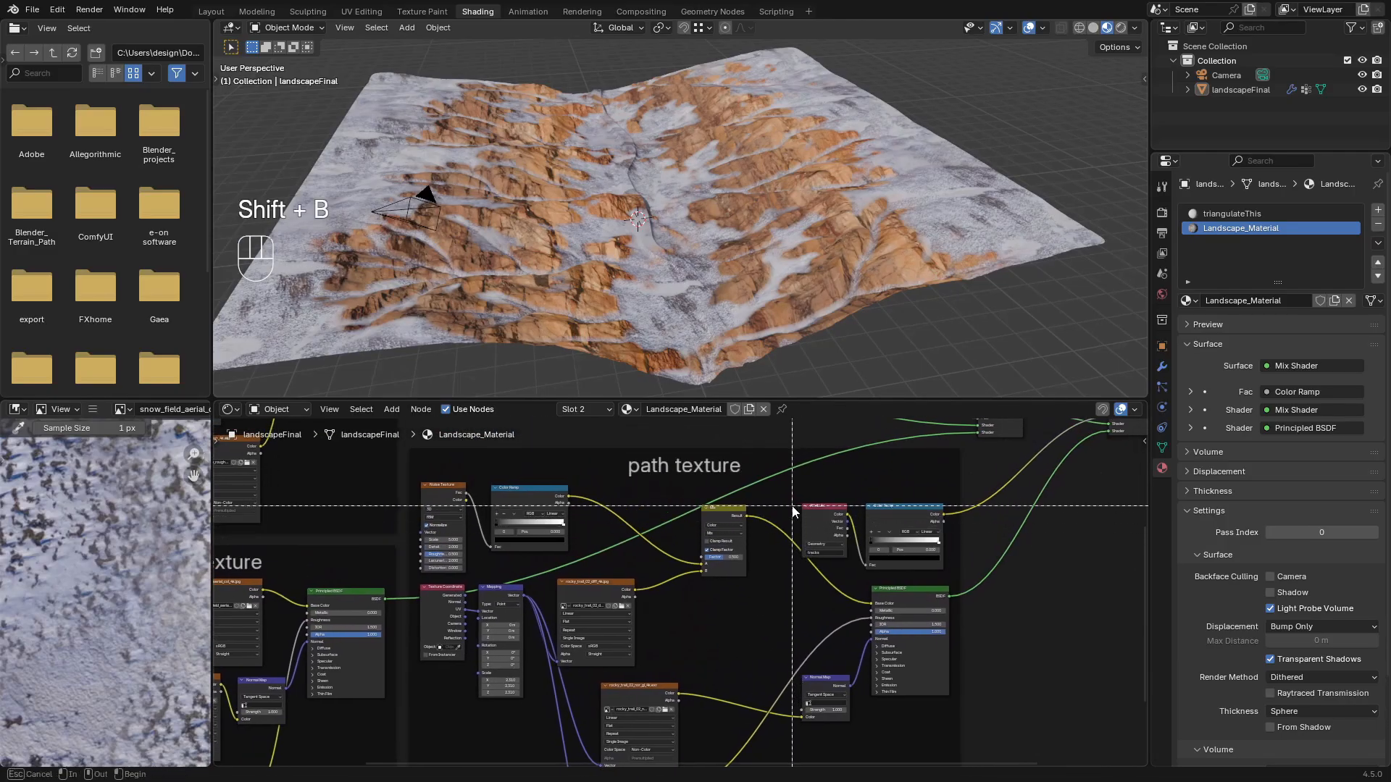
{"action": "left_click_drag", "start_coordinate": [794, 499], "coordinate": [853, 564]}
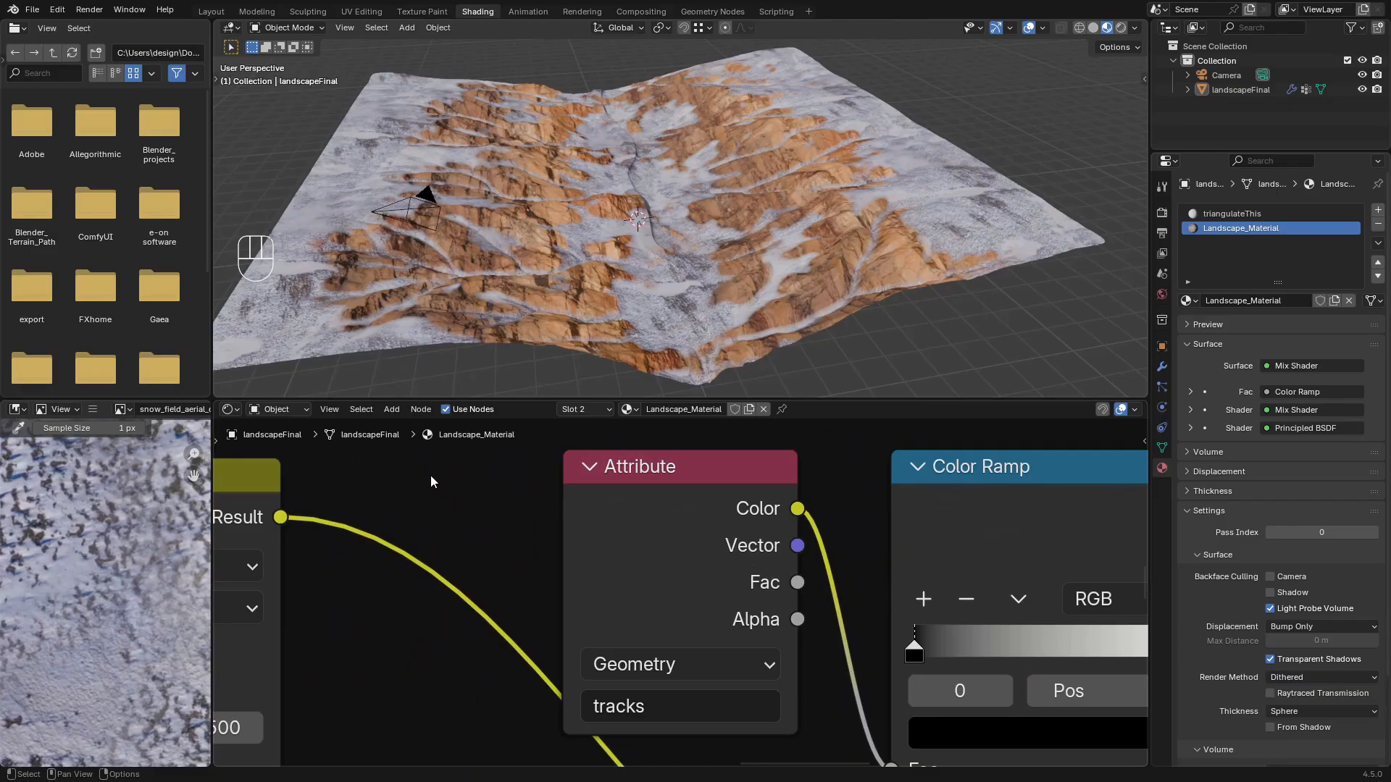
Enter Edit Mode on landscapeFinal, clear the selection, and select the faces of the path vertex group
{"action": "left_click", "coordinate": [677, 239]}
{"action": "key", "text": "shift+b"}
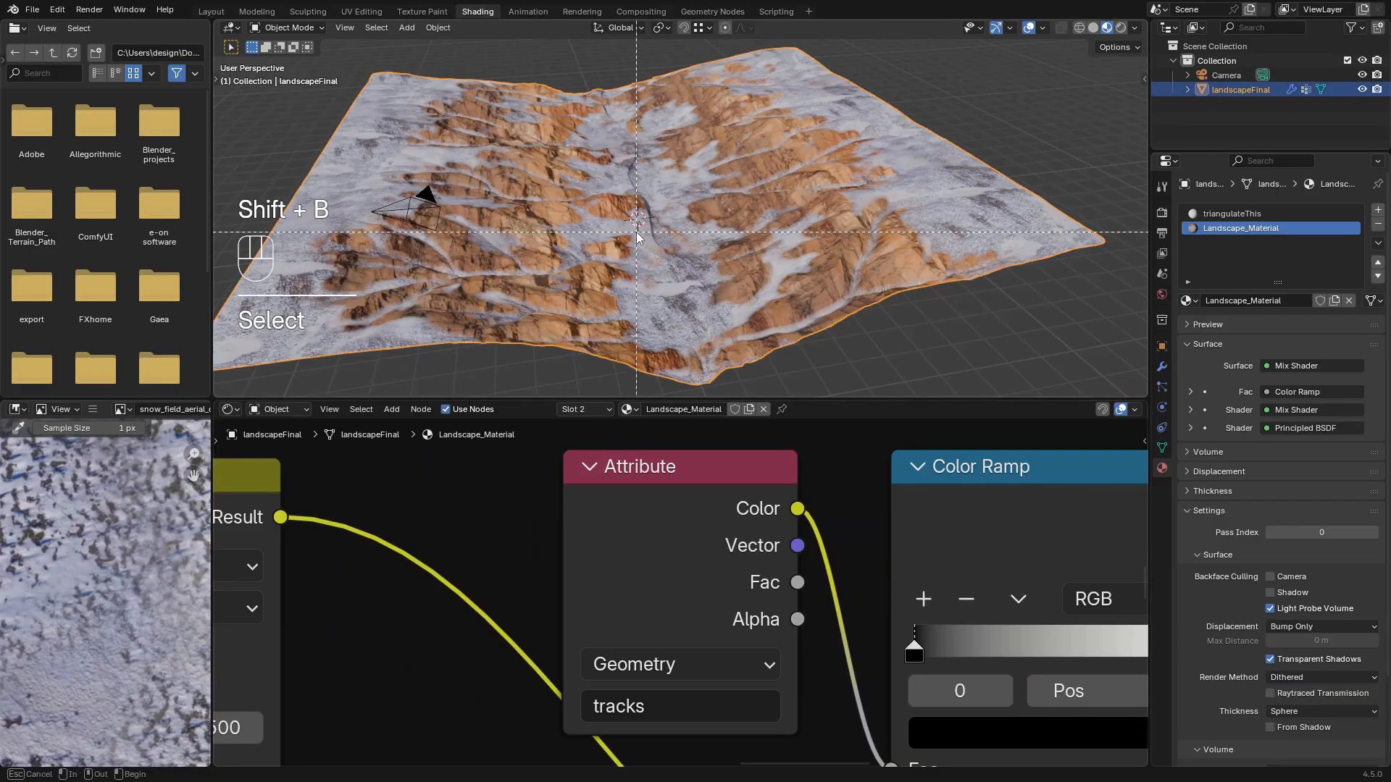
{"action": "left_click_drag", "start_coordinate": [708, 280], "coordinate": [636, 241]}
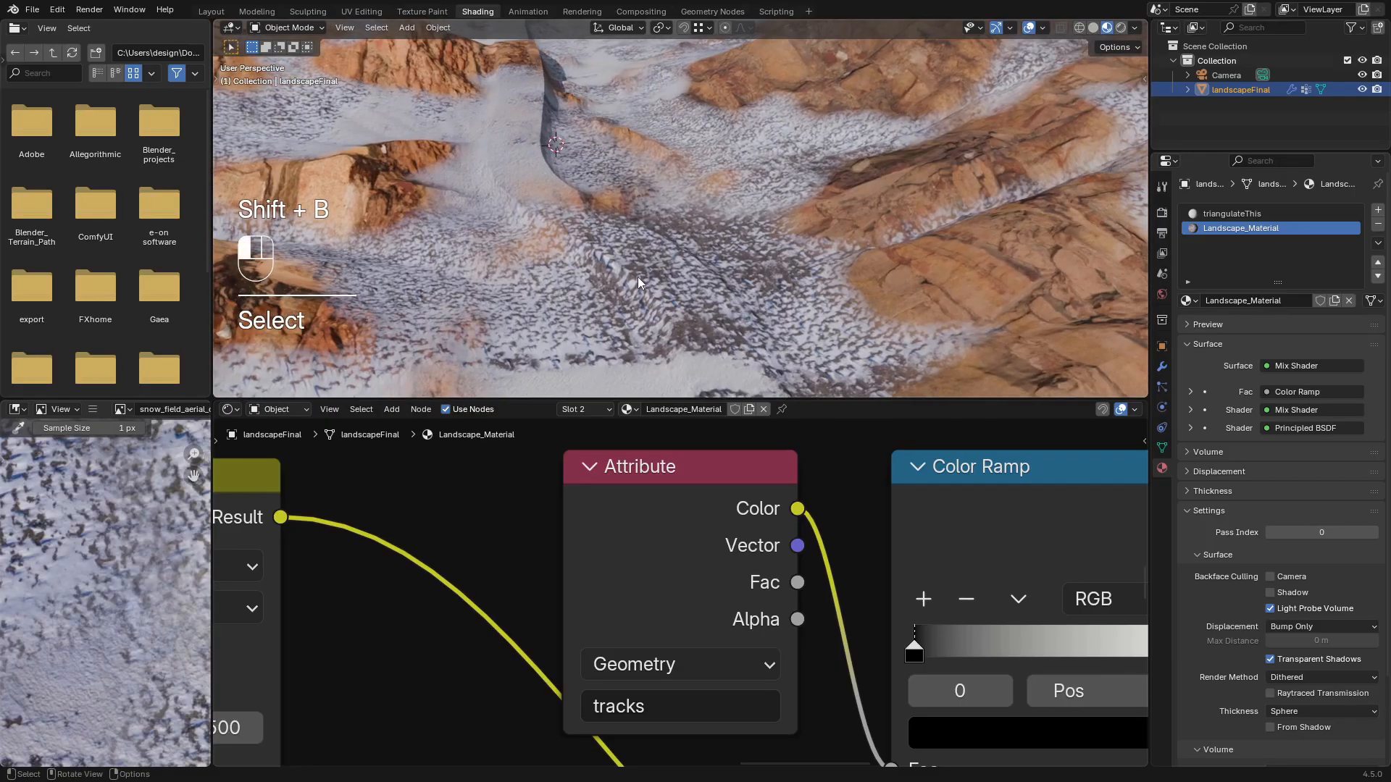
{"action": "key", "text": "Tab"}
{"action": "key", "text": "a"}
{"action": "key", "text": "a"}
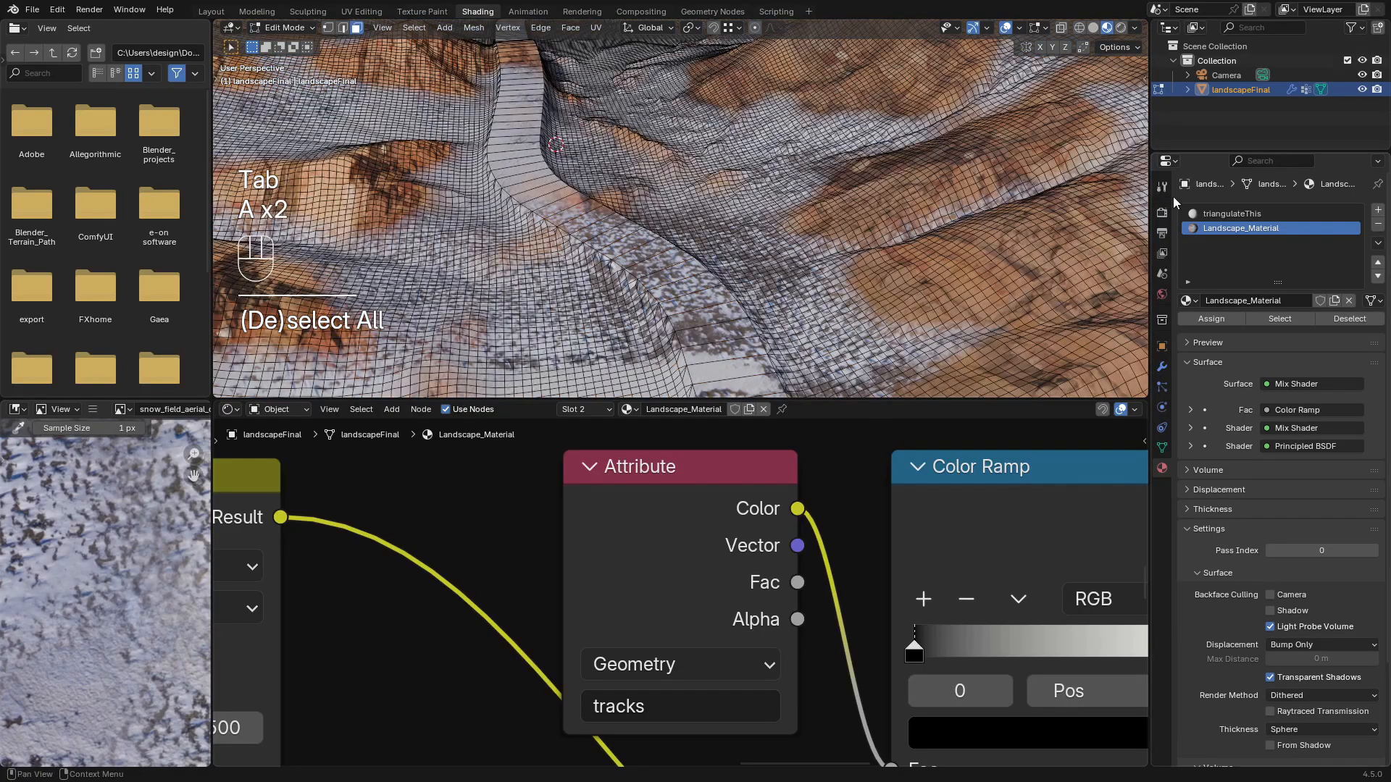
{"action": "left_click", "coordinate": [1162, 448]}
{"action": "left_click", "coordinate": [1220, 274]}
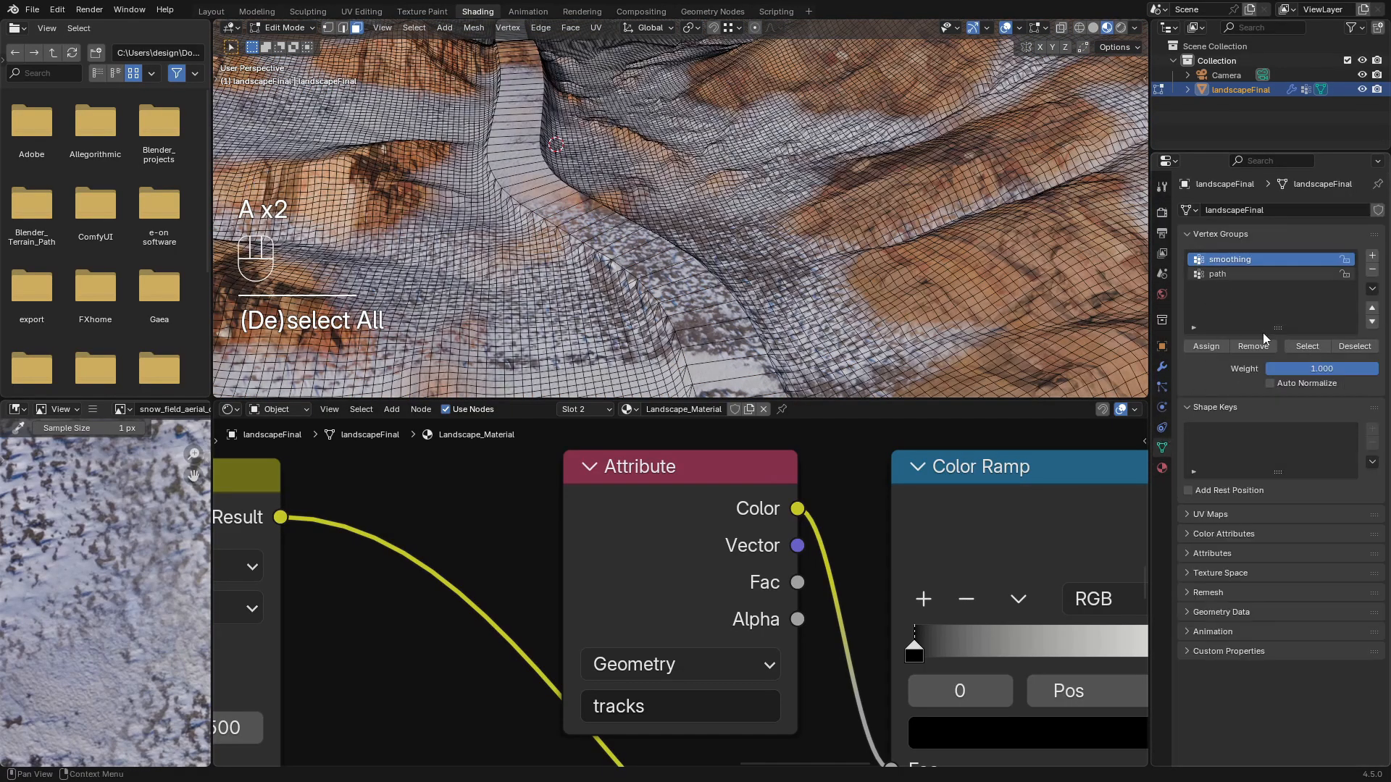
{"action": "left_click", "coordinate": [1304, 347]}
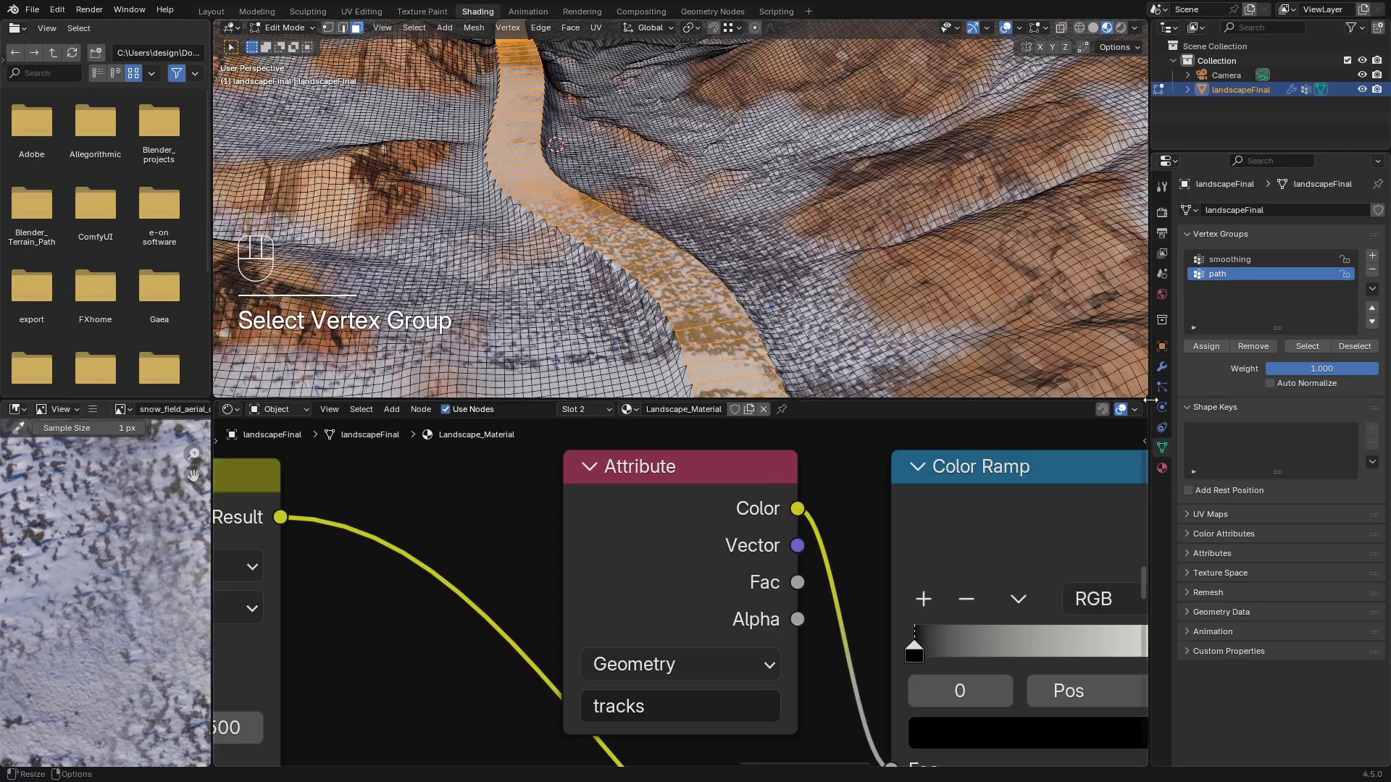
Create curbs along the selected path with thickness 0.022 and Select Outer Faces enabled, then deselect everything
{"action": "left_click", "coordinate": [1162, 347]}
{"action": "scroll", "coordinate": [1247, 543], "scroll_direction": "down", "scroll_amount": 15}
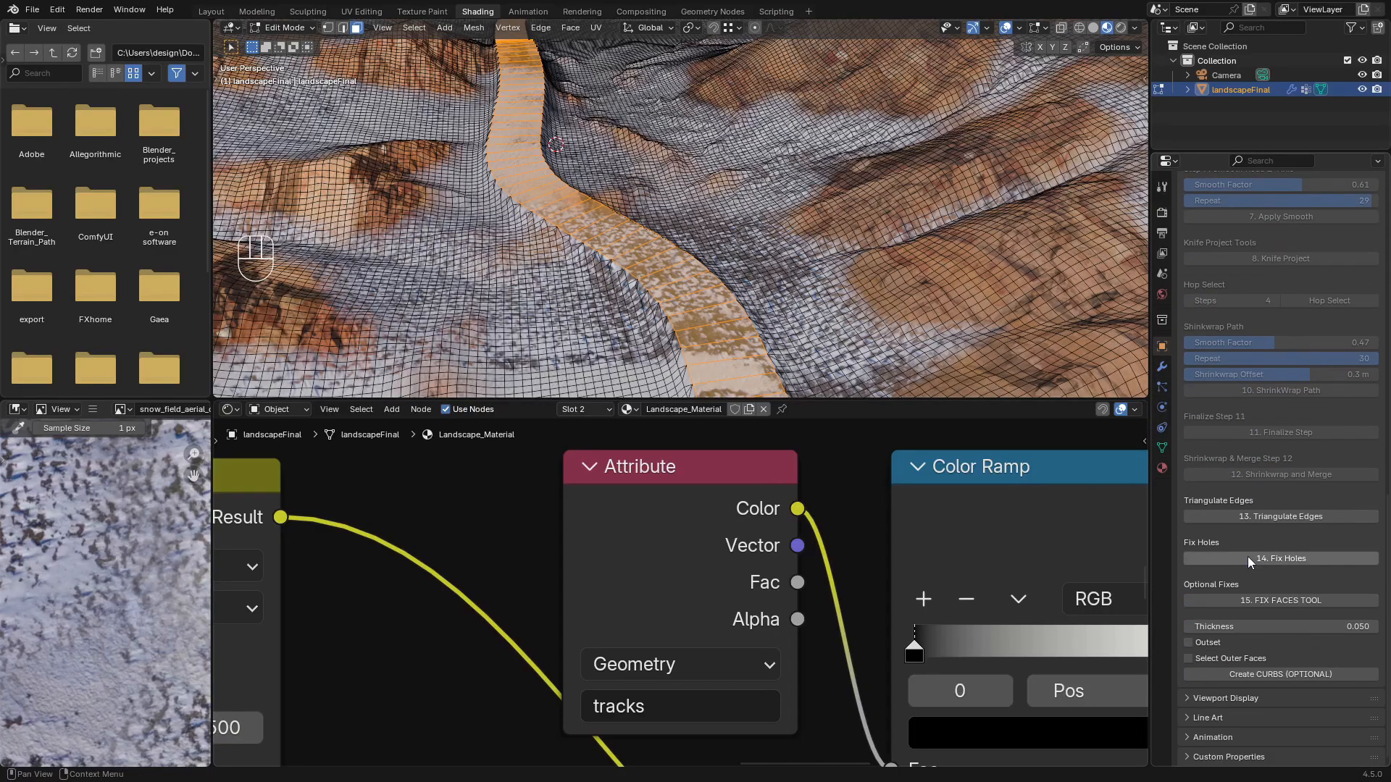
{"action": "left_click", "coordinate": [1211, 657]}
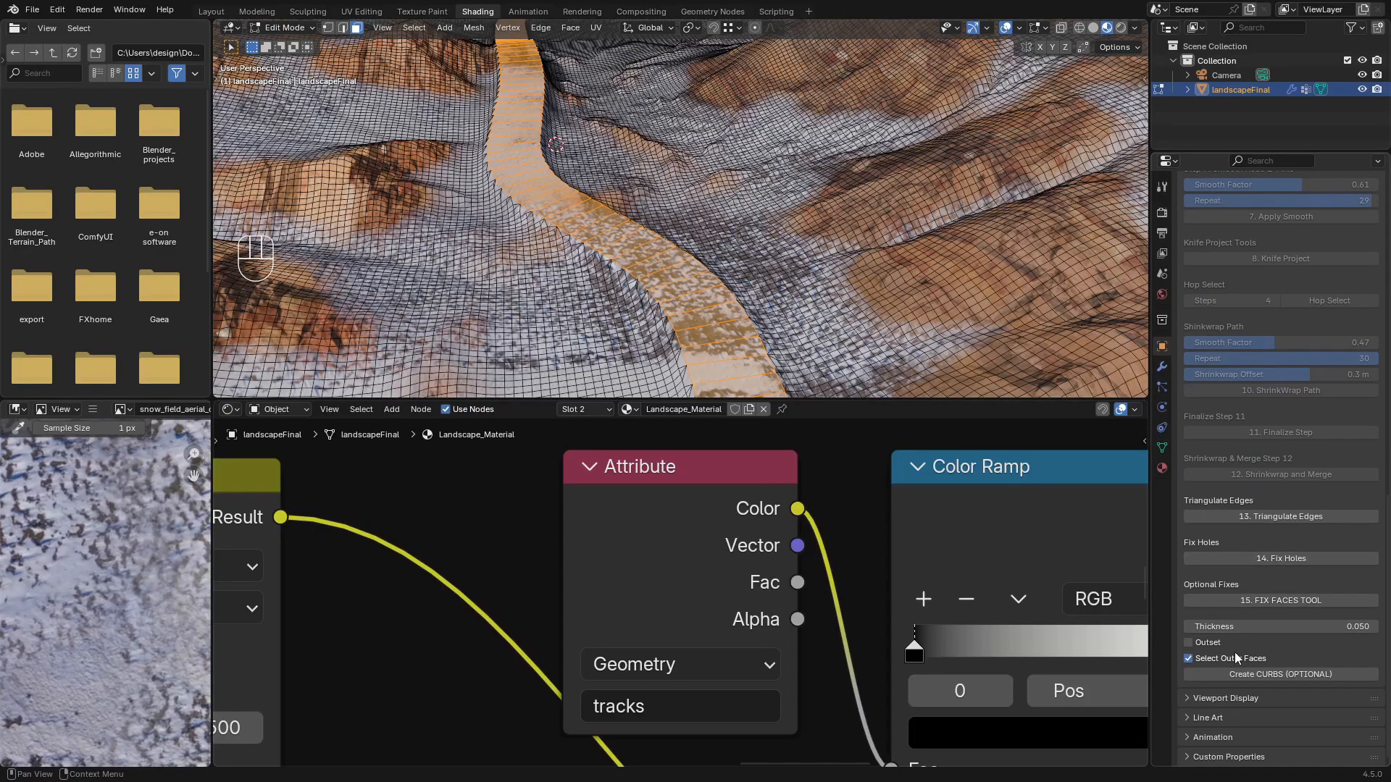
{"action": "left_click_drag", "start_coordinate": [1235, 627], "coordinate": [1275, 627]}
{"action": "left_click", "coordinate": [1325, 672]}
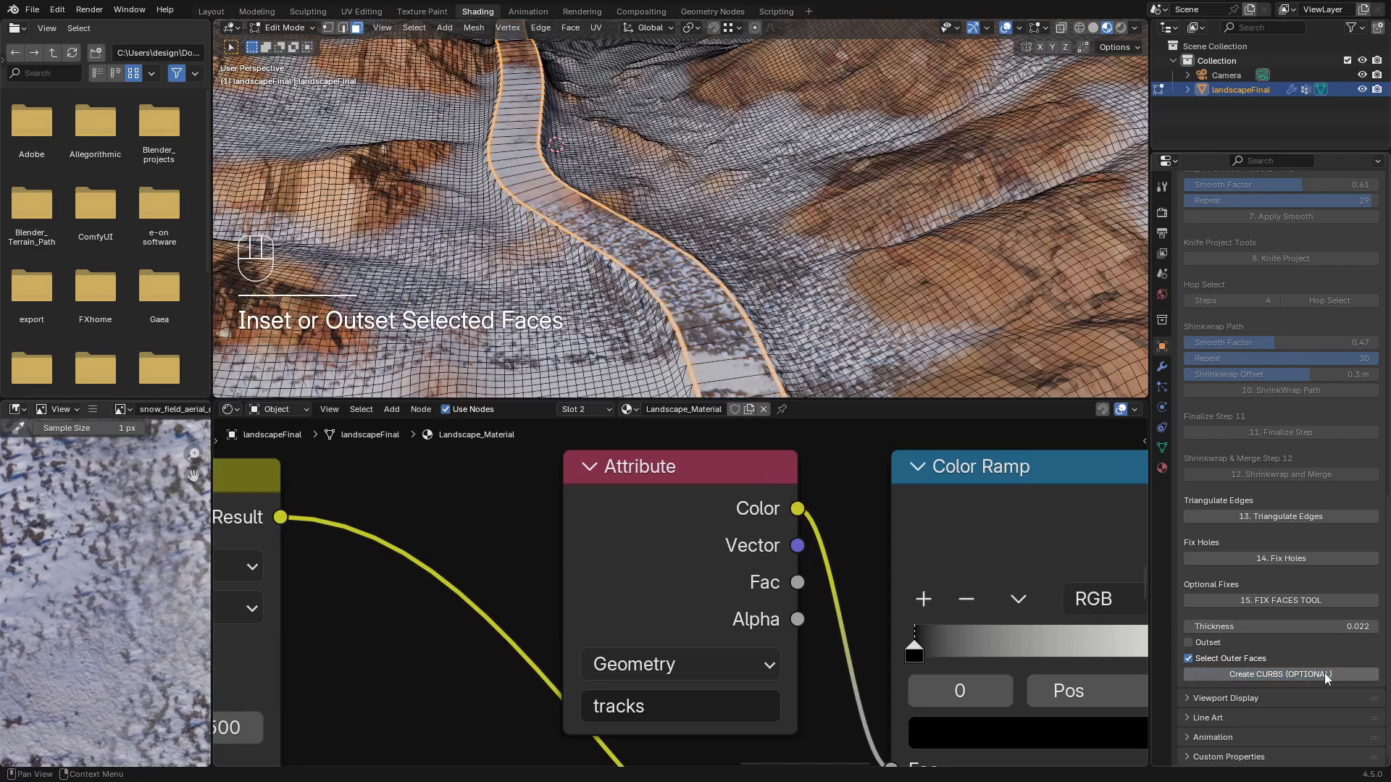
{"action": "key", "text": "a"}
{"action": "key", "text": "a"}
{"action": "scroll", "coordinate": [713, 288], "scroll_direction": "up", "scroll_amount": 3}
{"action": "scroll", "coordinate": [713, 288], "scroll_direction": "down", "scroll_amount": 3}
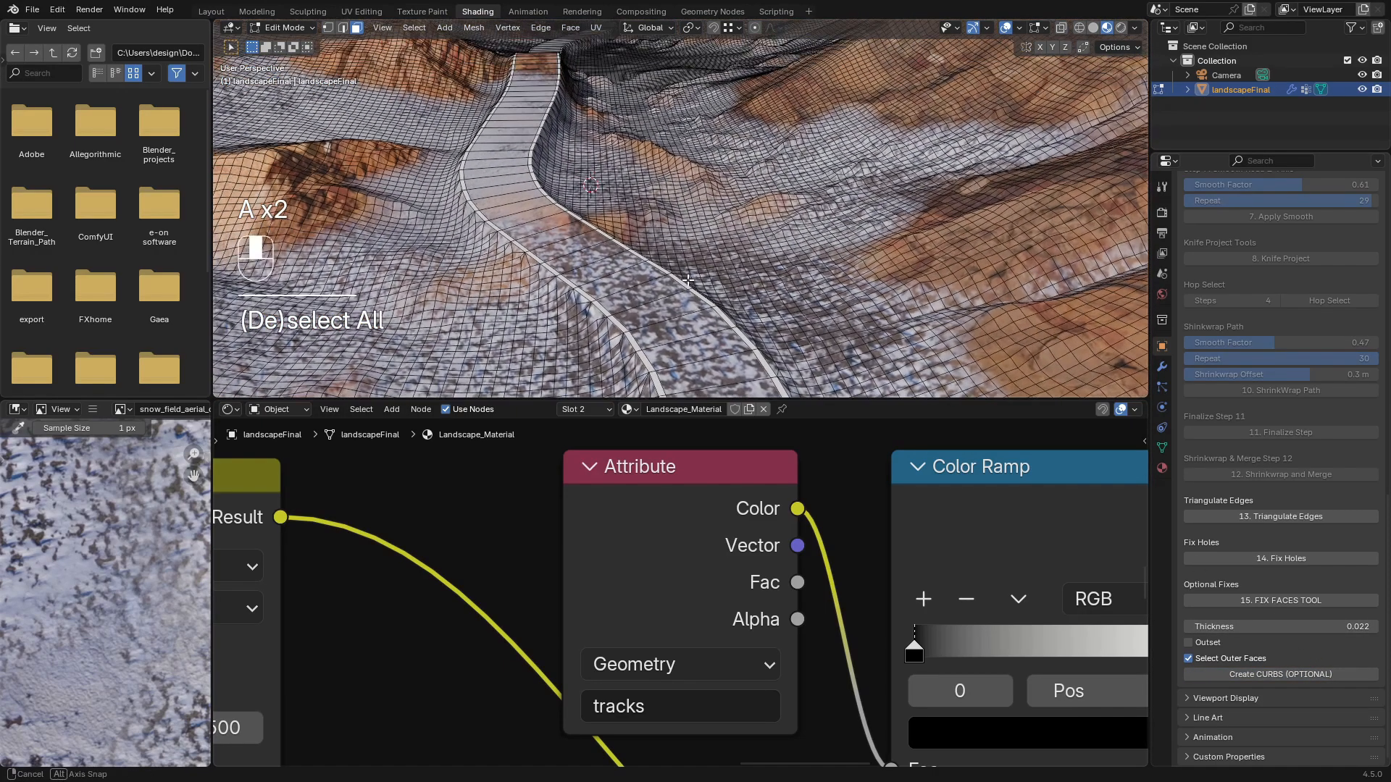
In the Layout workspace, add several lengthwise loop cuts along the road surface, then return to the Shading workspace
{"action": "left_click", "coordinate": [210, 11]}
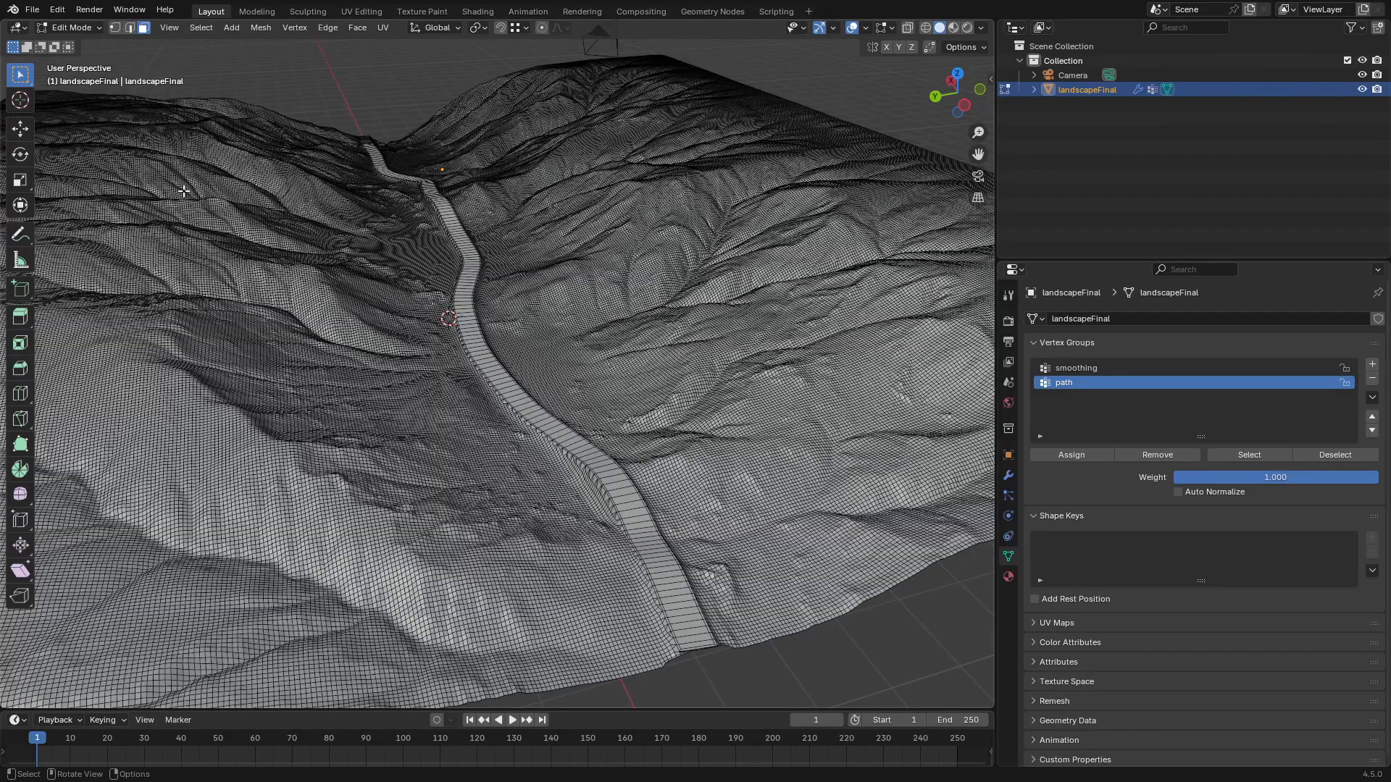
{"action": "left_click", "coordinate": [20, 393]}
{"action": "scroll", "coordinate": [609, 457], "scroll_direction": "up", "scroll_amount": 6}
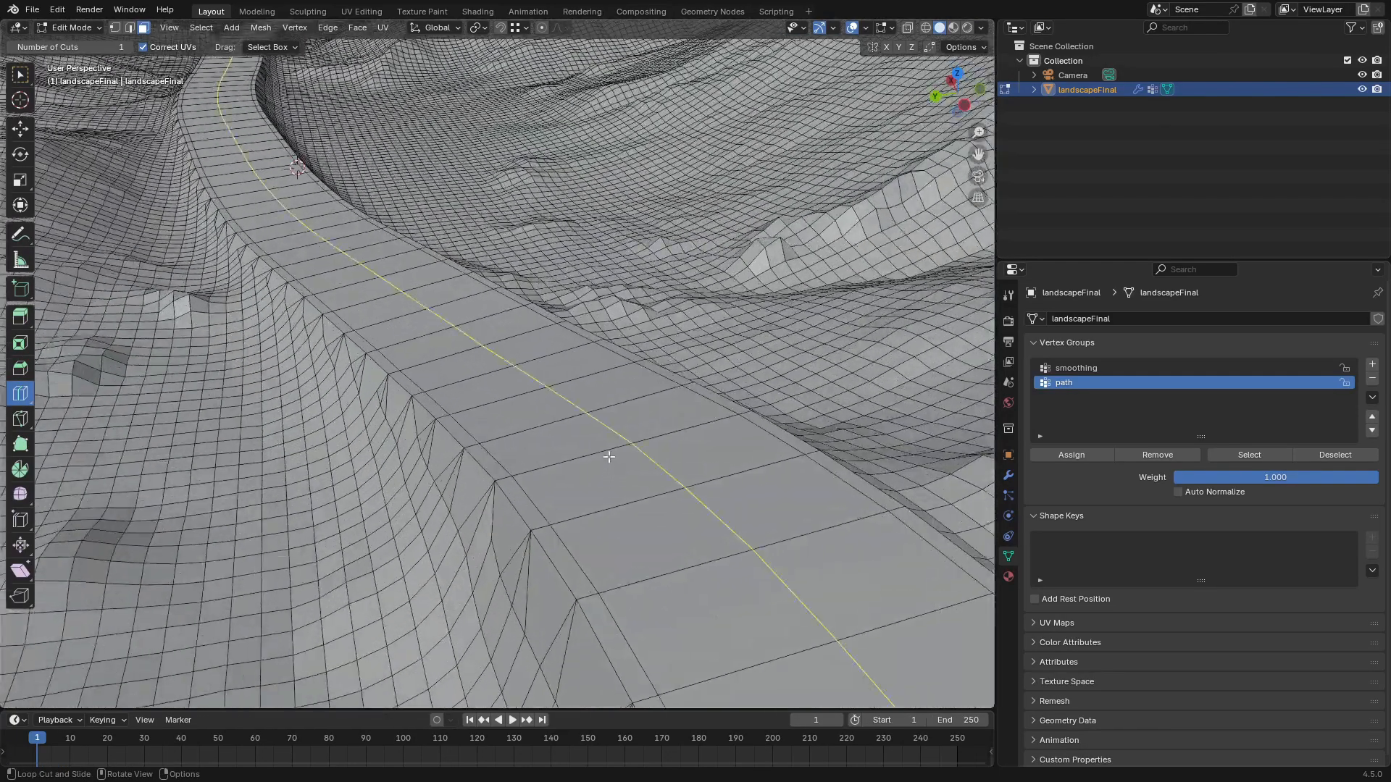
{"action": "scroll", "coordinate": [609, 456], "scroll_direction": "down", "scroll_amount": 1}
{"action": "left_click_drag", "start_coordinate": [607, 449], "coordinate": [563, 457]}
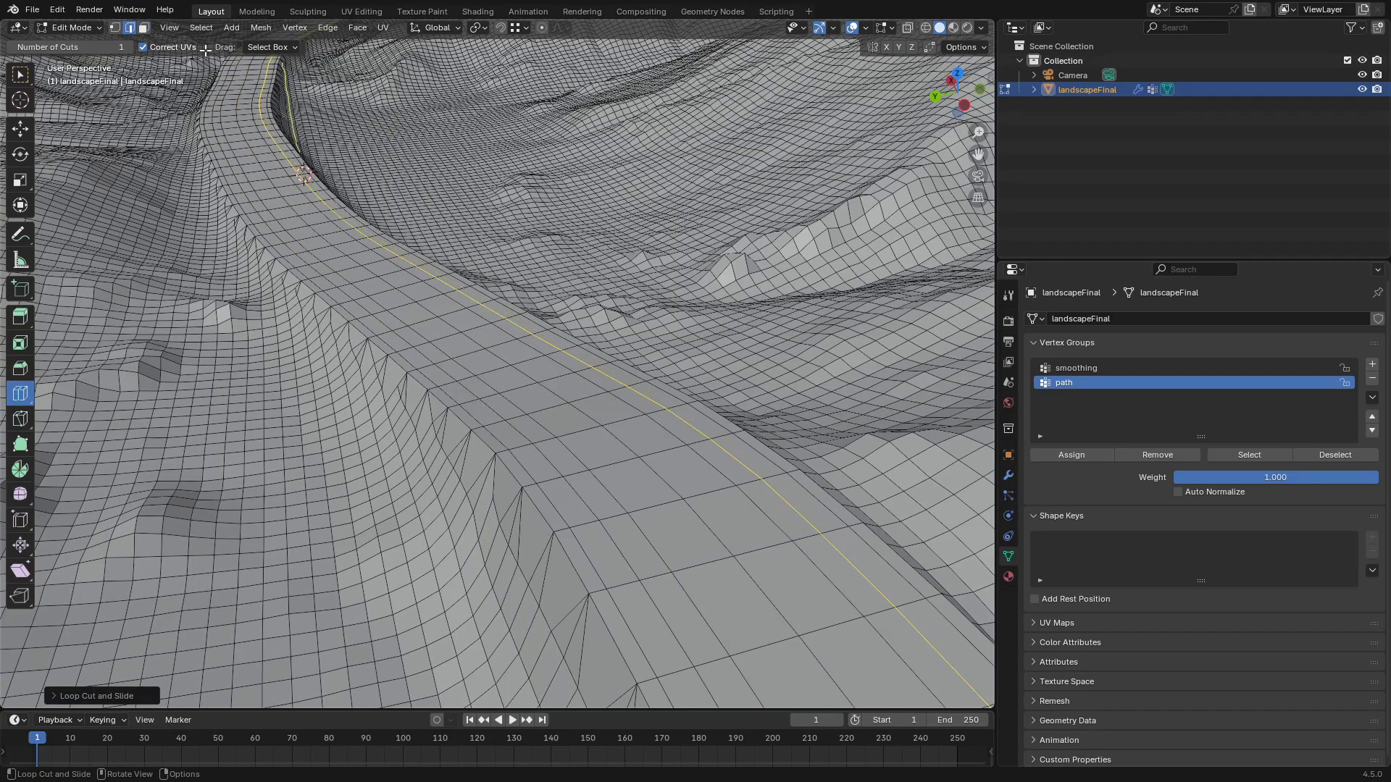
{"action": "left_click", "coordinate": [21, 74]}
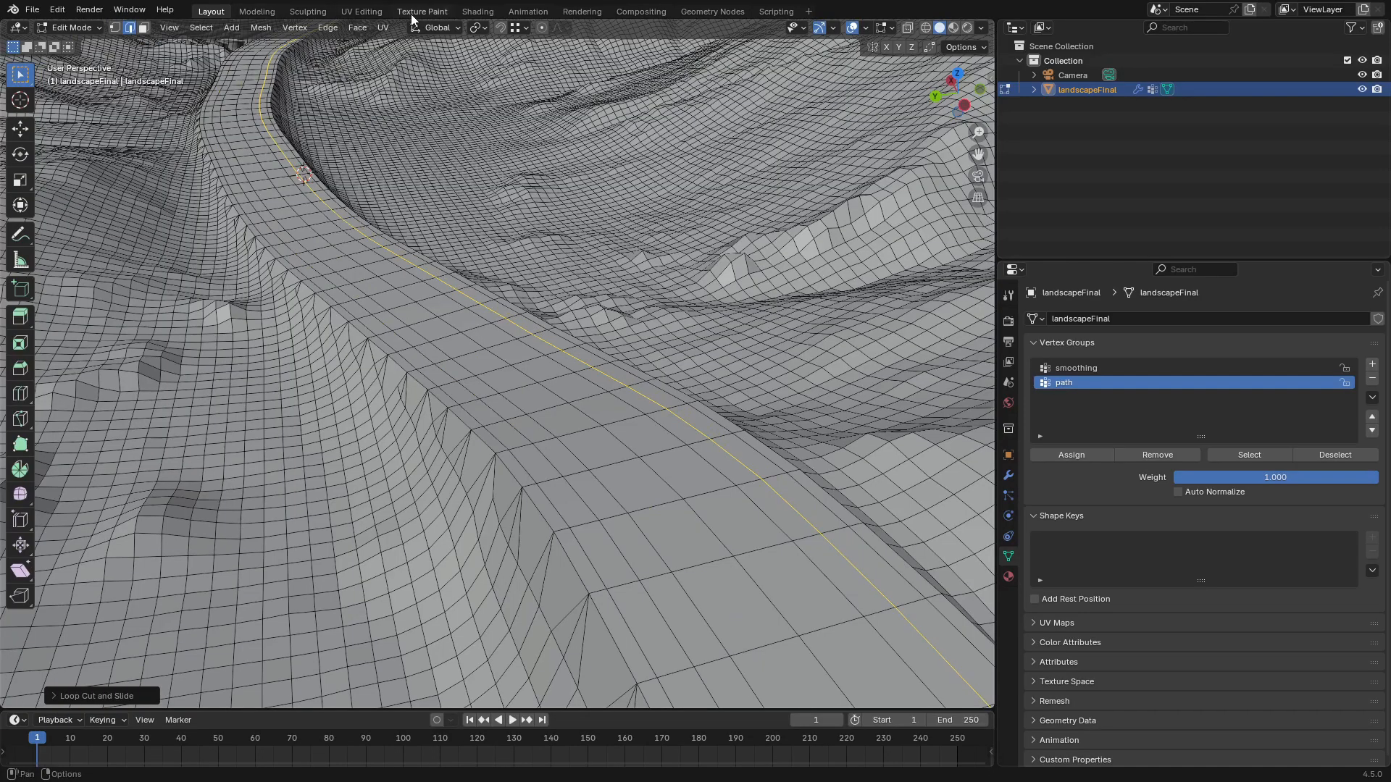
{"action": "left_click", "coordinate": [477, 12]}
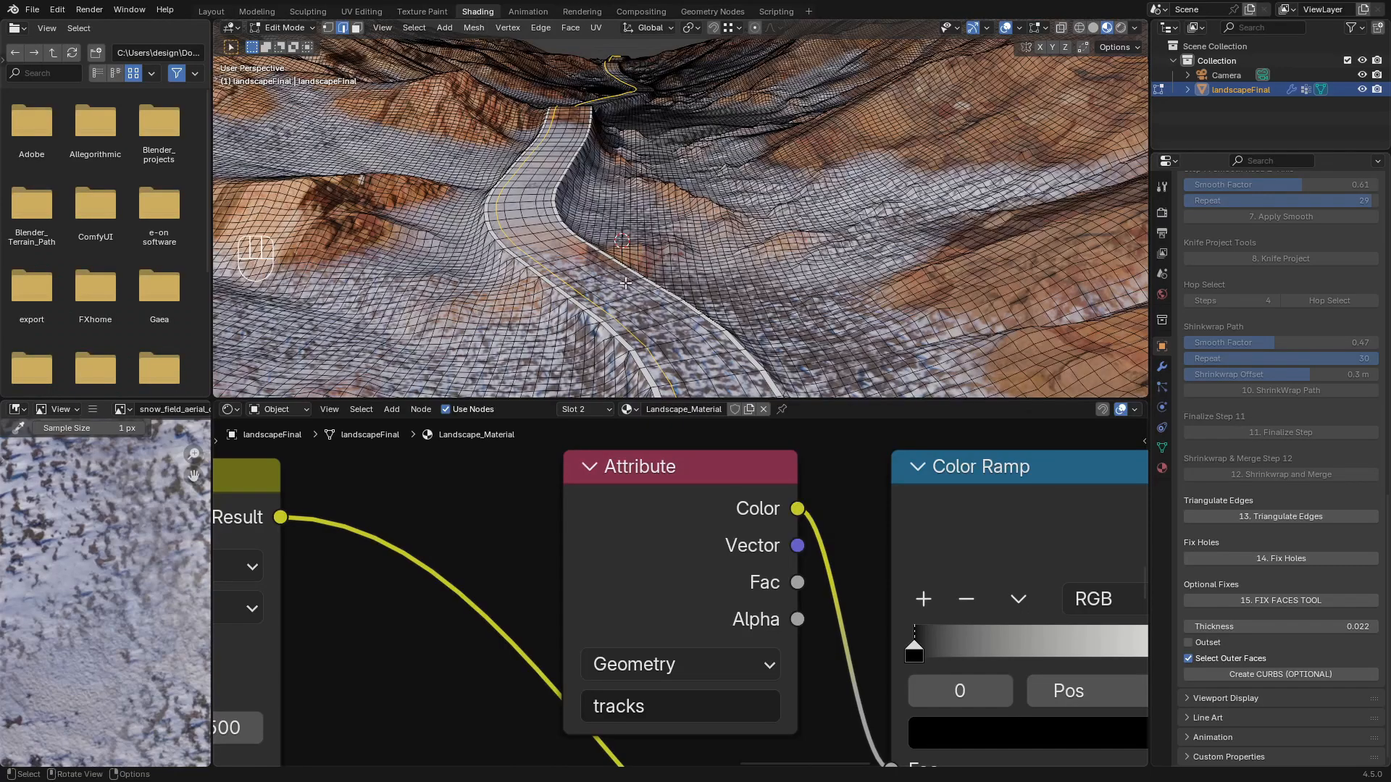
Add the edge loop along the road's second wheel track to the selection and show the mesh's vertex groups
{"action": "mouse_move", "coordinate": [615, 217]}
{"action": "middle_mouse_down", "text": "shift"}
{"action": "mouse_move", "coordinate": [560, 118]}
{"action": "mouse_move", "coordinate": [572, 226]}
{"action": "middle_mouse_up", "text": "shift"}
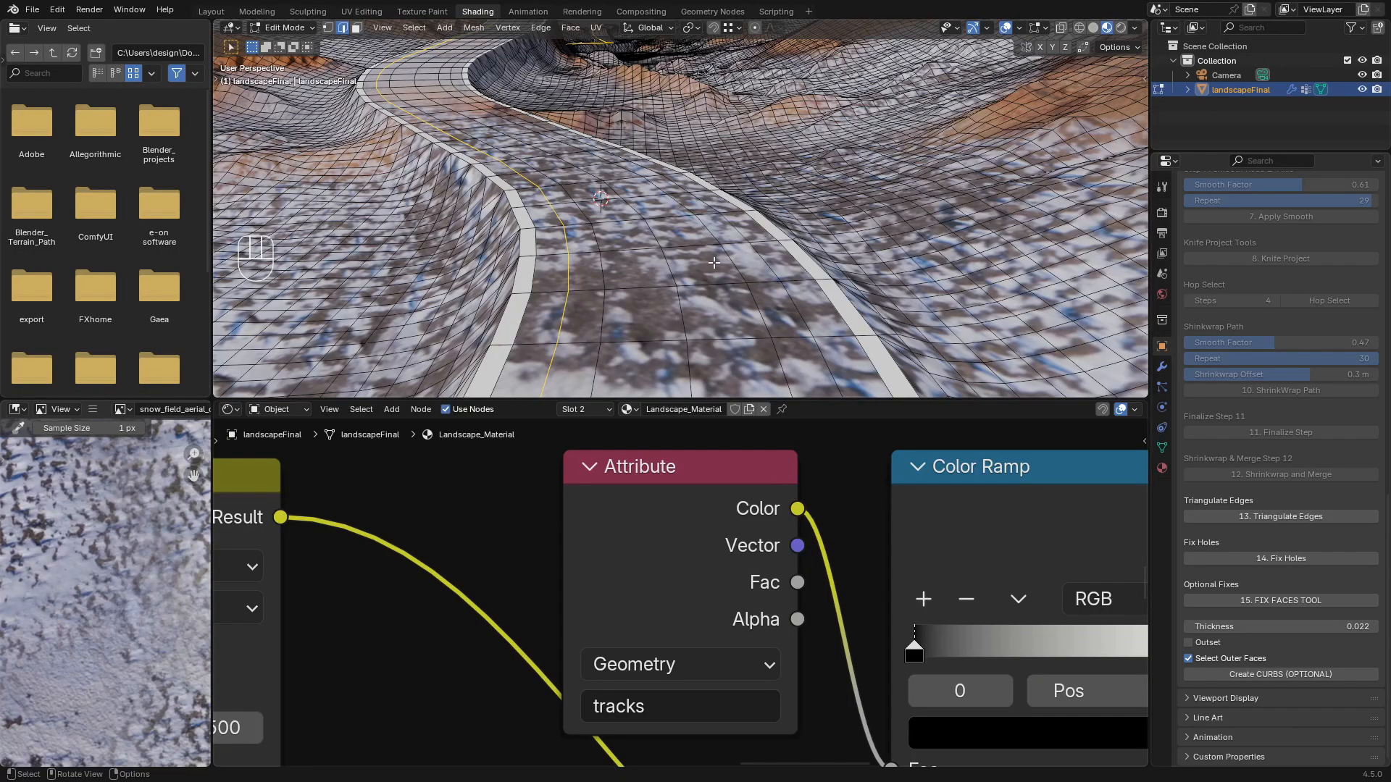
{"action": "left_click", "coordinate": [788, 300], "text": "alt+shift"}
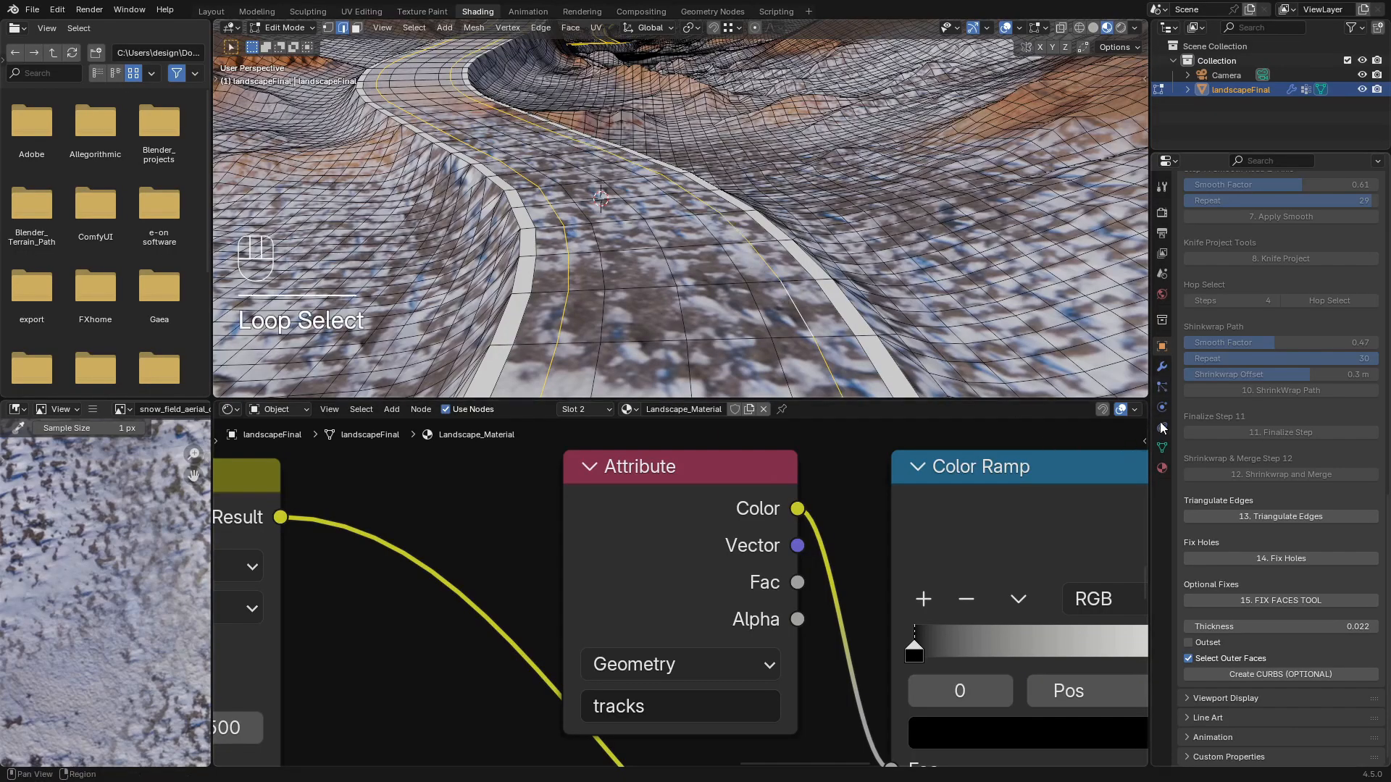
{"action": "left_click", "coordinate": [1162, 448]}
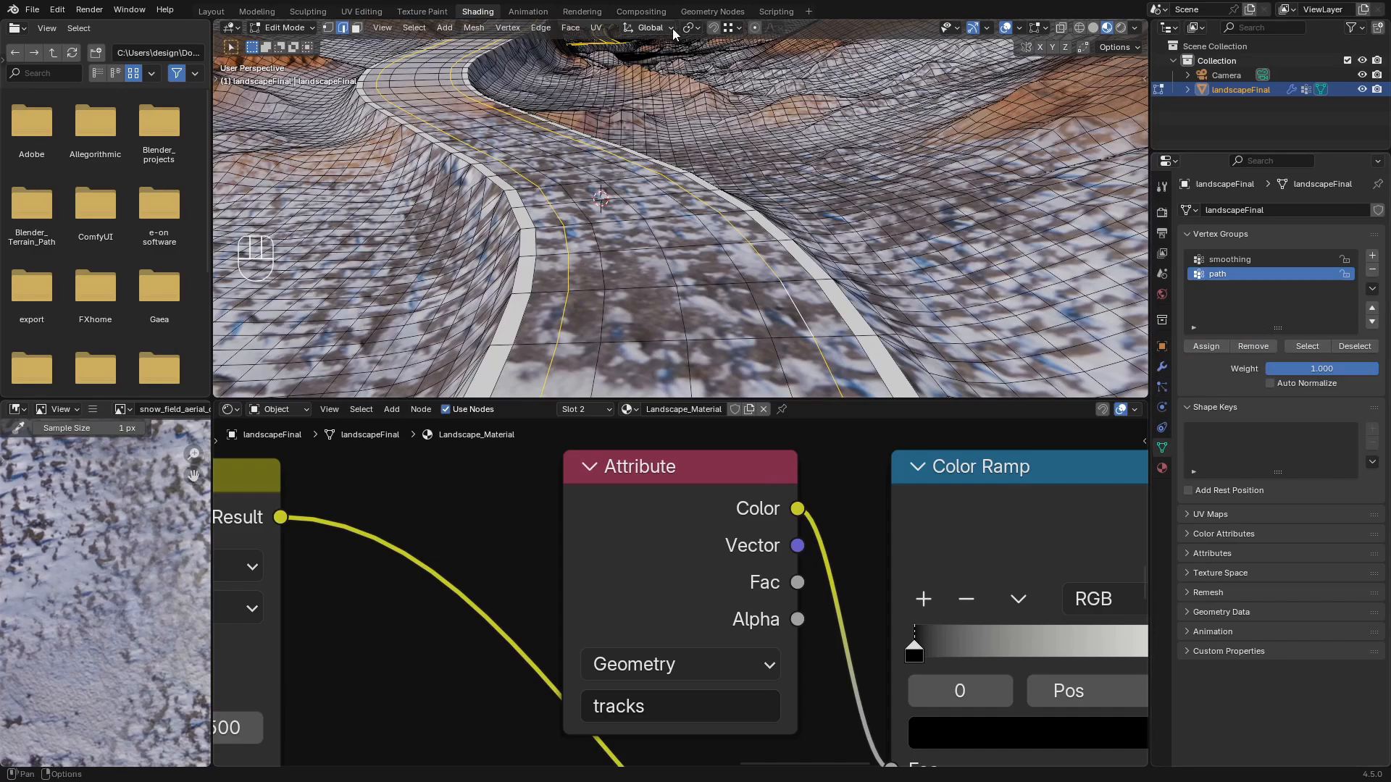
Check the attribute name used by the Named Attribute node in the geometry node tree, and return to the shading workspace
{"action": "left_click", "coordinate": [718, 11]}
{"action": "key", "text": "shift+b"}
{"action": "left_click_drag", "start_coordinate": [394, 574], "coordinate": [525, 682]}
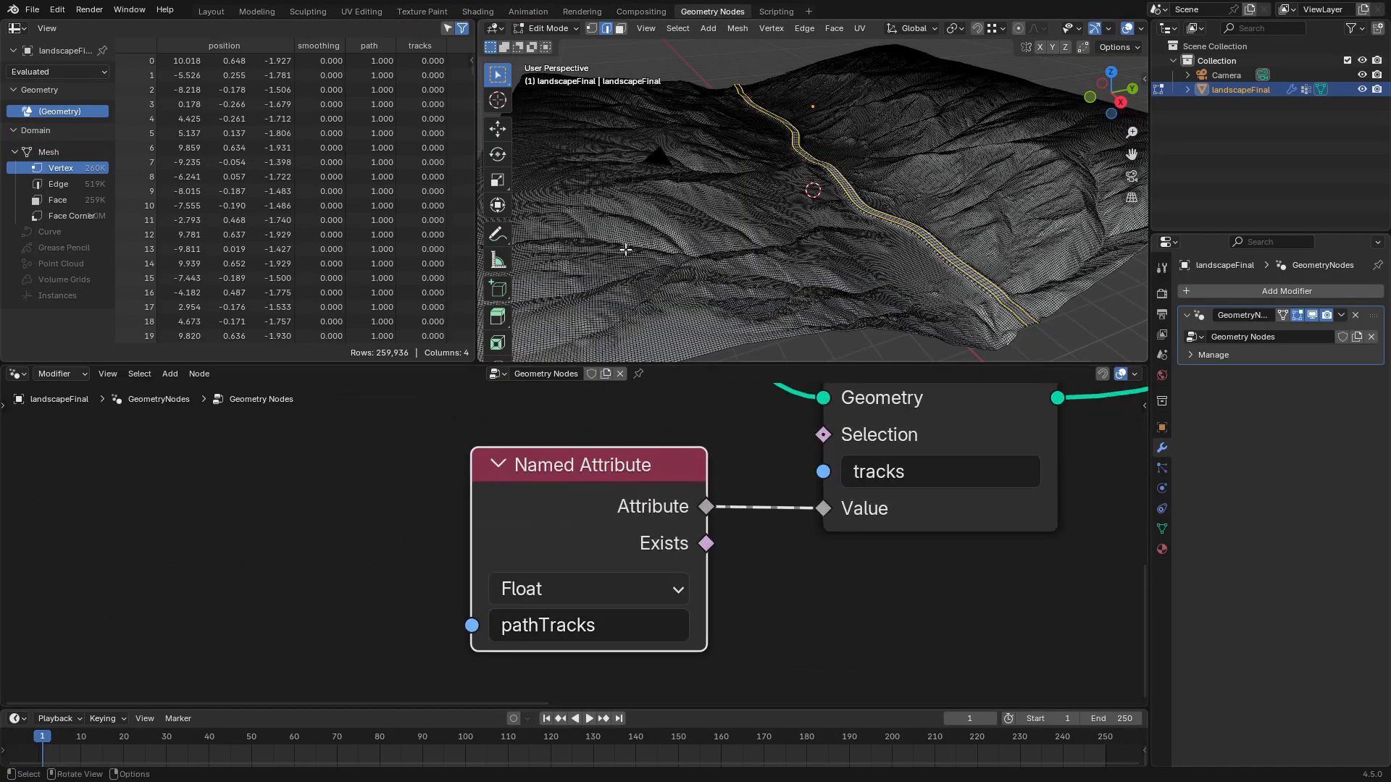
{"action": "left_click", "coordinate": [477, 11]}
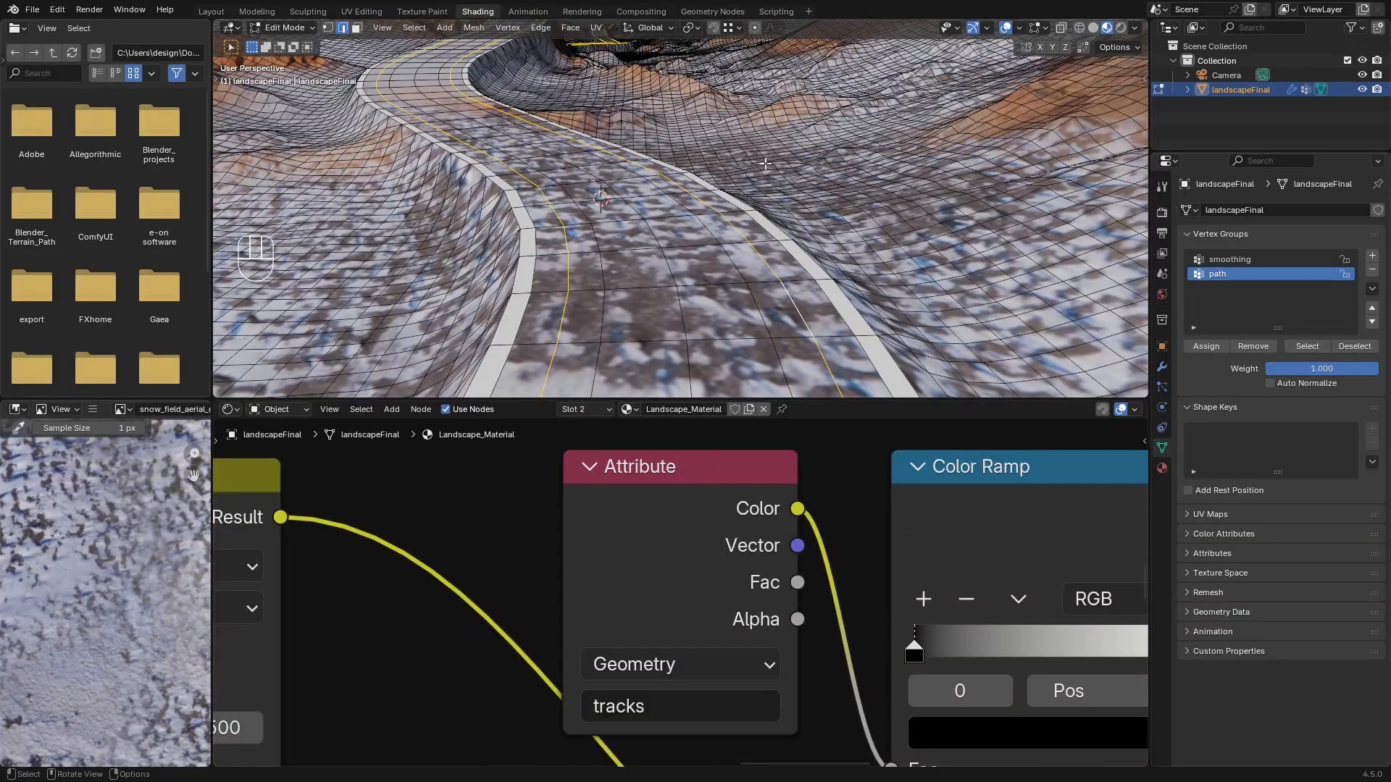
Create a vertex group named pathTracks and assign the two selected track edge loops to it
{"action": "left_click", "coordinate": [1372, 255]}
{"action": "double_click", "coordinate": [1219, 290]}
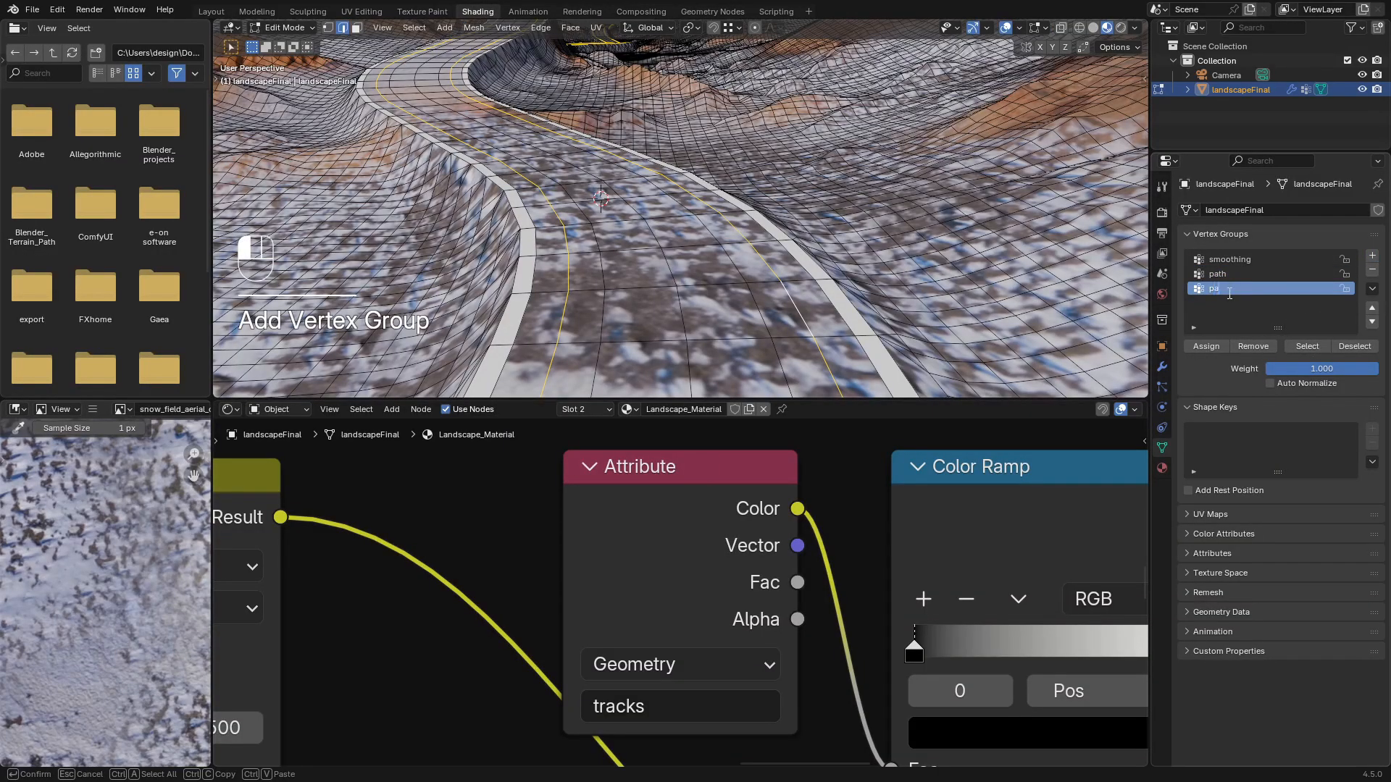
{"action": "type", "text": "pathTracks"}
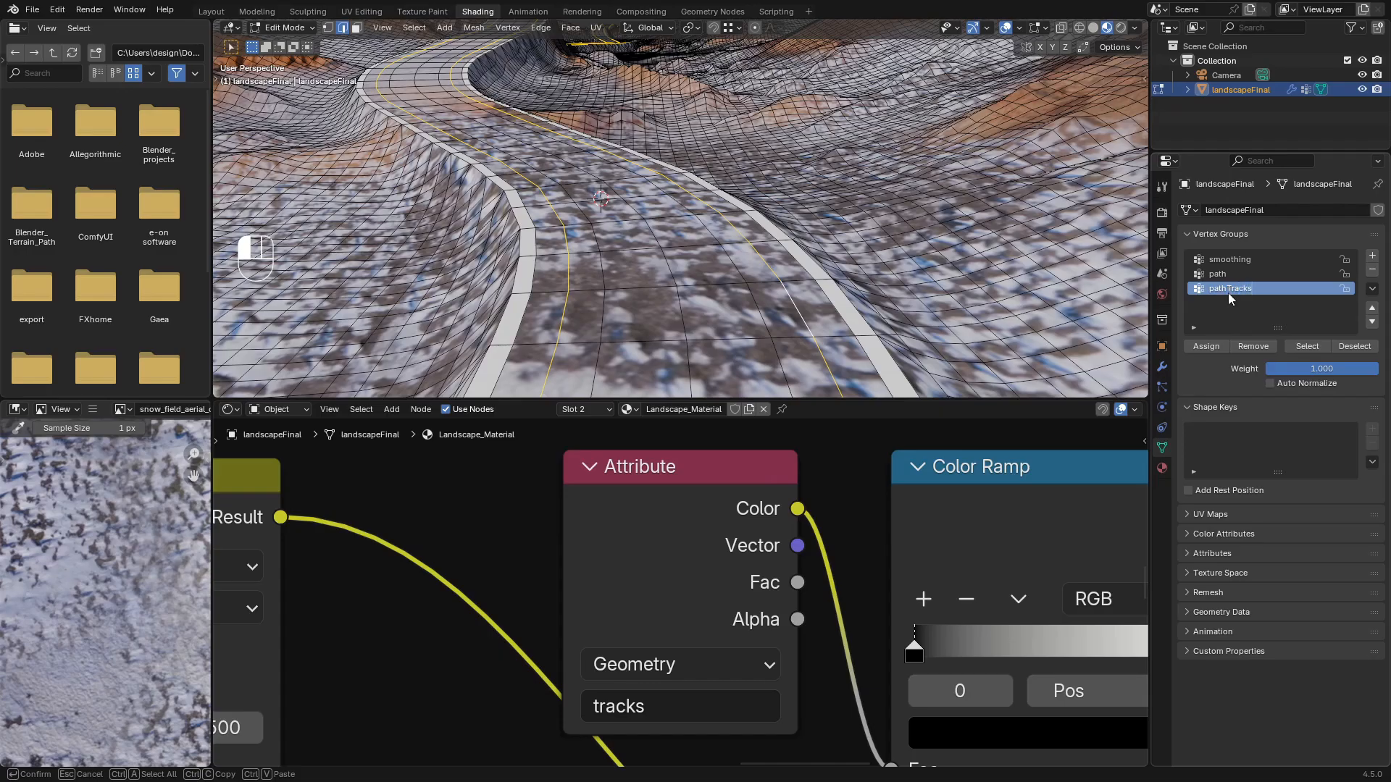
{"action": "key", "text": "Return"}
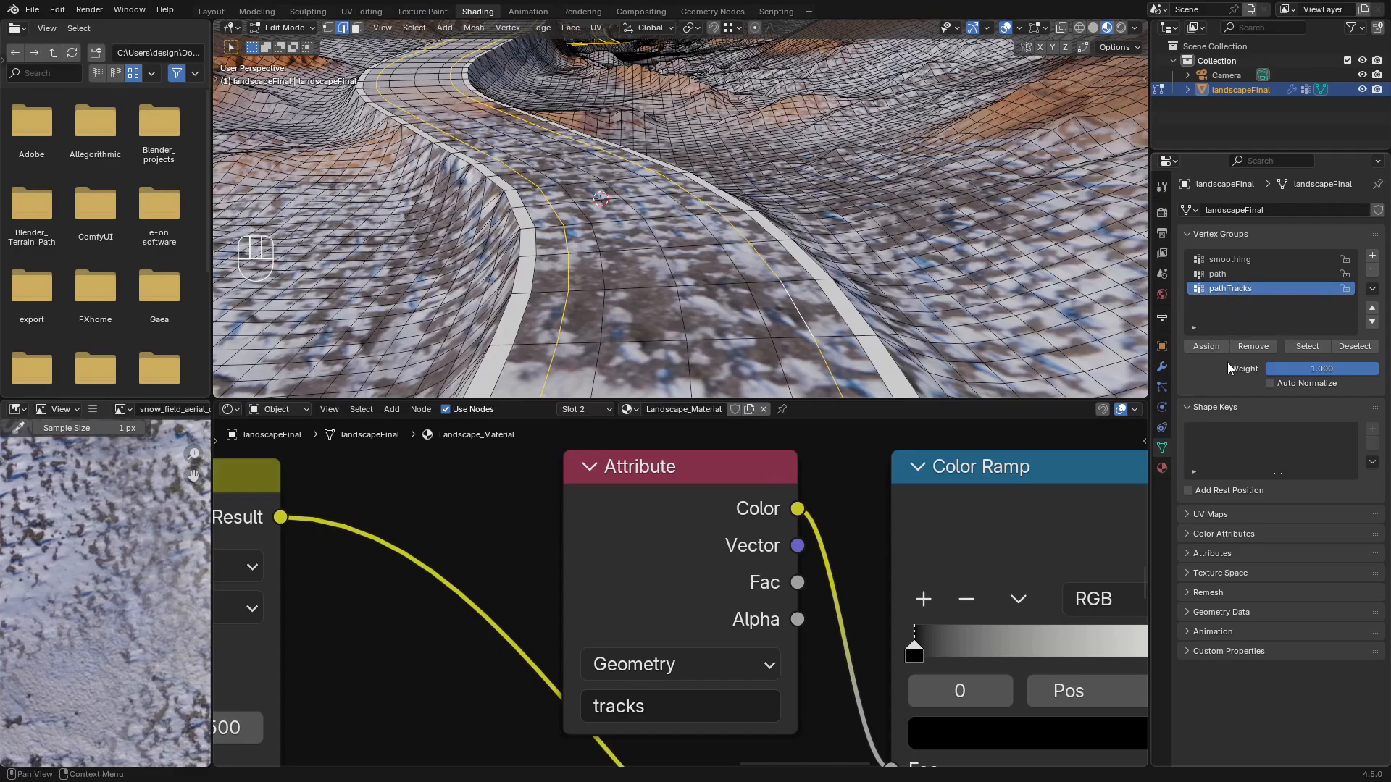
{"action": "left_click", "coordinate": [1218, 347]}
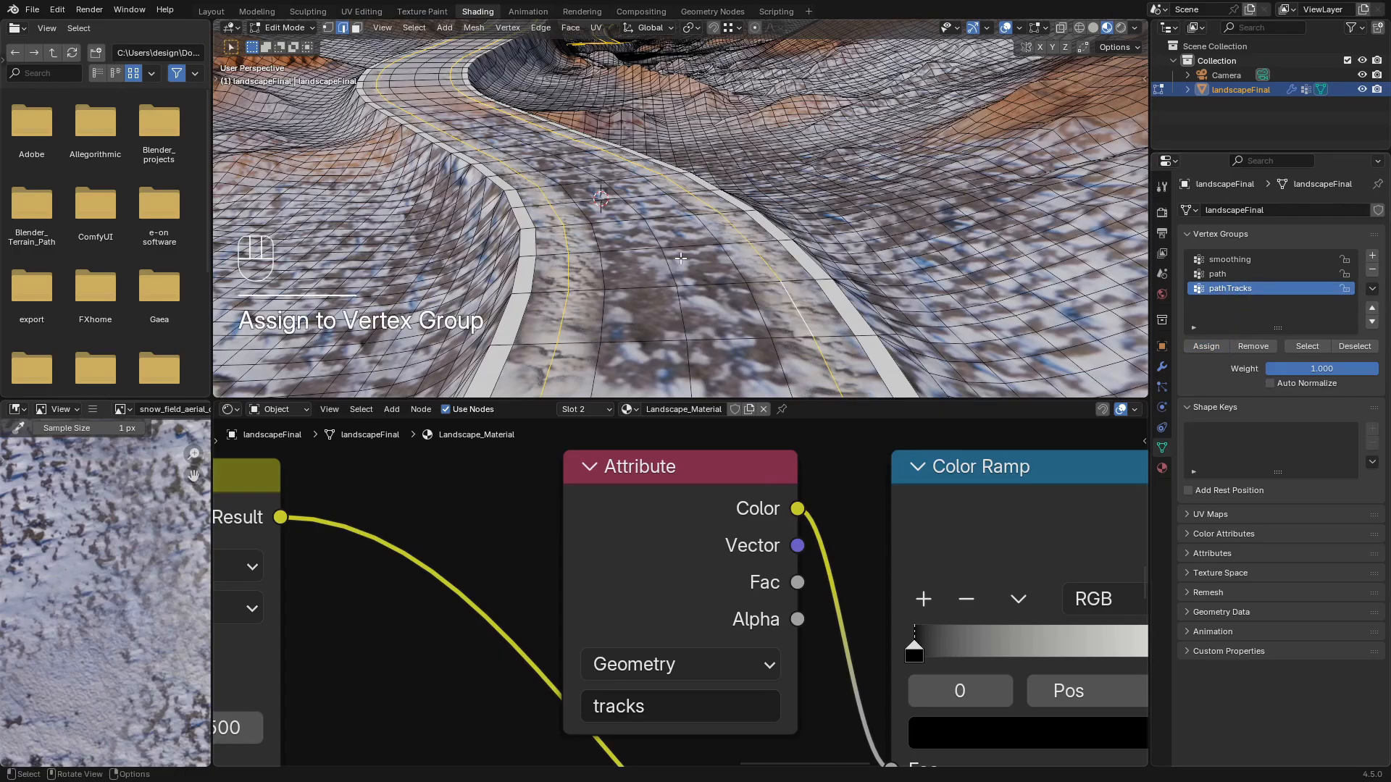
Assign Landscape_Material to the entire landscape mesh, clear the selection and return to Object Mode
{"action": "middle_click_drag", "start_coordinate": [680, 259], "coordinate": [649, 304], "text": "shift"}
{"action": "key", "text": "a"}
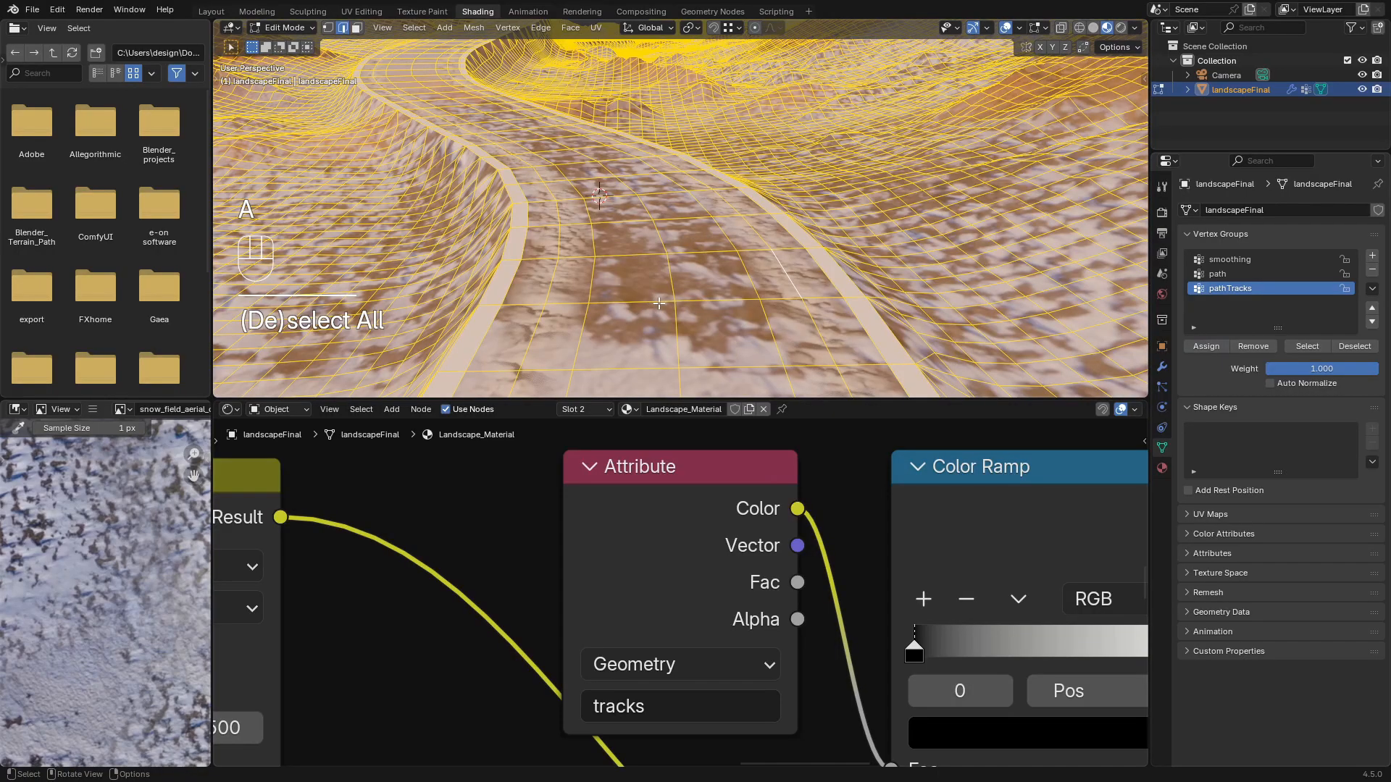
{"action": "left_click", "coordinate": [1162, 468]}
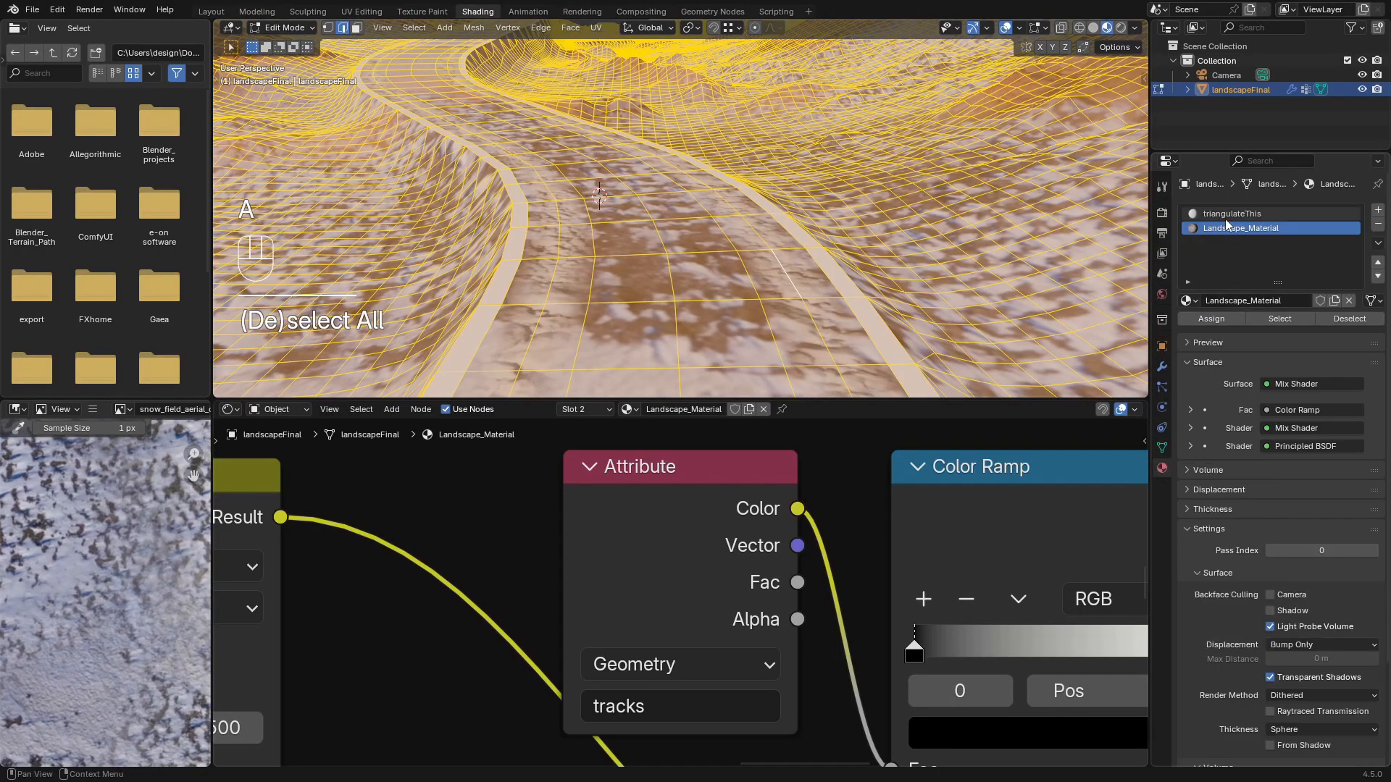
{"action": "left_click", "coordinate": [1212, 319]}
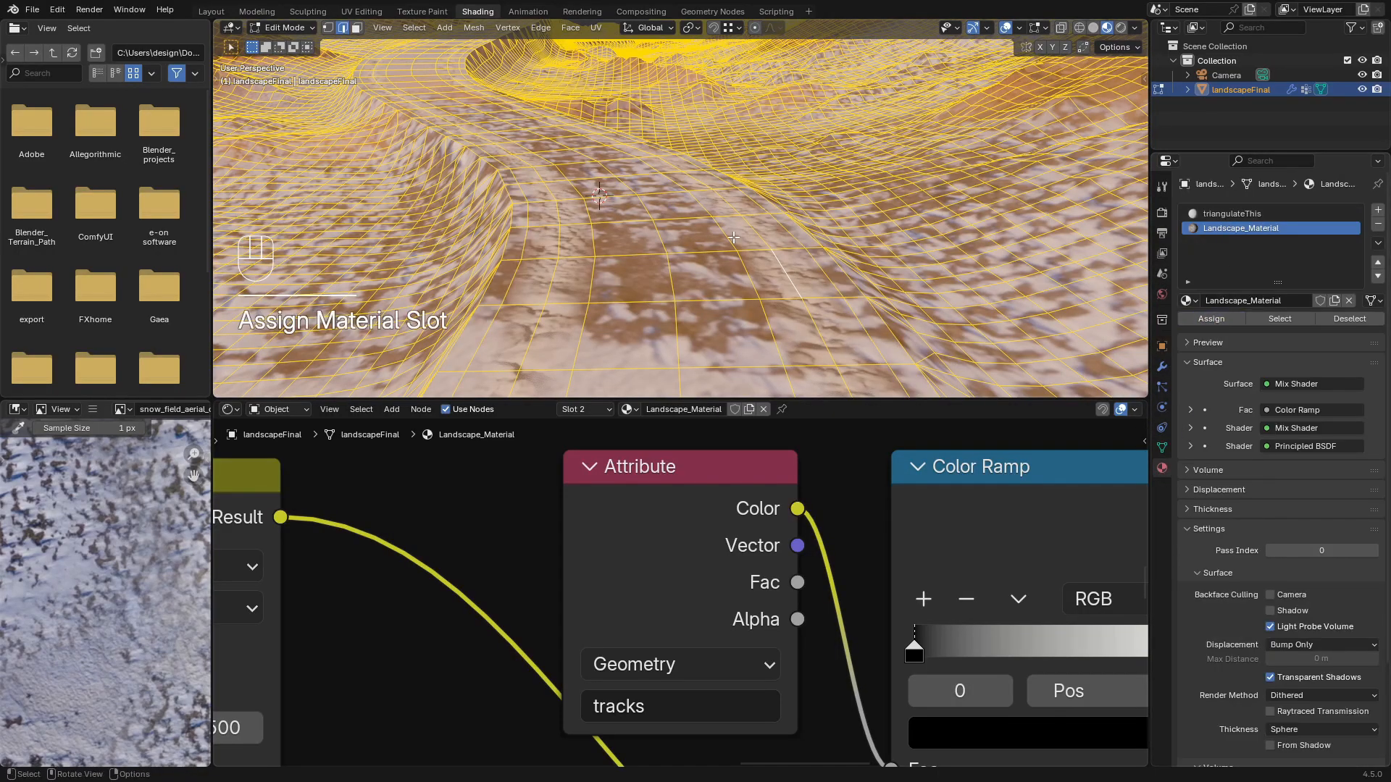
{"action": "key", "text": "Tab"}
{"action": "key", "text": "Tab"}
{"action": "key", "text": "a"}
{"action": "key", "text": "a"}
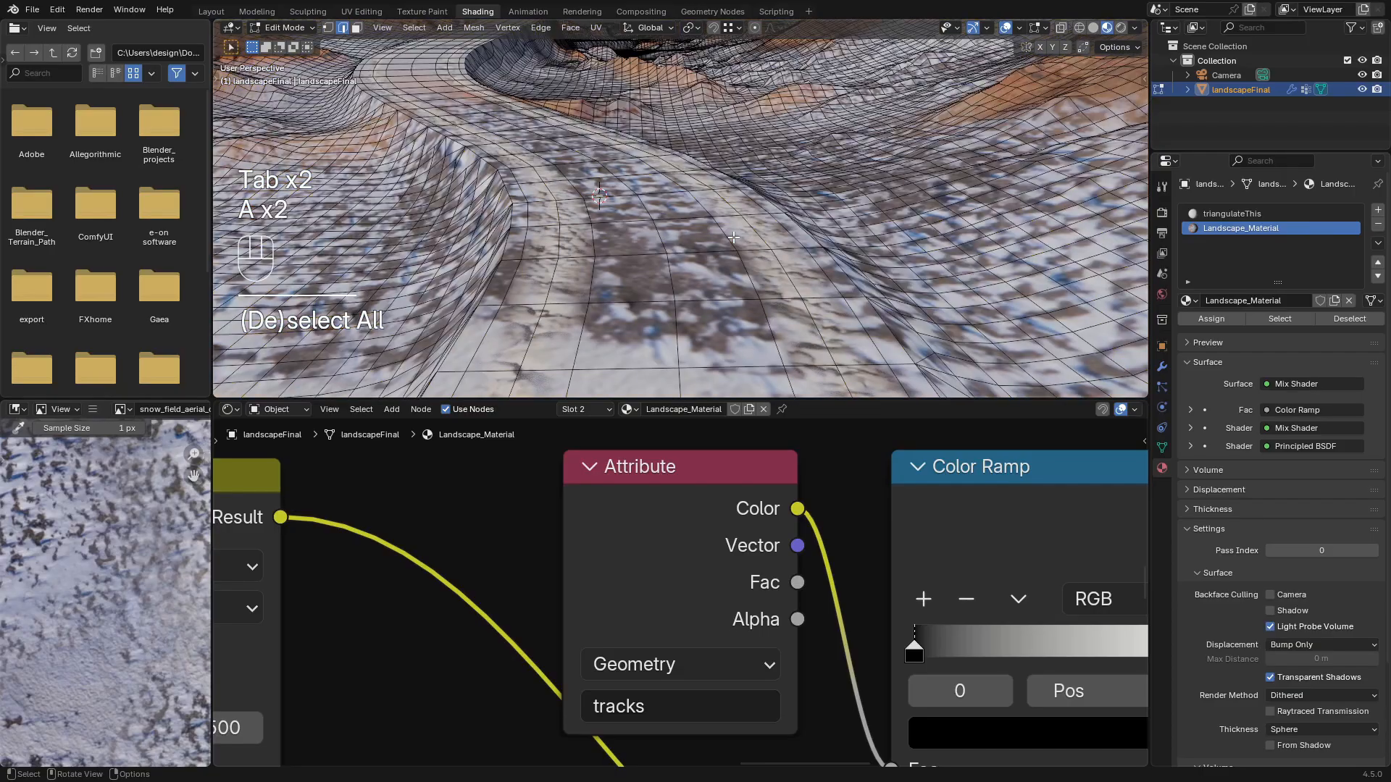
{"action": "key", "text": "Tab"}
Move the white stop of the tracks attribute's Color Ramp to position 0.795
{"action": "scroll", "coordinate": [850, 566], "scroll_direction": "down", "scroll_amount": 2}
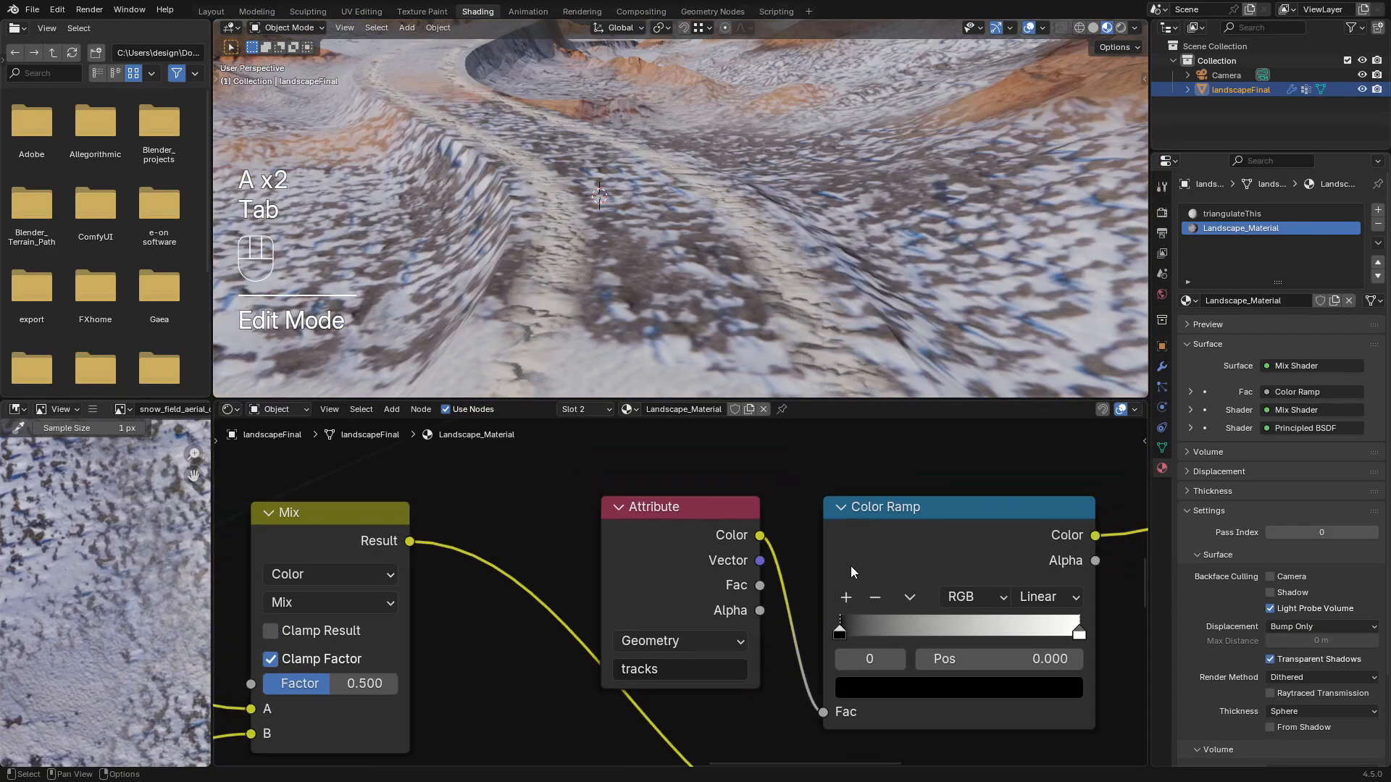
{"action": "mouse_move", "coordinate": [783, 602]}
{"action": "left_mouse_down"}
{"action": "mouse_move", "coordinate": [836, 603]}
{"action": "mouse_move", "coordinate": [783, 601]}
{"action": "left_mouse_up"}
{"action": "left_click_drag", "start_coordinate": [1009, 613], "coordinate": [969, 607]}
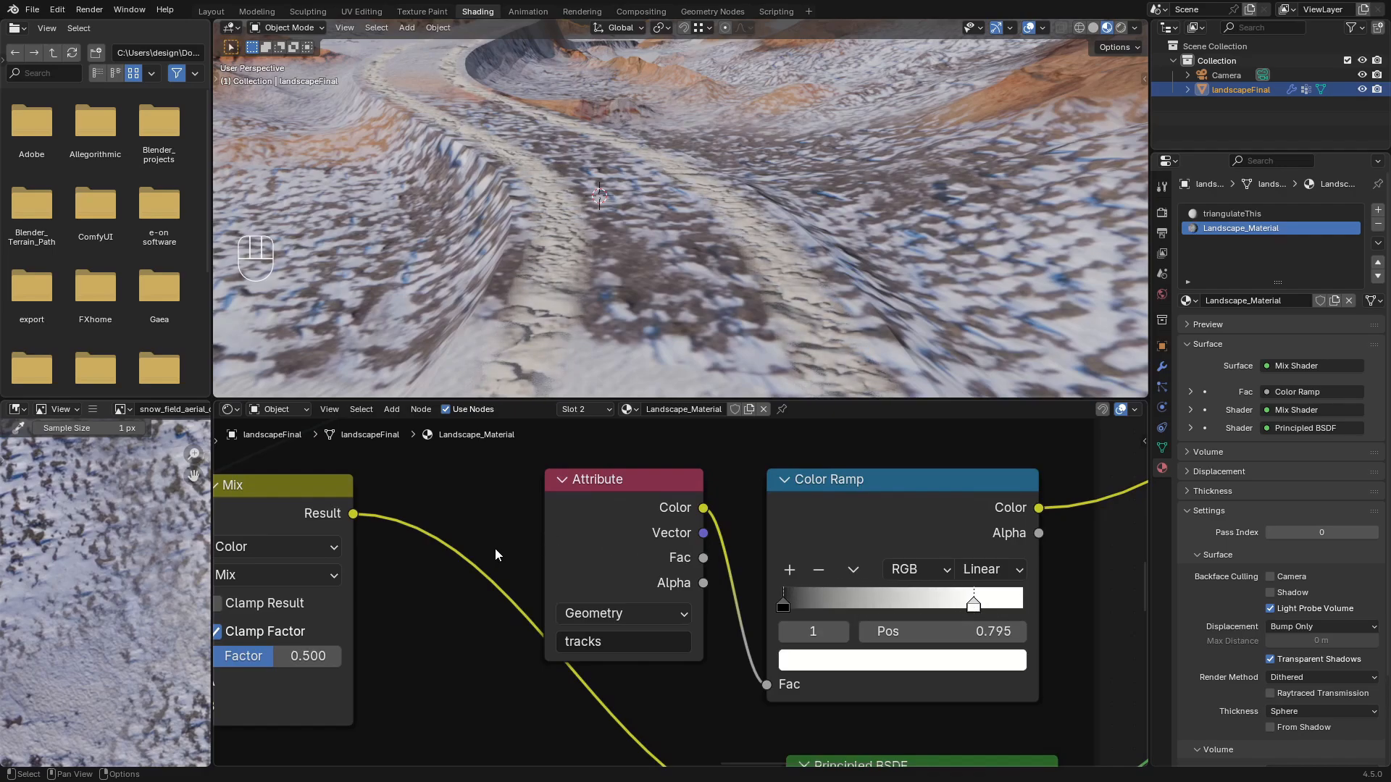
Set the first stop of the path texture's noise Color Ramp to bright blue, hex #0018FFFF
{"action": "scroll", "coordinate": [495, 555], "scroll_direction": "down", "scroll_amount": 5}
{"action": "middle_click_drag", "start_coordinate": [413, 554], "coordinate": [913, 536], "text": "shift"}
{"action": "middle_click_drag", "start_coordinate": [588, 545], "coordinate": [835, 556], "text": "shift"}
{"action": "scroll", "coordinate": [613, 554], "scroll_direction": "up", "scroll_amount": 2}
{"action": "scroll", "coordinate": [638, 551], "scroll_direction": "down", "scroll_amount": 9}
{"action": "scroll", "coordinate": [652, 558], "scroll_direction": "up", "scroll_amount": 7}
{"action": "middle_click_drag", "start_coordinate": [573, 567], "coordinate": [604, 556], "text": "shift"}
{"action": "left_click", "coordinate": [627, 575]}
{"action": "left_click_drag", "start_coordinate": [750, 439], "coordinate": [752, 325]}
{"action": "left_click", "coordinate": [729, 350]}
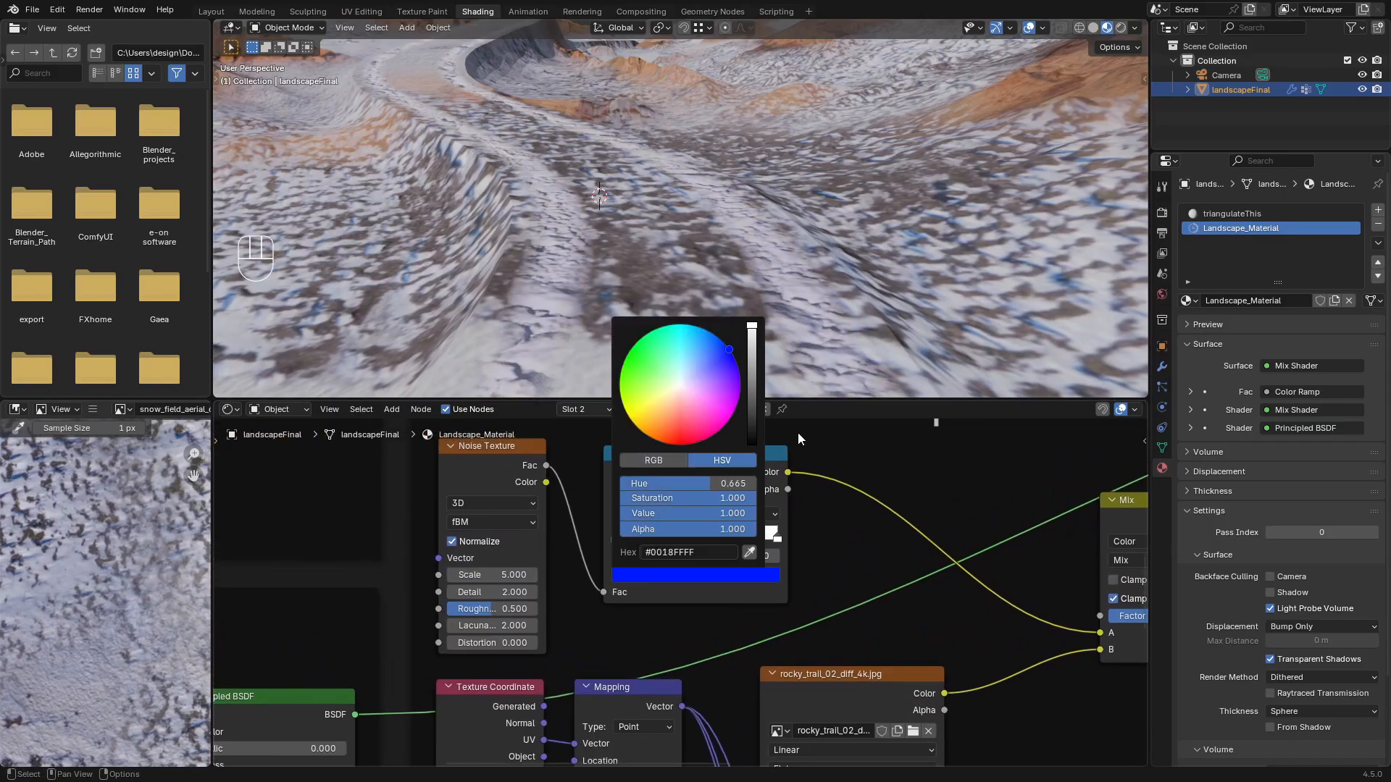
Set the last stop of the noise Color Ramp to bright red, hex #FF0011FF
{"action": "left_click", "coordinate": [778, 540]}
{"action": "left_click", "coordinate": [757, 579]}
{"action": "left_click_drag", "start_coordinate": [677, 444], "coordinate": [684, 444]}
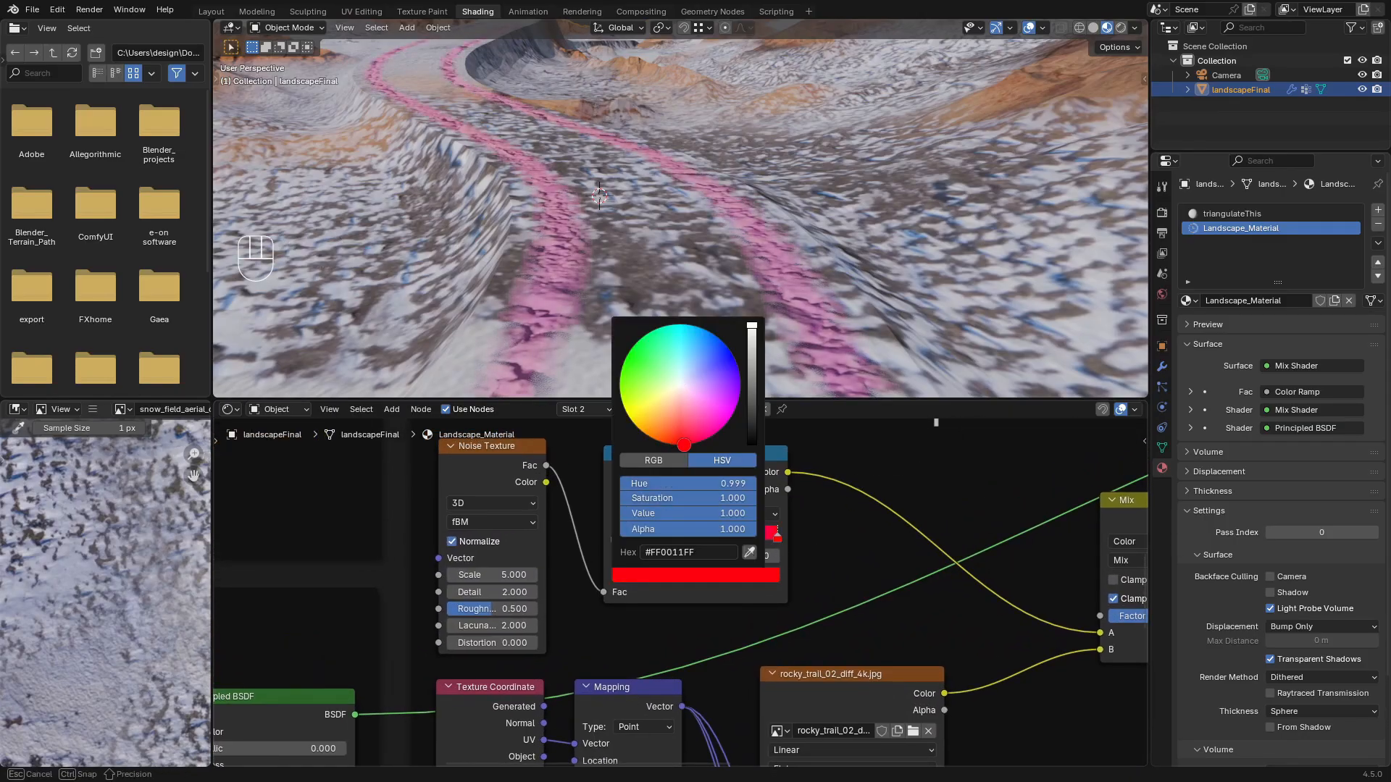
Move the noise ramp's blue stop to 0.445 and red stop to 0.723, and set the Noise Texture scale to 30.480
{"action": "left_click_drag", "start_coordinate": [619, 538], "coordinate": [675, 538]}
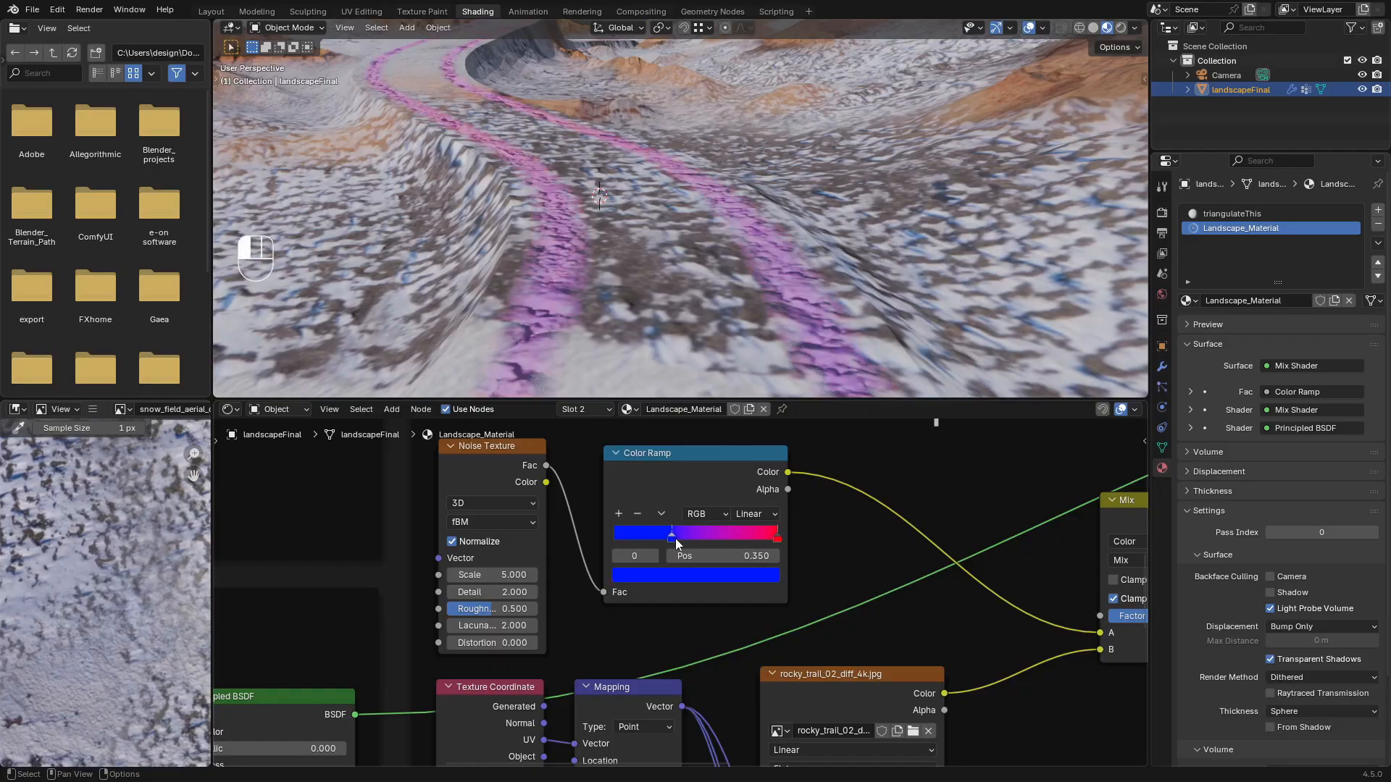
{"action": "left_click_drag", "start_coordinate": [493, 574], "coordinate": [533, 575]}
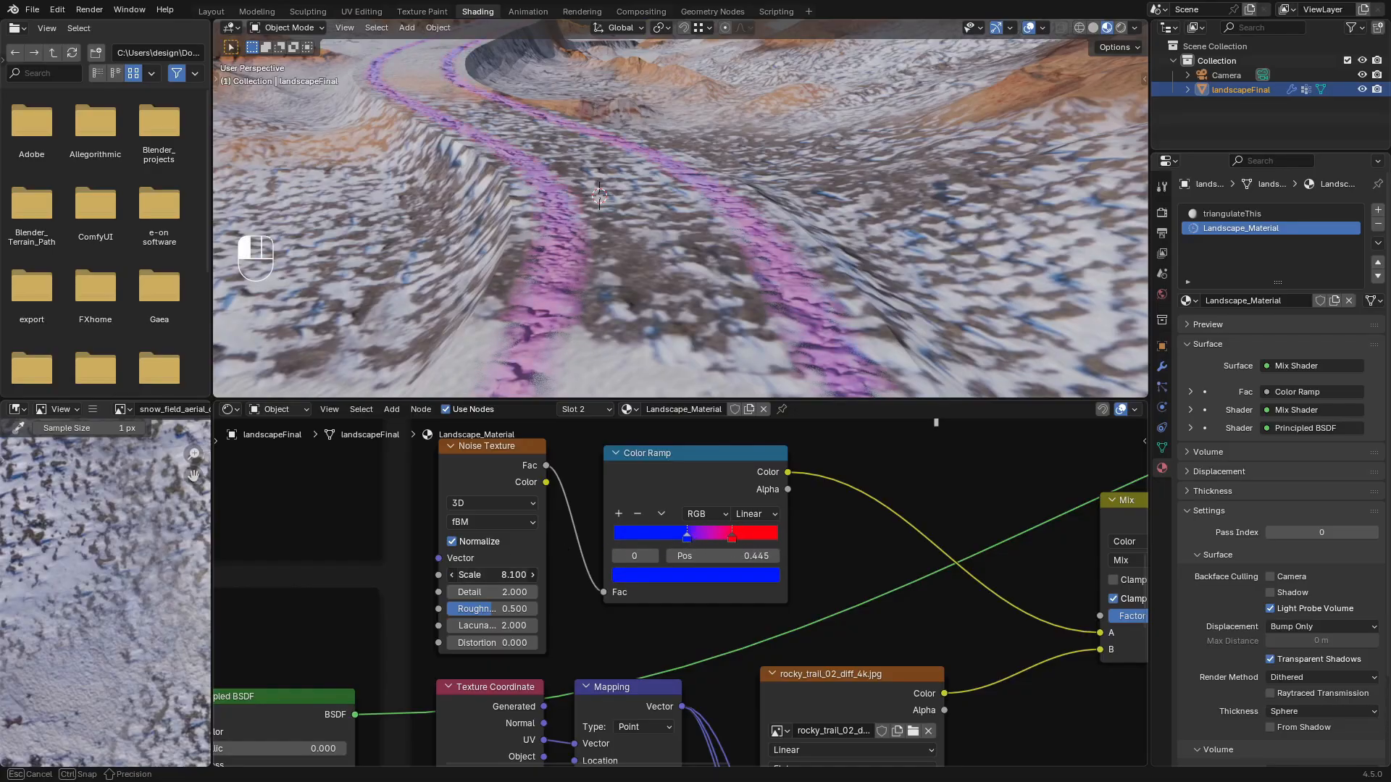
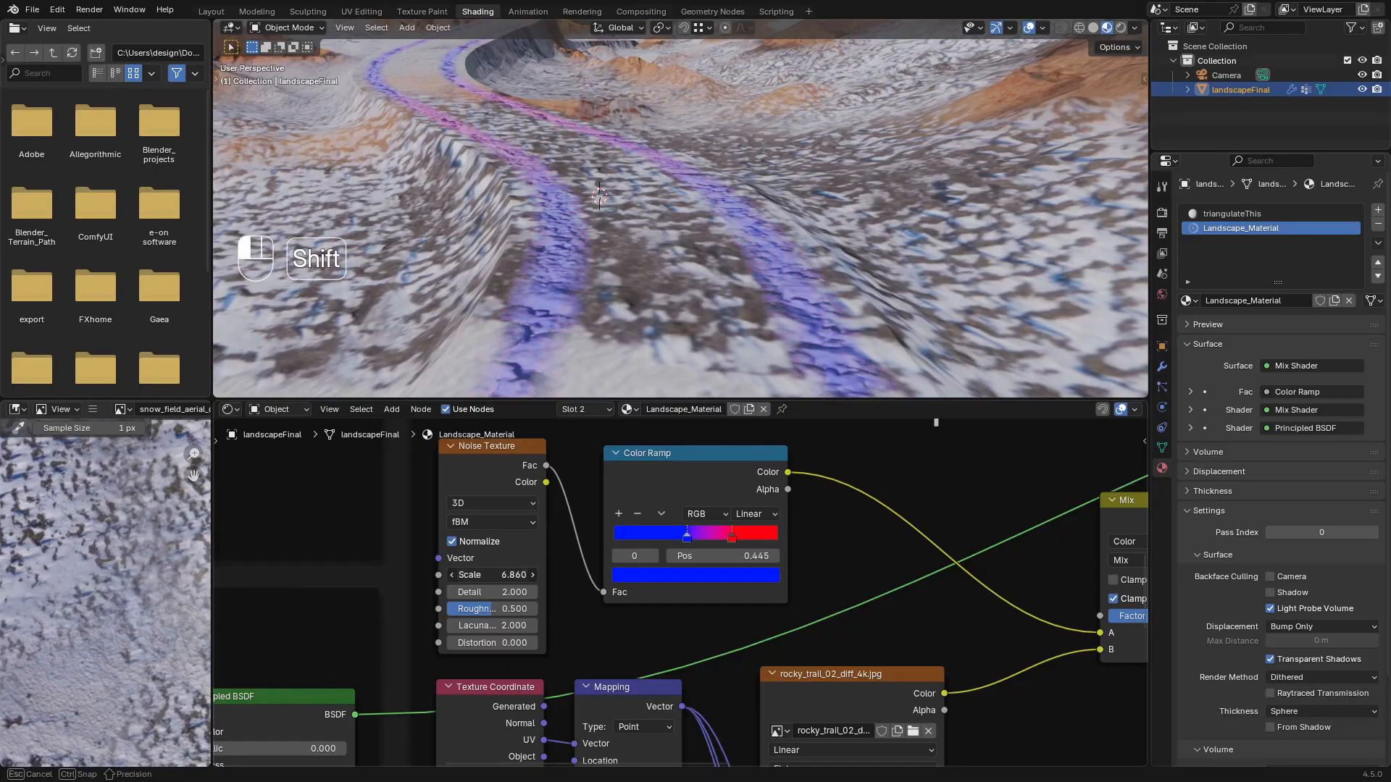
{"action": "mouse_move", "coordinate": [493, 574]}
{"action": "left_mouse_down", "text": "shift"}
{"action": "mouse_move", "coordinate": [523, 574]}
{"action": "mouse_move", "coordinate": [497, 575]}
{"action": "left_mouse_up", "text": "shift"}
Replace the noise ramp's blue stop colour with a brown sampled from the rock beside the road
{"action": "scroll", "coordinate": [515, 141], "scroll_direction": "down", "scroll_amount": 8}
{"action": "key", "text": "shift+b"}
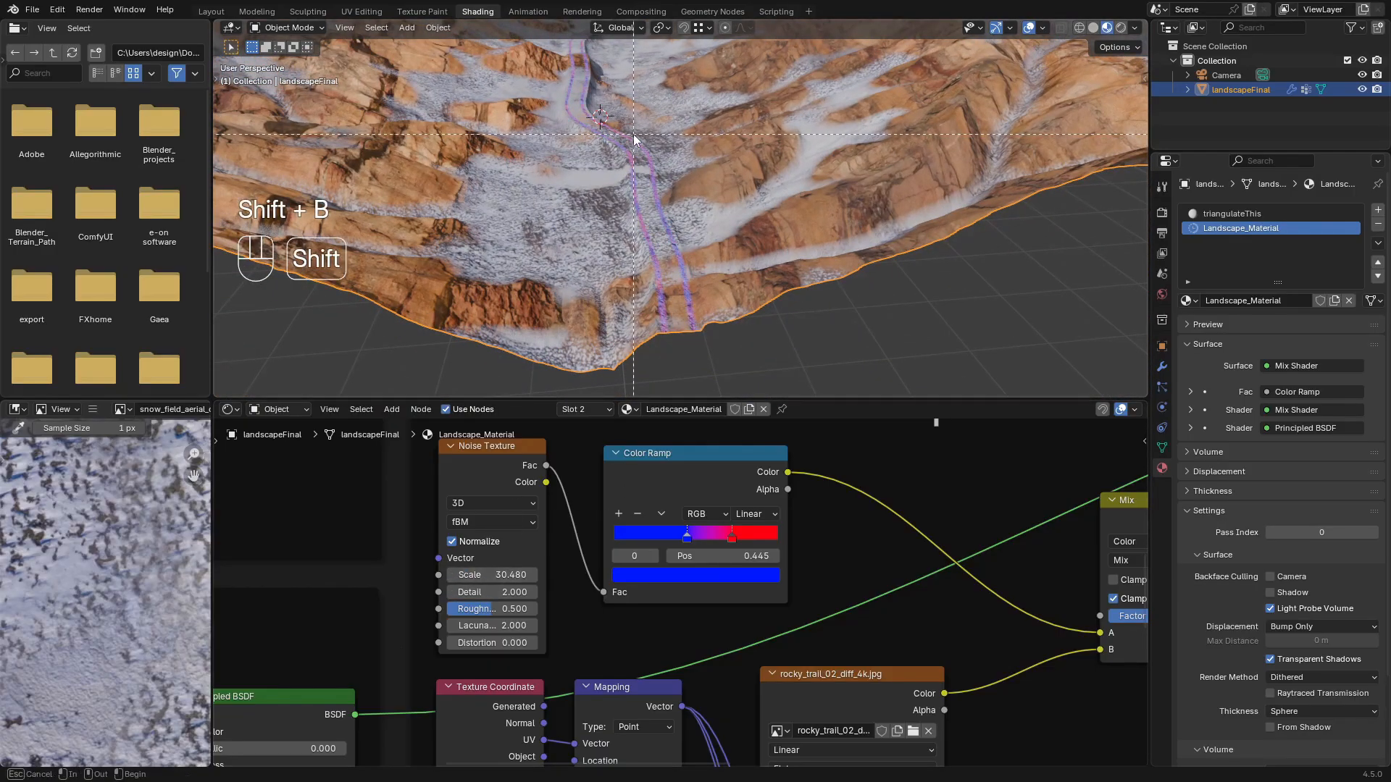
{"action": "left_click_drag", "start_coordinate": [616, 114], "coordinate": [662, 210]}
{"action": "middle_click_drag", "start_coordinate": [662, 229], "coordinate": [651, 267]}
{"action": "scroll", "coordinate": [672, 280], "scroll_direction": "up", "scroll_amount": 3}
{"action": "left_click", "coordinate": [696, 573]}
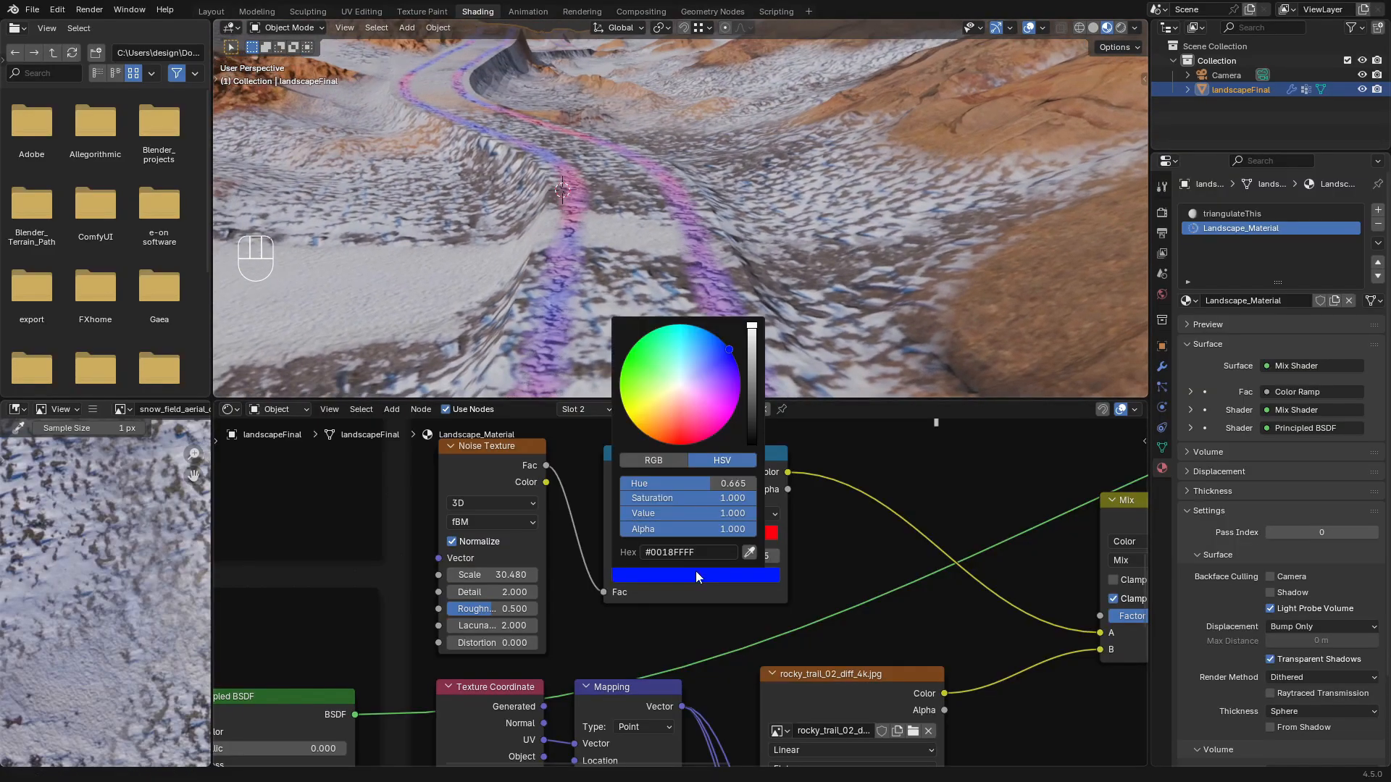
{"action": "left_click", "coordinate": [748, 553]}
{"action": "left_click", "coordinate": [1048, 281]}
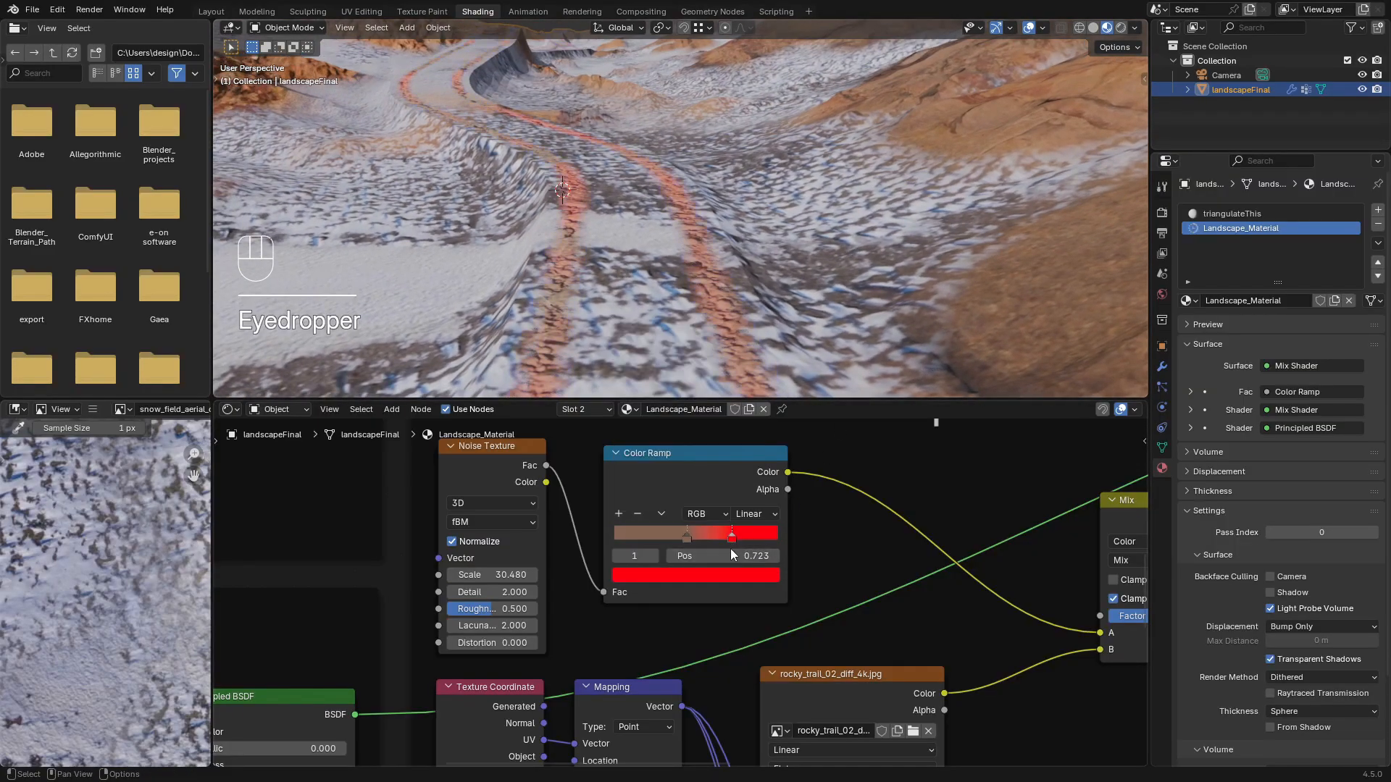
Replace the noise ramp's red stop colour with an orange-brown sampled from the distant cliff
{"action": "left_click", "coordinate": [725, 574]}
{"action": "left_click", "coordinate": [724, 575]}
{"action": "left_click", "coordinate": [749, 552]}
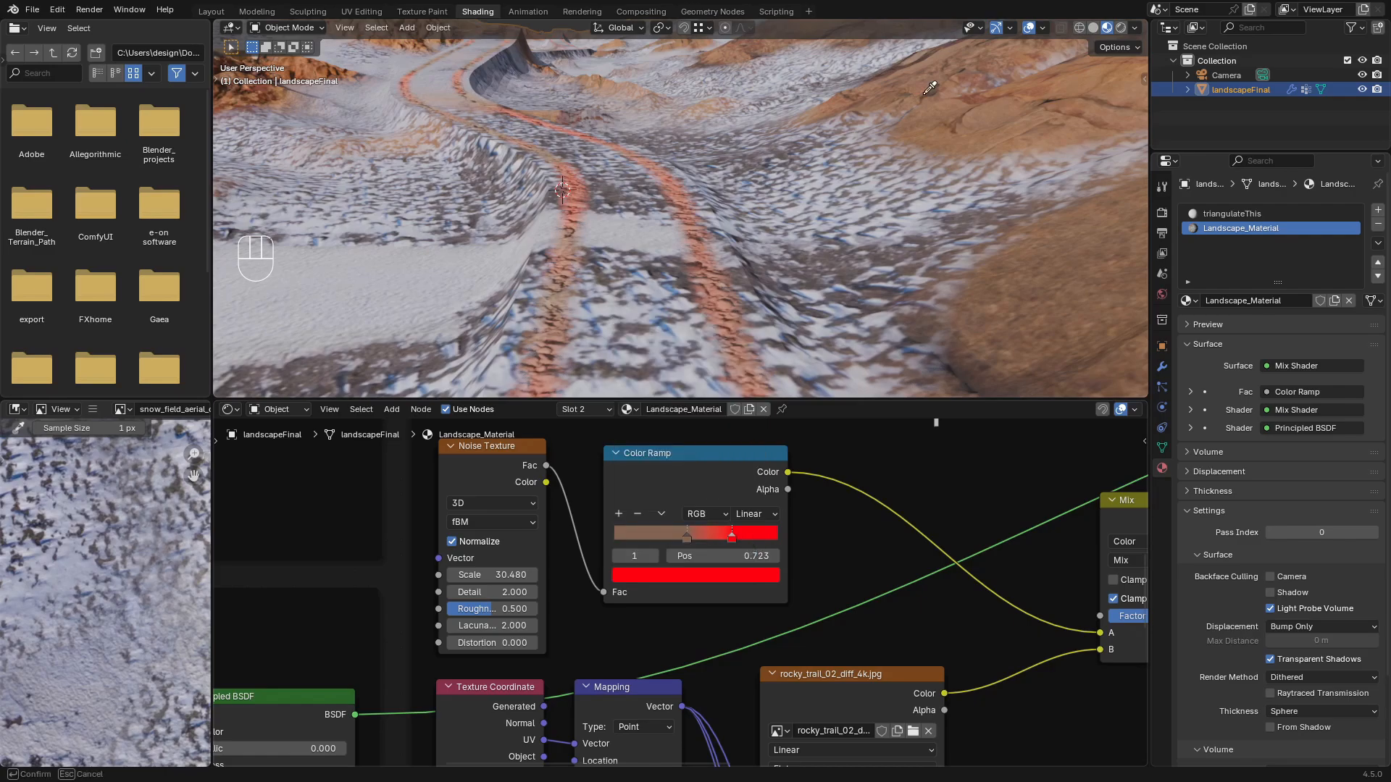
{"action": "left_click", "coordinate": [980, 77]}
Set the path texture's Mapping scale to 20 on X, Y and Z
{"action": "scroll", "coordinate": [662, 572], "scroll_direction": "down", "scroll_amount": 5, "text": "shift"}
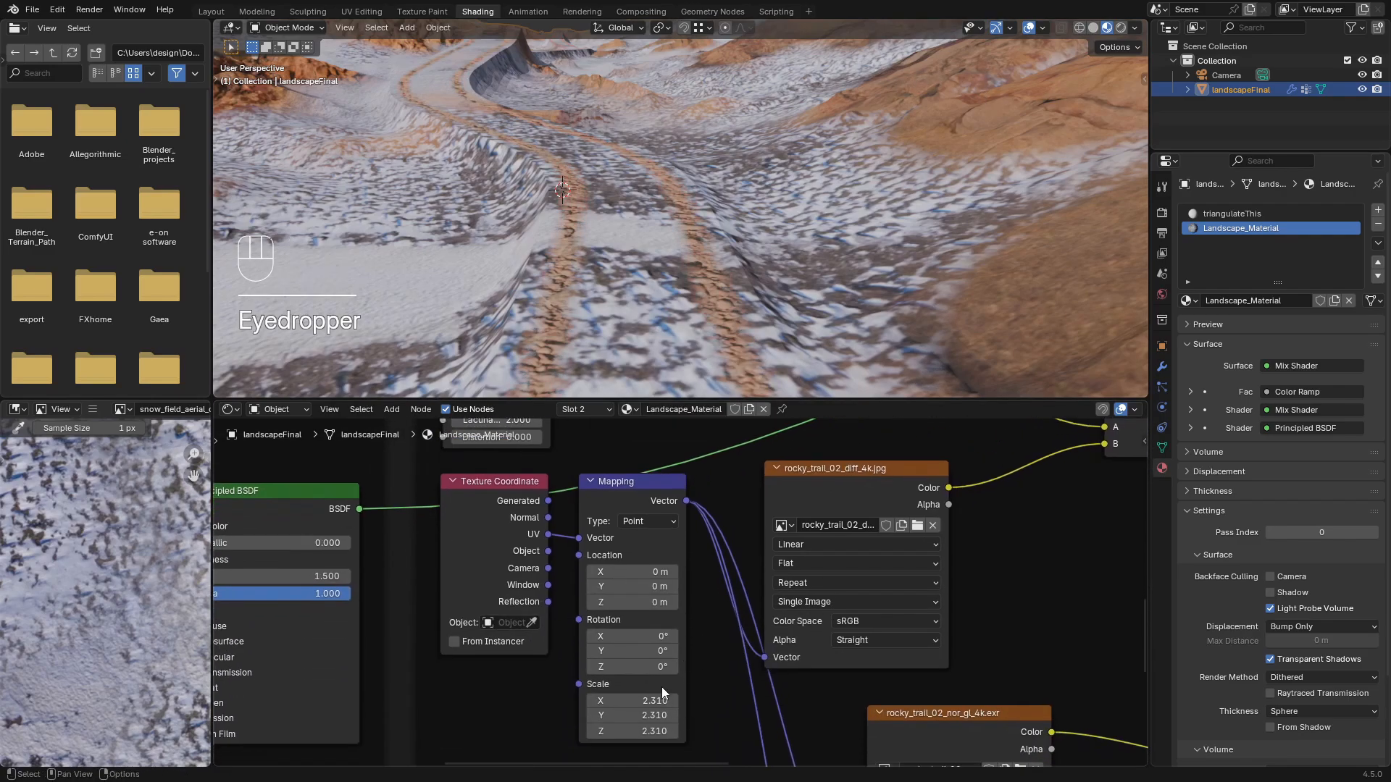
{"action": "left_click", "coordinate": [653, 700]}
{"action": "type", "text": "0"}
{"action": "key", "text": "Return"}
Darken the colour of the noise ramp's second stop by lowering its value
{"action": "key", "text": "shift+b"}
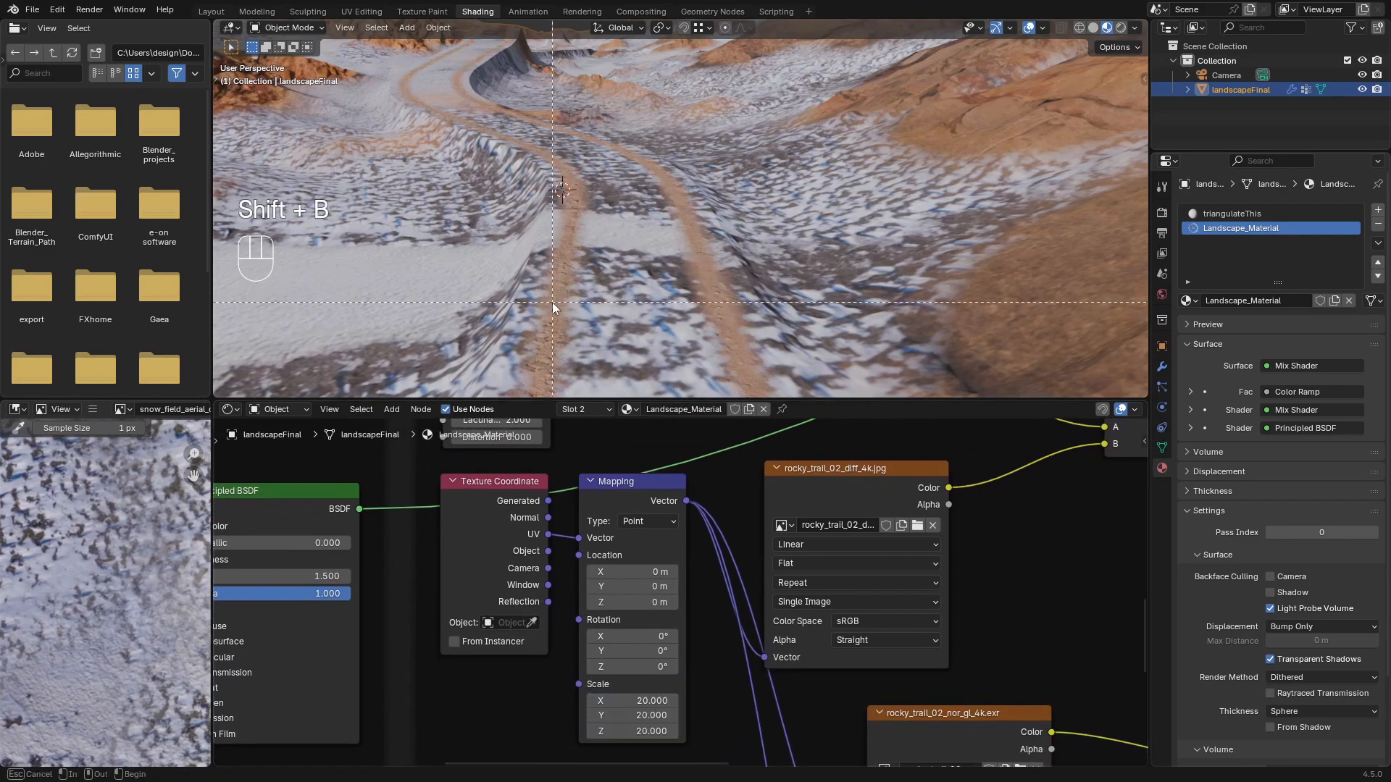
{"action": "left_click_drag", "start_coordinate": [552, 302], "coordinate": [625, 263]}
{"action": "middle_click_drag", "start_coordinate": [651, 267], "coordinate": [617, 210]}
{"action": "middle_click_drag", "start_coordinate": [617, 210], "coordinate": [633, 241], "text": "shift"}
{"action": "middle_click_drag", "start_coordinate": [653, 491], "coordinate": [663, 691], "text": "shift"}
{"action": "left_click", "coordinate": [750, 572]}
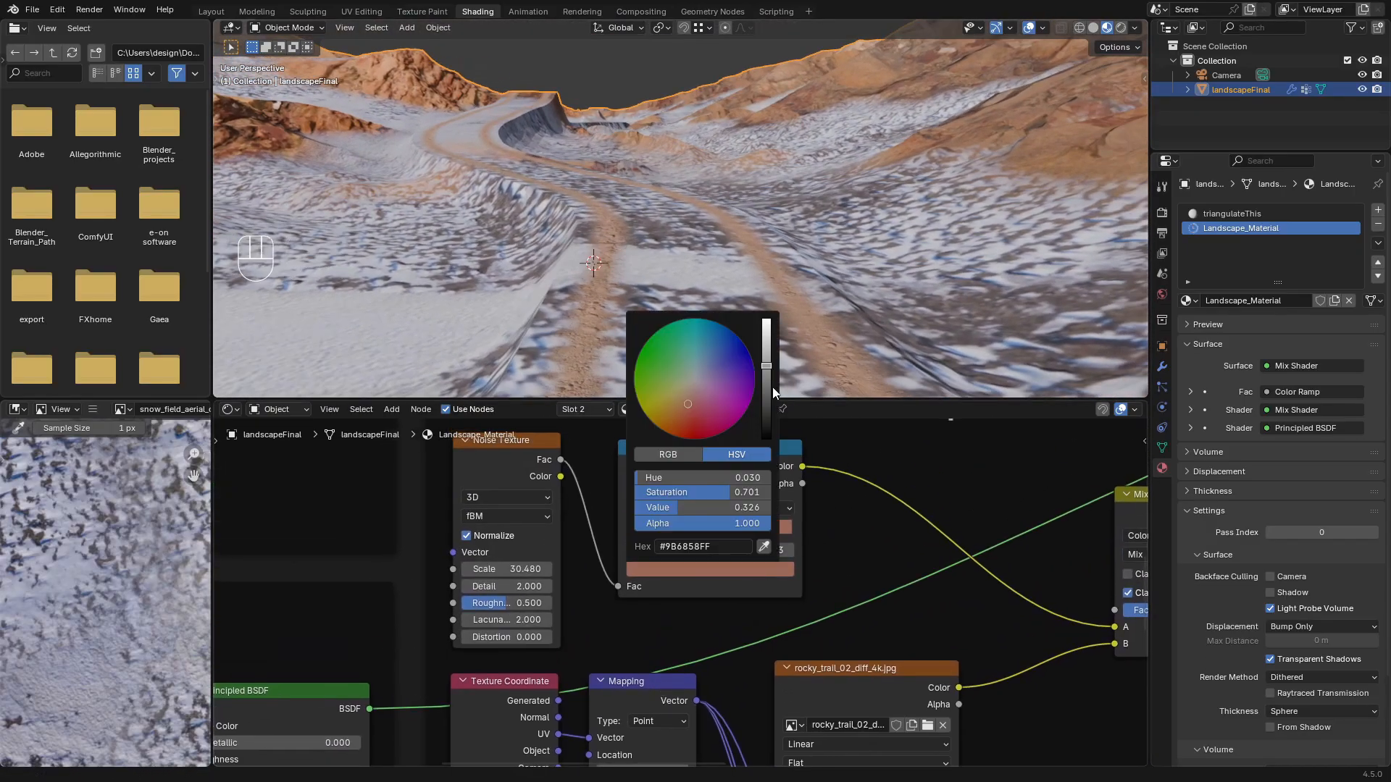
{"action": "left_click_drag", "start_coordinate": [766, 347], "coordinate": [766, 404]}
Move the noise ramp's first stop to position 0.541 and darken its brown colour
{"action": "left_click", "coordinate": [701, 531]}
{"action": "left_click_drag", "start_coordinate": [701, 531], "coordinate": [673, 507]}
{"action": "left_click", "coordinate": [746, 533]}
{"action": "left_click", "coordinate": [705, 532]}
{"action": "left_click", "coordinate": [707, 568]}
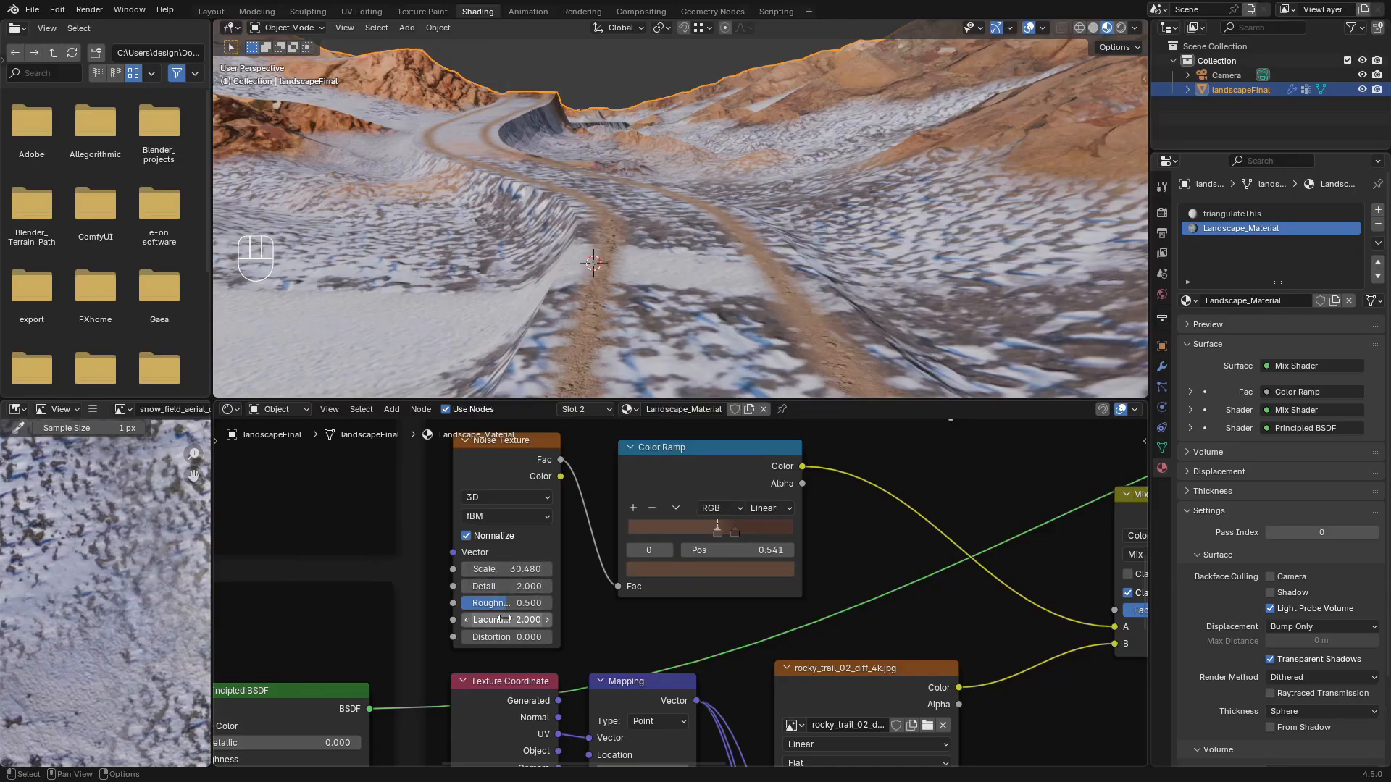
Set the Noise Texture's detail to 2.100 and roughness to 0.483
{"action": "left_click_drag", "start_coordinate": [507, 603], "coordinate": [507, 586]}
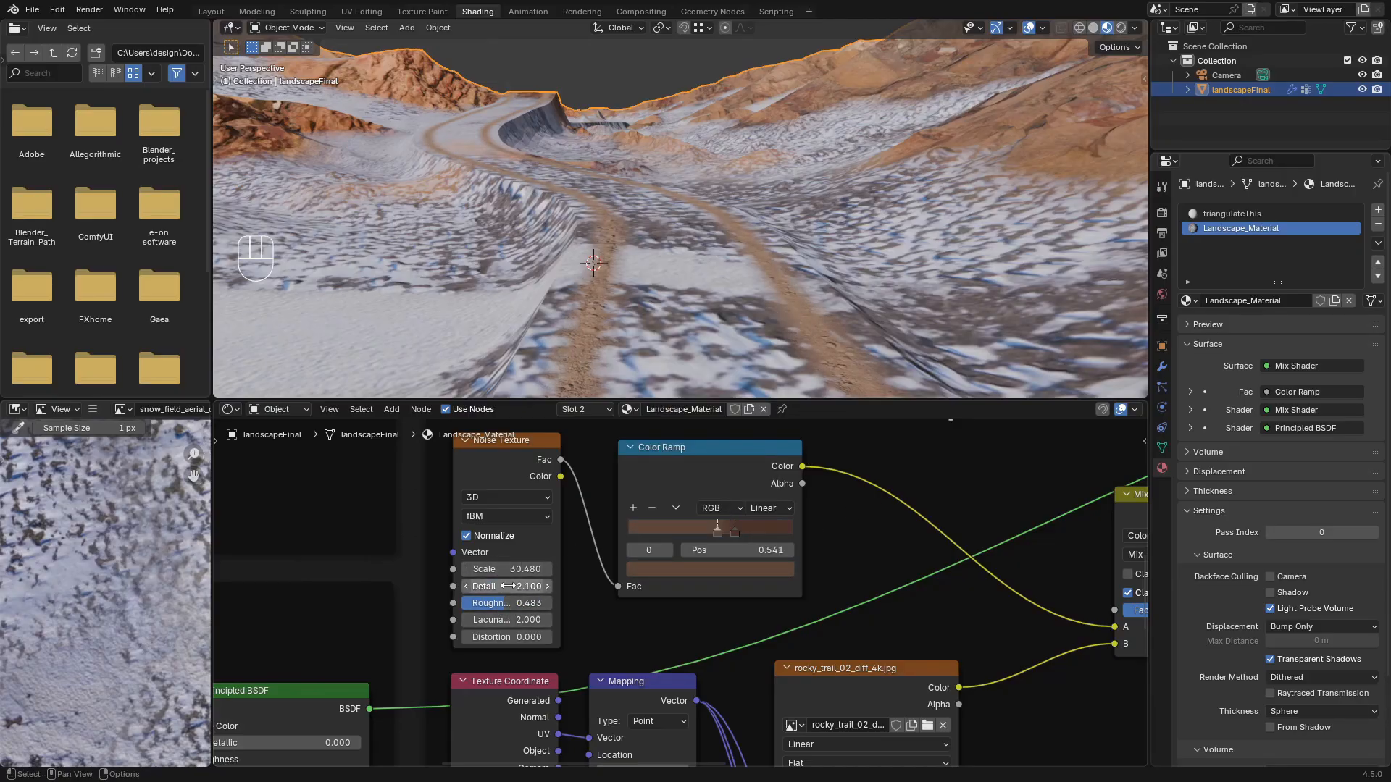
{"action": "middle_click_drag", "start_coordinate": [670, 192], "coordinate": [627, 192]}
{"action": "scroll", "coordinate": [844, 483], "scroll_direction": "down", "scroll_amount": 4}
Test rocky_trail_02_diff_4k.jpg directly as the path shader's Base Color, and reconnect the Mix result to that input
{"action": "middle_click_drag", "start_coordinate": [844, 483], "coordinate": [589, 486], "text": "shift"}
{"action": "left_click_drag", "start_coordinate": [673, 636], "coordinate": [1083, 659]}
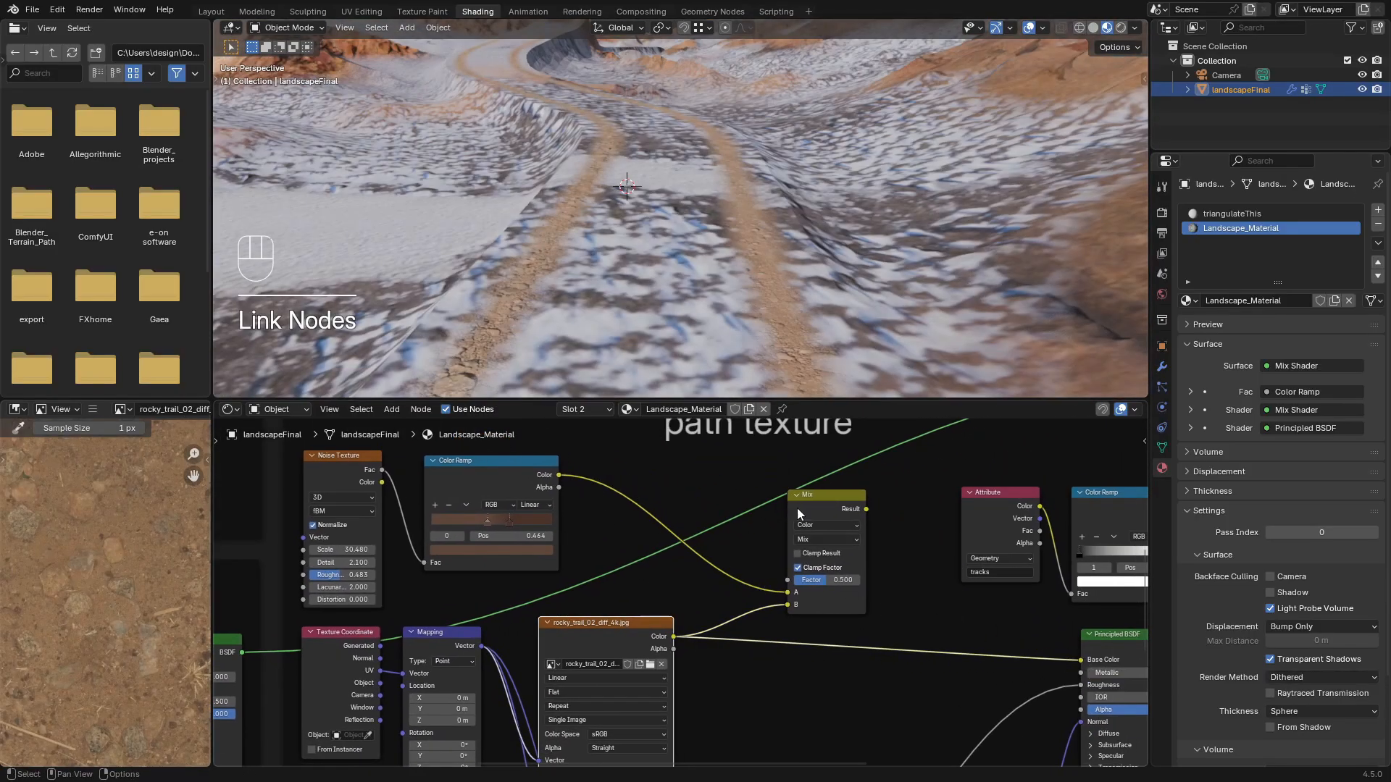
{"action": "left_click_drag", "start_coordinate": [865, 509], "coordinate": [1078, 660]}
Move the white stop of the tracks attribute's Color Ramp to about the middle of the gradient
{"action": "middle_click_drag", "start_coordinate": [506, 170], "coordinate": [444, 136]}
{"action": "key", "text": "shift+b"}
{"action": "left_click_drag", "start_coordinate": [442, 132], "coordinate": [536, 210]}
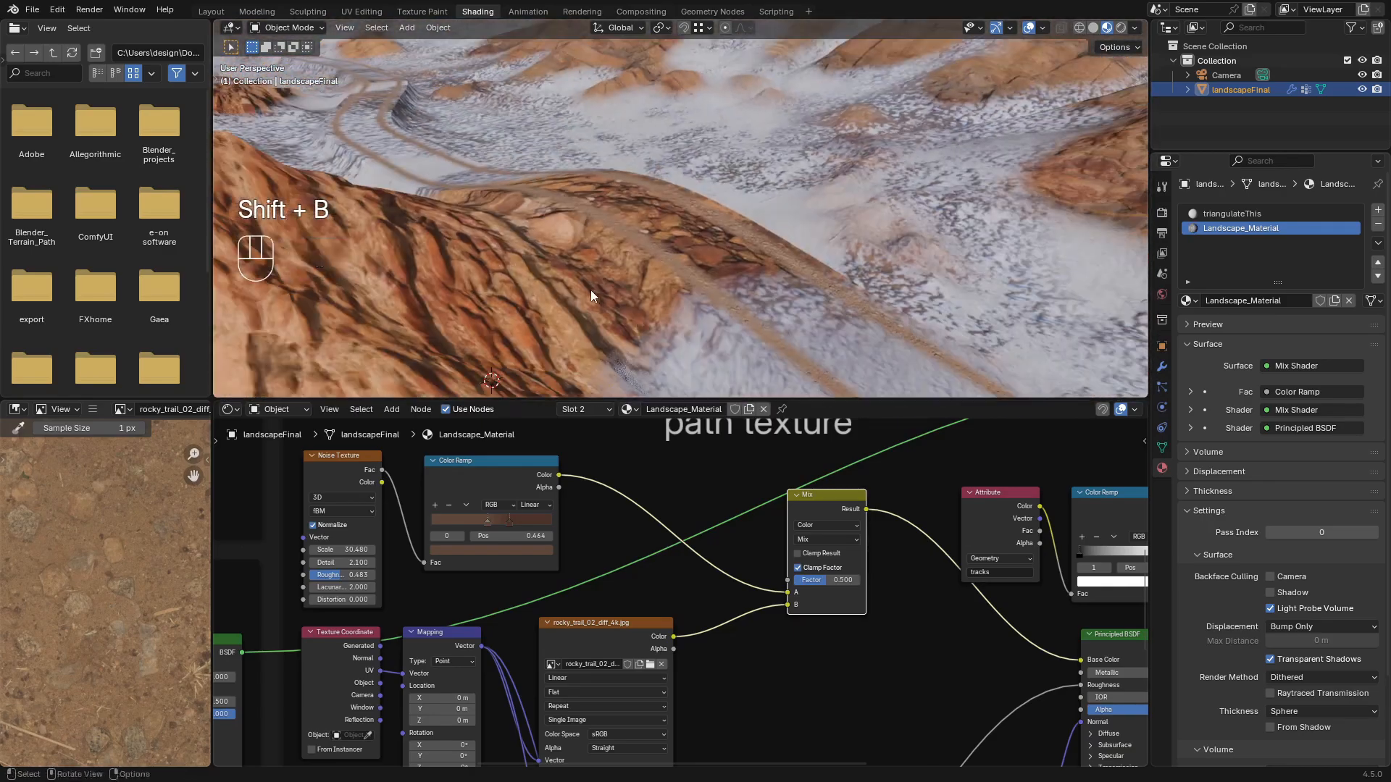
{"action": "middle_click_drag", "start_coordinate": [590, 290], "coordinate": [570, 223]}
{"action": "key", "text": "shift+b"}
{"action": "left_click_drag", "start_coordinate": [570, 217], "coordinate": [625, 246]}
{"action": "middle_click_drag", "start_coordinate": [621, 242], "coordinate": [572, 254]}
{"action": "middle_click_drag", "start_coordinate": [808, 458], "coordinate": [384, 409], "text": "shift"}
{"action": "scroll", "coordinate": [659, 495], "scroll_direction": "up", "scroll_amount": 4}
{"action": "left_click_drag", "start_coordinate": [755, 484], "coordinate": [620, 487]}
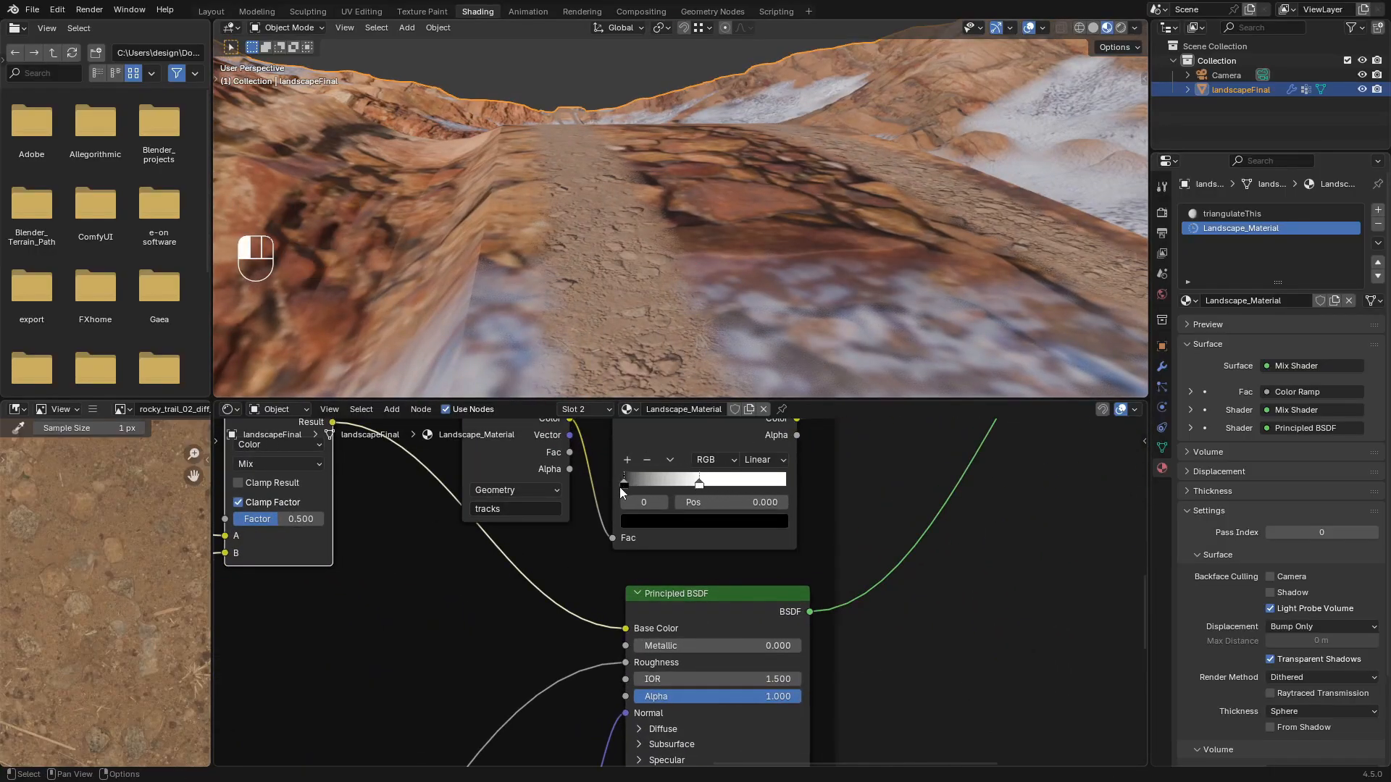
Examine the tracks across the whole landscape and review the cliff texture's mapping and normal map nodes
{"action": "scroll", "coordinate": [628, 276], "scroll_direction": "down", "scroll_amount": 8}
{"action": "middle_click_drag", "start_coordinate": [627, 250], "coordinate": [624, 221]}
{"action": "scroll", "coordinate": [589, 487], "scroll_direction": "down", "scroll_amount": 8}
{"action": "middle_click_drag", "start_coordinate": [569, 518], "coordinate": [620, 556]}
{"action": "scroll", "coordinate": [576, 593], "scroll_direction": "up", "scroll_amount": 10}
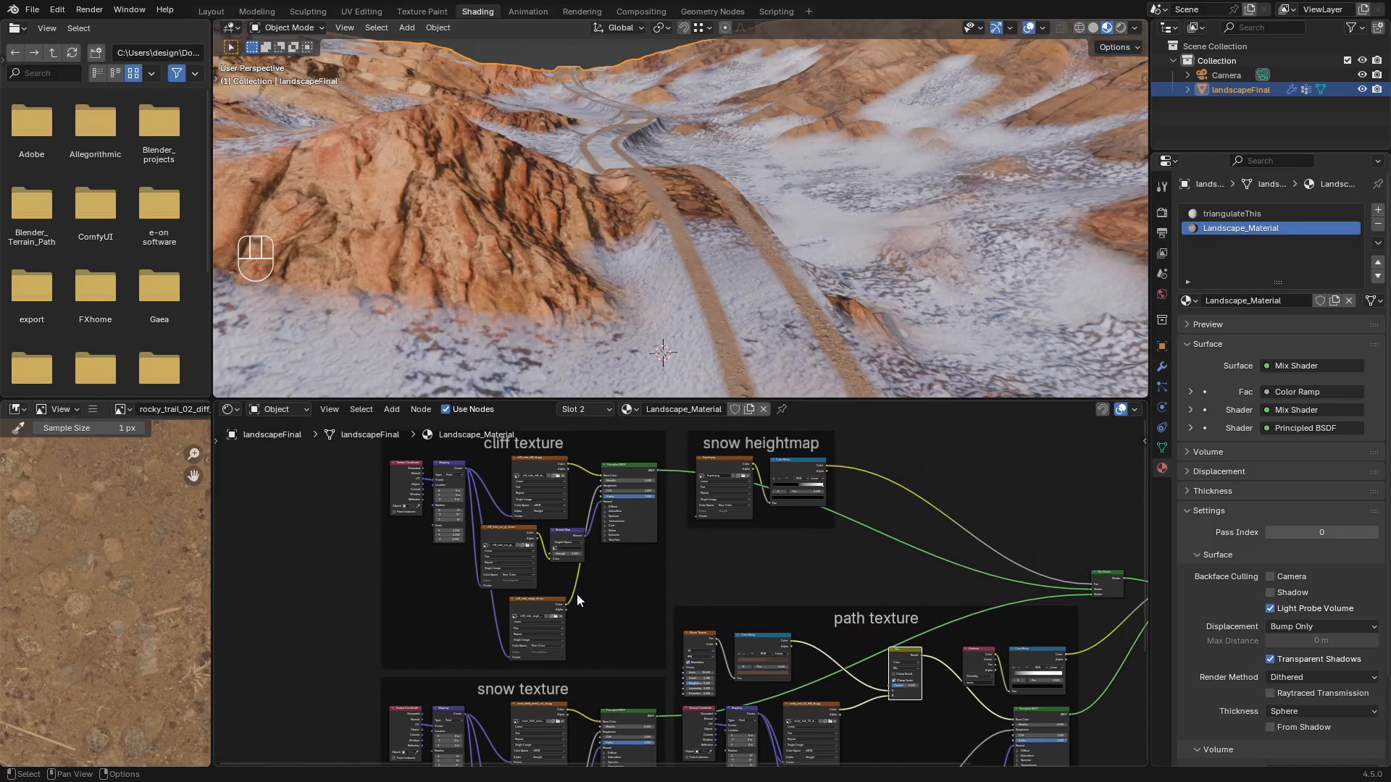
{"action": "left_click_drag", "start_coordinate": [507, 577], "coordinate": [583, 623]}
{"action": "scroll", "coordinate": [690, 190], "scroll_direction": "up", "scroll_amount": 6}
Select the edge loops along the centres of both wheel tracks and set the proportional editing falloff to Random
{"action": "mouse_move", "coordinate": [623, 228]}
{"action": "middle_mouse_down"}
{"action": "mouse_move", "coordinate": [654, 279]}
{"action": "mouse_move", "coordinate": [650, 219]}
{"action": "mouse_move", "coordinate": [641, 226]}
{"action": "middle_mouse_up"}
{"action": "key", "text": "Tab"}
{"action": "left_click", "coordinate": [628, 227], "text": "alt+shift"}
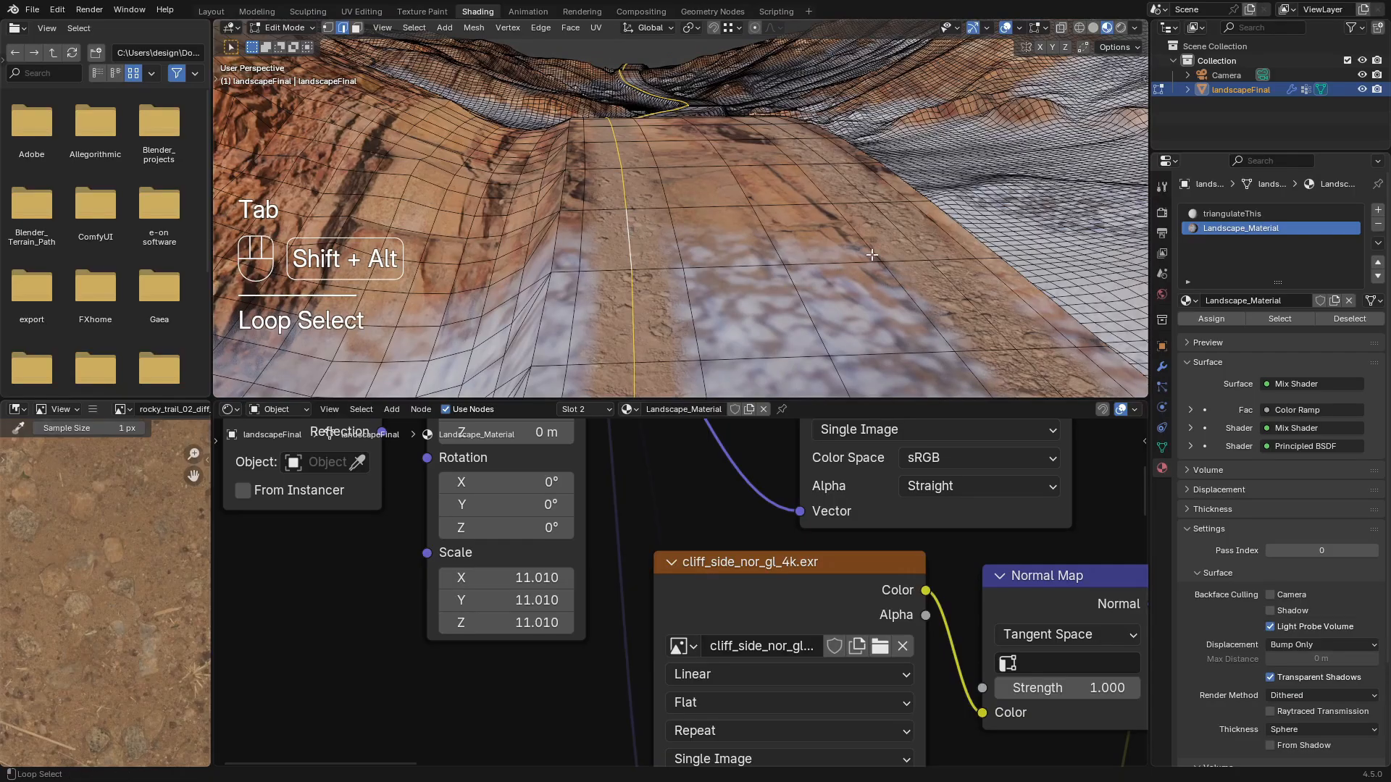
{"action": "left_click", "coordinate": [902, 237], "text": "alt+shift"}
{"action": "left_click", "coordinate": [714, 29]}
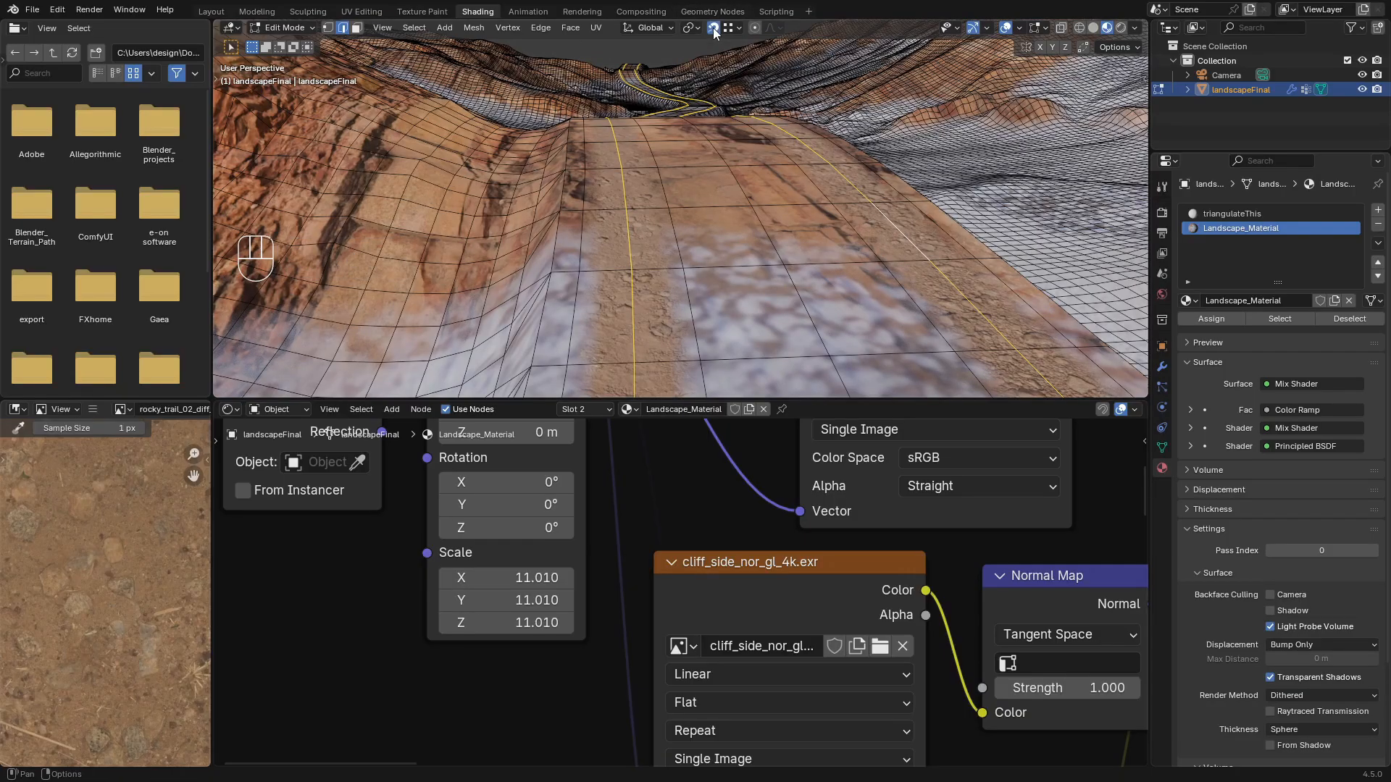
{"action": "left_click", "coordinate": [772, 29]}
{"action": "left_click", "coordinate": [774, 194]}
Lower both track edge loops slightly along Z with a proportional size of about 0.18 m, and check the result in Object Mode
{"action": "key", "text": "g"}
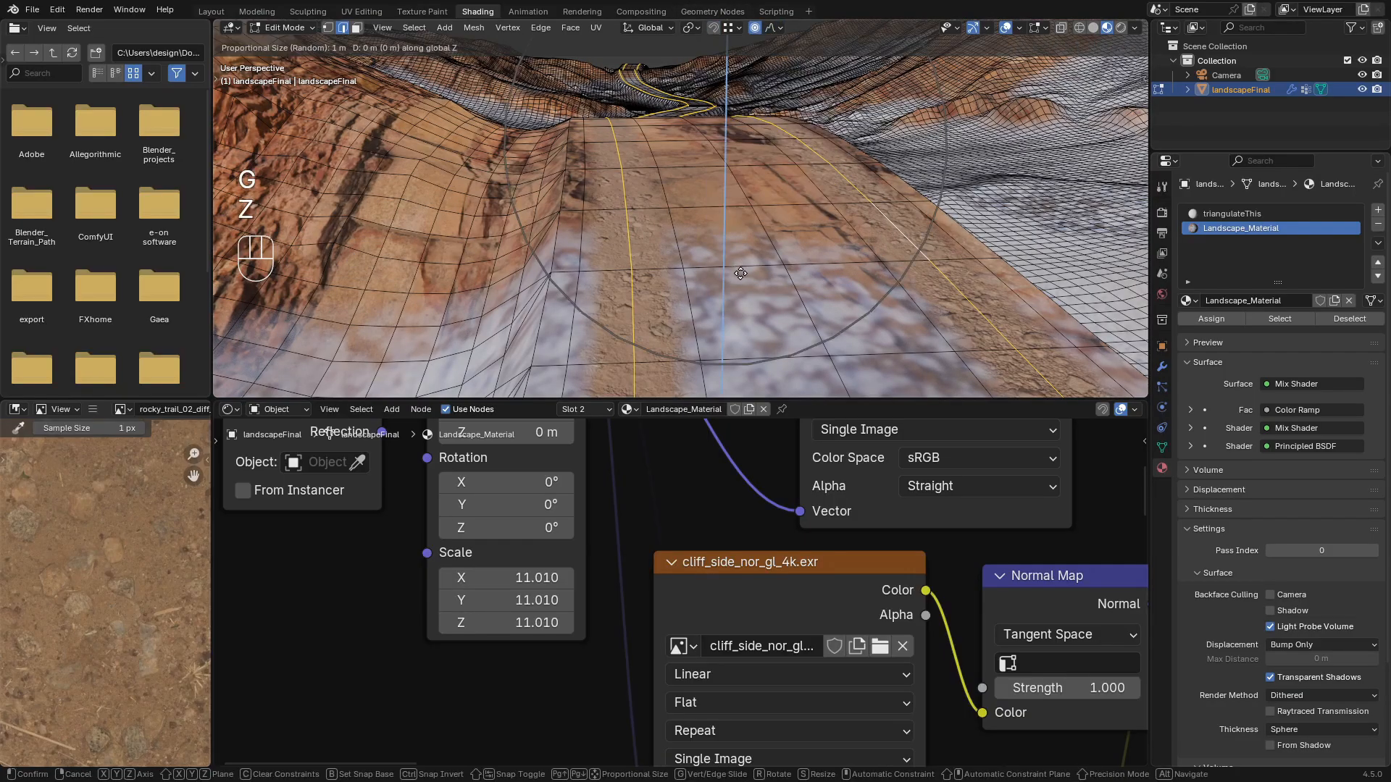
{"action": "key", "text": "z"}
{"action": "scroll", "coordinate": [741, 275], "scroll_direction": "up", "scroll_amount": 18}
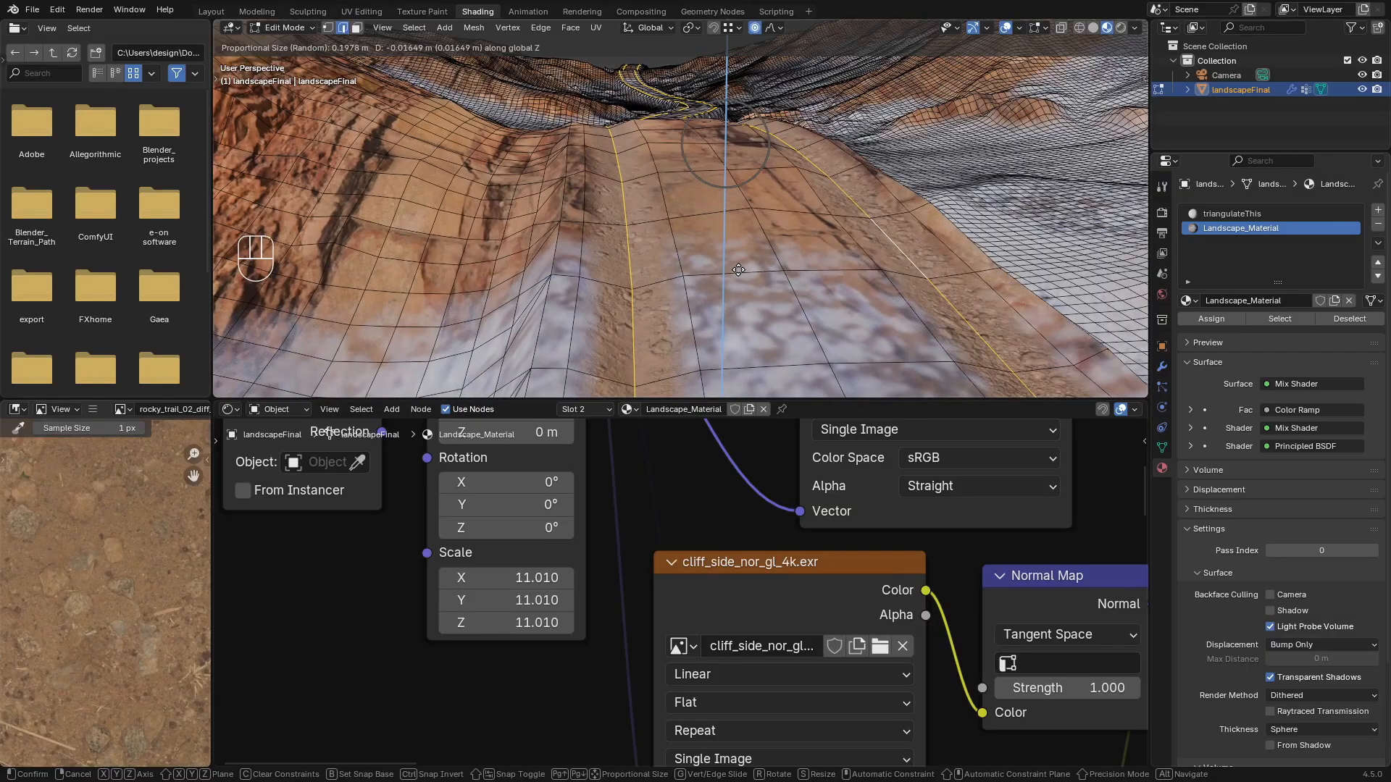
{"action": "key", "text": "shift"}
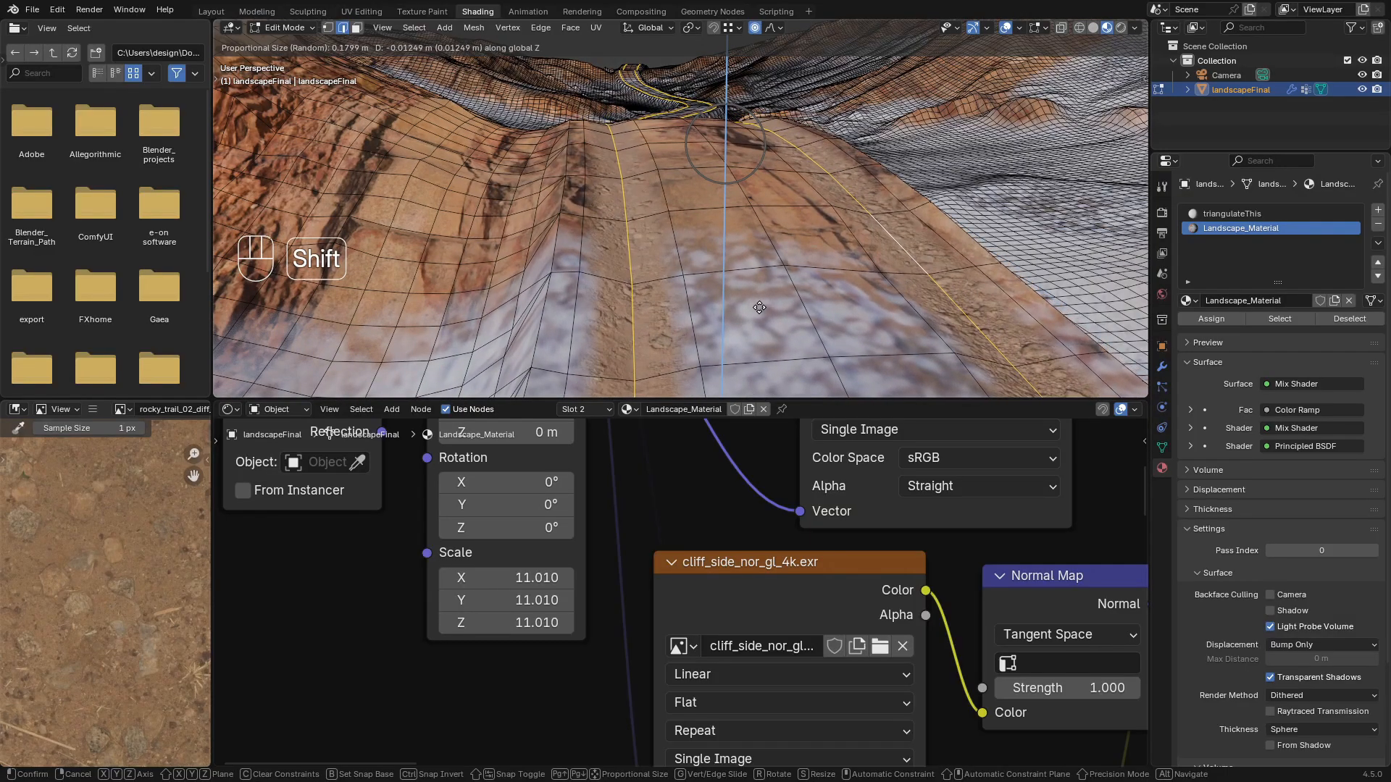
{"action": "left_click", "coordinate": [719, 207]}
{"action": "key", "text": "Tab"}
{"action": "key", "text": "Tab"}
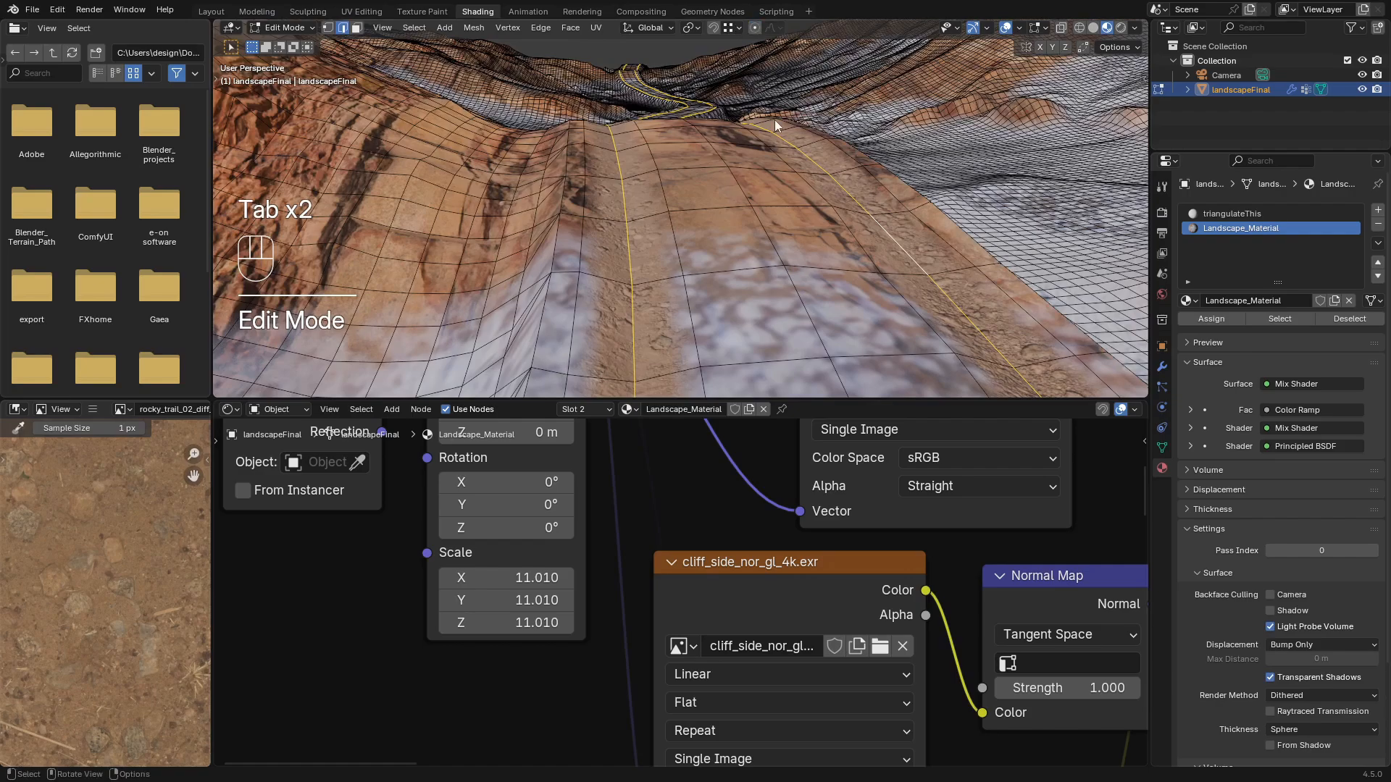
{"action": "key", "text": "Tab"}
{"action": "key", "text": "Tab"}
{"action": "key", "text": "Tab"}
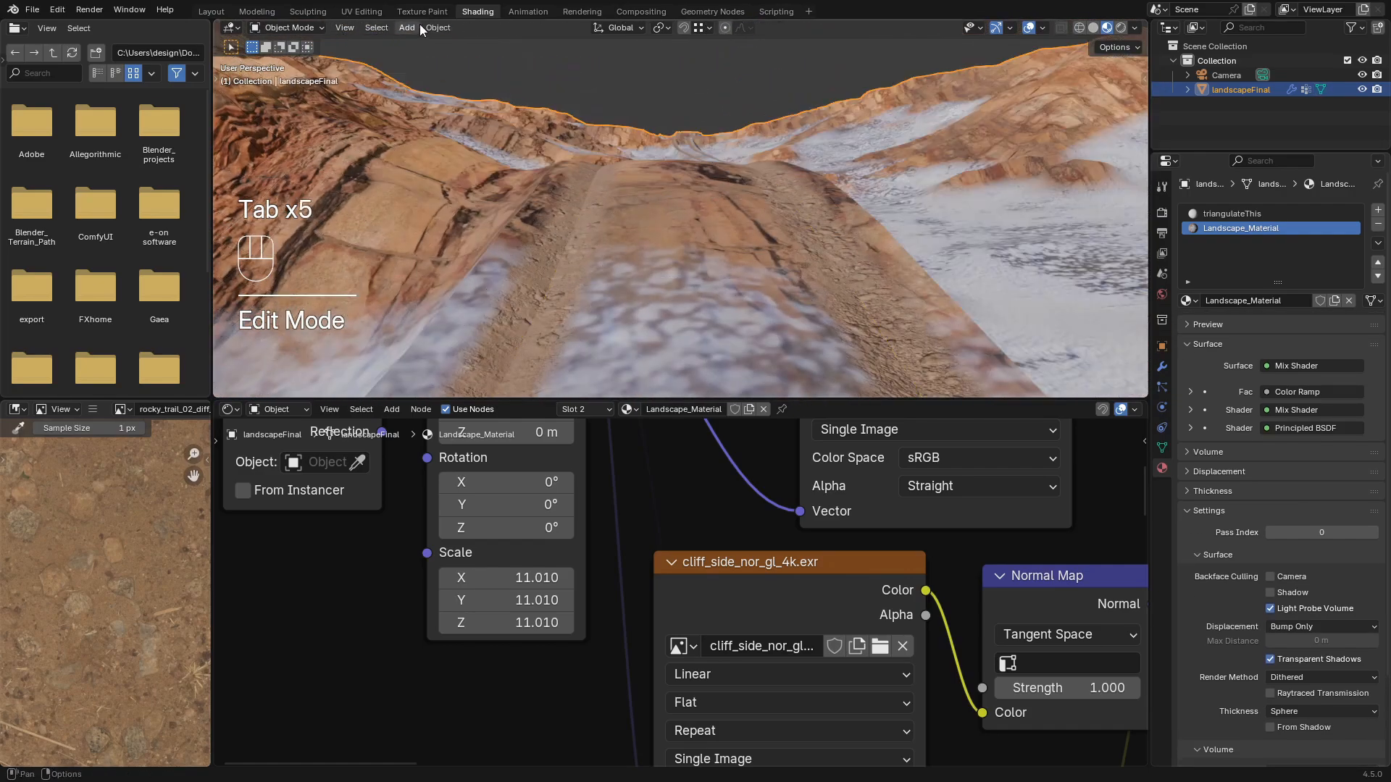
Apply smooth shading to the landscape
{"action": "left_click", "coordinate": [423, 27]}
{"action": "left_click", "coordinate": [510, 359]}
{"action": "middle_click_drag", "start_coordinate": [737, 202], "coordinate": [566, 190]}
{"action": "scroll", "coordinate": [542, 207], "scroll_direction": "down", "scroll_amount": 4}
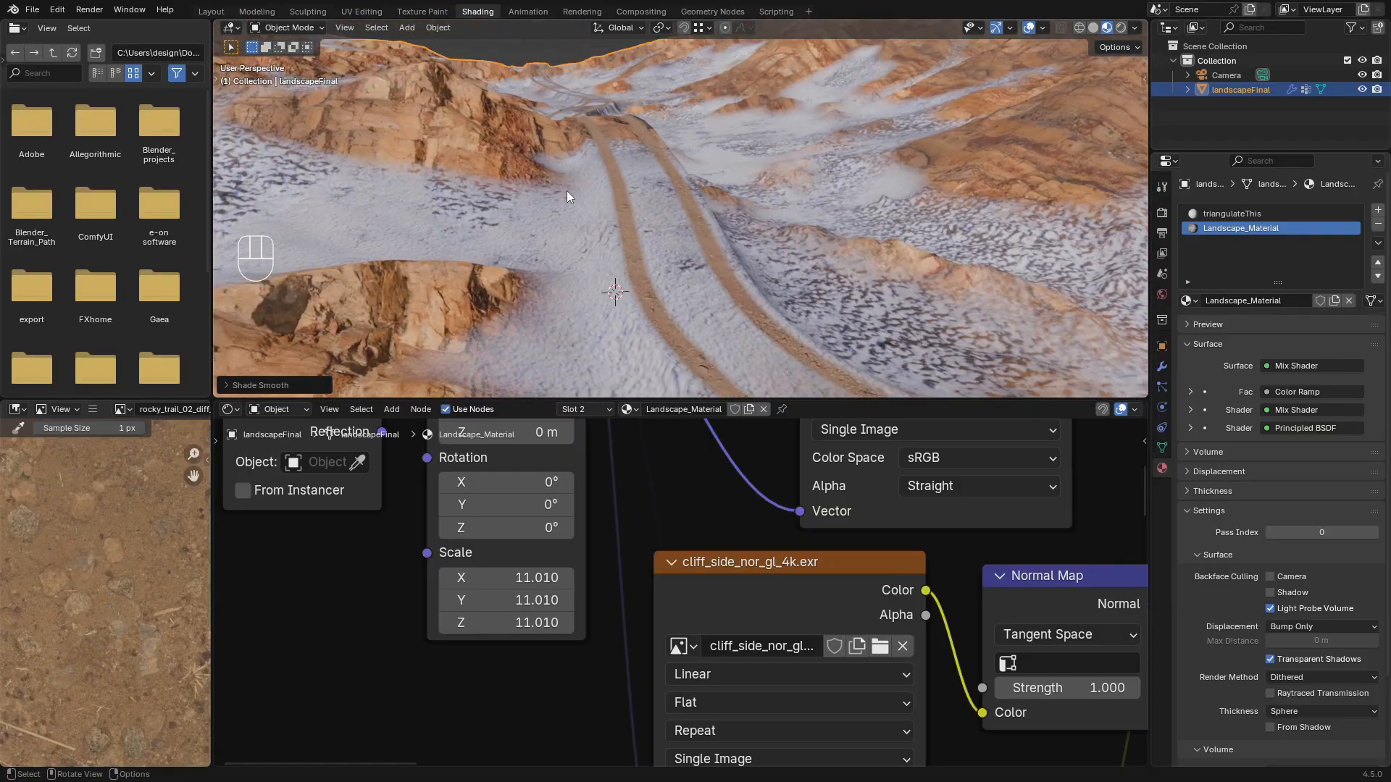
In the Layout workspace, run Select Random on the selected track edges with its action set to Deselect
{"action": "left_click", "coordinate": [211, 11]}
{"action": "key", "text": "Tab"}
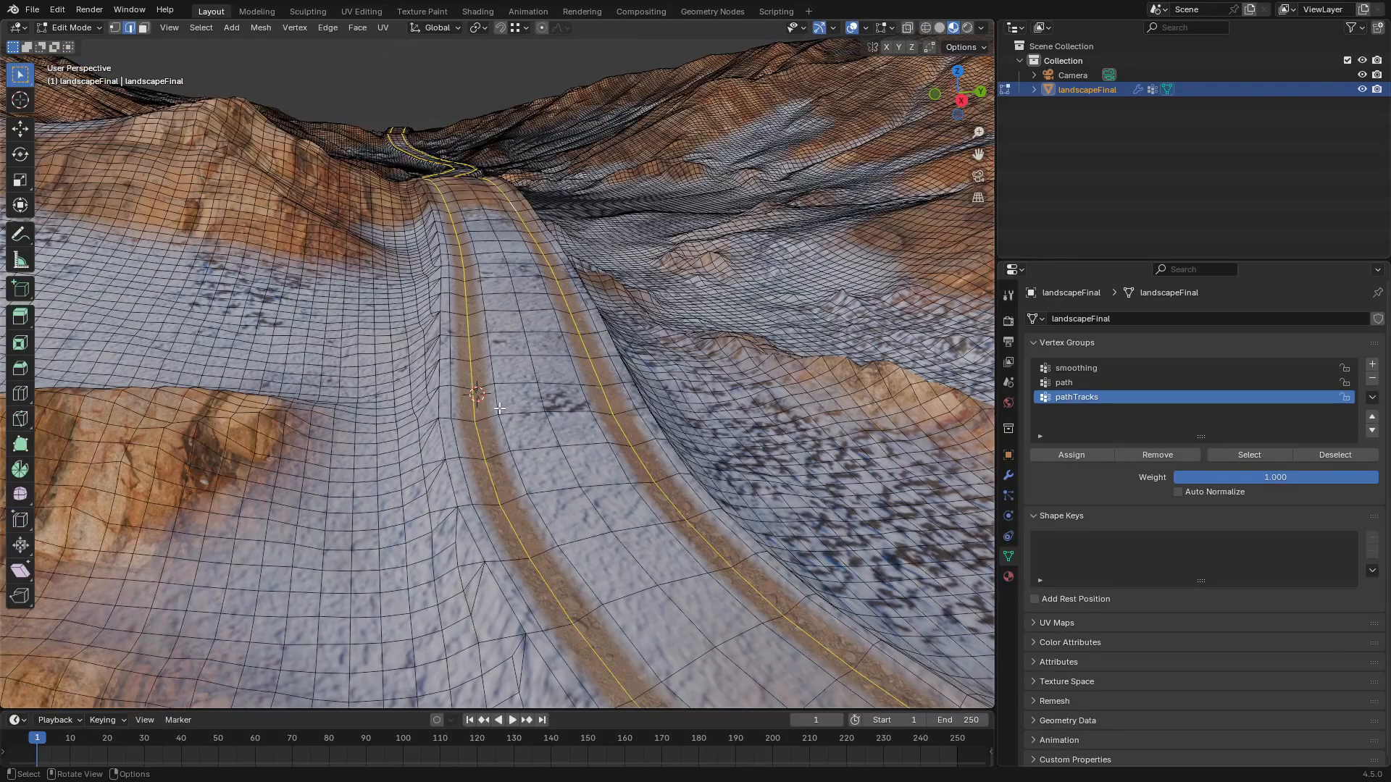
{"action": "left_click", "coordinate": [202, 32]}
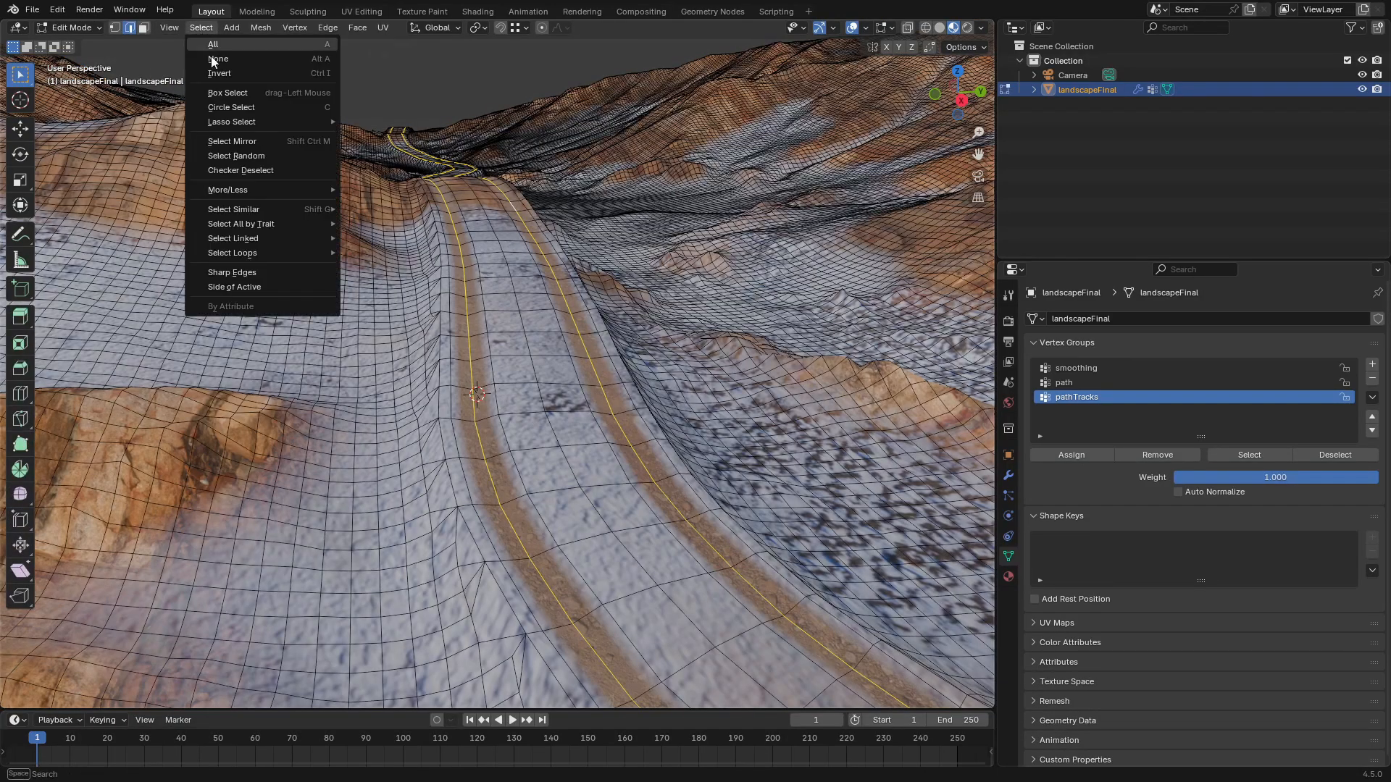
{"action": "left_click", "coordinate": [230, 157]}
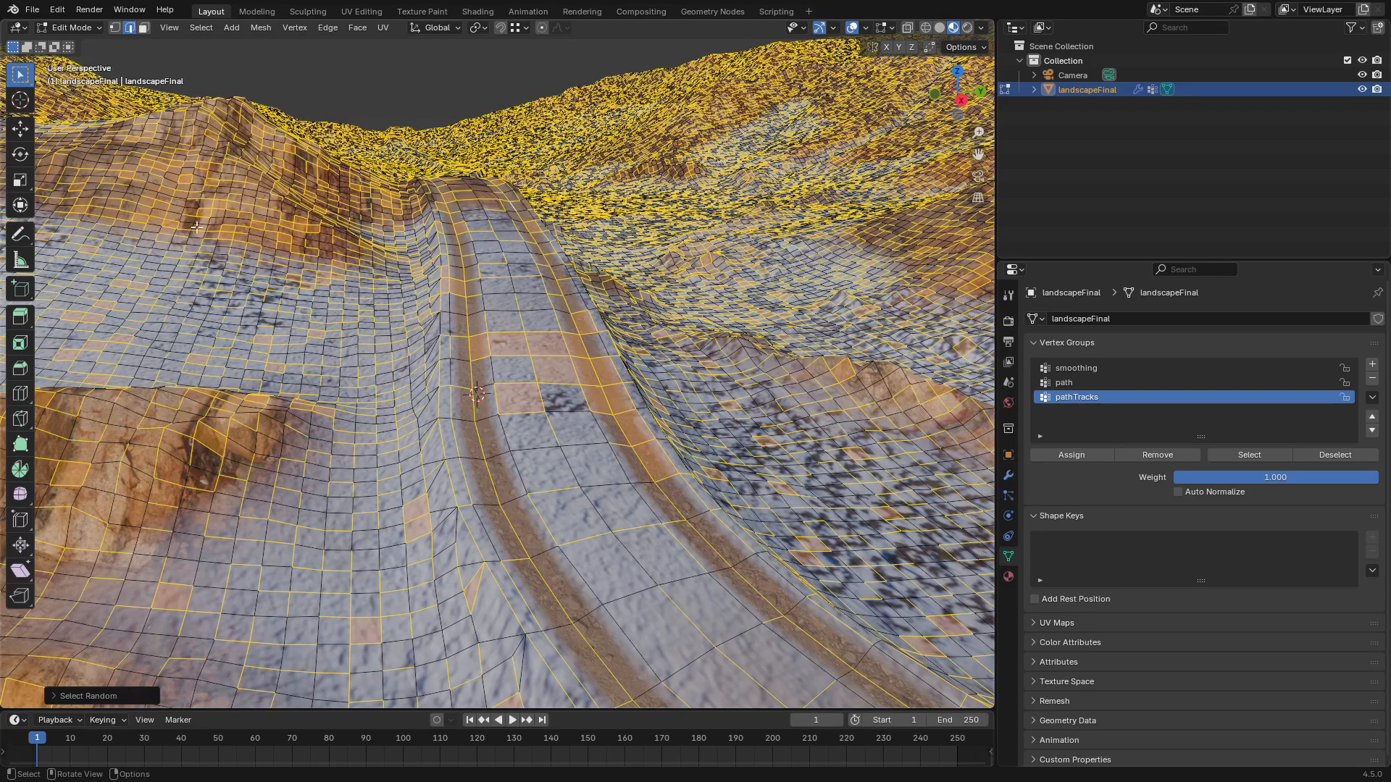
{"action": "left_click", "coordinate": [53, 696]}
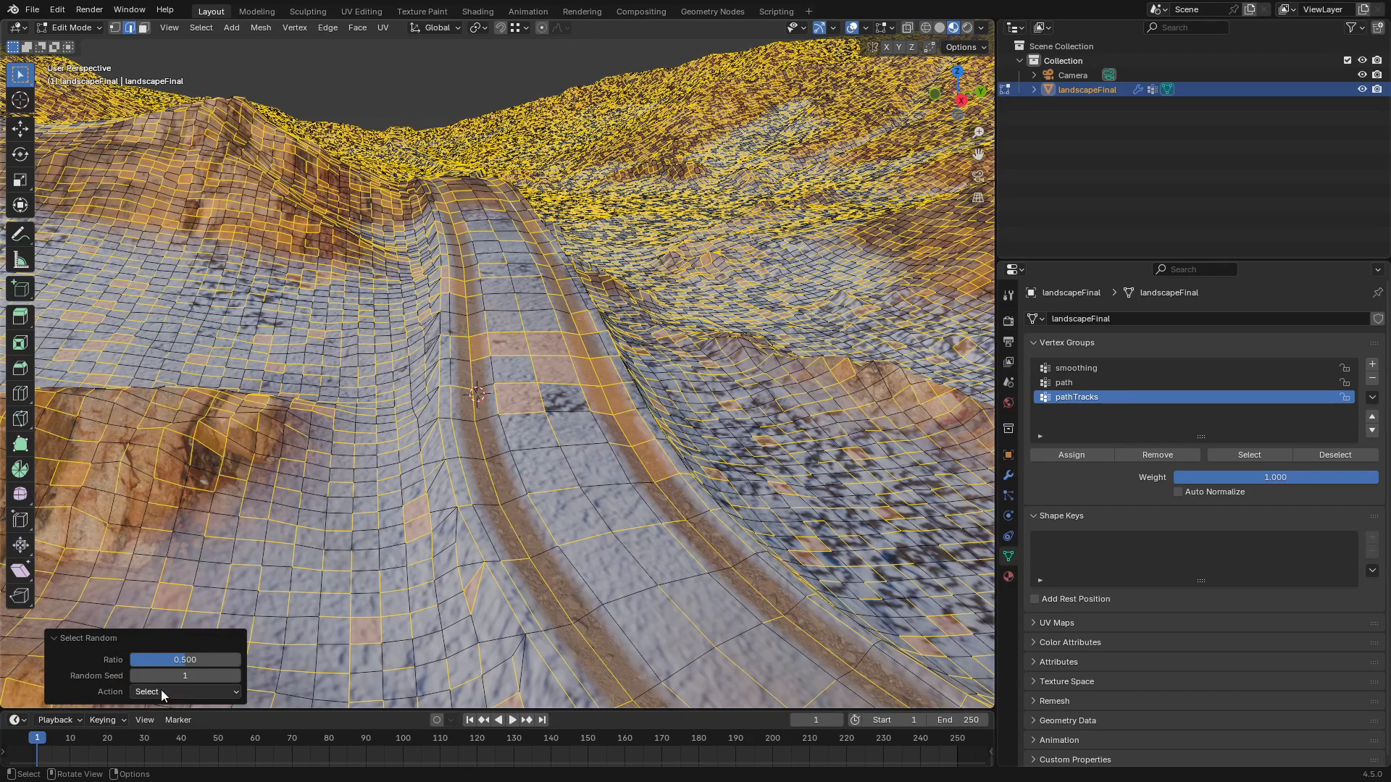
{"action": "left_click", "coordinate": [163, 694]}
{"action": "left_click", "coordinate": [168, 724]}
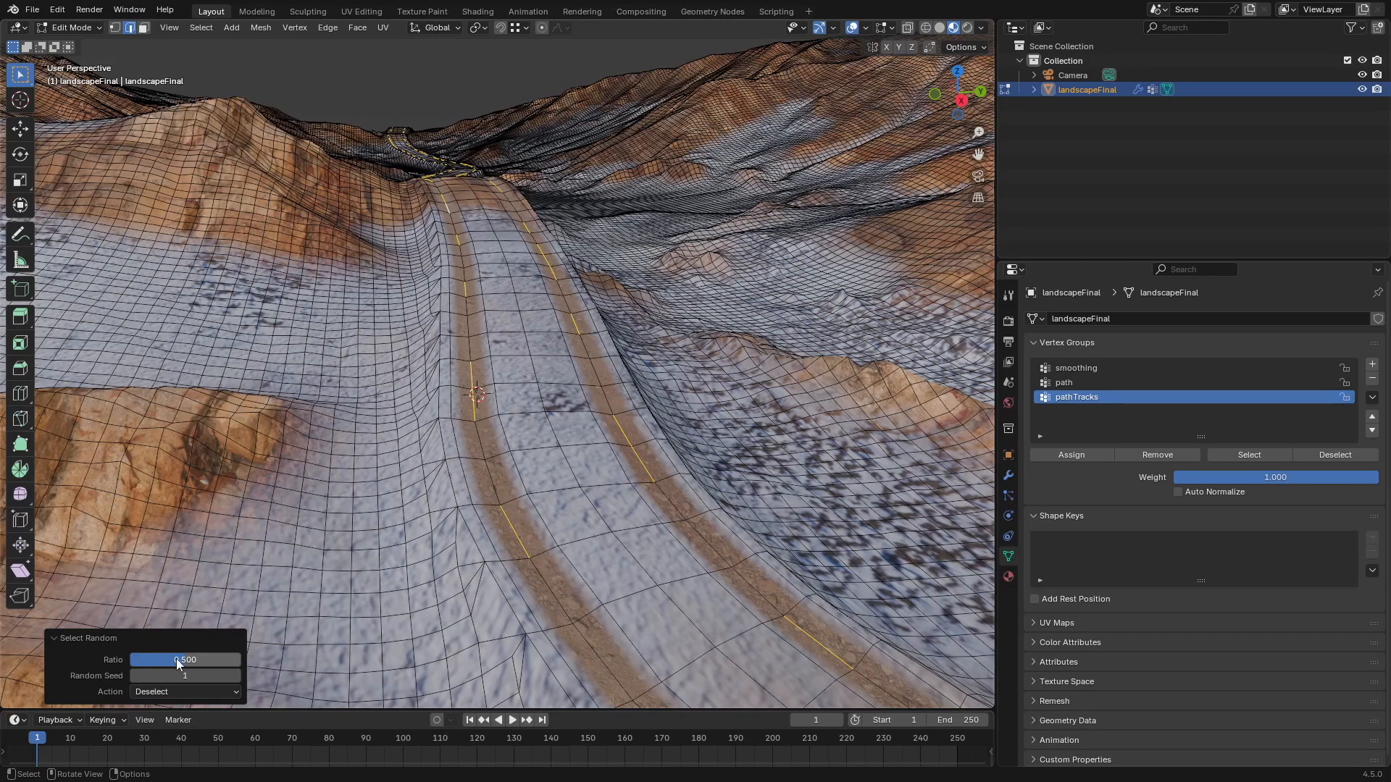
Set the random deselection's ratio to 0.669, try another random seed and return it to 1
{"action": "left_click_drag", "start_coordinate": [179, 665], "coordinate": [181, 665]}
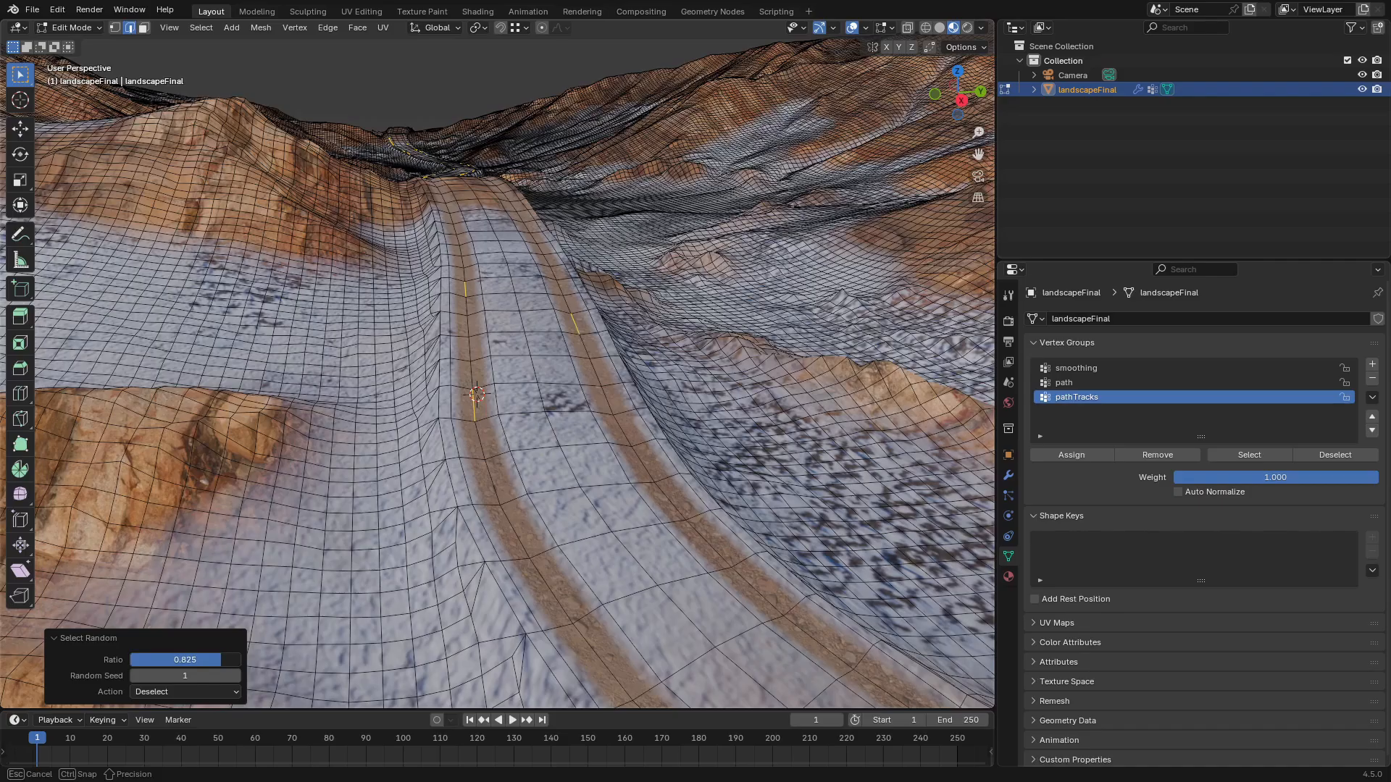
{"action": "left_click", "coordinate": [236, 676]}
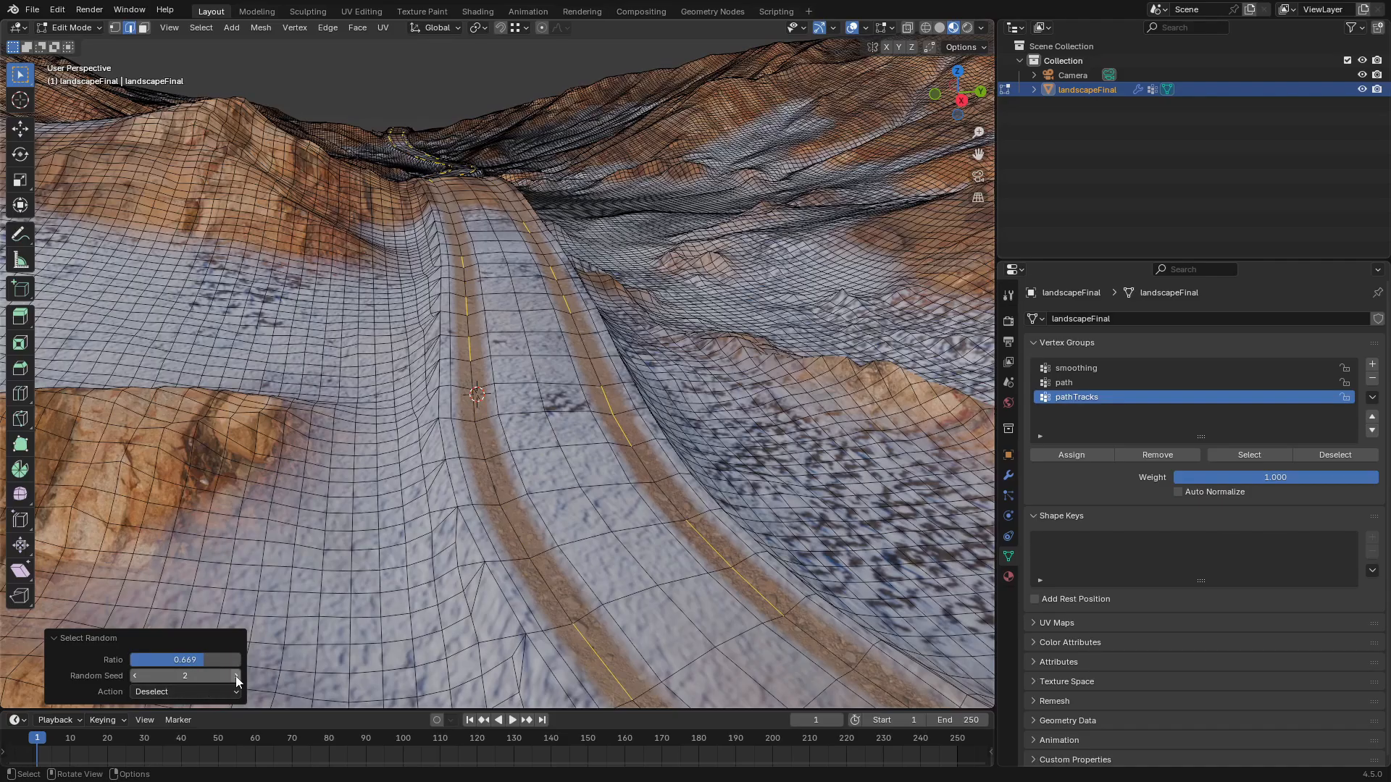
{"action": "left_click", "coordinate": [137, 676]}
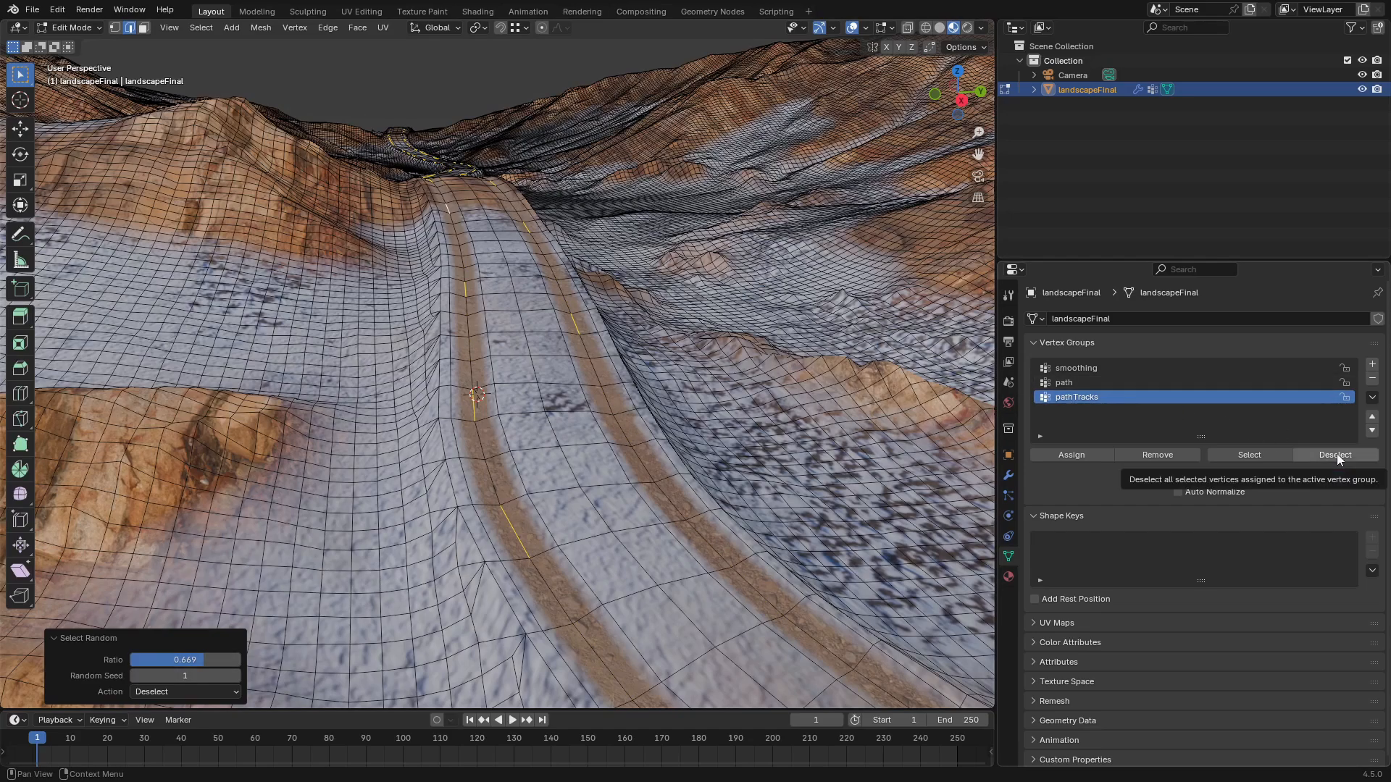
Remove the randomly selected track edges from the pathTracks vertex group and inspect the broken tracks in Object Mode
{"action": "left_click", "coordinate": [1172, 454]}
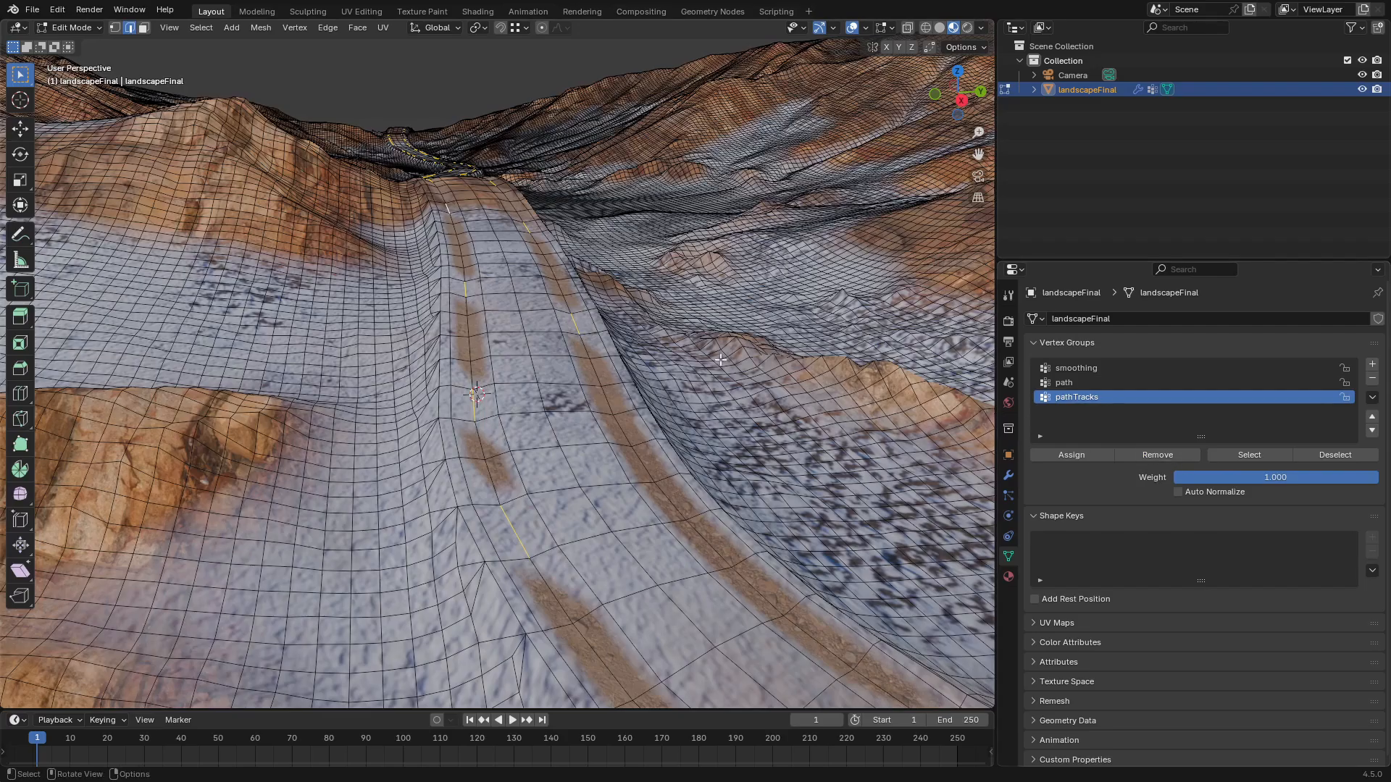
{"action": "key", "text": "Tab"}
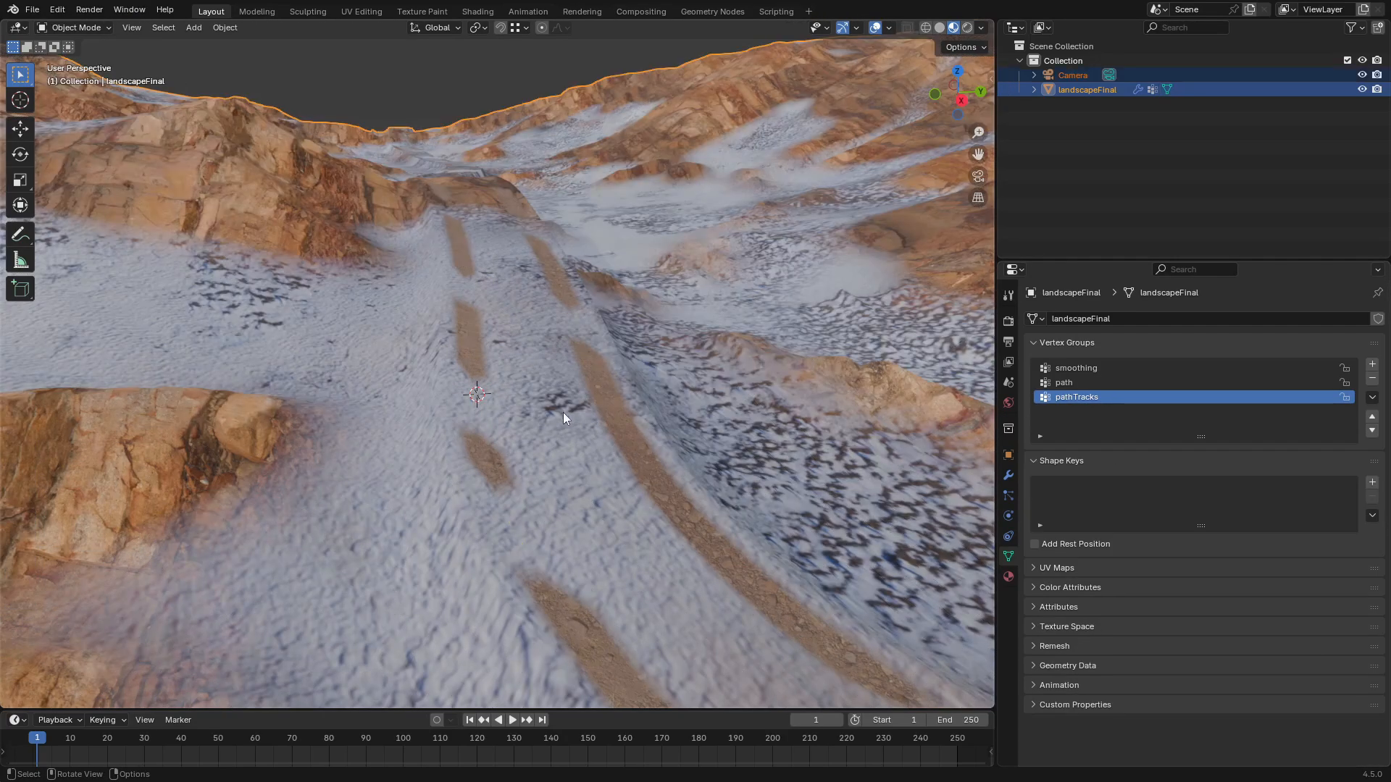
{"action": "key", "text": "alt+a"}
{"action": "middle_click_drag", "start_coordinate": [570, 445], "coordinate": [545, 428]}
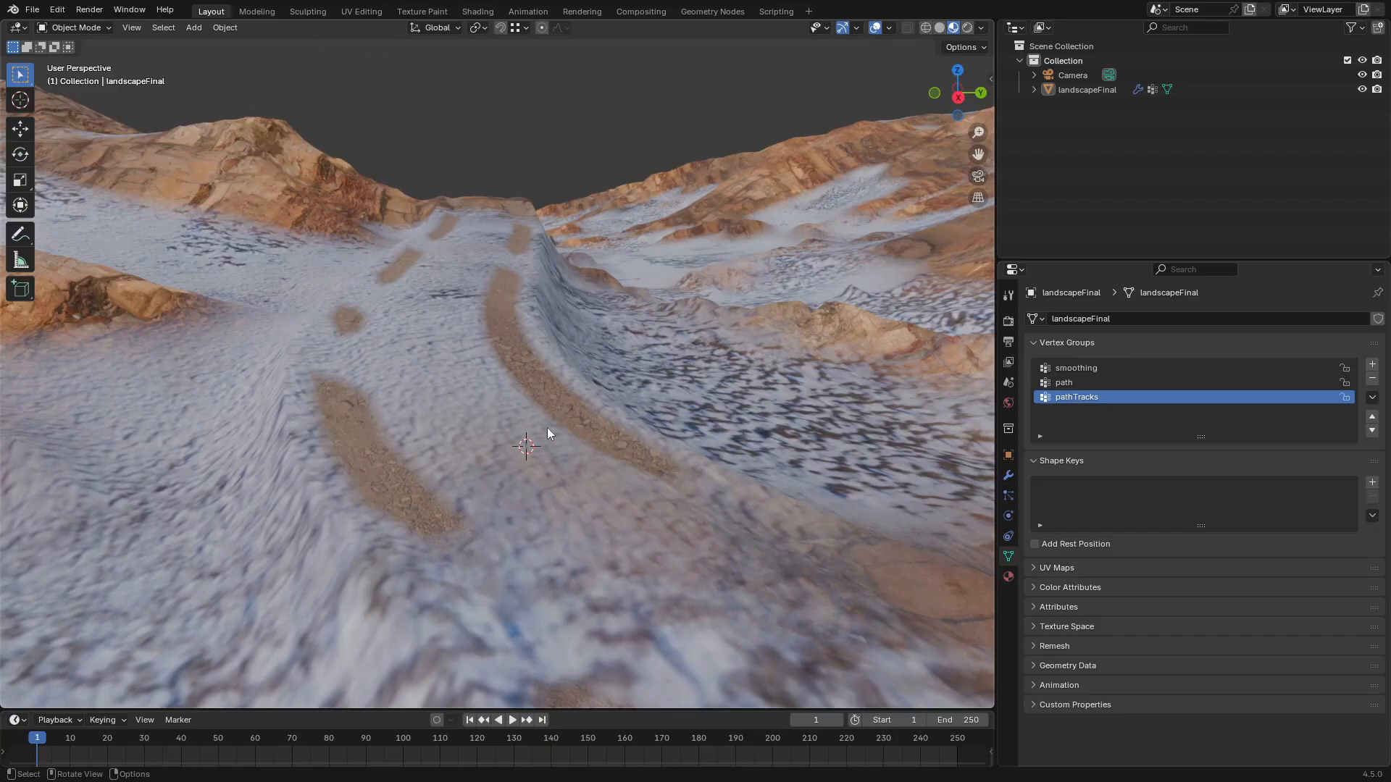
{"action": "scroll", "coordinate": [489, 341], "scroll_direction": "up", "scroll_amount": 5}
Assign individual vertices in the gaps of both wheel tracks back to the pathTracks vertex group
{"action": "key", "text": "Tab"}
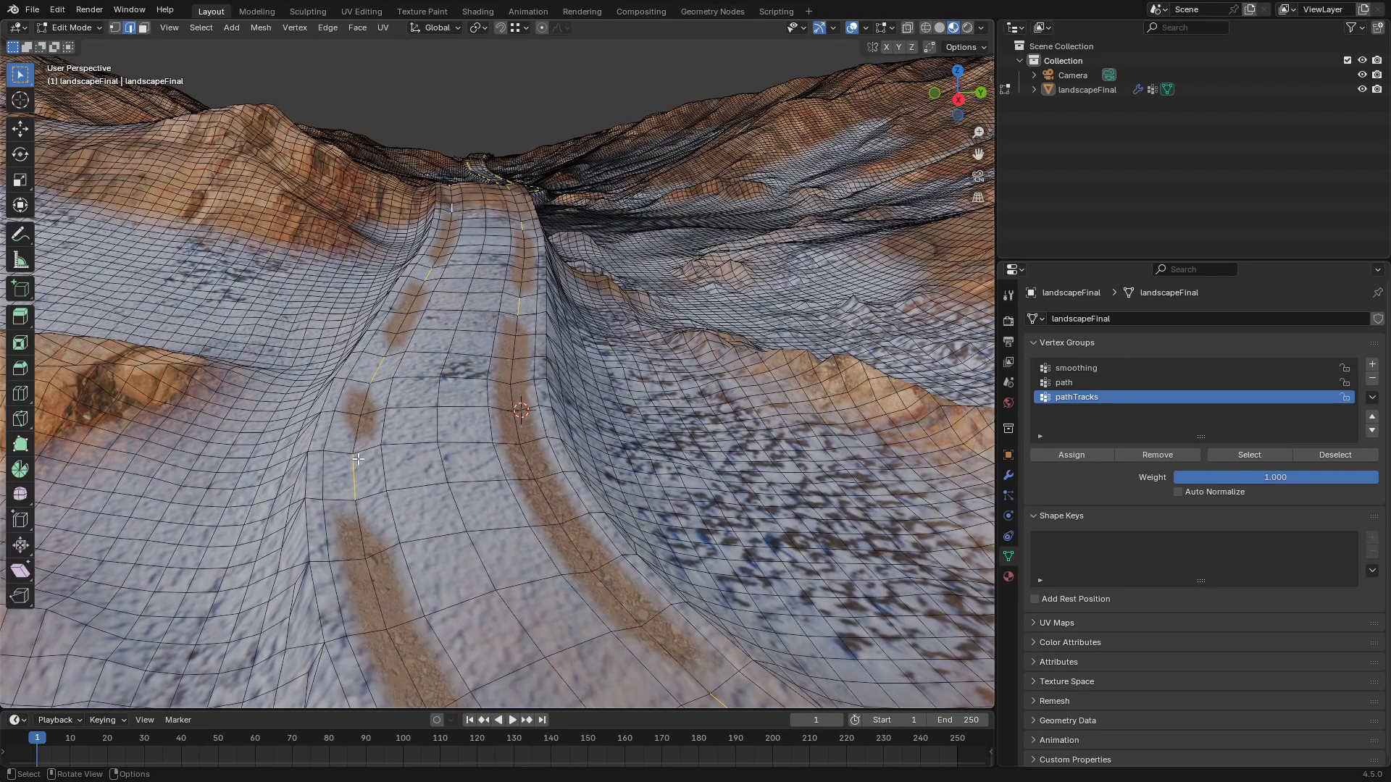
{"action": "key", "text": "1"}
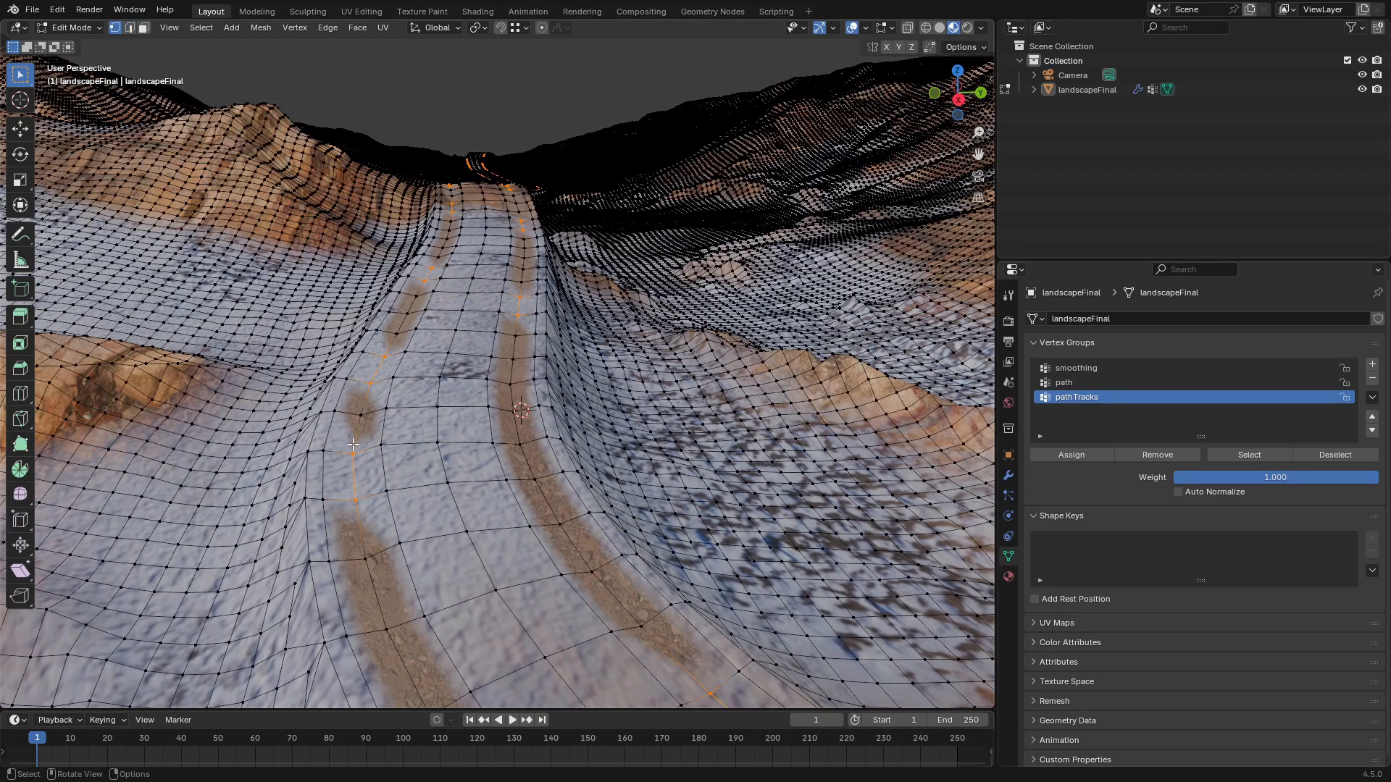
{"action": "left_click", "coordinate": [353, 455]}
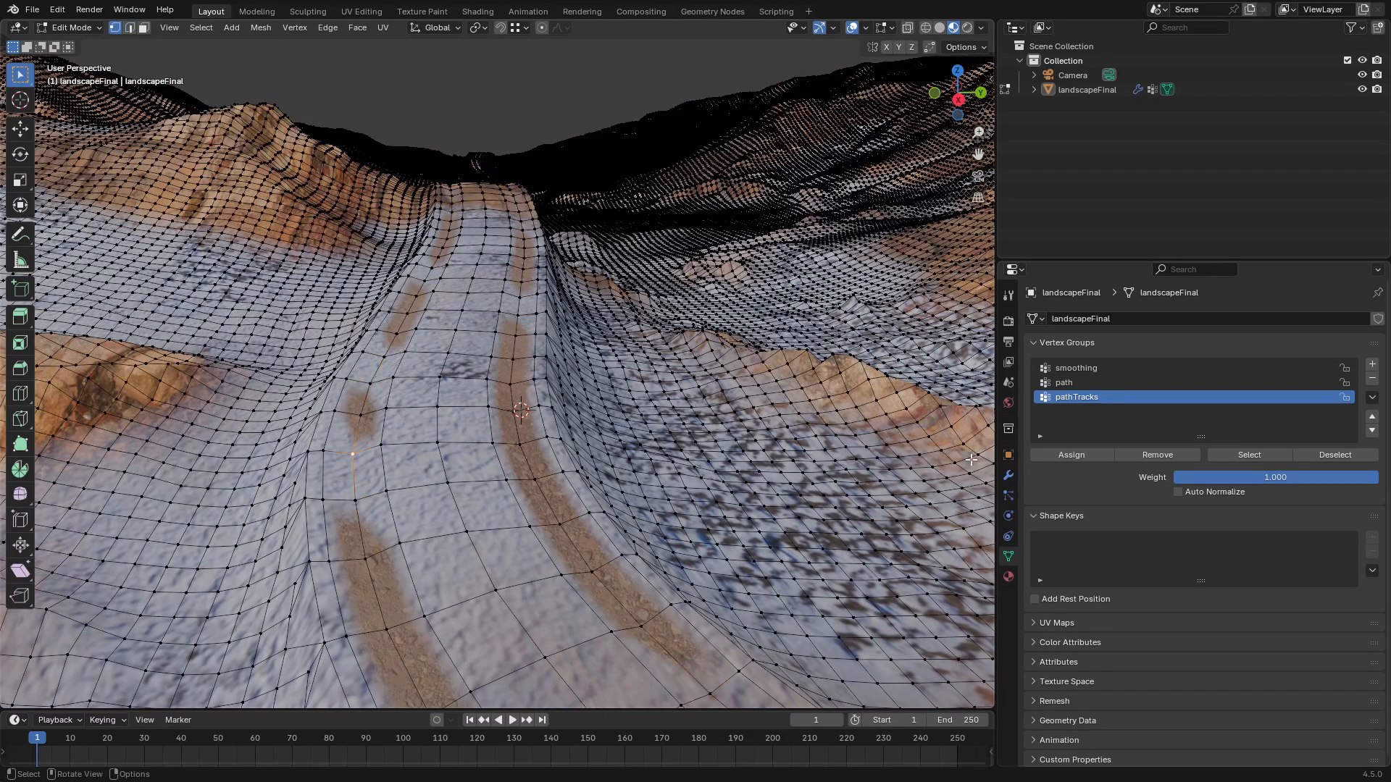
{"action": "left_click", "coordinate": [1072, 455]}
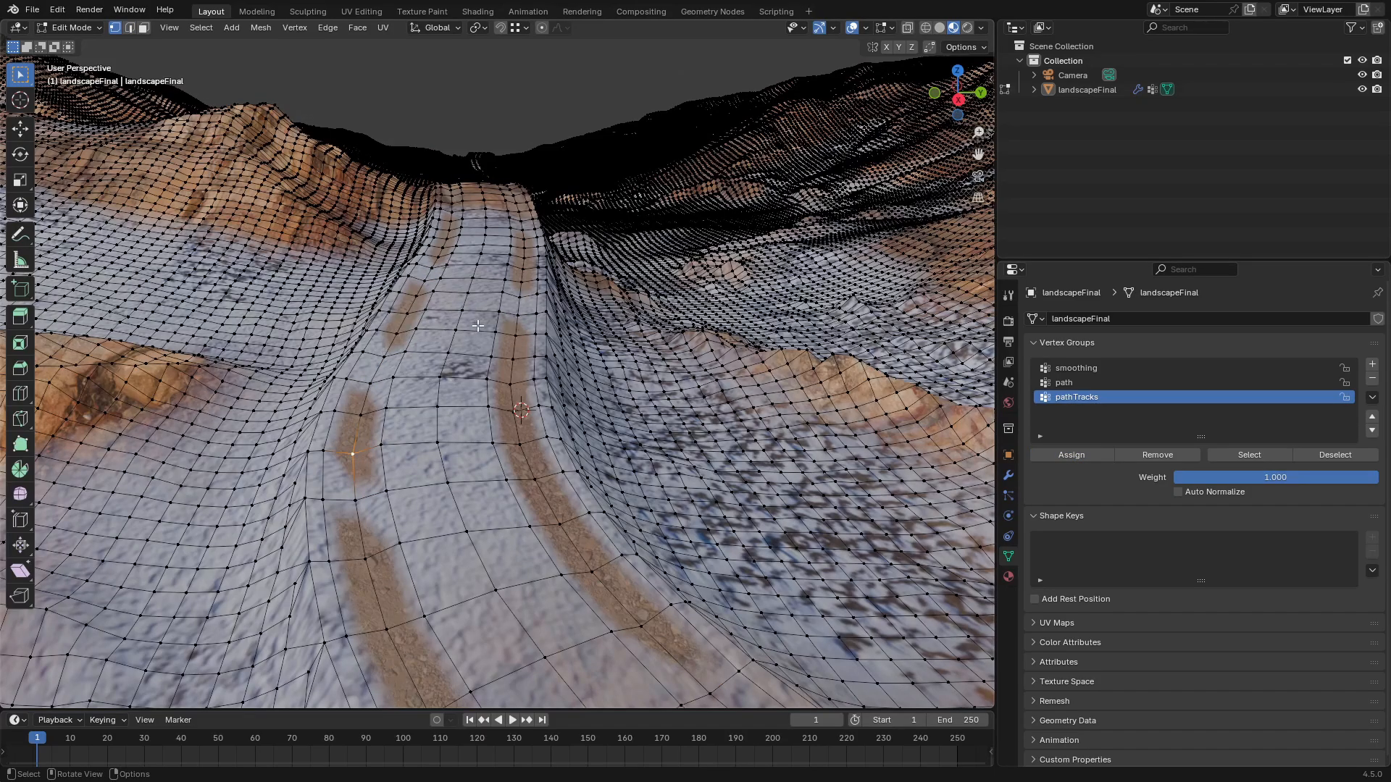
{"action": "left_click", "coordinate": [511, 314]}
{"action": "left_click", "coordinate": [1106, 456]}
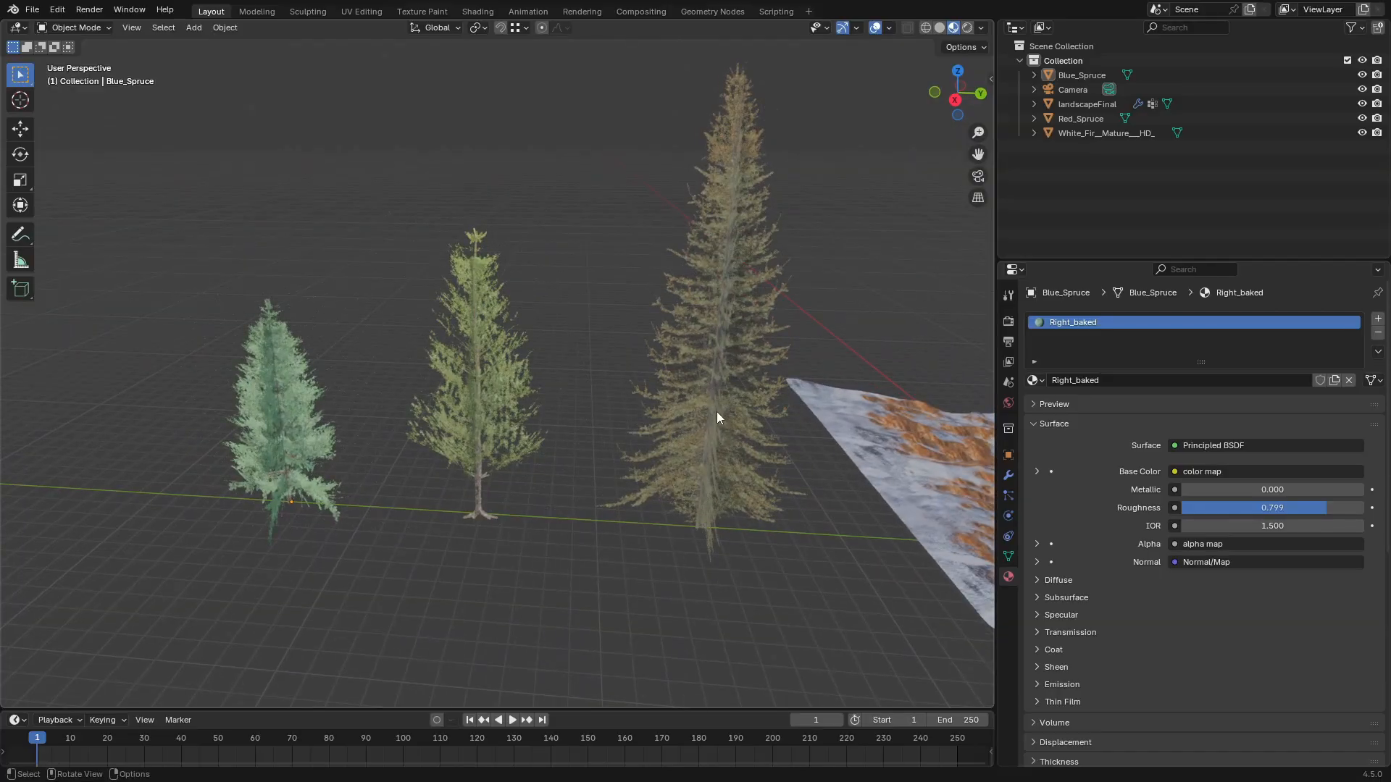
Show landscapeFinal's node tree in the Geometry Nodes workspace with an enlarged node editor
{"action": "left_click", "coordinate": [721, 414]}
{"action": "middle_click_drag", "start_coordinate": [745, 419], "coordinate": [565, 500]}
{"action": "left_click", "coordinate": [712, 11]}
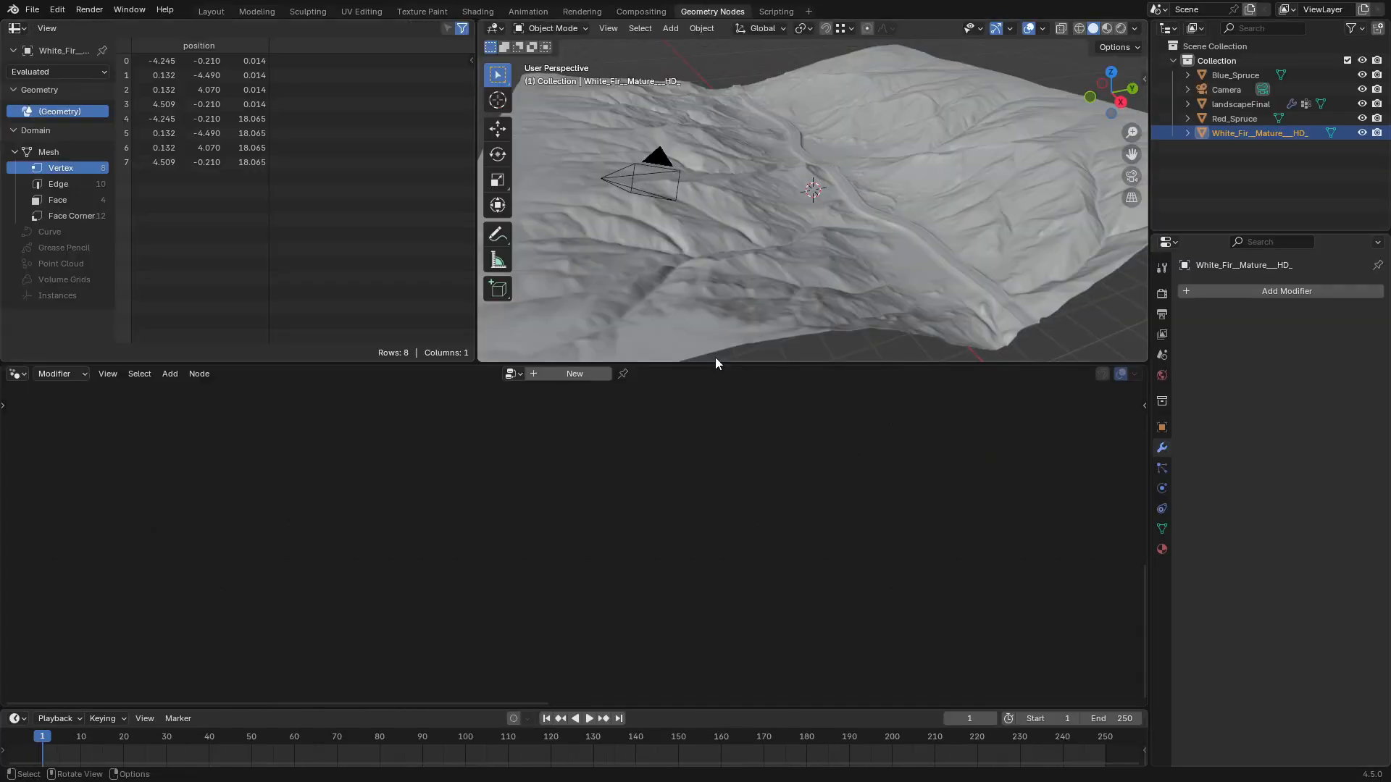
{"action": "left_click_drag", "start_coordinate": [717, 360], "coordinate": [738, 225]}
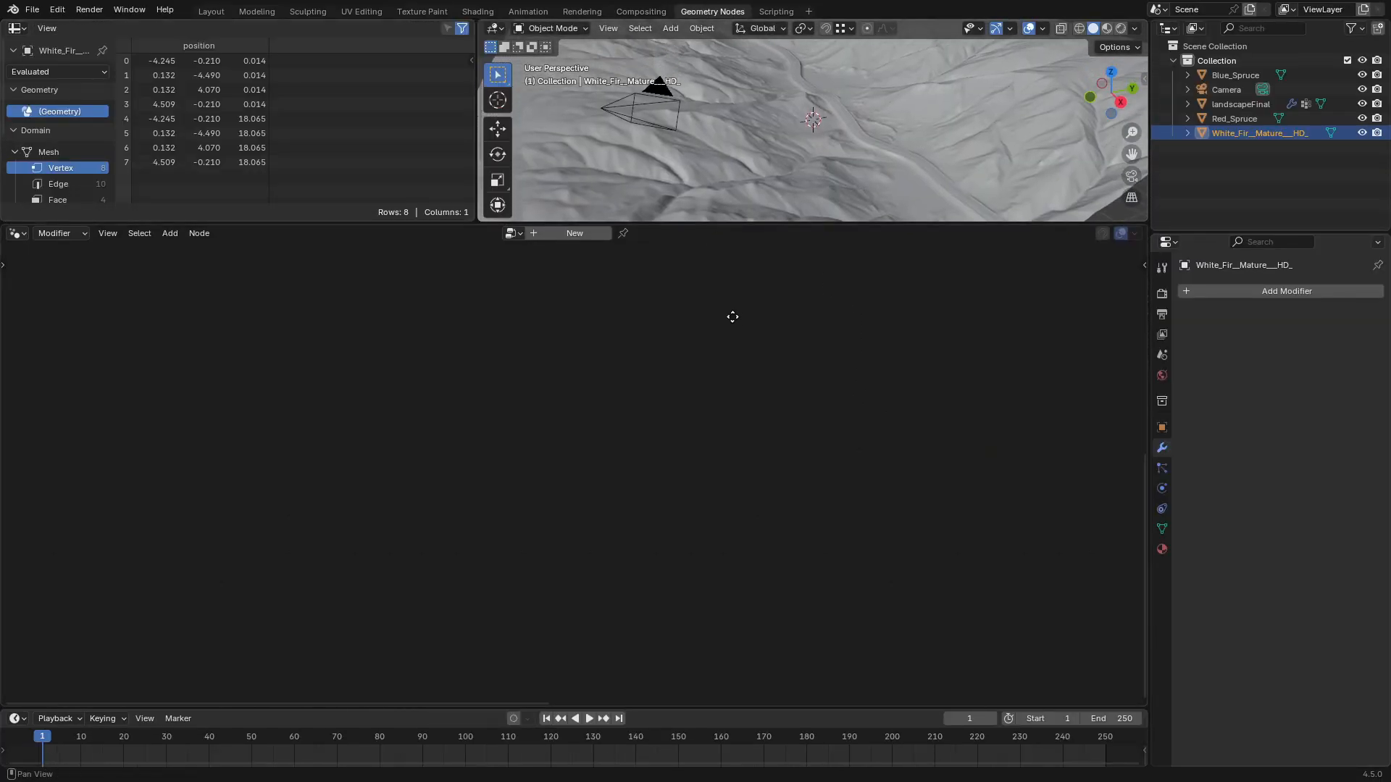
{"action": "left_click", "coordinate": [1242, 105]}
{"action": "scroll", "coordinate": [728, 402], "scroll_direction": "down", "scroll_amount": 5}
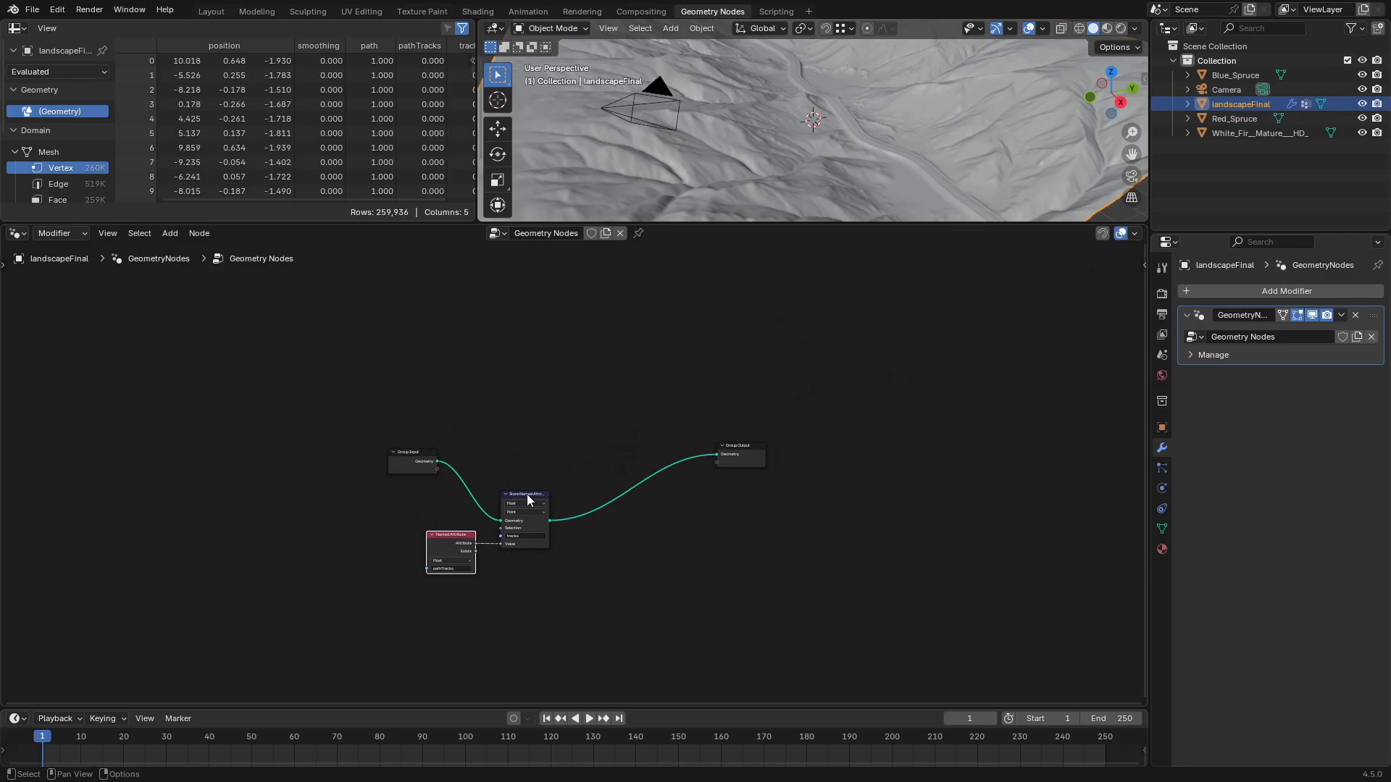
Reposition the Store Named Attribute node and join it with the pathTracks Named Attribute node in a new frame
{"action": "left_click_drag", "start_coordinate": [528, 495], "coordinate": [535, 515]}
{"action": "middle_click_drag", "start_coordinate": [535, 515], "coordinate": [613, 405]}
{"action": "scroll", "coordinate": [643, 457], "scroll_direction": "up", "scroll_amount": 5}
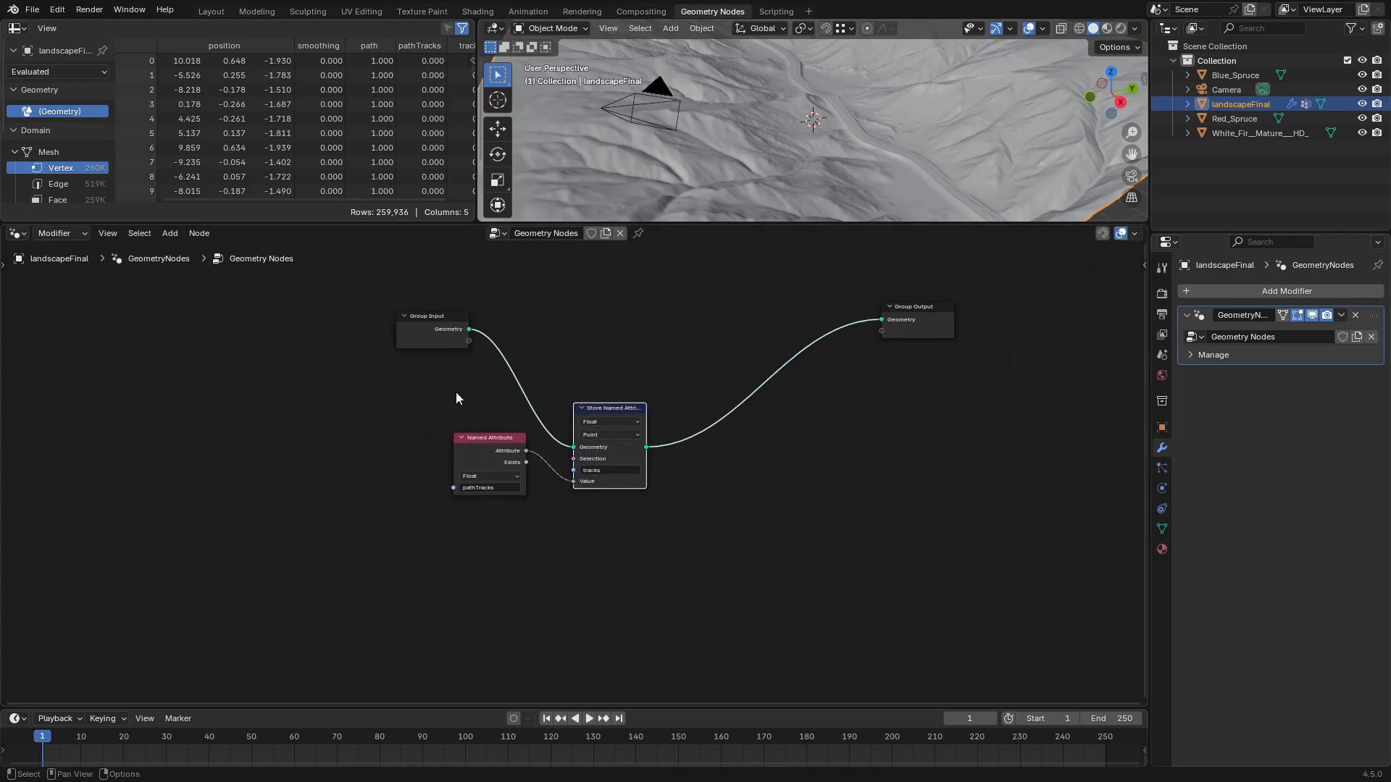
{"action": "left_click_drag", "start_coordinate": [419, 382], "coordinate": [679, 520]}
{"action": "right_click", "coordinate": [595, 406]}
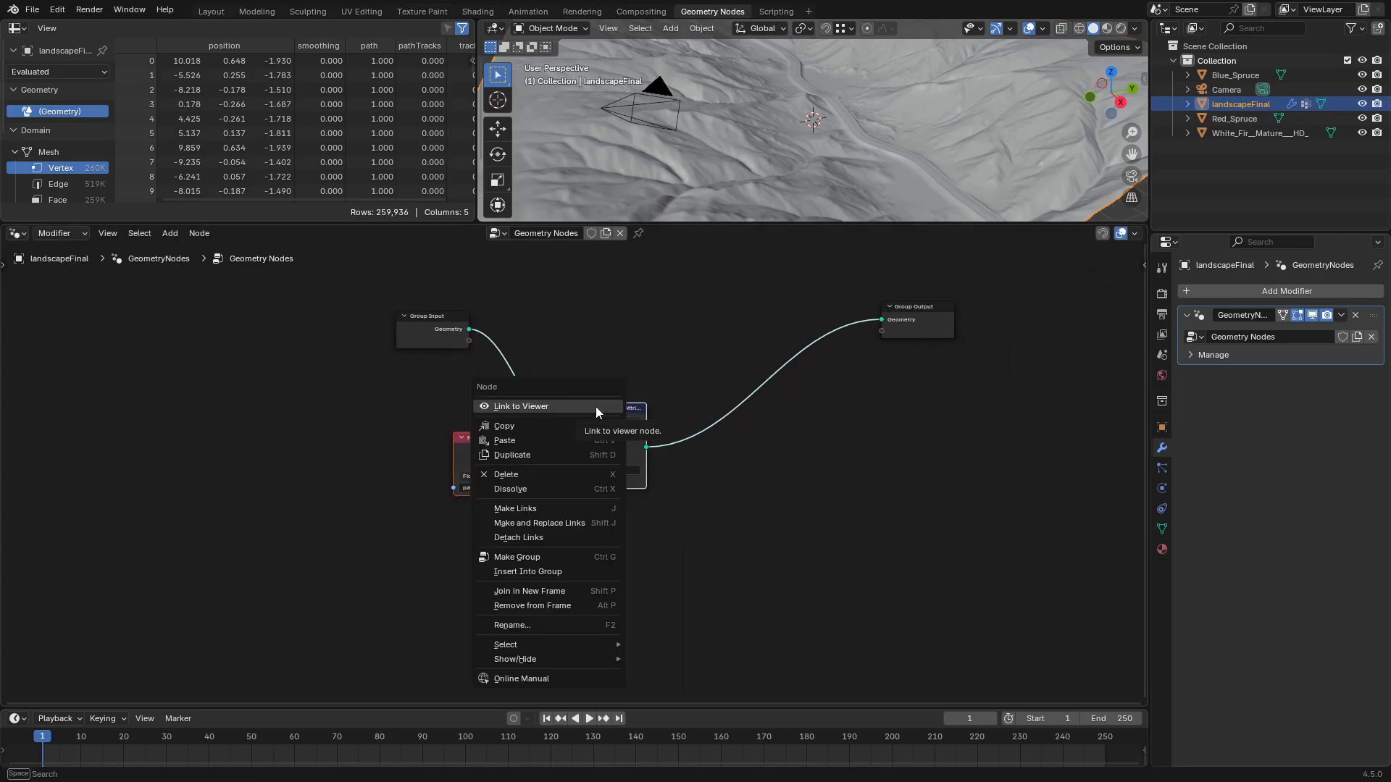
{"action": "left_click", "coordinate": [559, 573]}
Label the new frame "path Track" and set its label size to 64
{"action": "key", "text": "n"}
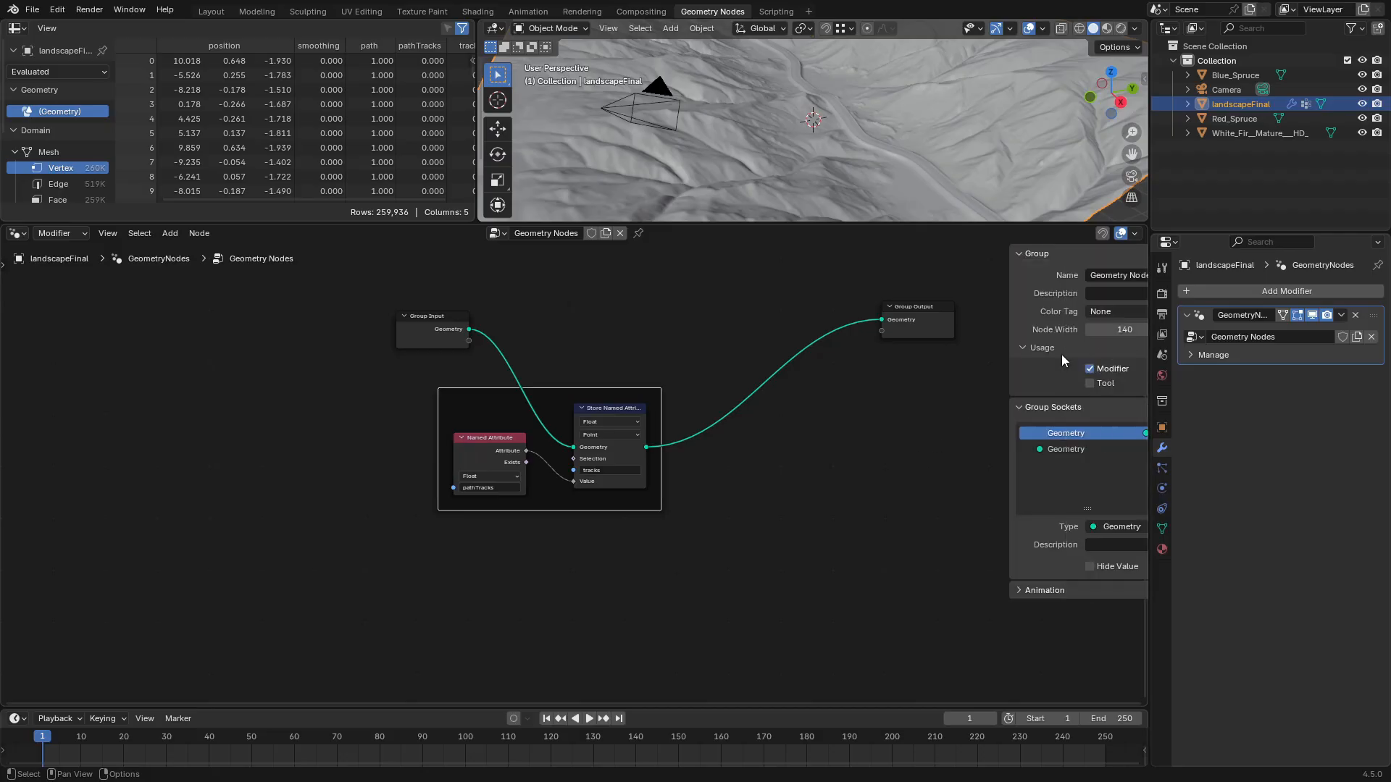
{"action": "left_click", "coordinate": [1139, 299]}
{"action": "left_click", "coordinate": [1074, 320]}
{"action": "type", "text": "path Track"}
{"action": "key", "text": "Return"}
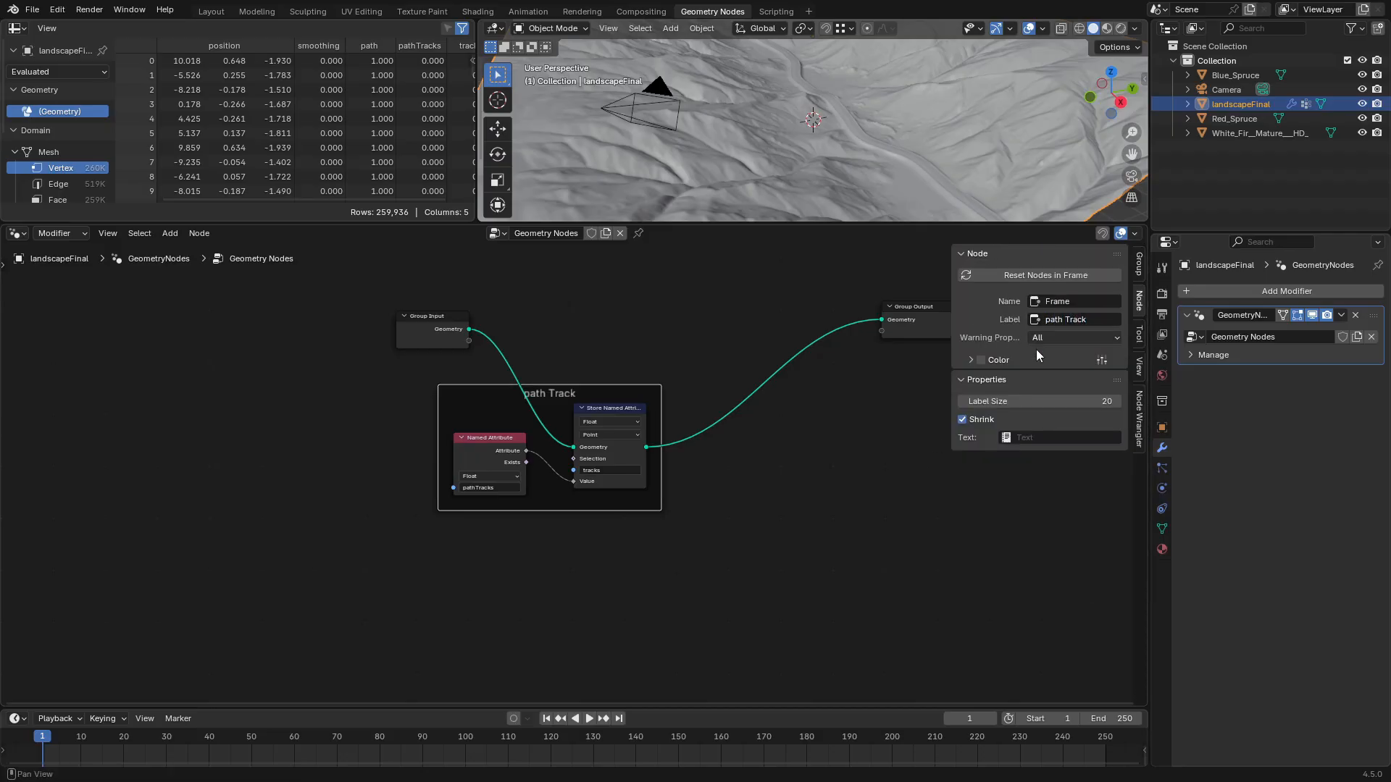
{"action": "left_click_drag", "start_coordinate": [1038, 402], "coordinate": [1101, 402]}
Rearrange the path Track frame and move the Group Input node well away from it to make room for more nodes
{"action": "left_click", "coordinate": [695, 305]}
{"action": "scroll", "coordinate": [692, 315], "scroll_direction": "down", "scroll_amount": 2}
{"action": "left_click_drag", "start_coordinate": [634, 382], "coordinate": [733, 272]}
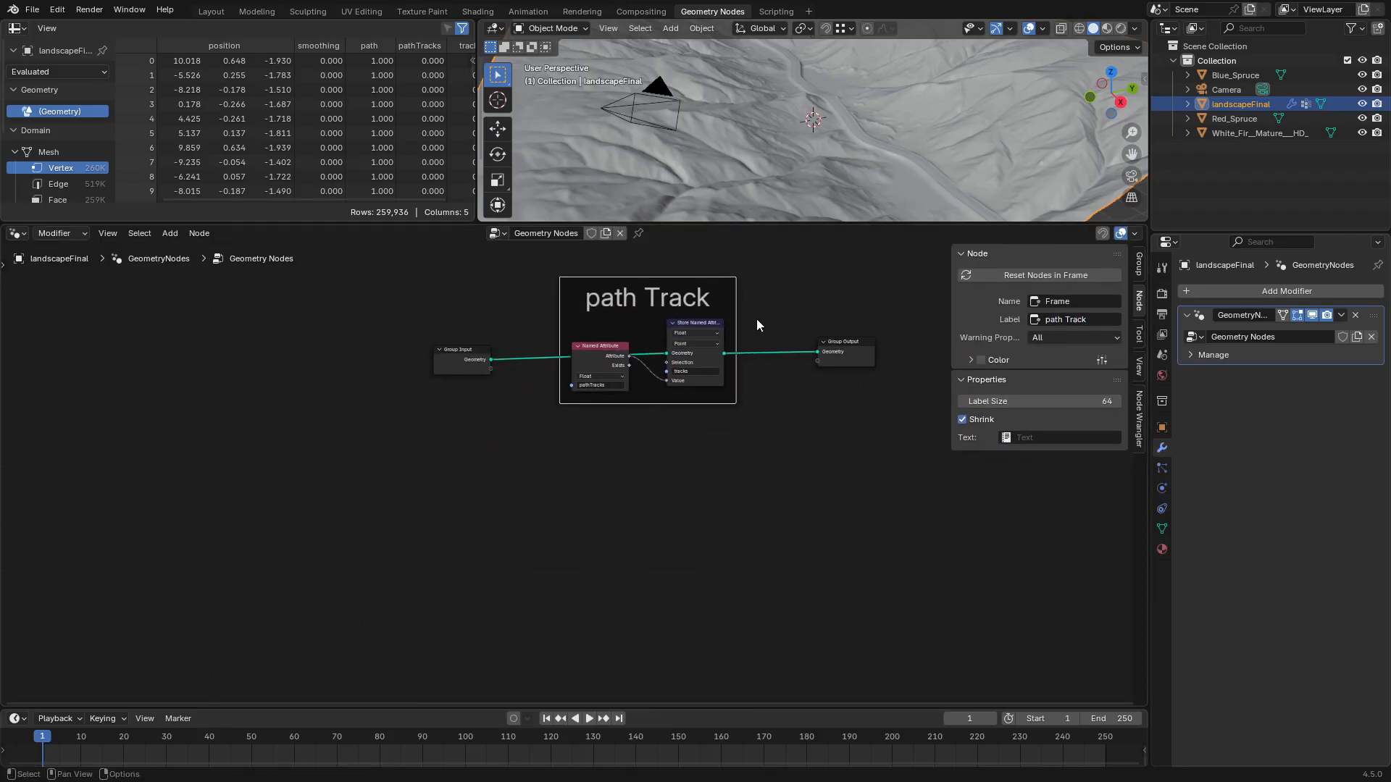
{"action": "middle_click_drag", "start_coordinate": [757, 323], "coordinate": [713, 551]}
{"action": "scroll", "coordinate": [713, 552], "scroll_direction": "down", "scroll_amount": 1}
{"action": "left_click_drag", "start_coordinate": [631, 511], "coordinate": [630, 434]}
{"action": "left_click_drag", "start_coordinate": [444, 577], "coordinate": [501, 443]}
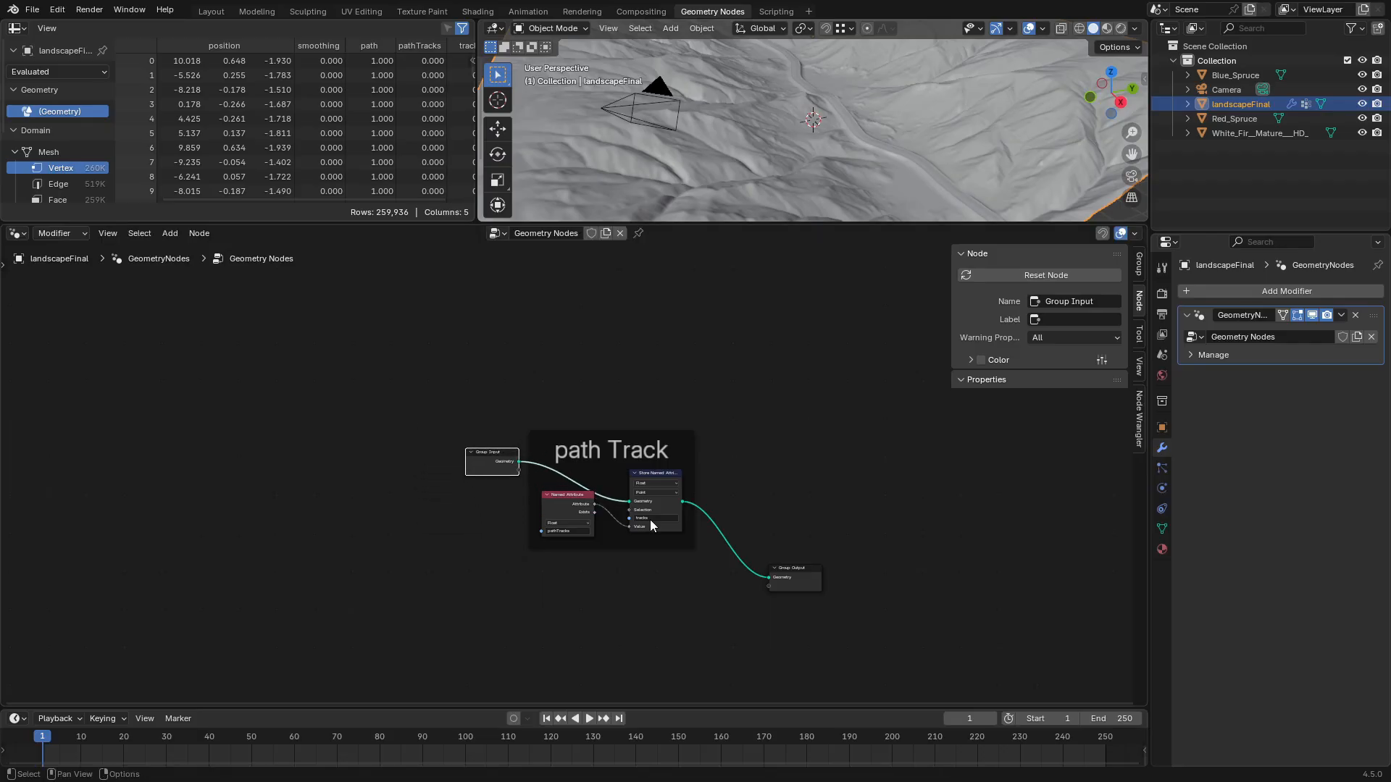
{"action": "middle_click_drag", "start_coordinate": [577, 355], "coordinate": [633, 447]}
{"action": "left_click_drag", "start_coordinate": [545, 544], "coordinate": [340, 511]}
{"action": "middle_click_drag", "start_coordinate": [620, 440], "coordinate": [577, 475]}
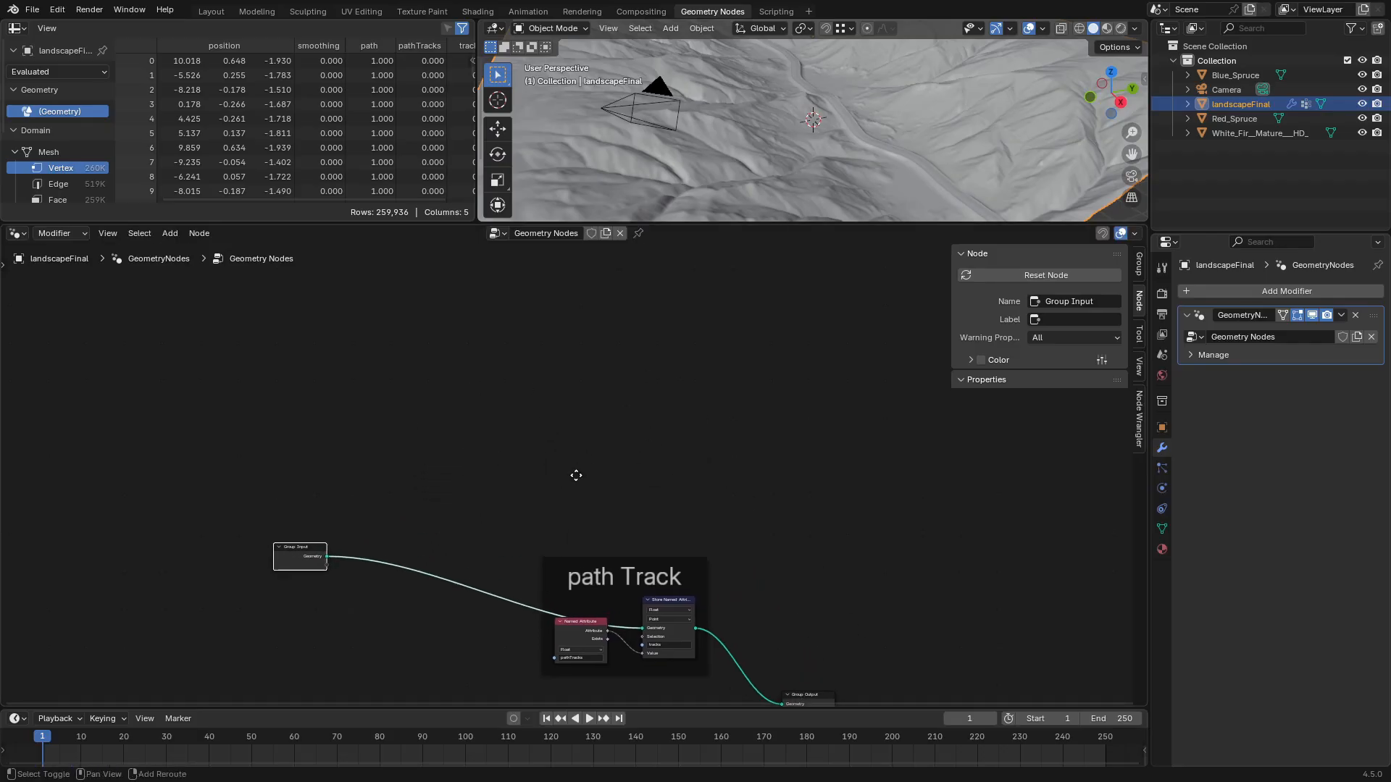
Add a Named Attribute node in the free space above the Group Input node
{"action": "left_click", "coordinate": [523, 429]}
{"action": "key", "text": "shift+a"}
{"action": "type", "text": "named"}
{"action": "key", "text": "Return"}
{"action": "left_click", "coordinate": [417, 340]}
{"action": "scroll", "coordinate": [415, 339], "scroll_direction": "up", "scroll_amount": 3}
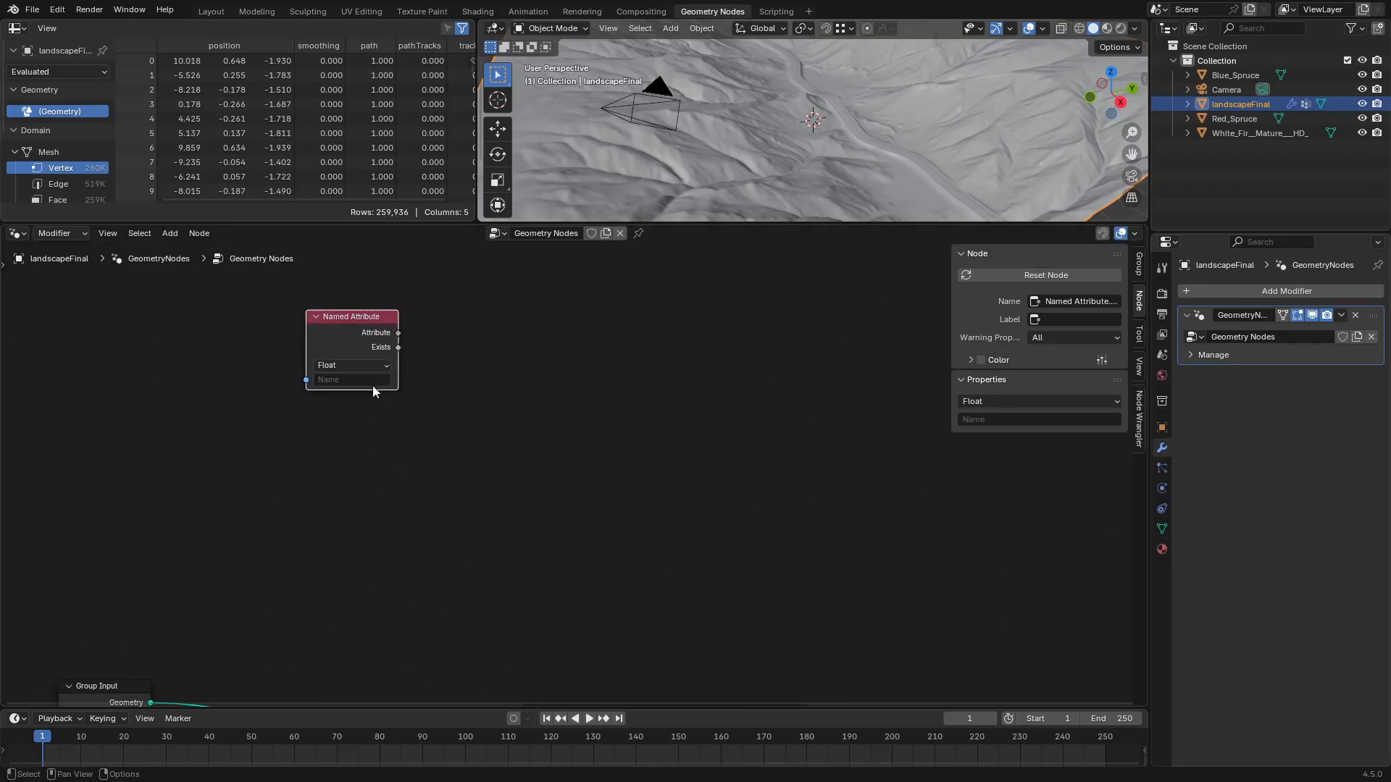
Add a Value node below the new Named Attribute node
{"action": "key", "text": "shift+a"}
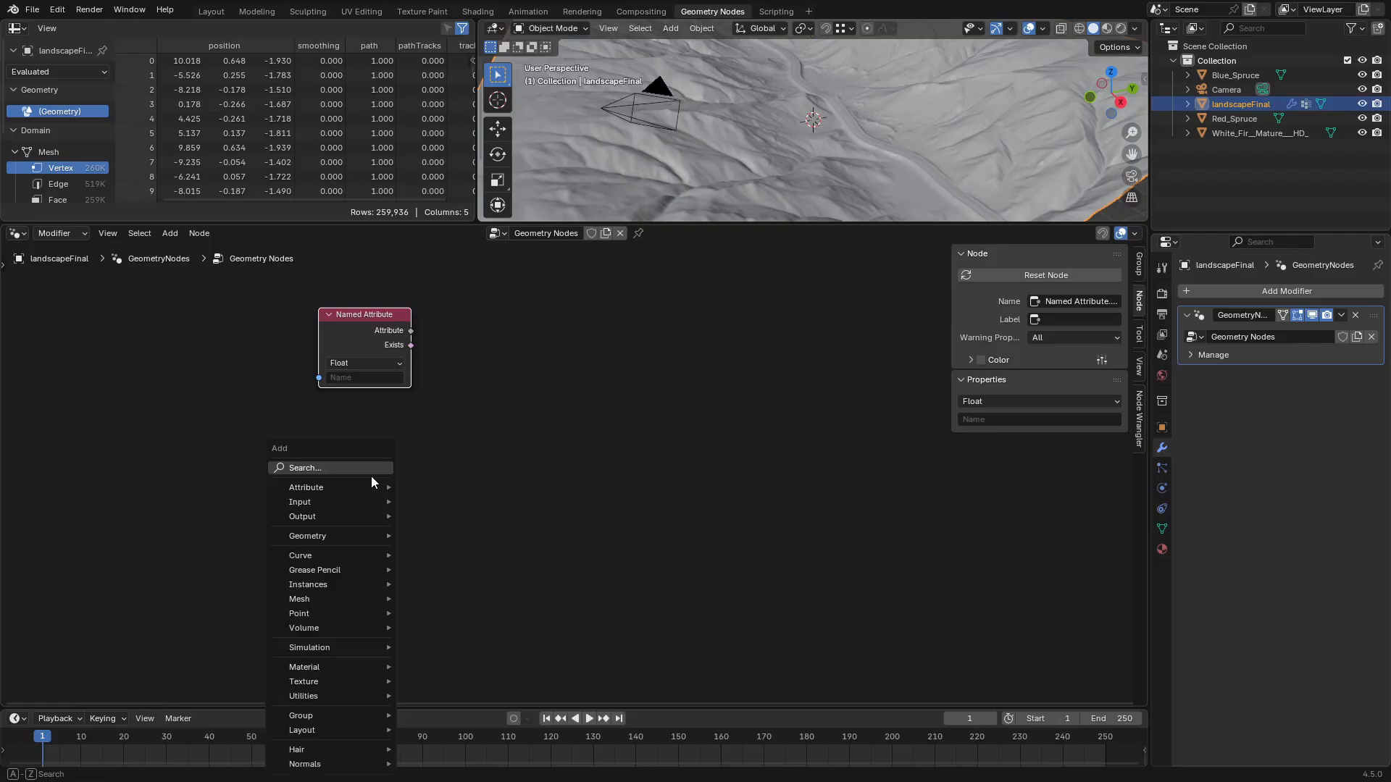
{"action": "left_click", "coordinate": [373, 476]}
{"action": "type", "text": "val"}
{"action": "key", "text": "Return"}
{"action": "left_click", "coordinate": [321, 434]}
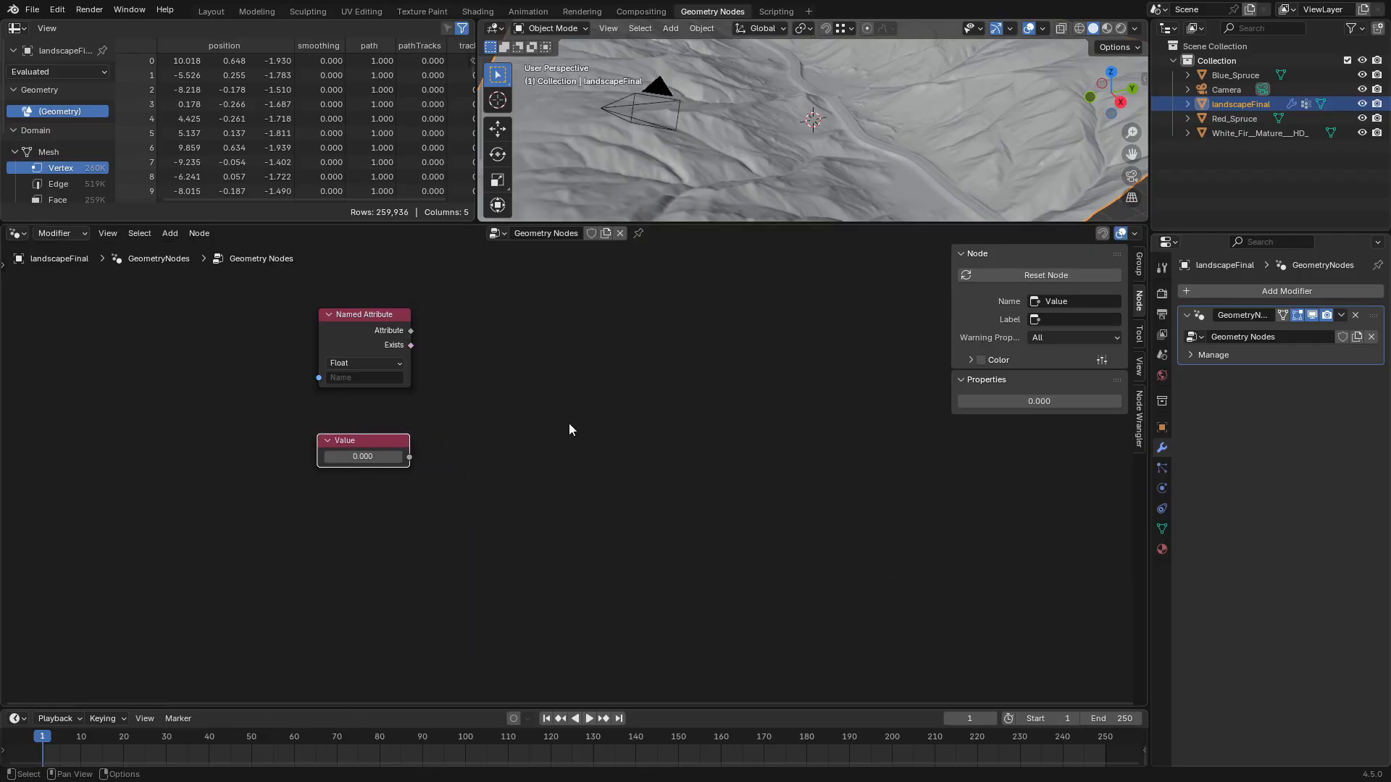
Add a Math node set to Multiply beside the Named Attribute and Value nodes
{"action": "middle_click_drag", "start_coordinate": [553, 360], "coordinate": [536, 393]}
{"action": "key", "text": "shift+a"}
{"action": "left_click", "coordinate": [520, 402]}
{"action": "type", "text": "multiplu"}
{"action": "left_click", "coordinate": [630, 434]}
{"action": "left_click", "coordinate": [473, 397]}
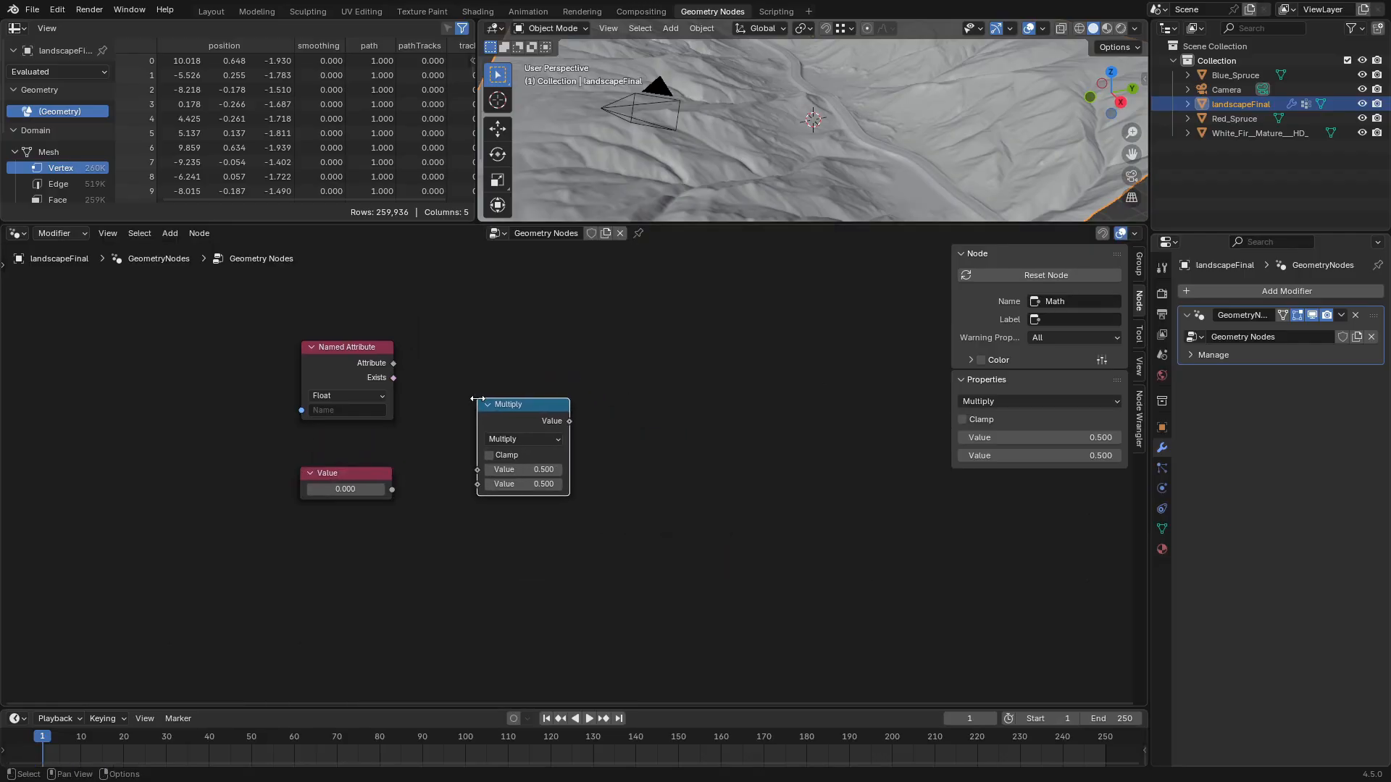
Connect the Named Attribute and Value outputs to the two inputs of the Multiply node
{"action": "key", "text": "n"}
{"action": "left_click", "coordinate": [1139, 183]}
{"action": "left_click", "coordinate": [971, 70]}
{"action": "key", "text": "n"}
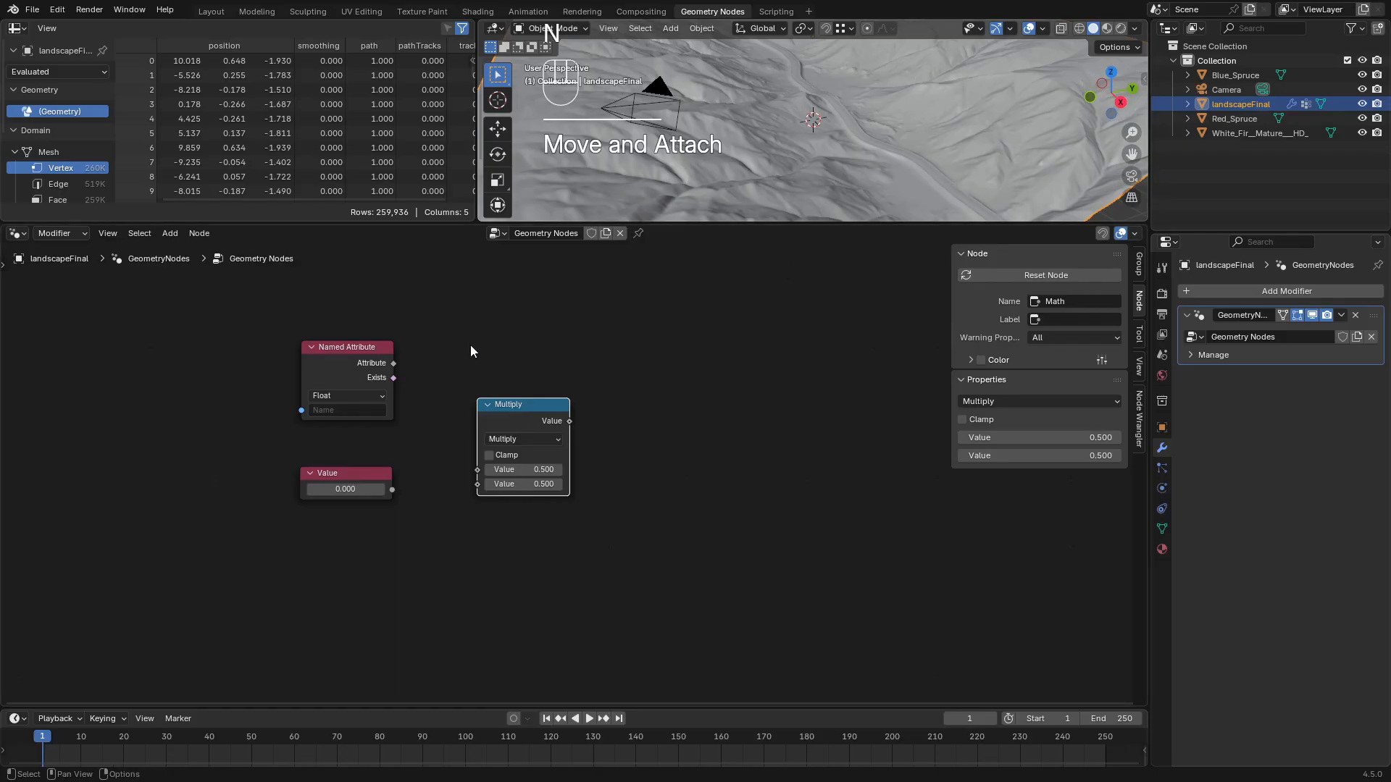
{"action": "left_click_drag", "start_coordinate": [393, 363], "coordinate": [476, 469]}
{"action": "left_click_drag", "start_coordinate": [391, 490], "coordinate": [479, 487]}
Add a Distribute Points on Faces node and connect the Multiply result to its Density
{"action": "middle_click_drag", "start_coordinate": [622, 441], "coordinate": [436, 466]}
{"action": "key", "text": "shift+a"}
{"action": "left_click", "coordinate": [477, 392]}
{"action": "type", "text": "d"}
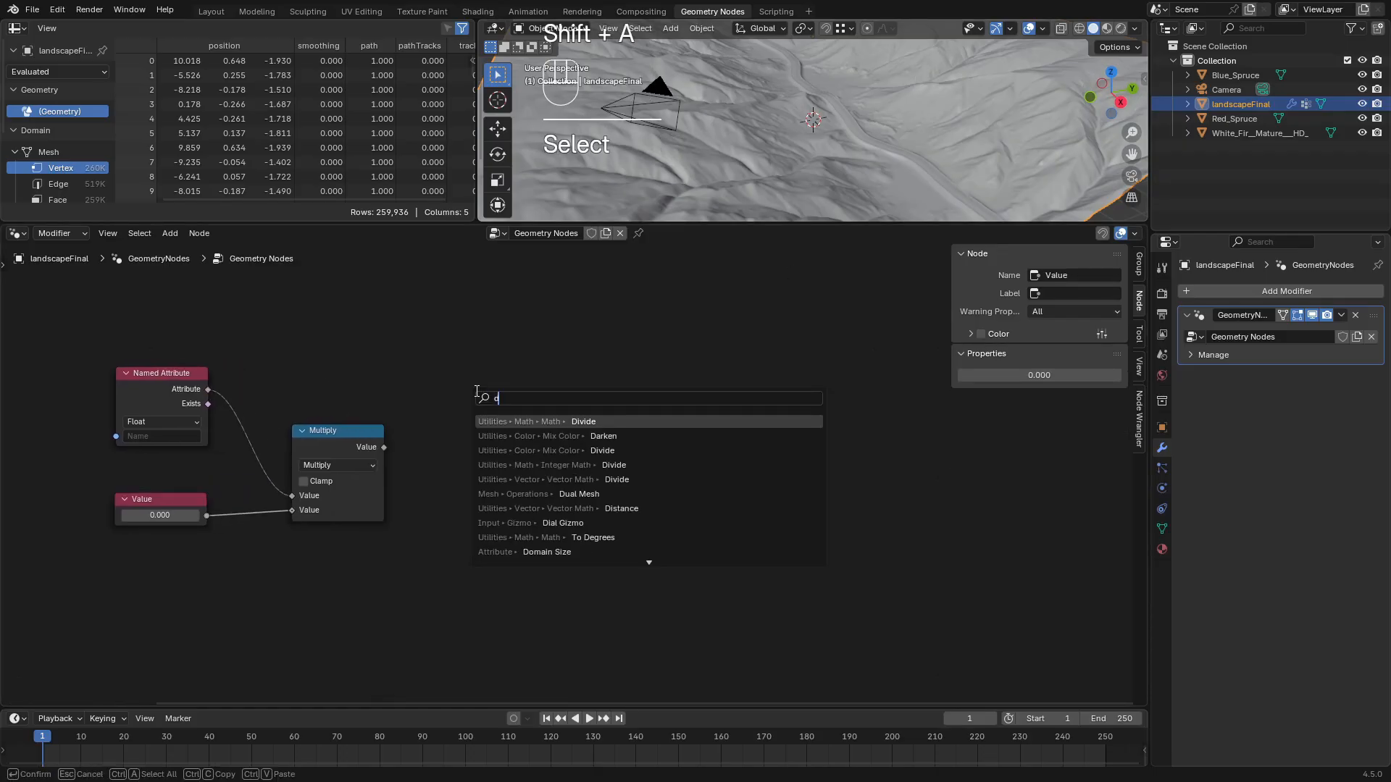
{"action": "type", "text": "istr"}
{"action": "key", "text": "Return"}
{"action": "left_click", "coordinate": [477, 392]}
{"action": "left_click_drag", "start_coordinate": [384, 447], "coordinate": [470, 496]}
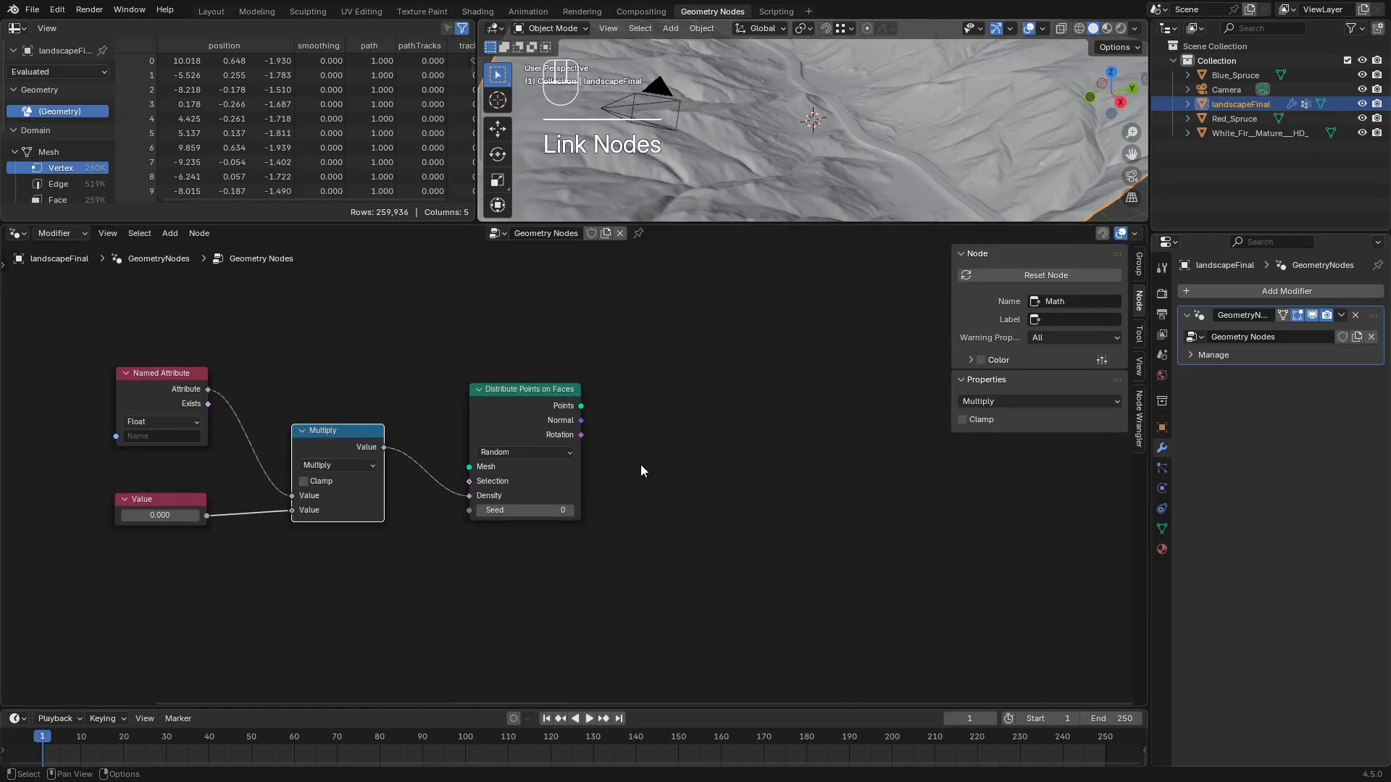
Add a Random Value node of type Vector beside the Distribute Points on Faces node
{"action": "middle_click_drag", "start_coordinate": [642, 470], "coordinate": [505, 482]}
{"action": "key", "text": "shift+a"}
{"action": "left_click", "coordinate": [517, 467]}
{"action": "type", "text": "ran"}
{"action": "key", "text": "Return"}
{"action": "left_click", "coordinate": [527, 486]}
{"action": "left_click", "coordinate": [553, 520]}
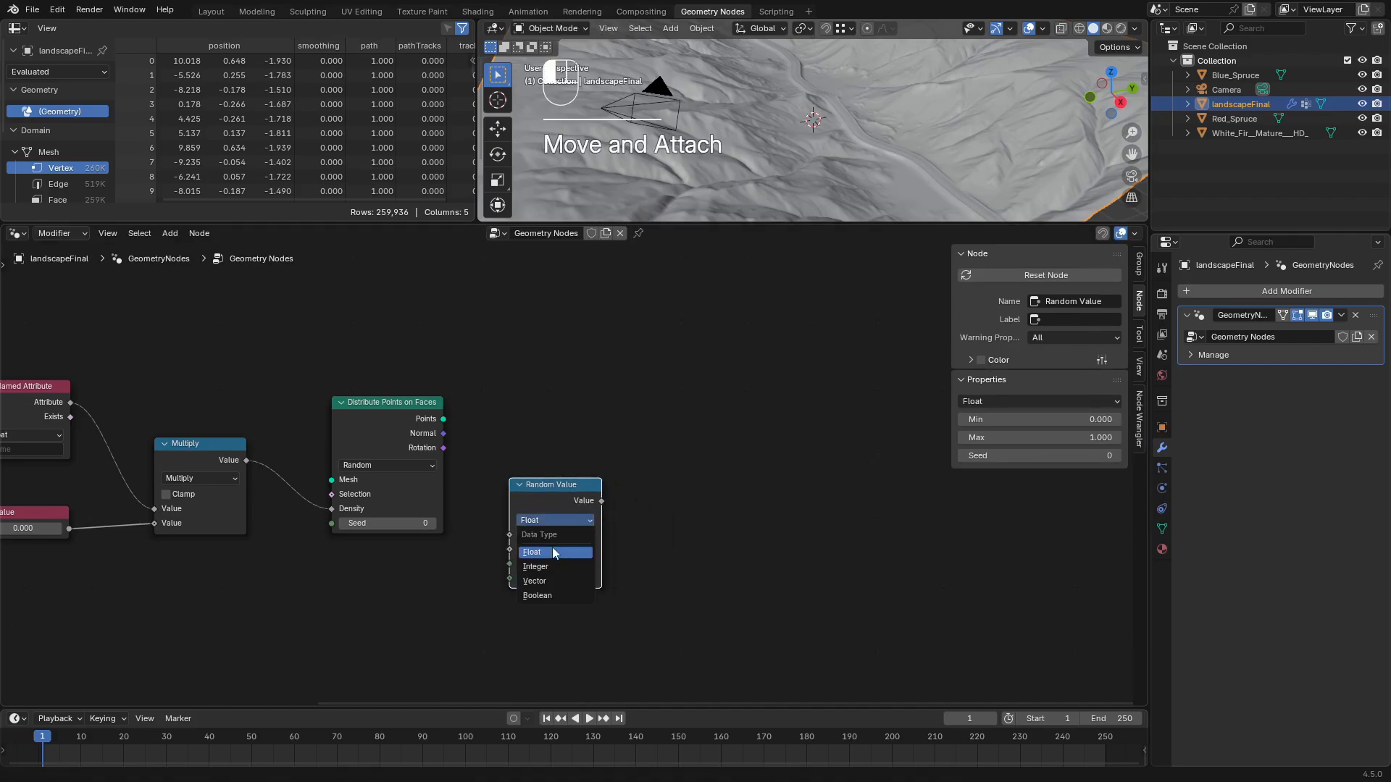
{"action": "left_click", "coordinate": [535, 581]}
{"action": "left_click_drag", "start_coordinate": [551, 485], "coordinate": [532, 497]}
Add a Store Named Attribute node that takes the distributed Points as Geometry and the random vector as Value
{"action": "key", "text": "shift+a"}
{"action": "type", "text": "stored"}
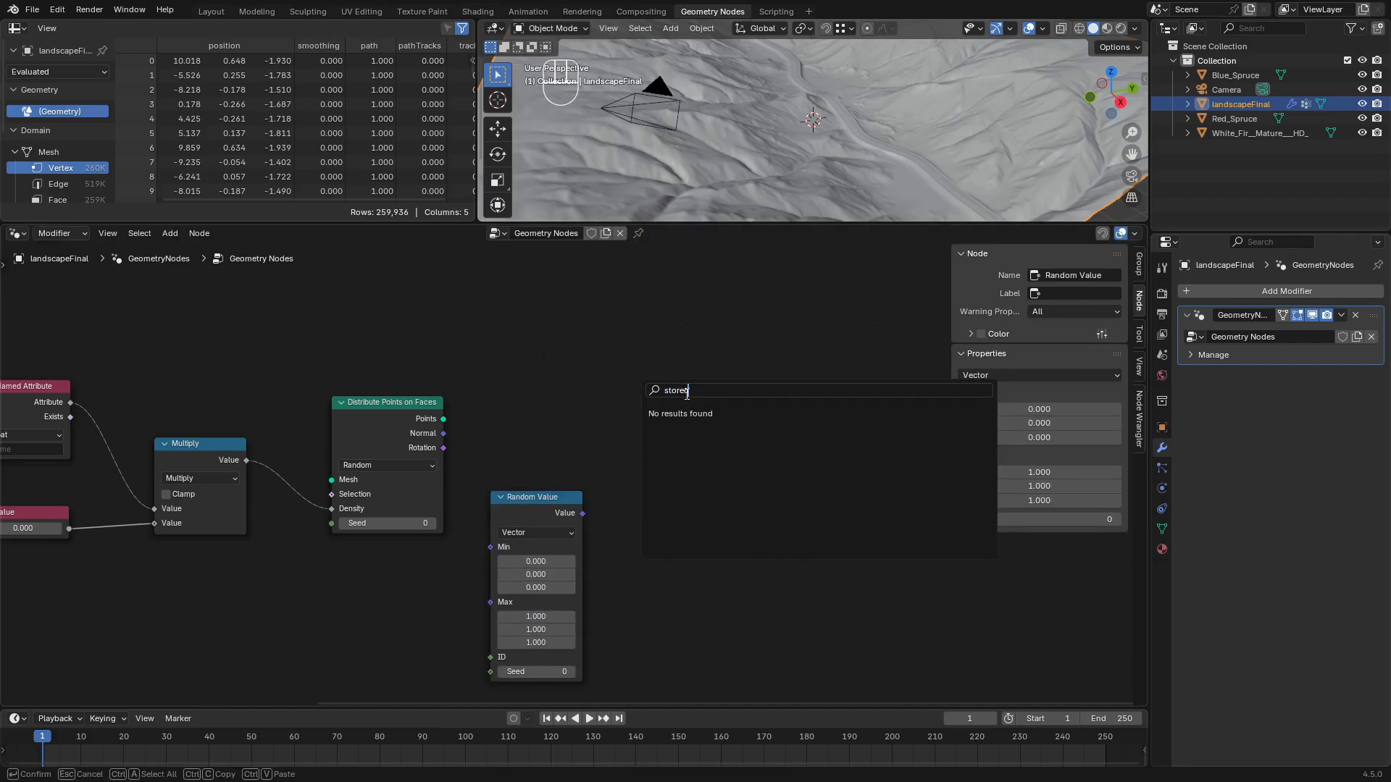
{"action": "key", "text": "BackSpace"}
{"action": "key", "text": "Return"}
{"action": "left_click", "coordinate": [658, 391]}
{"action": "middle_click_drag", "start_coordinate": [658, 391], "coordinate": [607, 346]}
{"action": "left_click_drag", "start_coordinate": [532, 469], "coordinate": [609, 450]}
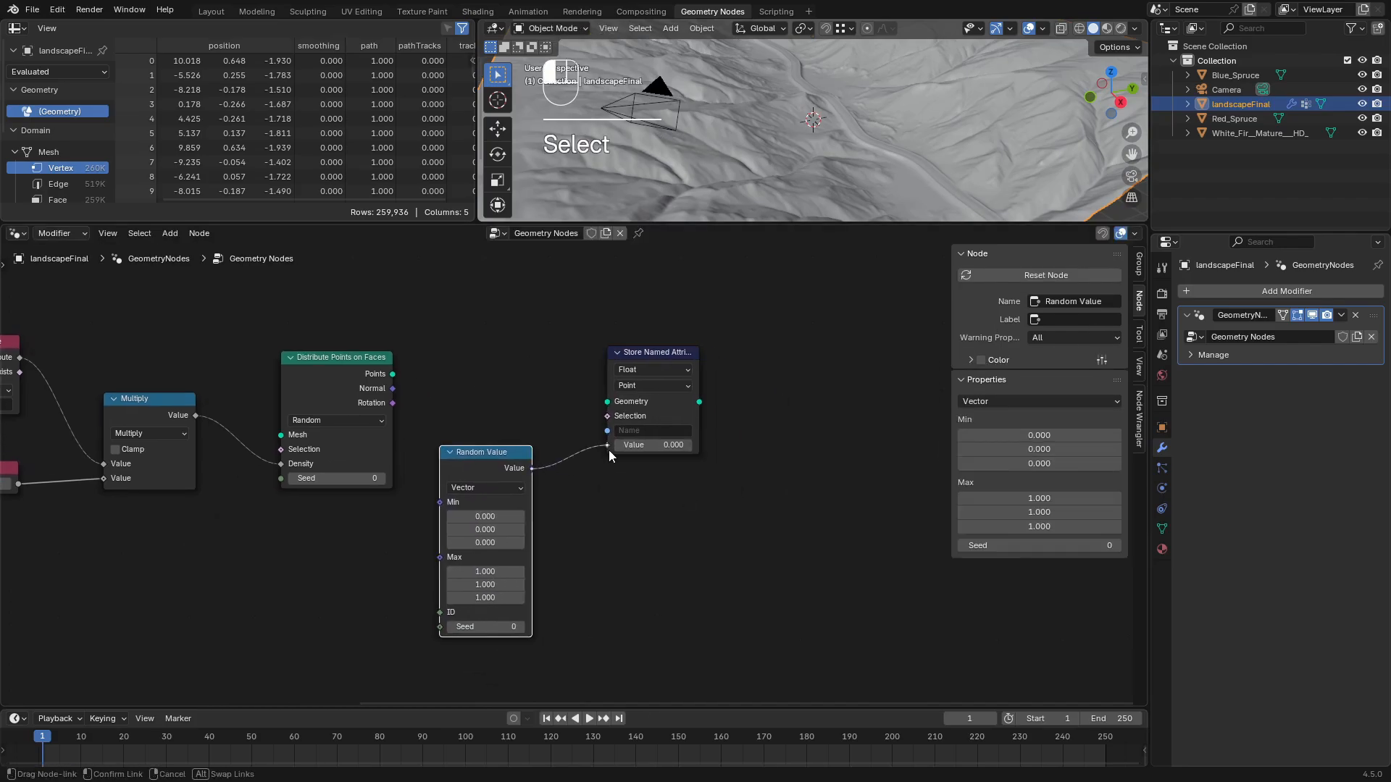
{"action": "left_click_drag", "start_coordinate": [392, 374], "coordinate": [607, 401]}
{"action": "key", "text": "n"}
Bring Blue_Spruce into the node tree as an Object Info node and add an Instance on Points node beside it
{"action": "middle_click_drag", "start_coordinate": [792, 423], "coordinate": [590, 432], "text": "shift"}
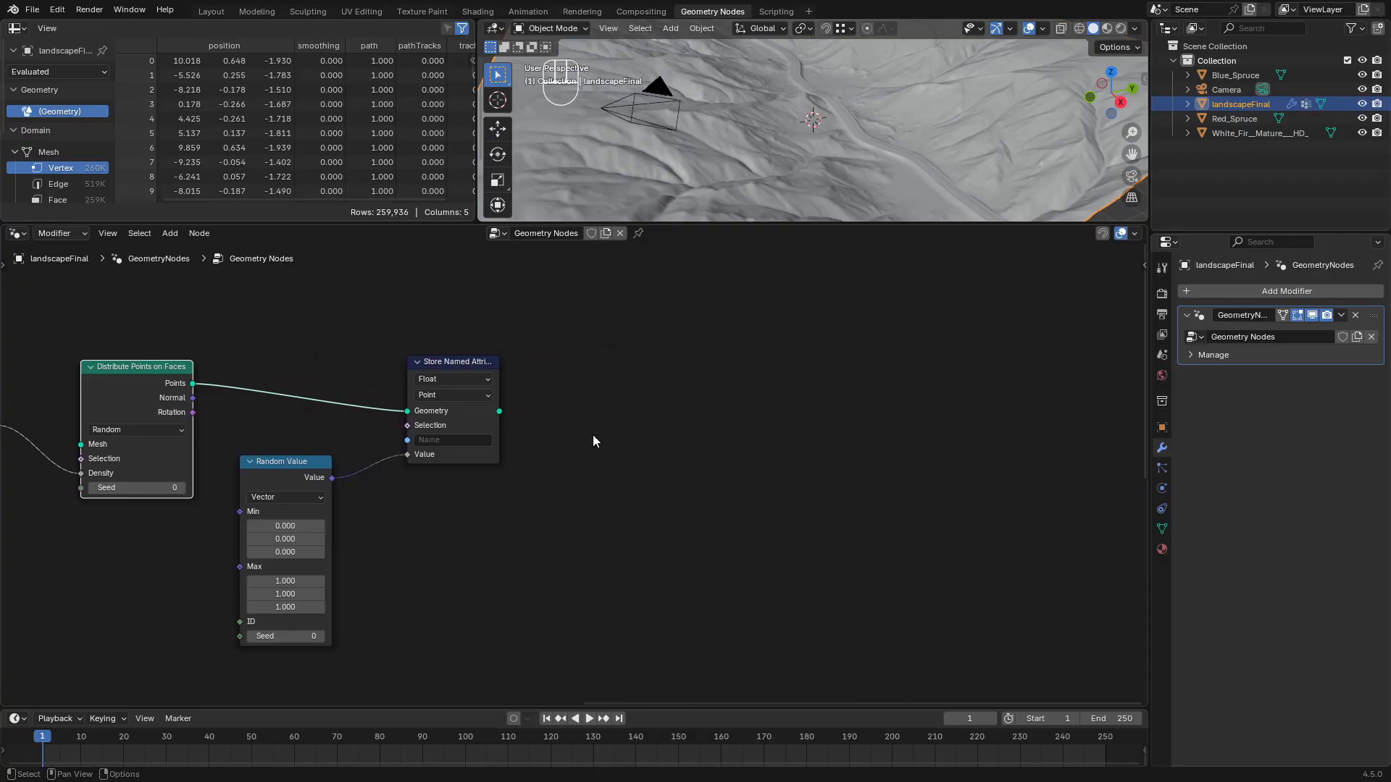
{"action": "left_click_drag", "start_coordinate": [1235, 74], "coordinate": [721, 471]}
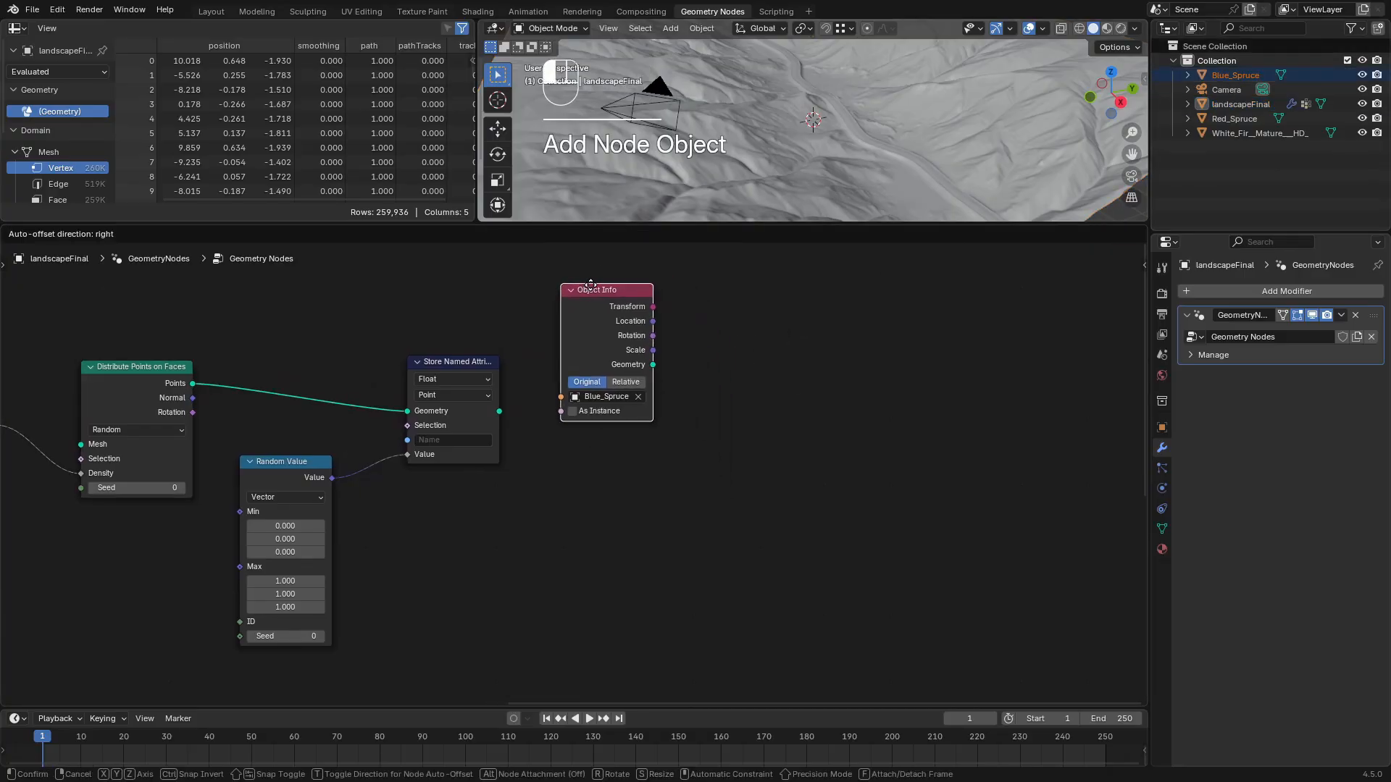
{"action": "left_click", "coordinate": [739, 470]}
{"action": "key", "text": "shift+a"}
{"action": "type", "text": "ins"}
{"action": "key", "text": "Return"}
{"action": "left_click", "coordinate": [756, 367]}
Add a float Random Value node and connect it to the Scale of Instance on Points
{"action": "left_click", "coordinate": [621, 546]}
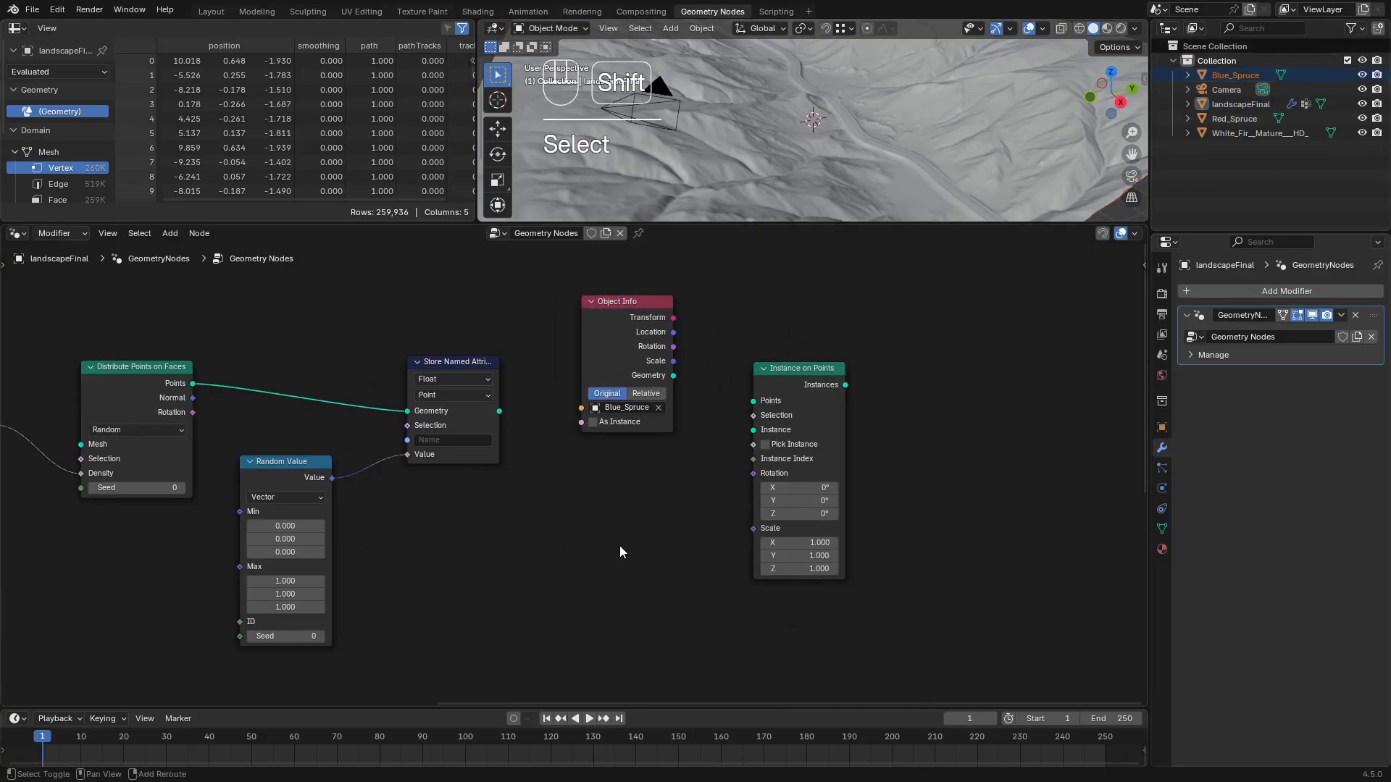
{"action": "key", "text": "shift+a"}
{"action": "type", "text": "random"}
{"action": "key", "text": "Return"}
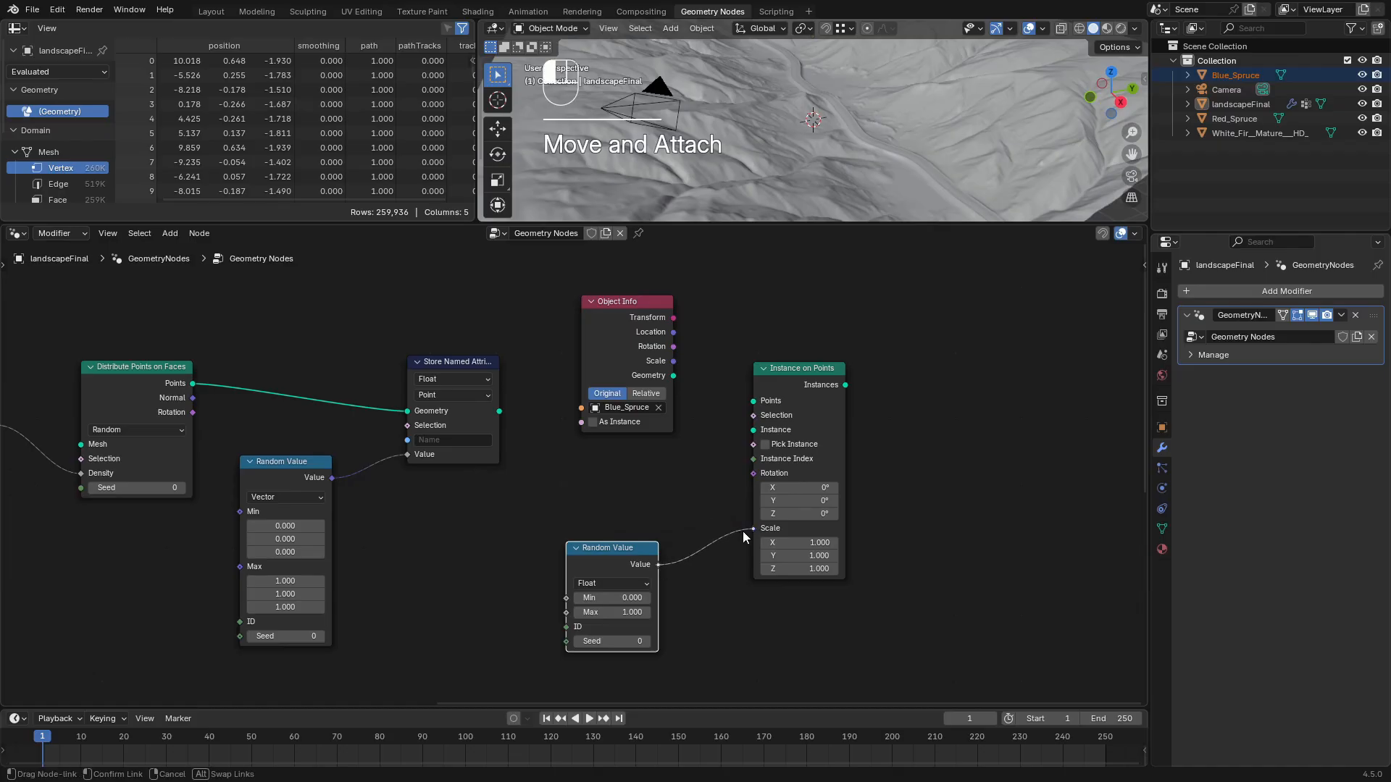
{"action": "left_click", "coordinate": [742, 532]}
Connect the Store Named Attribute geometry to Points and the Blue_Spruce geometry to Instance on the Instance on Points node
{"action": "left_click_drag", "start_coordinate": [500, 412], "coordinate": [753, 401]}
{"action": "left_click_drag", "start_coordinate": [651, 302], "coordinate": [600, 261]}
{"action": "left_click_drag", "start_coordinate": [621, 338], "coordinate": [750, 453]}
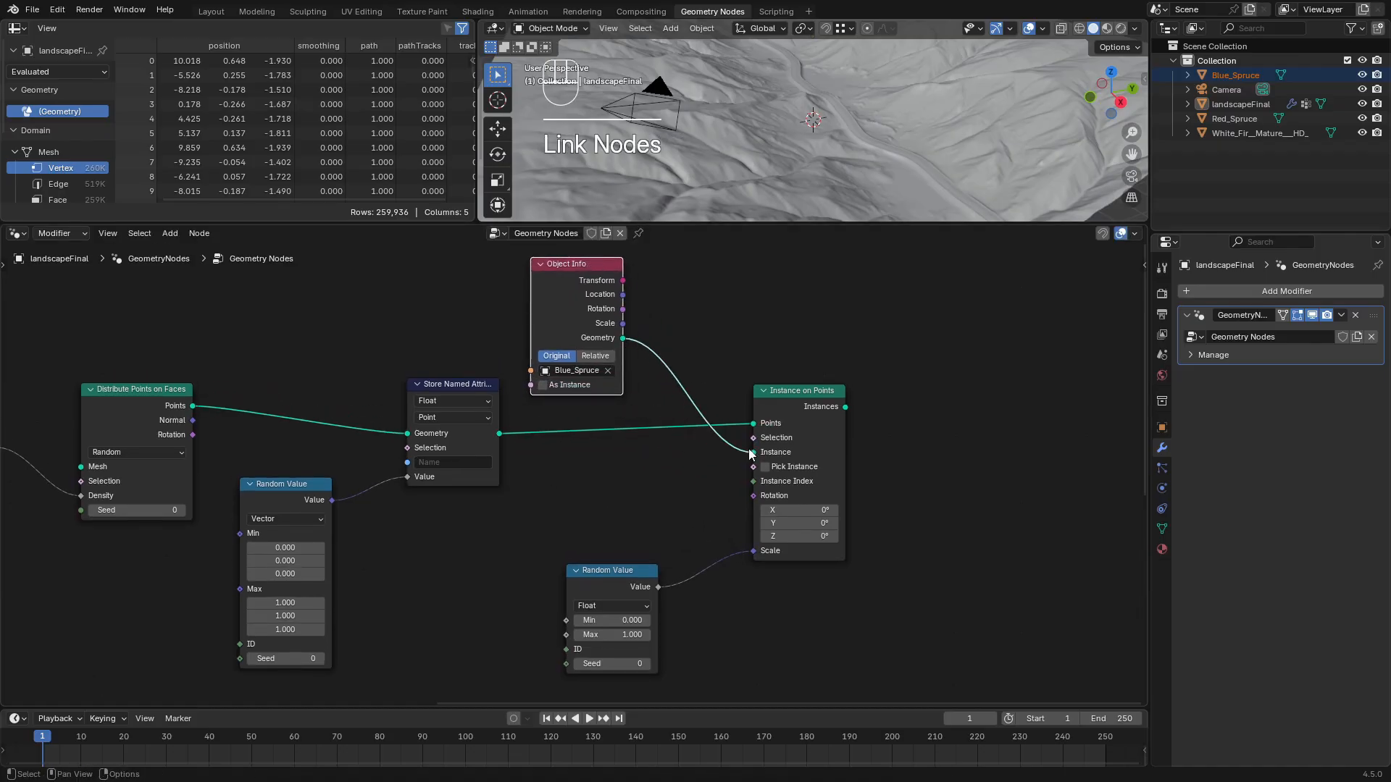
Move the Group Output node farther out, leaving free space after the Instance on Points node
{"action": "scroll", "coordinate": [785, 530], "scroll_direction": "down", "scroll_amount": 10}
{"action": "middle_click_drag", "start_coordinate": [785, 532], "coordinate": [744, 404], "text": "shift"}
{"action": "left_click_drag", "start_coordinate": [552, 550], "coordinate": [858, 402]}
{"action": "scroll", "coordinate": [713, 362], "scroll_direction": "up", "scroll_amount": 5}
{"action": "middle_click_drag", "start_coordinate": [712, 359], "coordinate": [566, 464], "text": "shift"}
{"action": "scroll", "coordinate": [611, 407], "scroll_direction": "up", "scroll_amount": 6}
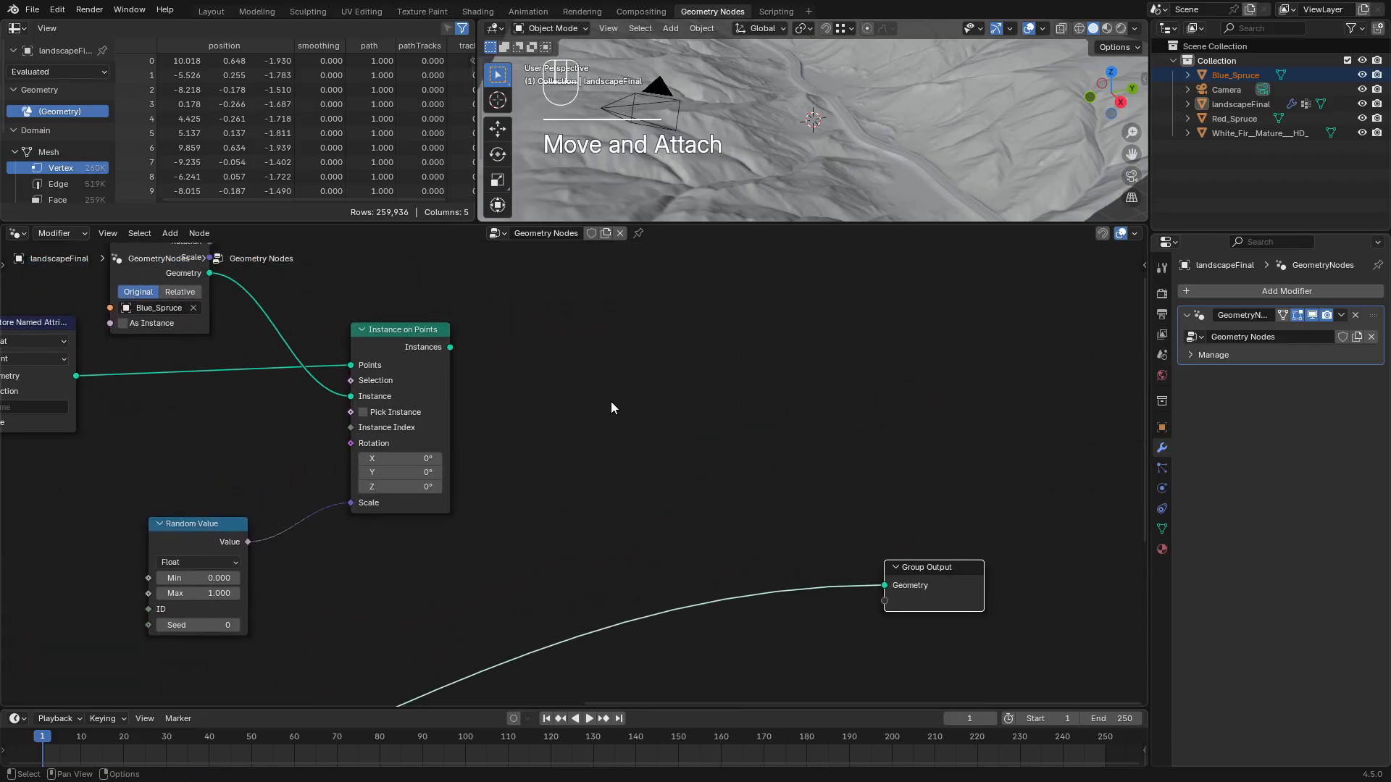
Add a Join Geometry node between the Instance on Points instances and the Group Output
{"action": "key", "text": "shift+a"}
{"action": "type", "text": "jo"}
{"action": "key", "text": "Return"}
{"action": "left_click", "coordinate": [663, 463]}
{"action": "left_click_drag", "start_coordinate": [449, 348], "coordinate": [663, 488]}
{"action": "left_click_drag", "start_coordinate": [763, 488], "coordinate": [886, 586]}
Connect the path Track geometry to the Join Geometry node as well and reposition that node
{"action": "scroll", "coordinate": [869, 580], "scroll_direction": "down", "scroll_amount": 5}
{"action": "middle_click_drag", "start_coordinate": [869, 580], "coordinate": [826, 369]}
{"action": "middle_click_drag", "start_coordinate": [198, 565], "coordinate": [595, 491]}
{"action": "left_click_drag", "start_coordinate": [478, 509], "coordinate": [849, 326]}
{"action": "left_click_drag", "start_coordinate": [882, 317], "coordinate": [861, 365]}
Tidy the tree-scattering nodes by moving the scale Random Value, Instance on Points, Multiply, Named Attribute and Value nodes closer to their neighbours
{"action": "scroll", "coordinate": [674, 293], "scroll_direction": "down", "scroll_amount": 4}
{"action": "middle_click_drag", "start_coordinate": [674, 294], "coordinate": [860, 446]}
{"action": "left_click_drag", "start_coordinate": [761, 494], "coordinate": [684, 481]}
{"action": "left_click_drag", "start_coordinate": [863, 399], "coordinate": [826, 392]}
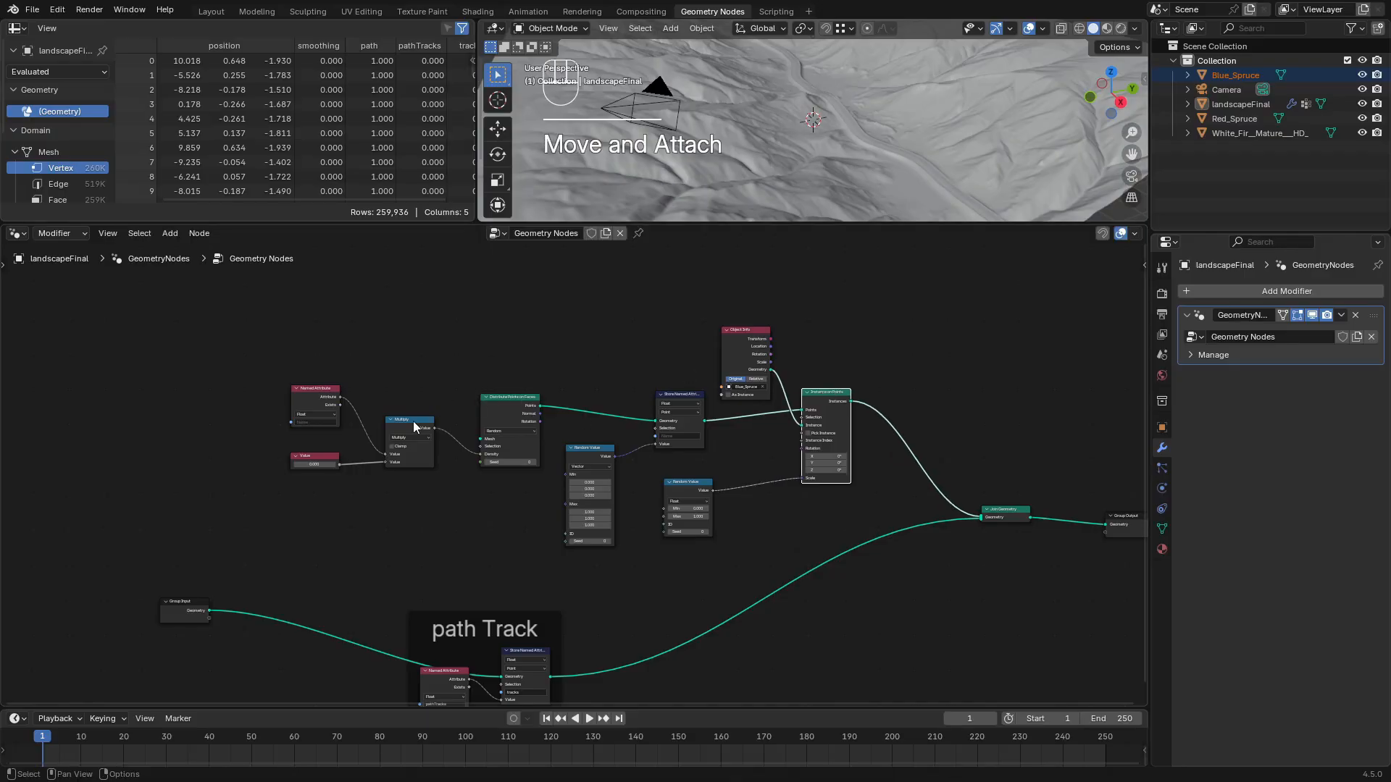
{"action": "left_click_drag", "start_coordinate": [414, 421], "coordinate": [440, 431]}
{"action": "left_click_drag", "start_coordinate": [260, 347], "coordinate": [335, 463]}
{"action": "left_click_drag", "start_coordinate": [318, 389], "coordinate": [360, 393]}
Join all the tree-scattering nodes, from Named Attribute to Instance on Points, in a new frame
{"action": "left_click_drag", "start_coordinate": [305, 316], "coordinate": [855, 542]}
{"action": "right_click", "coordinate": [826, 396]}
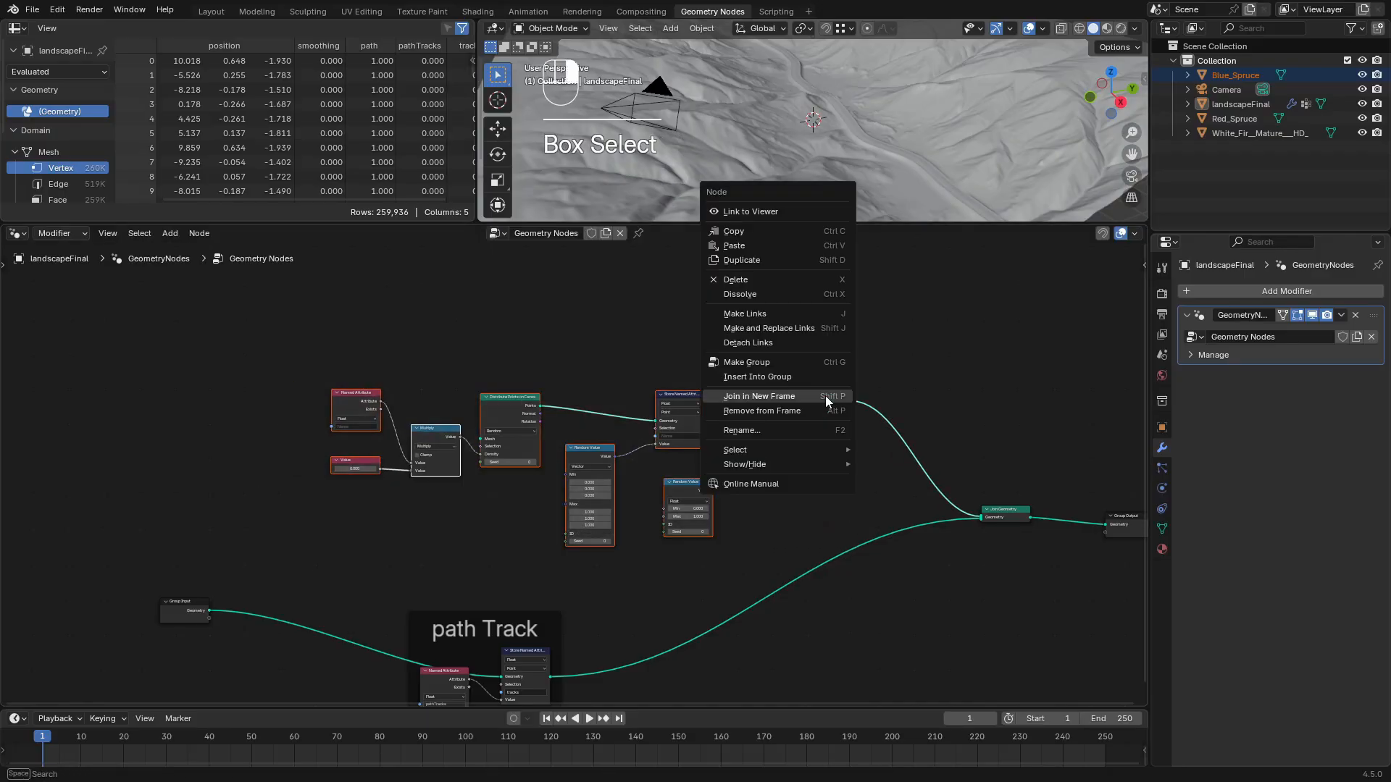
{"action": "left_click", "coordinate": [824, 396]}
Label the new frame "Blue Spruce" and set its label size to 64
{"action": "key", "text": "n"}
{"action": "left_click", "coordinate": [1072, 319]}
{"action": "type", "text": "Blue S"}
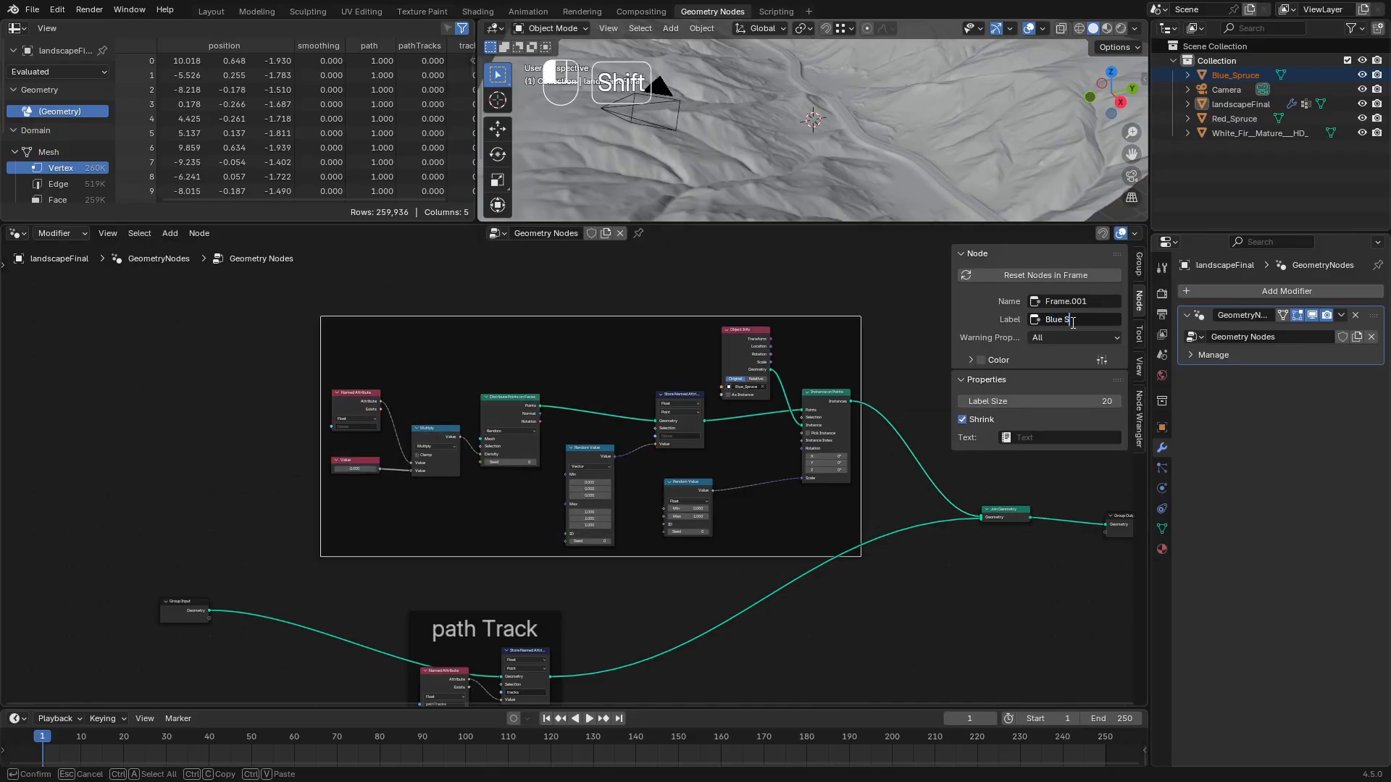
{"action": "type", "text": "pruce"}
{"action": "key", "text": "Return"}
{"action": "left_click_drag", "start_coordinate": [1030, 396], "coordinate": [1108, 395]}
{"action": "scroll", "coordinate": [617, 363], "scroll_direction": "down", "scroll_amount": 4}
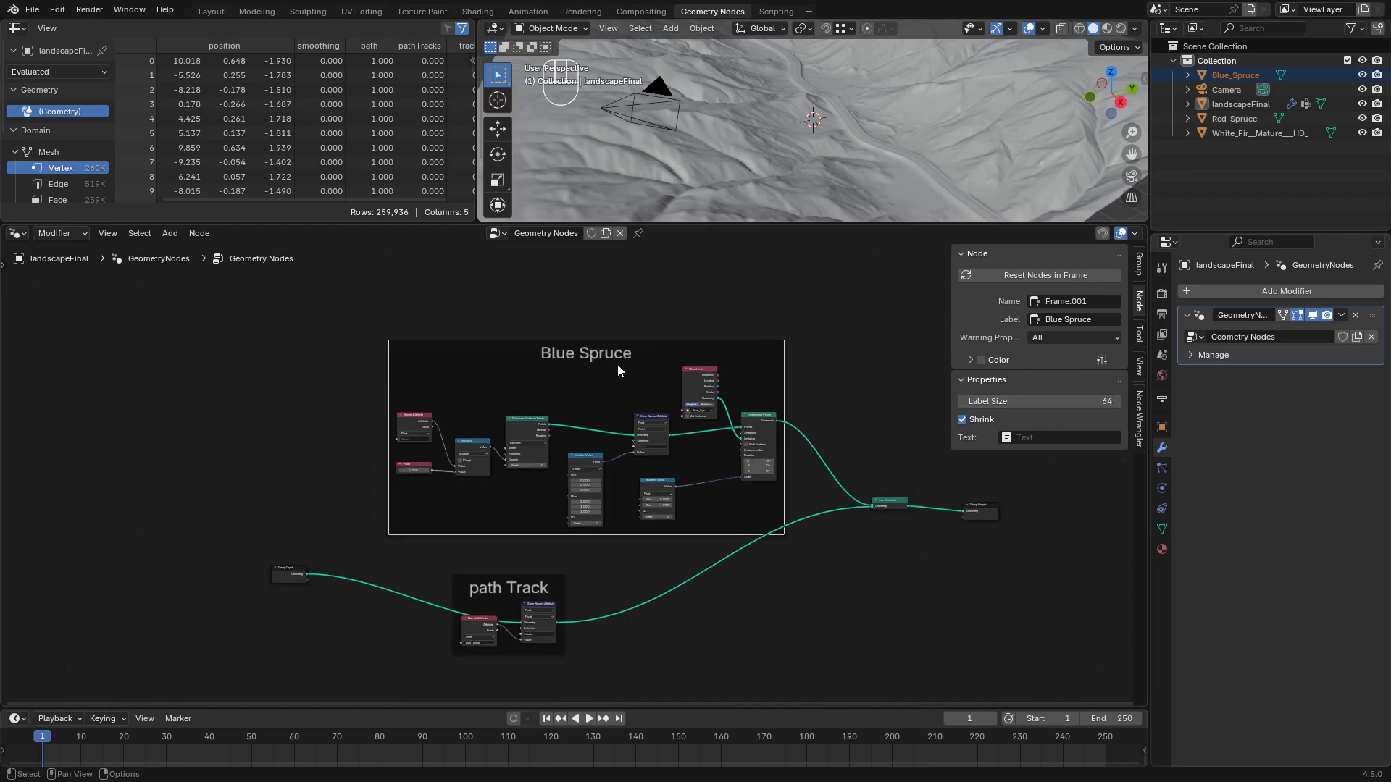
Reposition the Blue Spruce frame and connect the Group Input geometry to the Mesh of Distribute Points on Faces
{"action": "left_click_drag", "start_coordinate": [760, 339], "coordinate": [539, 359]}
{"action": "left_click", "coordinate": [291, 579]}
{"action": "scroll", "coordinate": [291, 581], "scroll_direction": "up", "scroll_amount": 5}
{"action": "middle_click_drag", "start_coordinate": [291, 581], "coordinate": [714, 486], "text": "shift"}
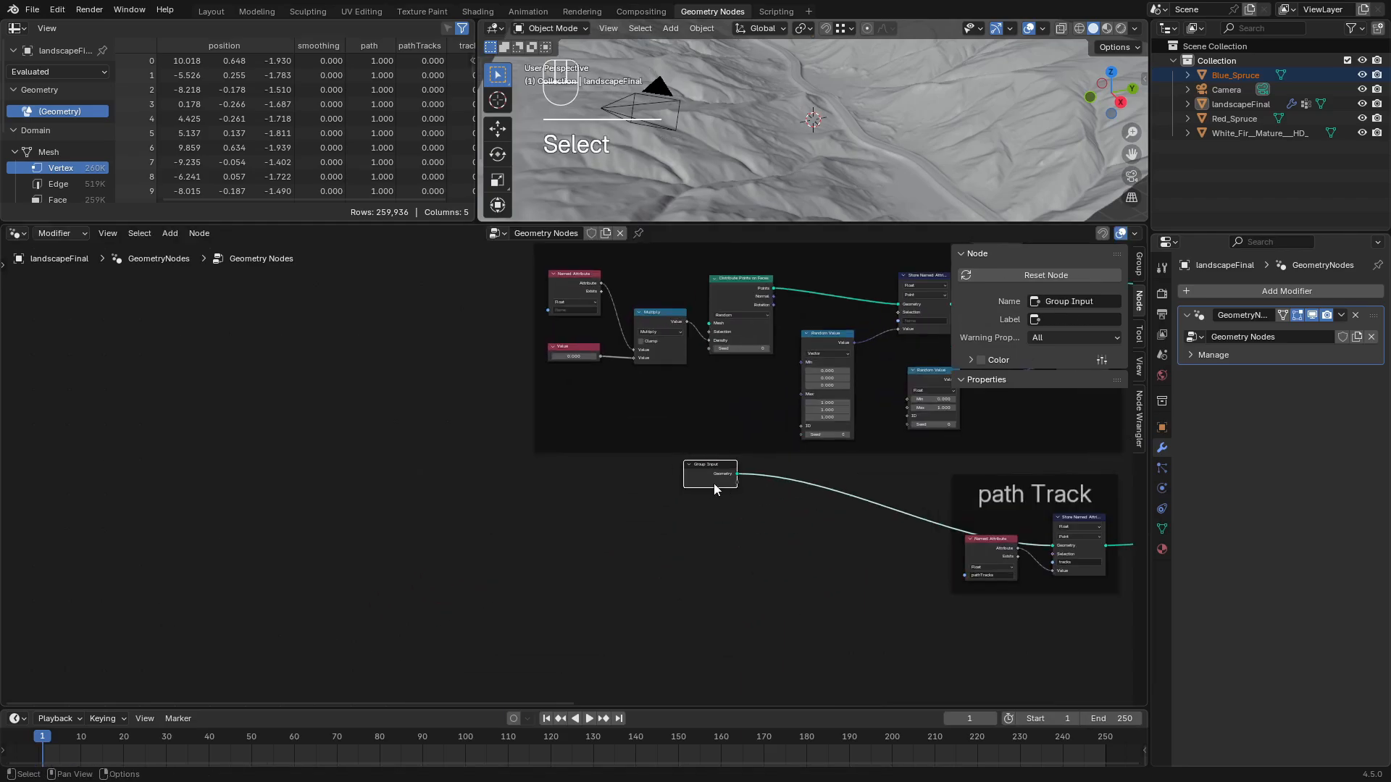
{"action": "left_click_drag", "start_coordinate": [715, 486], "coordinate": [712, 323]}
Set the attribute name of the Blue Spruce frame's Named Attribute node to blueSpruce
{"action": "scroll", "coordinate": [891, 459], "scroll_direction": "down", "scroll_amount": 5}
{"action": "middle_click_drag", "start_coordinate": [891, 458], "coordinate": [451, 531], "text": "shift"}
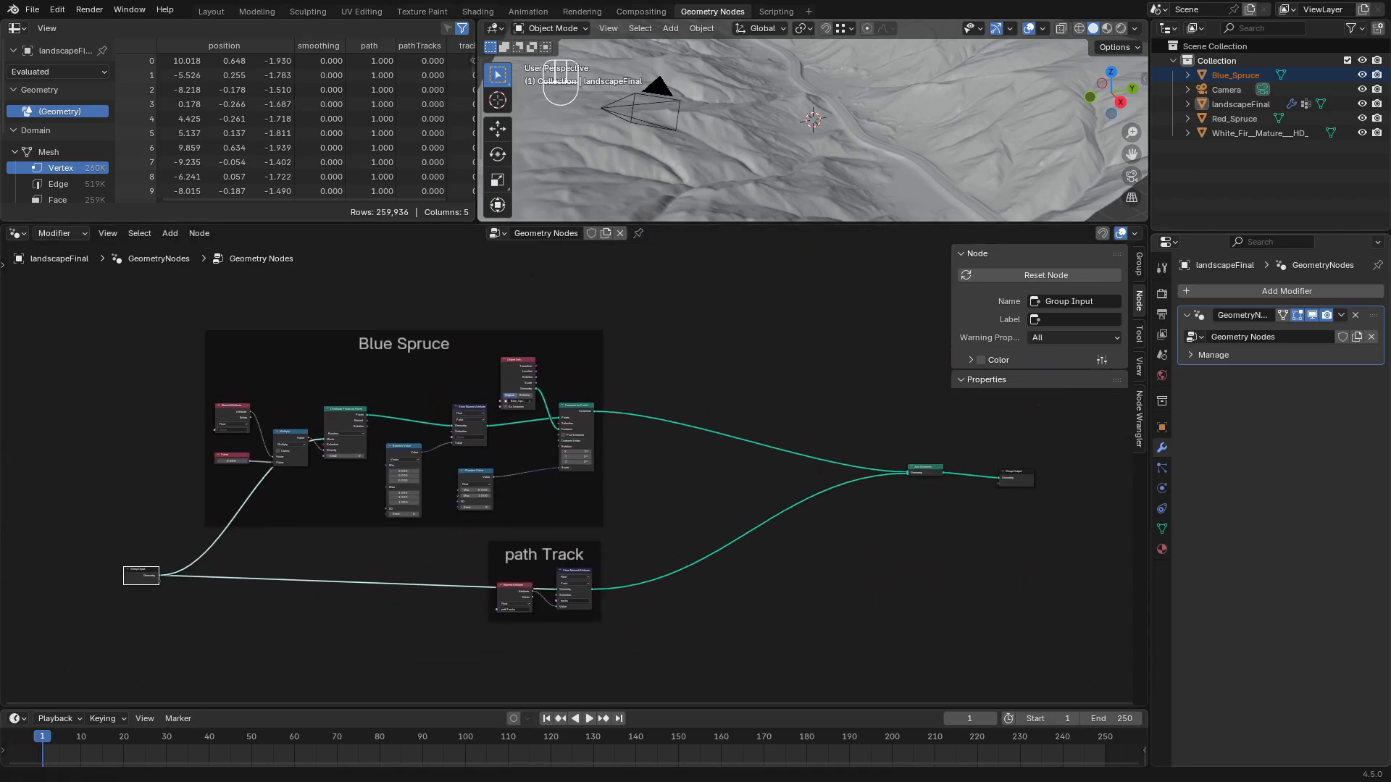
{"action": "key", "text": "shift+b"}
{"action": "left_click_drag", "start_coordinate": [210, 397], "coordinate": [322, 474]}
{"action": "left_click", "coordinate": [550, 460]}
{"action": "type", "text": "blue"}
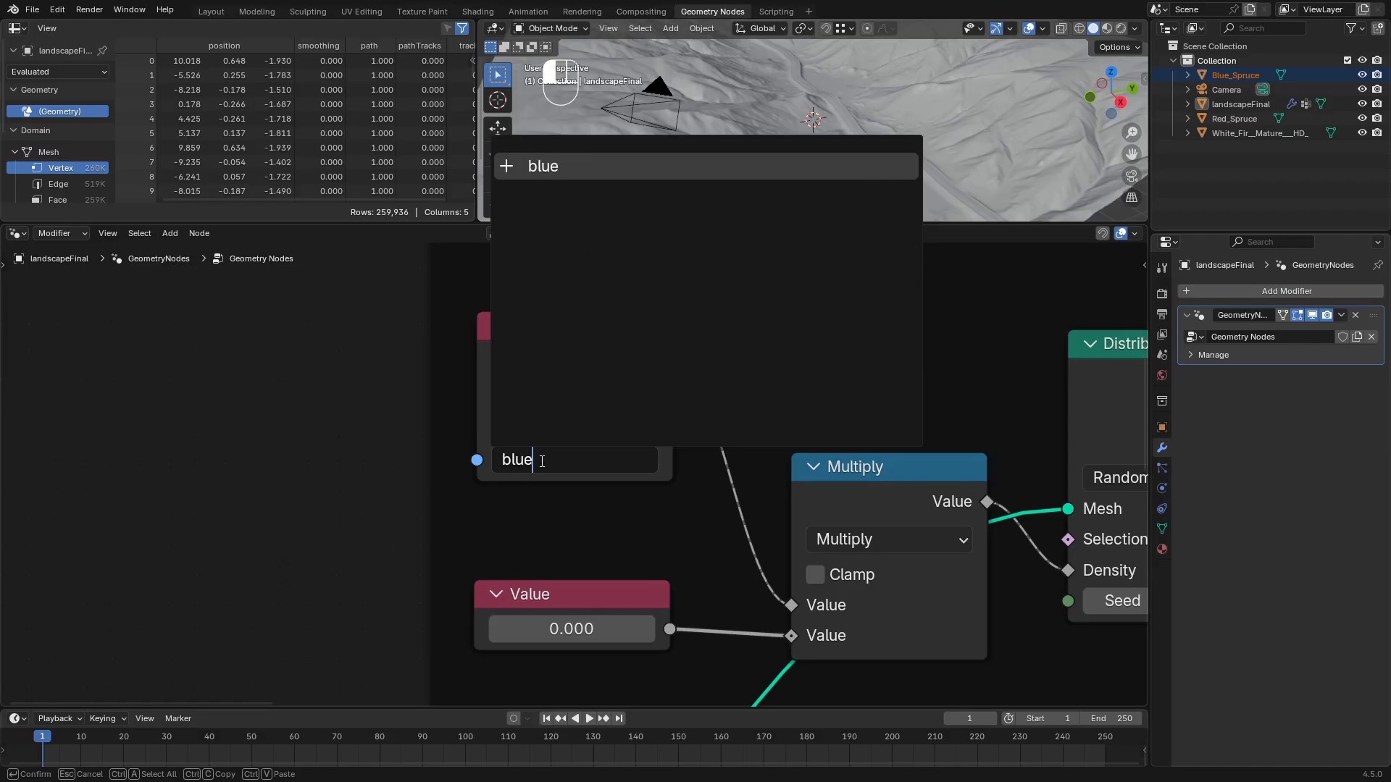
{"action": "type", "text": "Spruce"}
{"action": "key", "text": "Return"}
Name the stored attribute in the Blue Spruce frame blueSpruceColor and set the scale Random Value's maximum to 0.3
{"action": "scroll", "coordinate": [869, 452], "scroll_direction": "down", "scroll_amount": 6}
{"action": "middle_click_drag", "start_coordinate": [1015, 464], "coordinate": [281, 421], "text": "shift"}
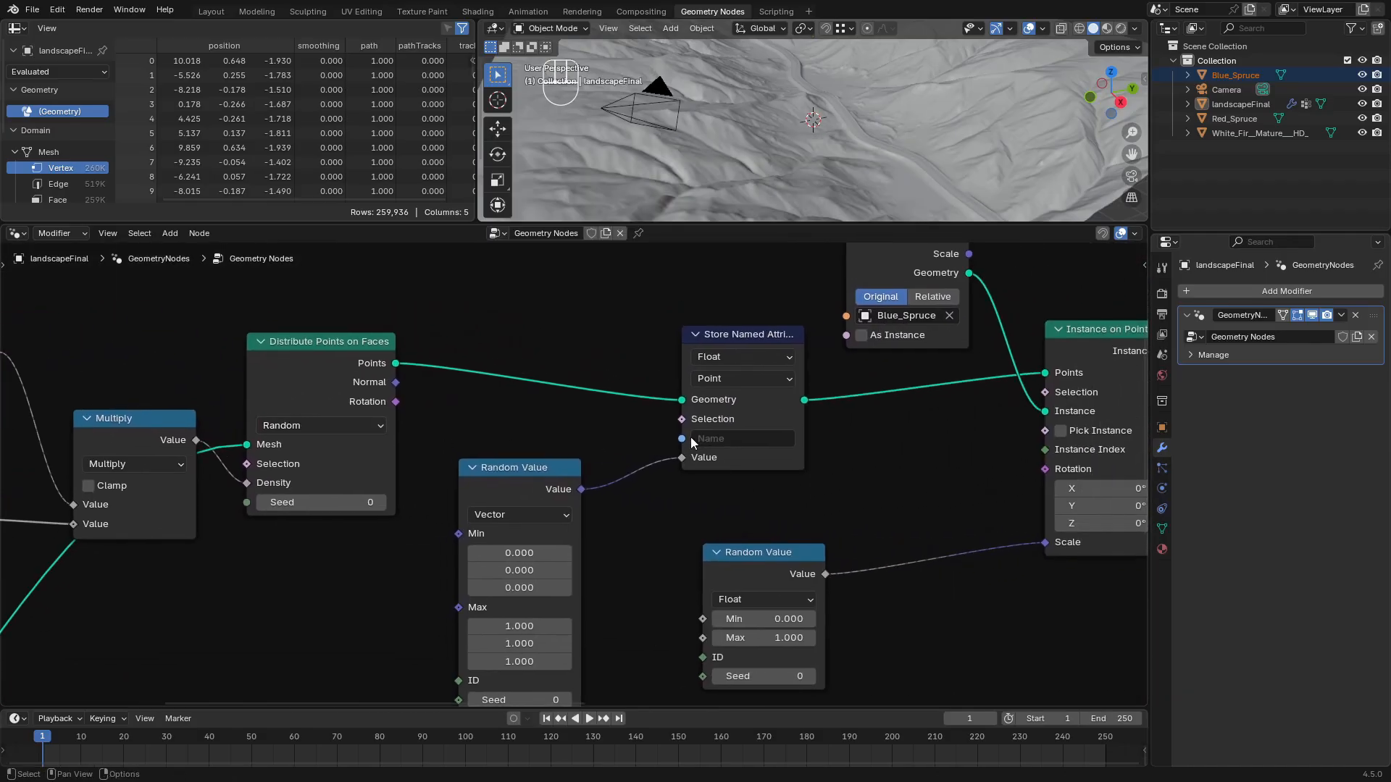
{"action": "left_click", "coordinate": [716, 437]}
{"action": "type", "text": "blueSpruceCol"}
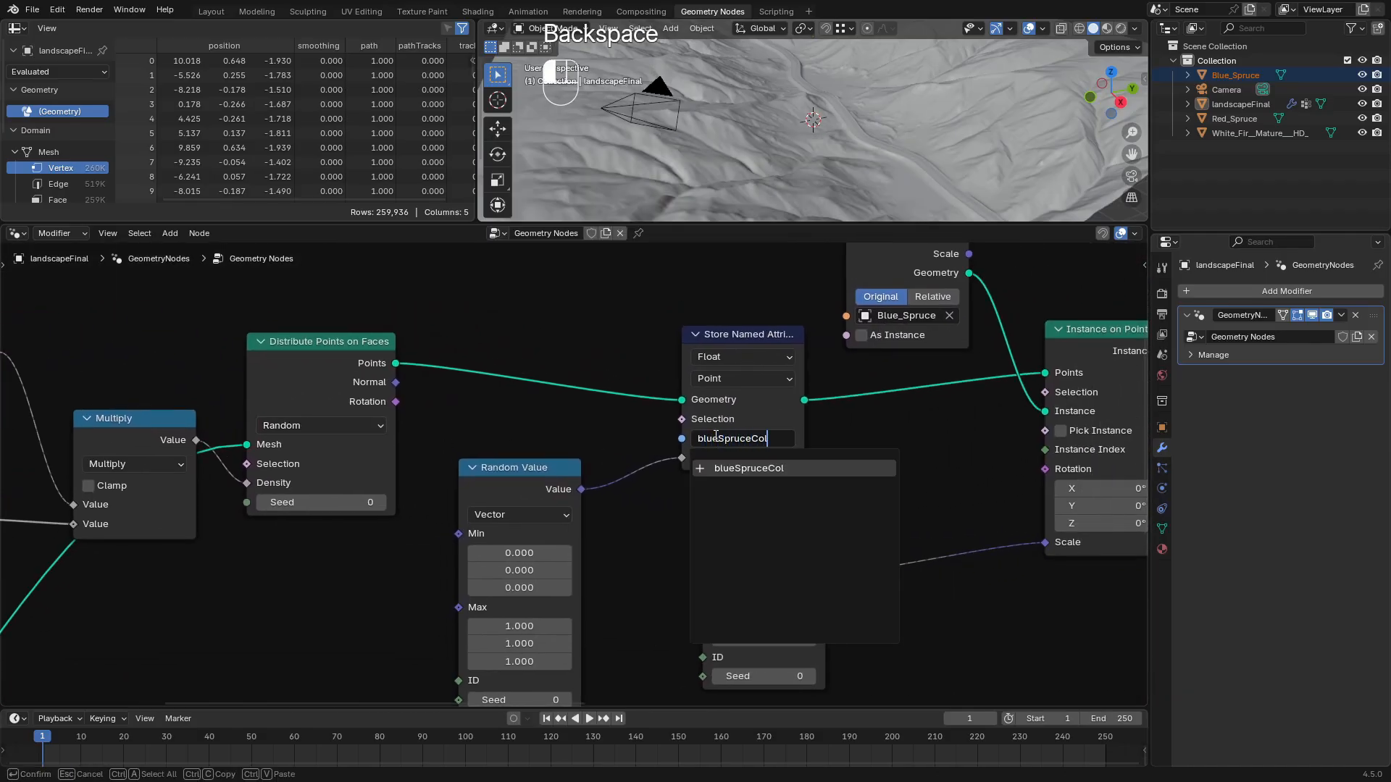
{"action": "type", "text": "or"}
{"action": "key", "text": "Return"}
{"action": "middle_click_drag", "start_coordinate": [979, 540], "coordinate": [922, 462], "text": "shift"}
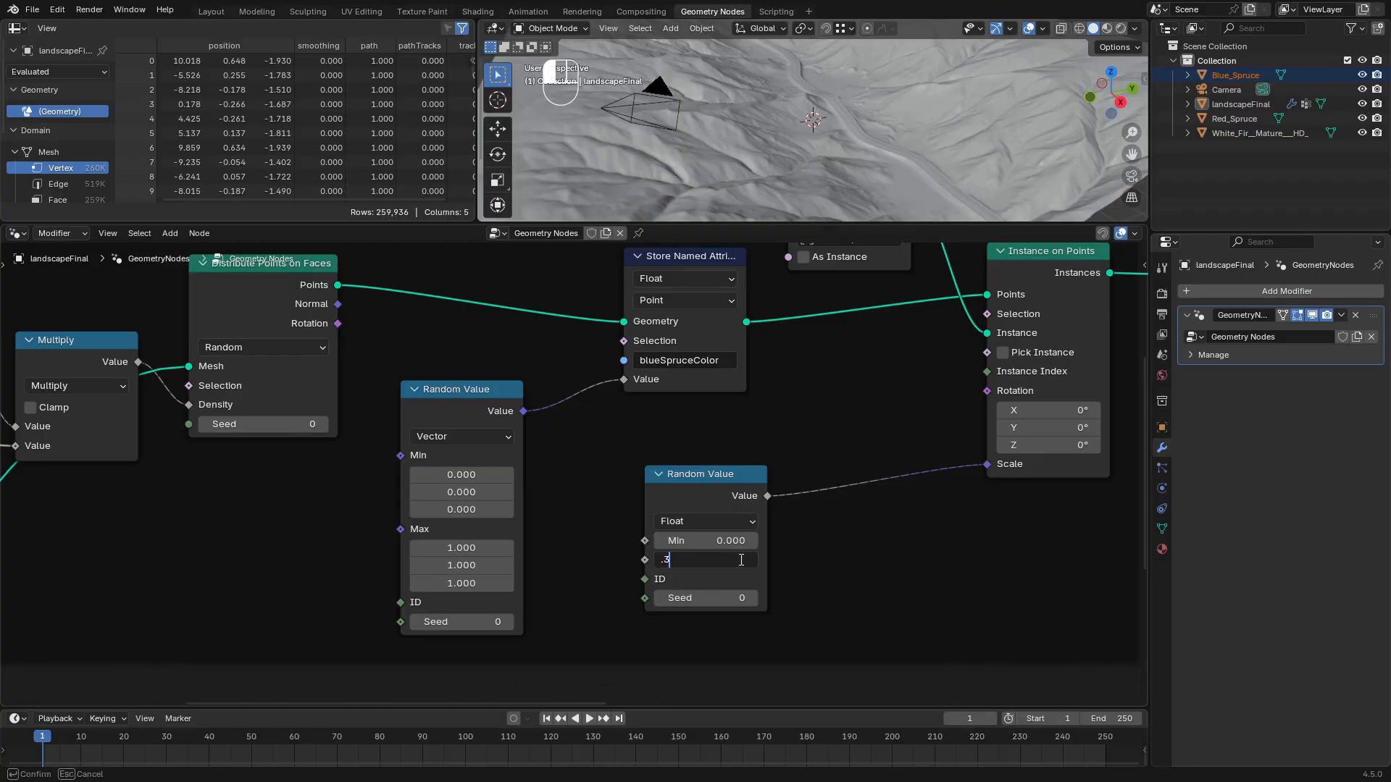
{"action": "middle_click_drag", "start_coordinate": [535, 392], "coordinate": [535, 449], "text": "ctrl"}
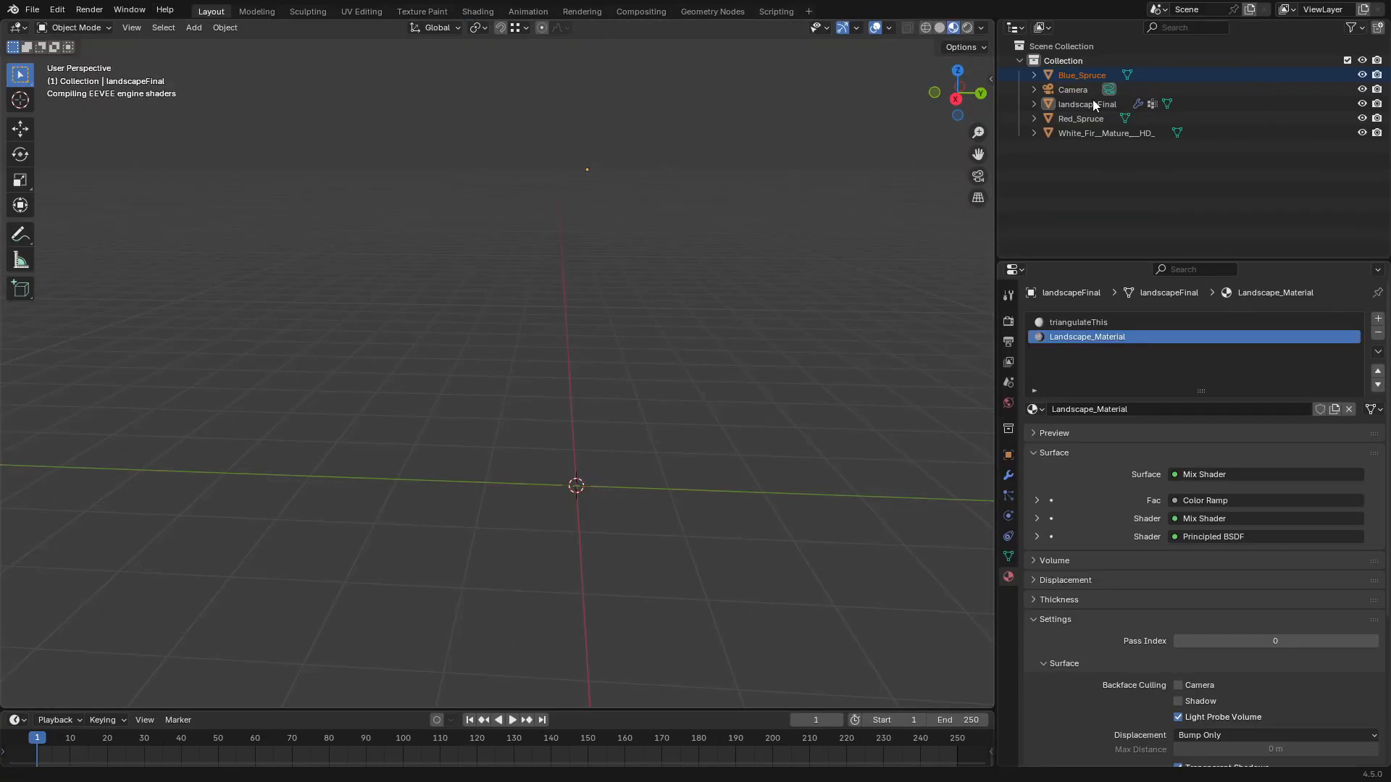
In the Layout workspace, select the White Fir, Red_Spruce and Blue_Spruce trees and select all their geometry in Edit Mode
{"action": "left_click", "coordinate": [1097, 101]}
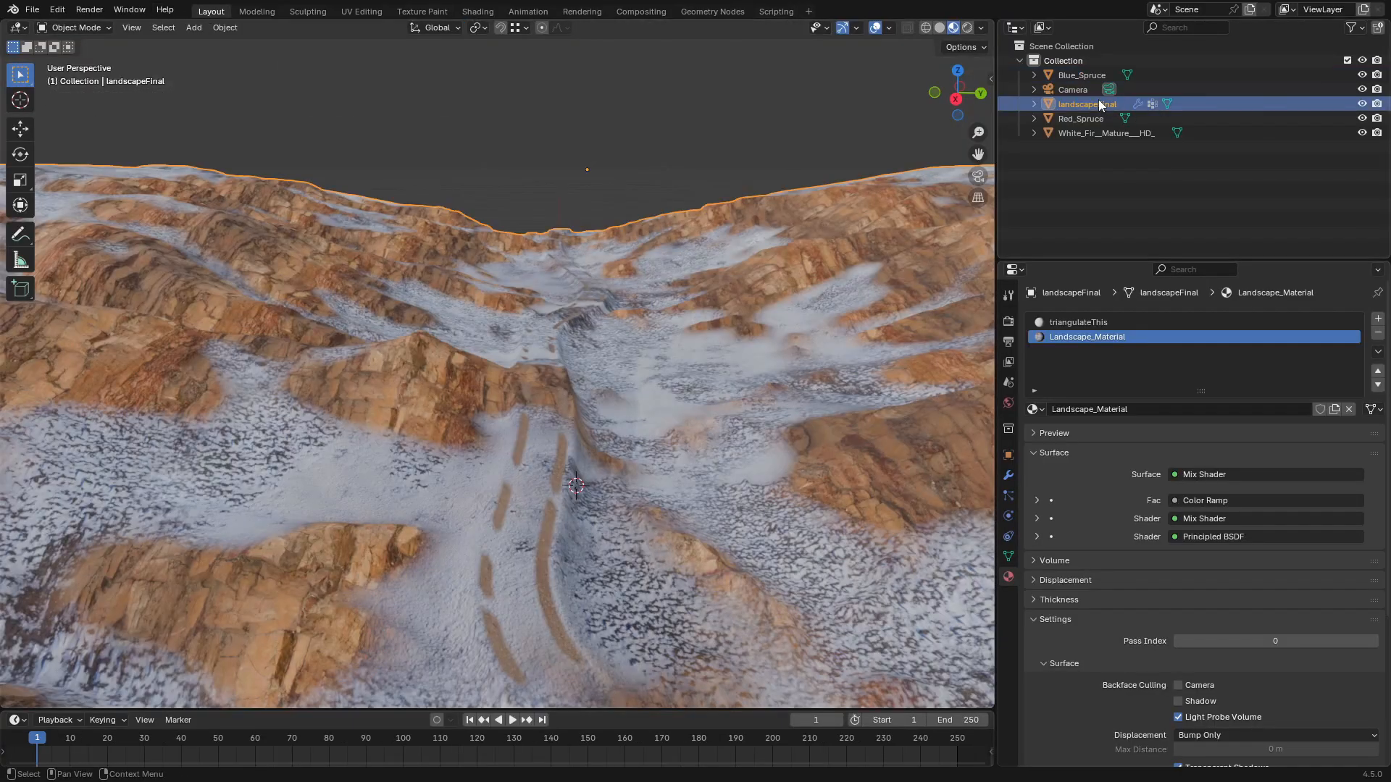
{"action": "scroll", "coordinate": [455, 468], "scroll_direction": "down", "scroll_amount": 10}
{"action": "middle_click_drag", "start_coordinate": [90, 275], "coordinate": [634, 378], "text": "shift"}
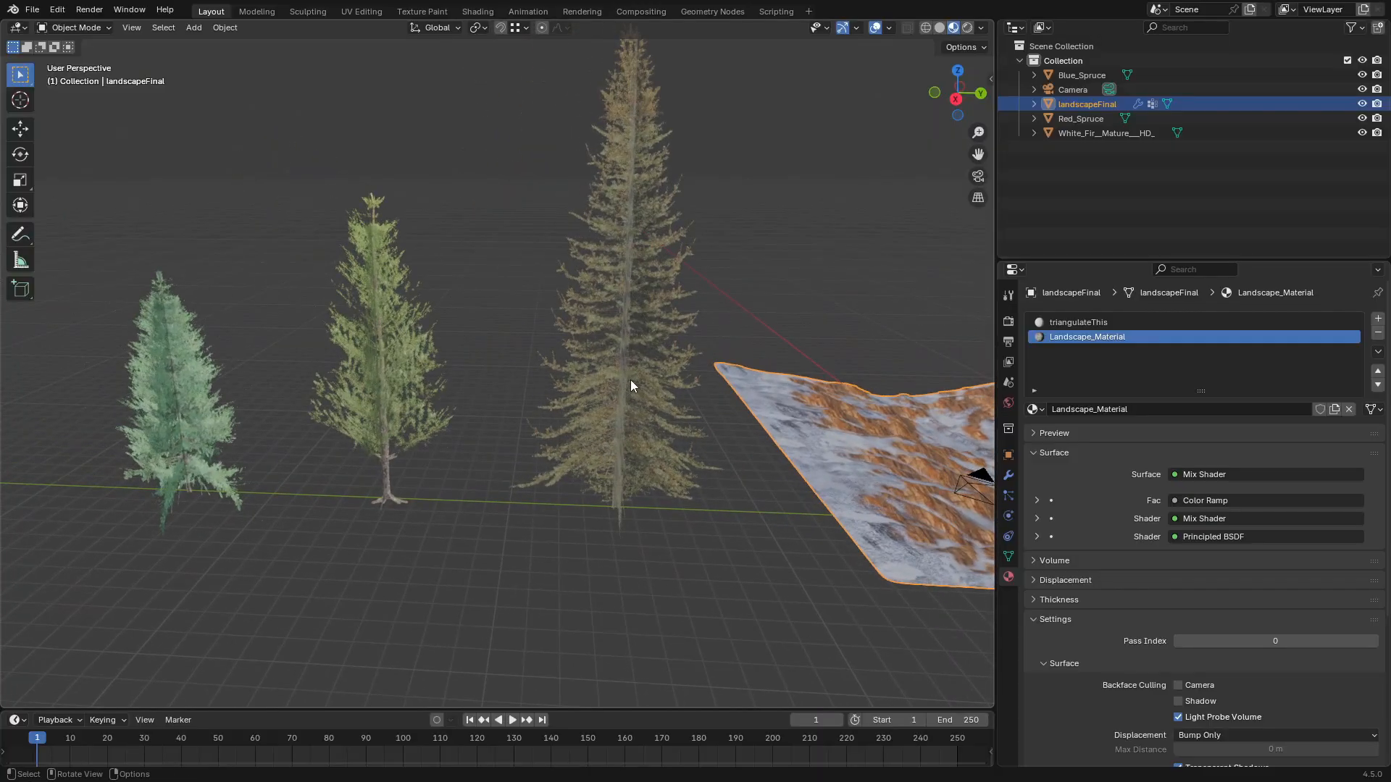
{"action": "left_click", "coordinate": [634, 378]}
{"action": "left_click", "coordinate": [410, 387], "text": "shift"}
{"action": "left_click", "coordinate": [185, 398], "text": "shift"}
{"action": "key", "text": "Tab"}
{"action": "middle_click_drag", "start_coordinate": [666, 440], "coordinate": [669, 400]}
{"action": "key", "text": "a"}
Try to scale the three tree meshes together about their shared pivot
{"action": "key", "text": "s"}
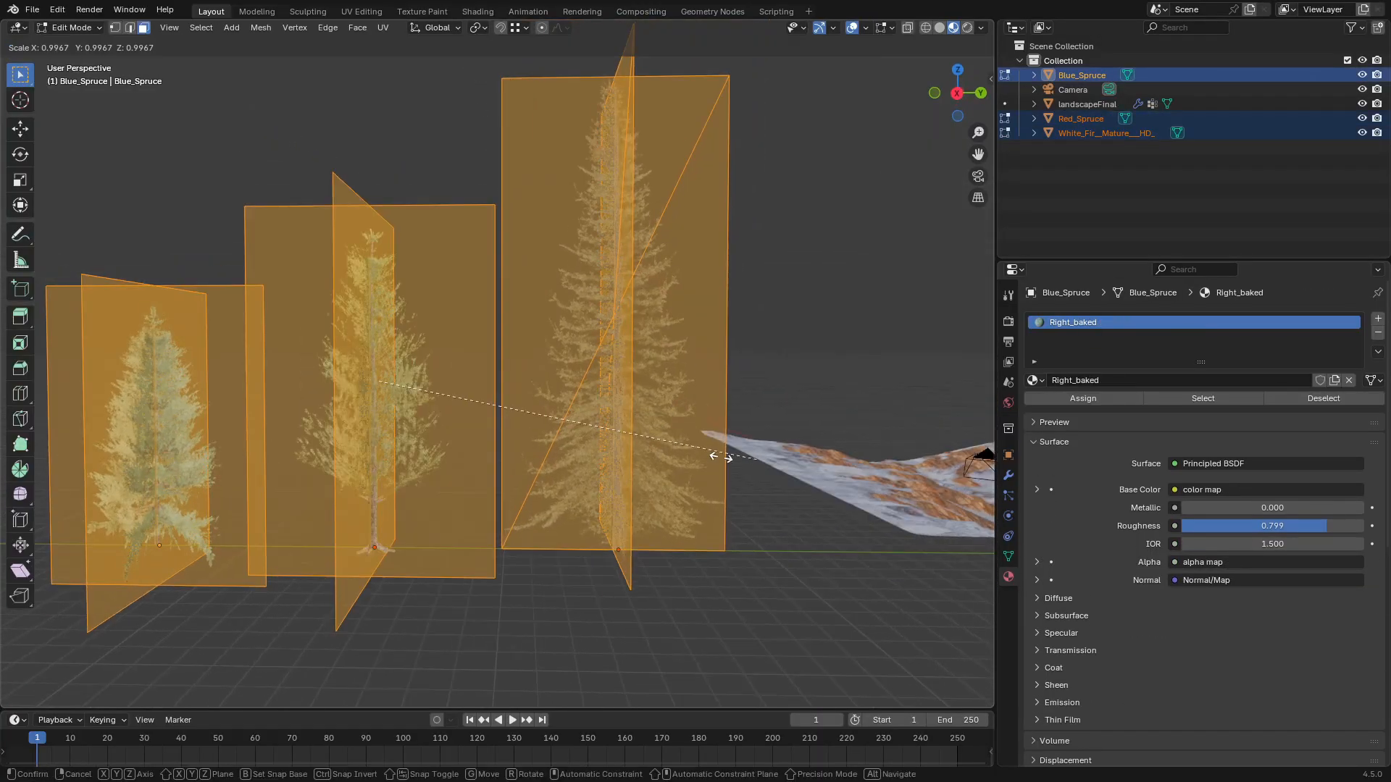
{"action": "left_click", "coordinate": [625, 427]}
{"action": "key", "text": "ctrl+z"}
Set the pivot point to Individual Origins and scale the three tree meshes to about 0.472
{"action": "left_click", "coordinate": [439, 28]}
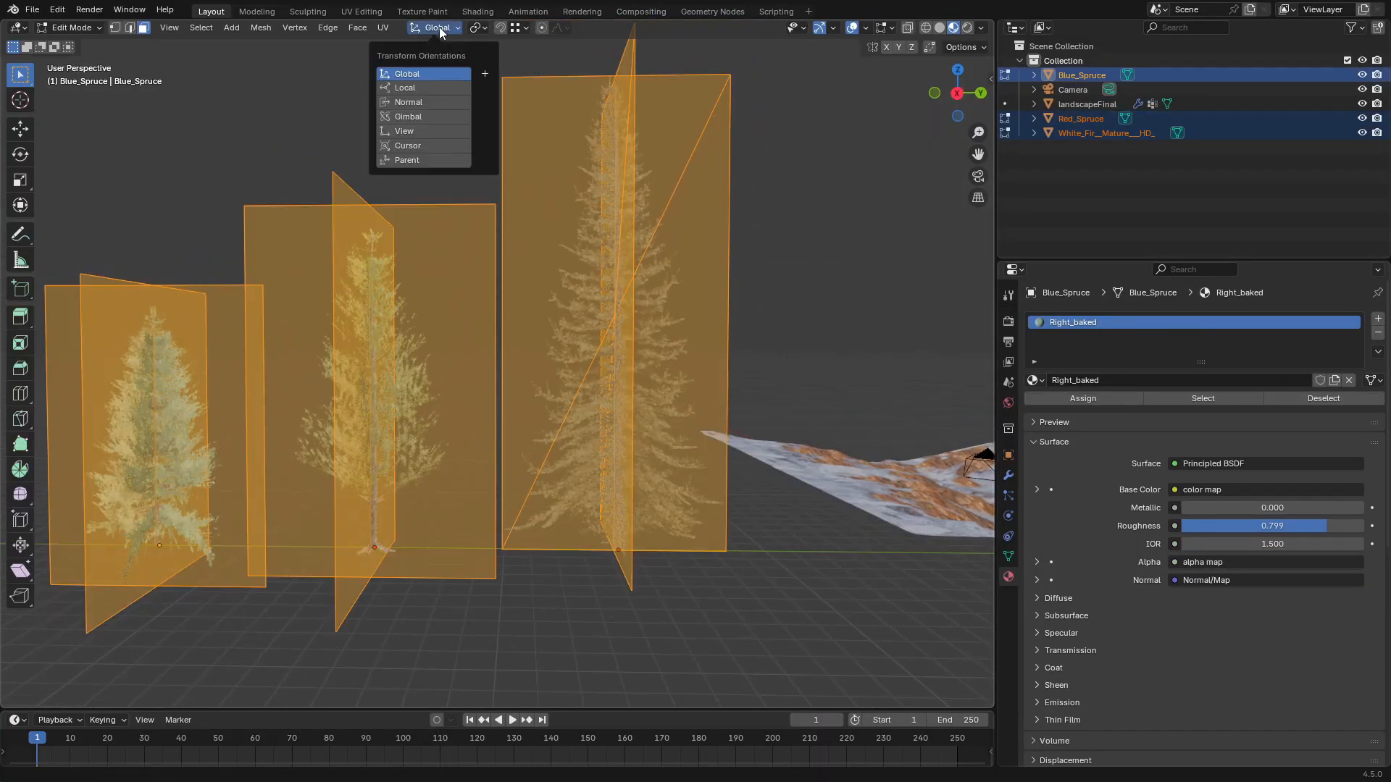
{"action": "left_click", "coordinate": [478, 28]}
{"action": "left_click", "coordinate": [515, 98]}
{"action": "key", "text": "s"}
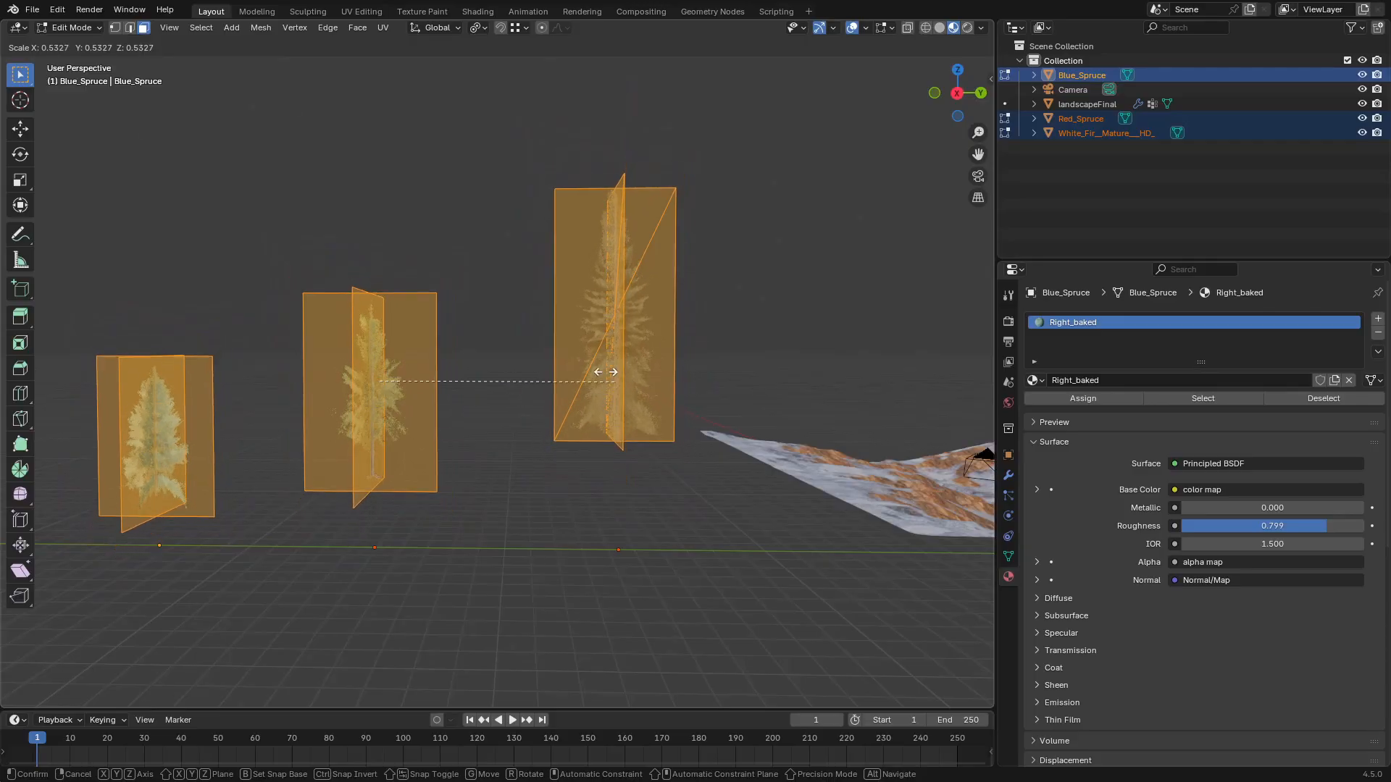
{"action": "left_click", "coordinate": [613, 359]}
In the right view, lower the tree meshes along Z until the Blue_Spruce base sits on the ground line
{"action": "key", "text": "KP_3"}
{"action": "key", "text": "g"}
{"action": "key", "text": "z"}
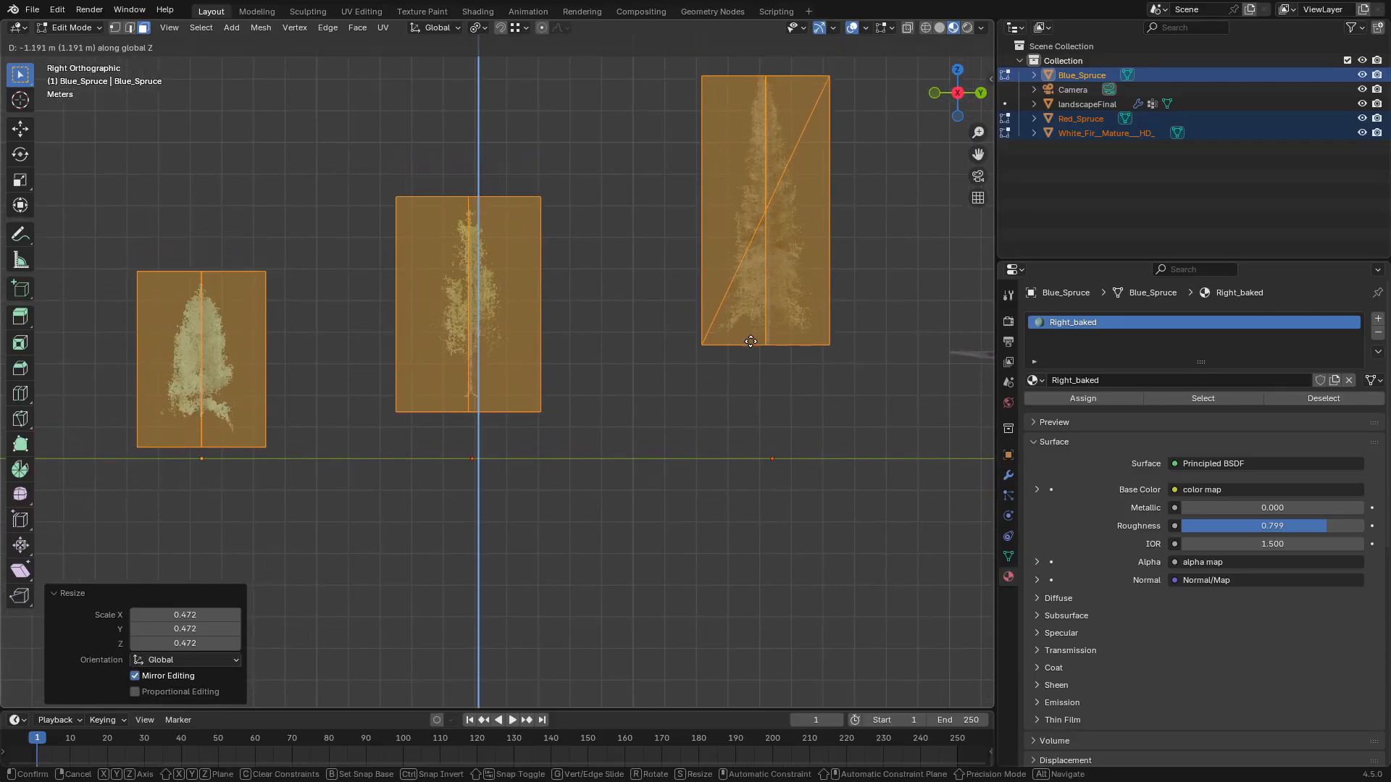
{"action": "left_click", "coordinate": [755, 379]}
Try to lower the Red_Spruce mesh along Z to the ground line after box-selecting it
{"action": "key", "text": "alt+a"}
{"action": "key", "text": "b"}
{"action": "left_click_drag", "start_coordinate": [371, 152], "coordinate": [569, 442]}
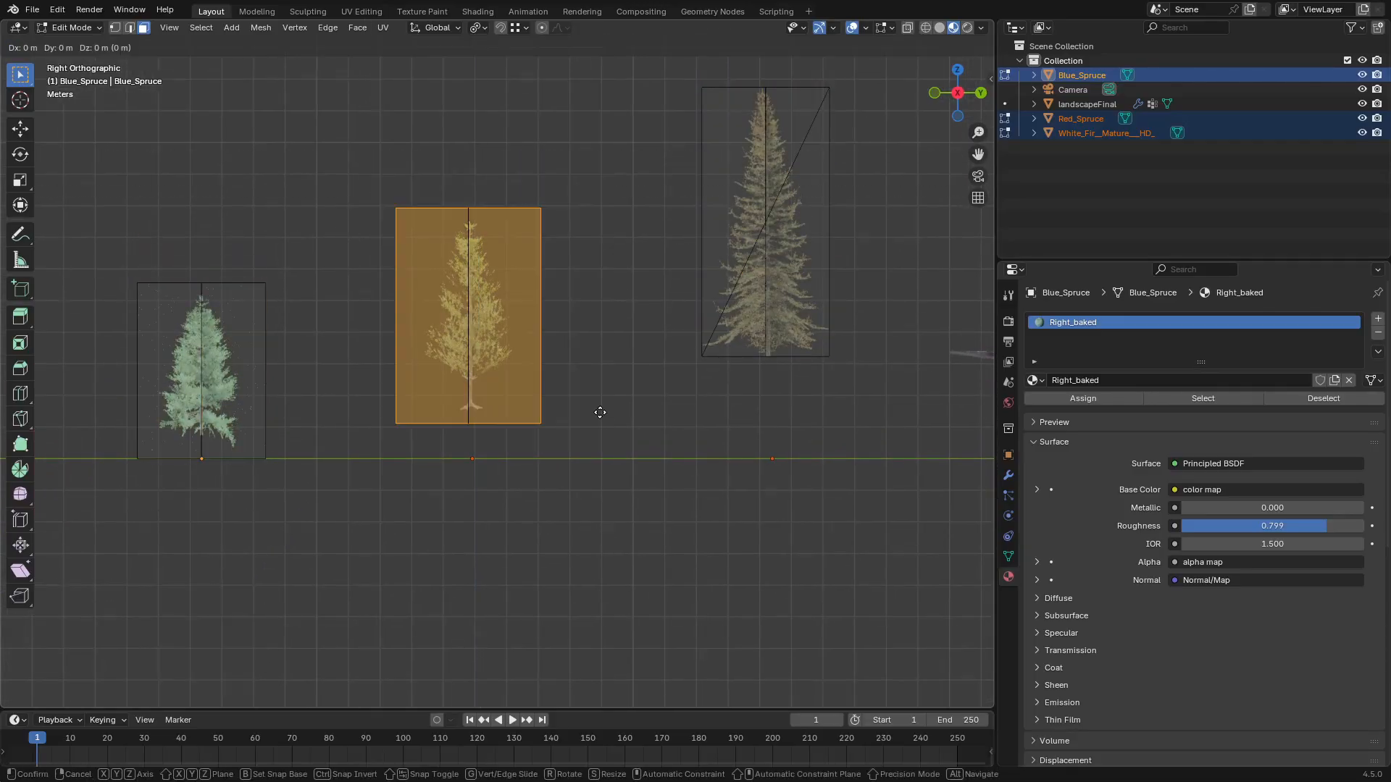
{"action": "key", "text": "g"}
{"action": "key", "text": "z"}
{"action": "left_click", "coordinate": [612, 463]}
{"action": "key", "text": "alt+a"}
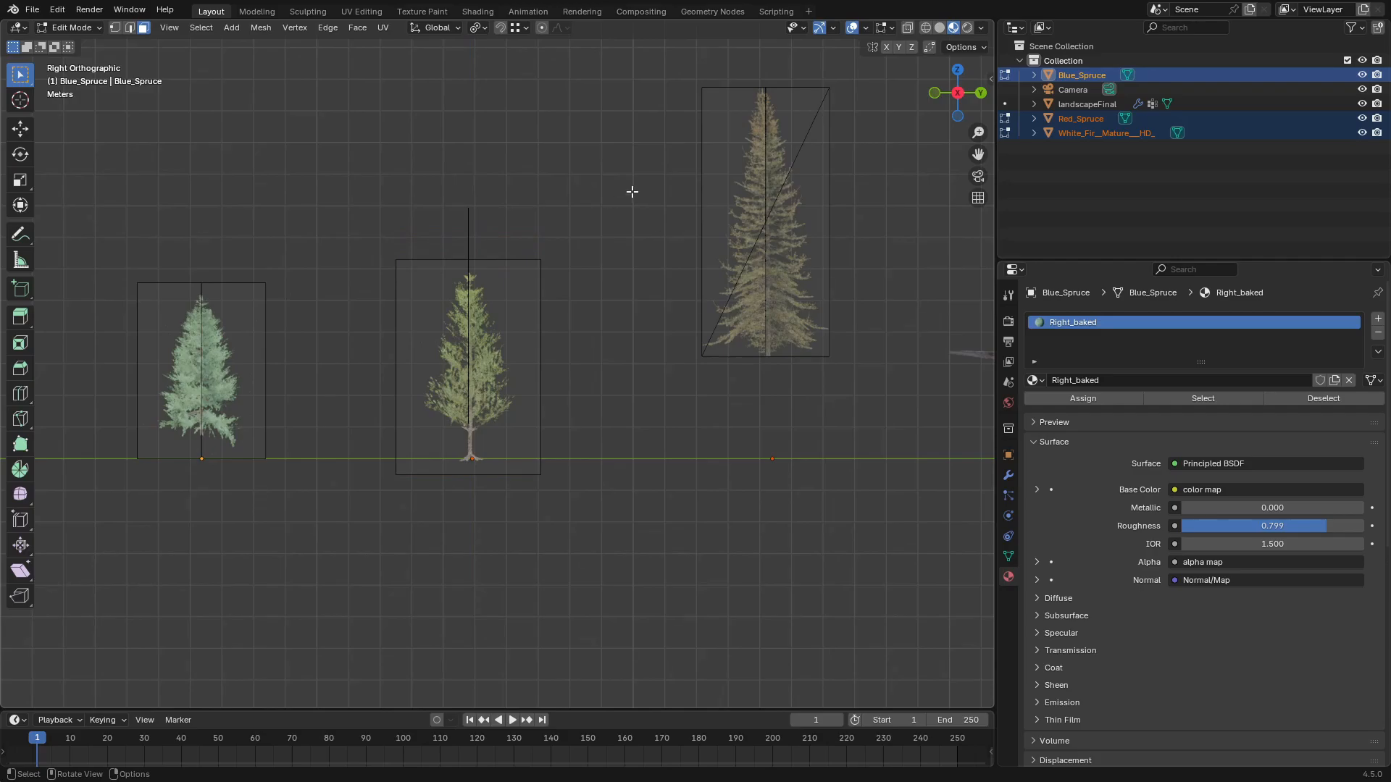
Select both crossed planes of the Red_Spruce mesh and lower them along Z until the trunk base sits on the ground line
{"action": "middle_click_drag", "start_coordinate": [632, 192], "coordinate": [574, 367]}
{"action": "left_click", "coordinate": [574, 366]}
{"action": "left_click", "coordinate": [511, 384], "text": "shift"}
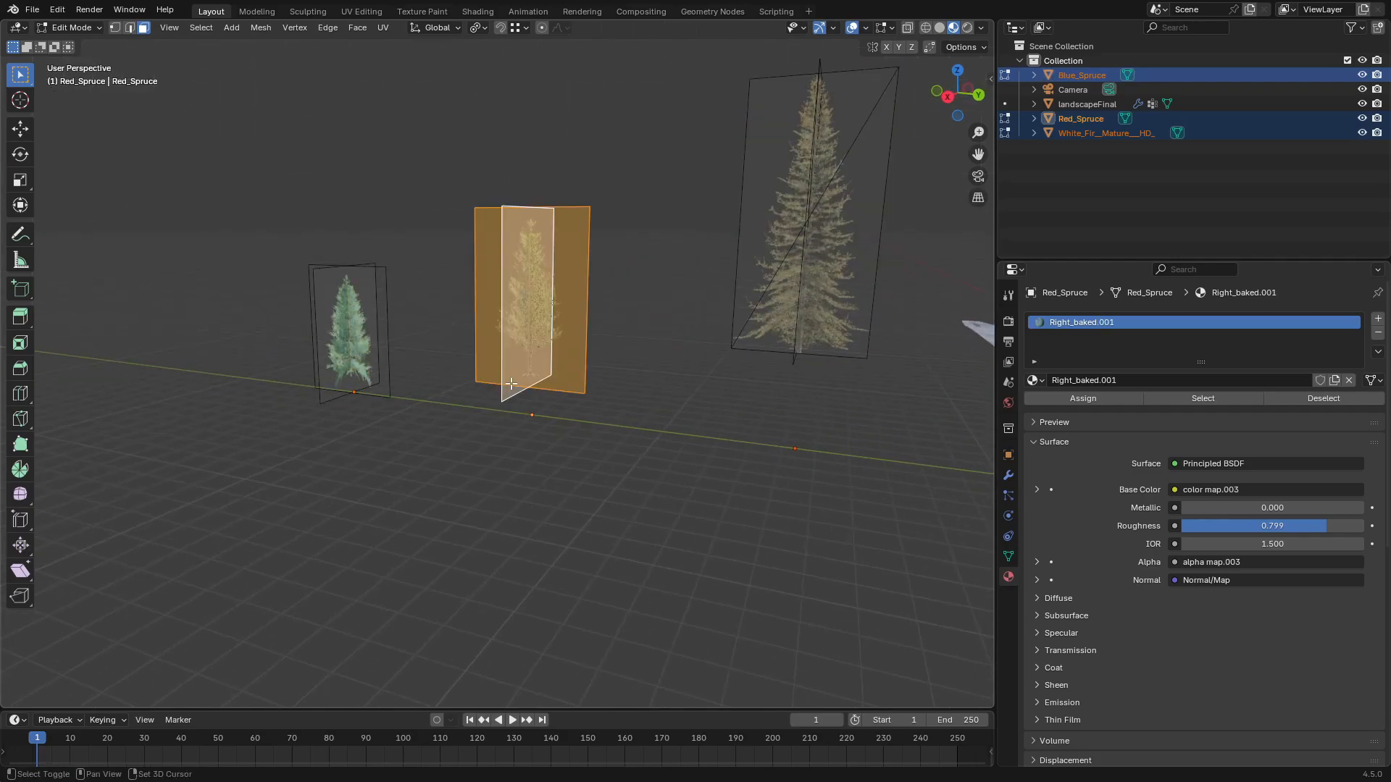
{"action": "key", "text": "KP_3"}
{"action": "key", "text": "g"}
{"action": "key", "text": "z"}
{"action": "left_click", "coordinate": [546, 428]}
Select both crossed planes of the White Fir, lower them about 3.25 m along Z to the ground line, and leave Edit Mode
{"action": "key", "text": "a"}
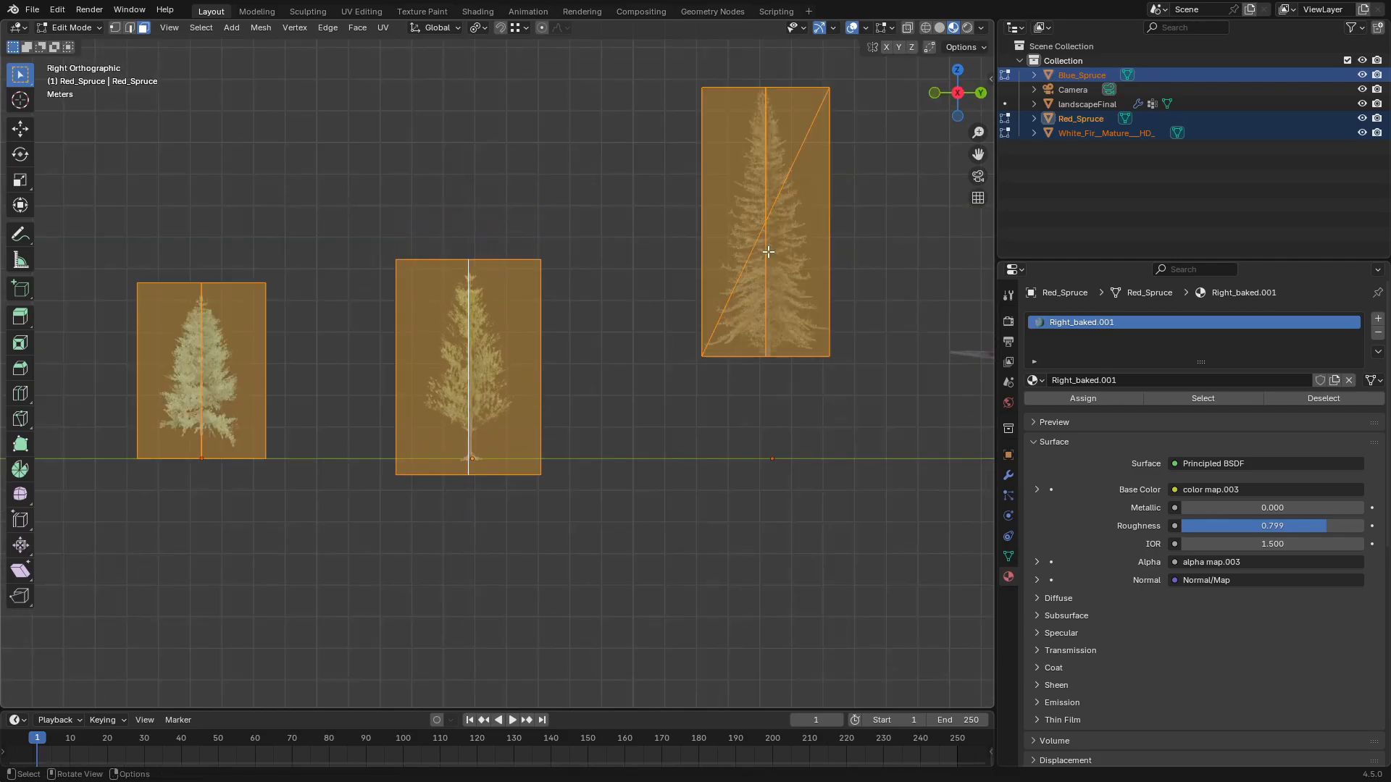
{"action": "key", "text": "alt+a"}
{"action": "key", "text": "b"}
{"action": "left_click_drag", "start_coordinate": [674, 64], "coordinate": [857, 368]}
{"action": "key", "text": "g"}
{"action": "left_click", "coordinate": [866, 377]}
{"action": "middle_click_drag", "start_coordinate": [866, 377], "coordinate": [842, 374]}
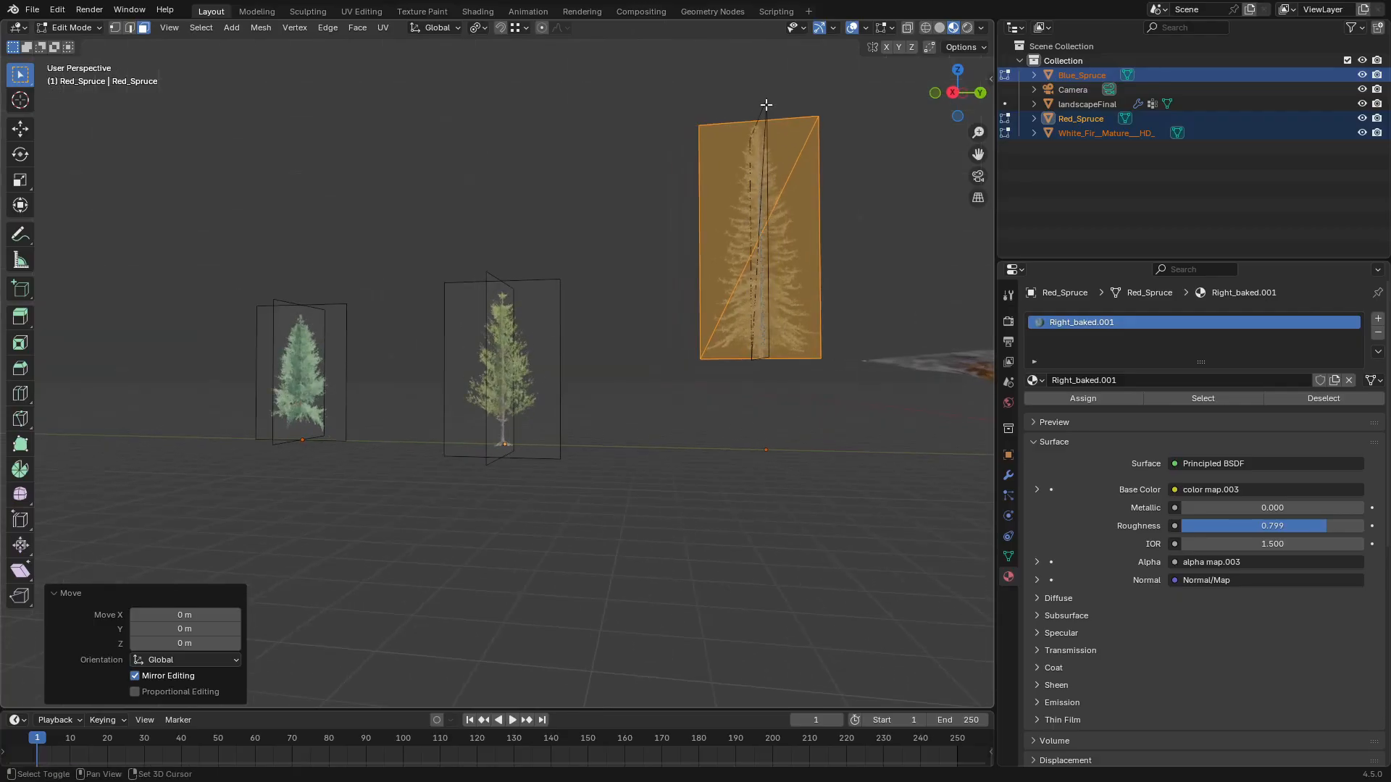
{"action": "left_click", "coordinate": [765, 104], "text": "shift"}
{"action": "key", "text": "KP_3"}
{"action": "key", "text": "g"}
{"action": "key", "text": "z"}
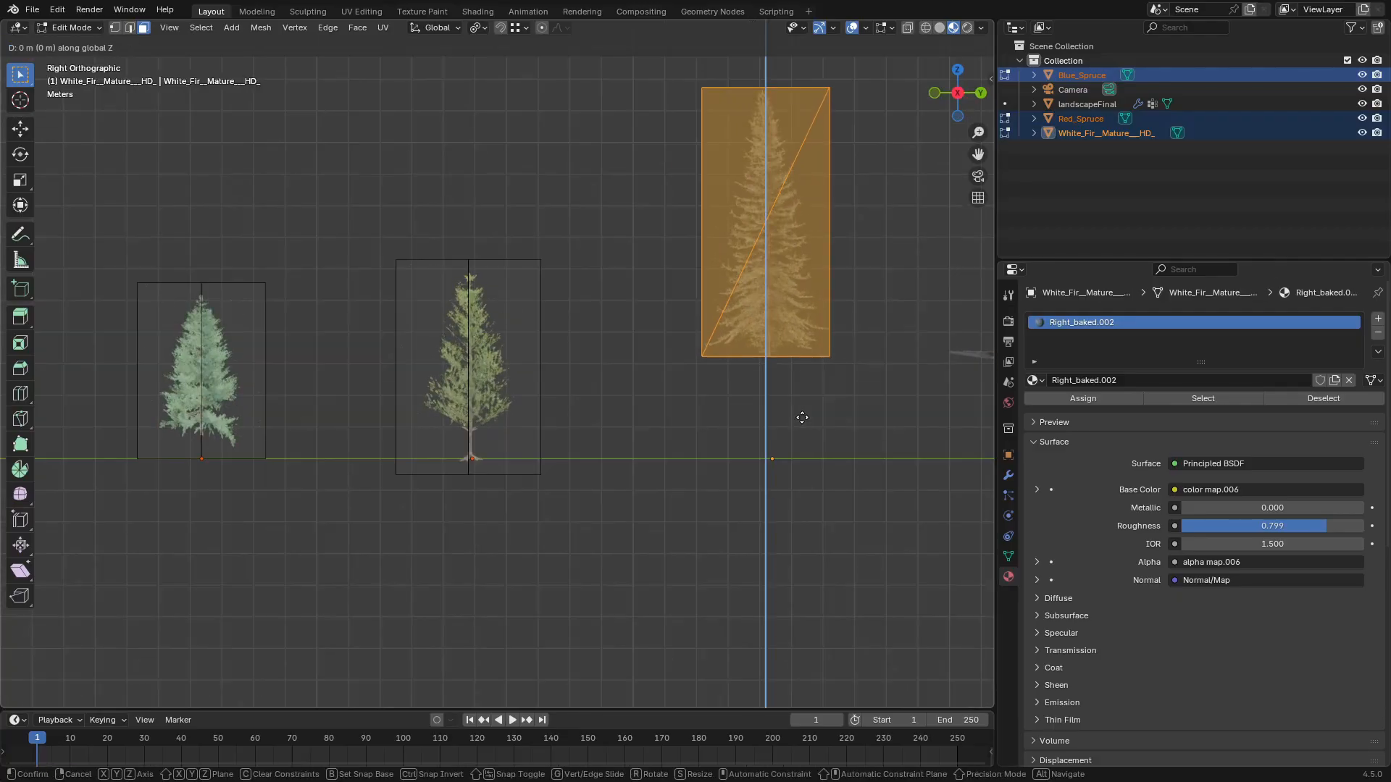
{"action": "left_click", "coordinate": [780, 493]}
{"action": "scroll", "coordinate": [682, 276], "scroll_direction": "up", "scroll_amount": 10}
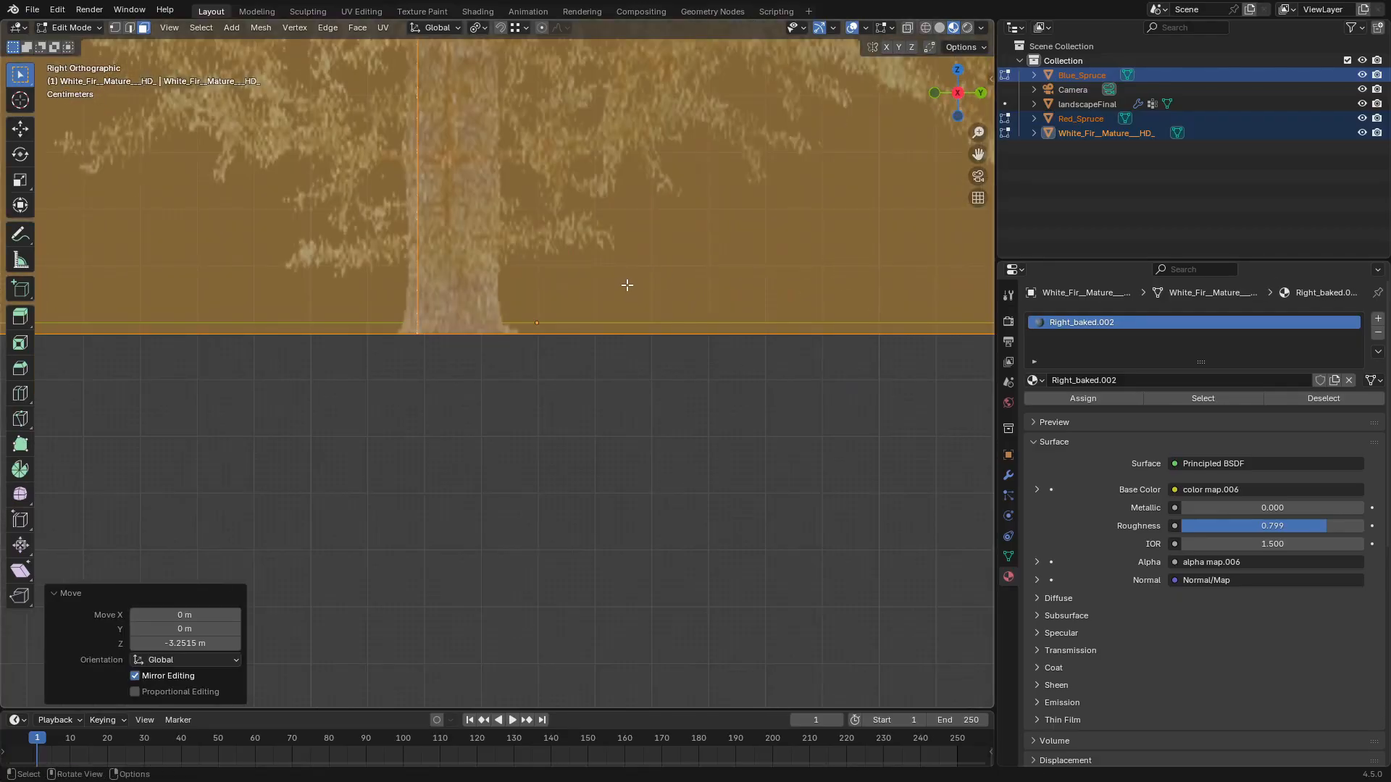
{"action": "key", "text": "Tab"}
{"action": "scroll", "coordinate": [626, 285], "scroll_direction": "down", "scroll_amount": 8}
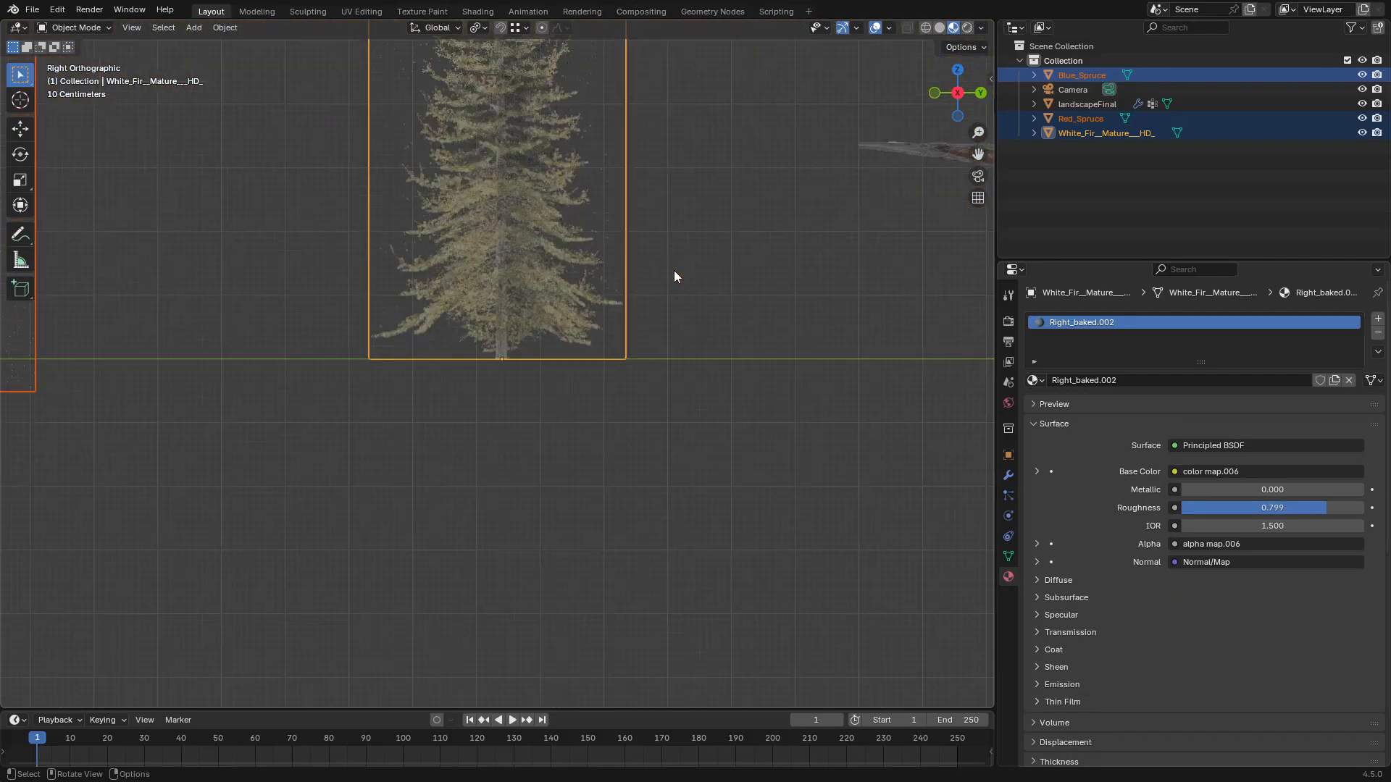
In Edit Mode on landscapeFinal, circle-select scattered patches of faces along both sides of the path
{"action": "middle_click_drag", "start_coordinate": [674, 276], "coordinate": [697, 344]}
{"action": "scroll", "coordinate": [652, 348], "scroll_direction": "up", "scroll_amount": 8}
{"action": "key", "text": "Tab"}
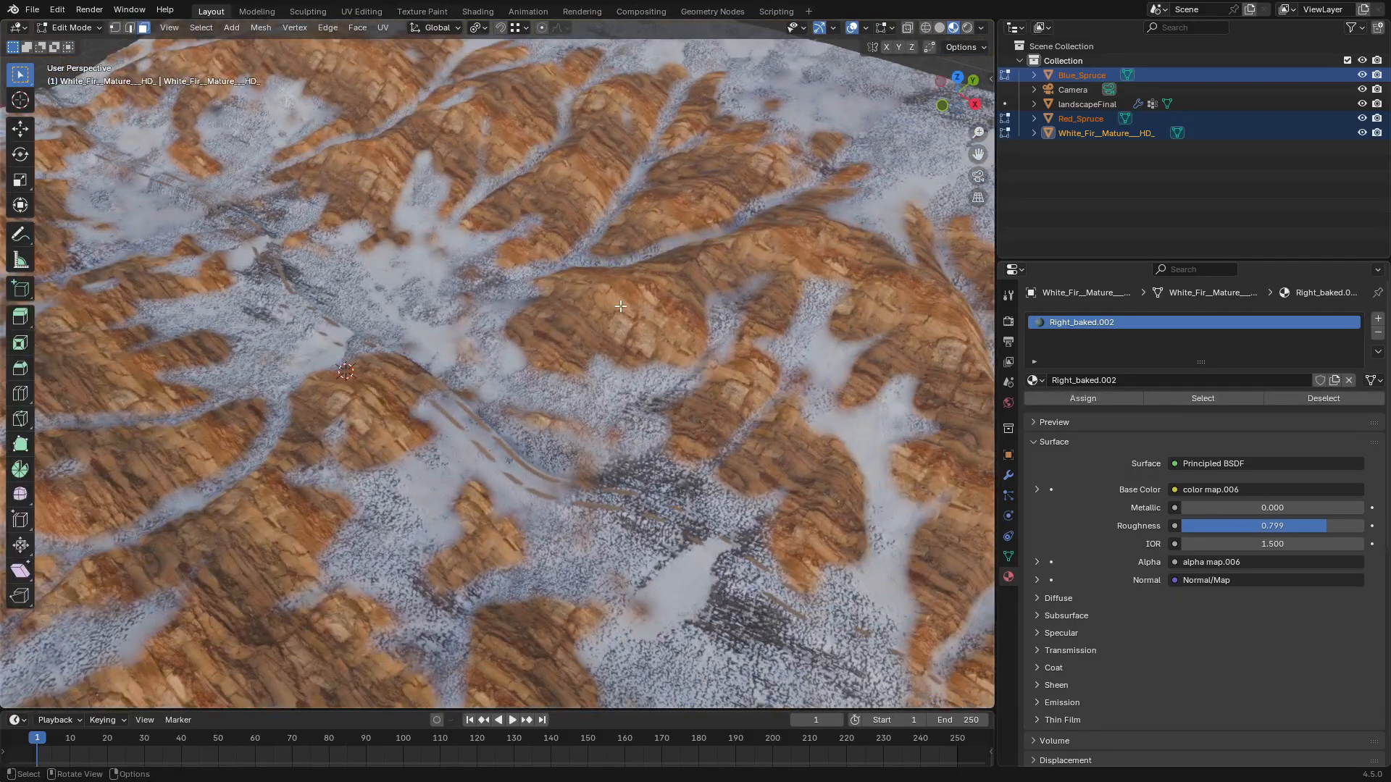
{"action": "key", "text": "Tab"}
{"action": "left_click", "coordinate": [620, 306]}
{"action": "key", "text": "Tab"}
{"action": "scroll", "coordinate": [337, 296], "scroll_direction": "down", "scroll_amount": 3}
{"action": "key", "text": "c"}
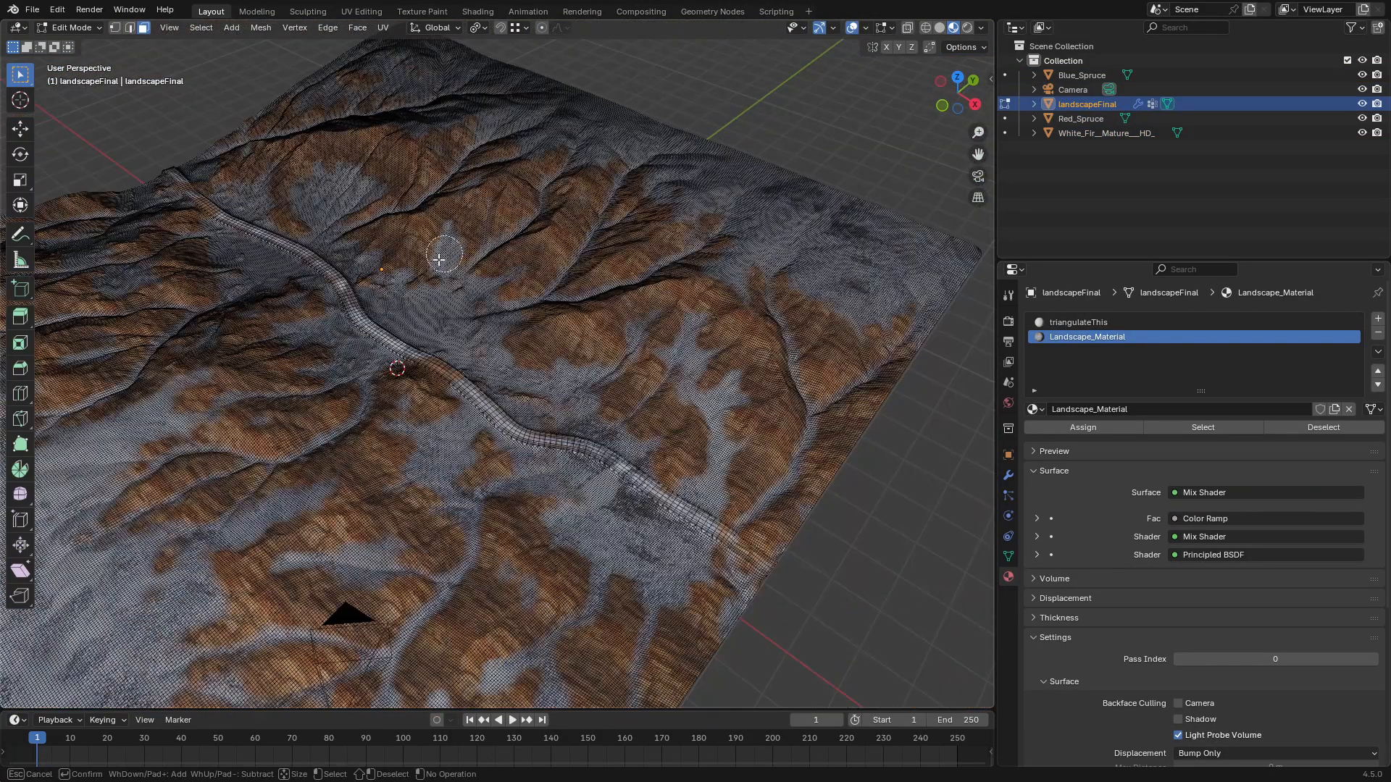
{"action": "left_click_drag", "start_coordinate": [621, 379], "coordinate": [635, 349]}
{"action": "left_click_drag", "start_coordinate": [697, 373], "coordinate": [711, 450]}
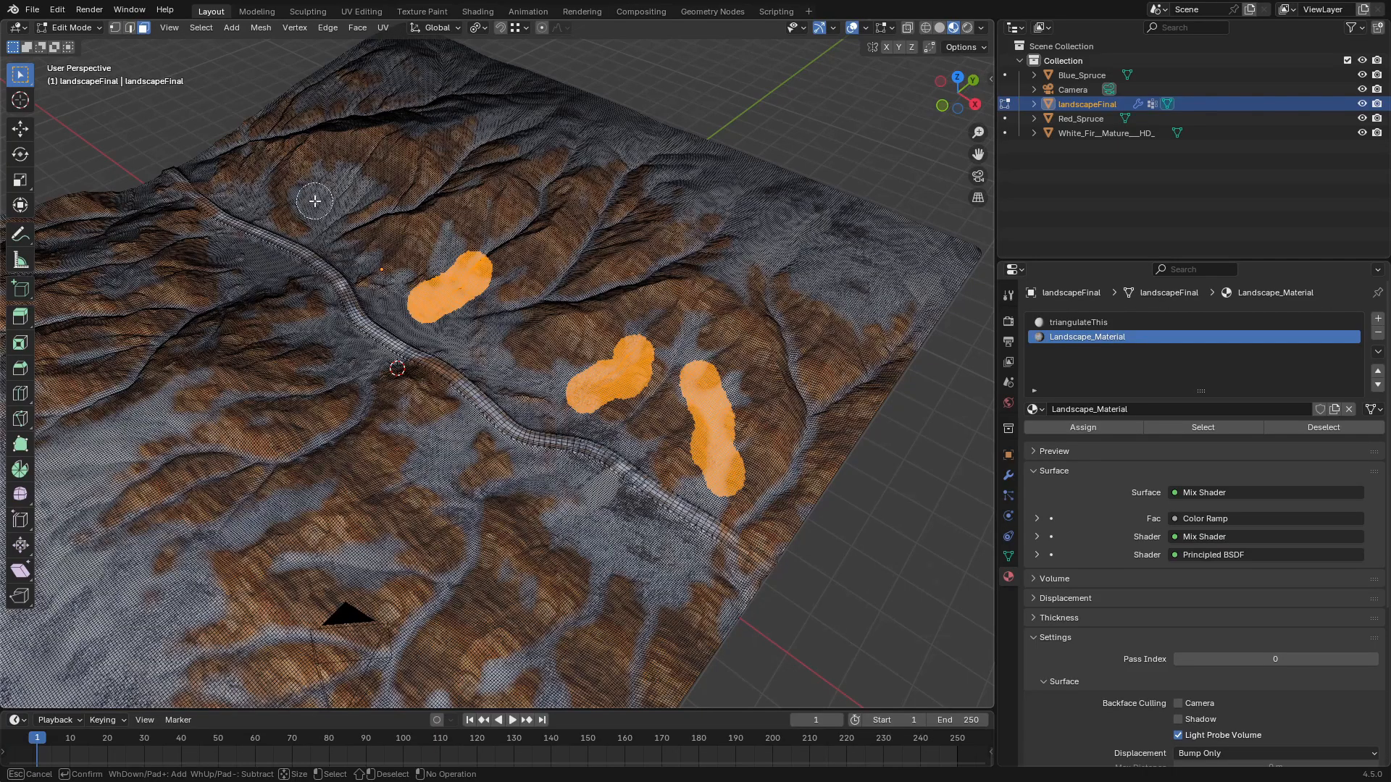
{"action": "left_click_drag", "start_coordinate": [417, 426], "coordinate": [448, 560]}
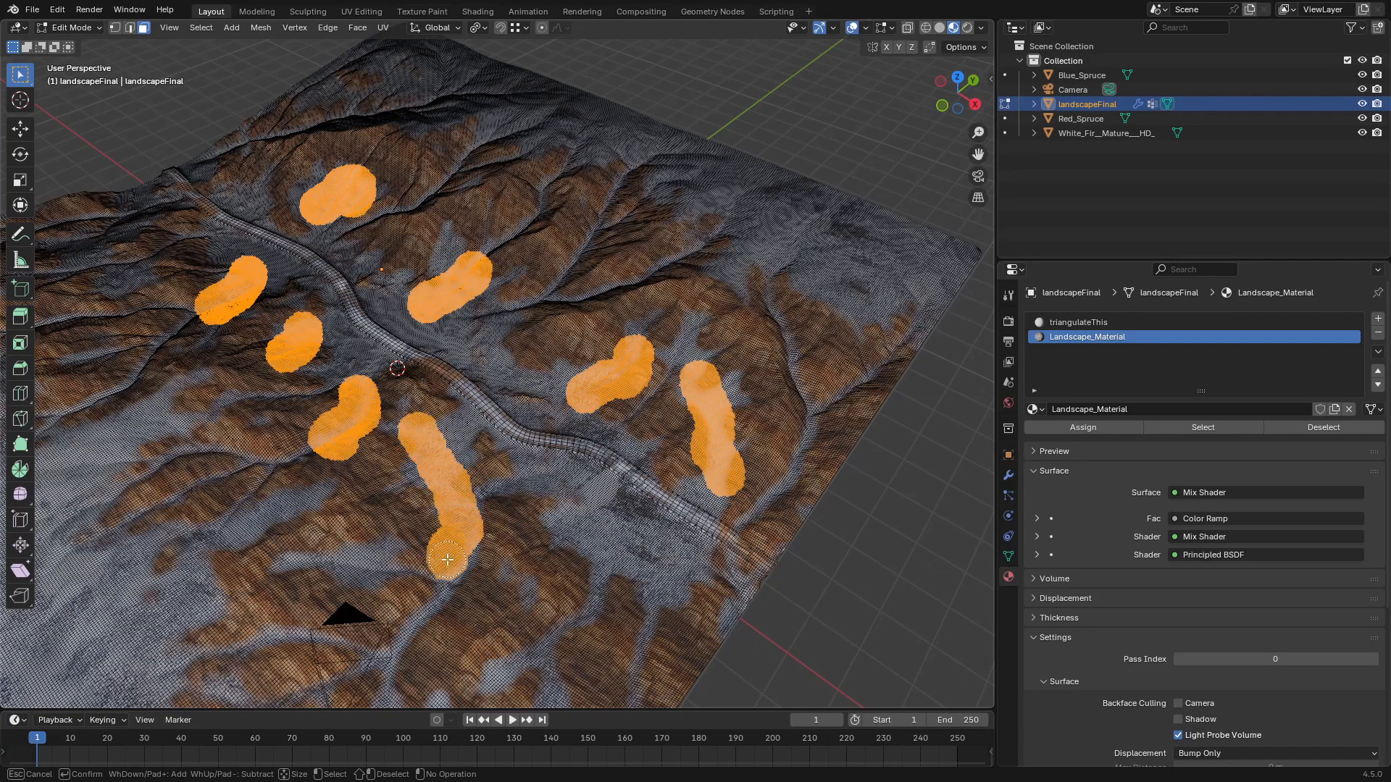
{"action": "left_click_drag", "start_coordinate": [612, 562], "coordinate": [621, 577]}
{"action": "left_click_drag", "start_coordinate": [665, 565], "coordinate": [649, 651]}
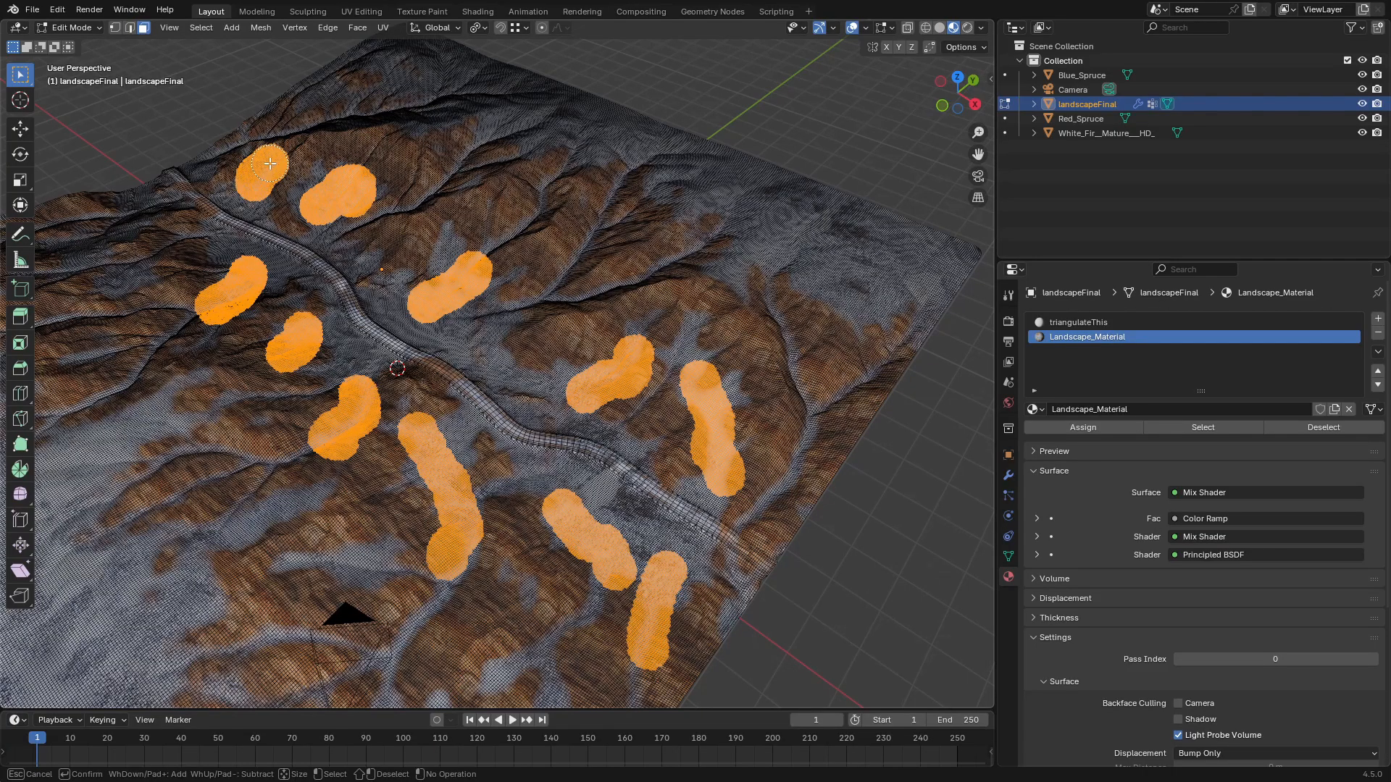
{"action": "key", "text": "Escape"}
Create a vertex group named blueSpruce from the selected landscape faces
{"action": "middle_click_drag", "start_coordinate": [602, 414], "coordinate": [500, 412]}
{"action": "scroll", "coordinate": [510, 391], "scroll_direction": "up", "scroll_amount": 3}
{"action": "left_click", "coordinate": [1006, 557]}
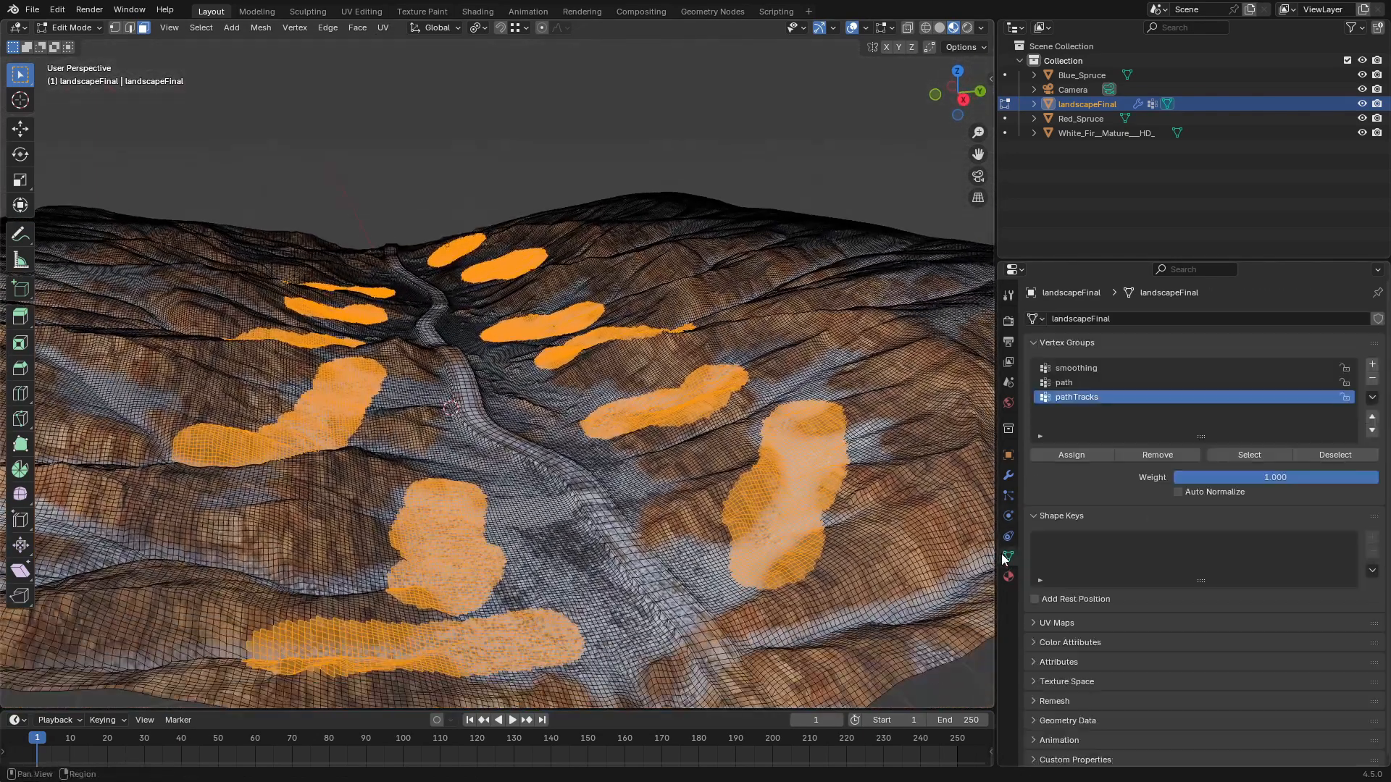
{"action": "left_click", "coordinate": [1373, 365]}
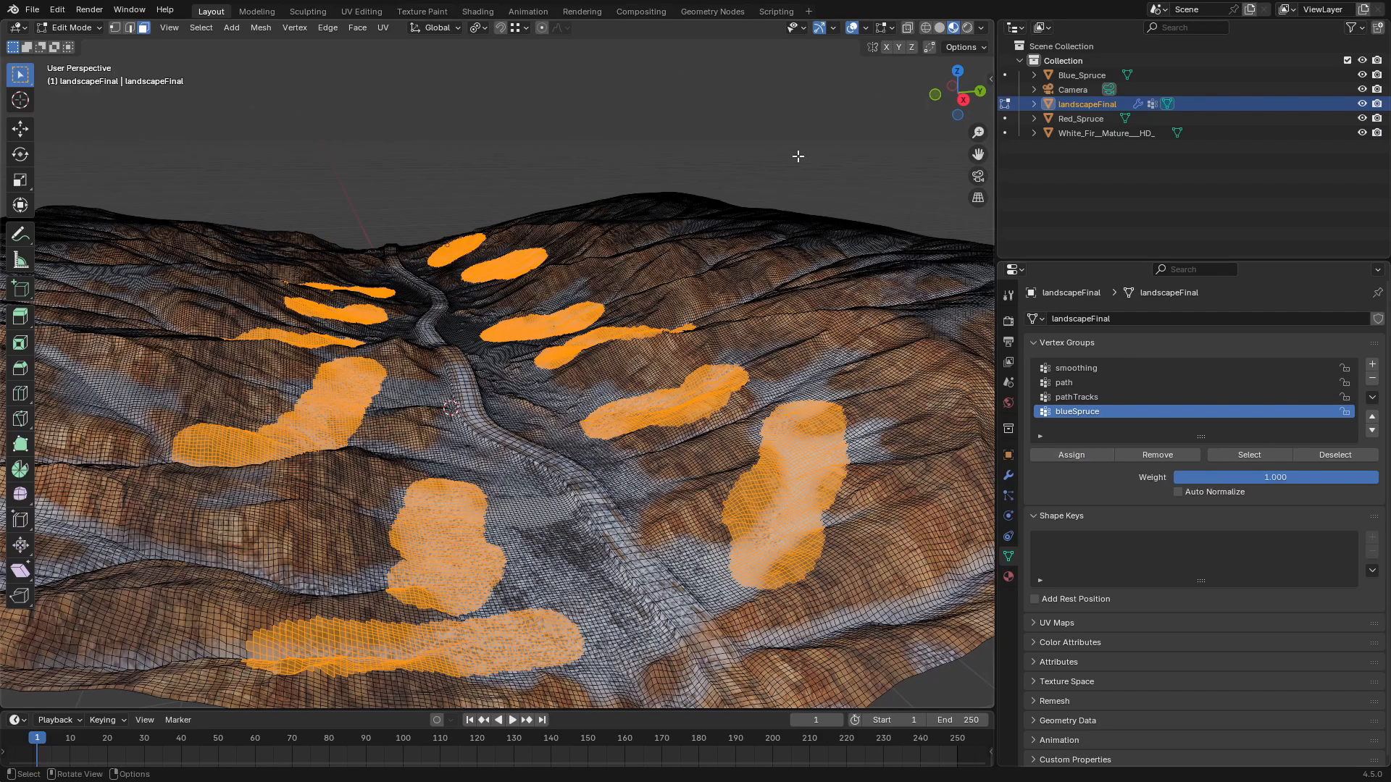
Switch to the Geometry Nodes workspace, enlarge the 3D viewport, and show the landscape in Material Preview shading in Object Mode
{"action": "left_click", "coordinate": [697, 13]}
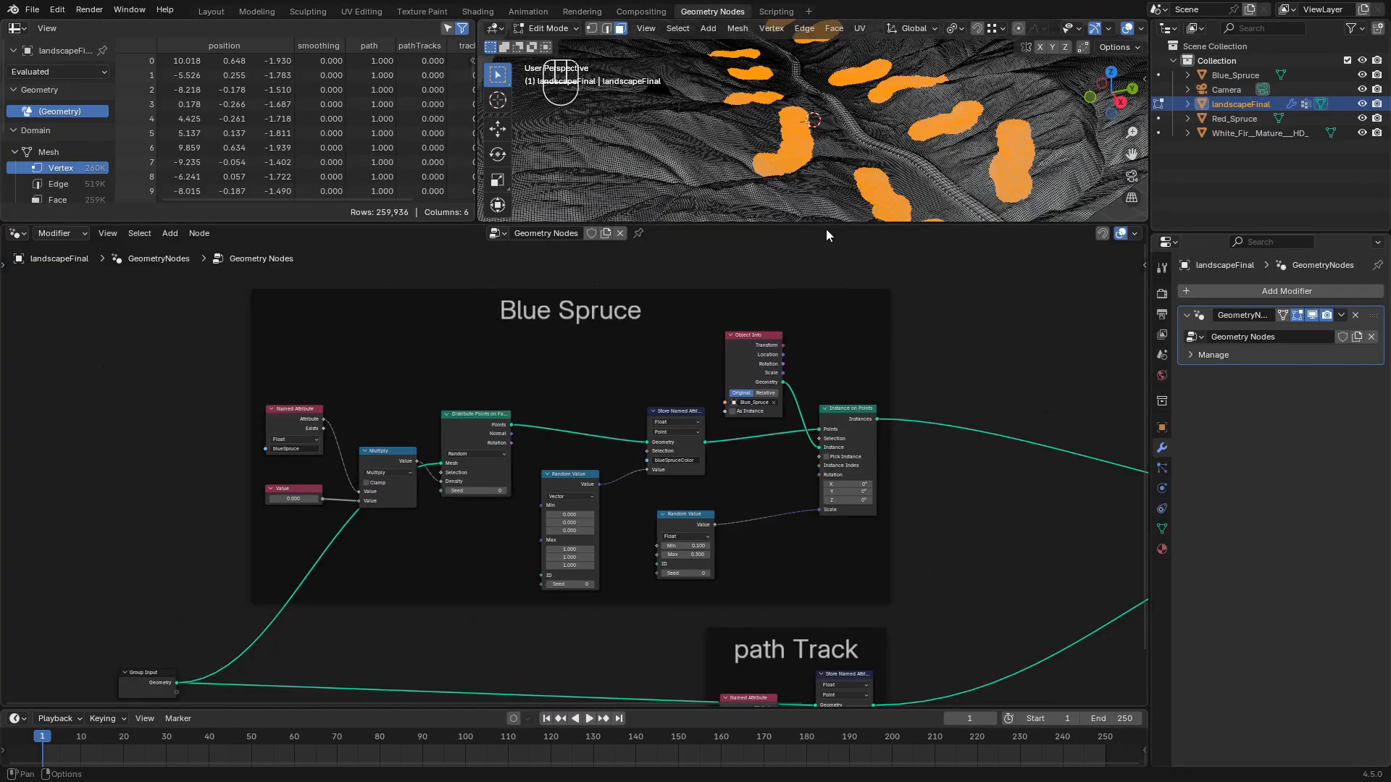
{"action": "left_click_drag", "start_coordinate": [825, 223], "coordinate": [822, 389]}
{"action": "middle_click_drag", "start_coordinate": [840, 326], "coordinate": [844, 254], "text": "shift"}
{"action": "key", "text": "shift+b"}
{"action": "left_click_drag", "start_coordinate": [811, 203], "coordinate": [872, 288]}
{"action": "scroll", "coordinate": [838, 250], "scroll_direction": "down", "scroll_amount": 4}
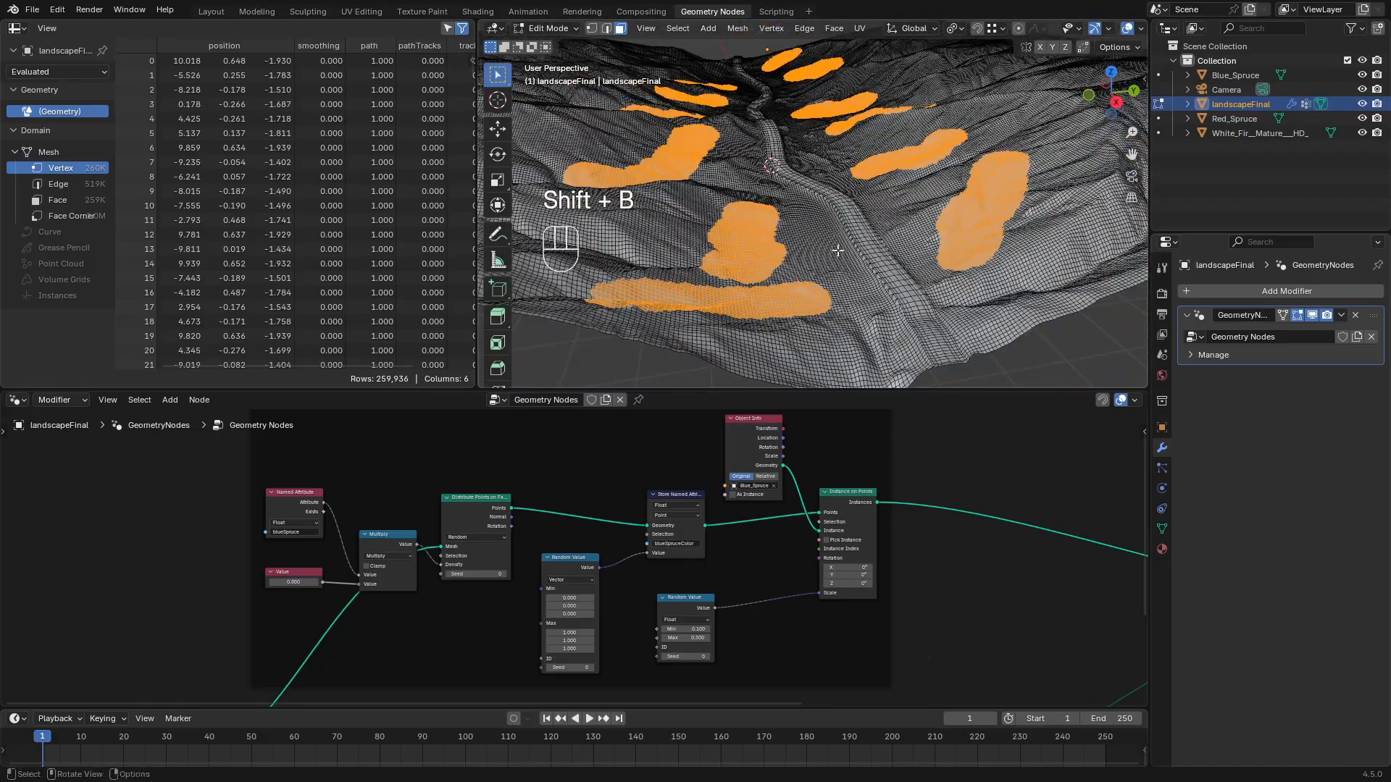
{"action": "middle_click_drag", "start_coordinate": [941, 29], "coordinate": [811, 29]}
{"action": "left_click", "coordinate": [1106, 29]}
{"action": "middle_click_drag", "start_coordinate": [856, 223], "coordinate": [833, 208]}
{"action": "middle_click_drag", "start_coordinate": [834, 208], "coordinate": [788, 220], "text": "shift"}
{"action": "key", "text": "Tab"}
In the Blue Spruce frame, set the density Value to 0.24 and the random scale to Min 0.05 and Max 0.1
{"action": "middle_click_drag", "start_coordinate": [290, 582], "coordinate": [430, 564]}
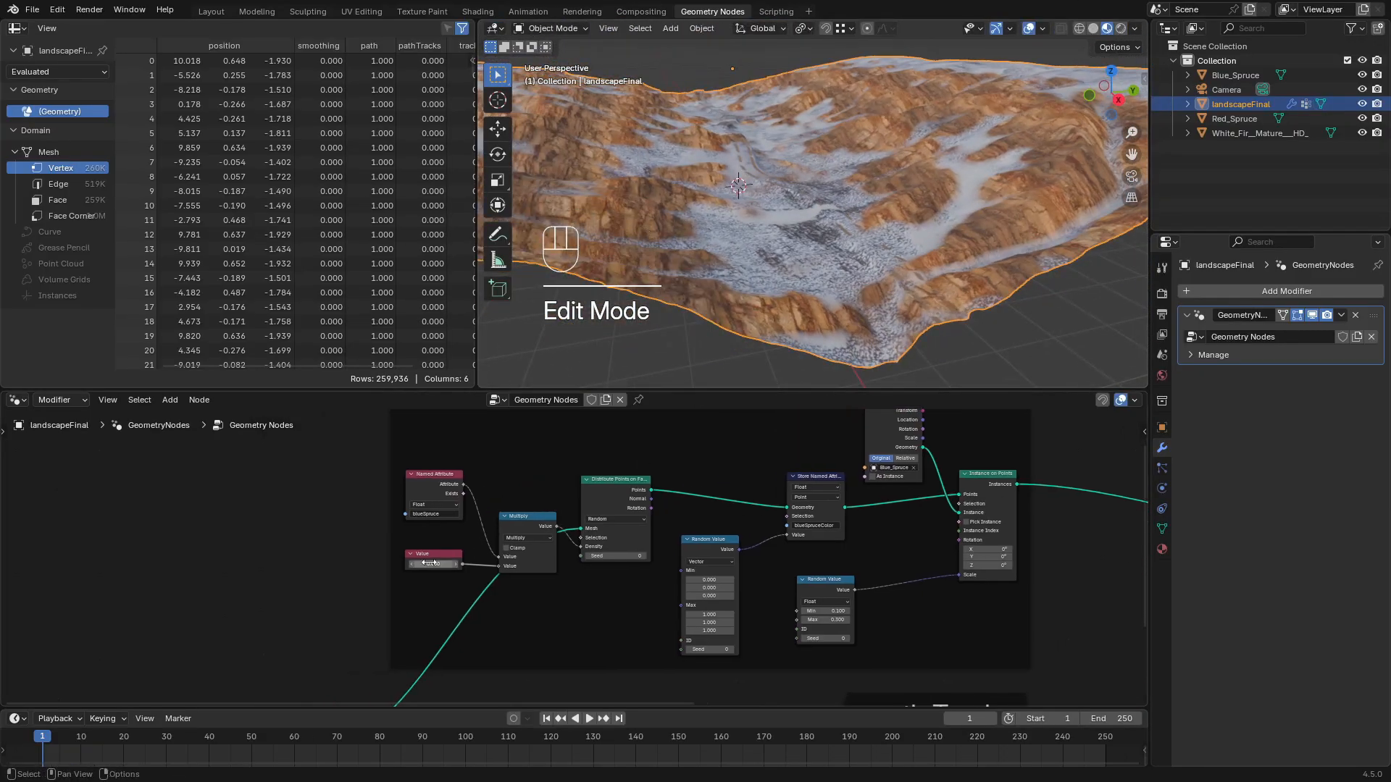
{"action": "scroll", "coordinate": [429, 564], "scroll_direction": "up", "scroll_amount": 4}
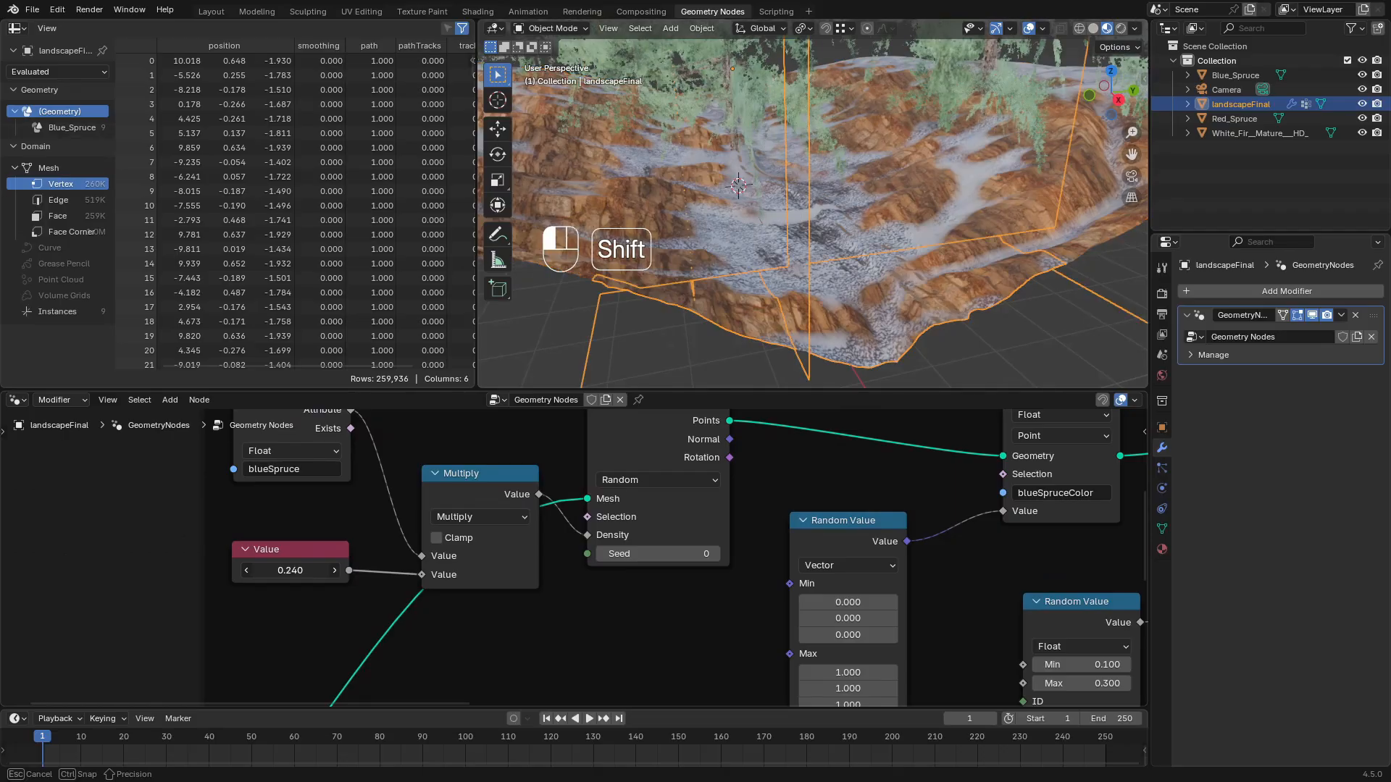
{"action": "middle_click_drag", "start_coordinate": [1088, 683], "coordinate": [722, 584]}
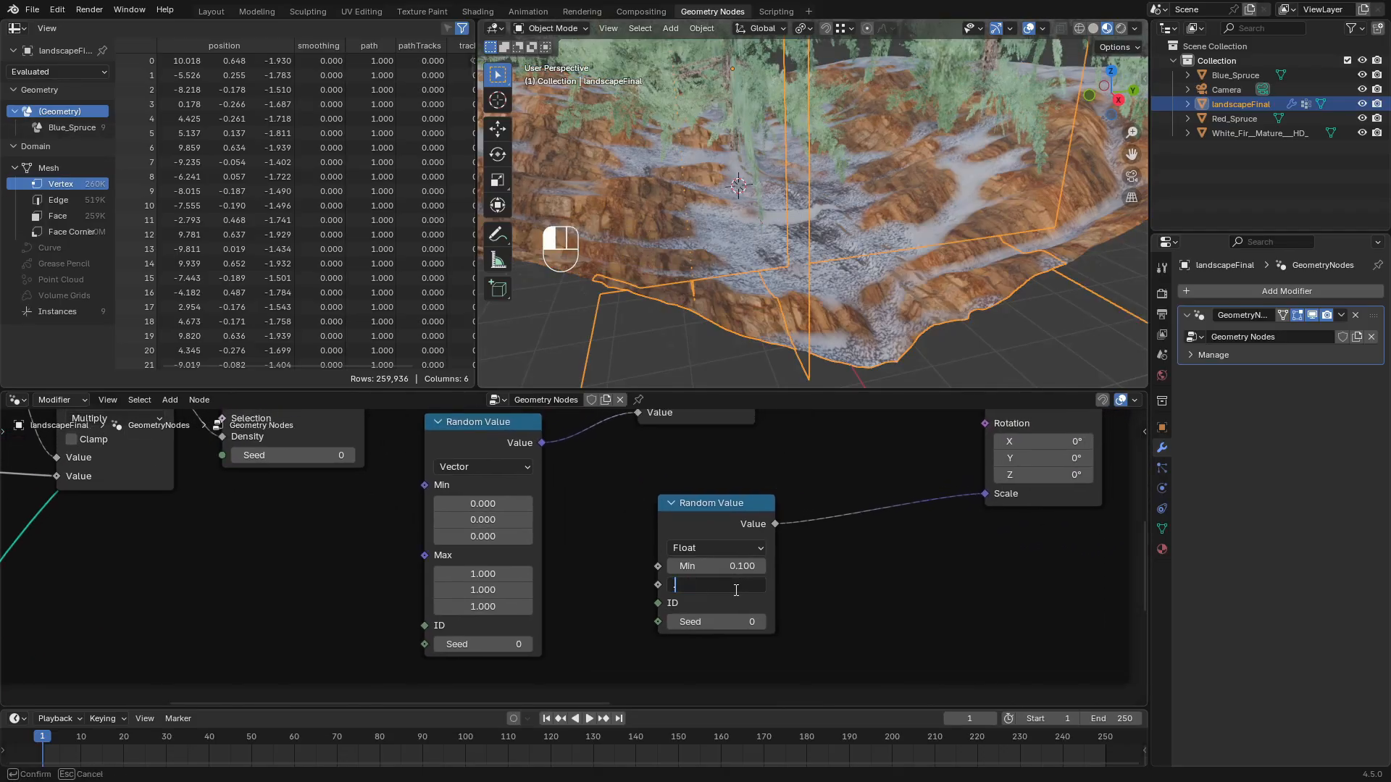
{"action": "key", "text": "Return"}
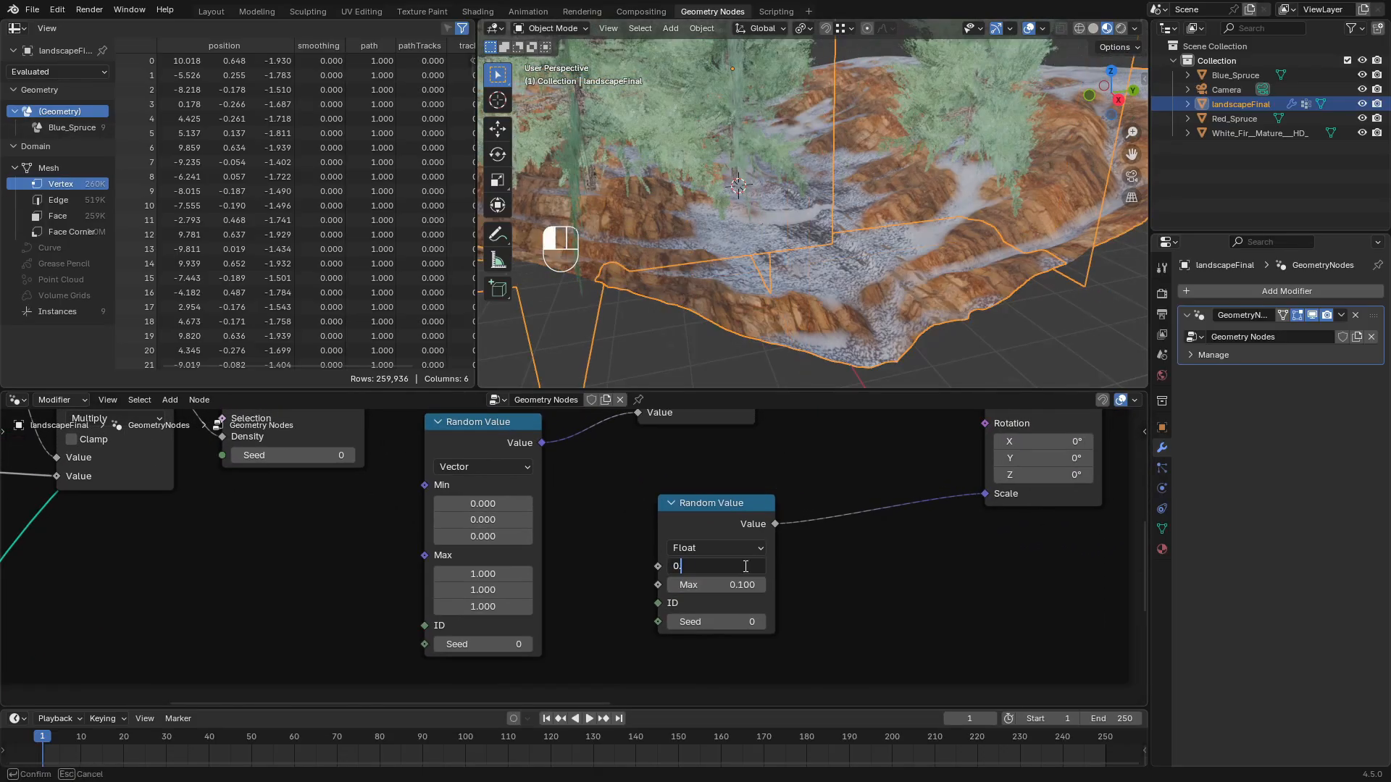
{"action": "type", "text": "5"}
{"action": "key", "text": "Return"}
Select the White Fir, Red_Spruce and Blue_Spruce objects and apply their scale
{"action": "scroll", "coordinate": [782, 217], "scroll_direction": "down", "scroll_amount": 5}
{"action": "mouse_move", "coordinate": [783, 217]}
{"action": "middle_mouse_down", "text": "shift"}
{"action": "mouse_move", "coordinate": [829, 228]}
{"action": "mouse_move", "coordinate": [854, 204]}
{"action": "mouse_move", "coordinate": [798, 235]}
{"action": "middle_mouse_up", "text": "shift"}
{"action": "left_click", "coordinate": [799, 235]}
{"action": "left_click", "coordinate": [671, 219], "text": "shift"}
{"action": "left_click", "coordinate": [532, 212], "text": "shift"}
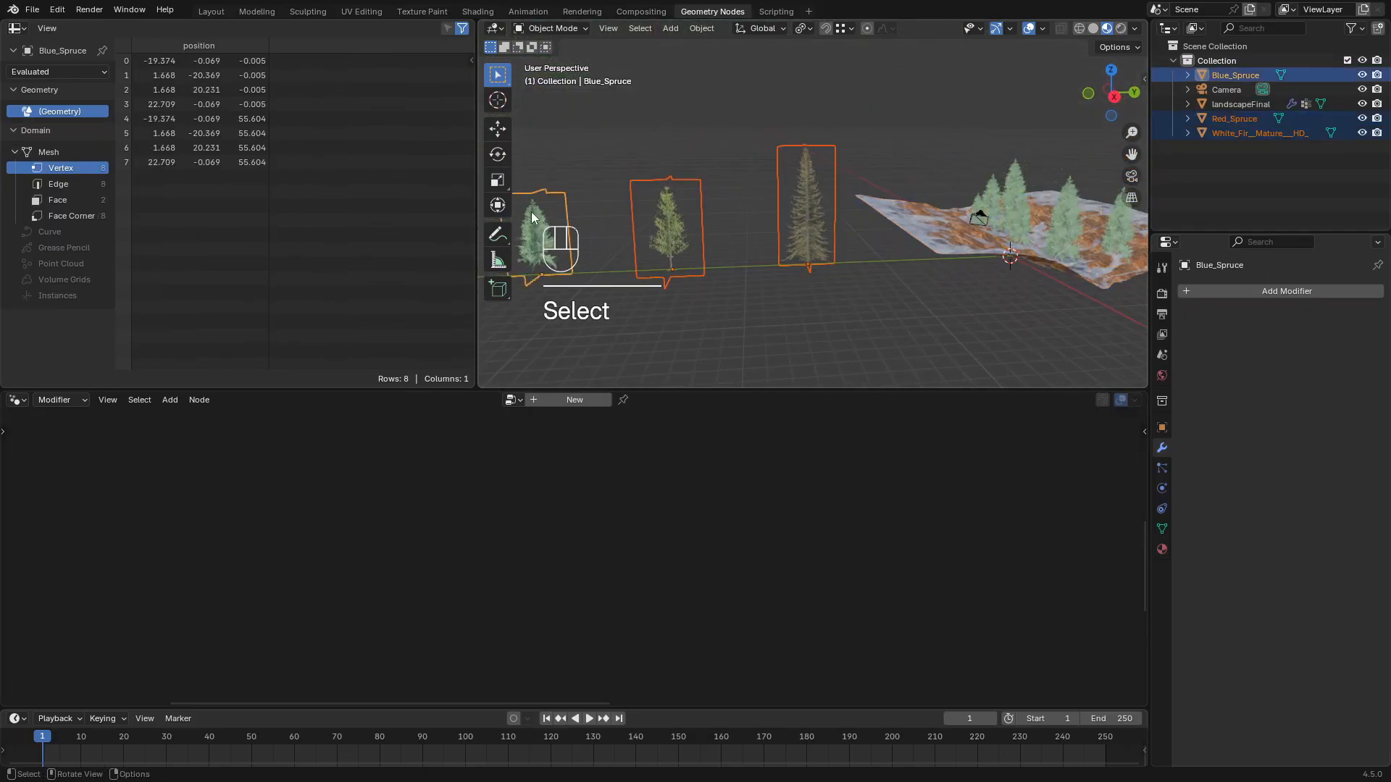
{"action": "key", "text": "ctrl+a"}
{"action": "left_click", "coordinate": [465, 268]}
Reselect the landscape and set the Blue Spruce random scale maximum to 0.3
{"action": "middle_click_drag", "start_coordinate": [924, 246], "coordinate": [724, 282], "text": "shift"}
{"action": "scroll", "coordinate": [725, 282], "scroll_direction": "up", "scroll_amount": 4}
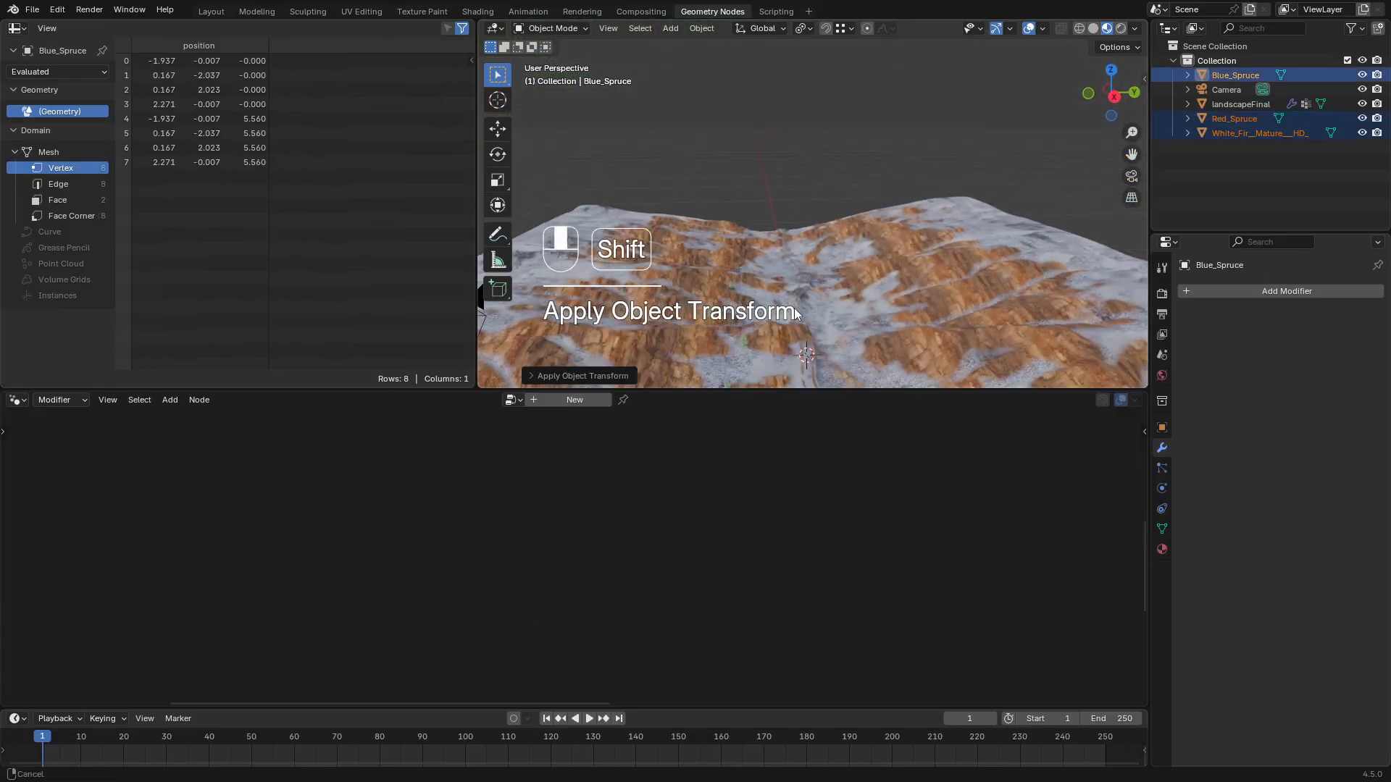
{"action": "scroll", "coordinate": [845, 285], "scroll_direction": "up", "scroll_amount": 2}
{"action": "middle_click_drag", "start_coordinate": [798, 310], "coordinate": [858, 264], "text": "shift"}
{"action": "scroll", "coordinate": [858, 264], "scroll_direction": "up", "scroll_amount": 2}
{"action": "middle_click_drag", "start_coordinate": [696, 287], "coordinate": [705, 297]}
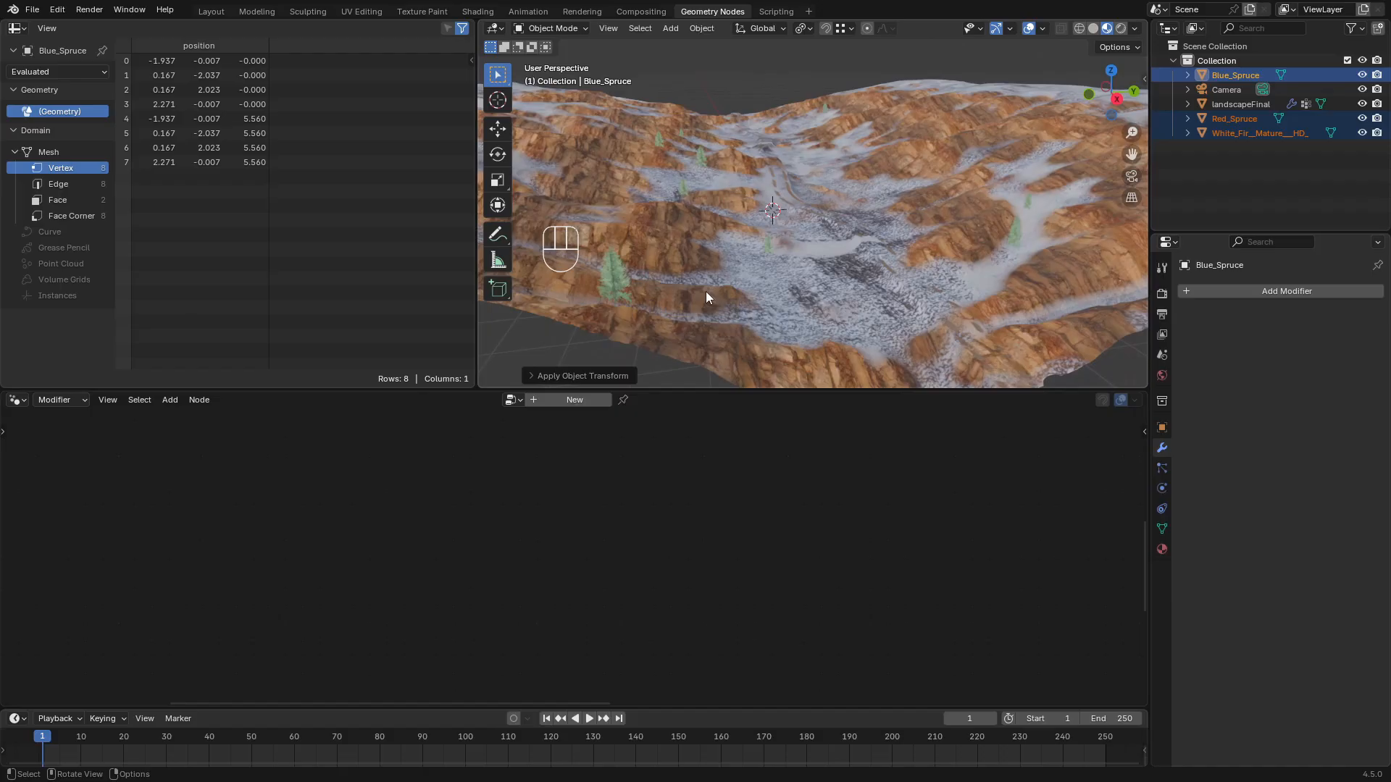
{"action": "left_click", "coordinate": [982, 258]}
{"action": "left_click", "coordinate": [735, 584]}
{"action": "type", "text": ".3"}
{"action": "key", "text": "Return"}
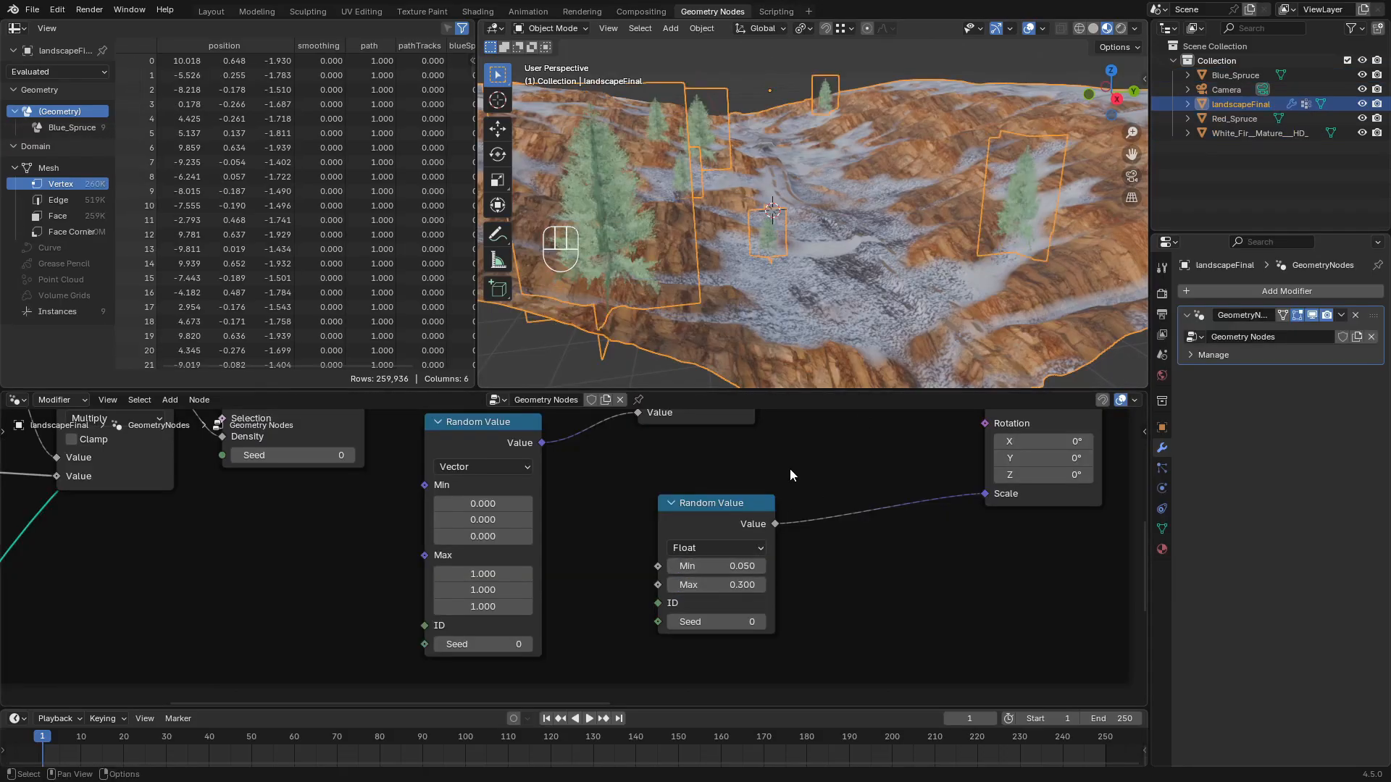
Set the Blue Spruce random scale to Min 0.15 and Max 0.2
{"action": "left_click", "coordinate": [740, 585]}
{"action": "type", "text": "0.2"}
{"action": "key", "text": "Return"}
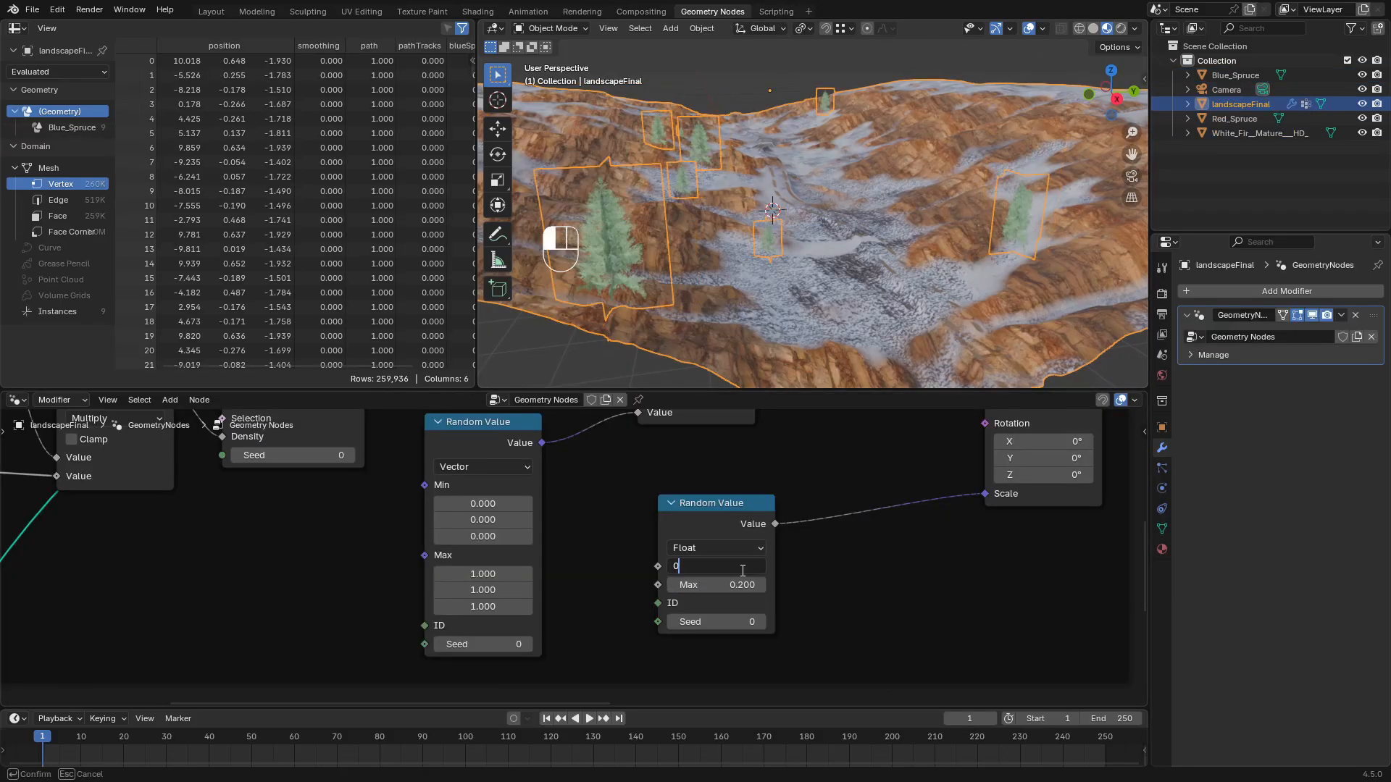
{"action": "key", "text": "Return"}
Raise the Blue Spruce density Value to 1.28 to scatter more trees
{"action": "middle_click_drag", "start_coordinate": [324, 541], "coordinate": [726, 609]}
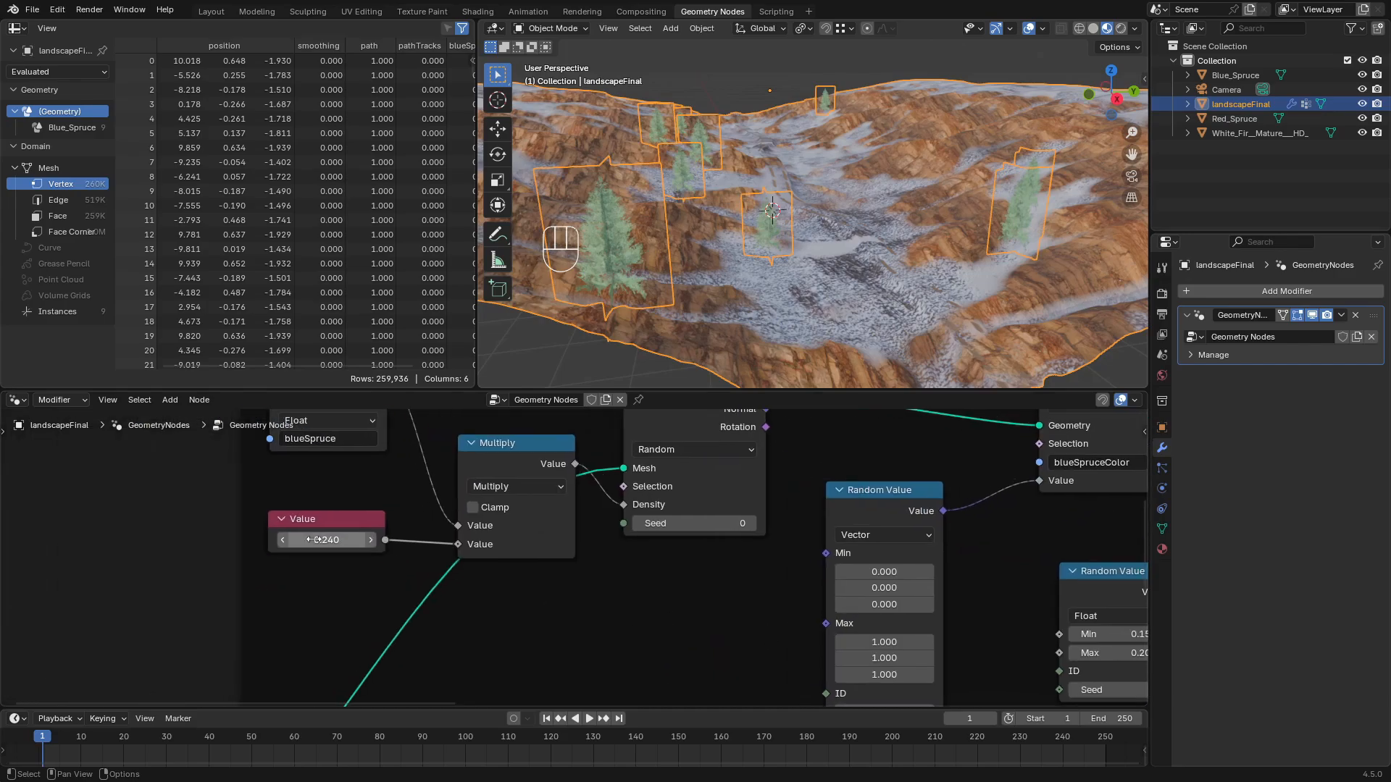
{"action": "left_click_drag", "start_coordinate": [326, 540], "coordinate": [347, 540], "text": "shift"}
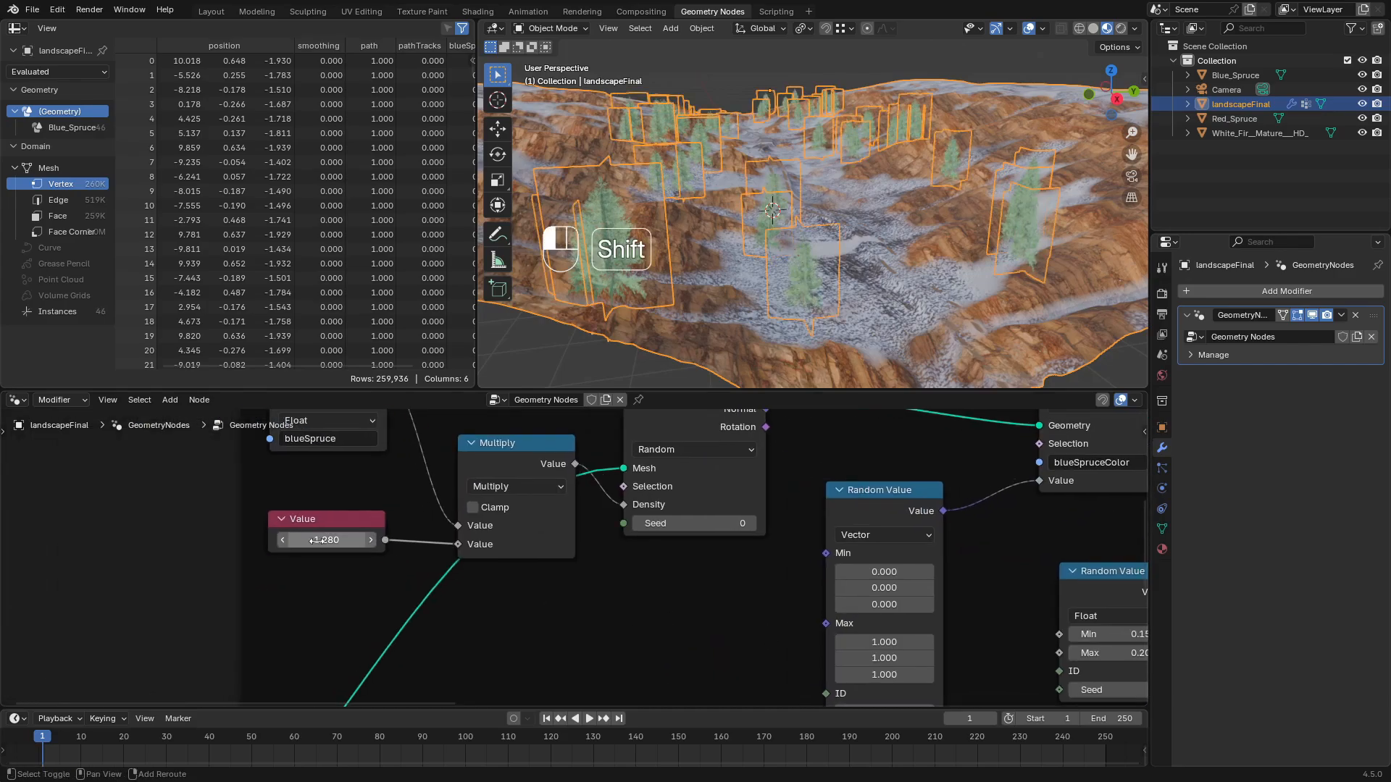
{"action": "left_click_drag", "start_coordinate": [863, 229], "coordinate": [836, 242]}
{"action": "left_click", "coordinate": [674, 54]}
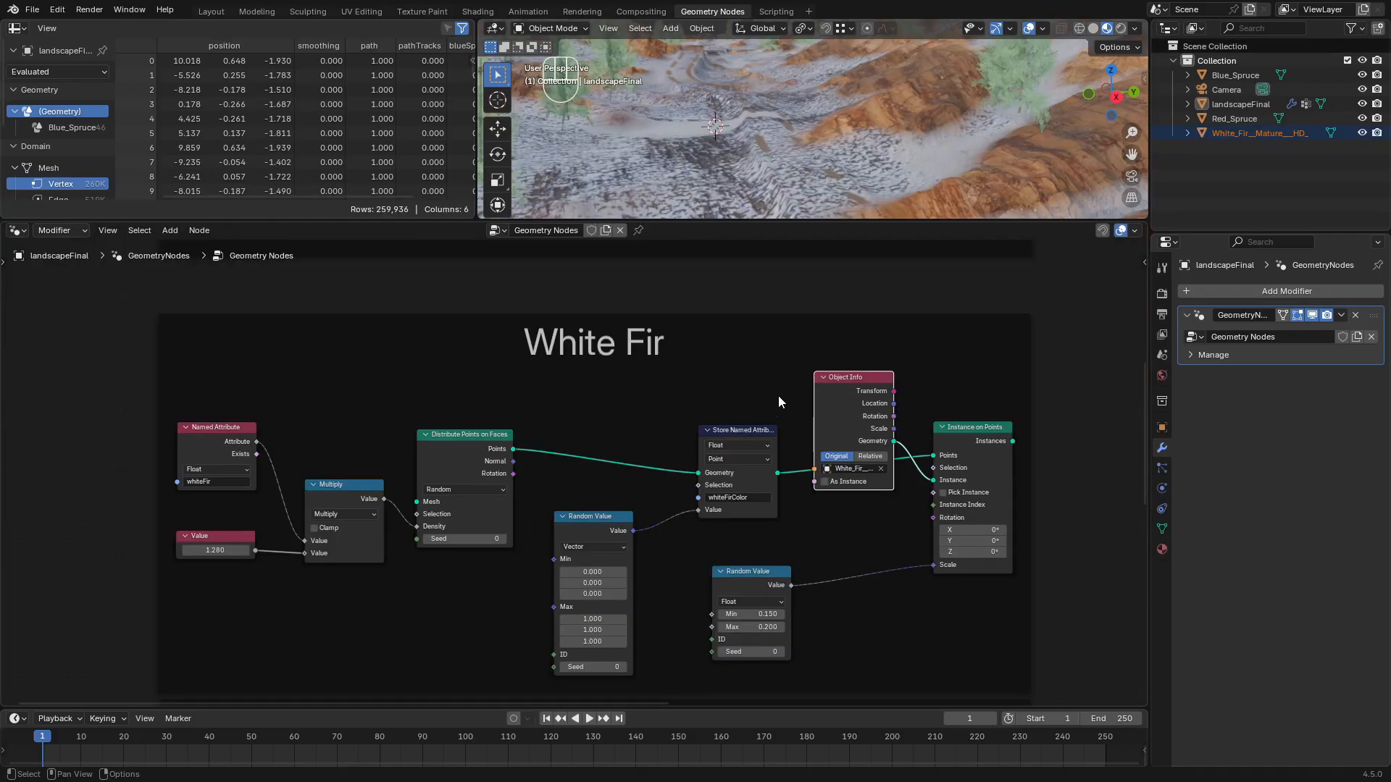
Link the Red Spruce and White Fir instances into Join Geometry, and the Group Input geometry into the White Fir's Distribute Points on Faces
{"action": "scroll", "coordinate": [778, 396], "scroll_direction": "down", "scroll_amount": 5}
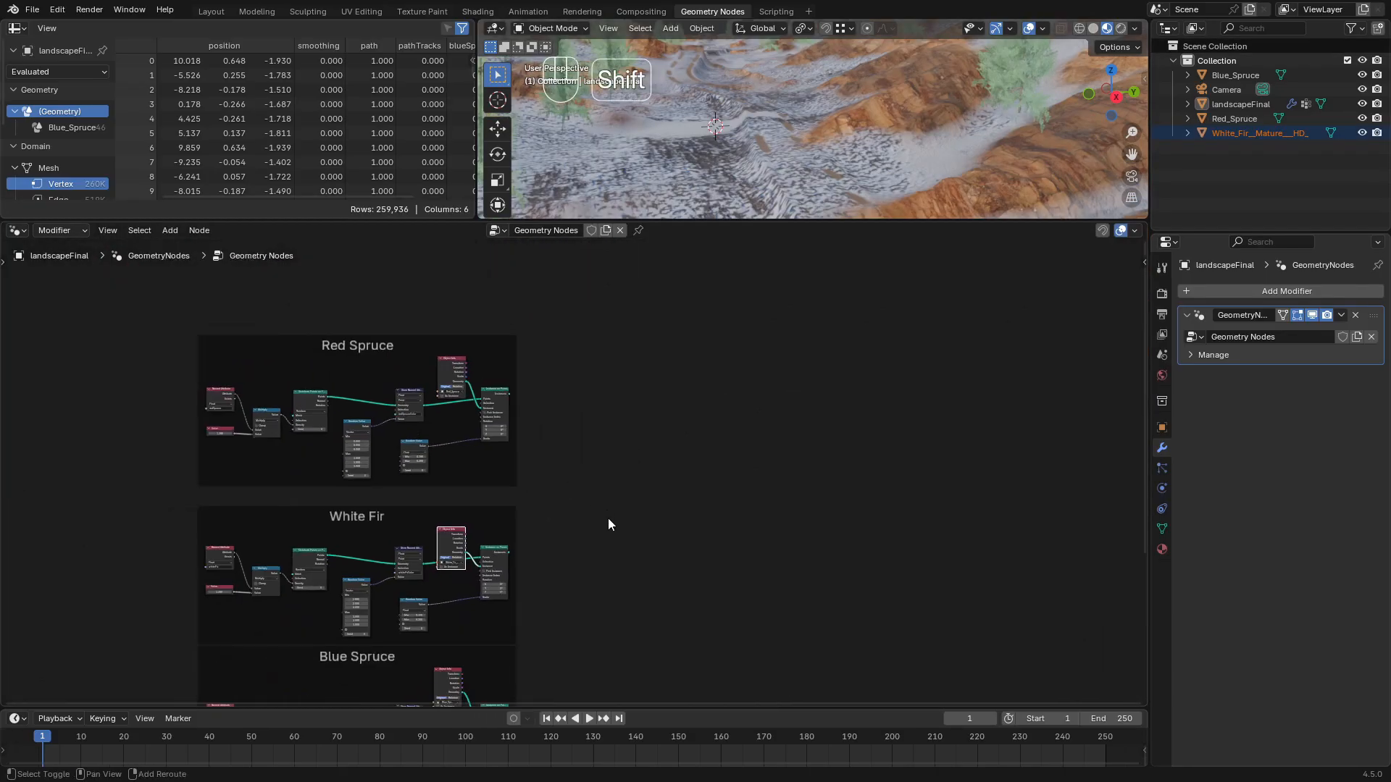
{"action": "left_click_drag", "start_coordinate": [499, 458], "coordinate": [750, 668]}
{"action": "middle_click_drag", "start_coordinate": [573, 622], "coordinate": [954, 506], "text": "shift"}
{"action": "left_click_drag", "start_coordinate": [534, 632], "coordinate": [659, 368]}
{"action": "scroll", "coordinate": [659, 368], "scroll_direction": "down", "scroll_amount": 4}
{"action": "middle_click_drag", "start_coordinate": [659, 368], "coordinate": [662, 457], "text": "shift"}
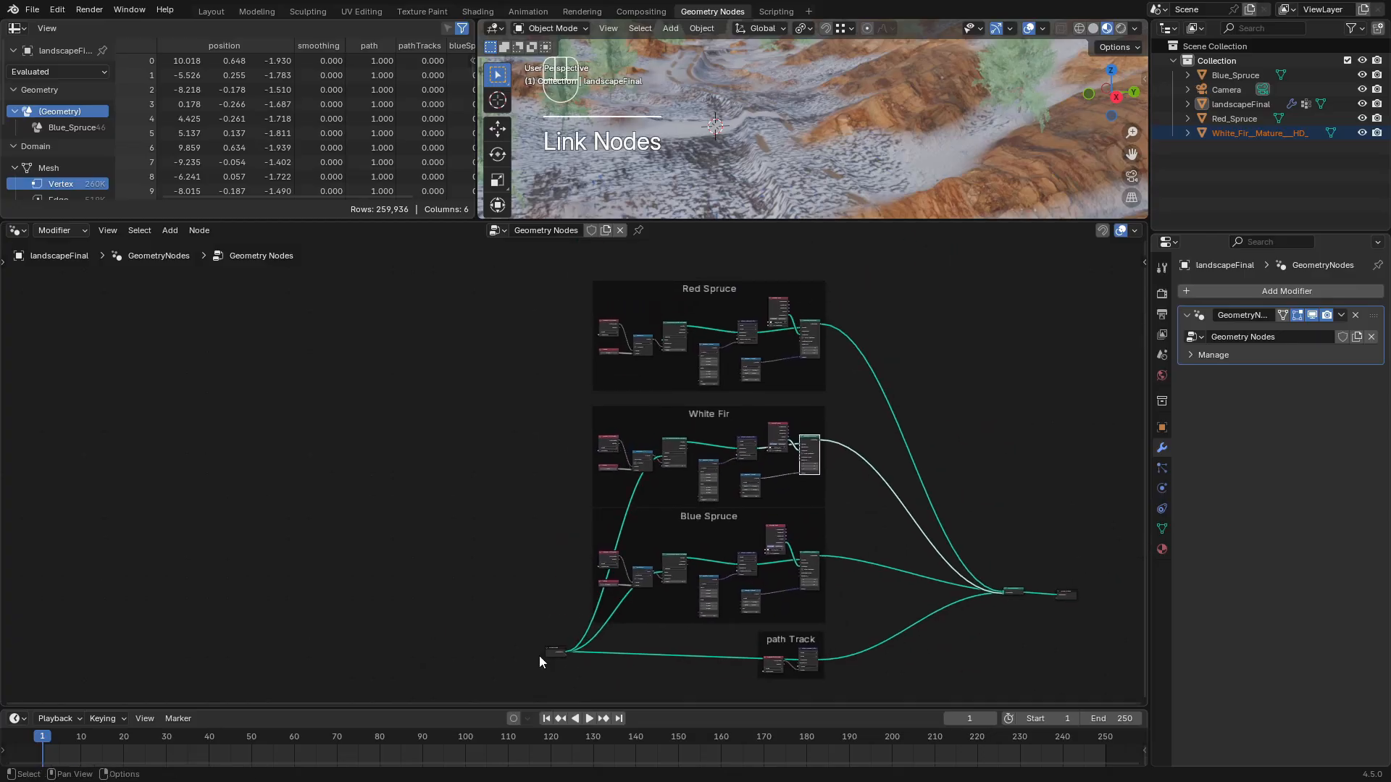
Move the Group Input node up beside the Red Spruce frame and link its Geometry to that frame's Distribute Points on Faces mesh input
{"action": "left_click_drag", "start_coordinate": [552, 651], "coordinate": [508, 359]}
{"action": "scroll", "coordinate": [576, 406], "scroll_direction": "up", "scroll_amount": 12}
{"action": "middle_click_drag", "start_coordinate": [576, 406], "coordinate": [469, 637], "text": "shift"}
{"action": "scroll", "coordinate": [468, 638], "scroll_direction": "up", "scroll_amount": 5}
{"action": "left_click_drag", "start_coordinate": [260, 457], "coordinate": [807, 400]}
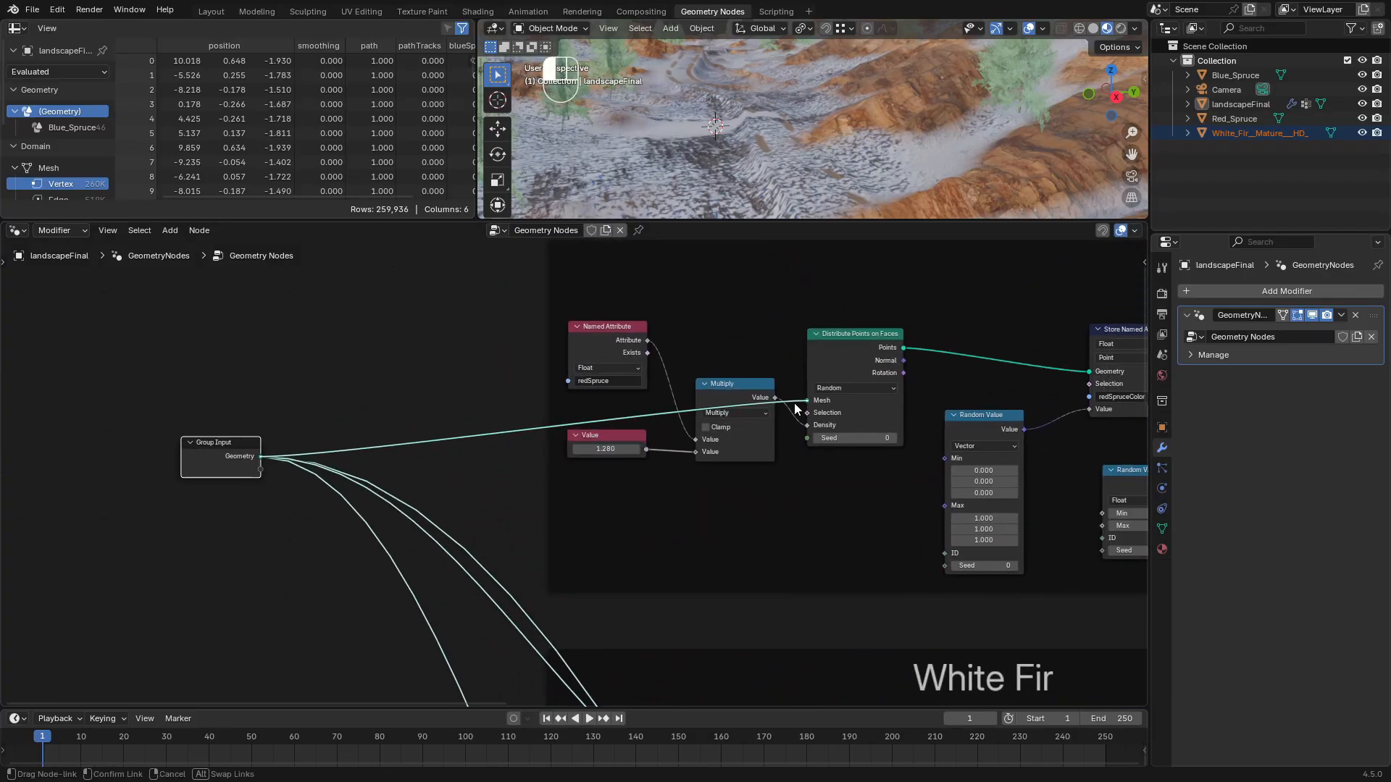
Move the Join Geometry and Group Output nodes up to tidy the node layout
{"action": "scroll", "coordinate": [767, 481], "scroll_direction": "down", "scroll_amount": 8}
{"action": "left_click_drag", "start_coordinate": [840, 557], "coordinate": [820, 472]}
{"action": "left_click_drag", "start_coordinate": [885, 558], "coordinate": [882, 471]}
{"action": "scroll", "coordinate": [772, 479], "scroll_direction": "up", "scroll_amount": 5}
{"action": "middle_click_drag", "start_coordinate": [772, 479], "coordinate": [829, 519], "text": "shift"}
Open the geometry node editor in a separate window to review the node tree, and close that window
{"action": "right_click", "coordinate": [803, 232]}
{"action": "left_click", "coordinate": [754, 329]}
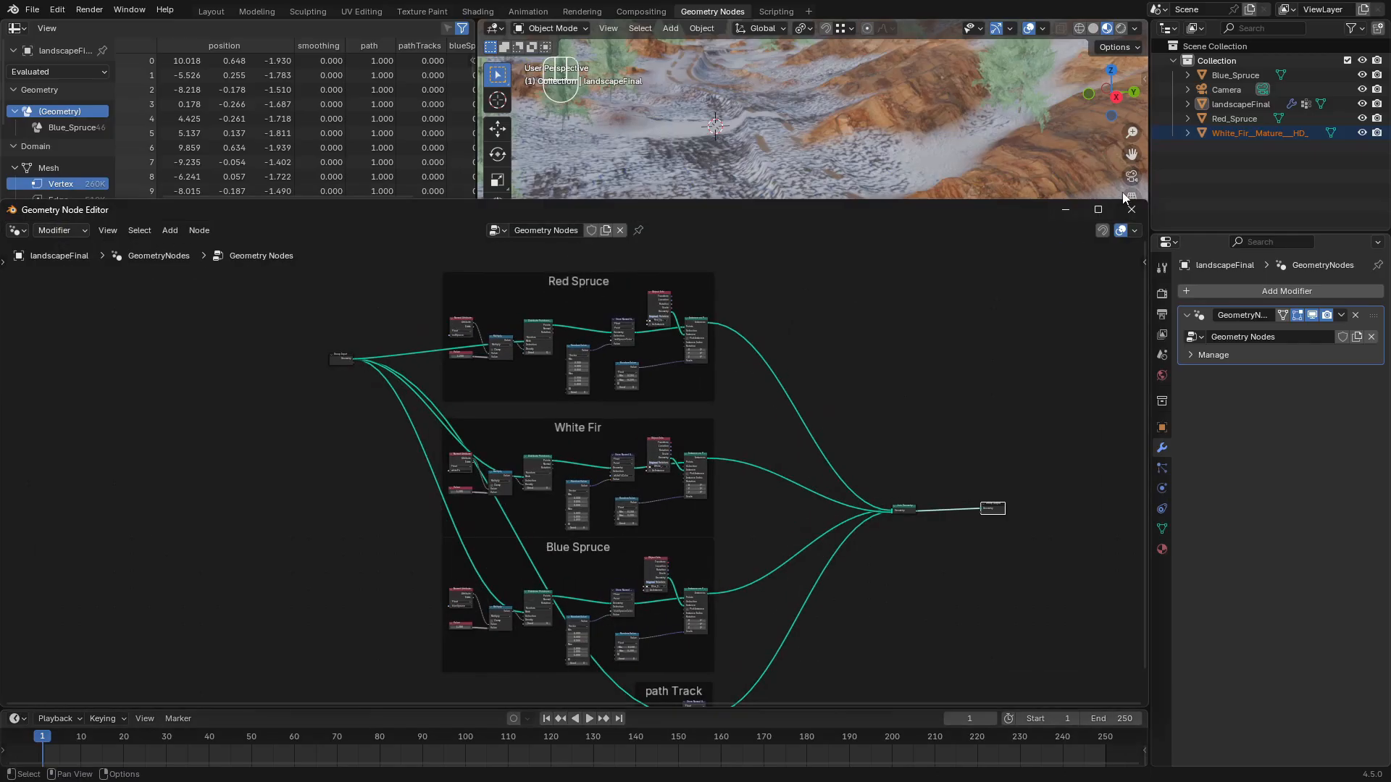
{"action": "scroll", "coordinate": [966, 360], "scroll_direction": "up", "scroll_amount": 3}
{"action": "middle_click_drag", "start_coordinate": [966, 360], "coordinate": [854, 525]}
{"action": "left_click", "coordinate": [1372, 8]}
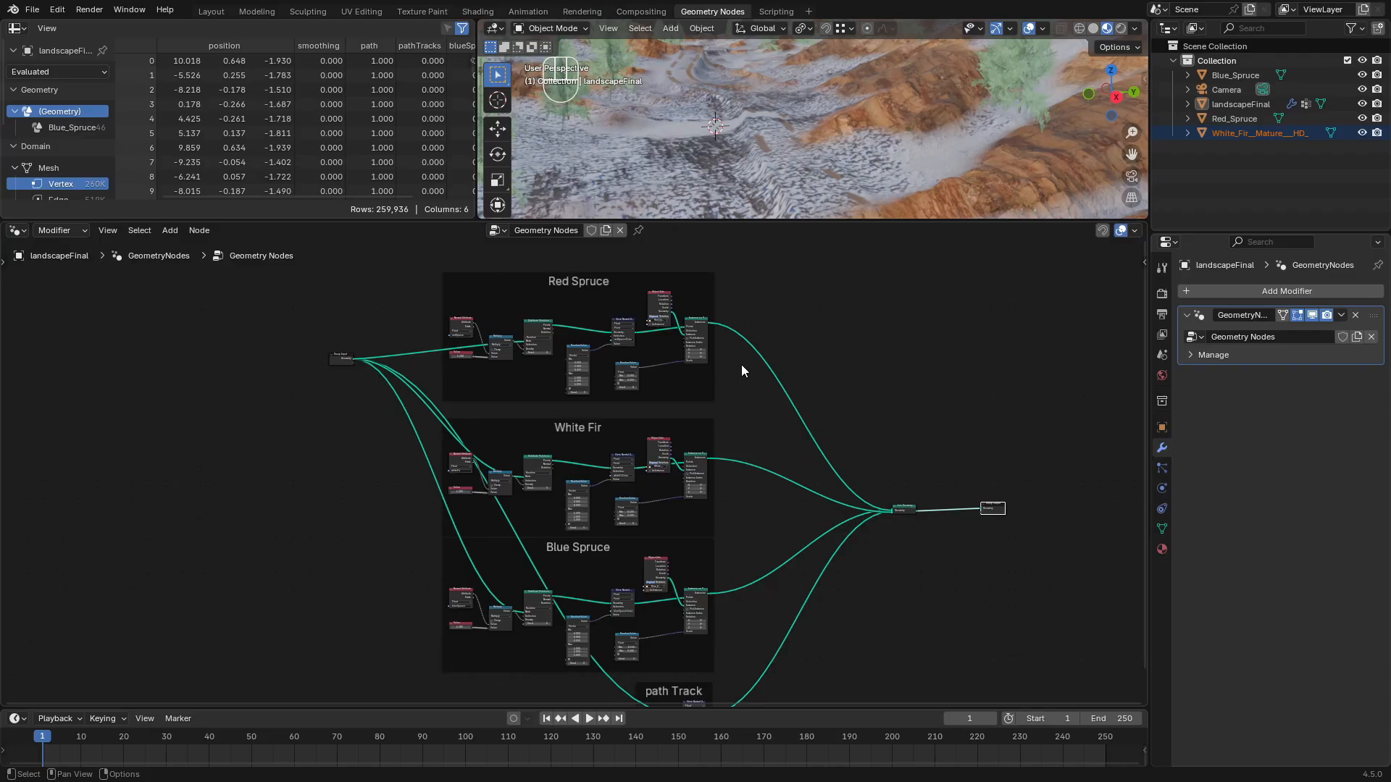
Add two vertex groups to the landscape mesh and rename the first one as redSpruce
{"action": "left_click", "coordinate": [211, 12]}
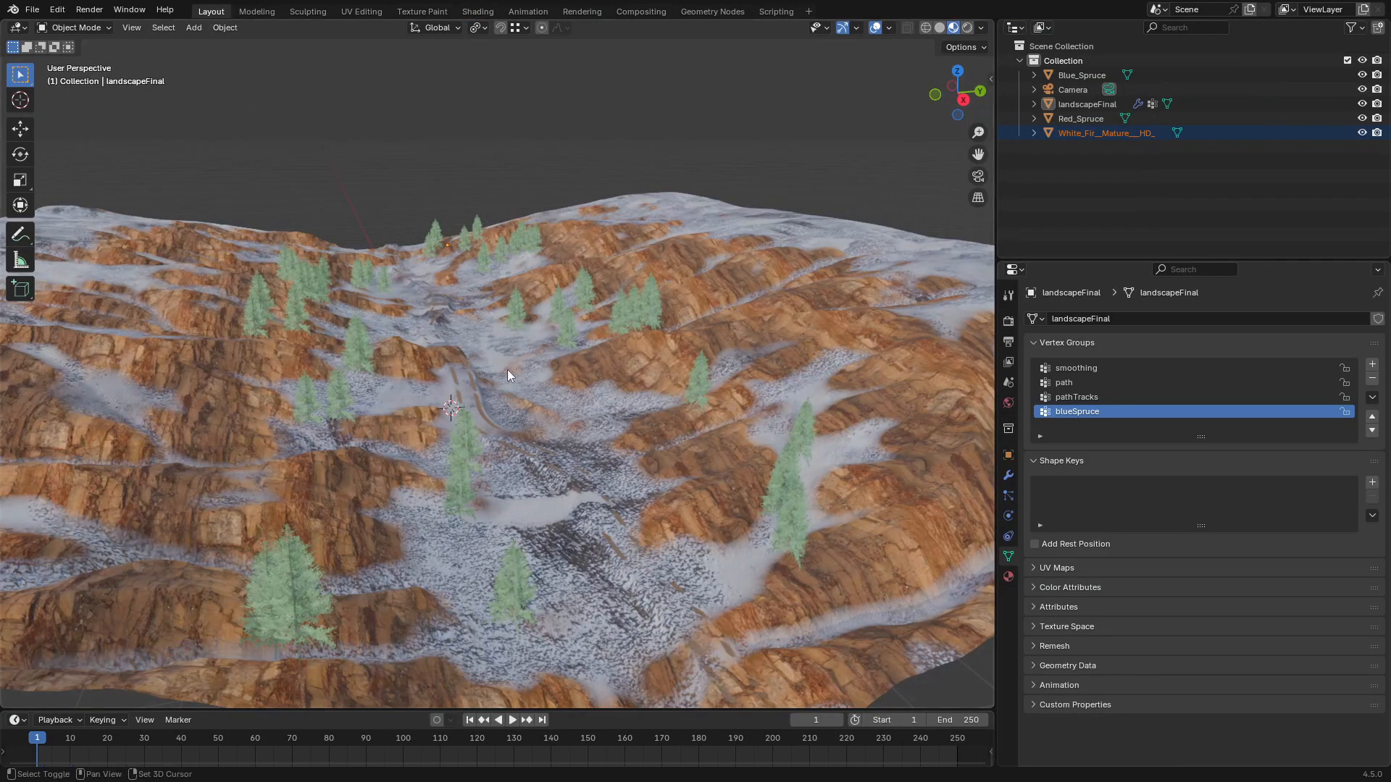
{"action": "middle_click_drag", "start_coordinate": [507, 369], "coordinate": [602, 395]}
{"action": "left_click", "coordinate": [1372, 365]}
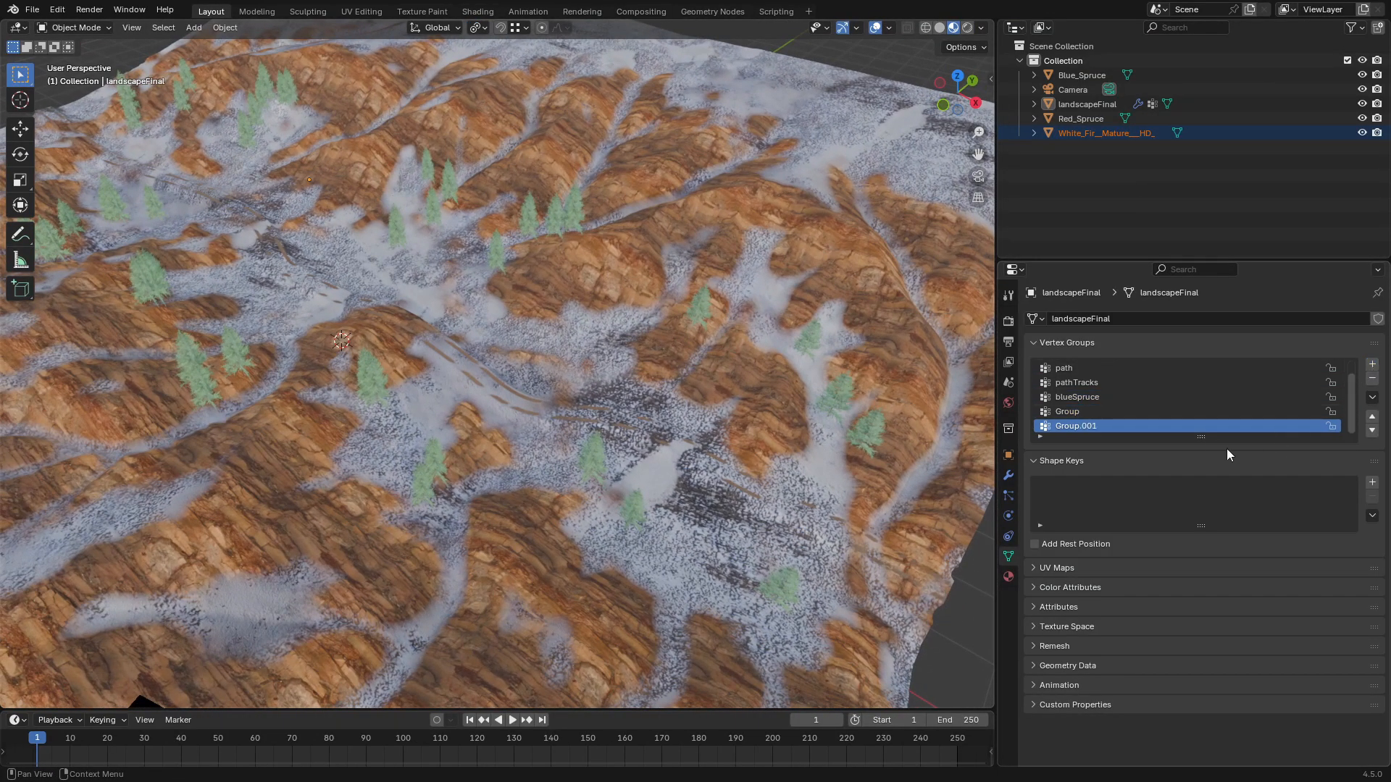
{"action": "left_click_drag", "start_coordinate": [1201, 437], "coordinate": [1201, 509]}
{"action": "double_click", "coordinate": [1073, 425]}
{"action": "type", "text": "red"}
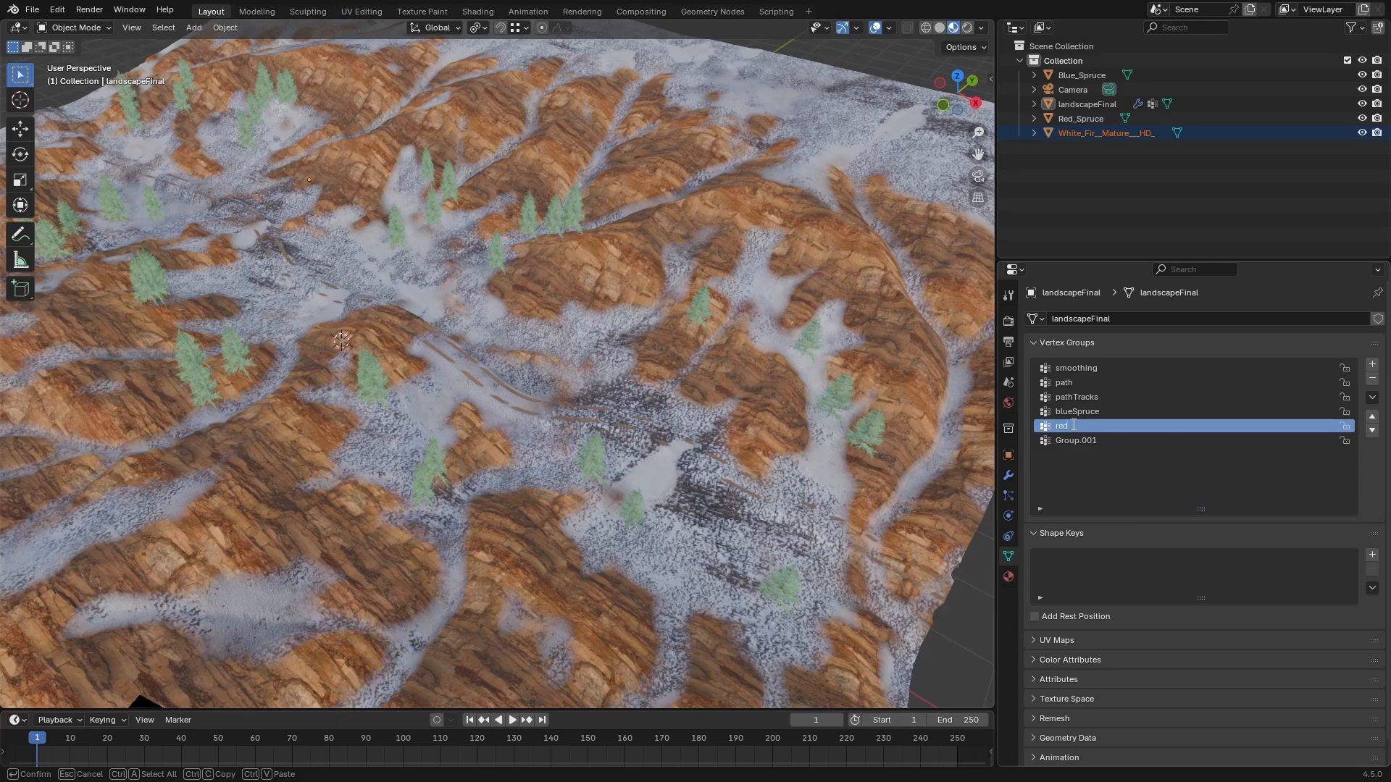
{"action": "type", "text": "Spruce"}
{"action": "key", "text": "Return"}
Rename the last vertex group in the landscape's list as whiteFir
{"action": "left_click", "coordinate": [1084, 437]}
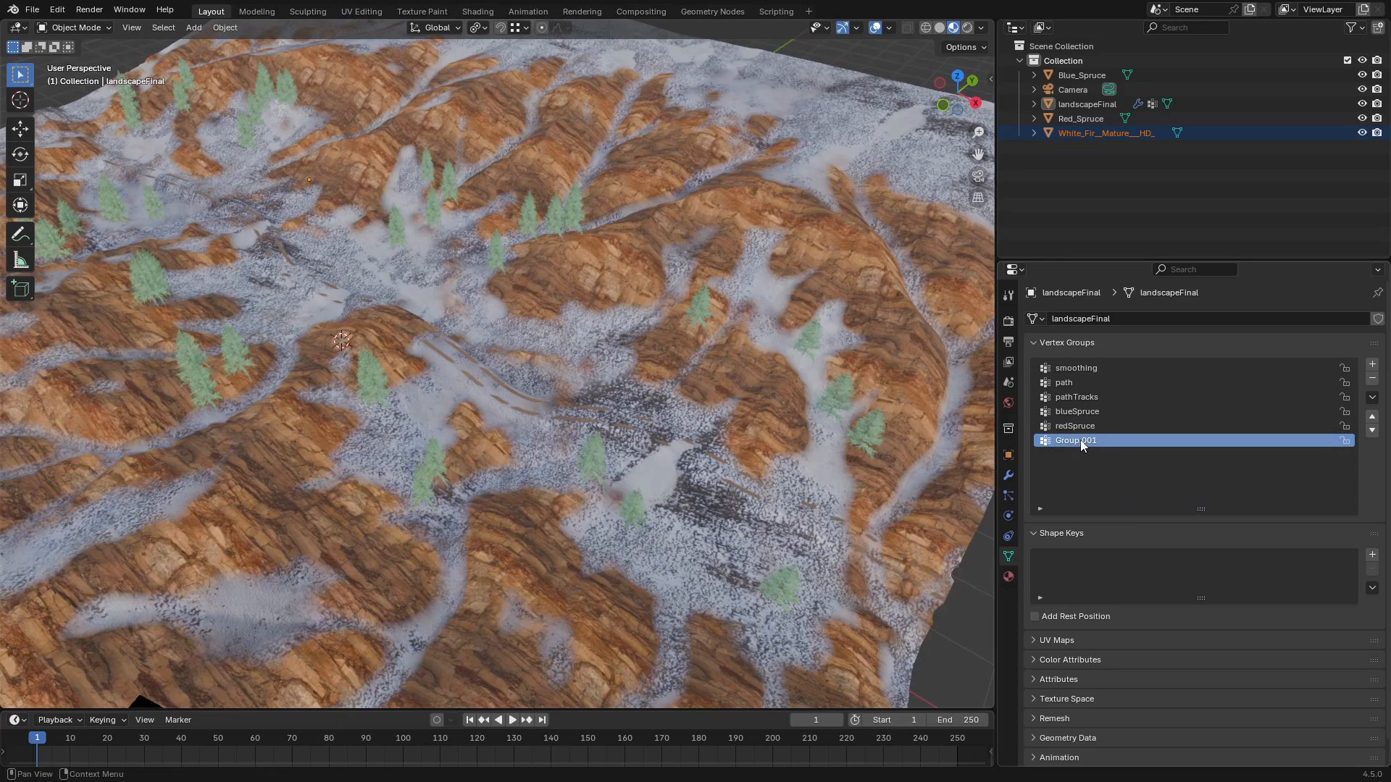
{"action": "double_click", "coordinate": [1080, 441]}
{"action": "type", "text": "whiteFir"}
{"action": "key", "text": "Return"}
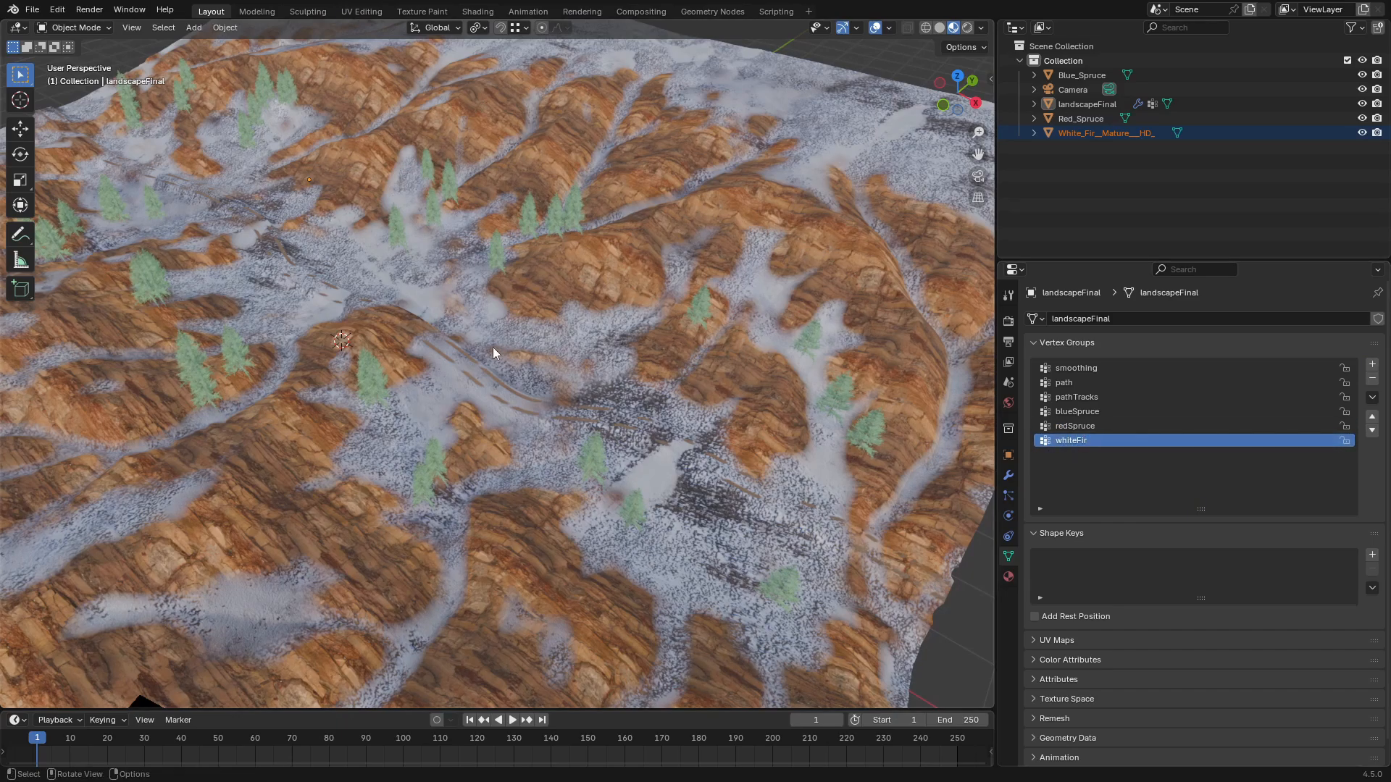
Enter Edit Mode on the landscape and circle-select patches of faces along both sides of the path
{"action": "left_click", "coordinate": [492, 346]}
{"action": "key", "text": "Tab"}
{"action": "key", "text": "c"}
{"action": "mouse_move", "coordinate": [648, 282]}
{"action": "left_mouse_down"}
{"action": "mouse_move", "coordinate": [572, 333]}
{"action": "mouse_move", "coordinate": [786, 355]}
{"action": "mouse_move", "coordinate": [847, 456]}
{"action": "mouse_move", "coordinate": [652, 605]}
{"action": "mouse_move", "coordinate": [442, 471]}
{"action": "mouse_move", "coordinate": [312, 358]}
{"action": "mouse_move", "coordinate": [232, 435]}
{"action": "mouse_move", "coordinate": [262, 316]}
{"action": "mouse_move", "coordinate": [136, 367]}
{"action": "left_mouse_up"}
{"action": "left_click_drag", "start_coordinate": [106, 305], "coordinate": [113, 272]}
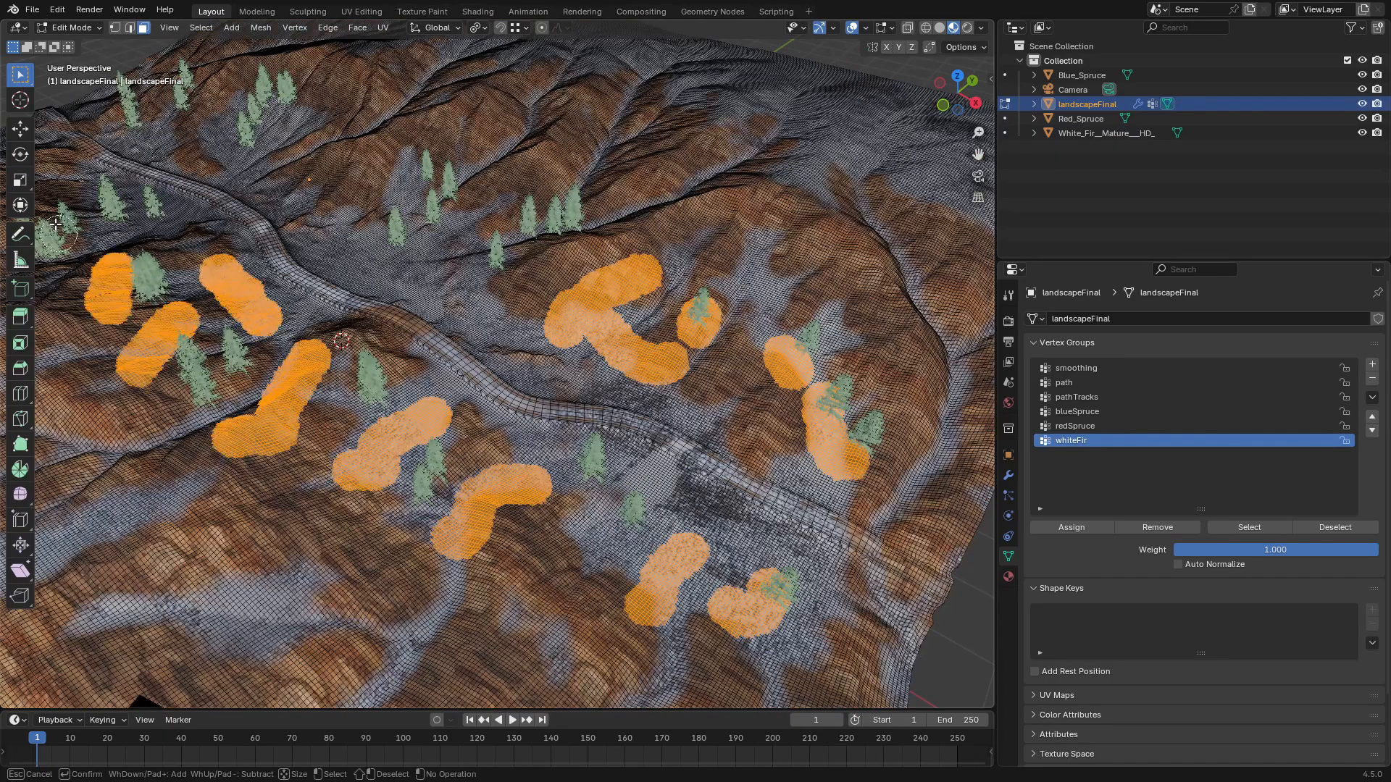
{"action": "left_click_drag", "start_coordinate": [65, 182], "coordinate": [71, 180]}
{"action": "left_click_drag", "start_coordinate": [305, 165], "coordinate": [338, 148]}
{"action": "left_click_drag", "start_coordinate": [375, 248], "coordinate": [395, 177]}
{"action": "left_click_drag", "start_coordinate": [469, 282], "coordinate": [489, 214]}
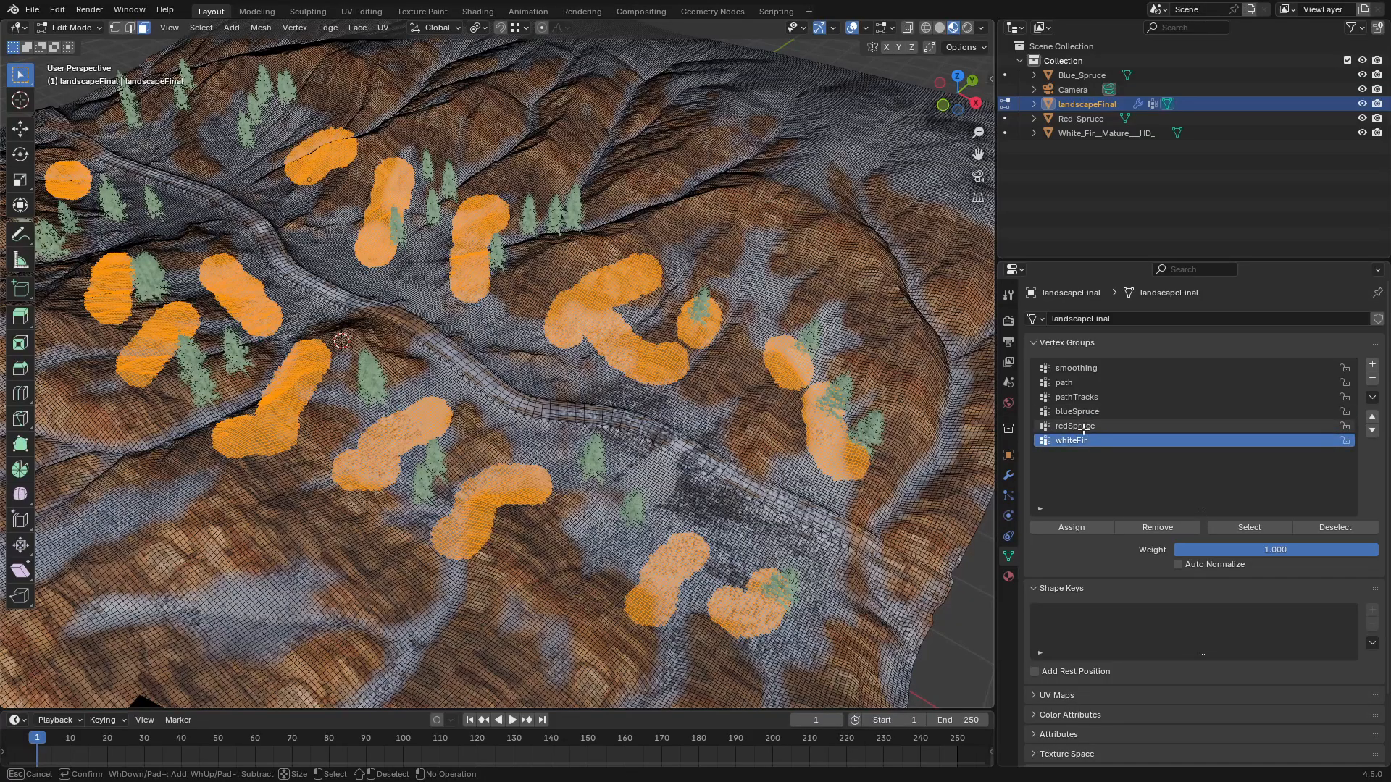
Turn on the Screencast Keys display and assign the selected faces to the redSpruce vertex group
{"action": "left_click", "coordinate": [1072, 426]}
{"action": "key", "text": "n"}
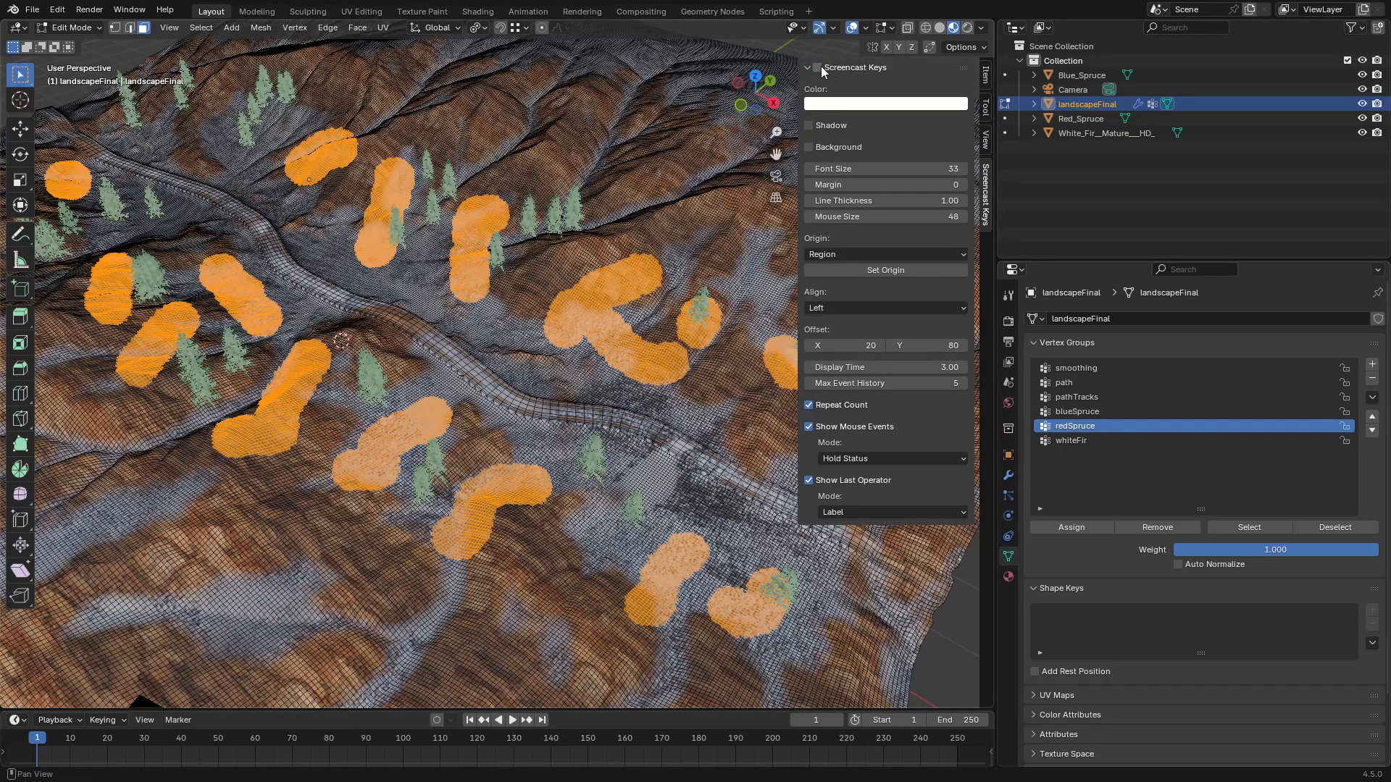
{"action": "left_click", "coordinate": [819, 68]}
{"action": "key", "text": "n"}
{"action": "left_click", "coordinate": [1076, 529]}
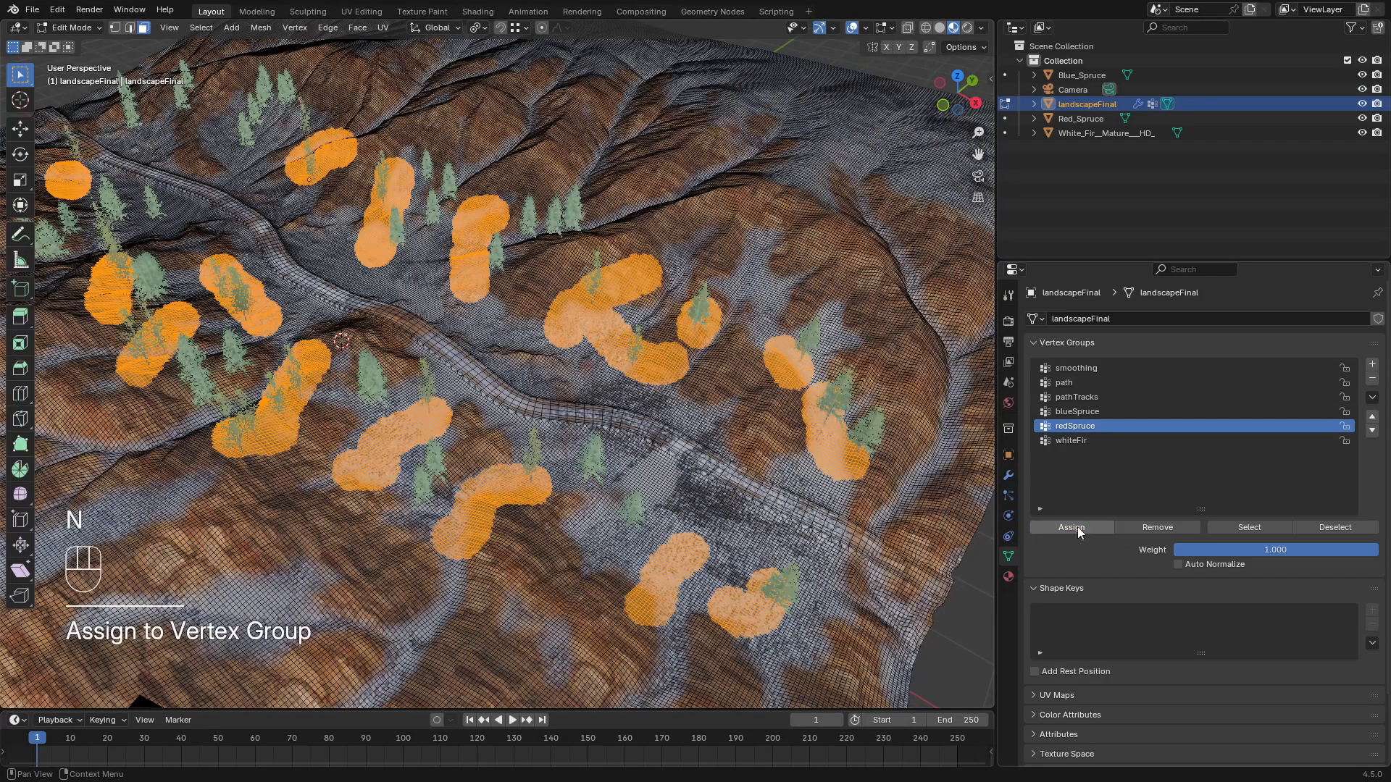
Circle-select more face patches along both sides of the path and assign the selection to the redSpruce vertex group
{"action": "middle_click_drag", "start_coordinate": [623, 478], "coordinate": [636, 432]}
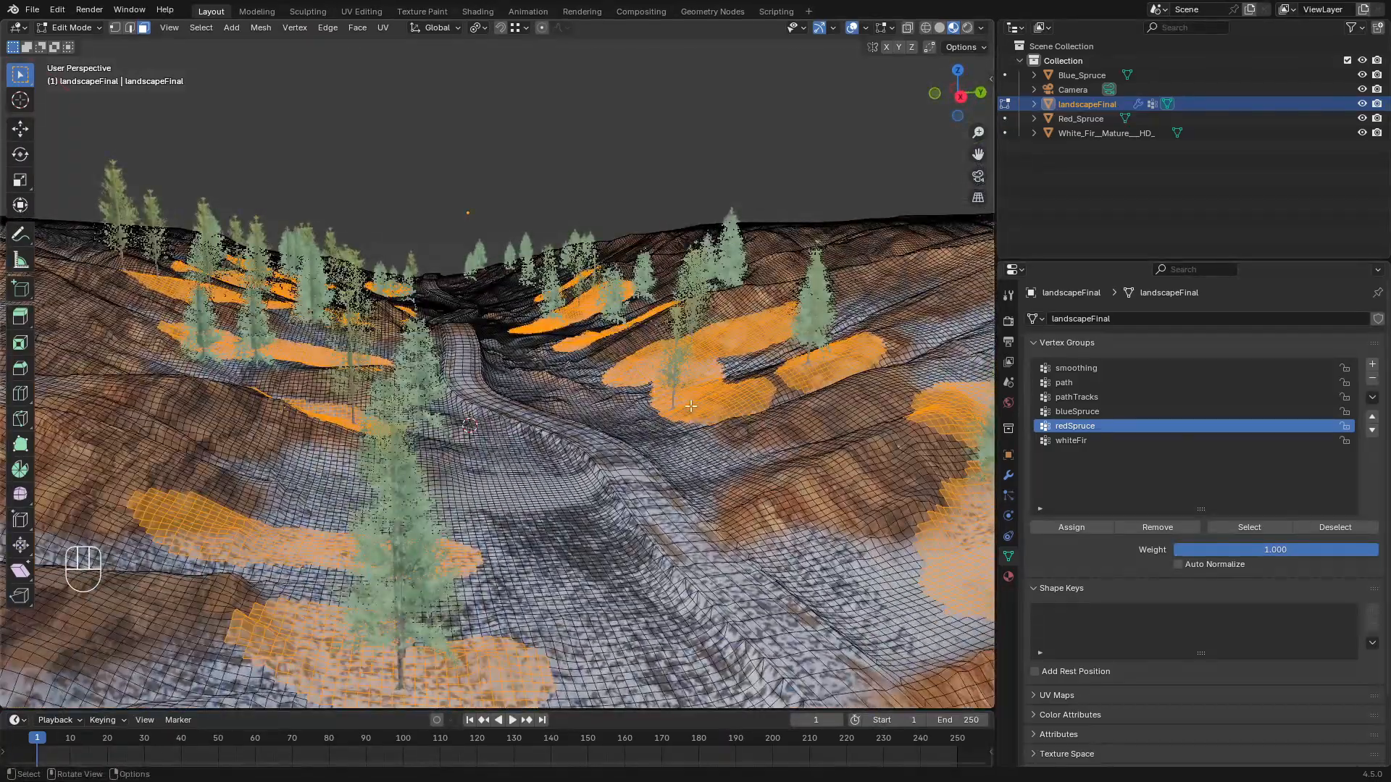
{"action": "scroll", "coordinate": [691, 406], "scroll_direction": "down", "scroll_amount": 6}
{"action": "middle_click_drag", "start_coordinate": [616, 355], "coordinate": [676, 399]}
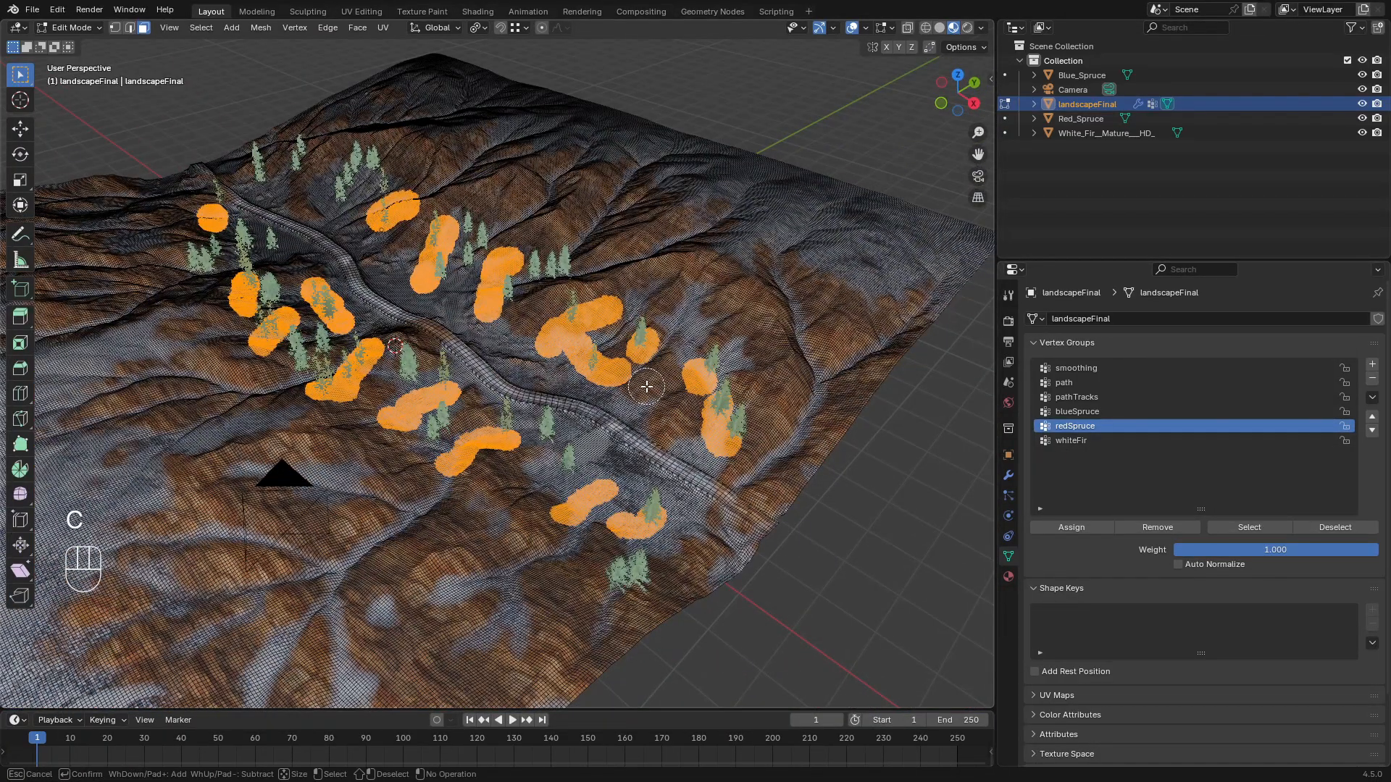
{"action": "mouse_move", "coordinate": [647, 387]}
{"action": "left_mouse_down"}
{"action": "mouse_move", "coordinate": [601, 463]}
{"action": "mouse_move", "coordinate": [529, 489]}
{"action": "mouse_move", "coordinate": [691, 554]}
{"action": "mouse_move", "coordinate": [188, 210]}
{"action": "mouse_move", "coordinate": [348, 163]}
{"action": "left_mouse_up"}
{"action": "key", "text": "Return"}
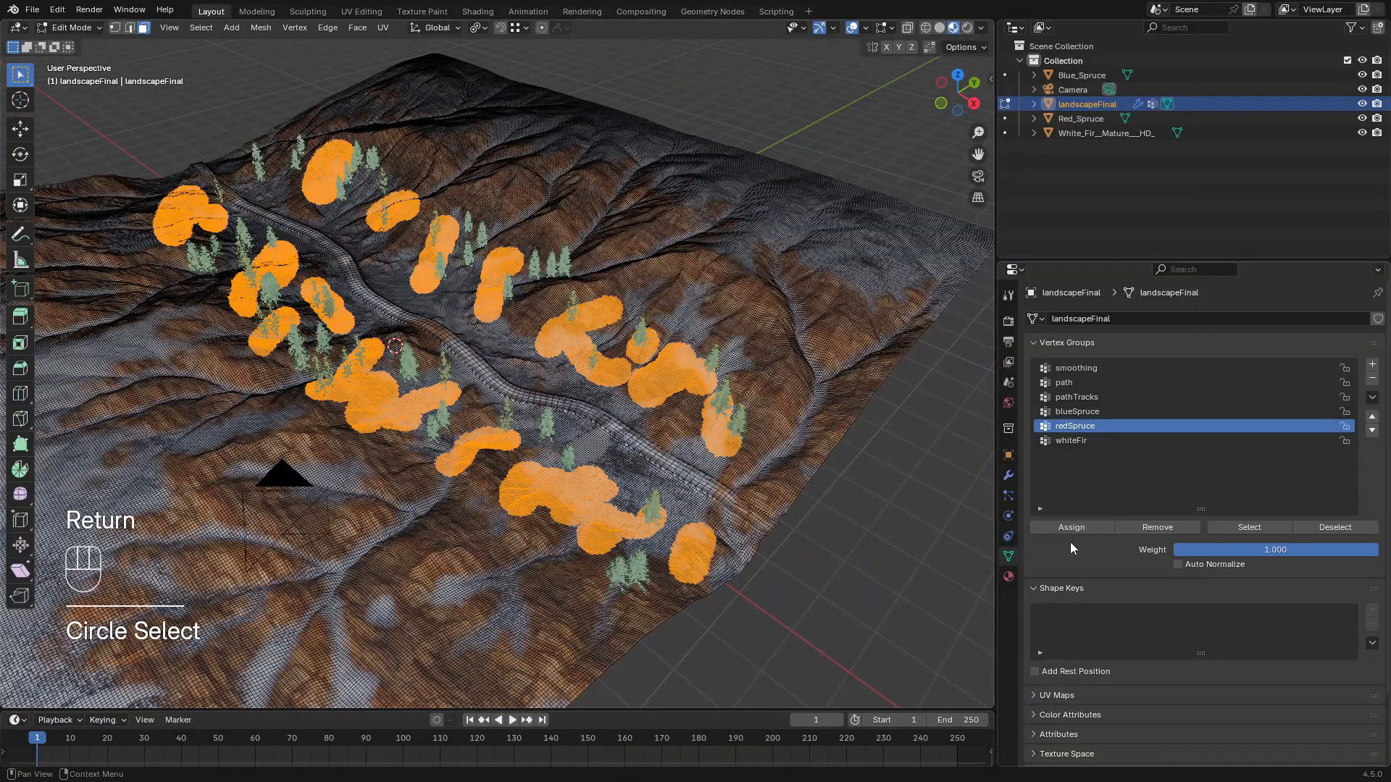
{"action": "left_click", "coordinate": [1072, 529]}
Assign the same selected faces to the whiteFir vertex group, return to Object Mode and clear the object selection
{"action": "scroll", "coordinate": [681, 473], "scroll_direction": "up", "scroll_amount": 6}
{"action": "middle_click_drag", "start_coordinate": [680, 472], "coordinate": [598, 398]}
{"action": "left_click", "coordinate": [1067, 439]}
{"action": "left_click", "coordinate": [1071, 526]}
{"action": "scroll", "coordinate": [616, 406], "scroll_direction": "down", "scroll_amount": 4}
{"action": "scroll", "coordinate": [598, 391], "scroll_direction": "up", "scroll_amount": 4}
{"action": "key", "text": "Tab"}
{"action": "key", "text": "a"}
{"action": "key", "text": "a"}
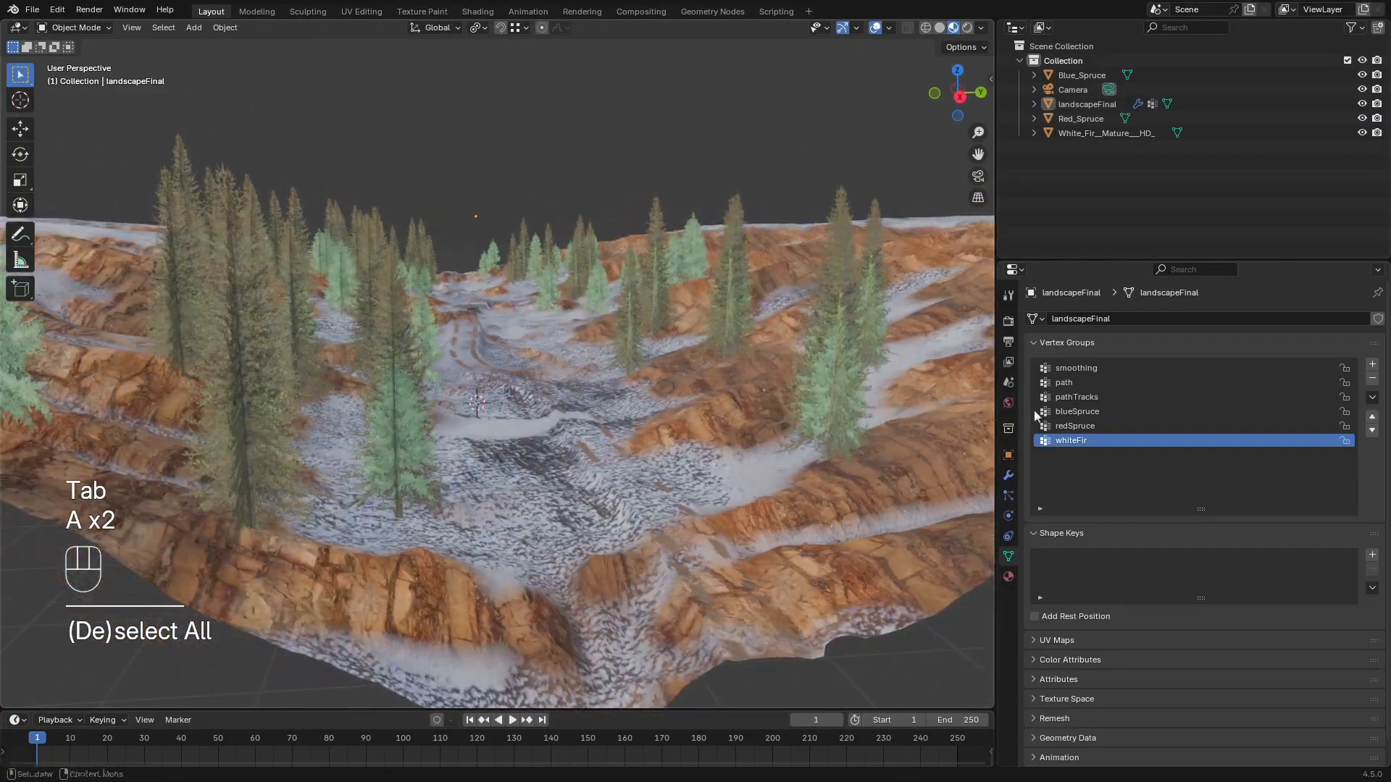
Enlarge the 3D viewport in the Geometry Nodes workspace and raise the density multiplier Value in the Red Spruce frame
{"action": "left_click", "coordinate": [712, 13]}
{"action": "left_click_drag", "start_coordinate": [780, 219], "coordinate": [803, 443]}
{"action": "middle_click_drag", "start_coordinate": [786, 289], "coordinate": [815, 283]}
{"action": "scroll", "coordinate": [780, 237], "scroll_direction": "down", "scroll_amount": 4}
{"action": "scroll", "coordinate": [780, 229], "scroll_direction": "up", "scroll_amount": 2}
{"action": "middle_click_drag", "start_coordinate": [581, 531], "coordinate": [661, 618], "text": "shift"}
{"action": "scroll", "coordinate": [565, 580], "scroll_direction": "up", "scroll_amount": 9}
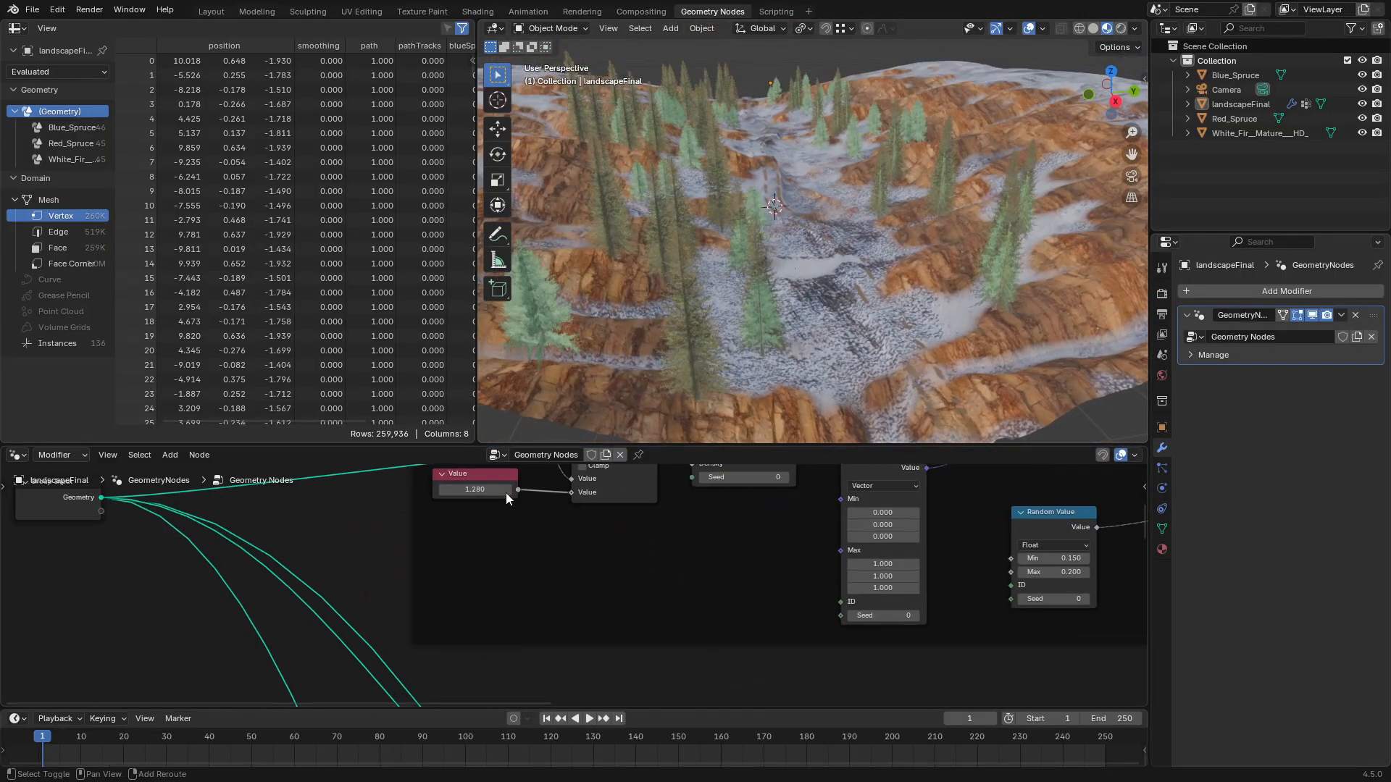
{"action": "middle_click_drag", "start_coordinate": [506, 492], "coordinate": [560, 601], "text": "shift"}
{"action": "scroll", "coordinate": [507, 614], "scroll_direction": "up", "scroll_amount": 6}
{"action": "left_click_drag", "start_coordinate": [505, 607], "coordinate": [507, 607]}
Raise the Value node that multiplies the whiteFir attribute to scatter more White Fir trees
{"action": "middle_click_drag", "start_coordinate": [842, 684], "coordinate": [803, 487], "text": "shift"}
{"action": "middle_click_drag", "start_coordinate": [657, 692], "coordinate": [633, 500], "text": "shift"}
{"action": "scroll", "coordinate": [631, 503], "scroll_direction": "down", "scroll_amount": 6}
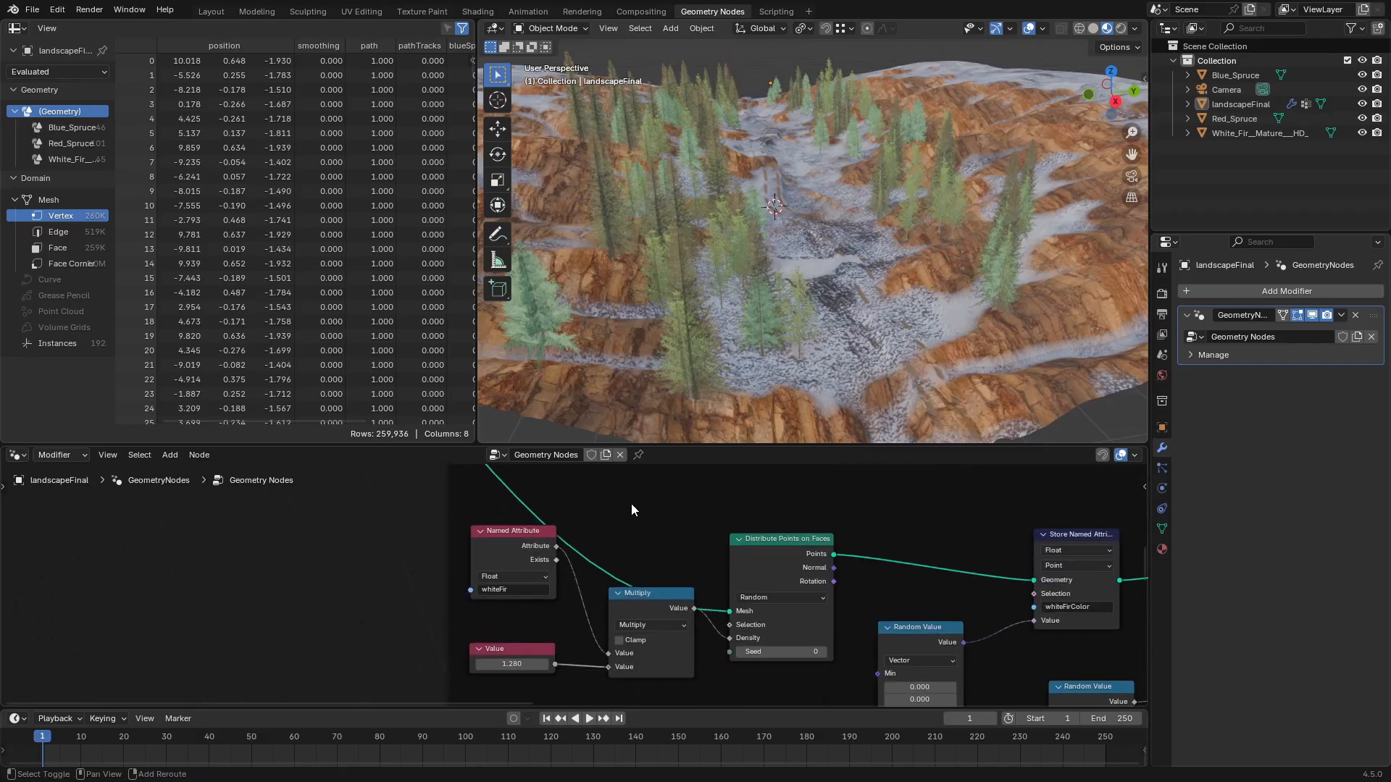
{"action": "middle_click_drag", "start_coordinate": [527, 634], "coordinate": [542, 569], "text": "shift"}
{"action": "scroll", "coordinate": [542, 569], "scroll_direction": "up", "scroll_amount": 4}
{"action": "left_click_drag", "start_coordinate": [488, 611], "coordinate": [498, 611]}
Adjust the Value node in the Blue Spruce frame to scatter more Blue Spruce trees
{"action": "scroll", "coordinate": [579, 586], "scroll_direction": "down", "scroll_amount": 6}
{"action": "middle_click_drag", "start_coordinate": [603, 663], "coordinate": [596, 543]}
{"action": "scroll", "coordinate": [565, 624], "scroll_direction": "up", "scroll_amount": 6}
{"action": "left_click_drag", "start_coordinate": [413, 584], "coordinate": [423, 584]}
{"action": "scroll", "coordinate": [687, 511], "scroll_direction": "down", "scroll_amount": 4}
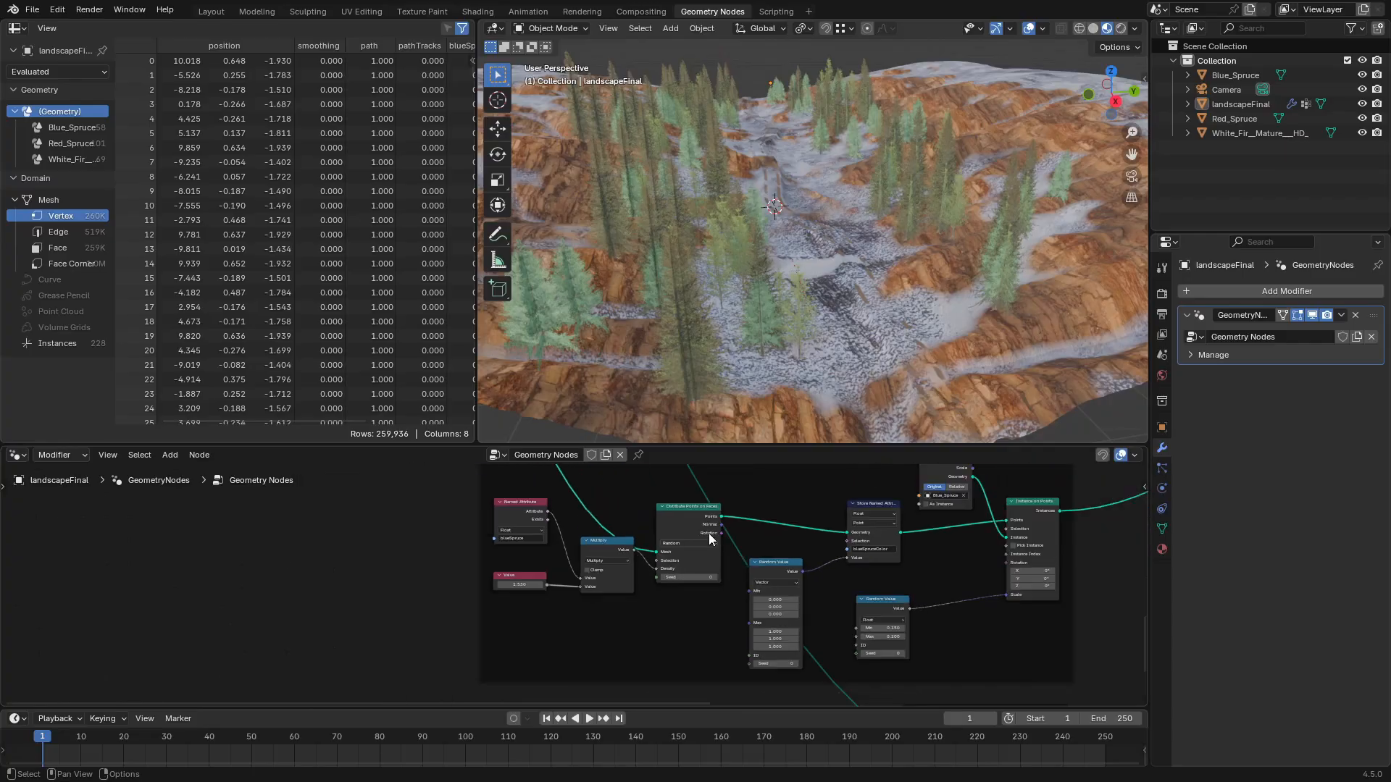
{"action": "middle_click_drag", "start_coordinate": [686, 510], "coordinate": [742, 627]}
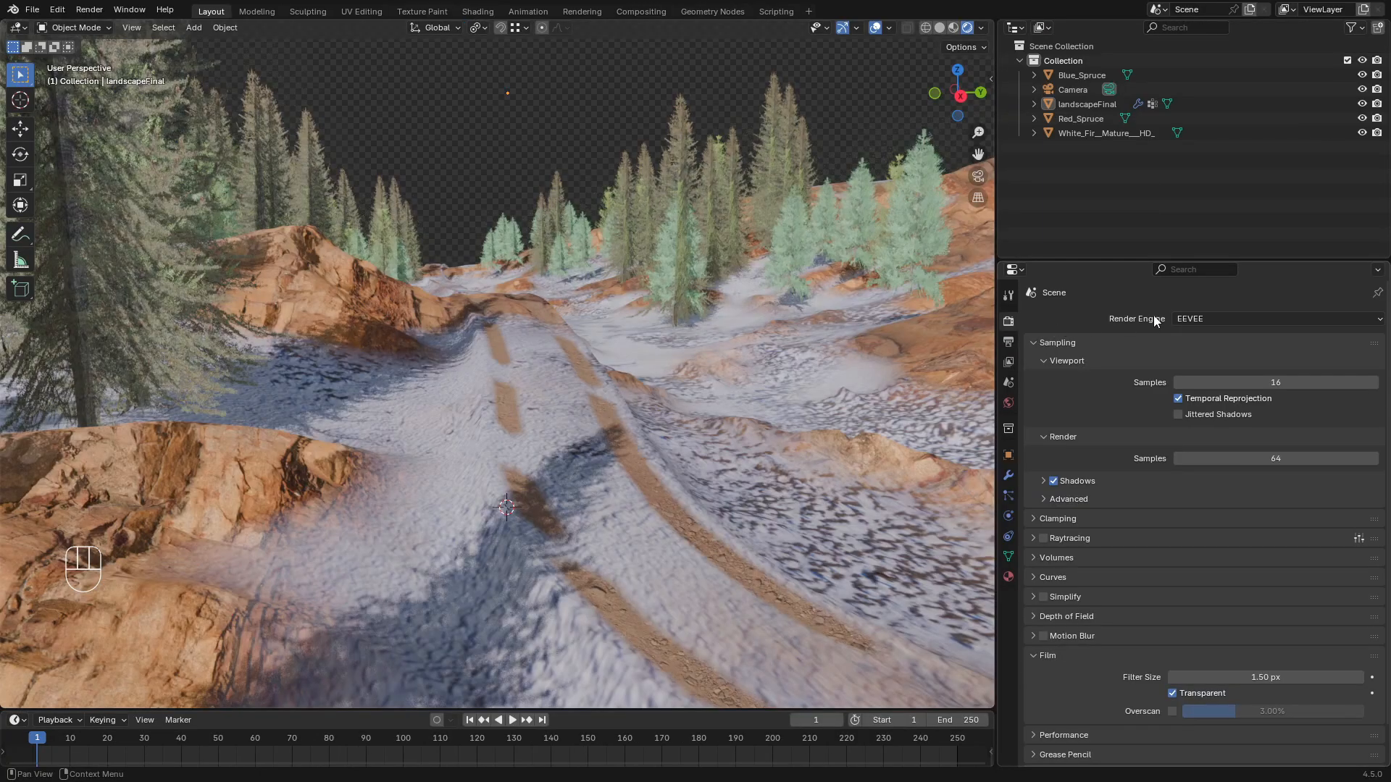
Switch the render engine to Cycles and set its device to GPU Compute
{"action": "left_click", "coordinate": [1181, 319]}
{"action": "left_click", "coordinate": [1195, 368]}
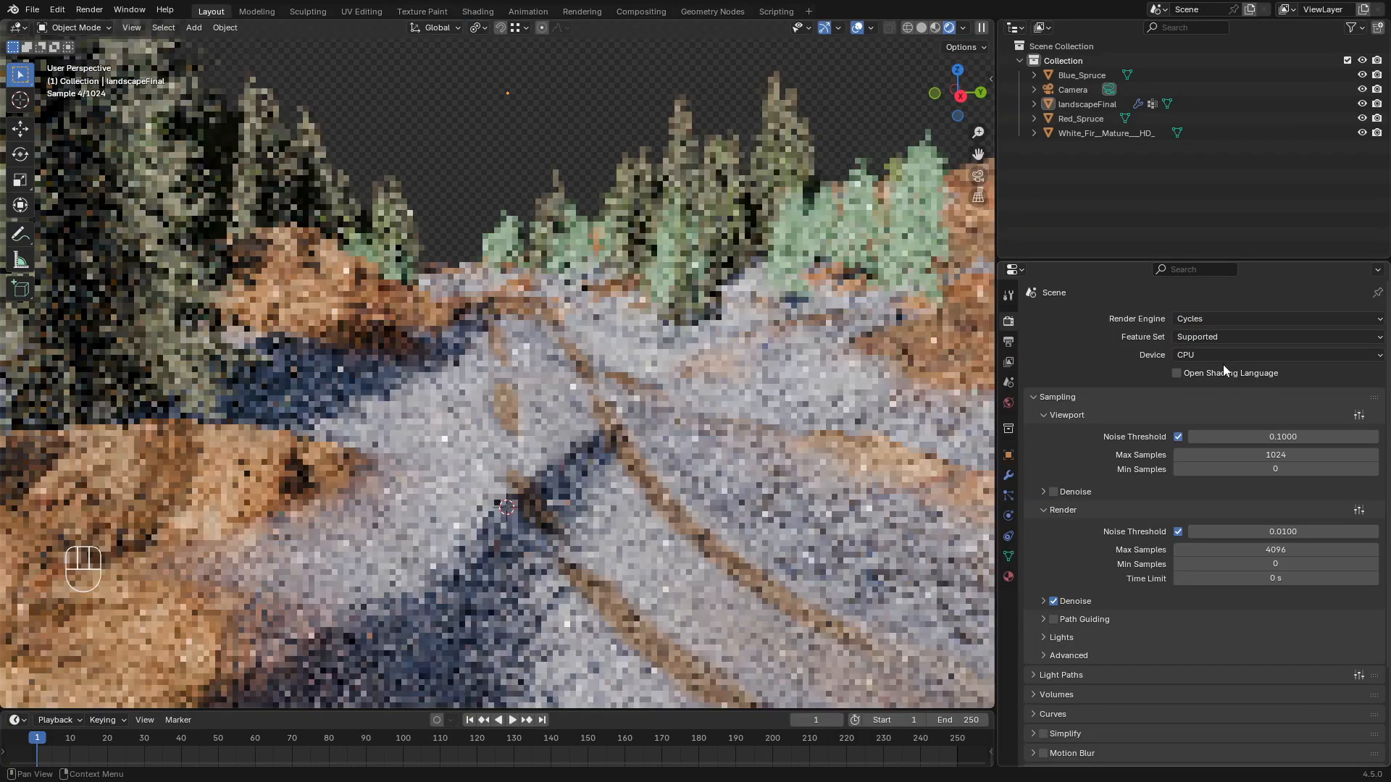
{"action": "left_click", "coordinate": [1246, 356]}
{"action": "left_click", "coordinate": [1236, 390]}
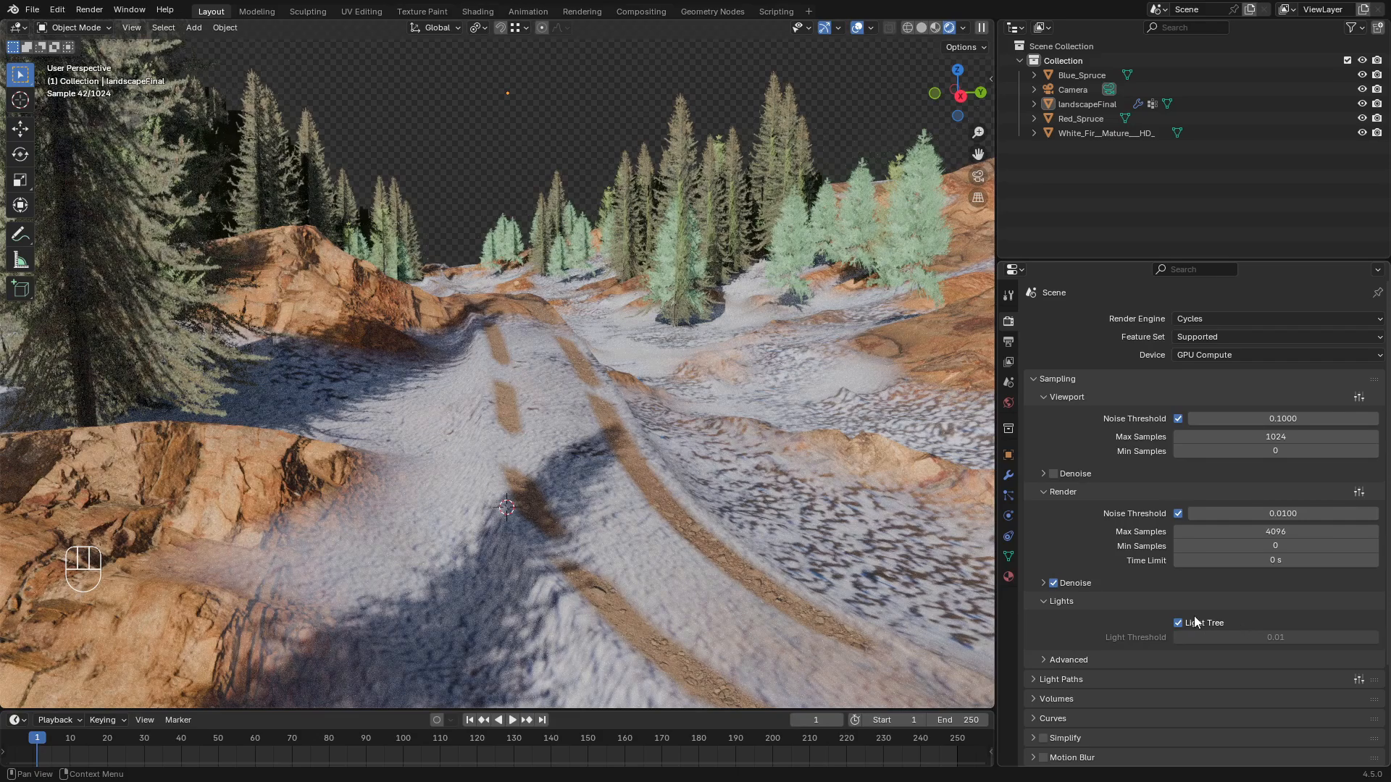
Raise the maximum Transparent bounces in the Cycles Light Paths settings
{"action": "left_click", "coordinate": [1033, 680]}
{"action": "scroll", "coordinate": [1150, 629], "scroll_direction": "down", "scroll_amount": 8}
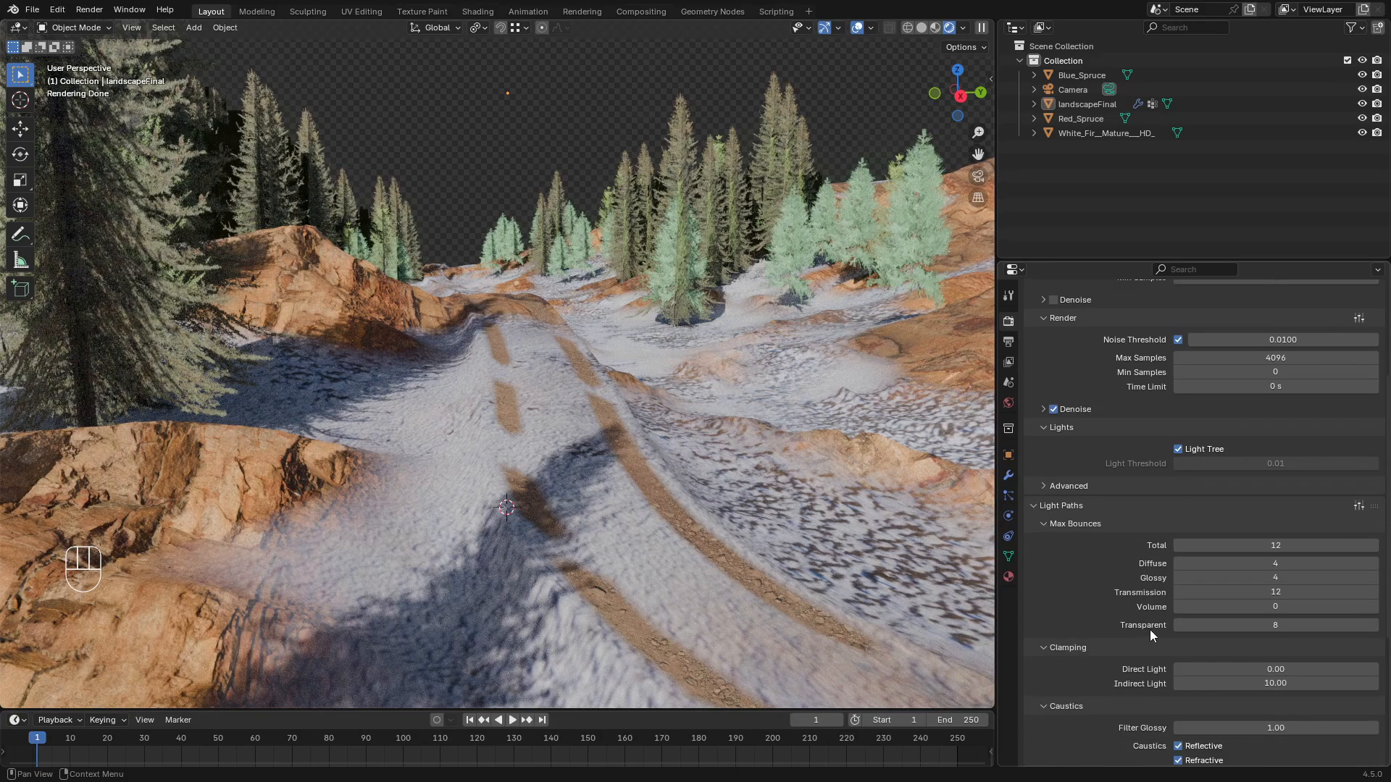
{"action": "left_click_drag", "start_coordinate": [1270, 512], "coordinate": [1343, 511]}
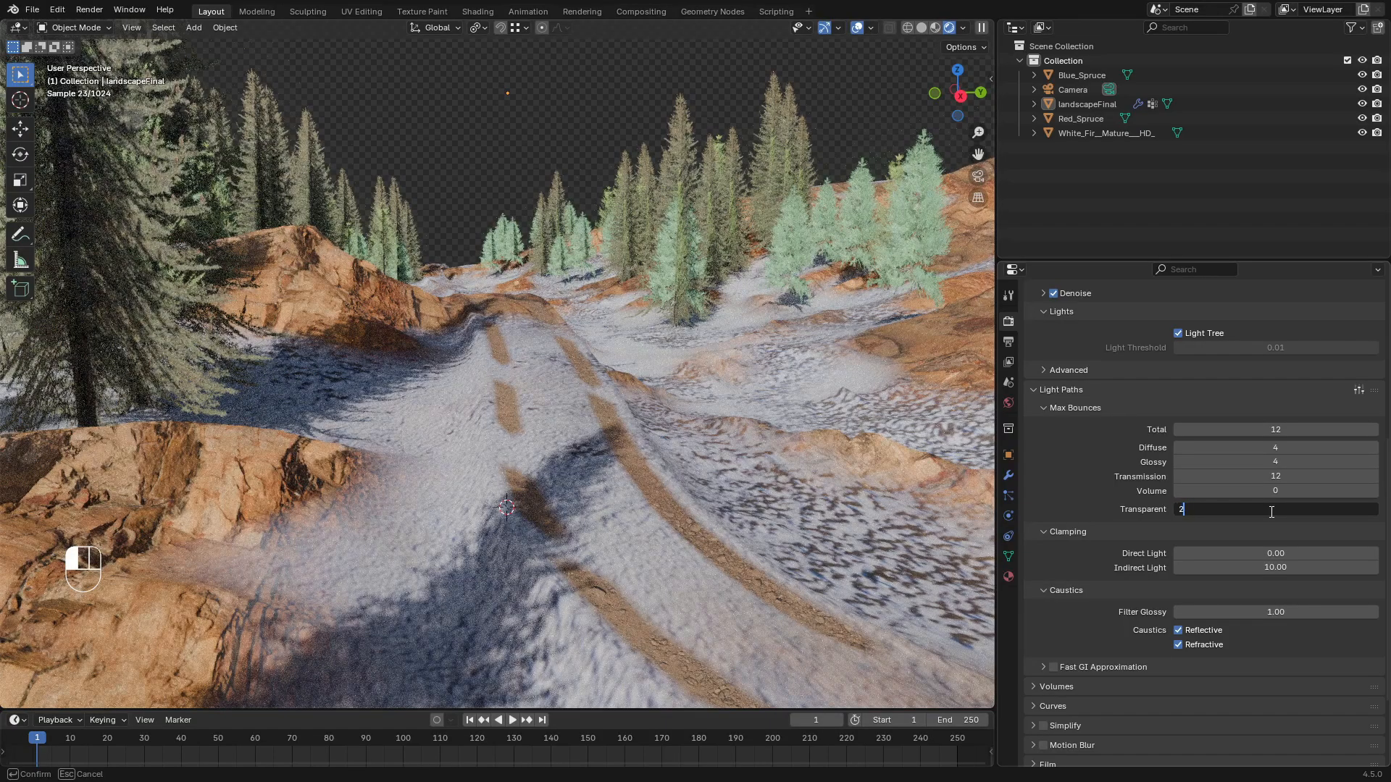
{"action": "key", "text": "Return"}
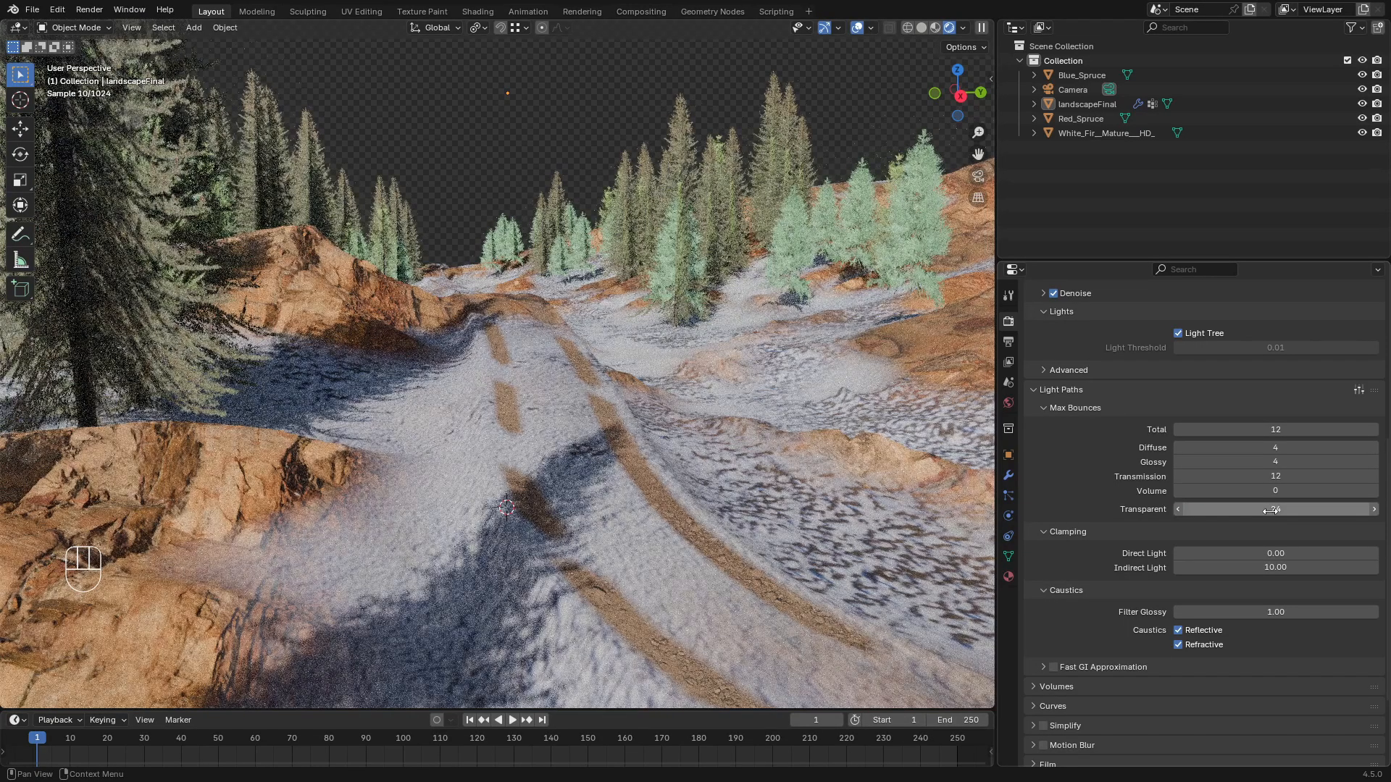
In the Blue Spruce material's shader nodes, move the color map node aside and place an Attribute node beside it
{"action": "left_click", "coordinate": [470, 13]}
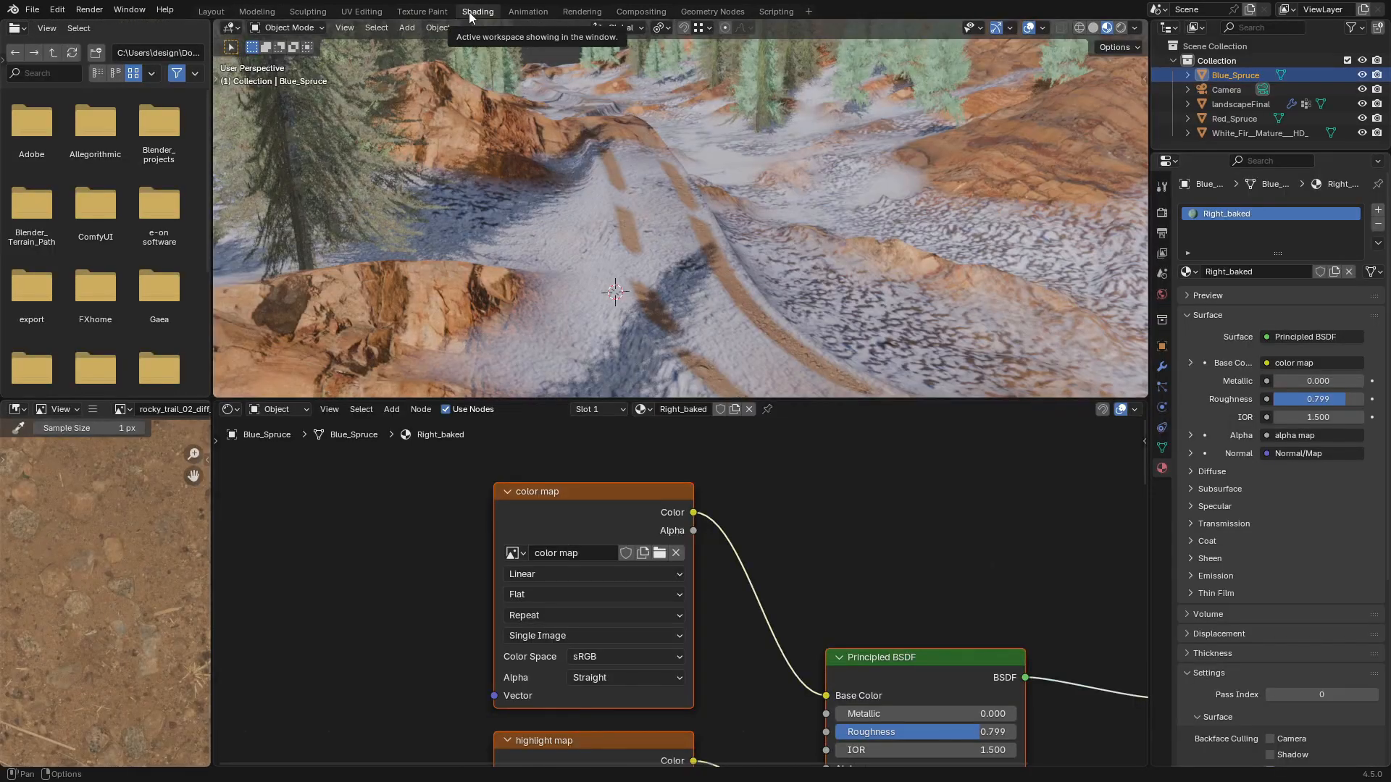
{"action": "mouse_move", "coordinate": [703, 246]}
{"action": "middle_mouse_down"}
{"action": "mouse_move", "coordinate": [693, 171]}
{"action": "mouse_move", "coordinate": [668, 252]}
{"action": "mouse_move", "coordinate": [699, 259]}
{"action": "middle_mouse_up"}
{"action": "left_click_drag", "start_coordinate": [637, 496], "coordinate": [388, 477]}
{"action": "key", "text": "shift+a"}
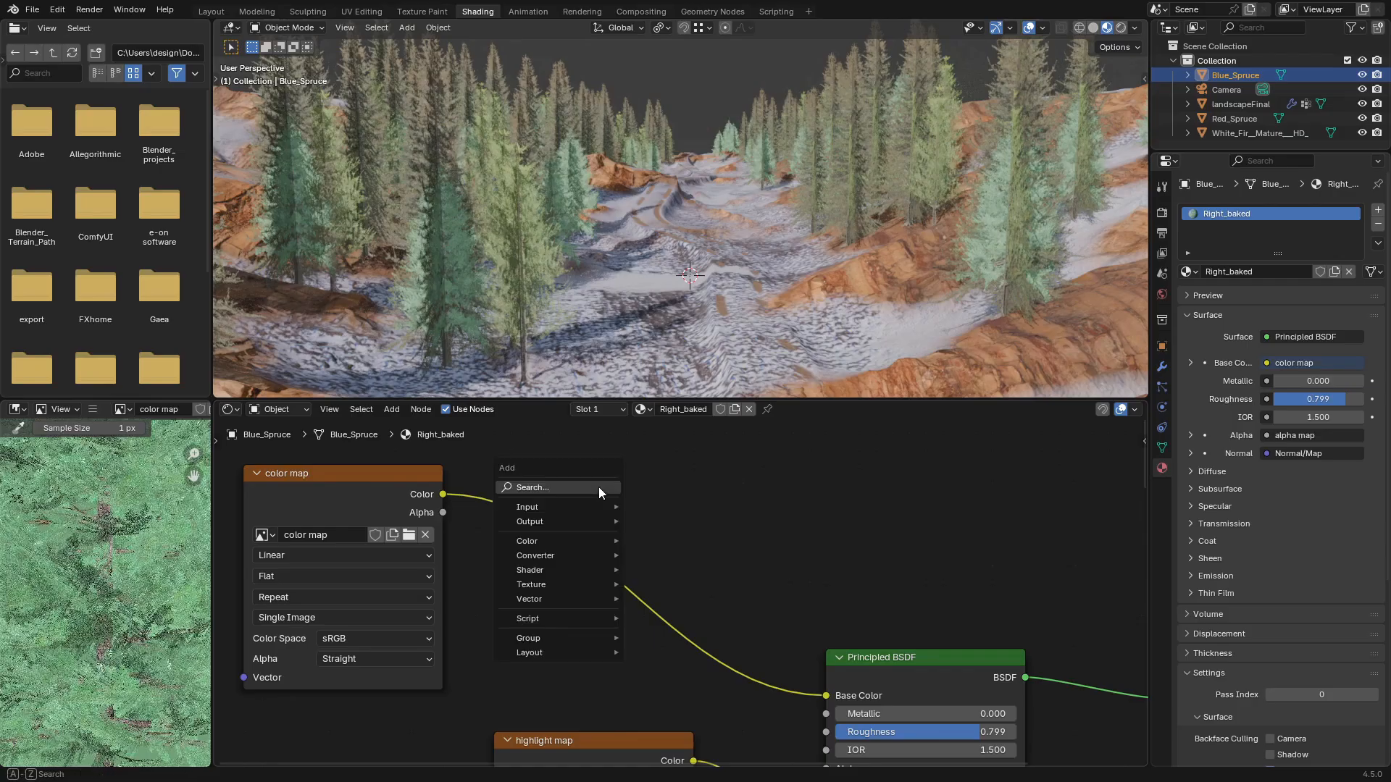
{"action": "type", "text": "attr"}
{"action": "left_click", "coordinate": [637, 518]}
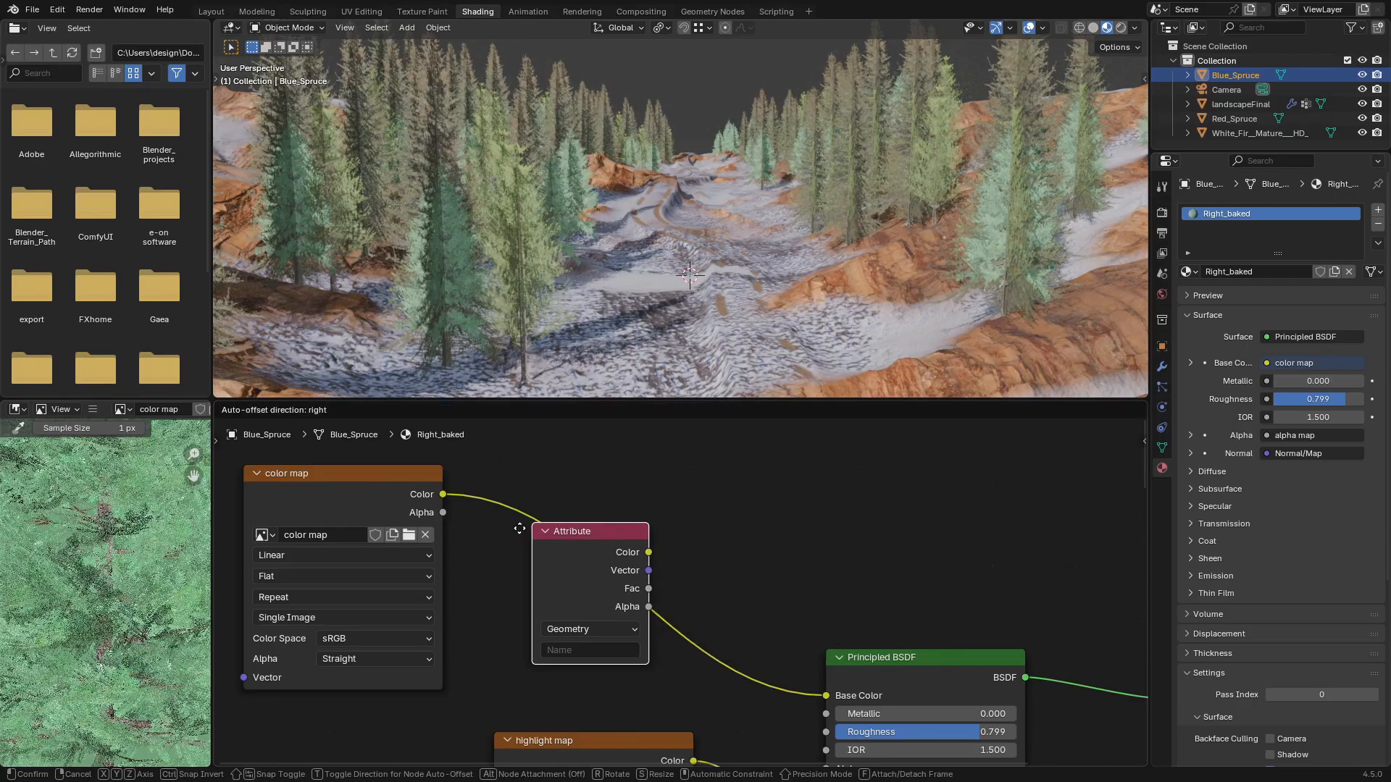
{"action": "left_click", "coordinate": [479, 573]}
Insert a Mix Color node between the color map and Principled BSDF, and link the Attribute's Color to its B input
{"action": "left_click", "coordinate": [729, 490]}
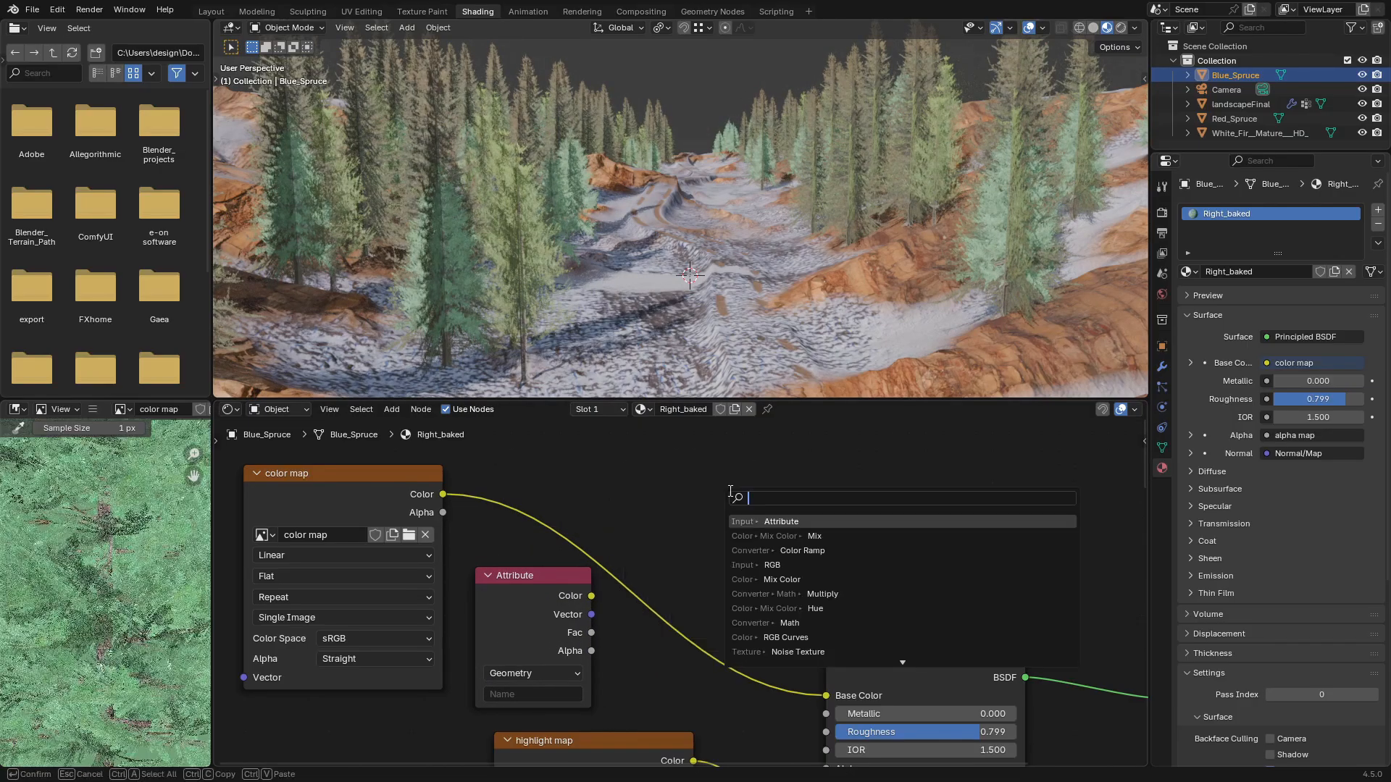
{"action": "type", "text": "m"}
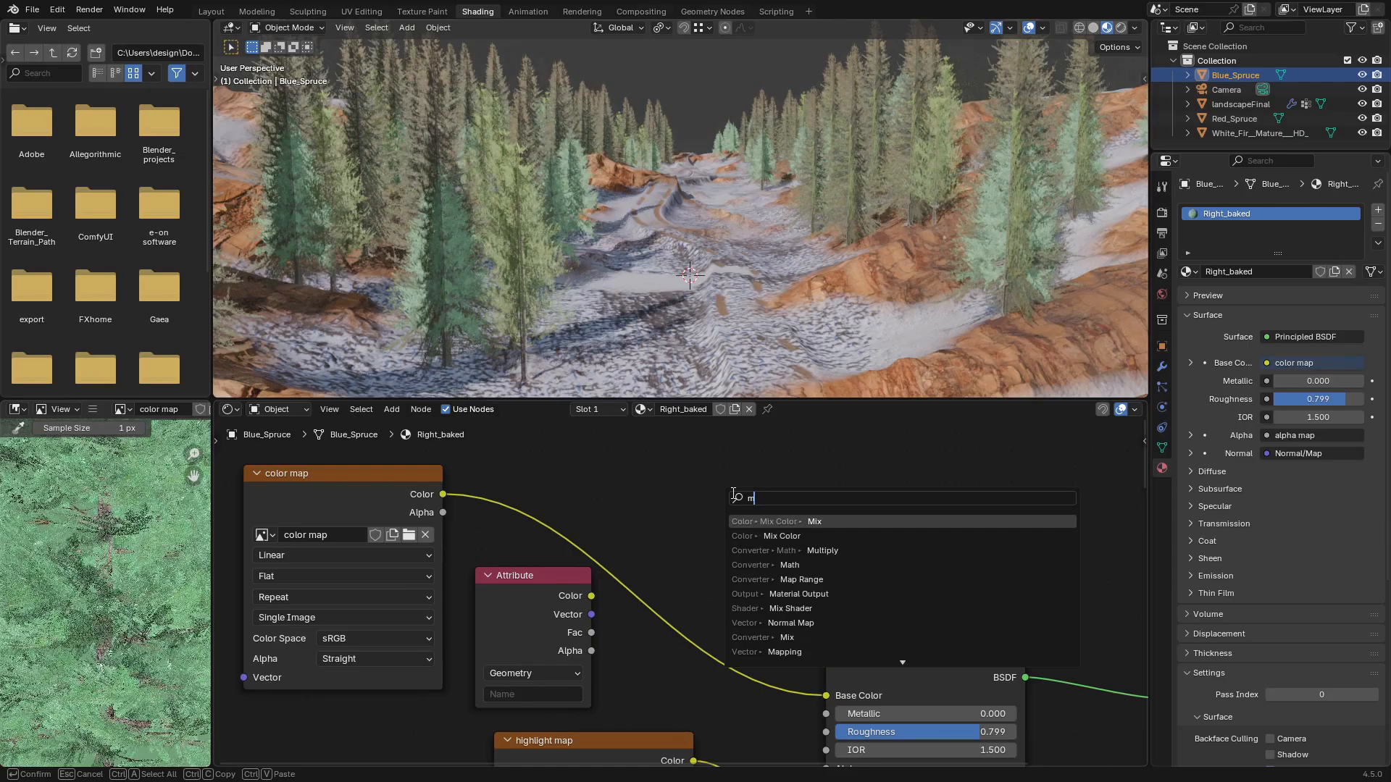
{"action": "type", "text": "ix color"}
{"action": "left_click", "coordinate": [772, 522]}
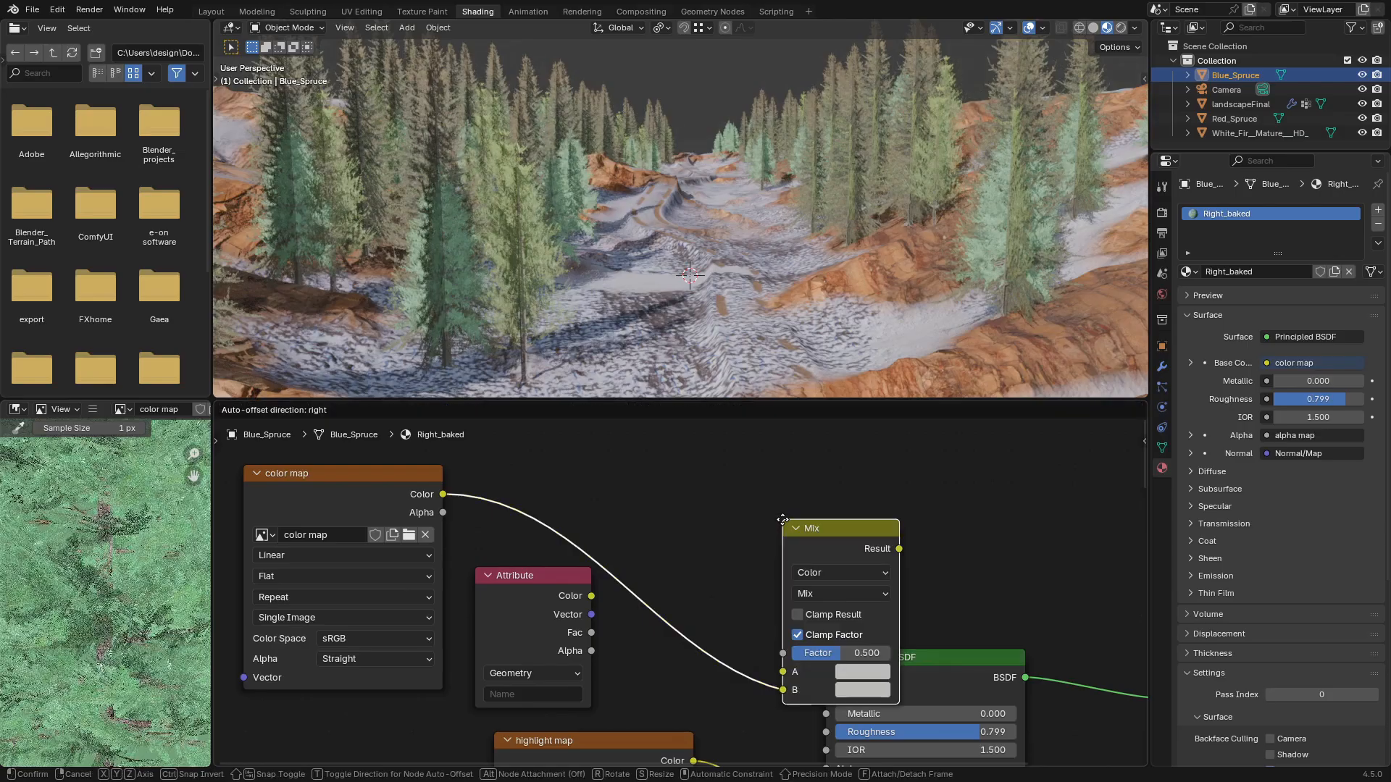
{"action": "left_click", "coordinate": [647, 490]}
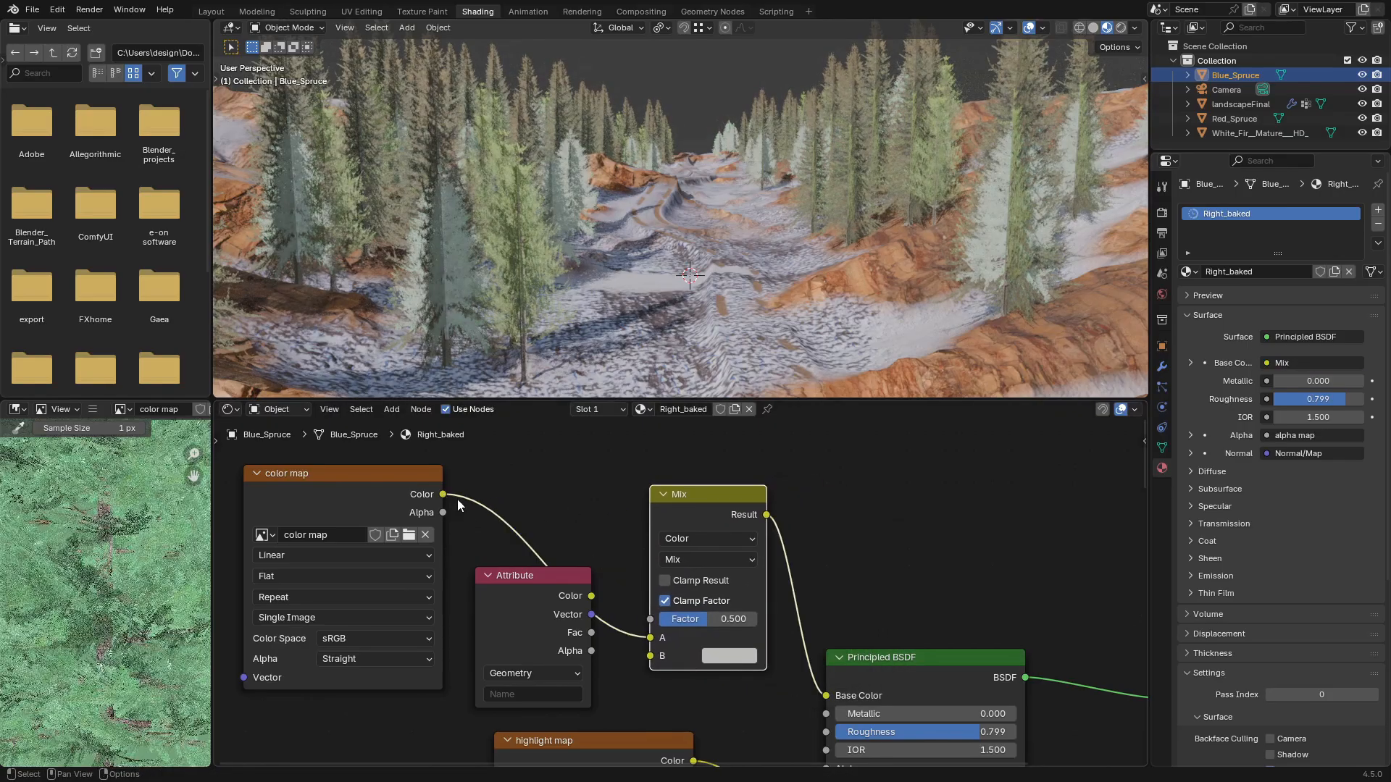
{"action": "left_click_drag", "start_coordinate": [591, 596], "coordinate": [697, 633]}
{"action": "left_click", "coordinate": [757, 536]}
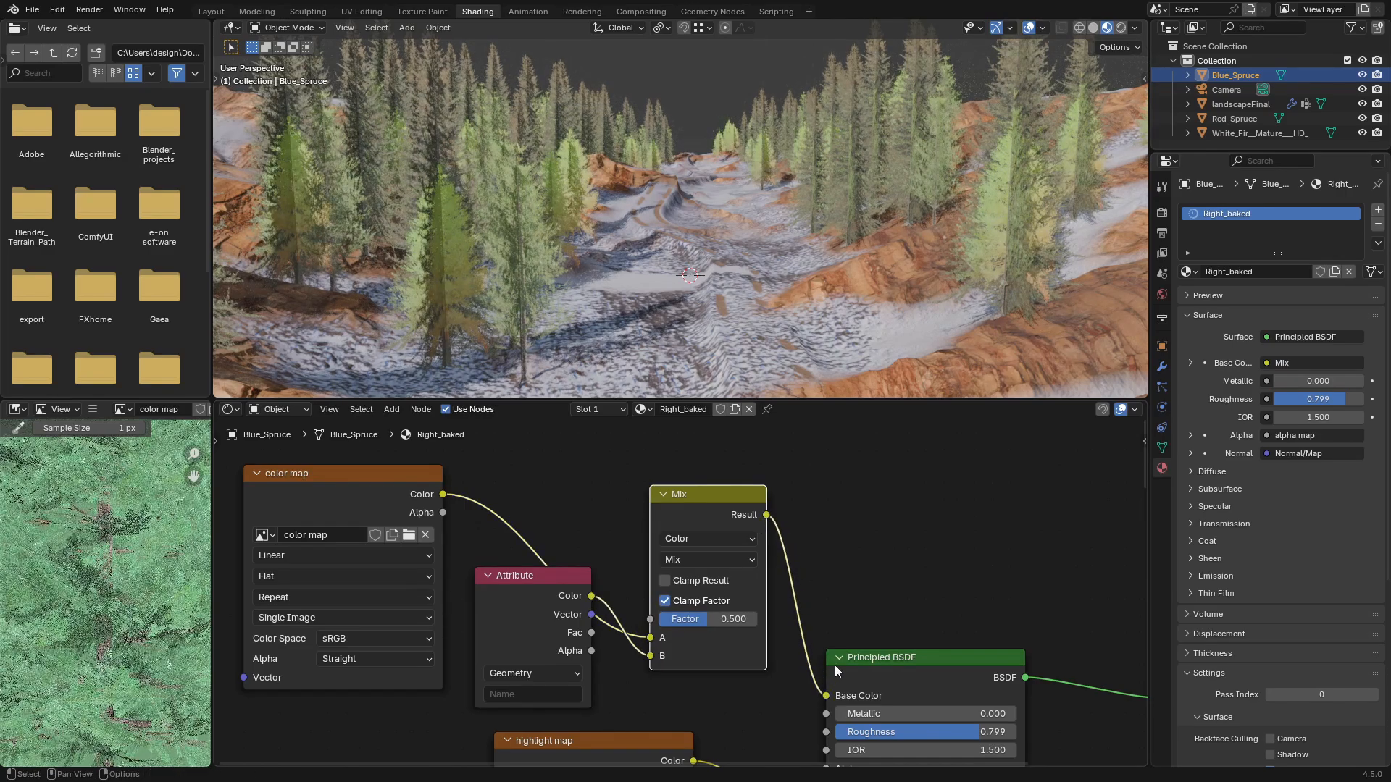
Set the Attribute node's name to blueSpruceColor and its type to Instancer
{"action": "left_click", "coordinate": [534, 693]}
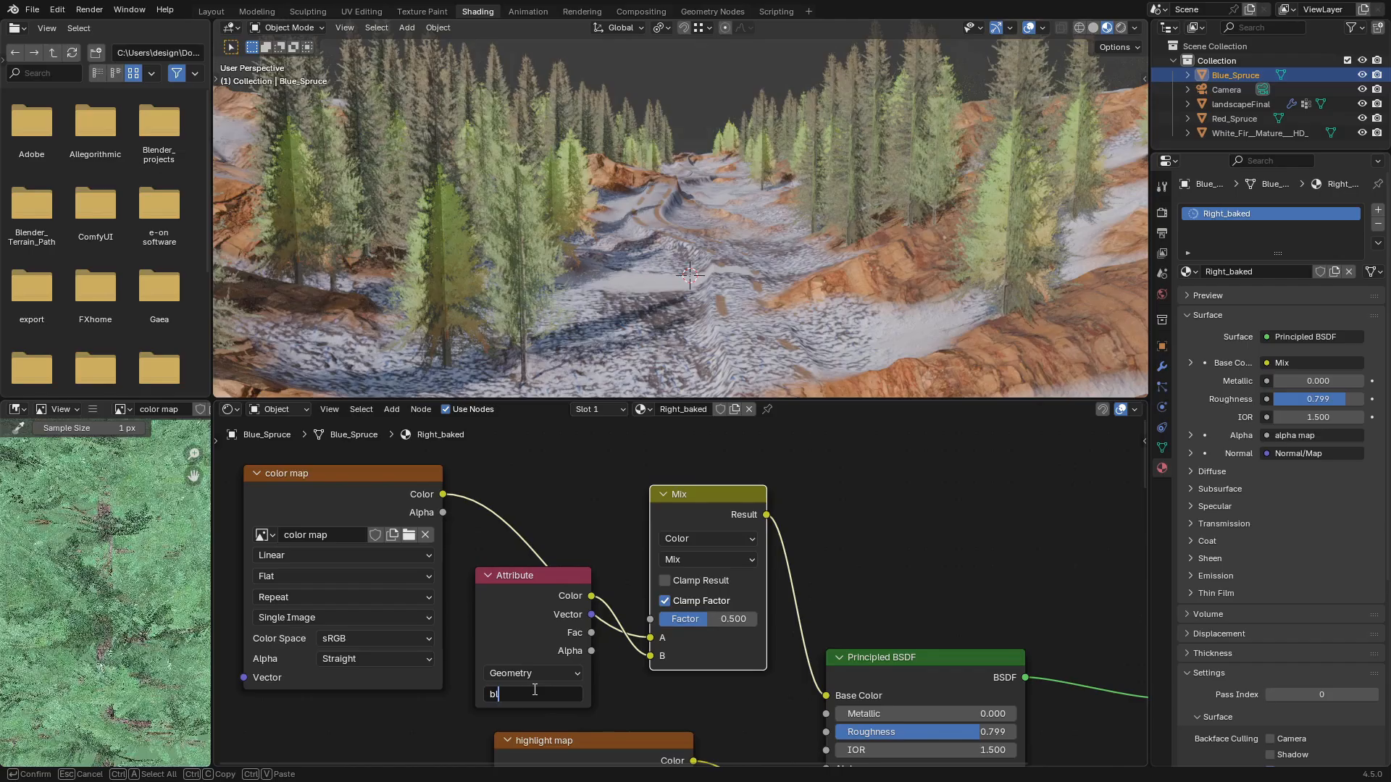
{"action": "type", "text": "blueSpruceColor"}
{"action": "key", "text": "Return"}
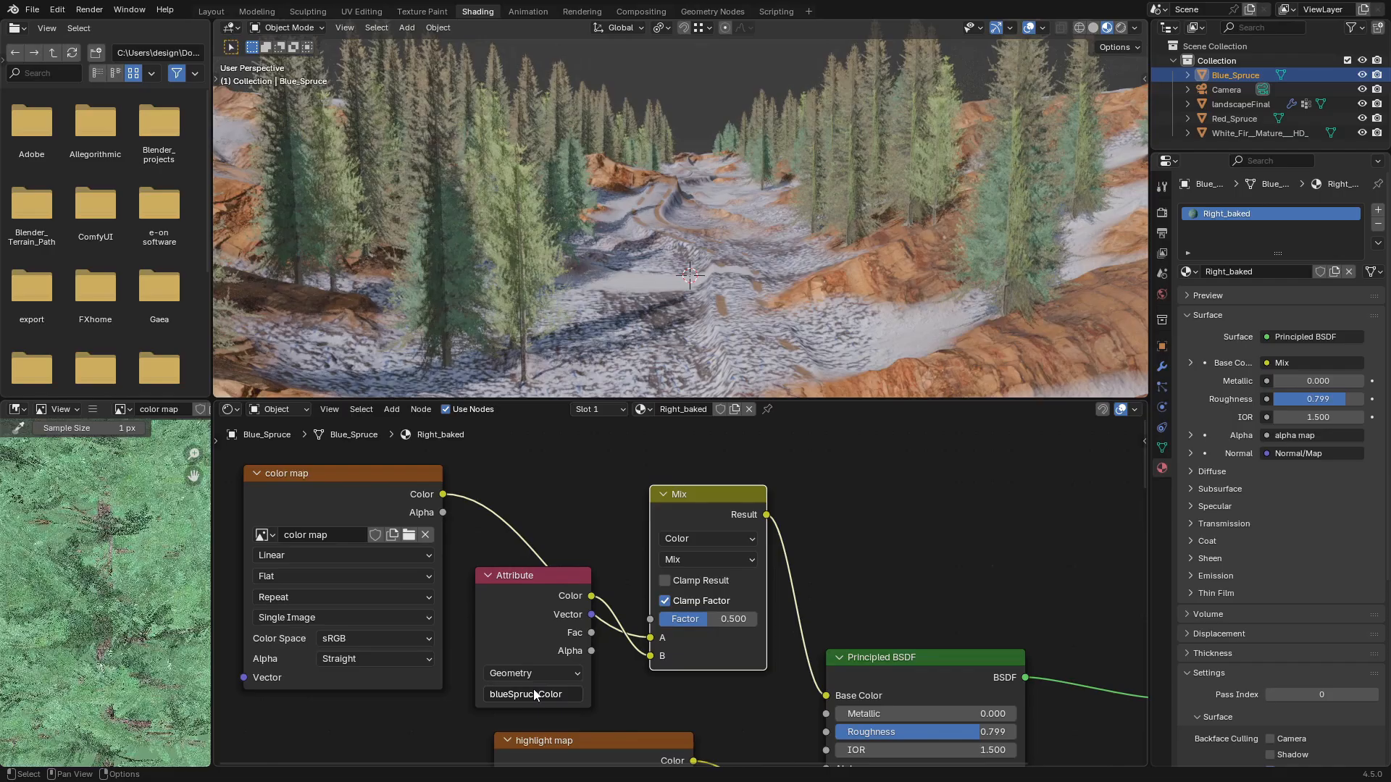
{"action": "left_click", "coordinate": [544, 673]}
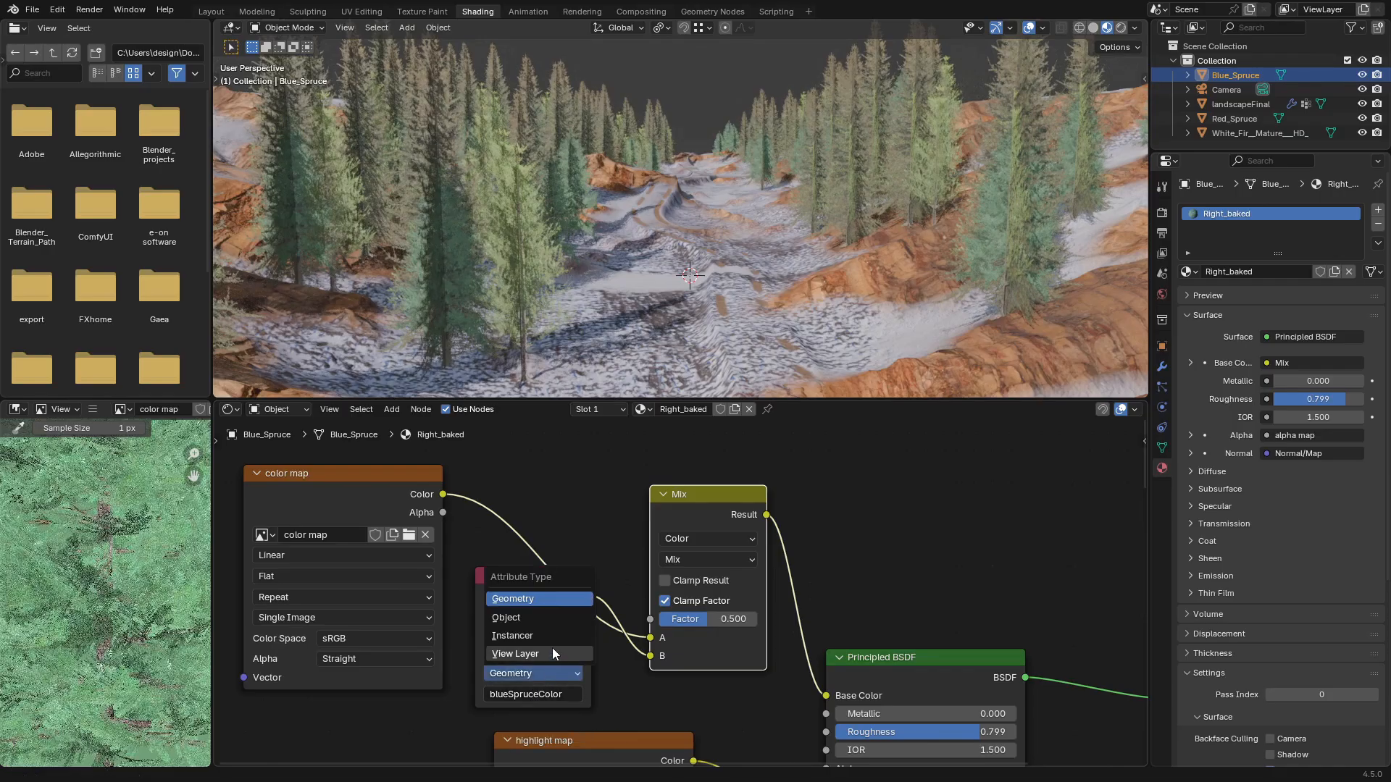
{"action": "left_click", "coordinate": [554, 636]}
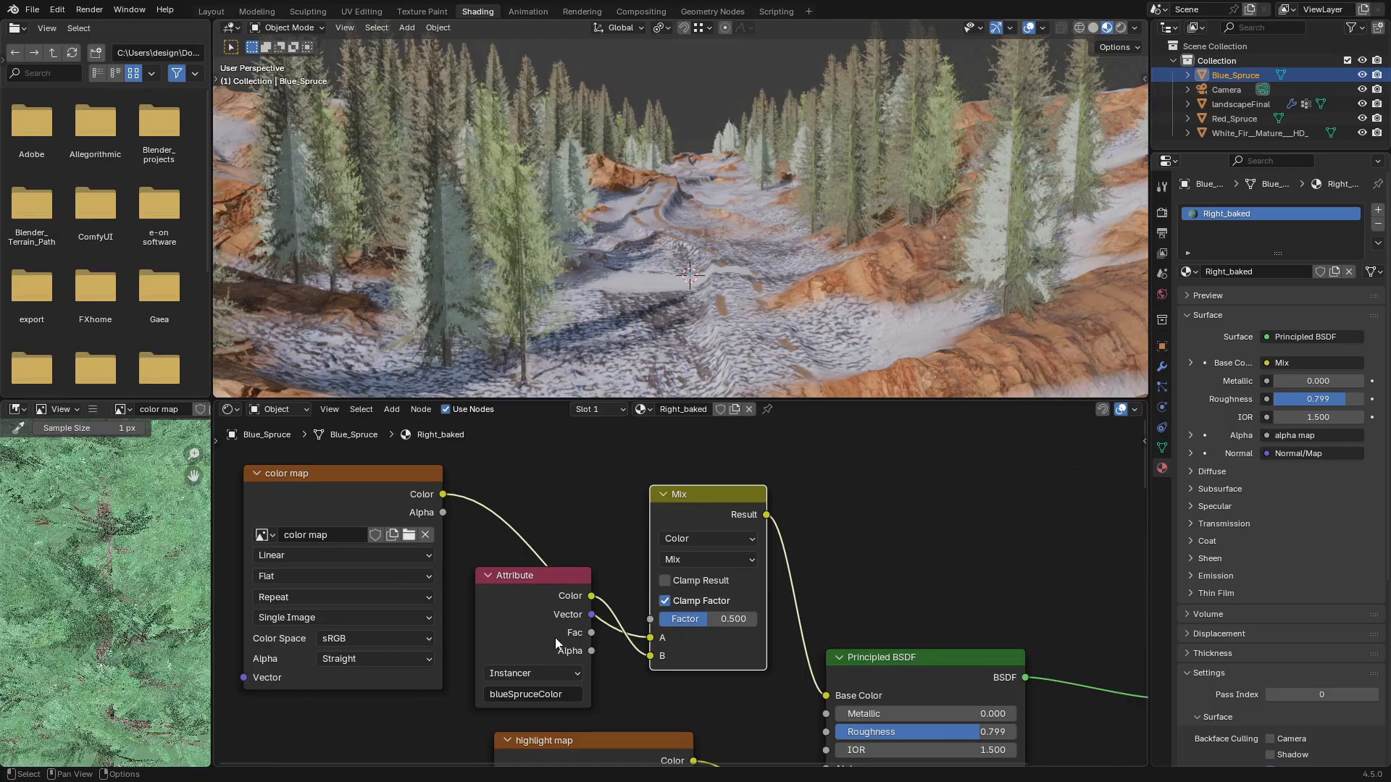
Bring up landscapeFinal's geometry nodes in an enlarged node editor, centred on the Random Value node feeding blueSpruceColor
{"action": "left_click", "coordinate": [721, 12]}
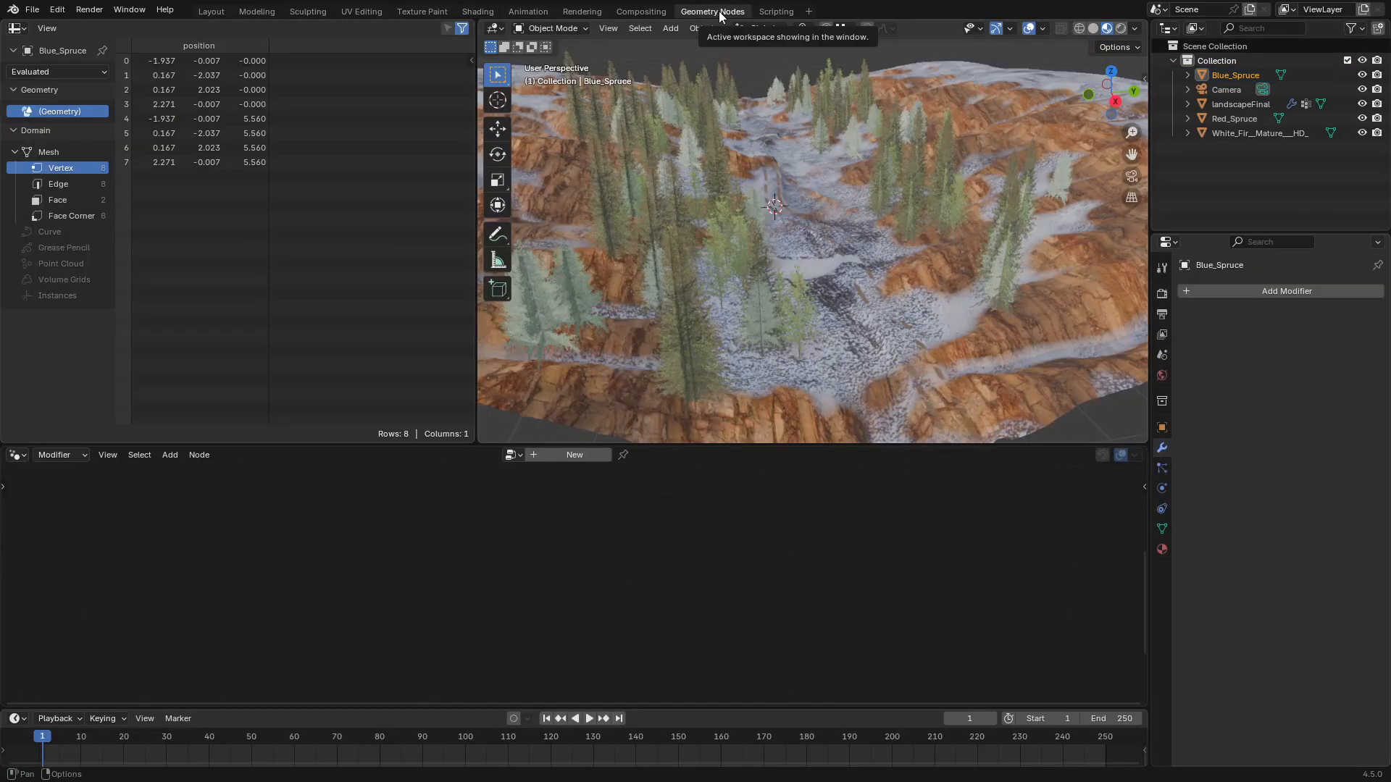
{"action": "left_click", "coordinate": [1240, 103]}
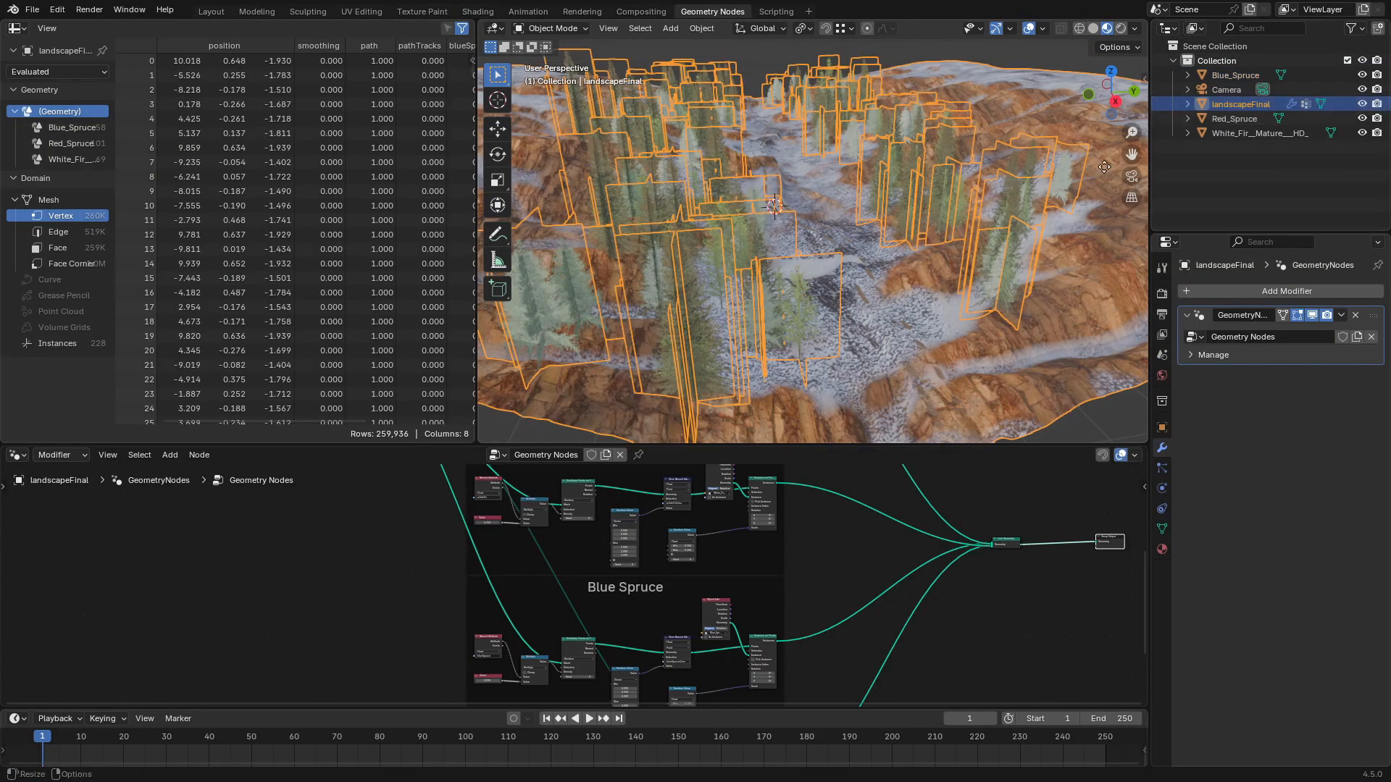
{"action": "middle_click_drag", "start_coordinate": [797, 326], "coordinate": [786, 308]}
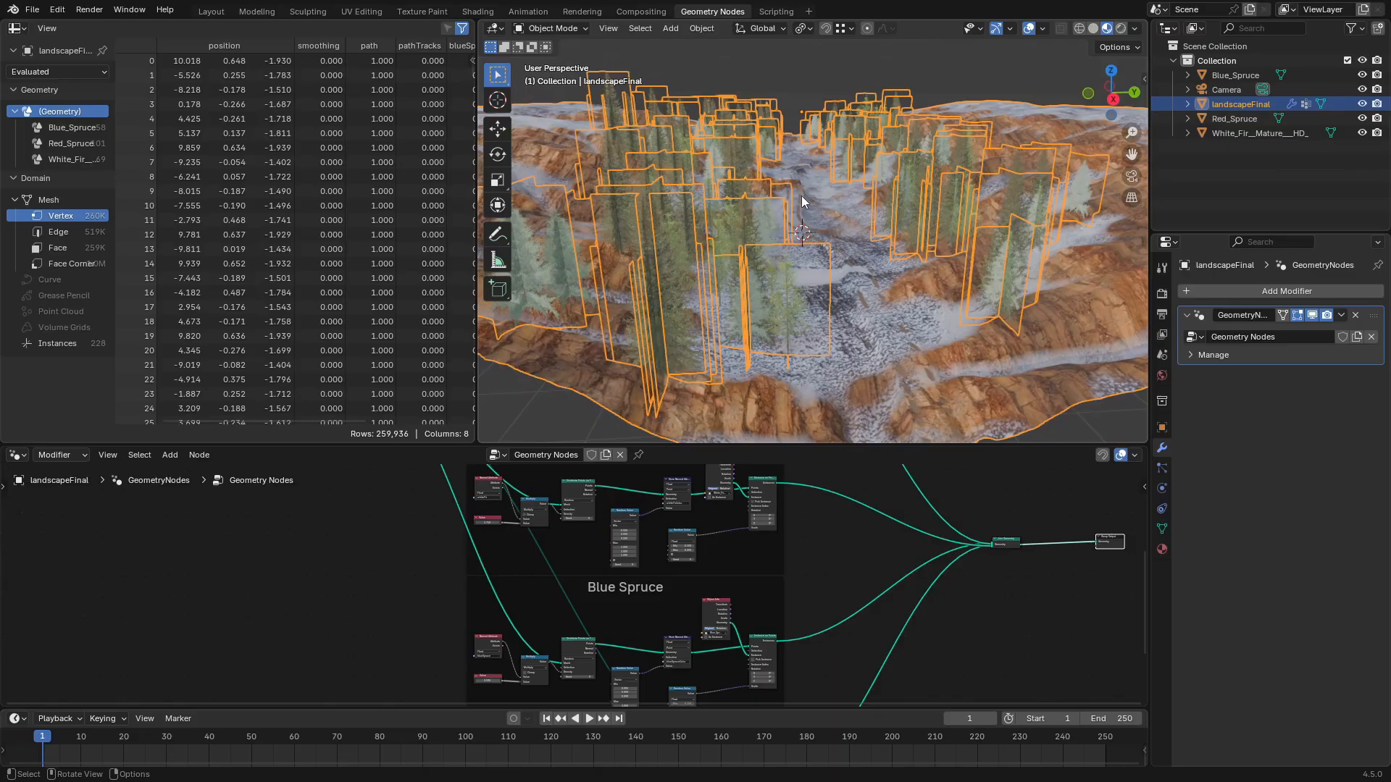
{"action": "left_click", "coordinate": [798, 72]}
{"action": "key", "text": "shift+b"}
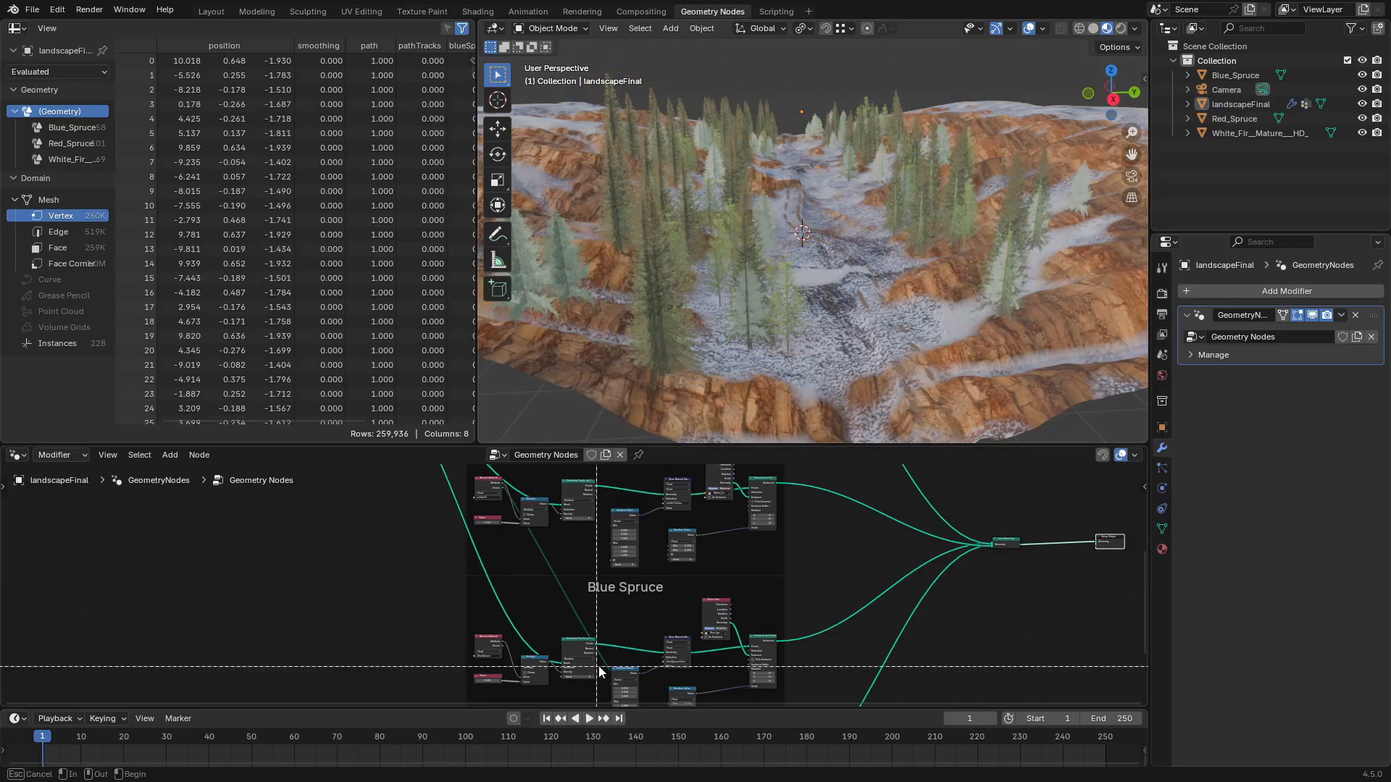
{"action": "left_click_drag", "start_coordinate": [605, 656], "coordinate": [638, 685]}
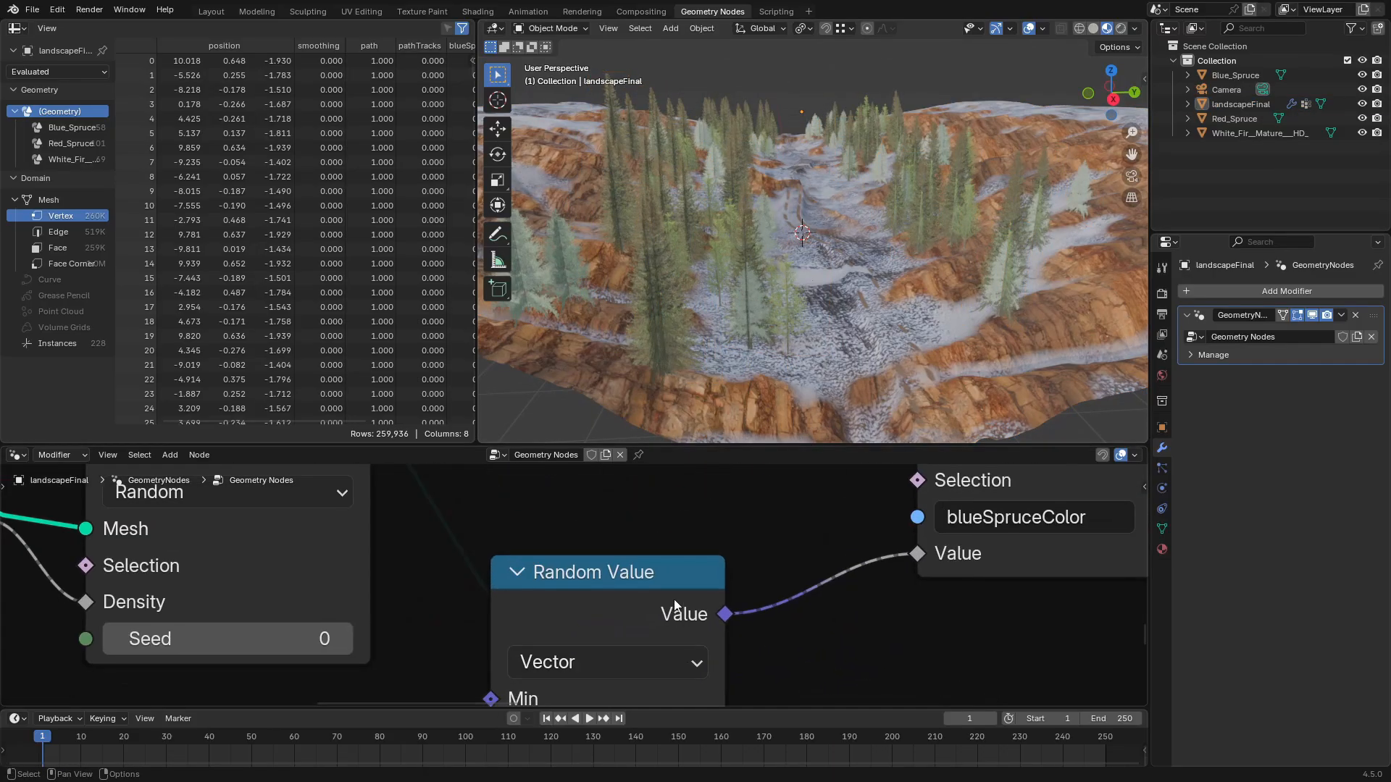
{"action": "scroll", "coordinate": [679, 608], "scroll_direction": "down", "scroll_amount": 9}
{"action": "middle_click_drag", "start_coordinate": [684, 602], "coordinate": [683, 536]}
{"action": "left_click_drag", "start_coordinate": [695, 444], "coordinate": [695, 328]}
{"action": "scroll", "coordinate": [840, 223], "scroll_direction": "up", "scroll_amount": 3}
{"action": "middle_click_drag", "start_coordinate": [840, 223], "coordinate": [831, 214], "text": "shift"}
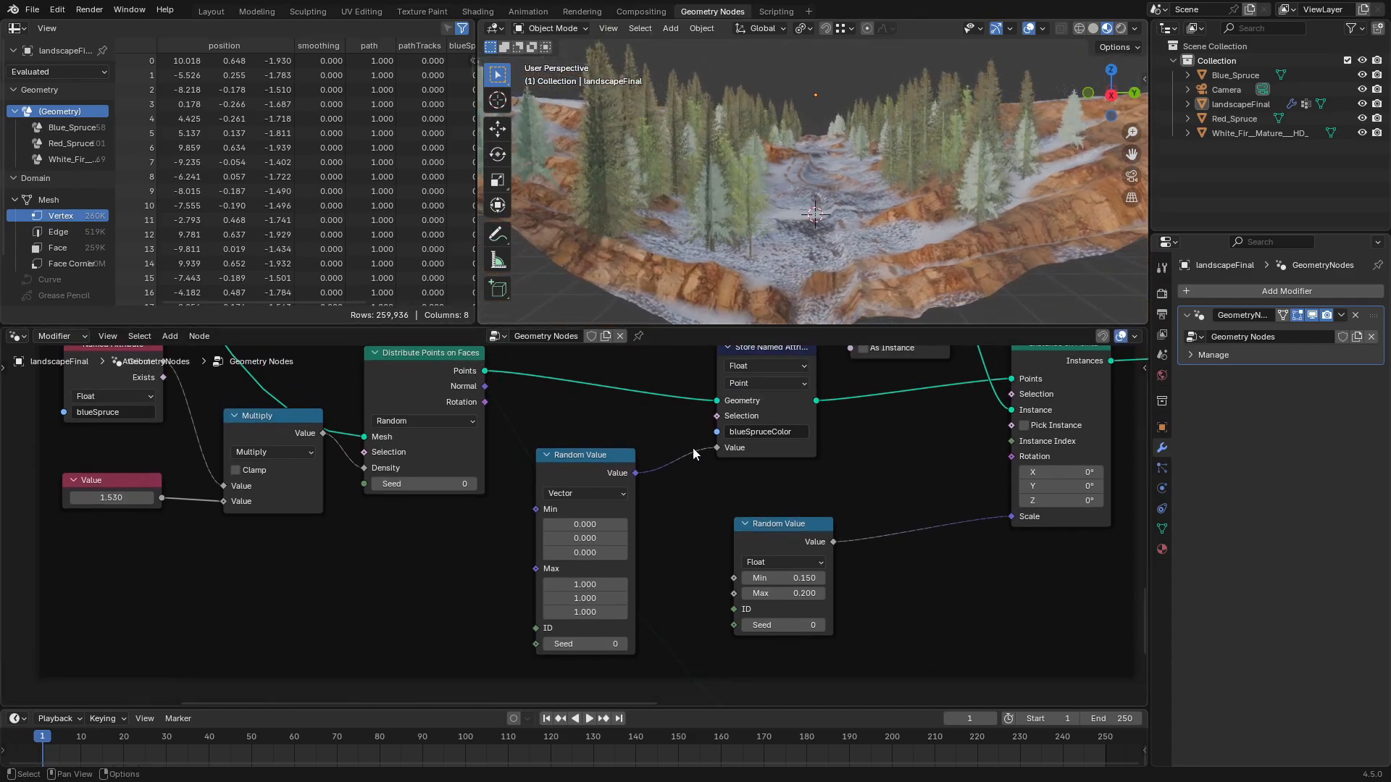
Adjust the Min and Max vectors of the blueSpruceColor Random Value node, with Min Y at -0.390 and Min Z at 0.430
{"action": "scroll", "coordinate": [609, 538], "scroll_direction": "up", "scroll_amount": 3}
{"action": "middle_click_drag", "start_coordinate": [614, 540], "coordinate": [614, 569]}
{"action": "left_click", "coordinate": [557, 553]}
{"action": "left_click_drag", "start_coordinate": [557, 553], "coordinate": [484, 553]}
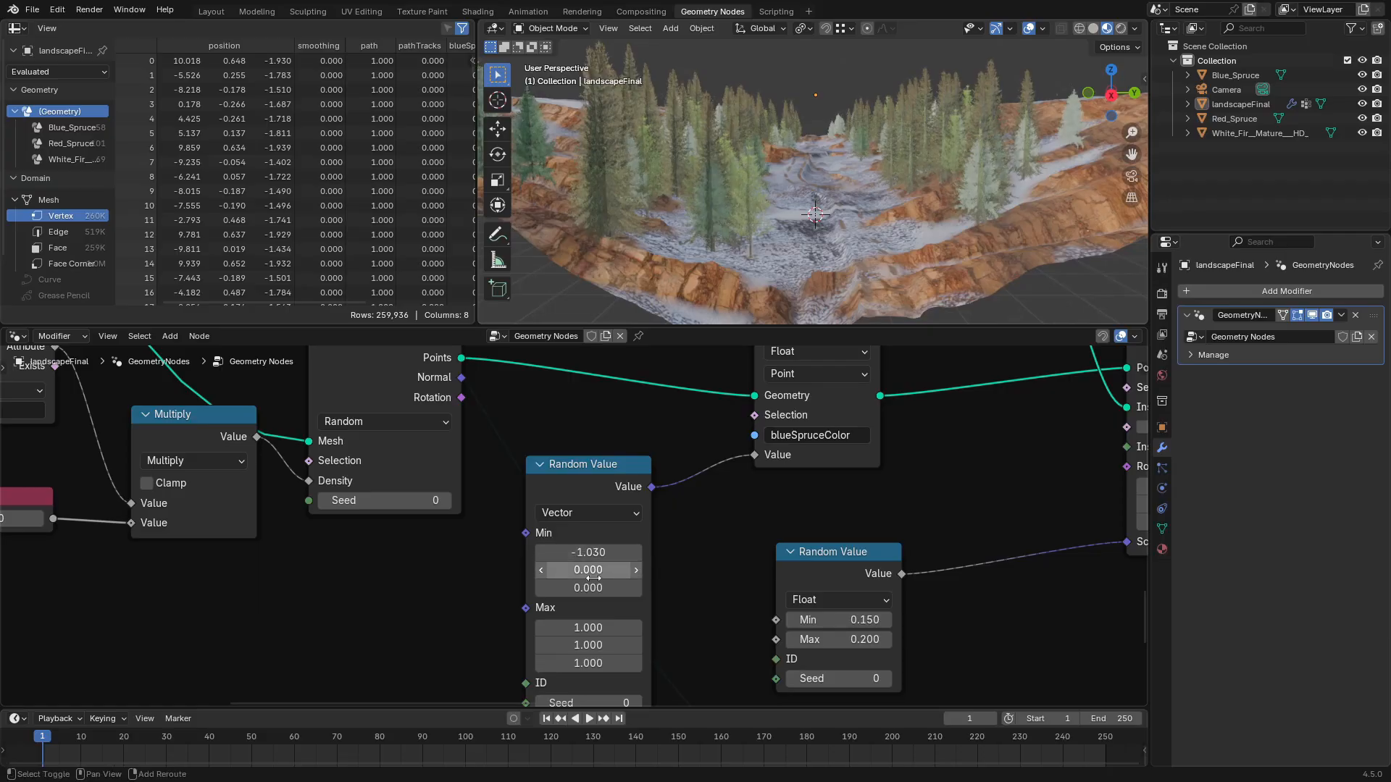
{"action": "left_click_drag", "start_coordinate": [586, 571], "coordinate": [458, 628]}
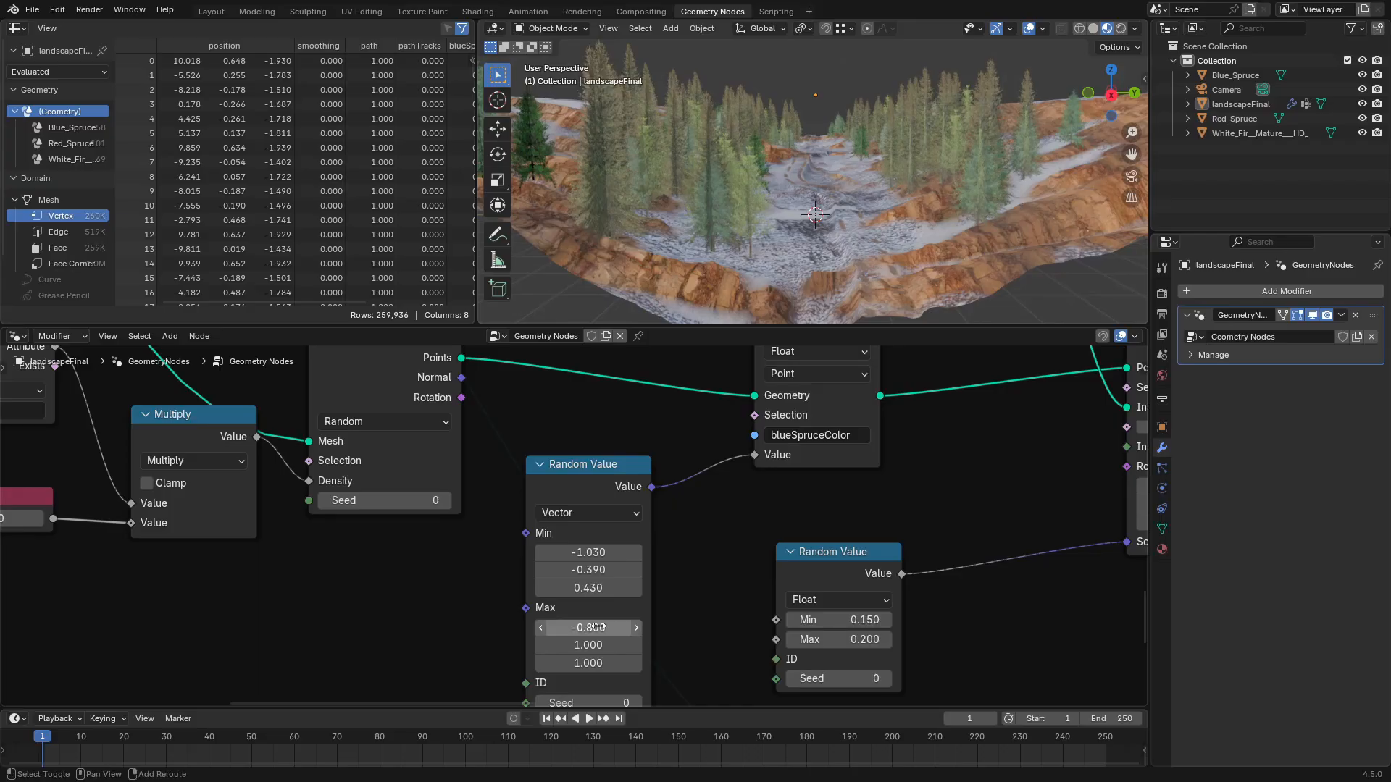
{"action": "mouse_move", "coordinate": [588, 645]}
{"action": "left_mouse_down"}
{"action": "mouse_move", "coordinate": [556, 644]}
{"action": "mouse_move", "coordinate": [568, 663]}
{"action": "mouse_move", "coordinate": [592, 663]}
{"action": "left_mouse_up"}
{"action": "mouse_move", "coordinate": [600, 552]}
{"action": "left_mouse_down"}
{"action": "mouse_move", "coordinate": [586, 553]}
{"action": "mouse_move", "coordinate": [610, 553]}
{"action": "left_mouse_up"}
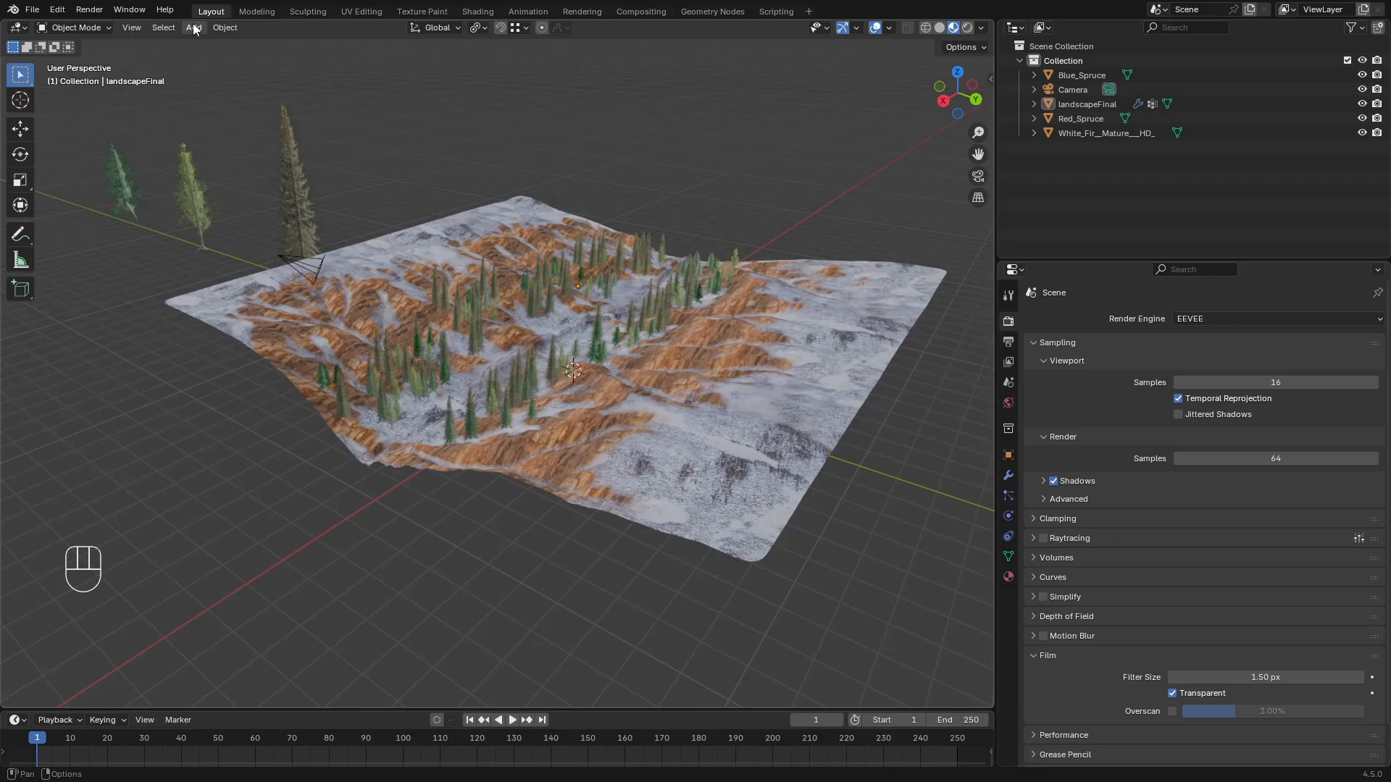
Add a cube mesh and scale it by about 13.893 so it encloses the whole landscape
{"action": "left_click", "coordinate": [193, 28]}
{"action": "mouse_move", "coordinate": [284, 43]}
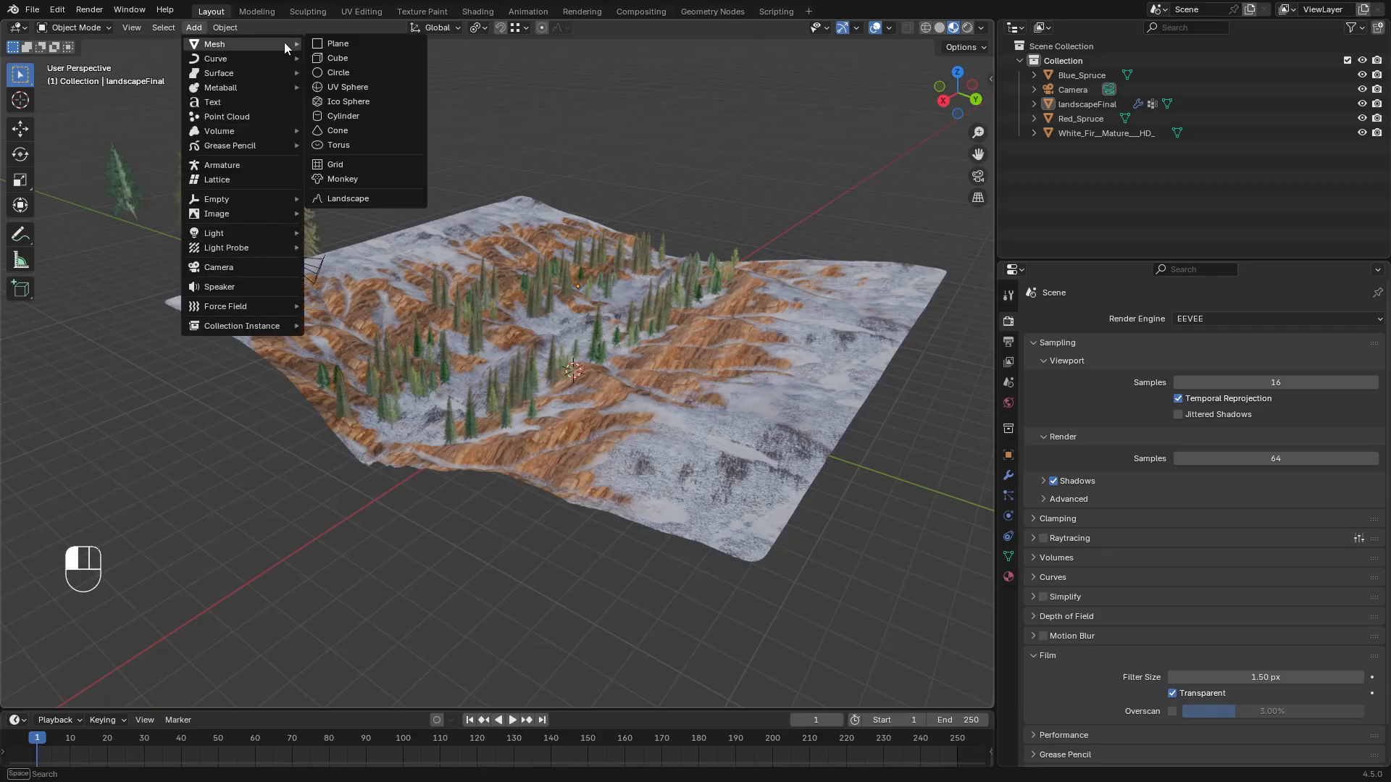
{"action": "left_click", "coordinate": [346, 60]}
{"action": "key", "text": "s"}
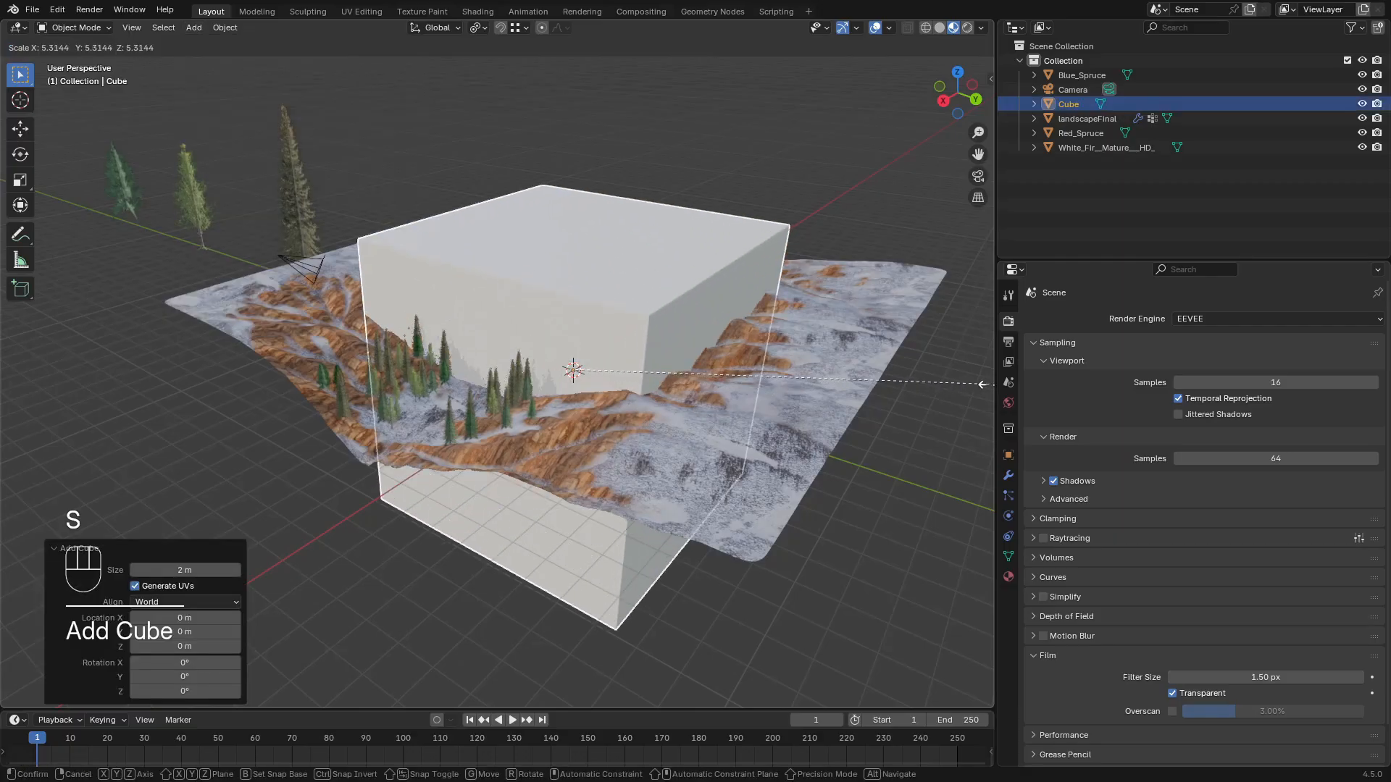
{"action": "left_click", "coordinate": [671, 402]}
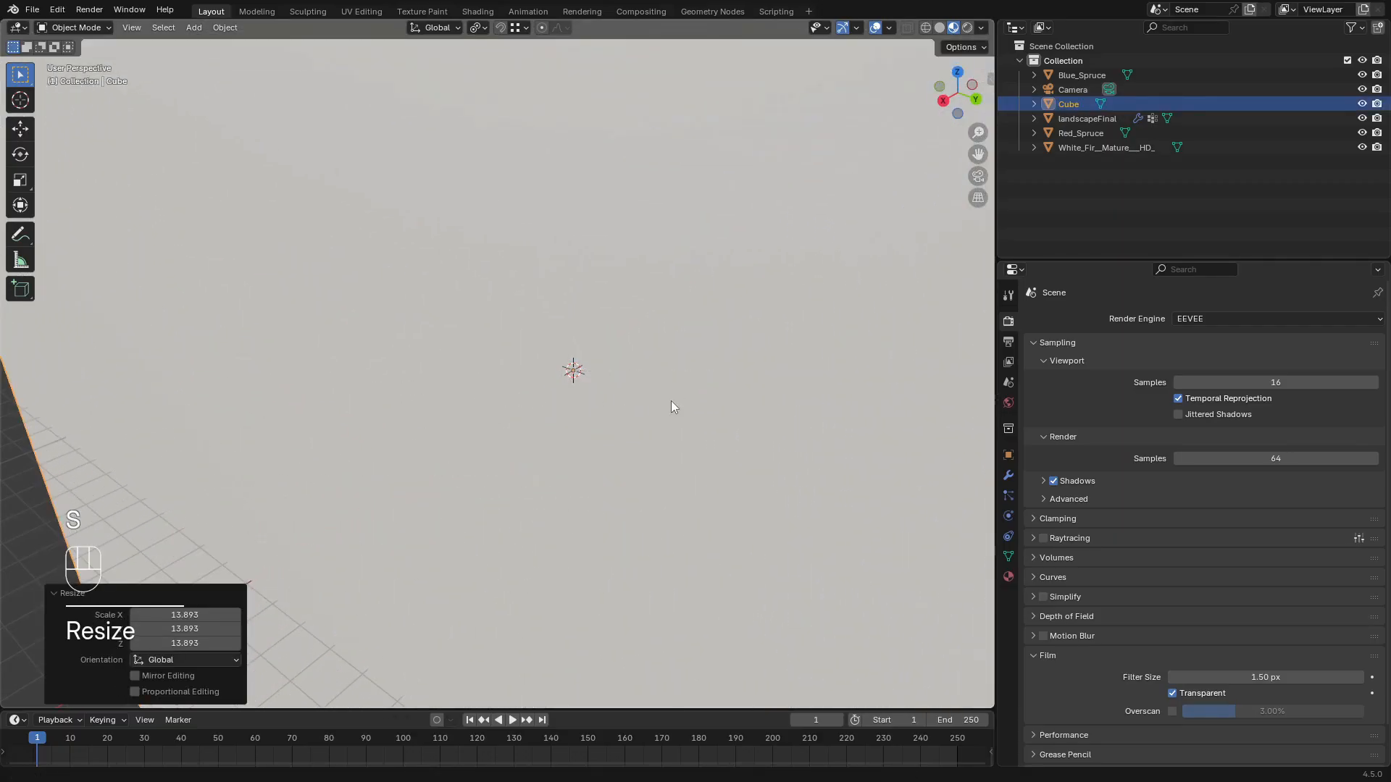
{"action": "scroll", "coordinate": [671, 402], "scroll_direction": "down", "scroll_amount": 8}
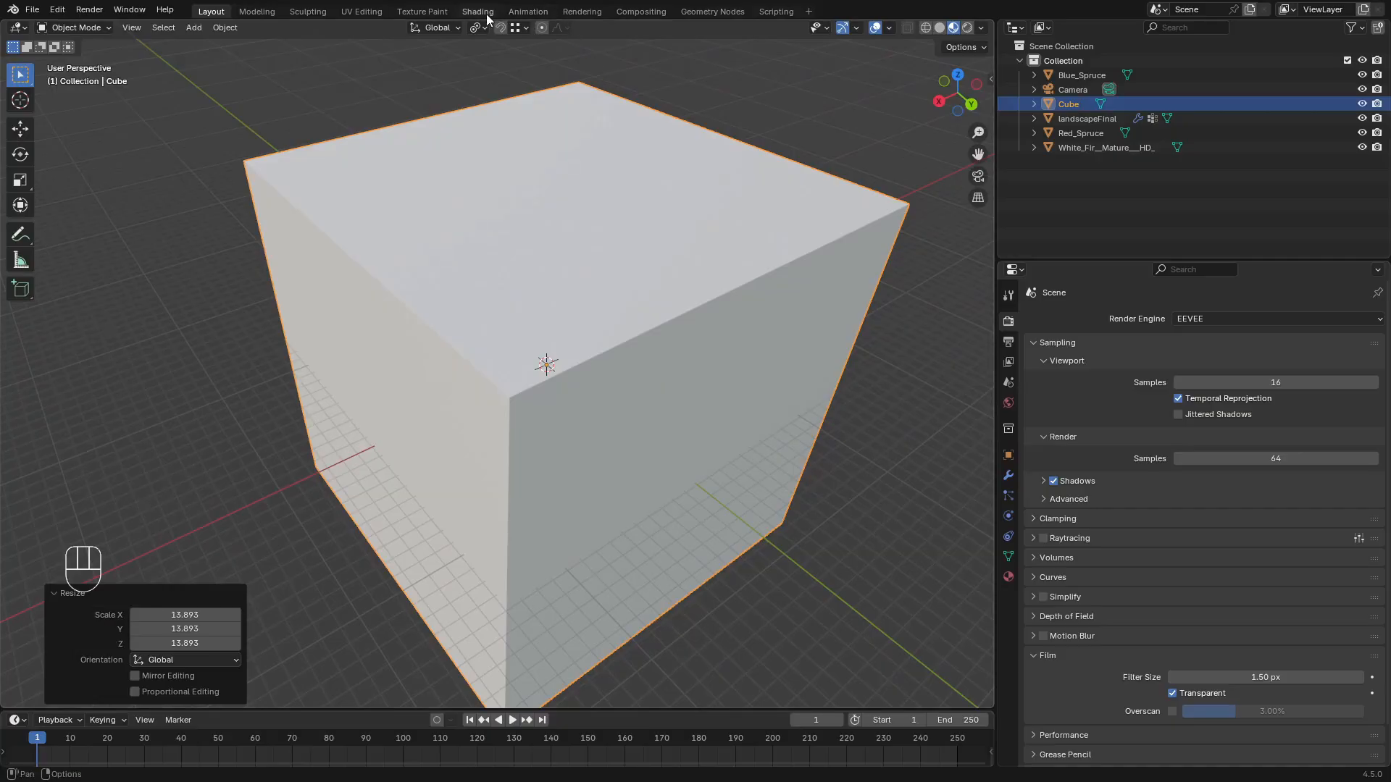
Give the cube a new material in the Shading workspace and delete its Principled BSDF node
{"action": "left_click", "coordinate": [482, 15]}
{"action": "left_click", "coordinate": [698, 412]}
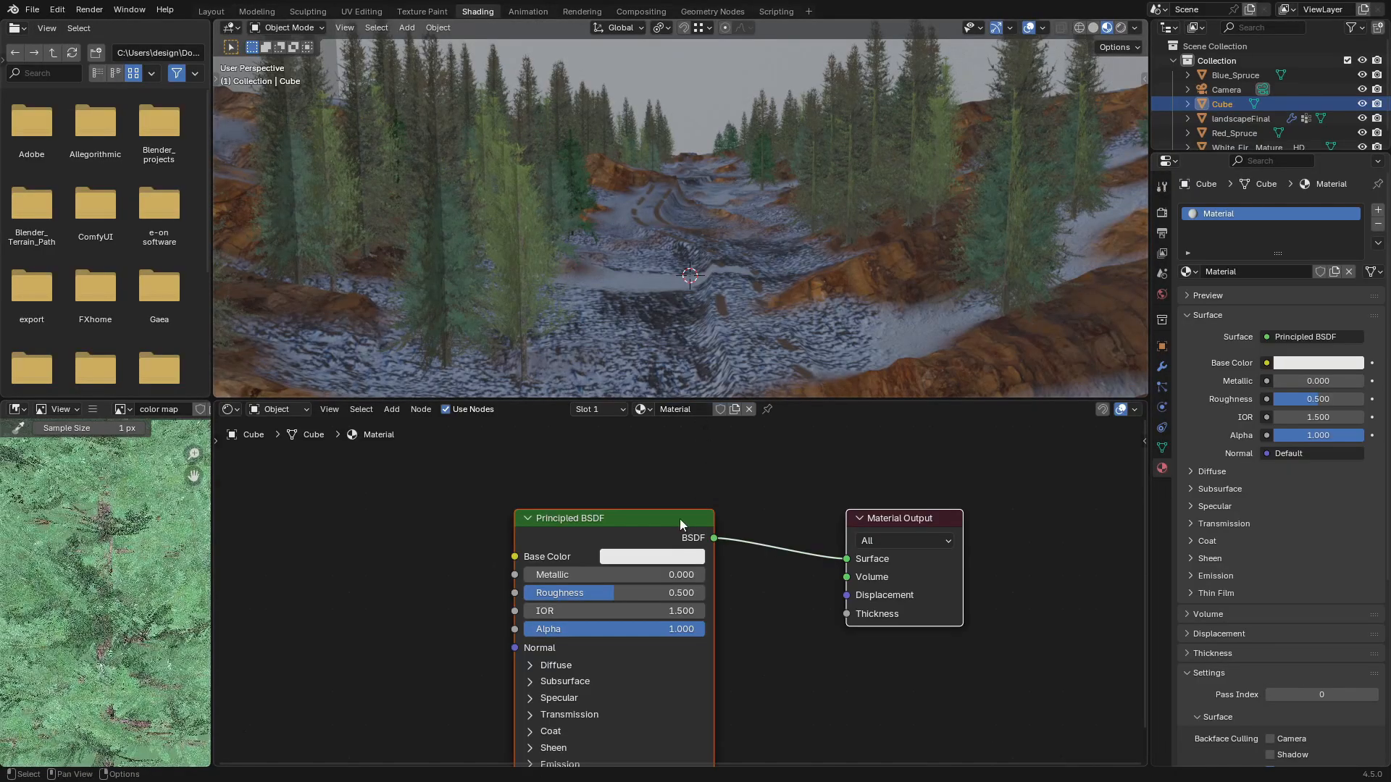
{"action": "key", "text": "x"}
Add a Volume Scatter node beside the Material Output in the cube's material
{"action": "key", "text": "shift+a"}
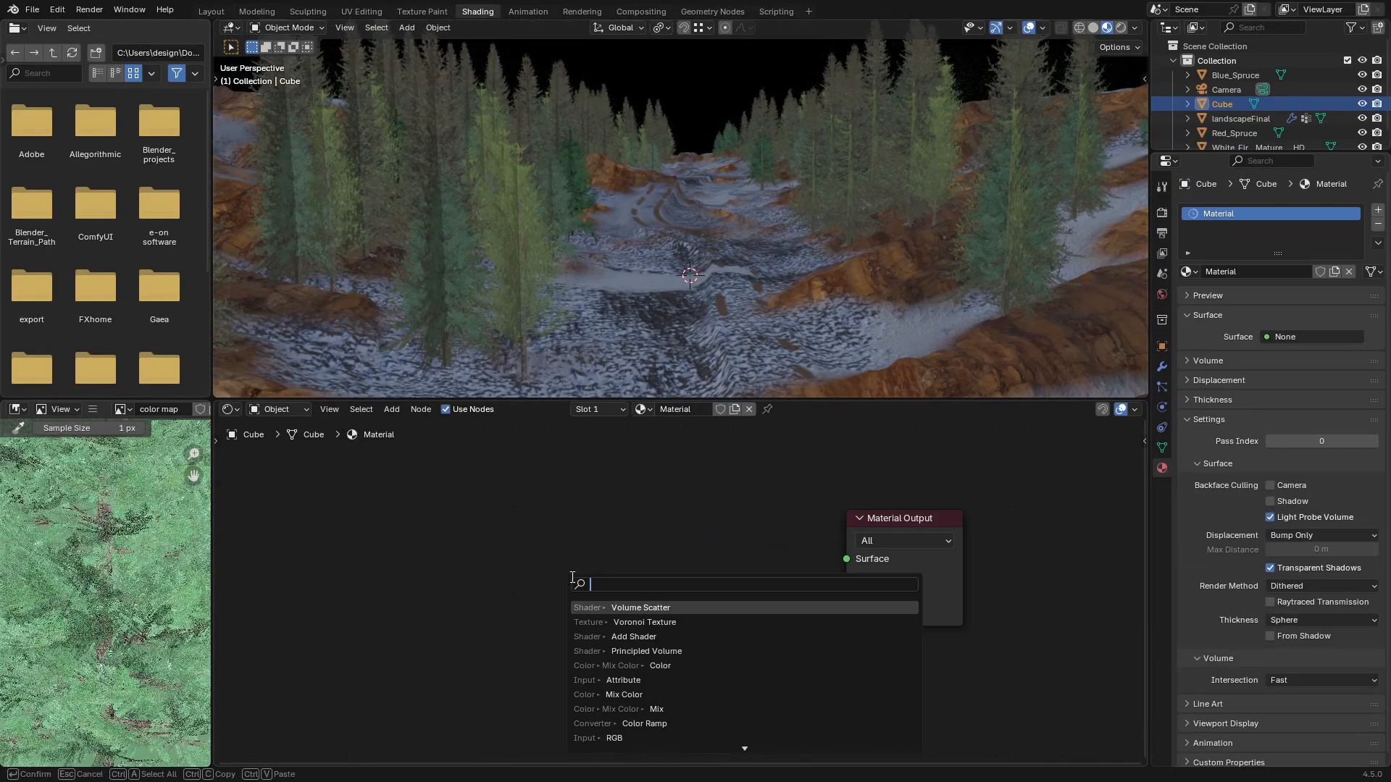
{"action": "type", "text": "VOL"}
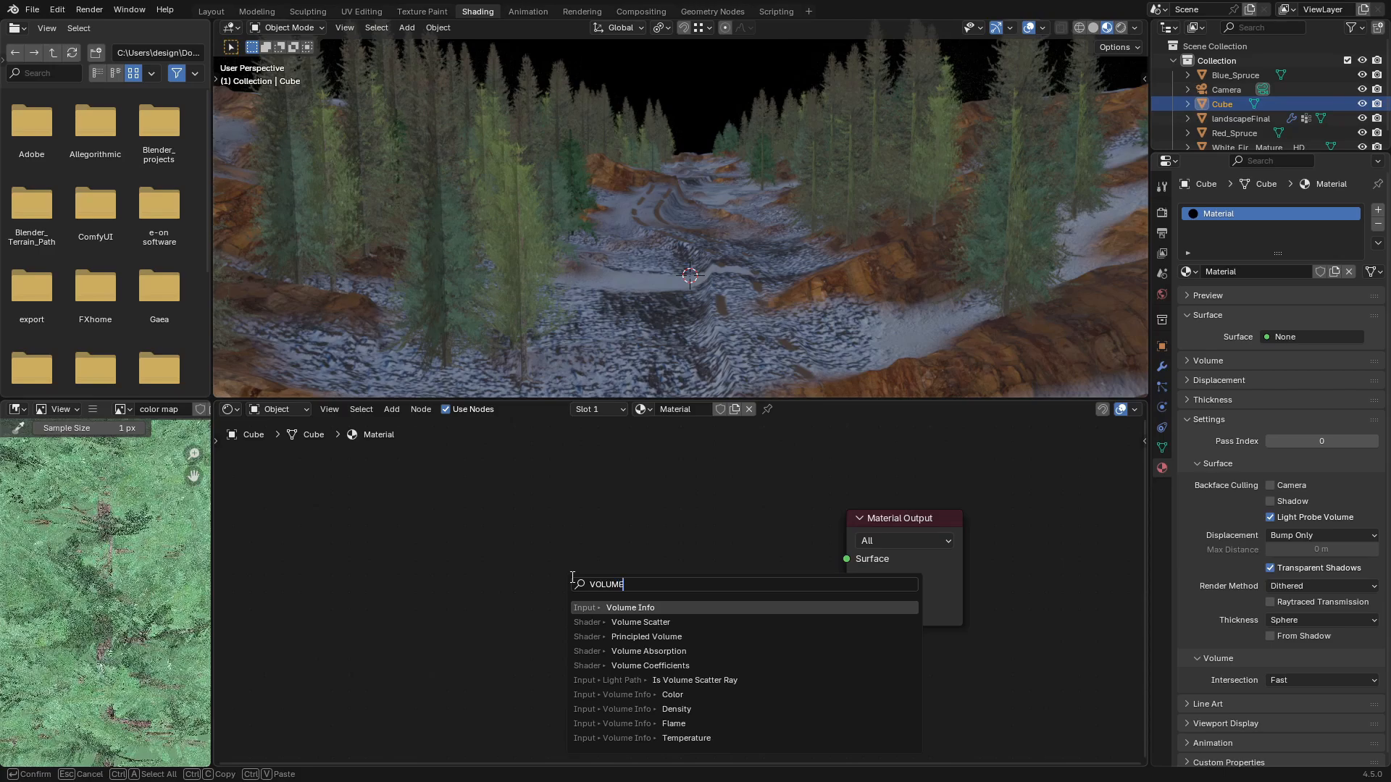
{"action": "type", "text": "UME"}
{"action": "key", "text": "Down"}
{"action": "key", "text": "Return"}
{"action": "left_click", "coordinate": [601, 516]}
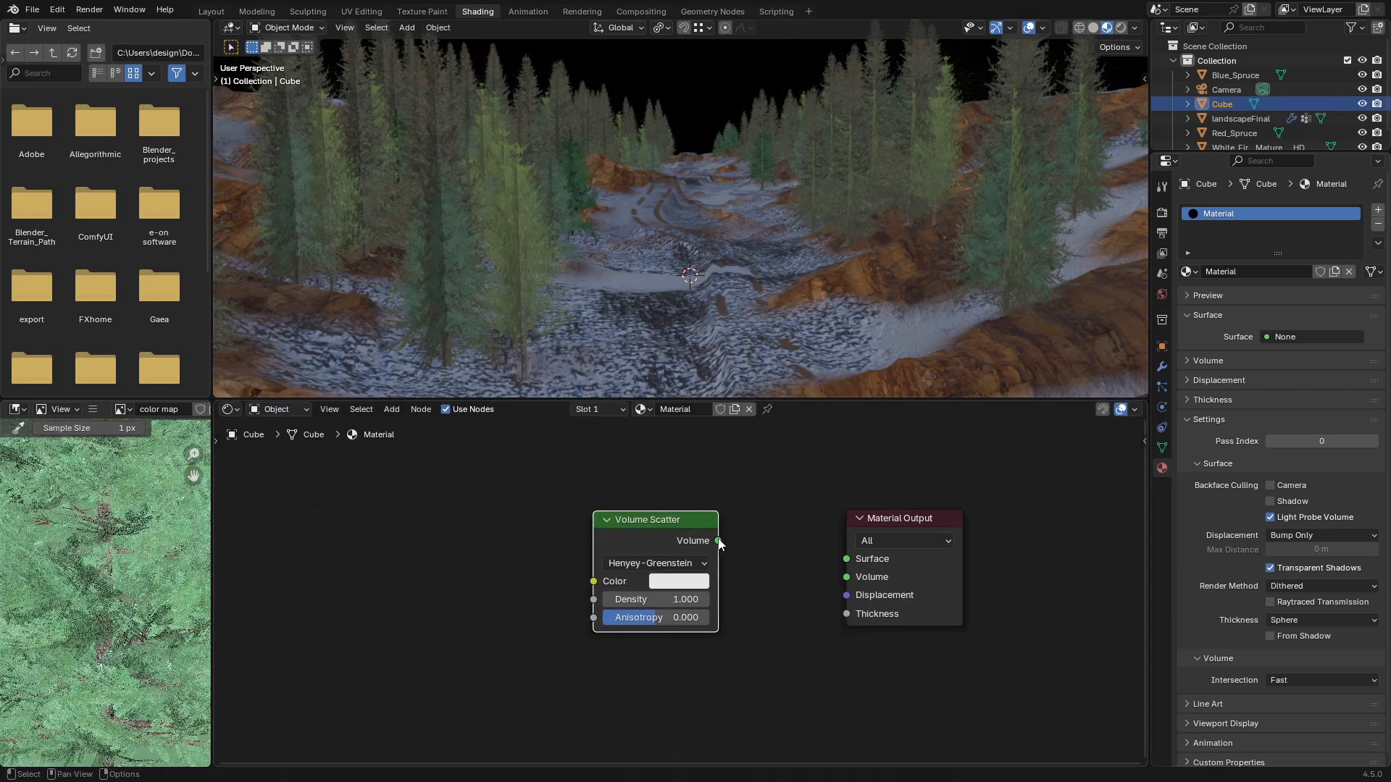
Link the Volume Scatter to the Material Output's Volume input and set its Density to 0.05
{"action": "left_click_drag", "start_coordinate": [718, 540], "coordinate": [846, 576]}
{"action": "left_click", "coordinate": [678, 603]}
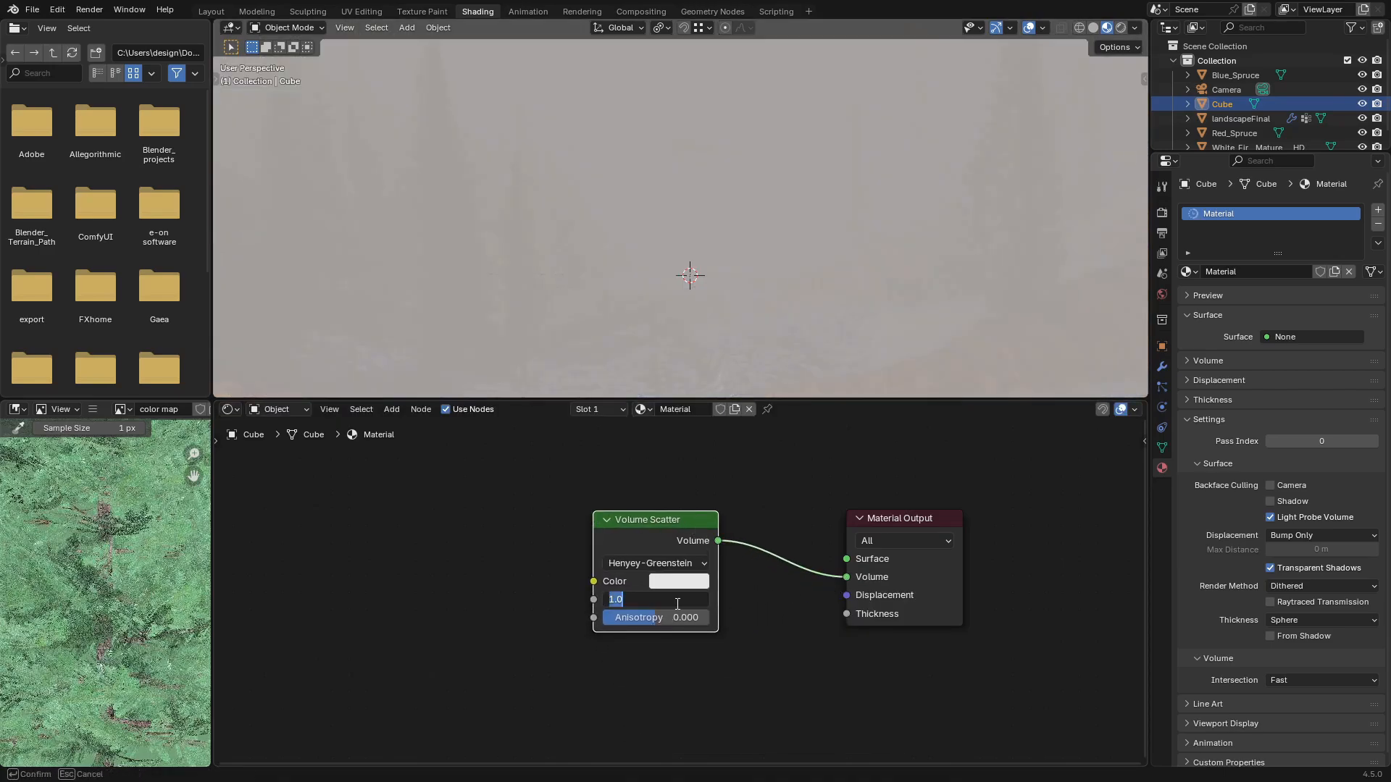
{"action": "type", "text": "0.05"}
{"action": "key", "text": "Return"}
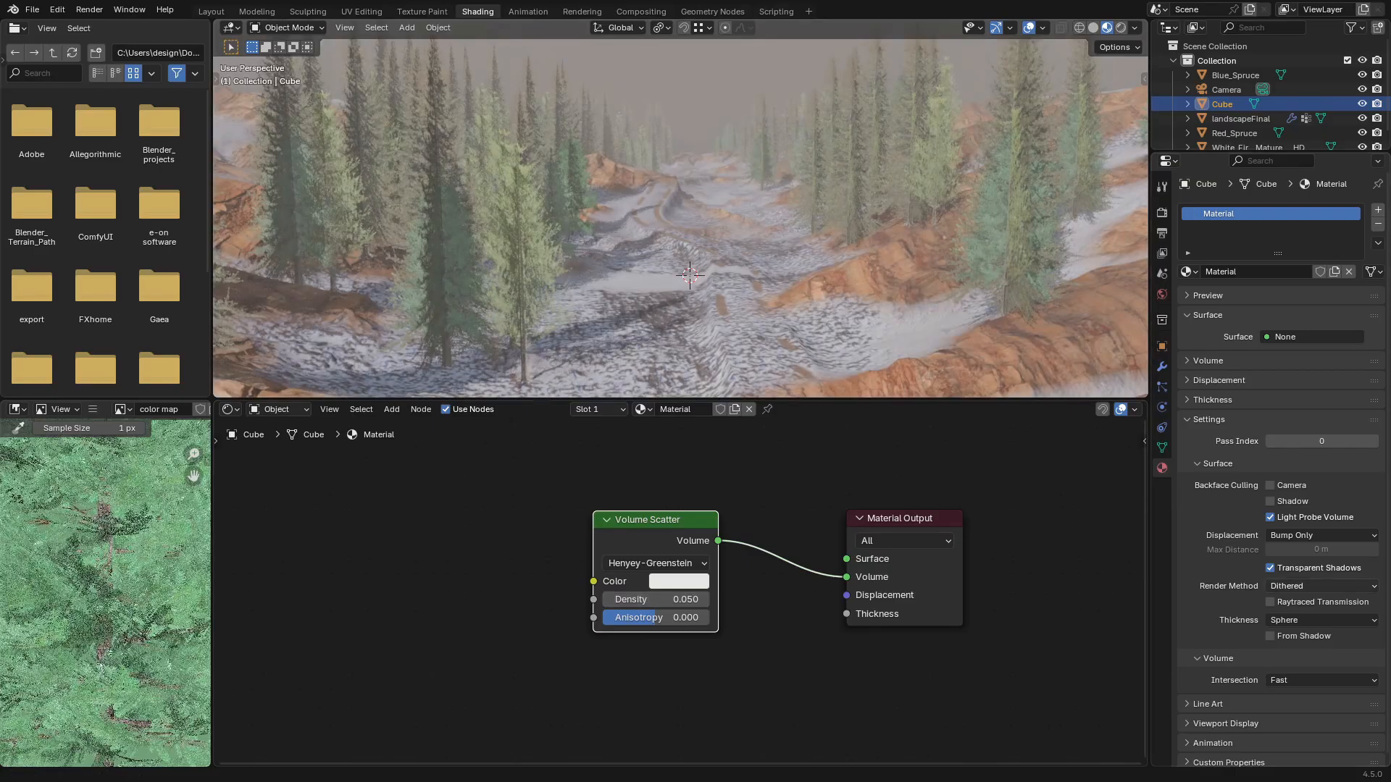
Look through the camera and turn off the Camera to View lock
{"action": "key", "text": "KP_0"}
{"action": "key", "text": "n"}
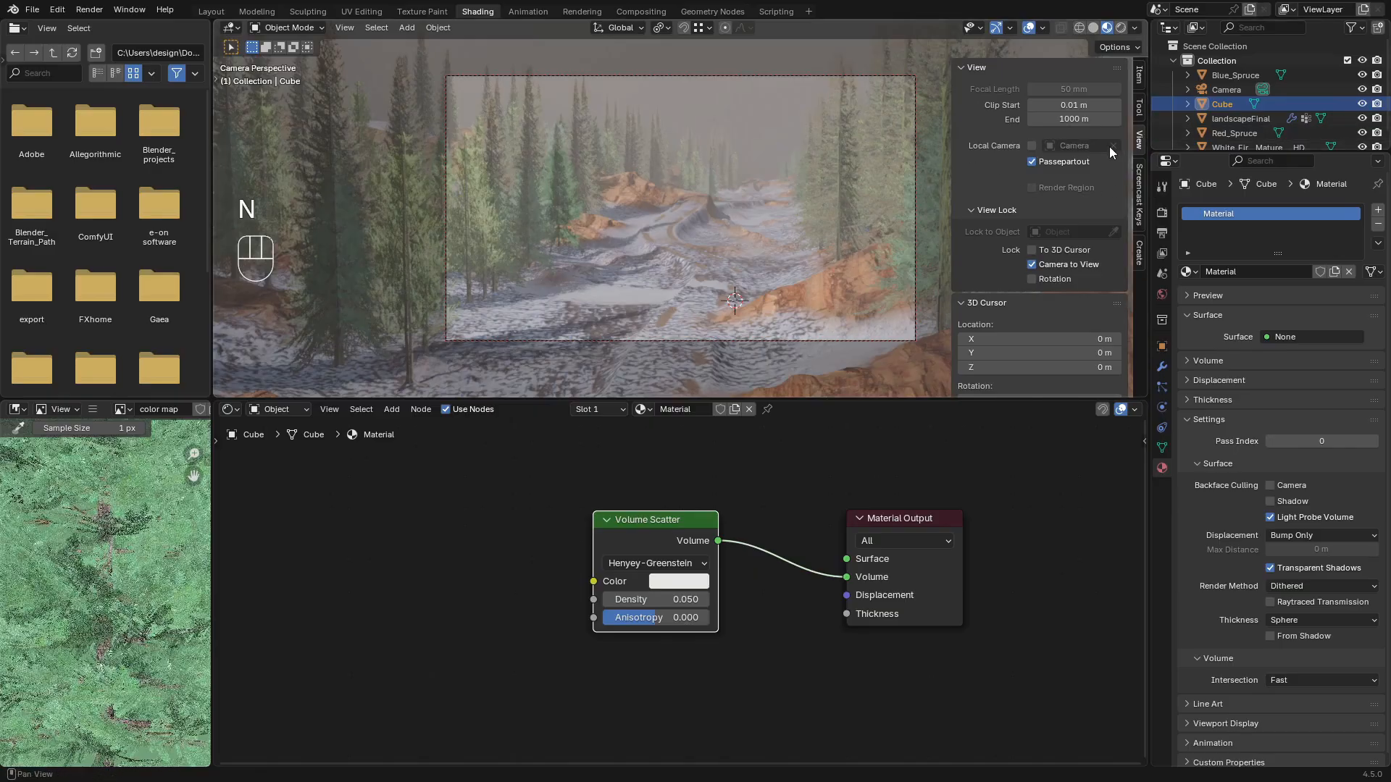
{"action": "left_click", "coordinate": [1046, 266]}
{"action": "key", "text": "n"}
Place the 3D cursor at the base of the rocky outcrop beside the path and add a Plain Axes empty there
{"action": "middle_click_drag", "start_coordinate": [727, 203], "coordinate": [641, 209]}
{"action": "scroll", "coordinate": [459, 238], "scroll_direction": "up", "scroll_amount": 5}
{"action": "right_click", "coordinate": [601, 201], "text": "shift"}
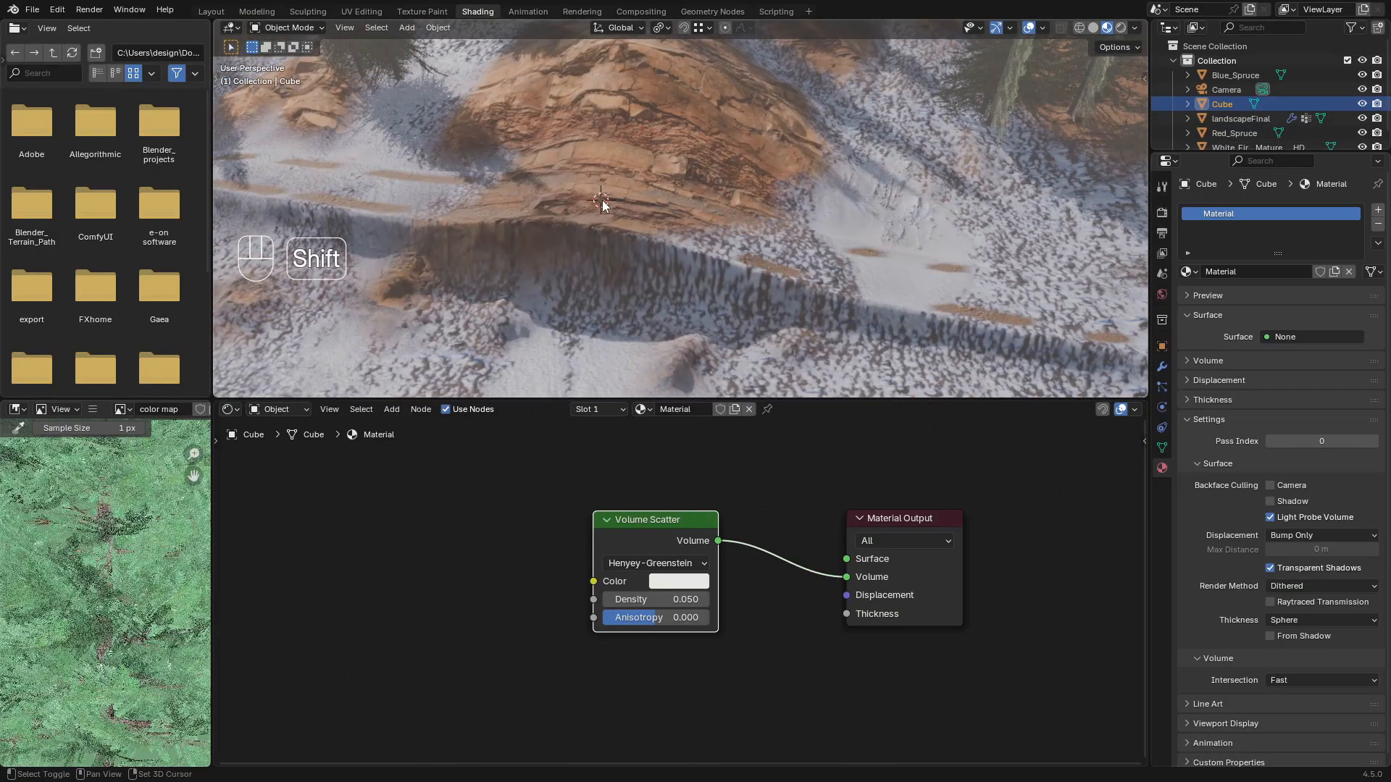
{"action": "left_click", "coordinate": [406, 27]}
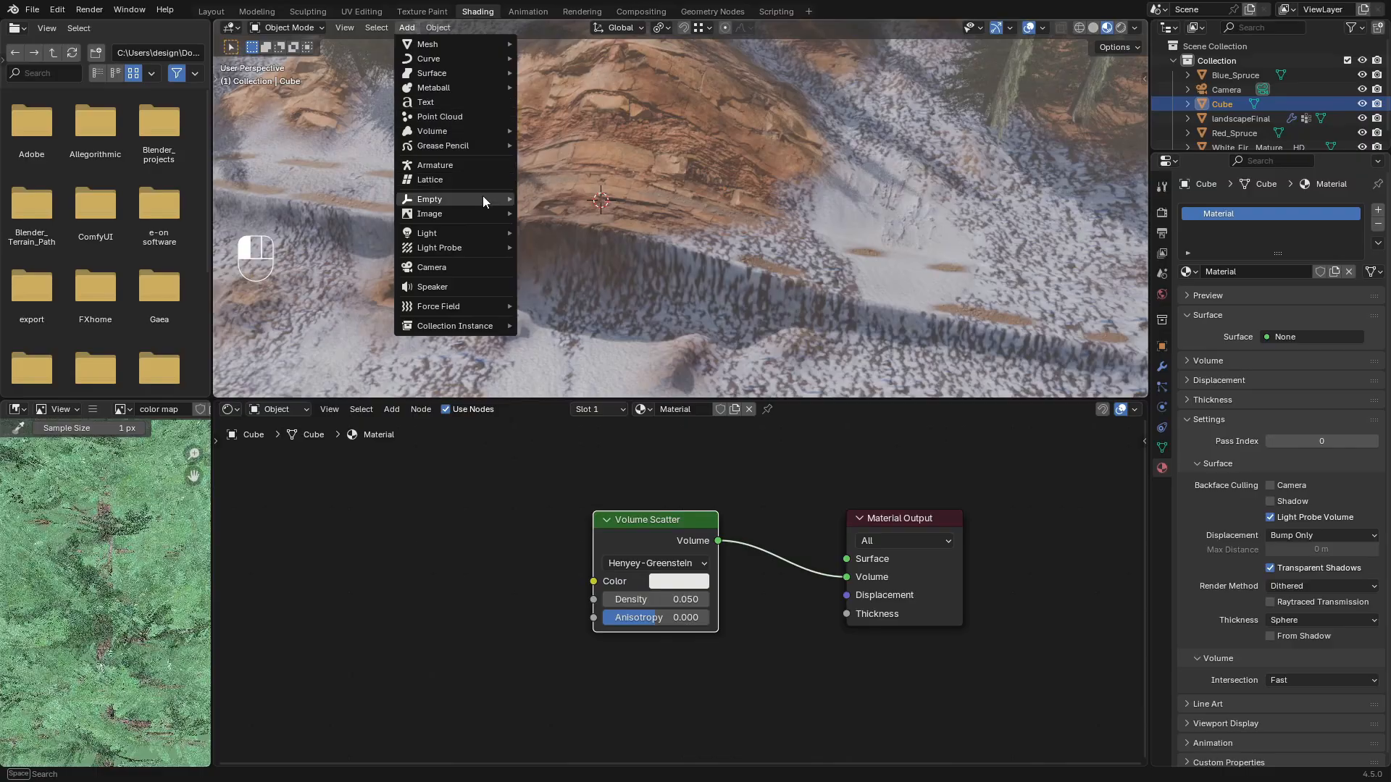
{"action": "mouse_move", "coordinate": [482, 199]}
{"action": "left_click", "coordinate": [570, 199]}
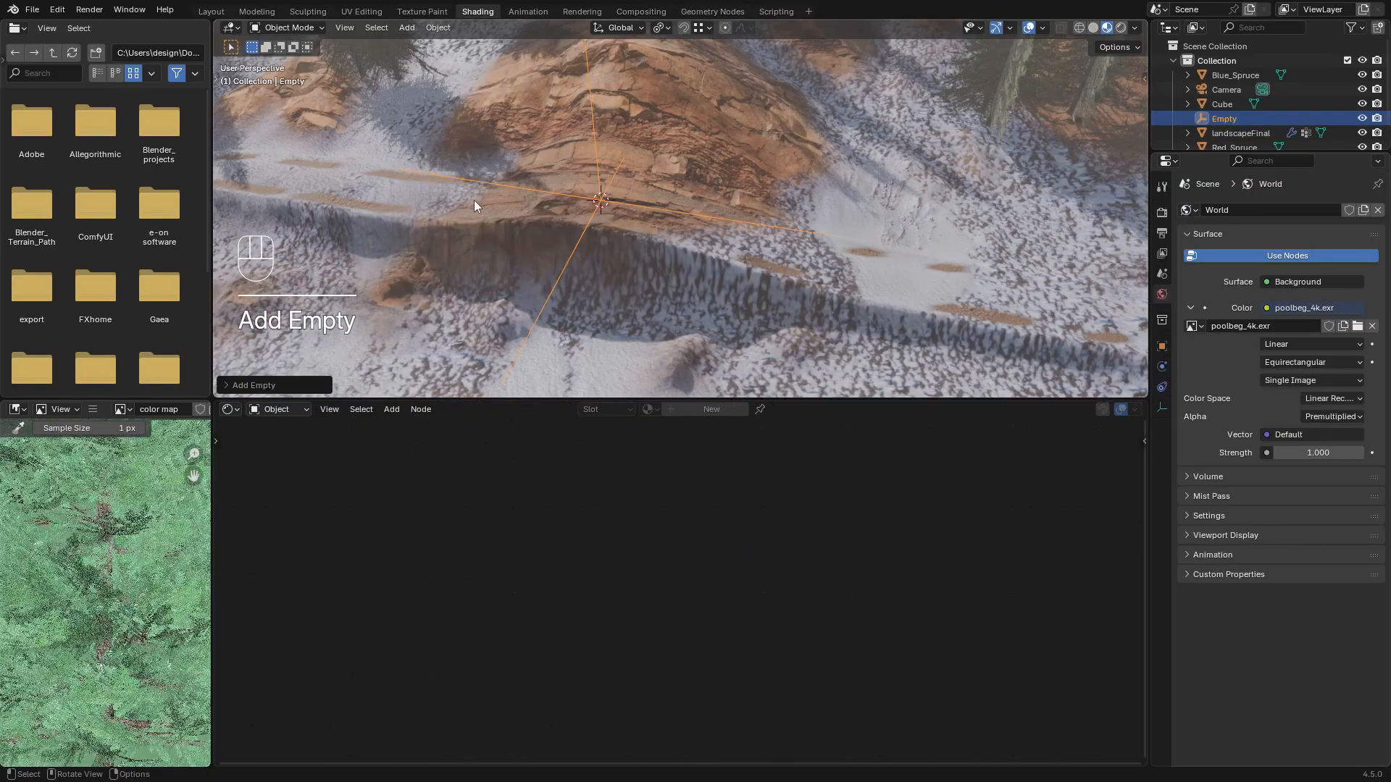
Enable the camera's Depth of Field with the Empty as focus object and an F-Stop of 1.7
{"action": "key", "text": "KP_0"}
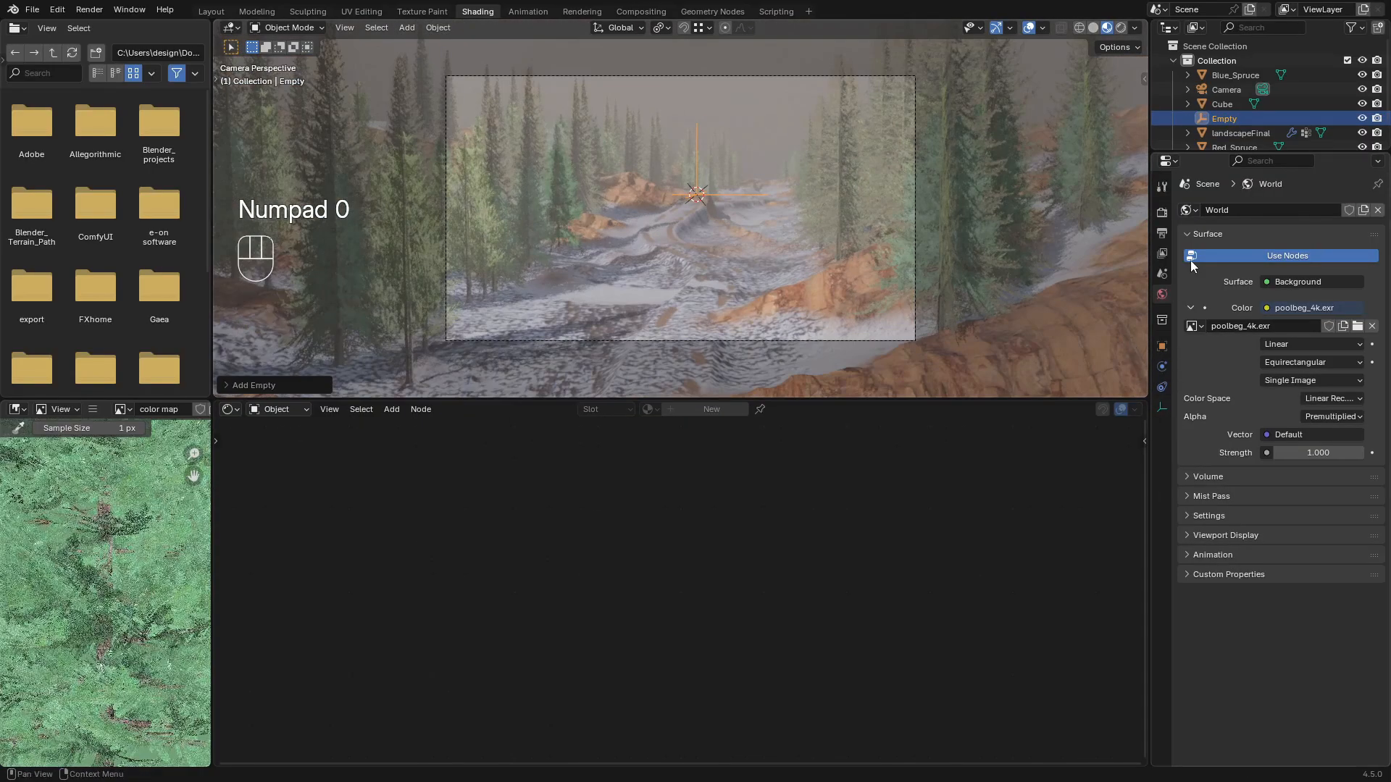
{"action": "left_click", "coordinate": [1226, 89]}
{"action": "left_click", "coordinate": [1162, 407]}
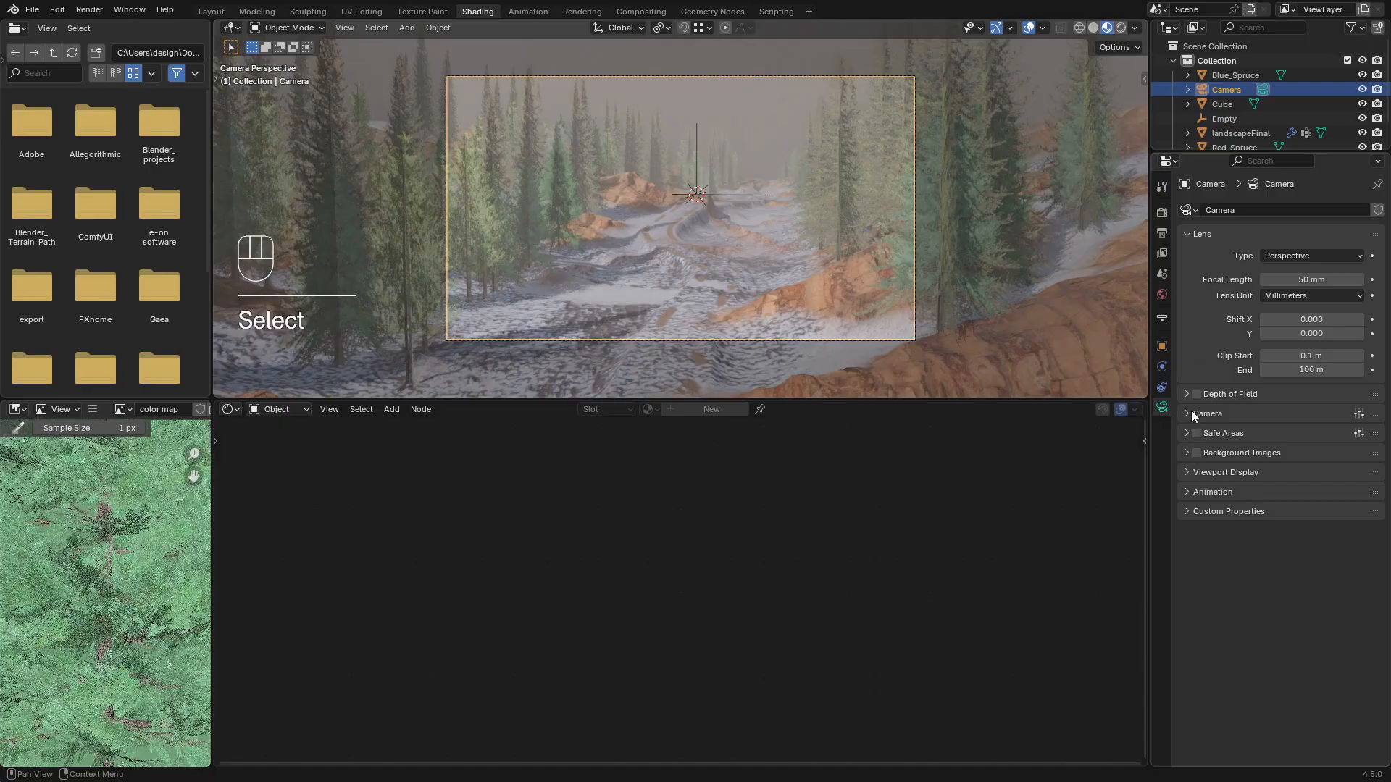
{"action": "left_click", "coordinate": [1187, 394]}
{"action": "left_click", "coordinate": [1197, 394]}
{"action": "left_click", "coordinate": [1356, 416]}
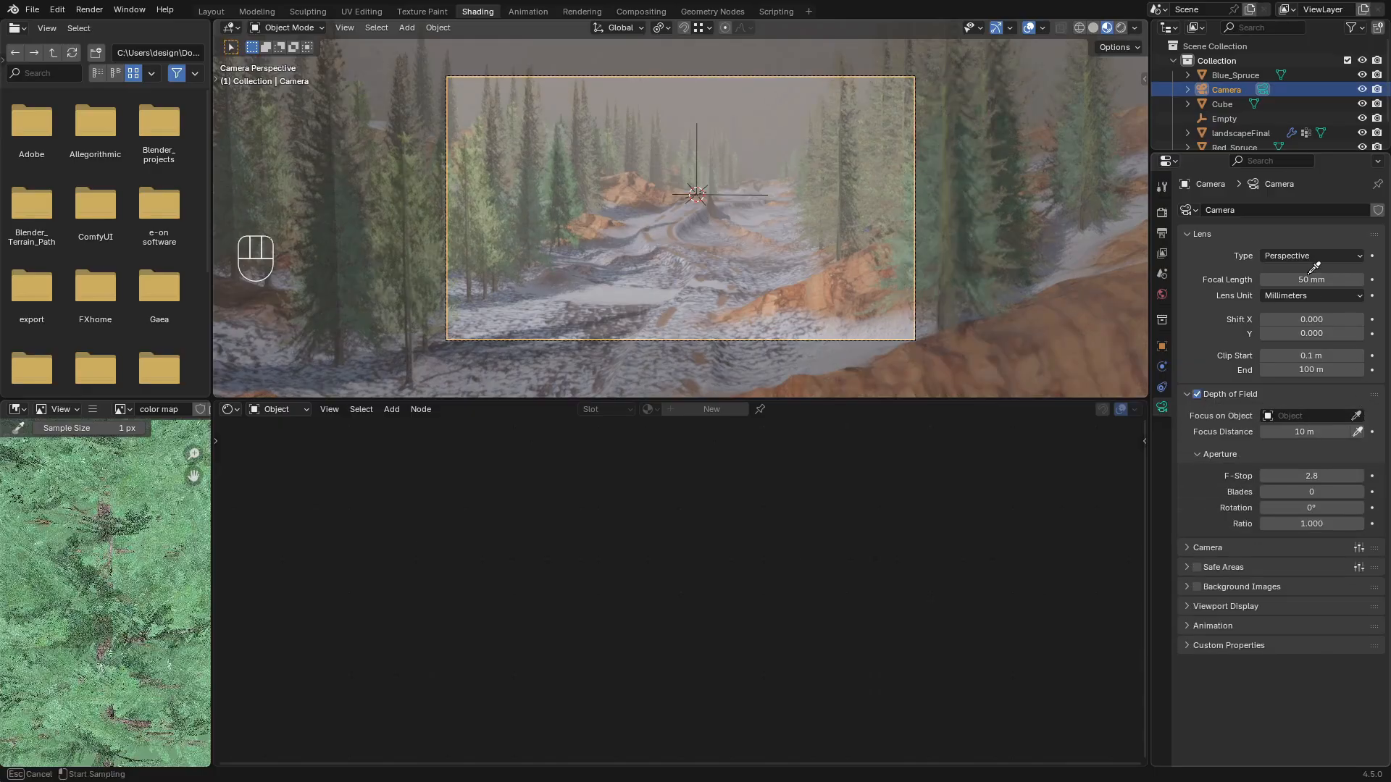
{"action": "left_click", "coordinate": [1224, 119]}
{"action": "left_click_drag", "start_coordinate": [1311, 476], "coordinate": [1301, 476]}
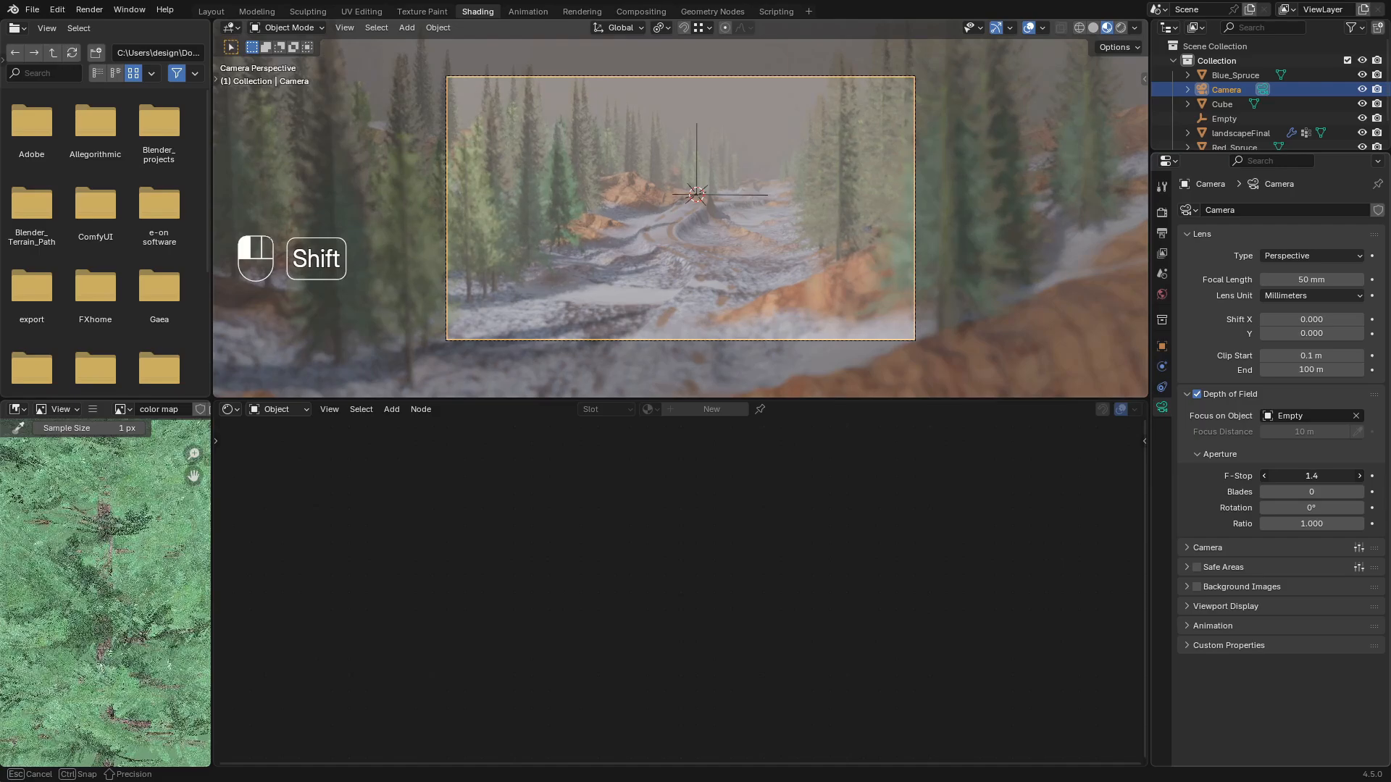
{"action": "left_click_drag", "start_coordinate": [1301, 476], "coordinate": [1299, 476], "text": "shift"}
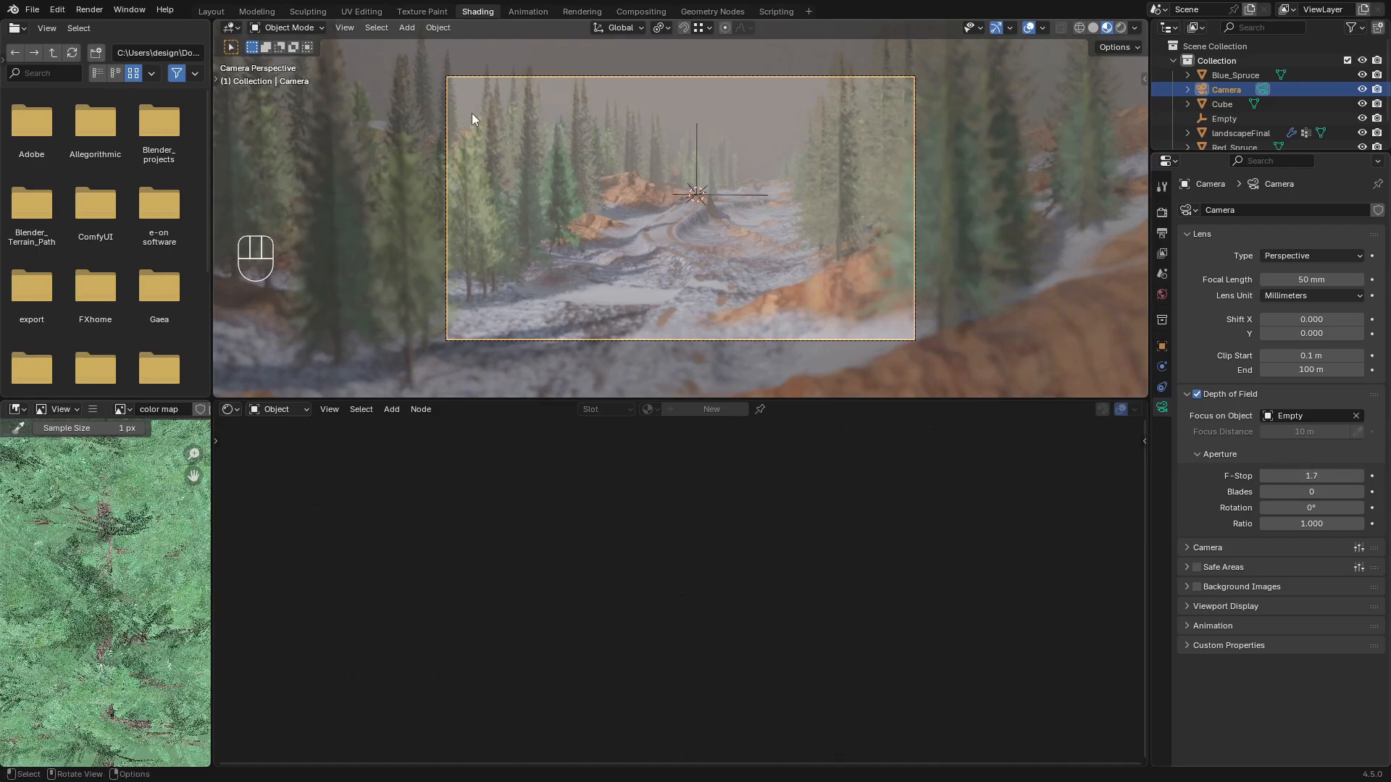
Frame the camera view in the Layout workspace, and set the render engine to Cycles with 777 render Max Samples
{"action": "left_click", "coordinate": [1161, 211]}
{"action": "left_click", "coordinate": [1297, 210]}
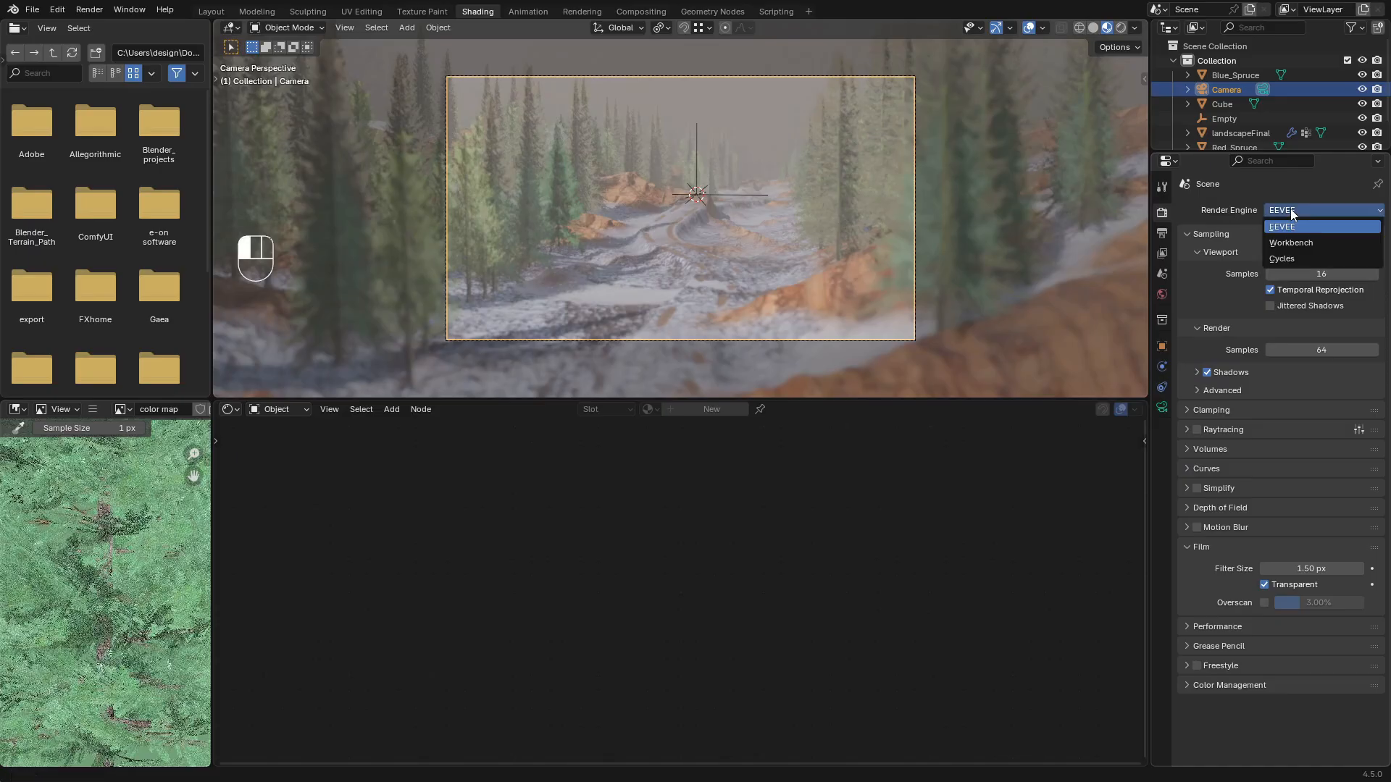
{"action": "left_click", "coordinate": [211, 11]}
{"action": "key", "text": "KP_0"}
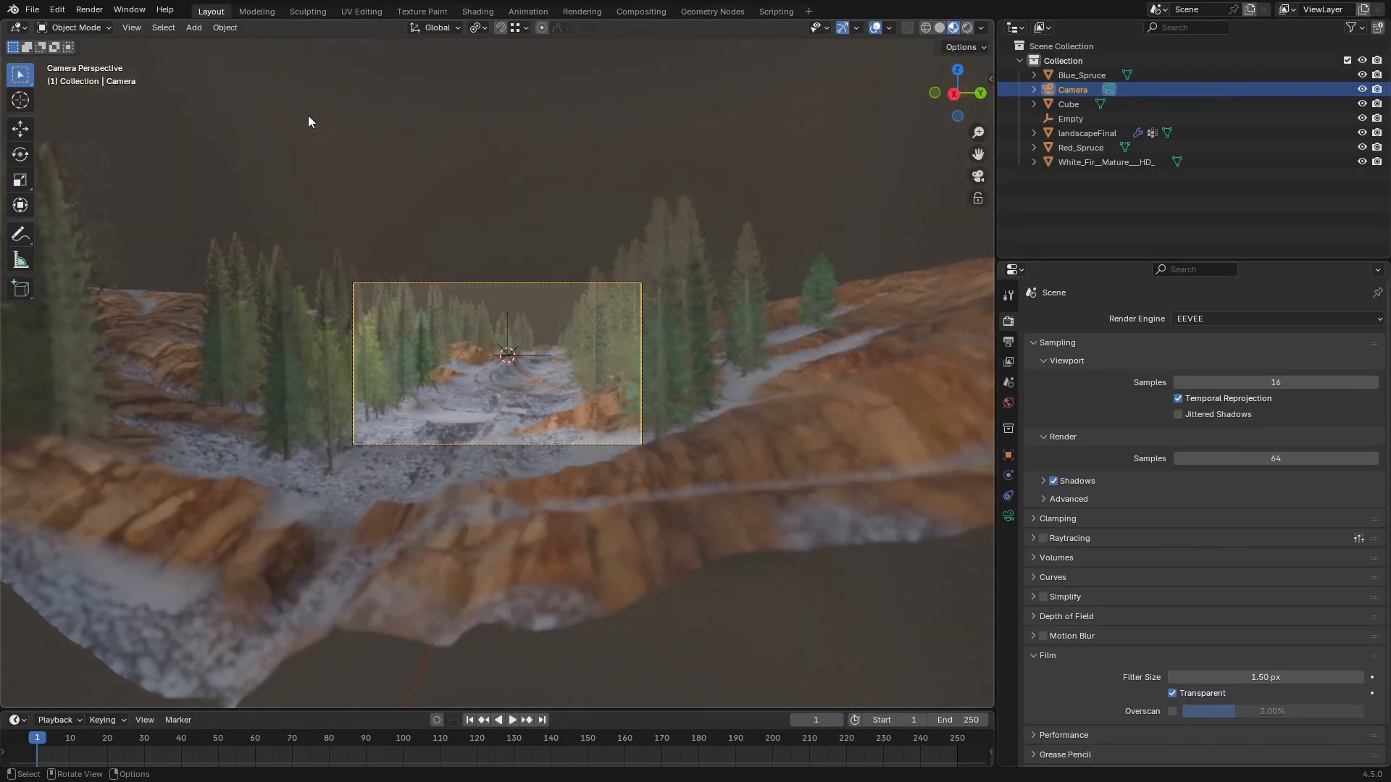
{"action": "key", "text": "Home"}
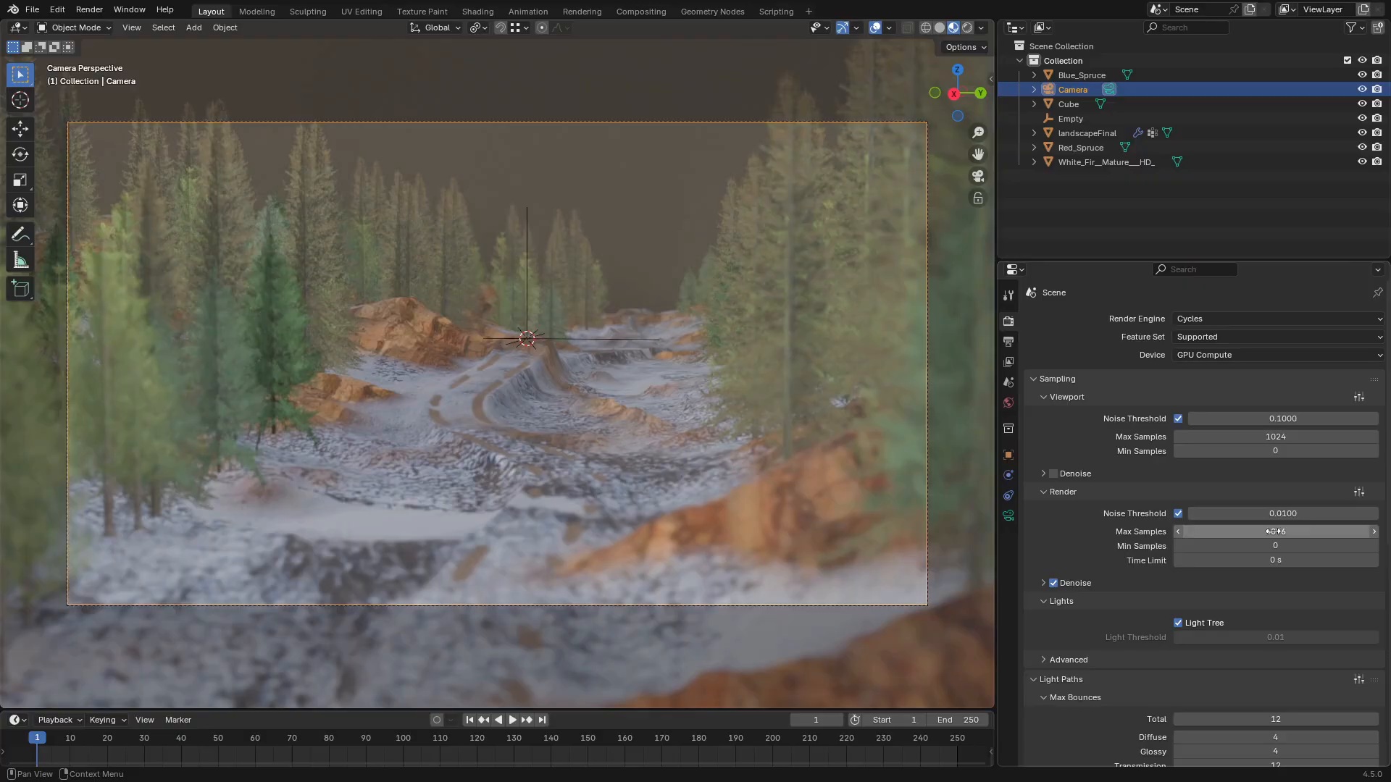
{"action": "double_click", "coordinate": [1275, 532]}
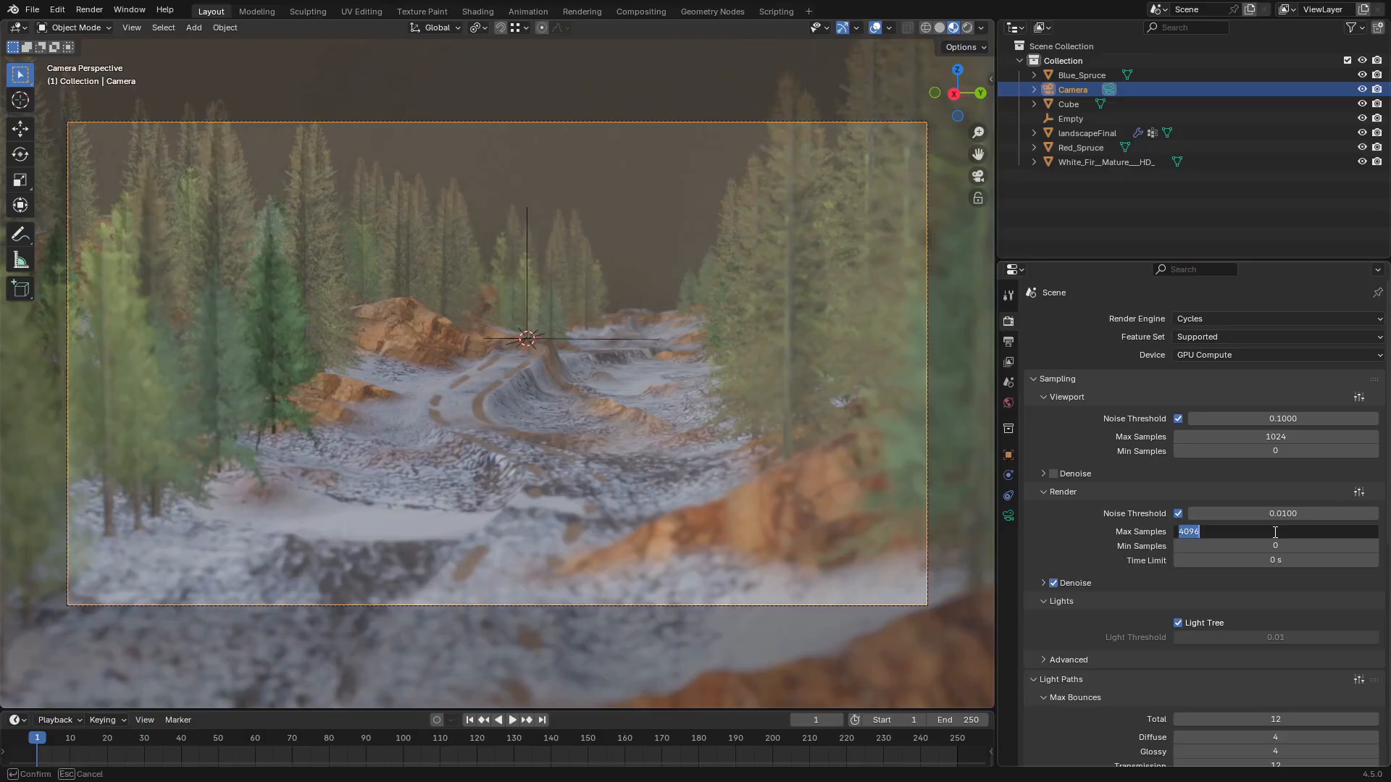
{"action": "type", "text": "777"}
{"action": "key", "text": "Return"}
Set Direct Light clamping to 3.06 and Filter Glossy to 2.47, and disable Reflective and Refractive caustics
{"action": "scroll", "coordinate": [1175, 525], "scroll_direction": "down", "scroll_amount": 8}
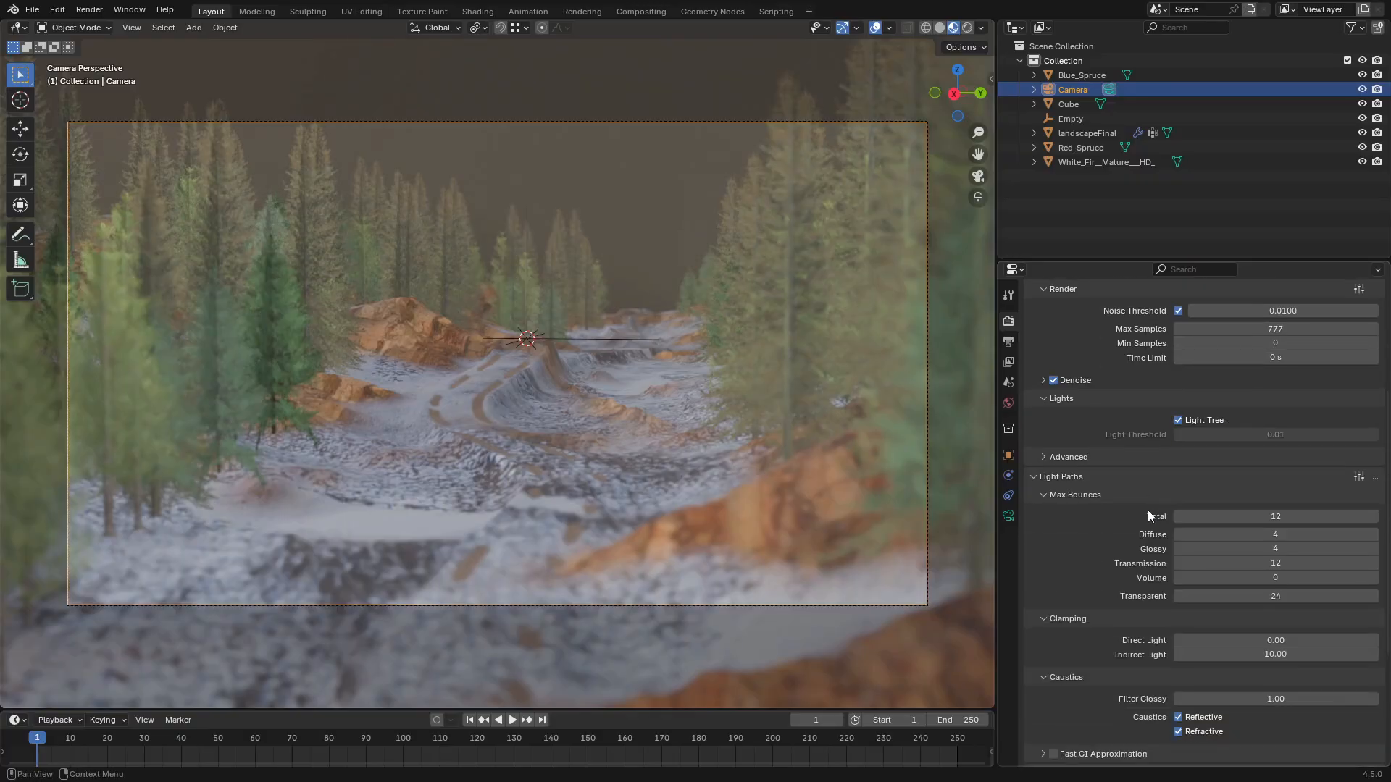
{"action": "left_click_drag", "start_coordinate": [1191, 582], "coordinate": [1231, 582]}
{"action": "mouse_move", "coordinate": [1192, 641]}
{"action": "left_mouse_down"}
{"action": "mouse_move", "coordinate": [1232, 641]}
{"action": "mouse_move", "coordinate": [1192, 641]}
{"action": "left_mouse_up"}
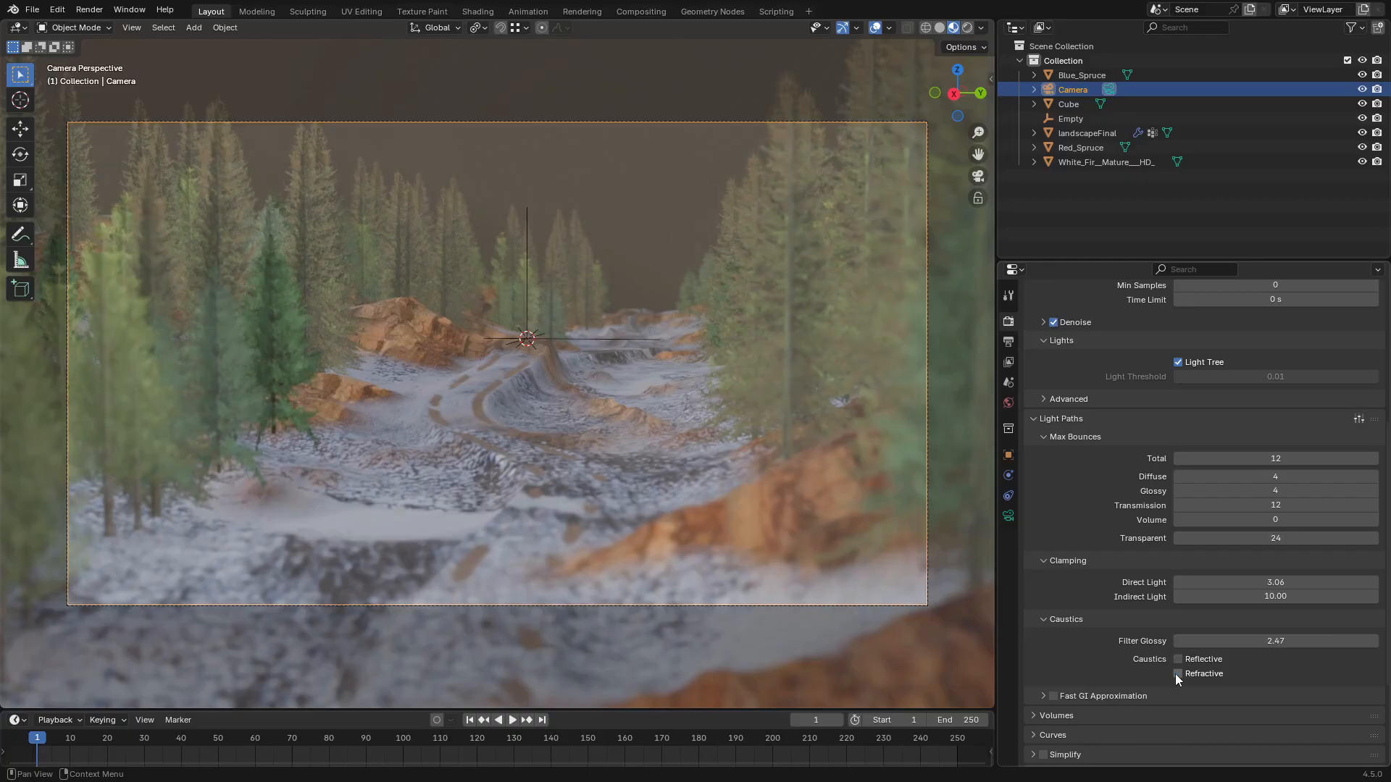
{"action": "scroll", "coordinate": [1130, 623], "scroll_direction": "down", "scroll_amount": 1}
Set the render memory Tile Size to 512 and render the image
{"action": "scroll", "coordinate": [1157, 645], "scroll_direction": "down", "scroll_amount": 10}
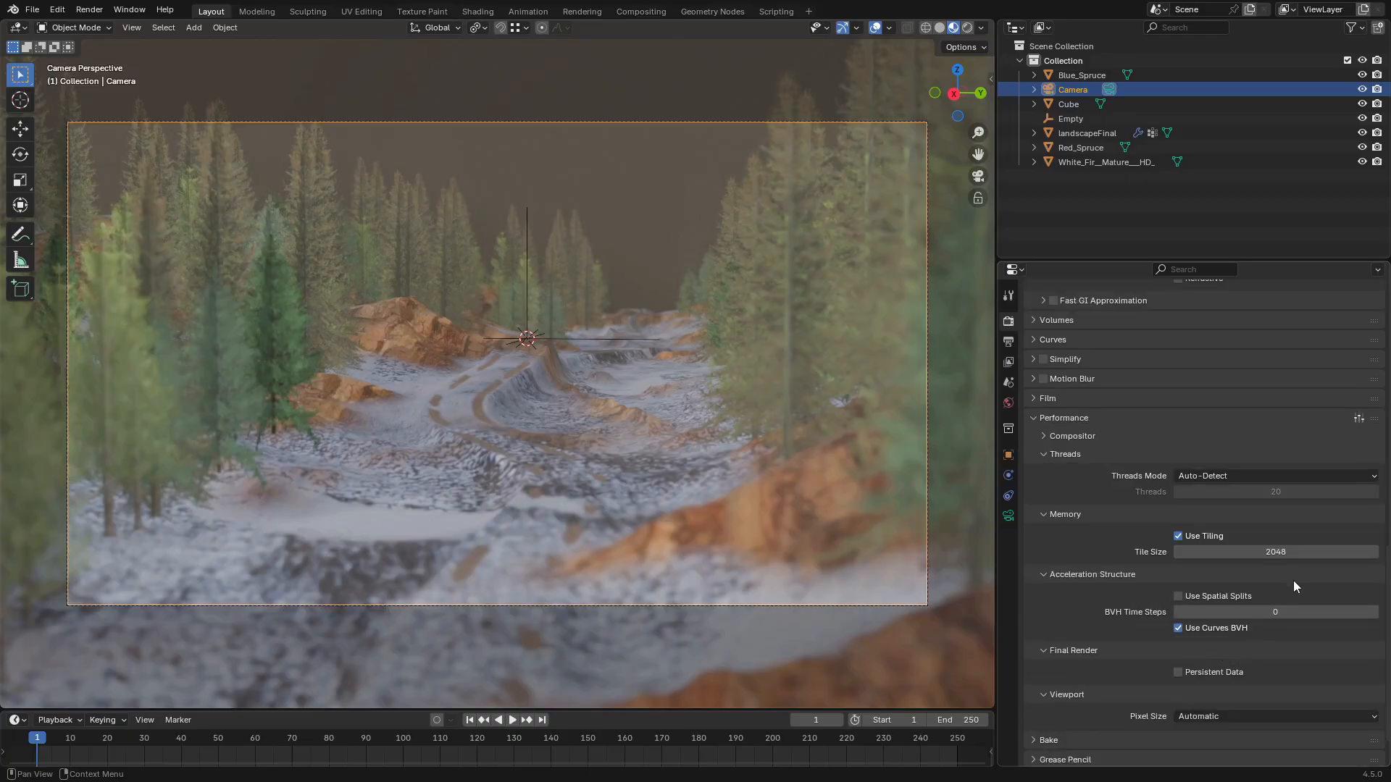
{"action": "left_click", "coordinate": [1300, 552]}
{"action": "type", "text": "54"}
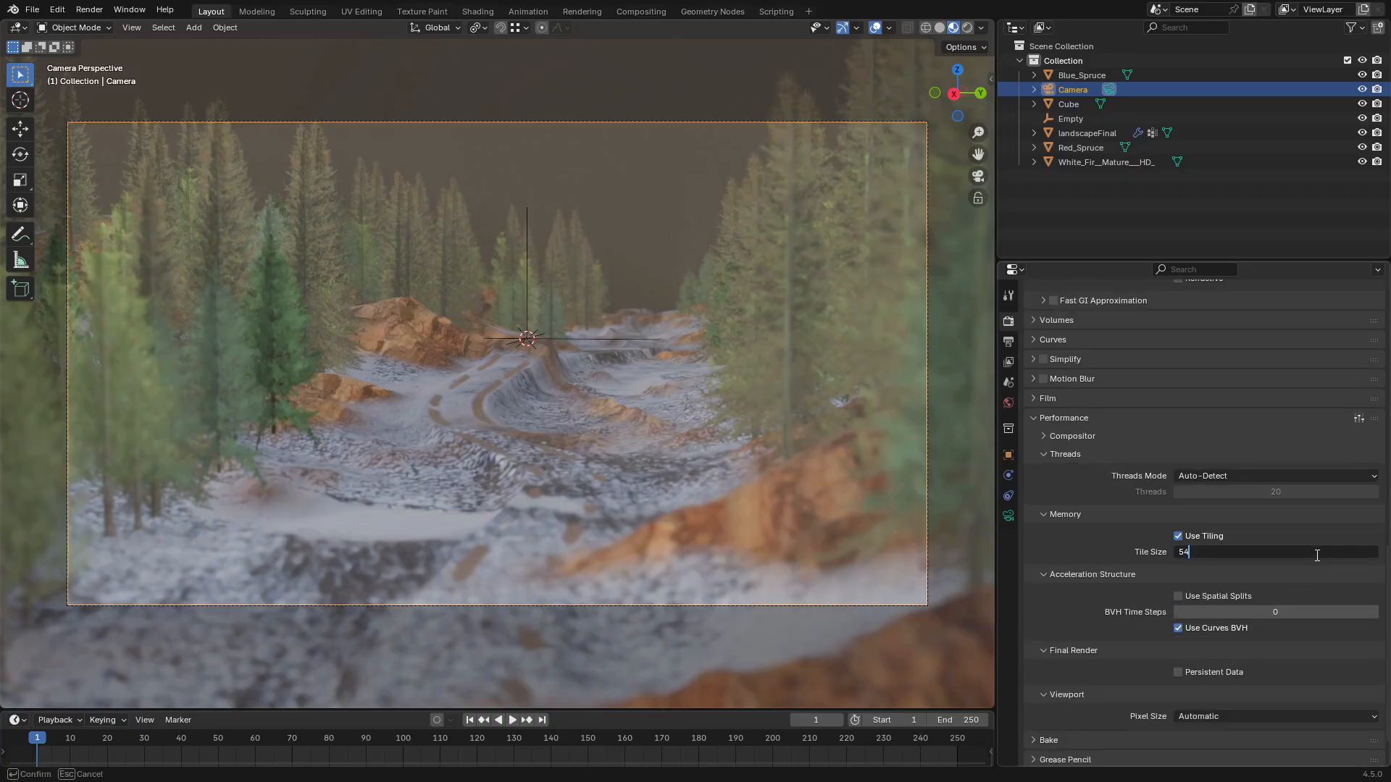
{"action": "key", "text": "Return"}
{"action": "scroll", "coordinate": [1280, 543], "scroll_direction": "down", "scroll_amount": 2}
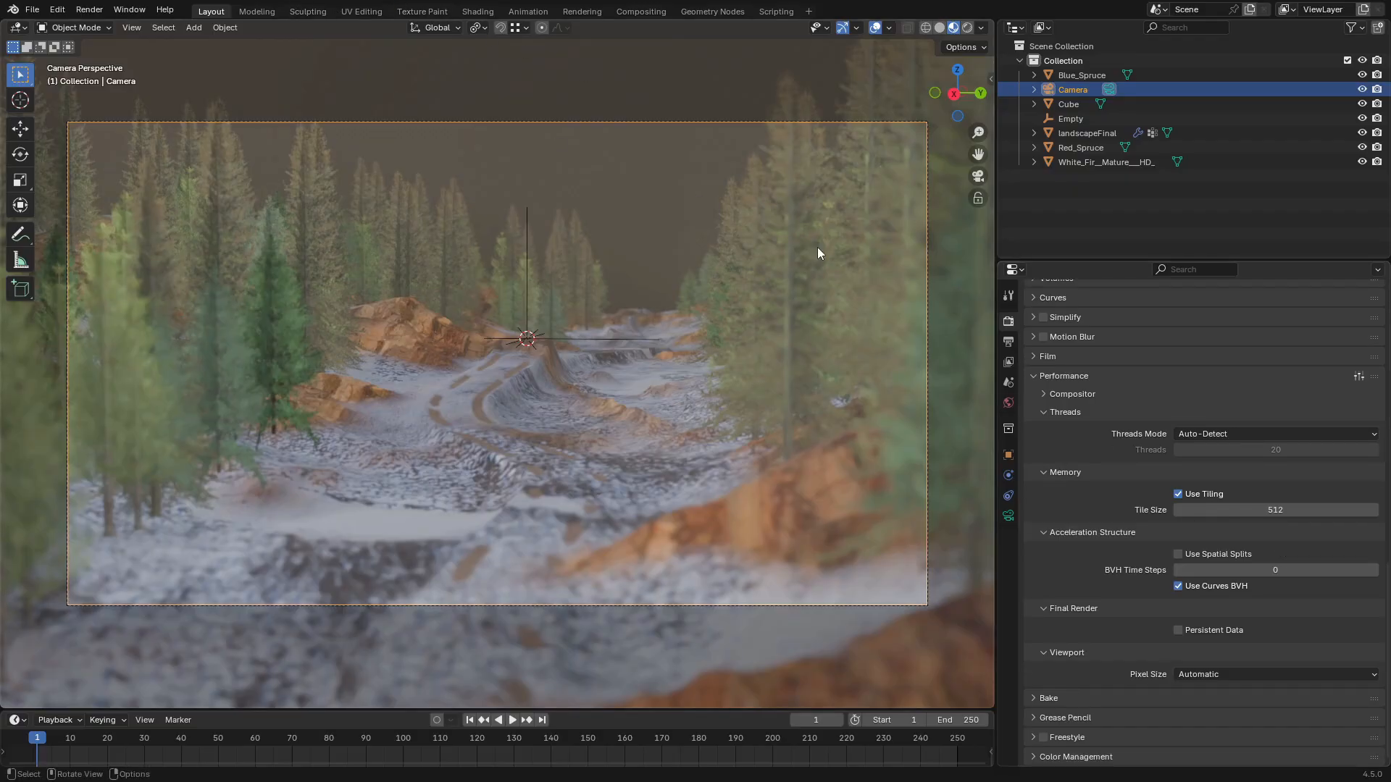
{"action": "left_click", "coordinate": [89, 9]}
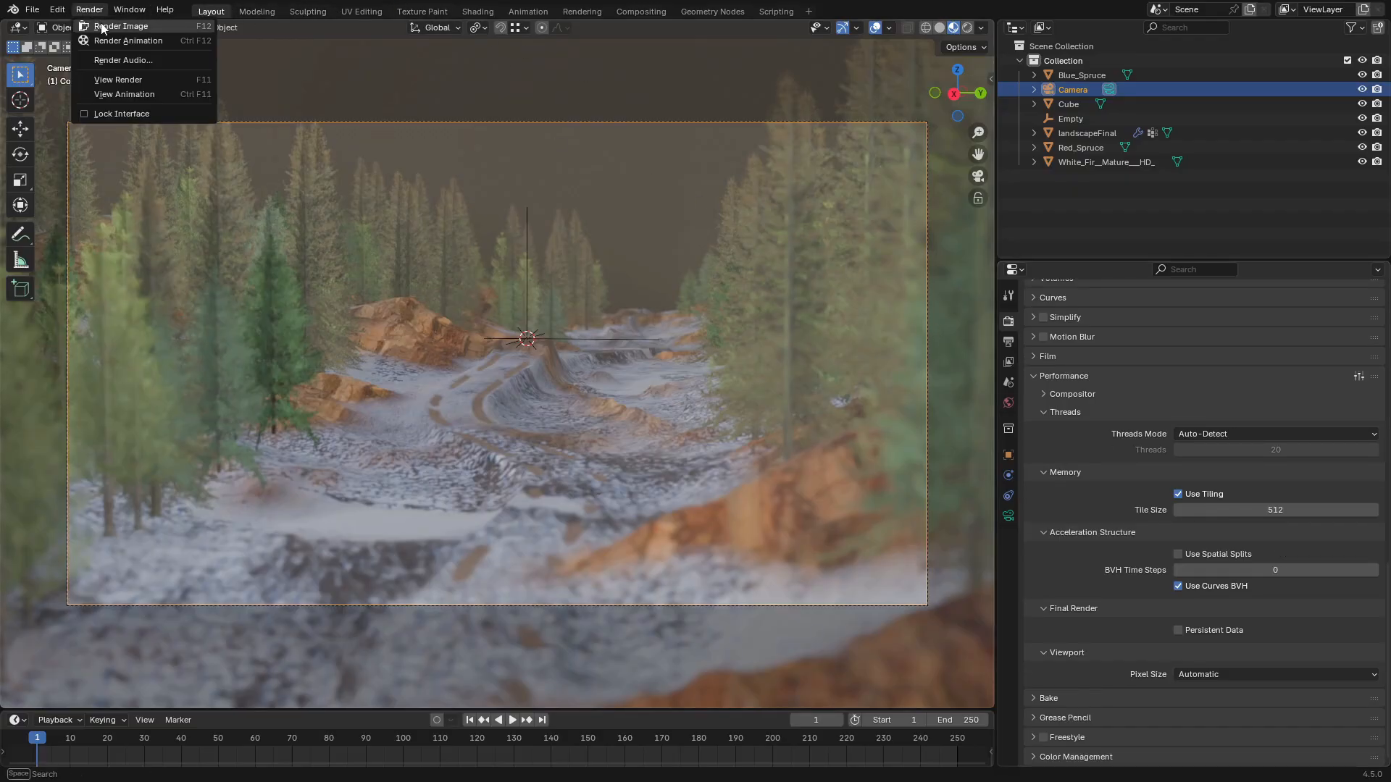
{"action": "left_click", "coordinate": [105, 26]}
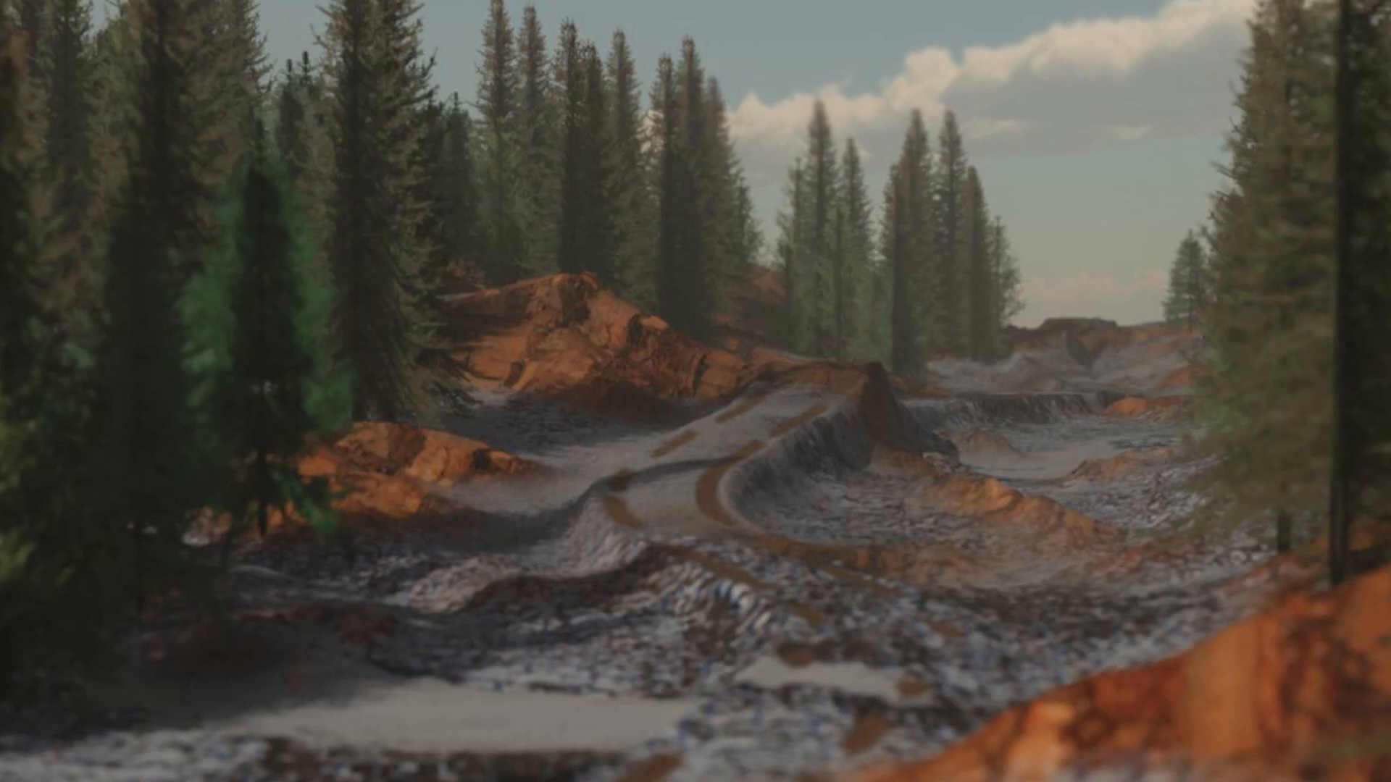